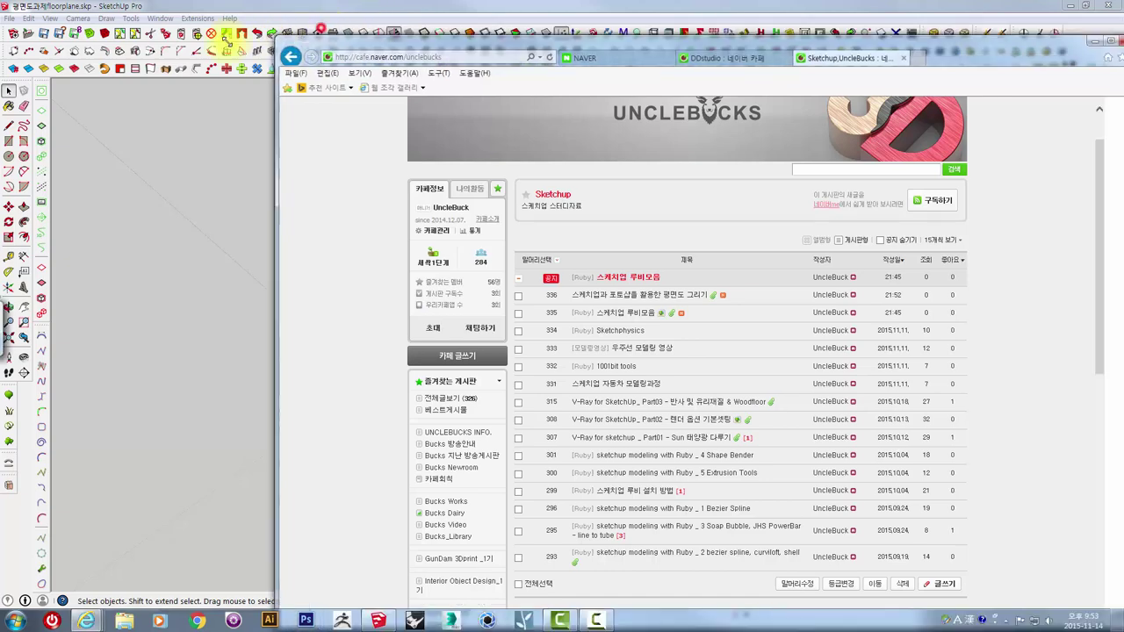
Step: Shrink the Internet Explorer window and move it over the SketchUp model
left_click_drag(321, 28, 258, 106)
mouse_move(363, 130)
left_mouse_down()
mouse_move(257, 40)
mouse_move(199, 13)
left_mouse_up()
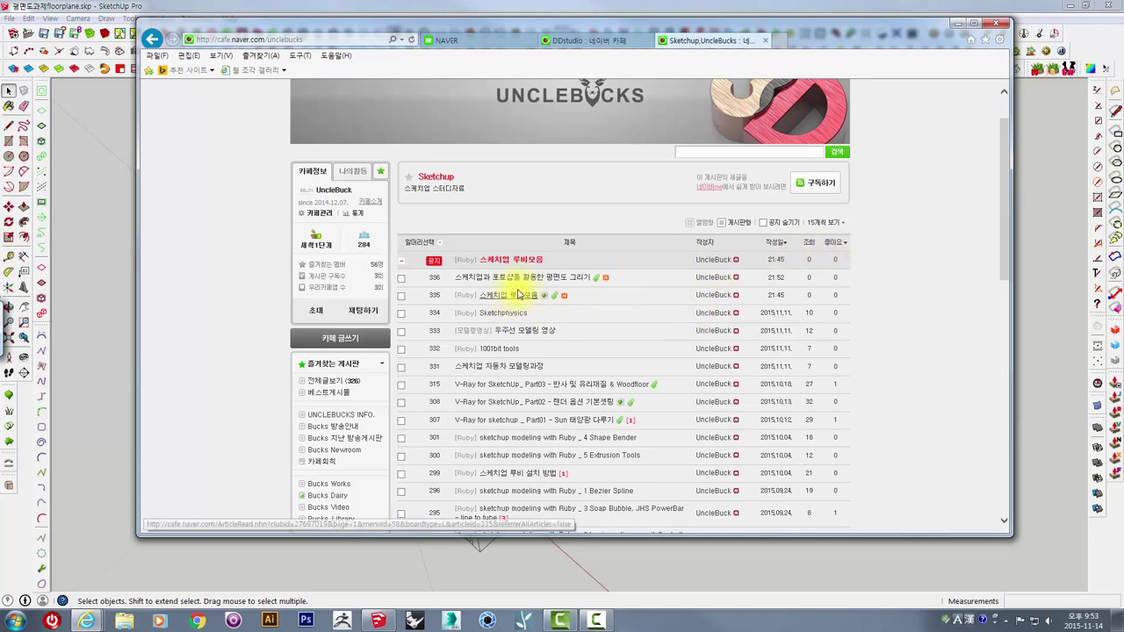
mouse_move(360, 24)
left_mouse_down()
mouse_move(575, 298)
mouse_move(459, 413)
mouse_move(372, 93)
mouse_move(471, 150)
left_mouse_up()
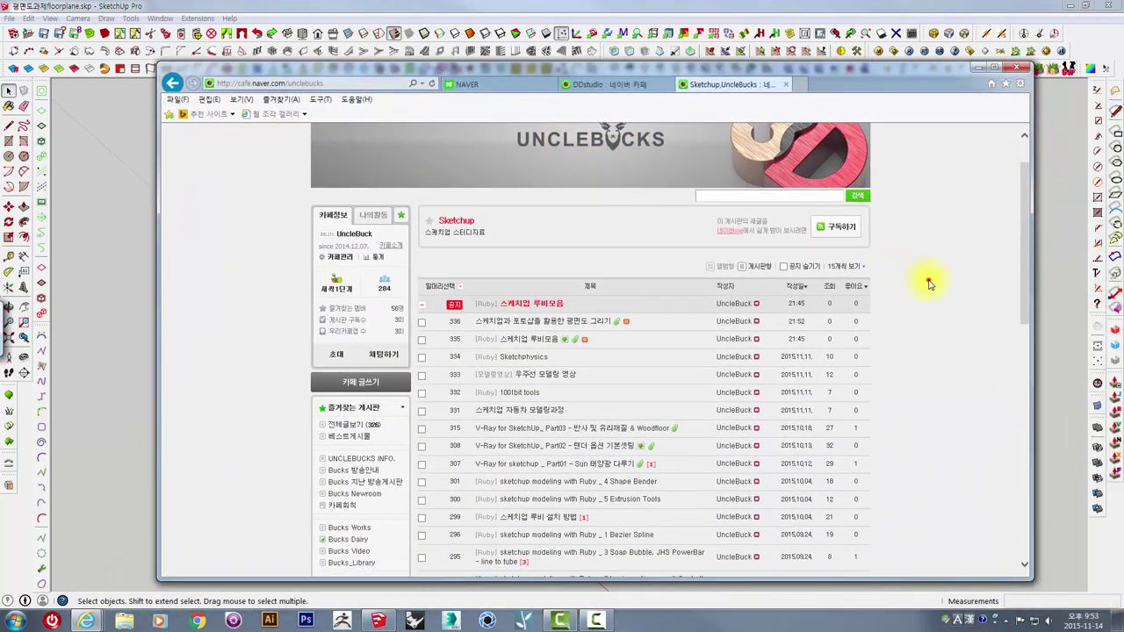
Step: Open the cafe's Sketchup board, minimize the browser, then restore it from the taskbar
scroll(927, 281, "down", 5)
scroll(386, 420, "down", 3)
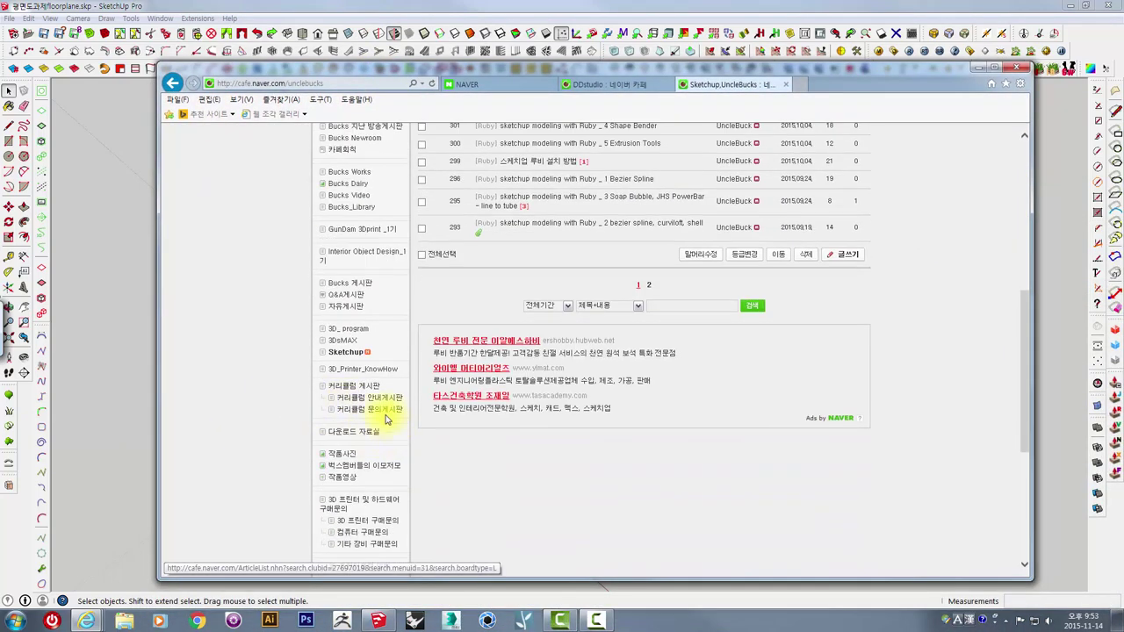
left_click(347, 353)
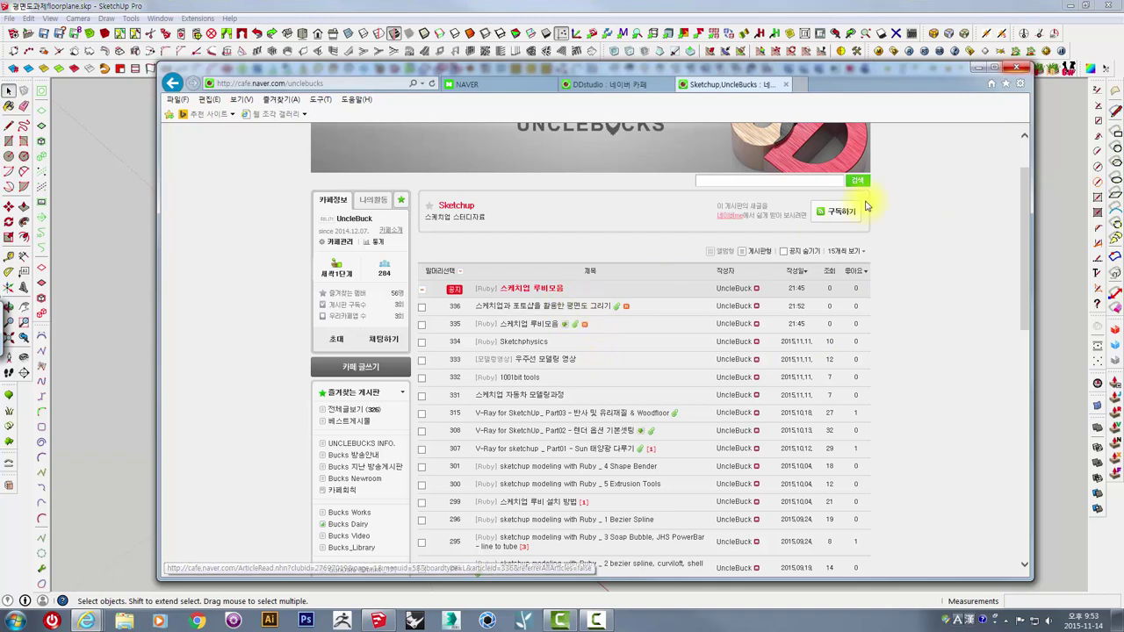
left_click(979, 72)
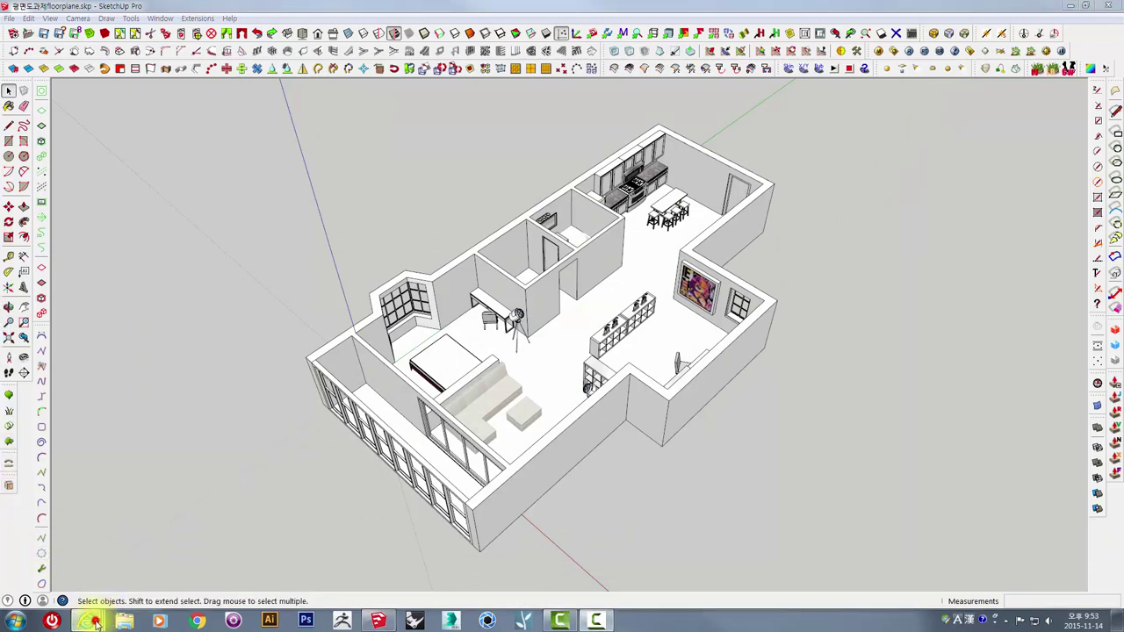
mouse_move(87, 620)
left_click(482, 564)
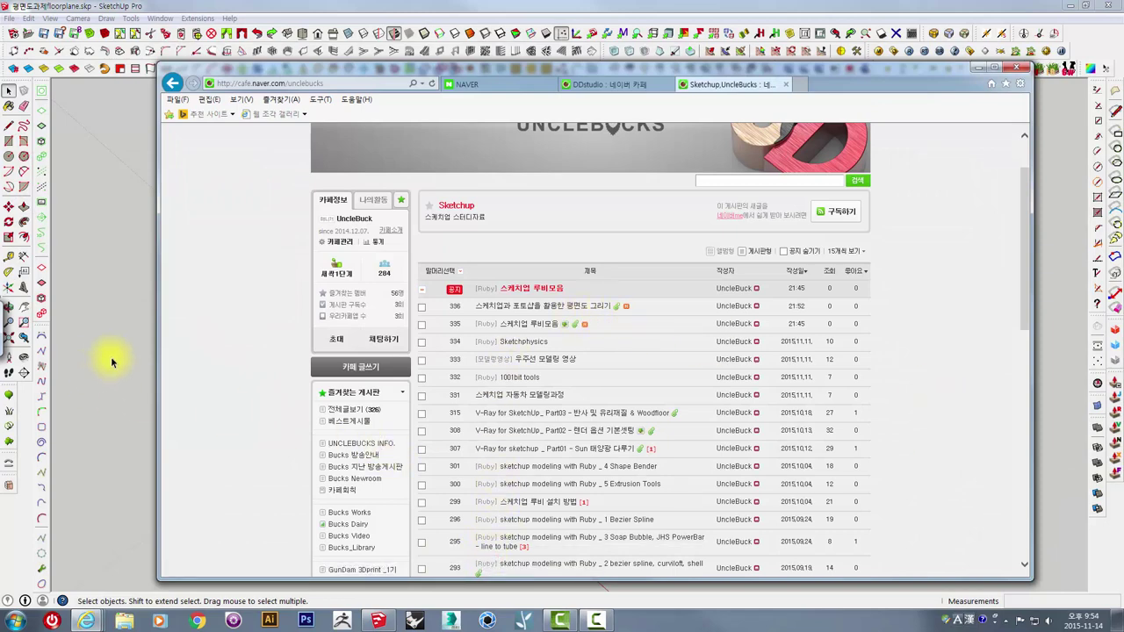
Step: Open the 스케치업 루비모음 post and browse its .rbz files, 2Dtools_v6.3 through Zorro2_v2.0_beta
left_click(526, 328)
scroll(529, 264, "down", 3)
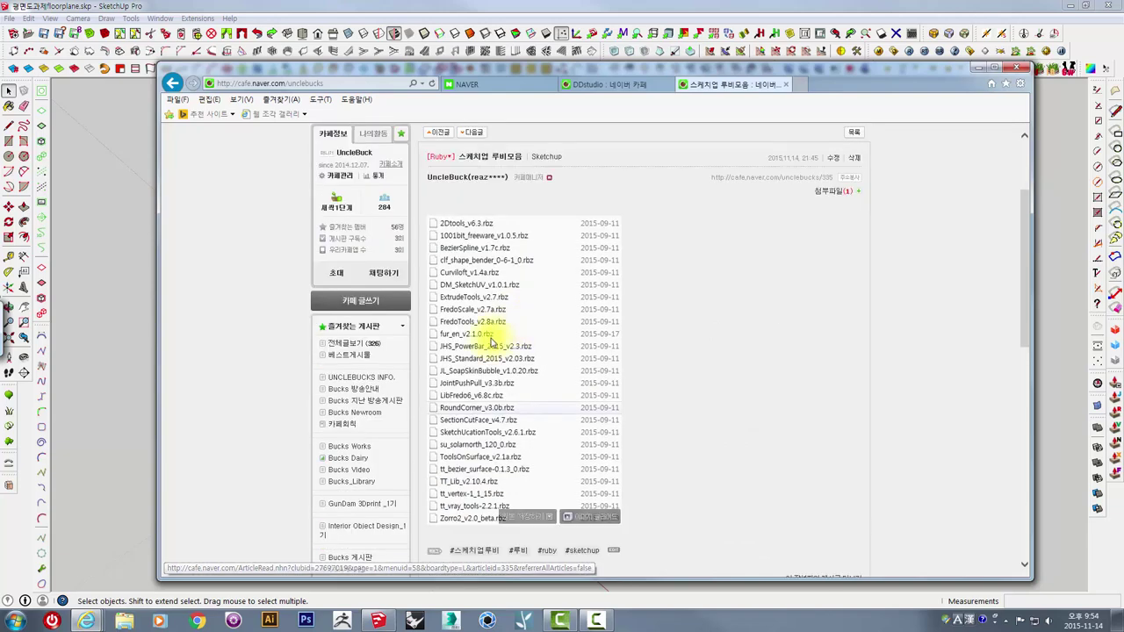
scroll(420, 183, "up", 1)
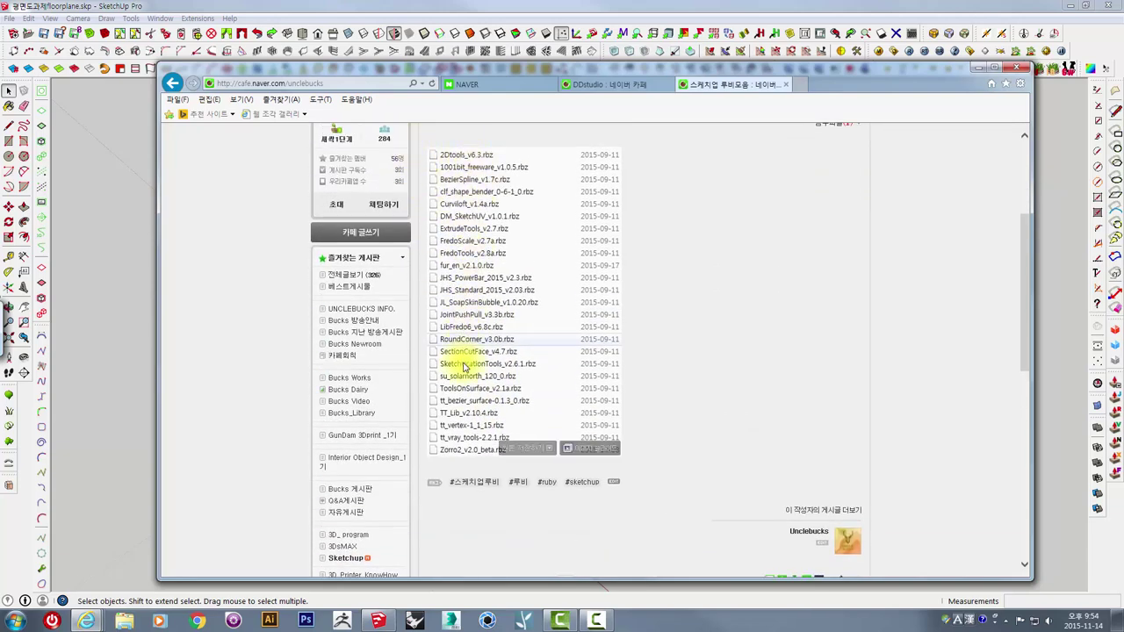
scroll(463, 378, "down", 2)
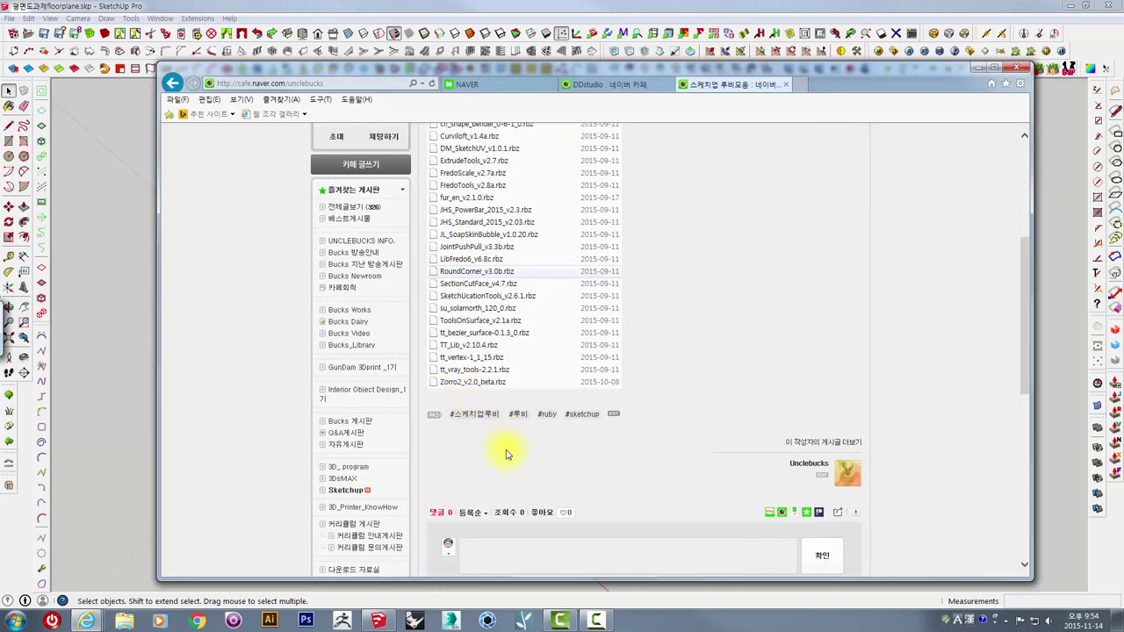
scroll(505, 454, "down", 5)
scroll(506, 453, "down", 1)
scroll(509, 452, "up", 8)
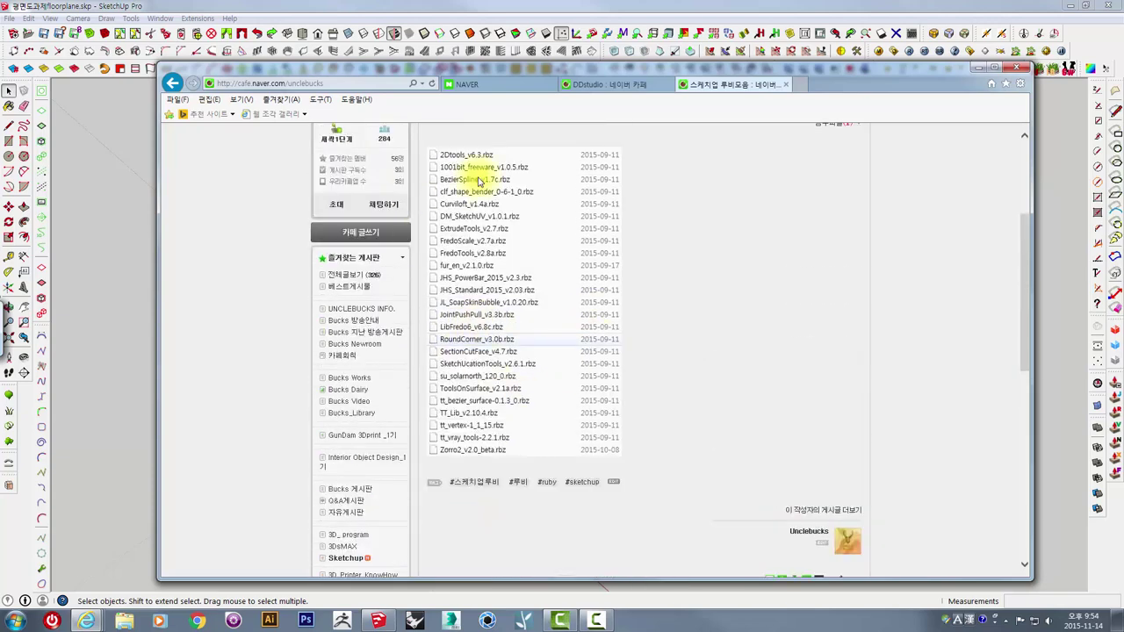
scroll(548, 309, "up", 4)
scroll(717, 303, "down", 4)
mouse_move(524, 303)
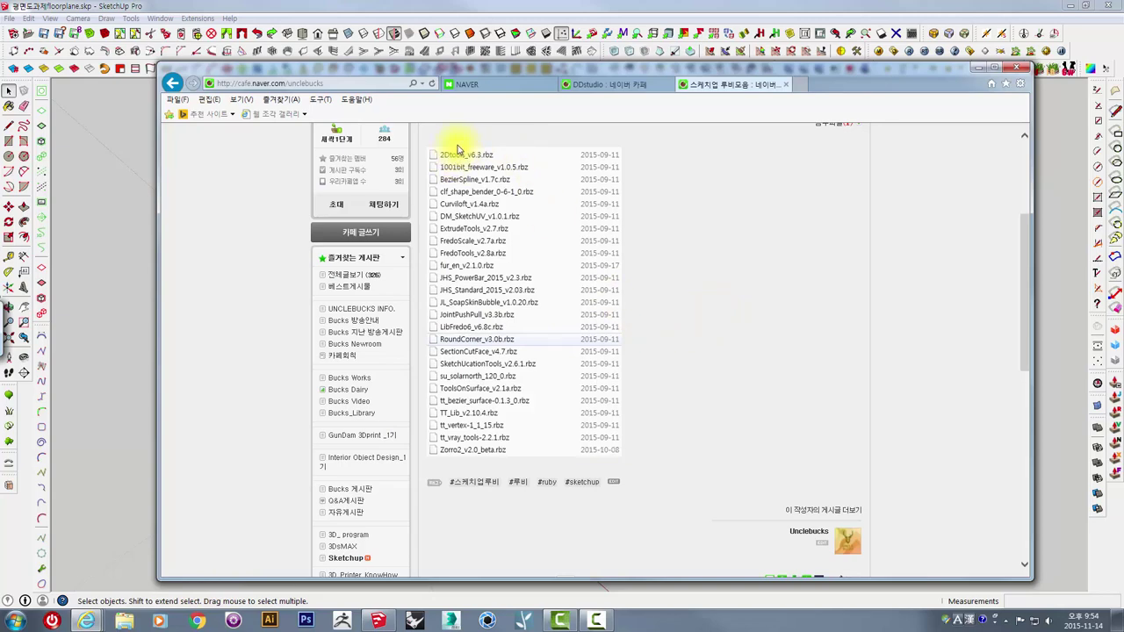
scroll(571, 345, "down", 1)
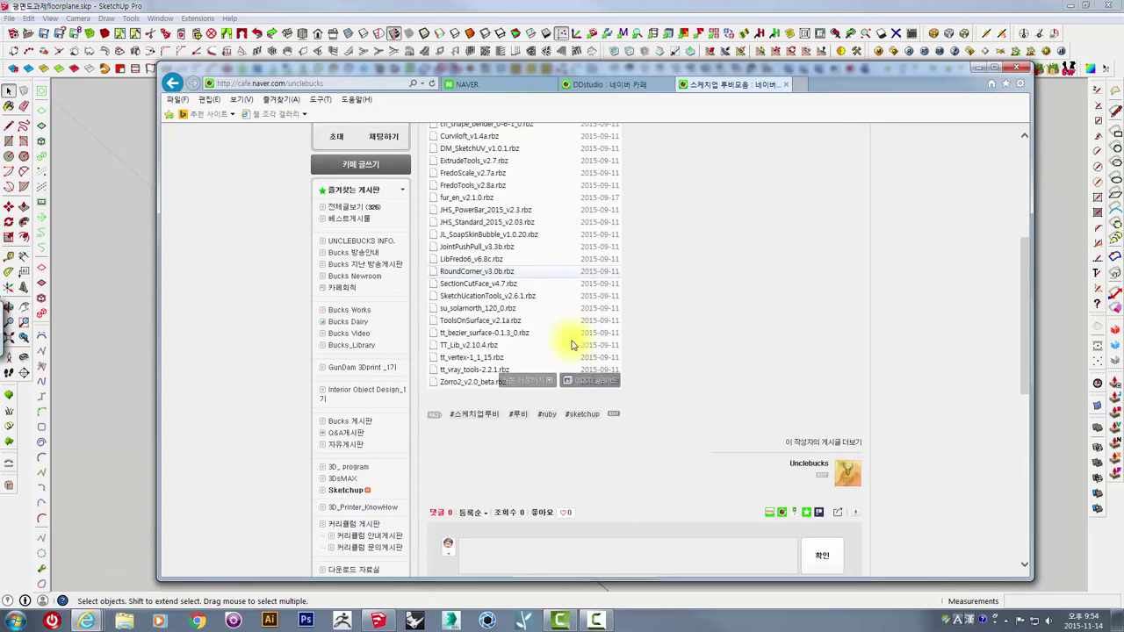
scroll(569, 349, "down", 1)
scroll(505, 382, "up", 1)
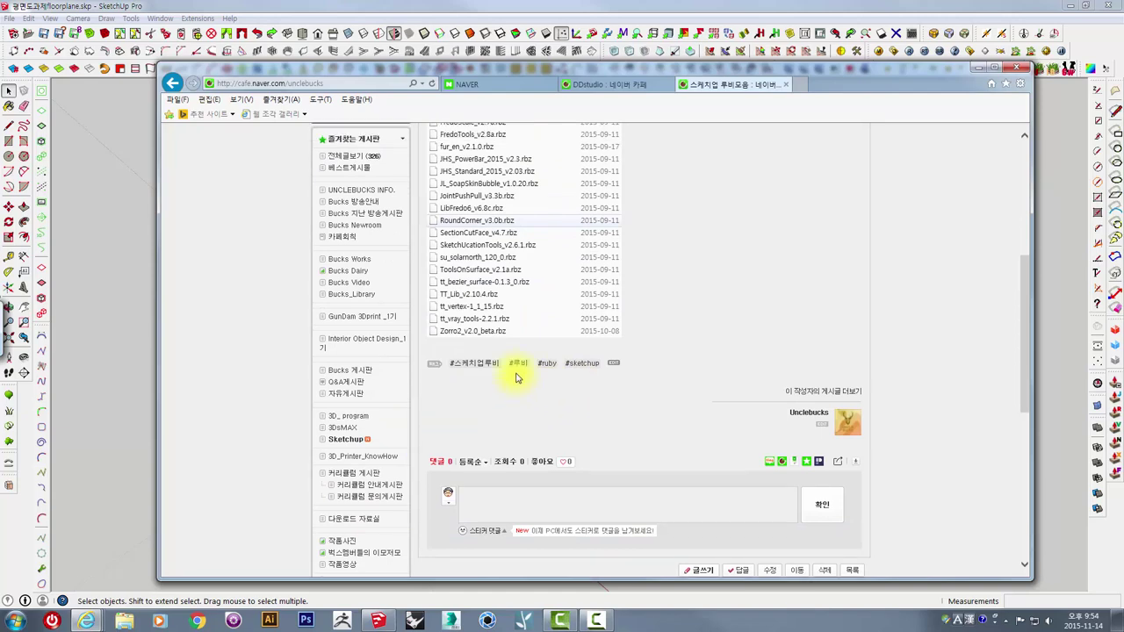
scroll(456, 373, "up", 1)
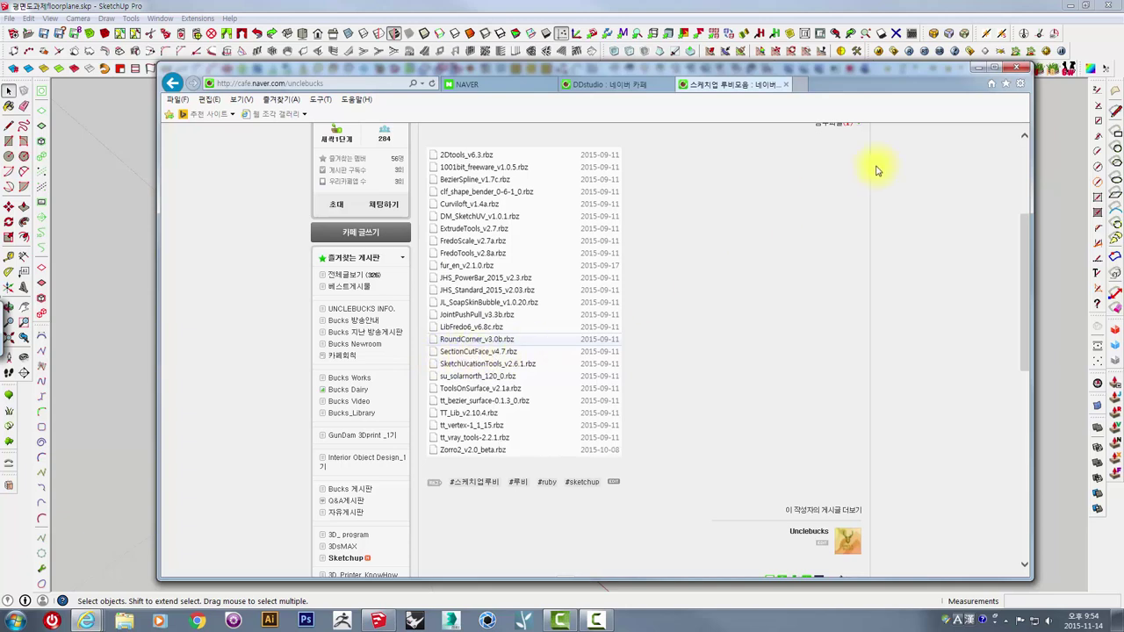
Step: Minimize the browser and orbit the apartment model to a higher, angled top-down view
left_click(977, 68)
mouse_move(790, 339)
middle_mouse_down()
mouse_move(760, 377)
mouse_move(811, 316)
mouse_move(722, 377)
mouse_move(778, 276)
mouse_move(711, 388)
middle_mouse_up()
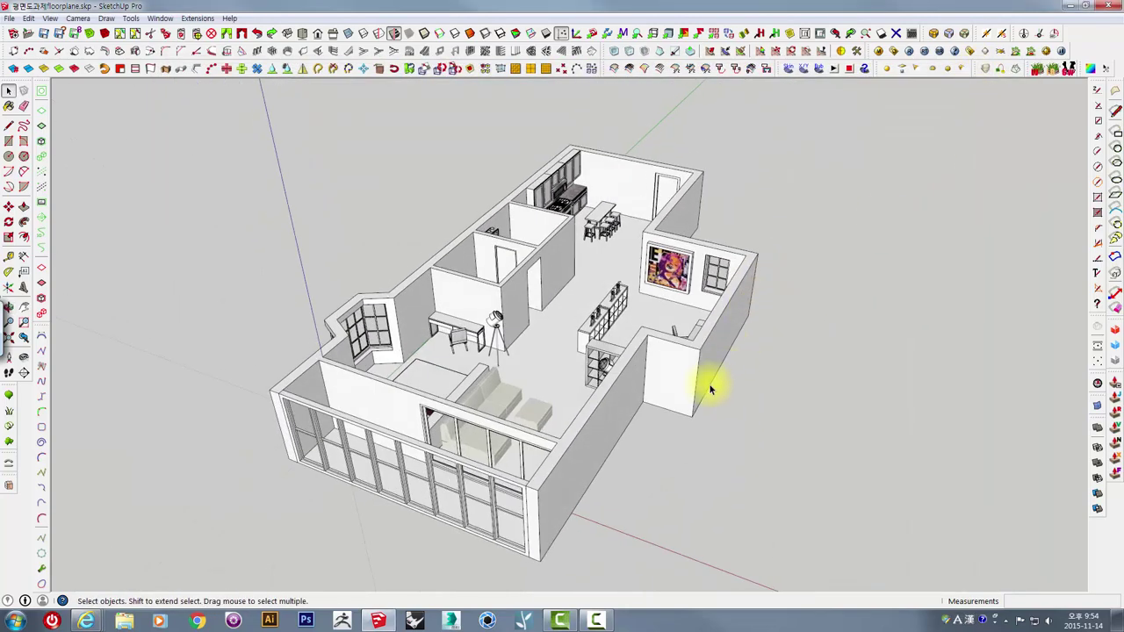
mouse_move(671, 306)
middle_mouse_down()
mouse_move(863, 223)
mouse_move(960, 228)
mouse_move(722, 421)
mouse_move(595, 331)
mouse_move(635, 258)
mouse_move(602, 321)
mouse_move(640, 313)
mouse_move(665, 284)
mouse_move(682, 316)
mouse_move(615, 179)
mouse_move(296, 258)
mouse_move(457, 459)
mouse_move(567, 394)
mouse_move(640, 325)
mouse_move(702, 243)
mouse_move(711, 206)
mouse_move(658, 251)
mouse_move(275, 150)
middle_mouse_up()
scroll(571, 391, "up", 3)
scroll(574, 386, "down", 2)
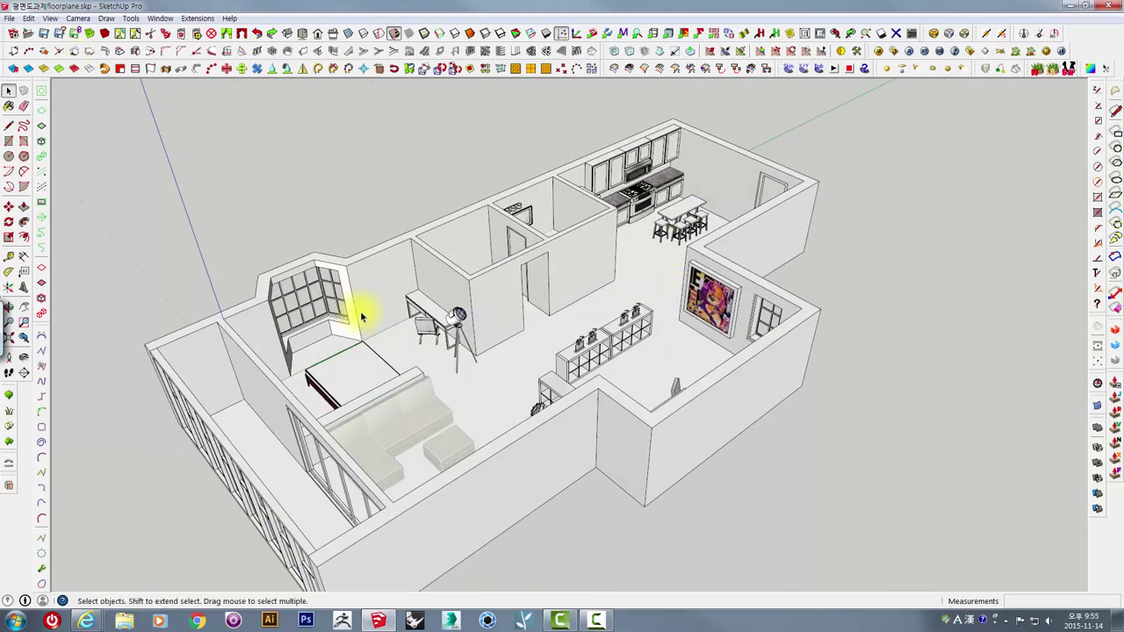
middle_click_drag(364, 308, 123, 119)
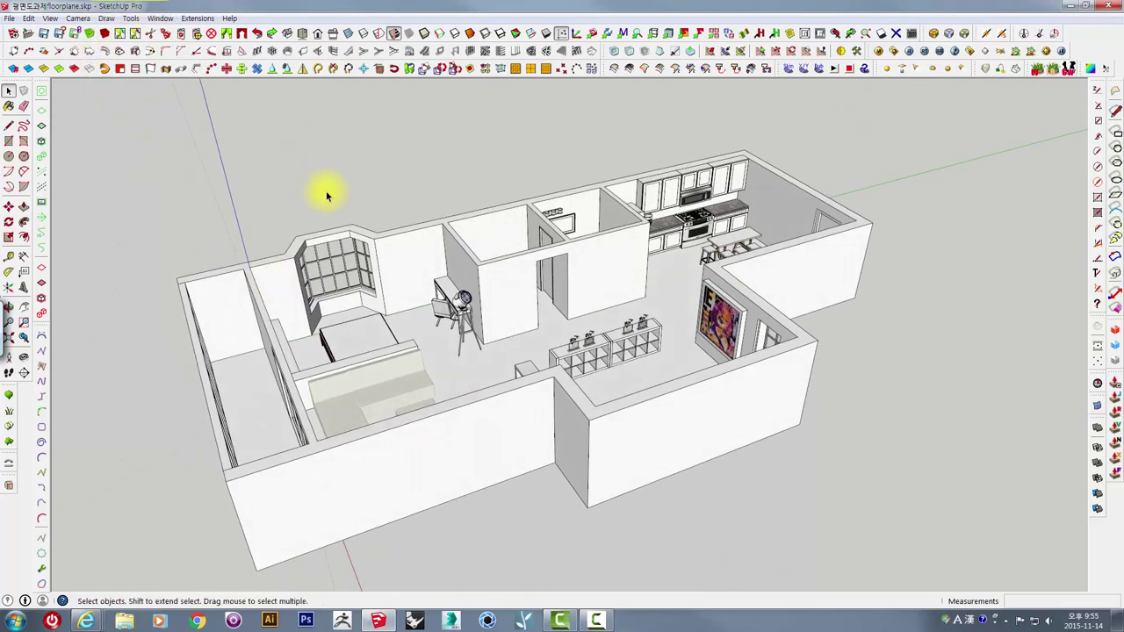
Step: Copy the whole apartment model upward with Move plus Ctrl, above the original
left_click(455, 460)
scroll(451, 447, "down", 3)
scroll(452, 434, "down", 3)
scroll(561, 358, "up", 1)
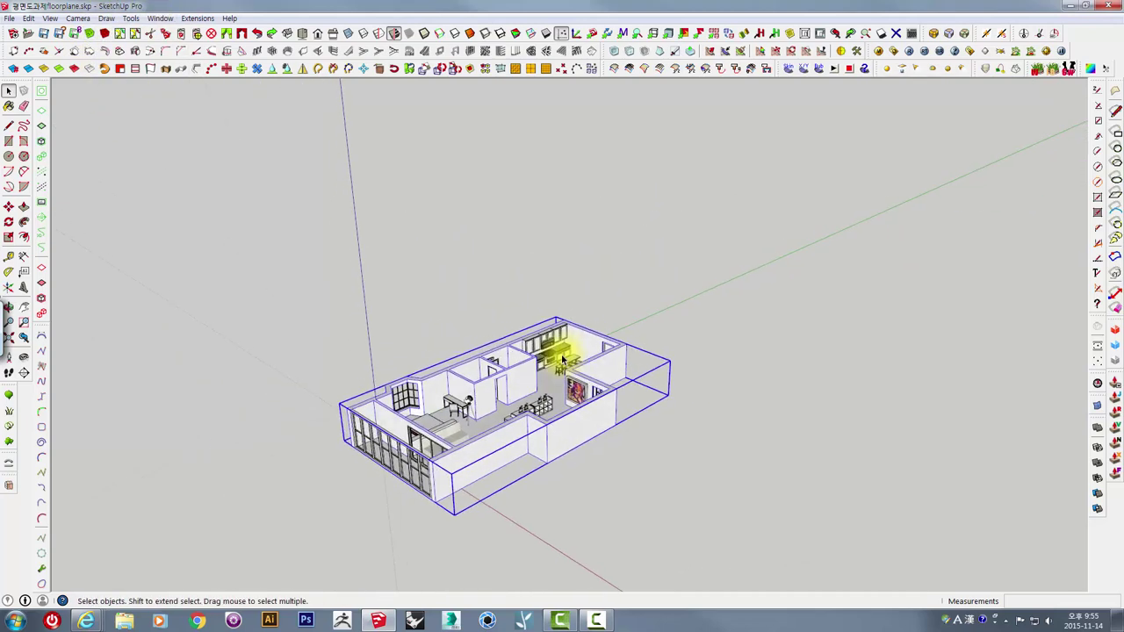
middle_click_drag(587, 353, 647, 363)
middle_click_drag(679, 326, 742, 426)
key("m")
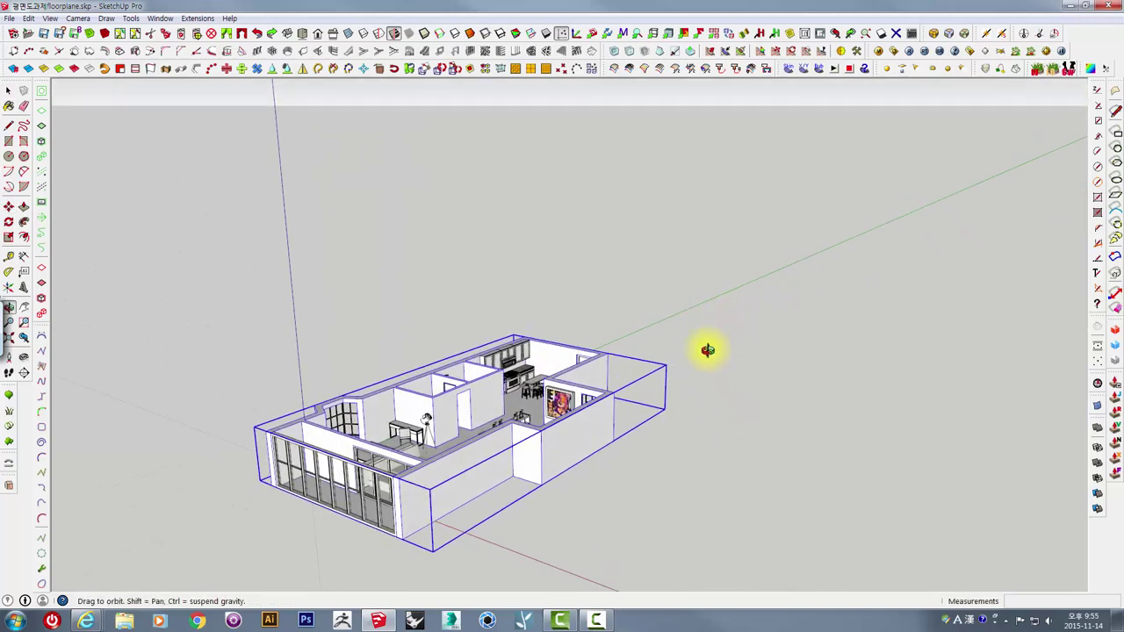
middle_click_drag(708, 349, 685, 395)
key("ctrl")
left_click(737, 434)
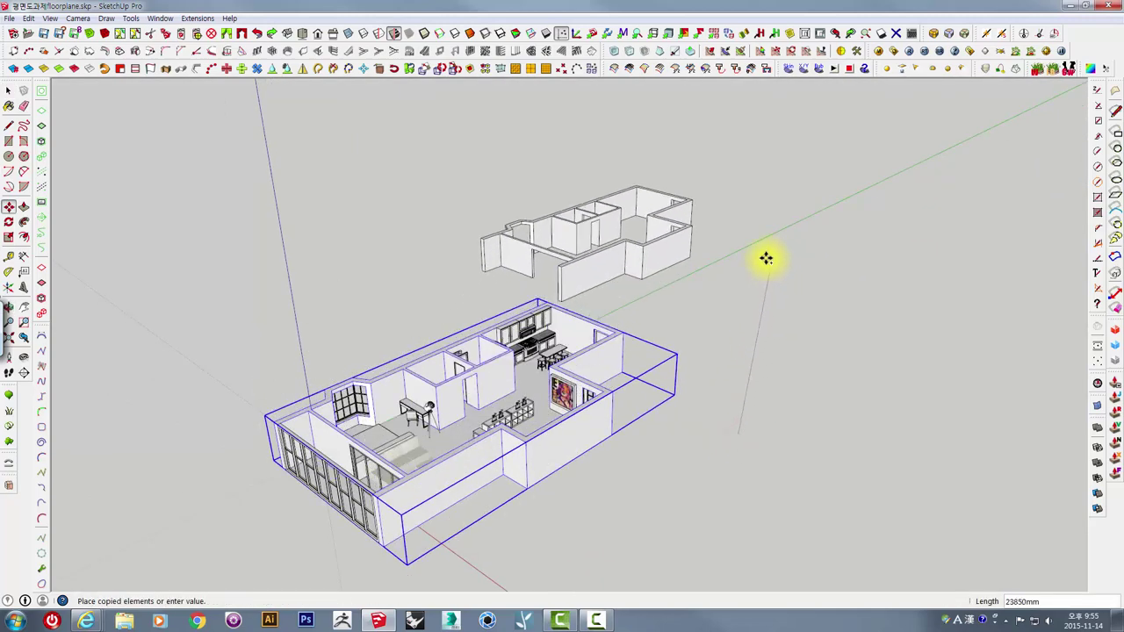
middle_click_drag(732, 308, 745, 203)
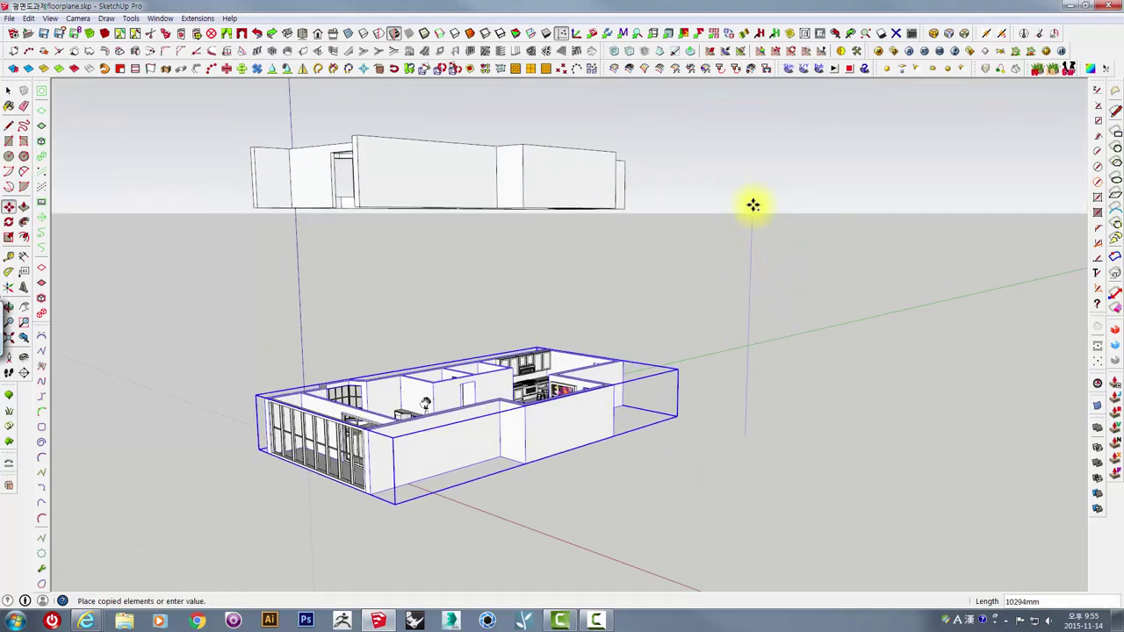
left_click(759, 189)
mouse_move(759, 190)
middle_mouse_down()
mouse_move(571, 351)
mouse_move(609, 321)
mouse_move(710, 321)
mouse_move(614, 255)
middle_mouse_up()
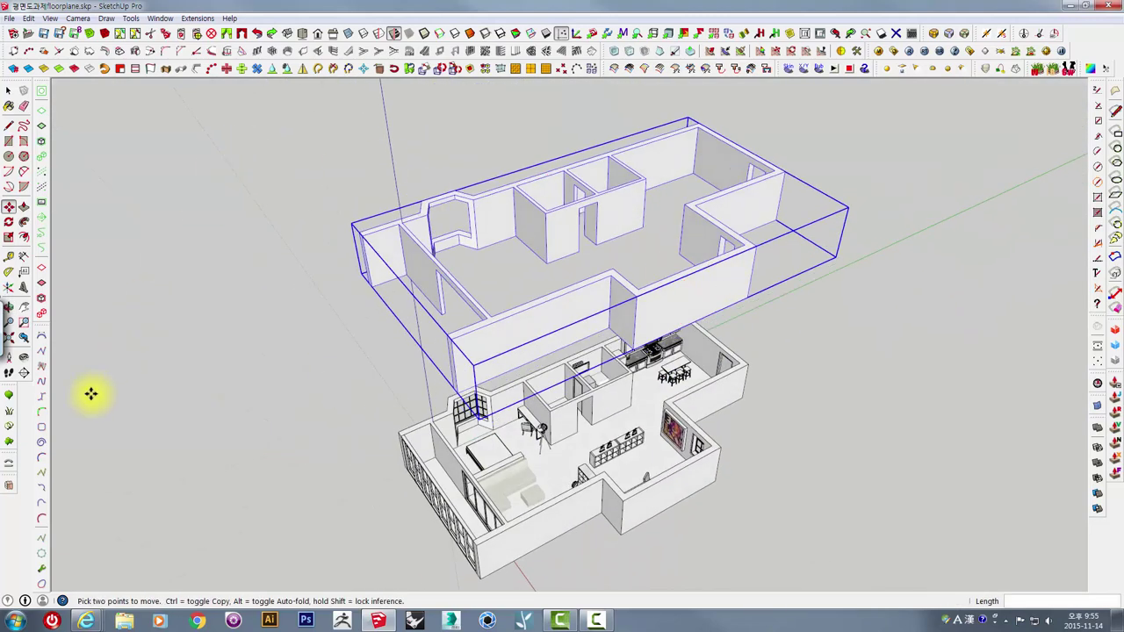
Step: Add a horizontal section plane on the raised copy and lower it toward the floor
left_click(24, 372)
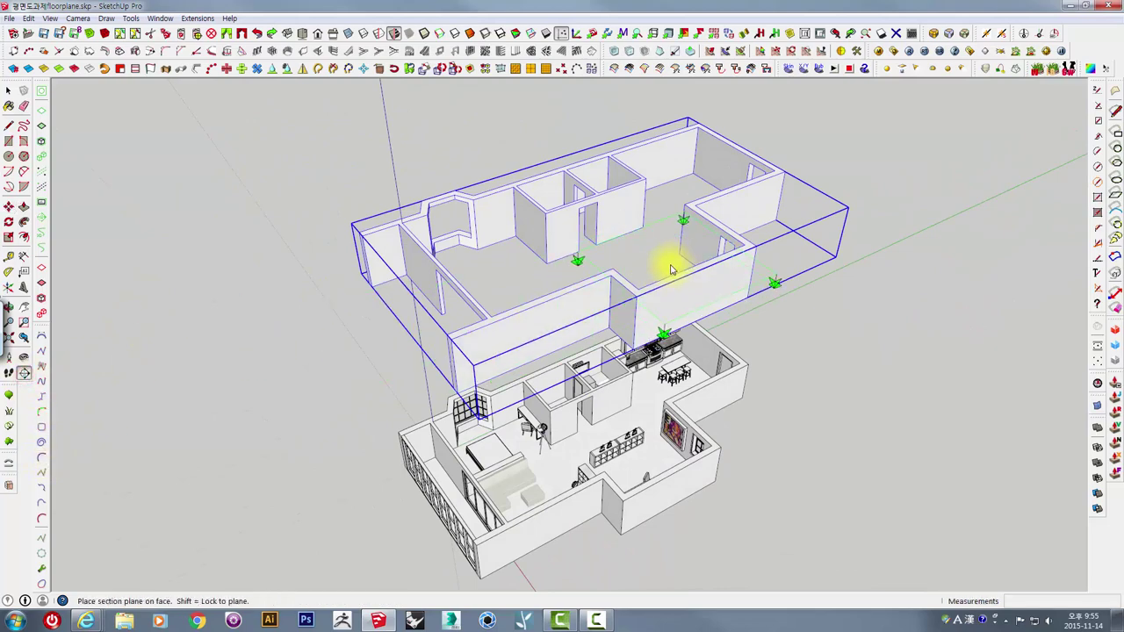
left_click(694, 208)
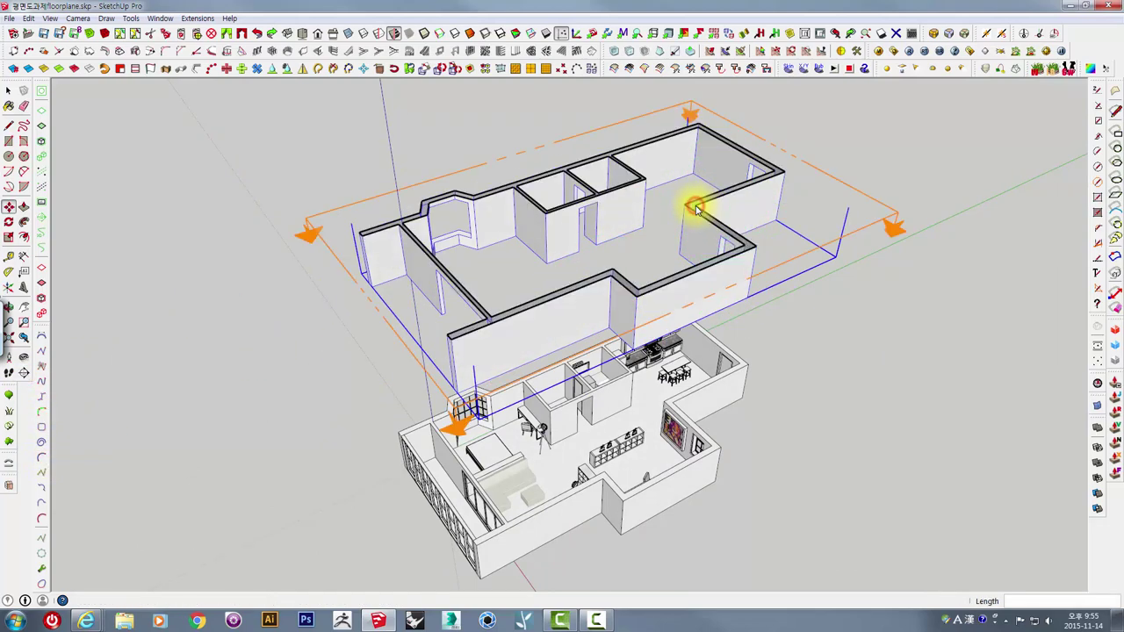
mouse_move(814, 251)
middle_mouse_down()
mouse_move(752, 313)
mouse_move(872, 260)
middle_mouse_up()
left_click(796, 243)
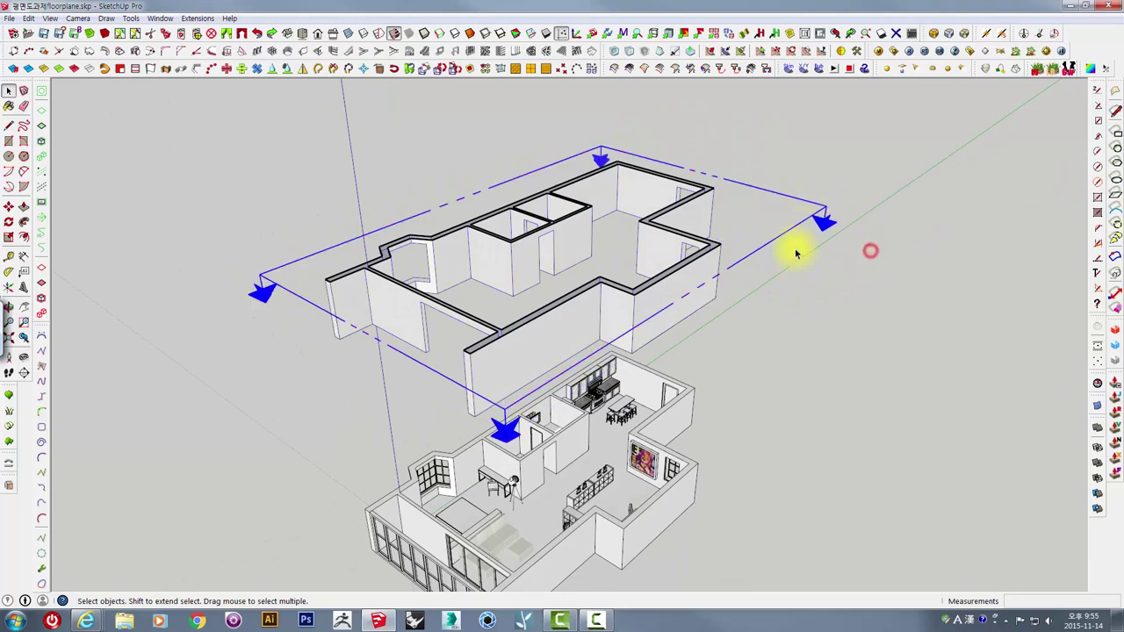
middle_click_drag(796, 243, 803, 223)
key("m")
left_click(834, 162)
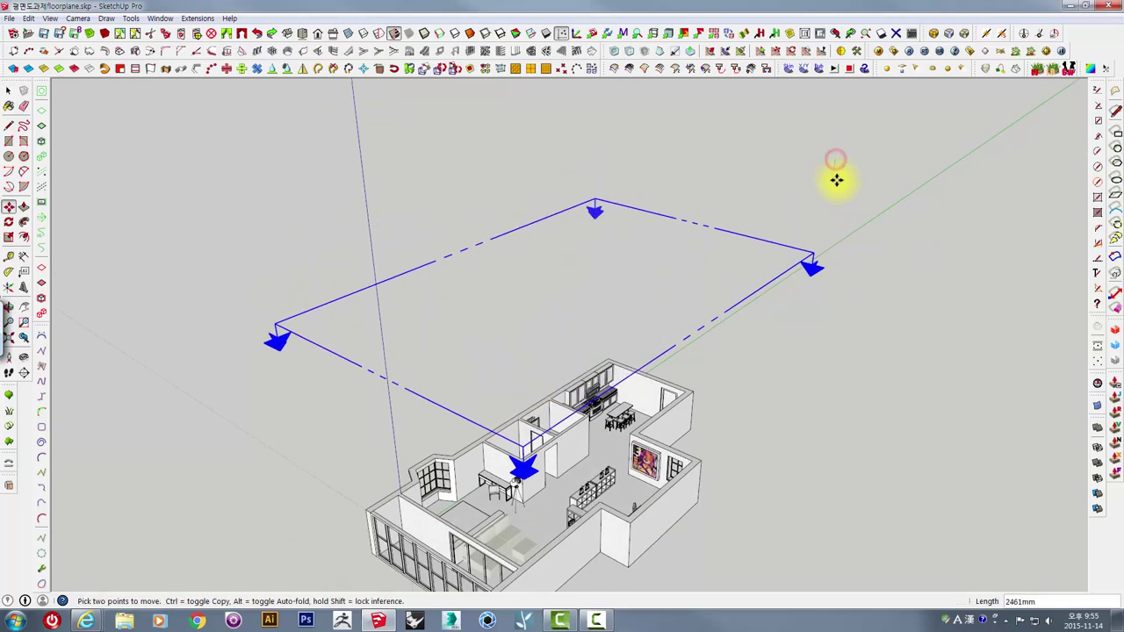
middle_click_drag(837, 166, 720, 363)
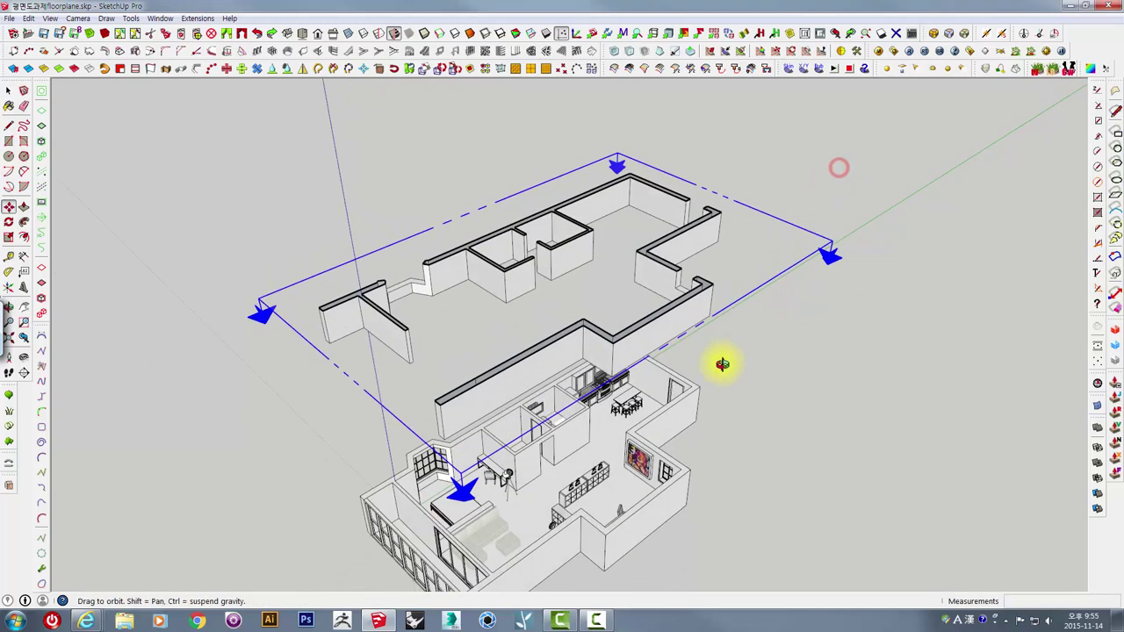
scroll(534, 226, "up", 3)
scroll(522, 188, "up", 2)
key("space")
Step: Slice the model at the section plane using Slice Model at Section
right_click(539, 167)
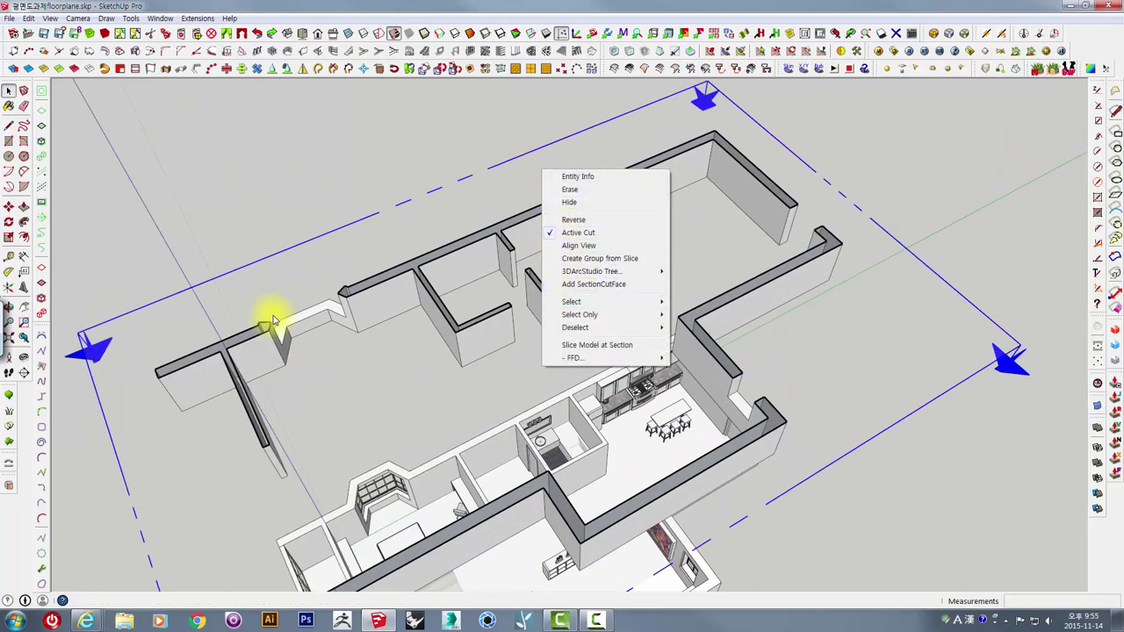
left_click(278, 285)
mouse_move(301, 305)
middle_mouse_down()
mouse_move(263, 291)
mouse_move(163, 442)
middle_mouse_up()
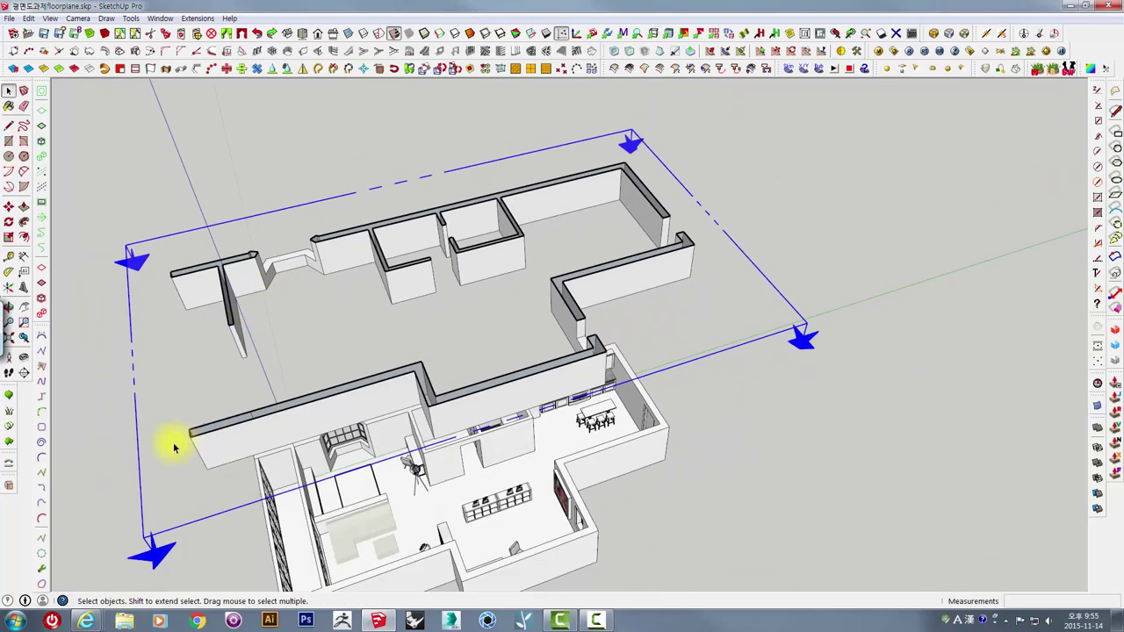
mouse_move(441, 211)
middle_mouse_down()
mouse_move(514, 158)
mouse_move(468, 176)
middle_mouse_up()
right_click(468, 175)
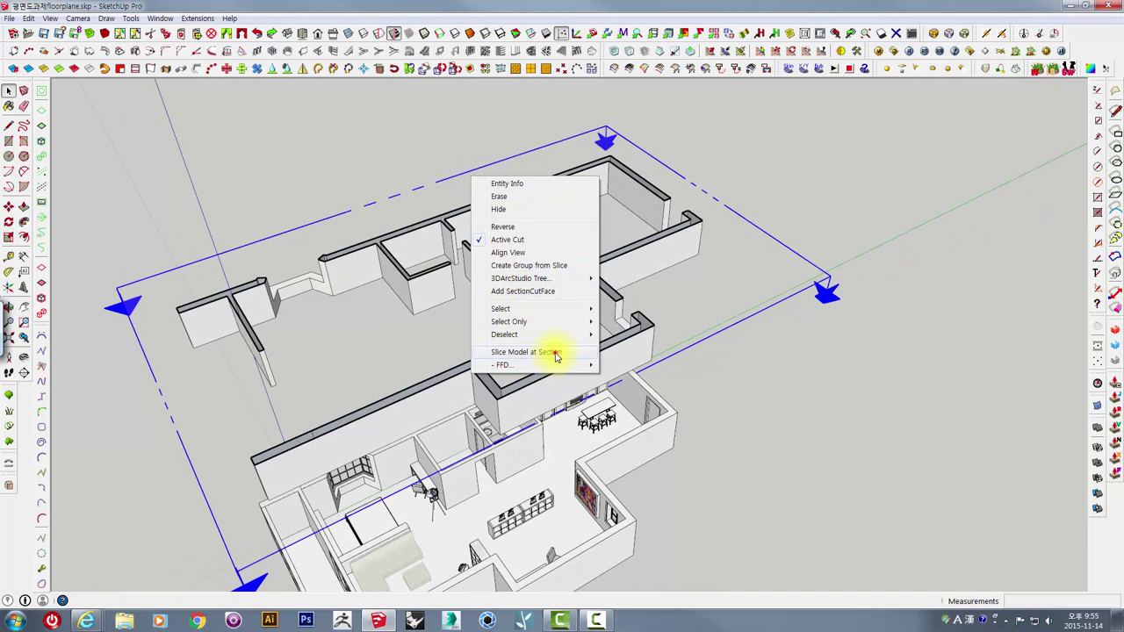
left_click(554, 355)
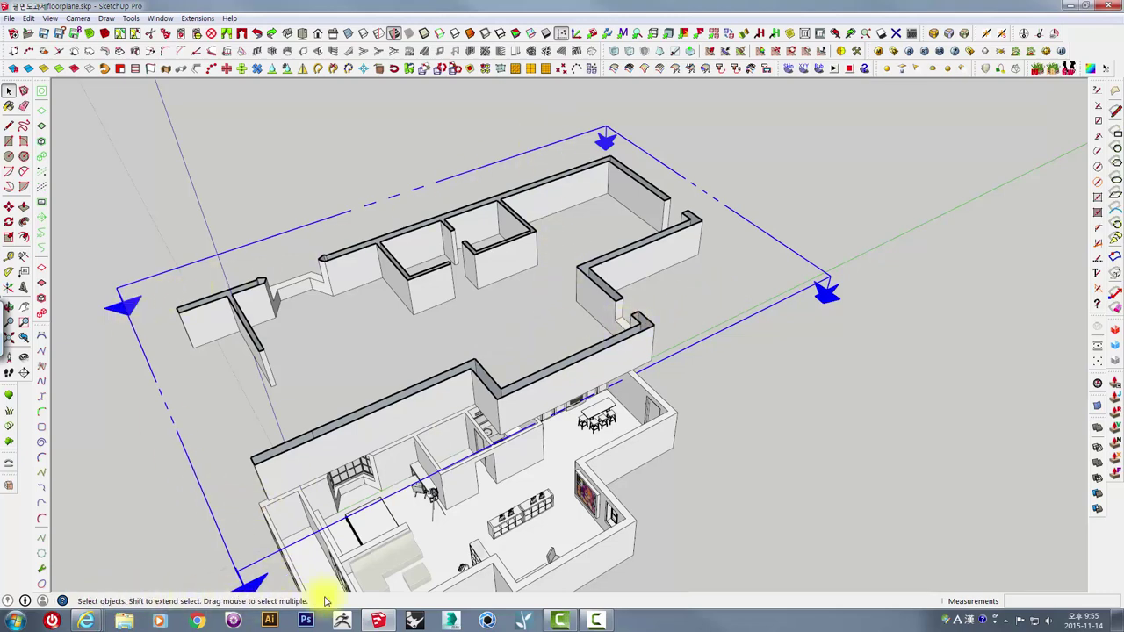
Step: Orbit around the model and select the sliced upper wall group
middle_click_drag(650, 367, 831, 300)
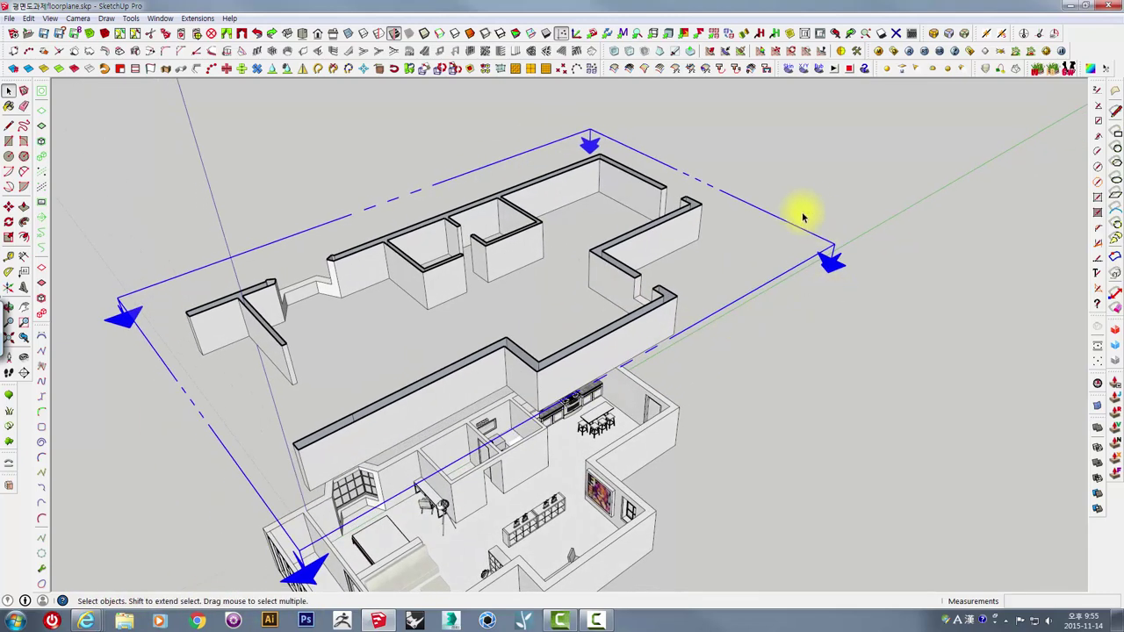
mouse_move(683, 231)
middle_mouse_down()
mouse_move(823, 143)
mouse_move(571, 261)
mouse_move(636, 214)
mouse_move(614, 258)
mouse_move(276, 273)
middle_mouse_up()
mouse_move(779, 109)
middle_mouse_down()
mouse_move(672, 238)
mouse_move(612, 254)
mouse_move(582, 238)
mouse_move(598, 231)
mouse_move(579, 201)
mouse_move(652, 168)
mouse_move(660, 221)
middle_mouse_up()
left_click(678, 211)
Step: Delete the floating sliced upper wall group
scroll(689, 210, "down", 3)
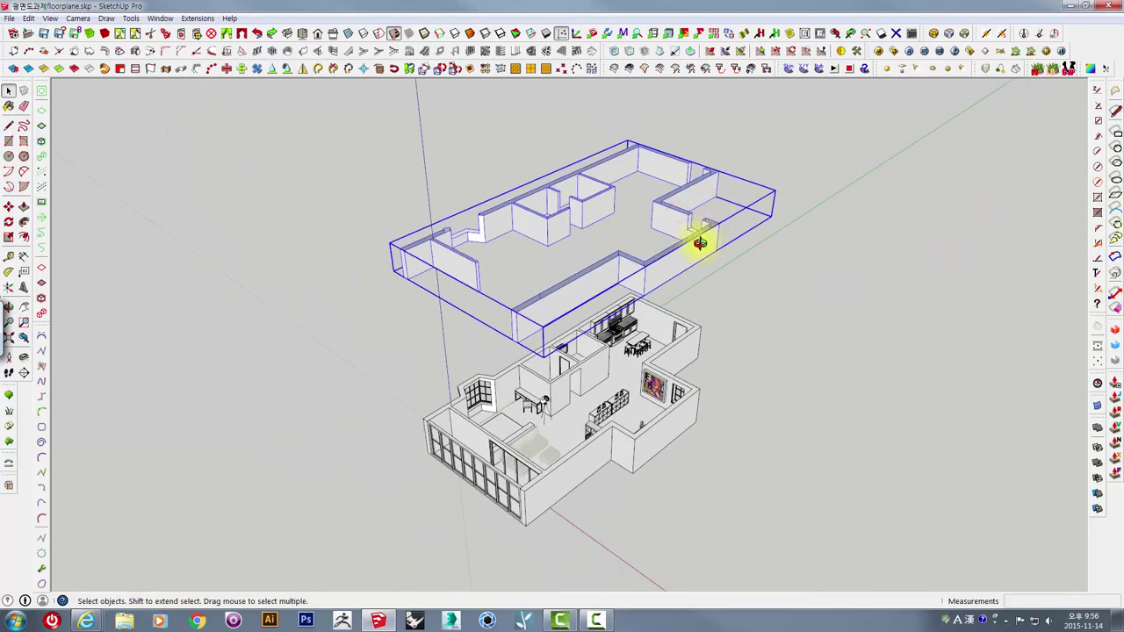
scroll(697, 241, "down", 2)
key("Delete")
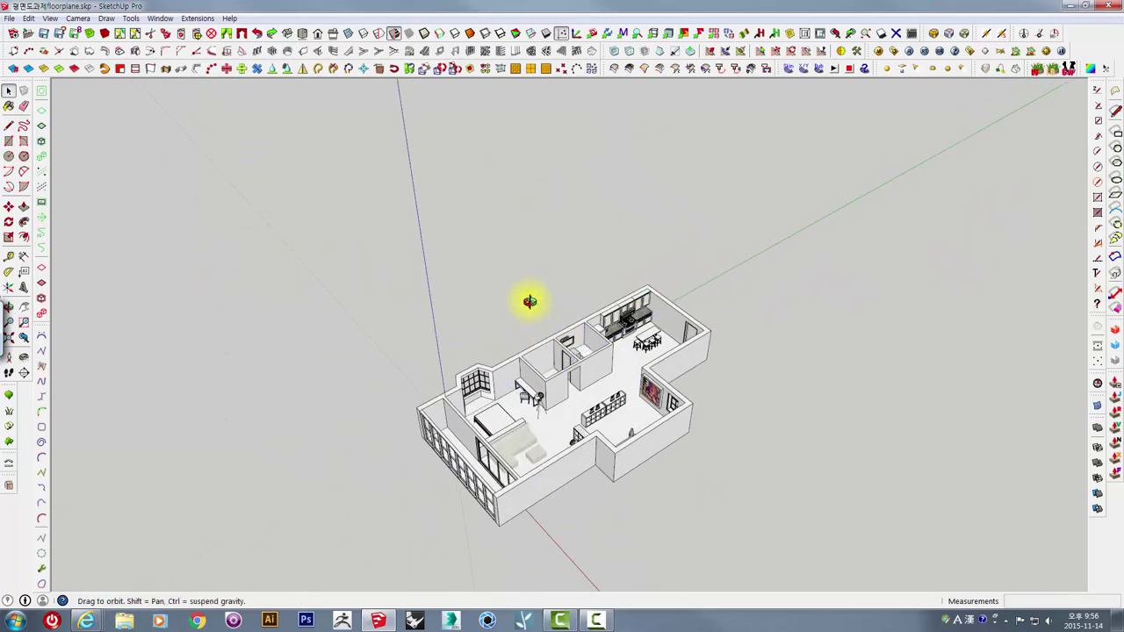
scroll(544, 368, "up", 3)
scroll(536, 386, "up", 2)
scroll(523, 364, "up", 2)
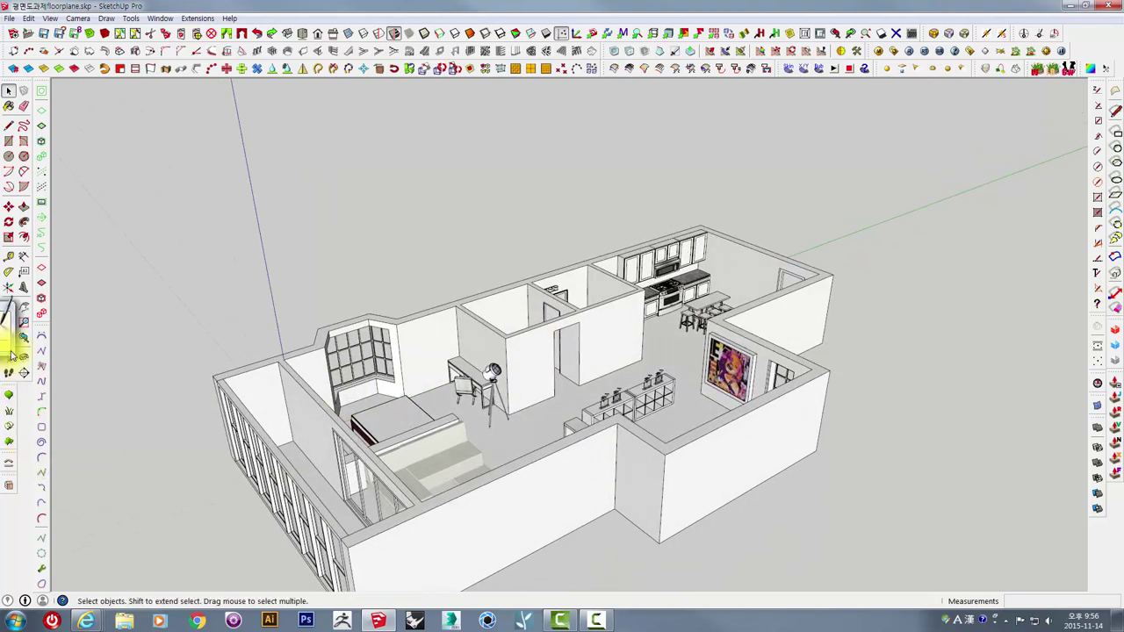
Step: Place a new horizontal section plane and move it down through the walls
left_click(23, 372)
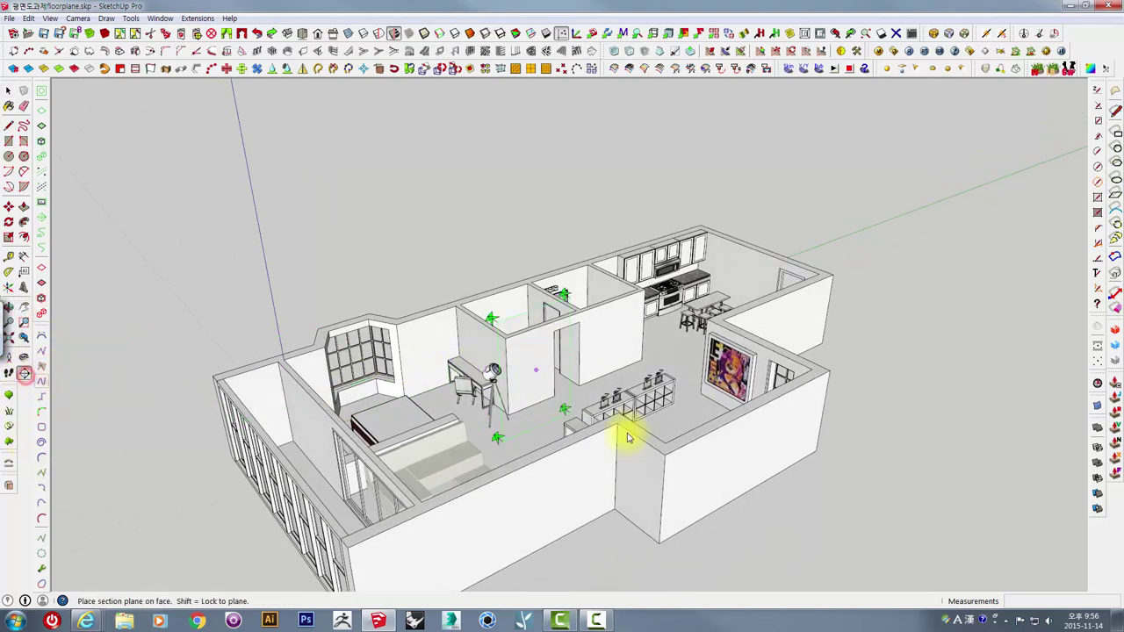
left_click(702, 431)
left_click(988, 394)
key("o")
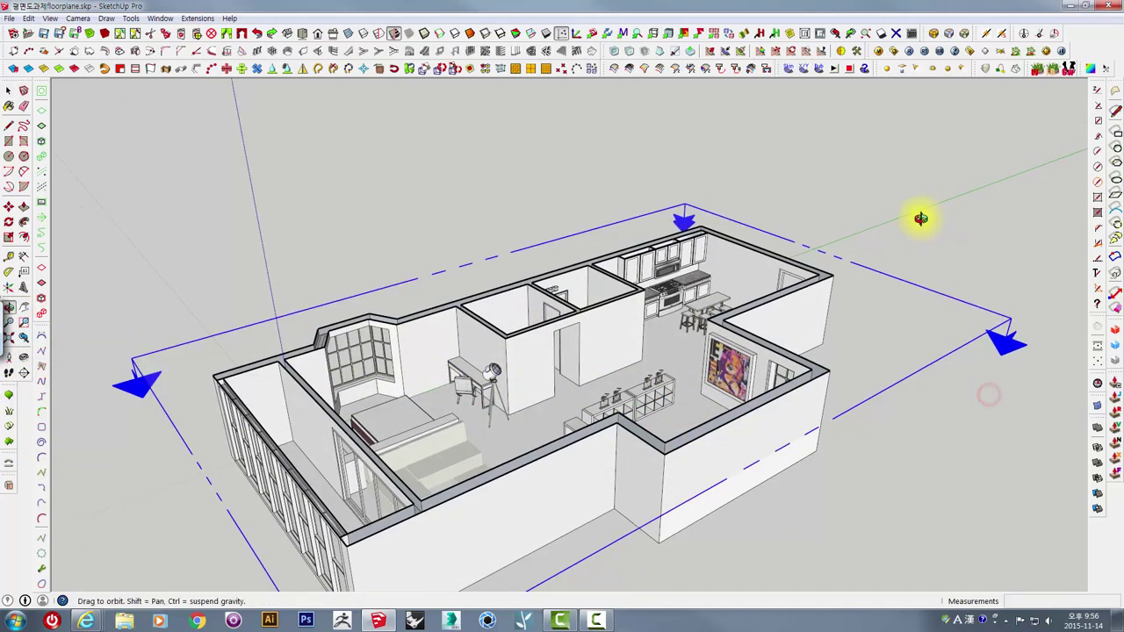
key("m")
left_click_drag(913, 176, 755, 292)
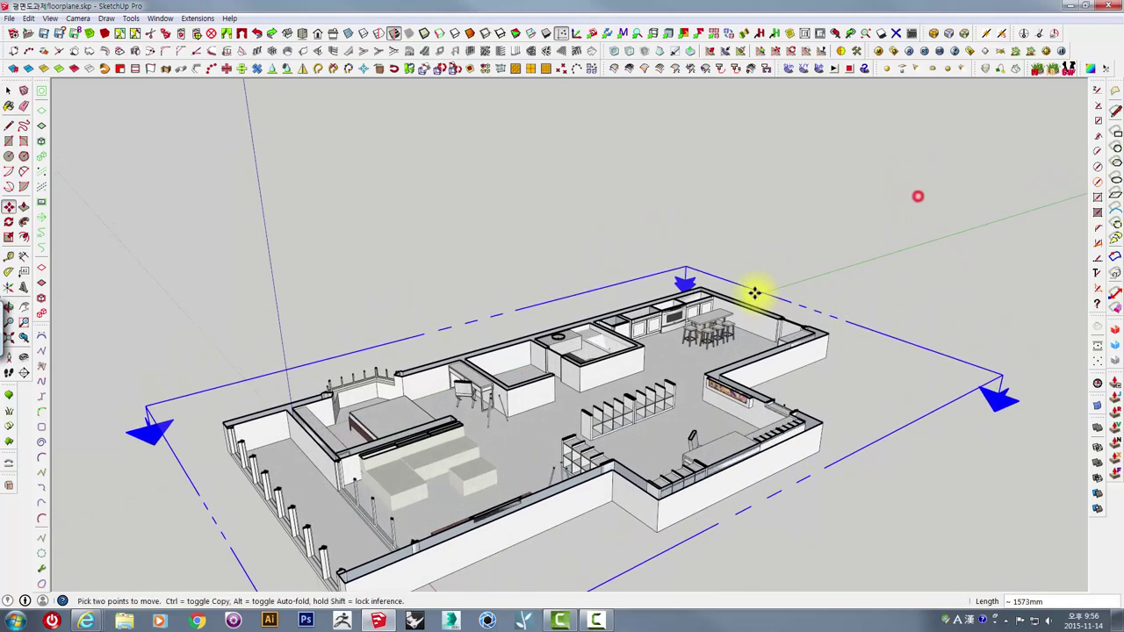
scroll(672, 351, "up", 3)
scroll(770, 258, "up", 2)
scroll(547, 427, "up", 2)
key("space")
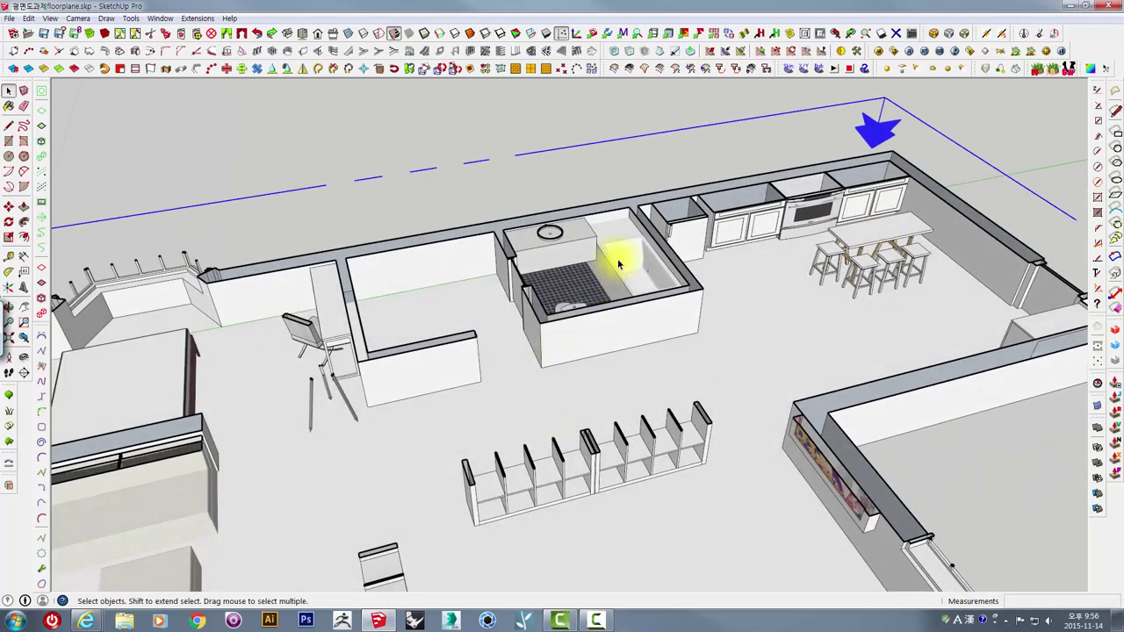
Step: Orbit and zoom around the floor plan, then select the outer wall shell group
middle_click_drag(618, 263, 652, 309)
mouse_move(936, 255)
middle_mouse_down()
mouse_move(954, 334)
mouse_move(923, 259)
mouse_move(659, 311)
mouse_move(710, 251)
mouse_move(872, 209)
mouse_move(722, 311)
mouse_move(732, 281)
mouse_move(515, 321)
middle_mouse_up()
scroll(746, 316, "up", 3)
scroll(649, 356, "up", 3)
scroll(734, 233, "up", 2)
scroll(734, 233, "down", 2)
scroll(664, 272, "up", 3)
scroll(639, 299, "up", 3)
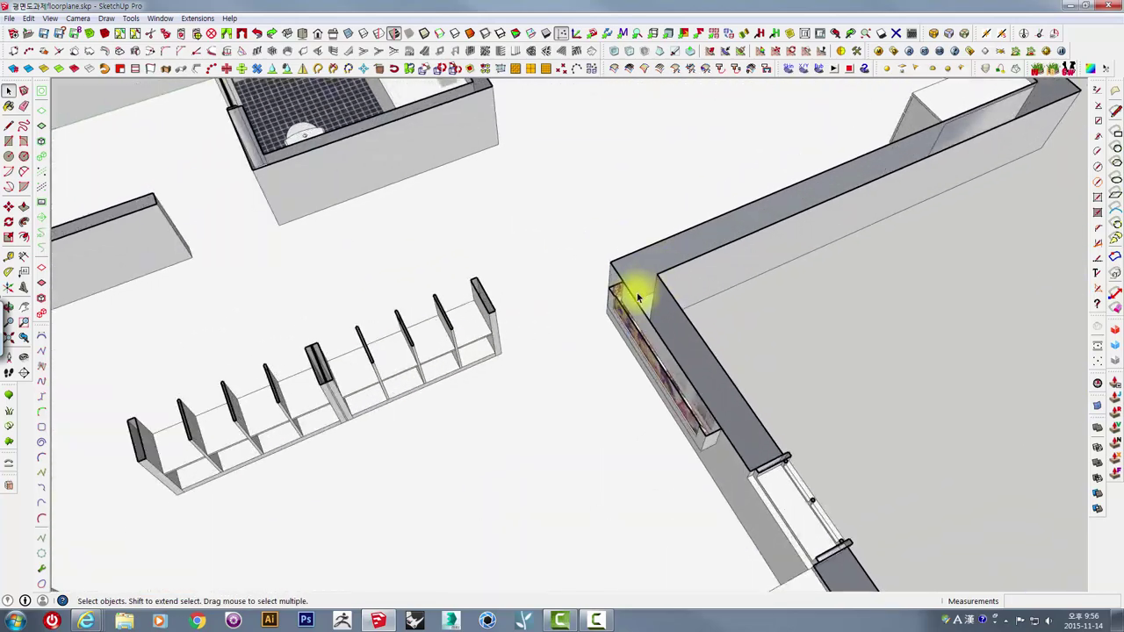
scroll(638, 298, "down", 3)
middle_click_drag(451, 181, 401, 331)
scroll(811, 276, "up", 3)
scroll(811, 279, "up", 2)
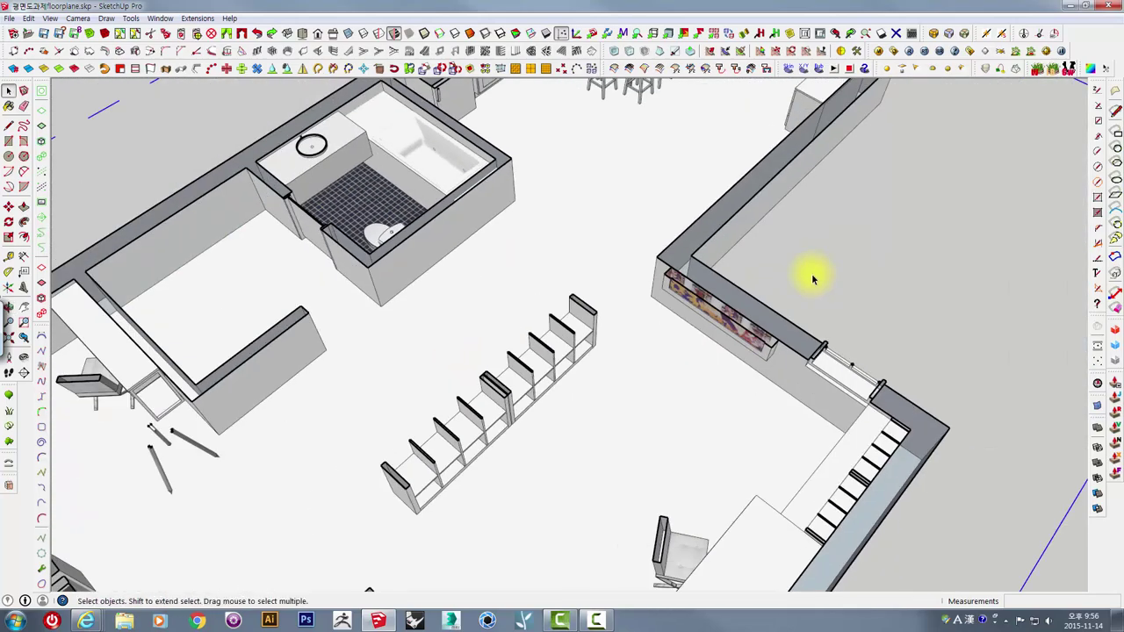
scroll(811, 279, "down", 5)
mouse_move(790, 263)
middle_mouse_down()
mouse_move(745, 145)
mouse_move(720, 150)
mouse_move(717, 208)
middle_mouse_up()
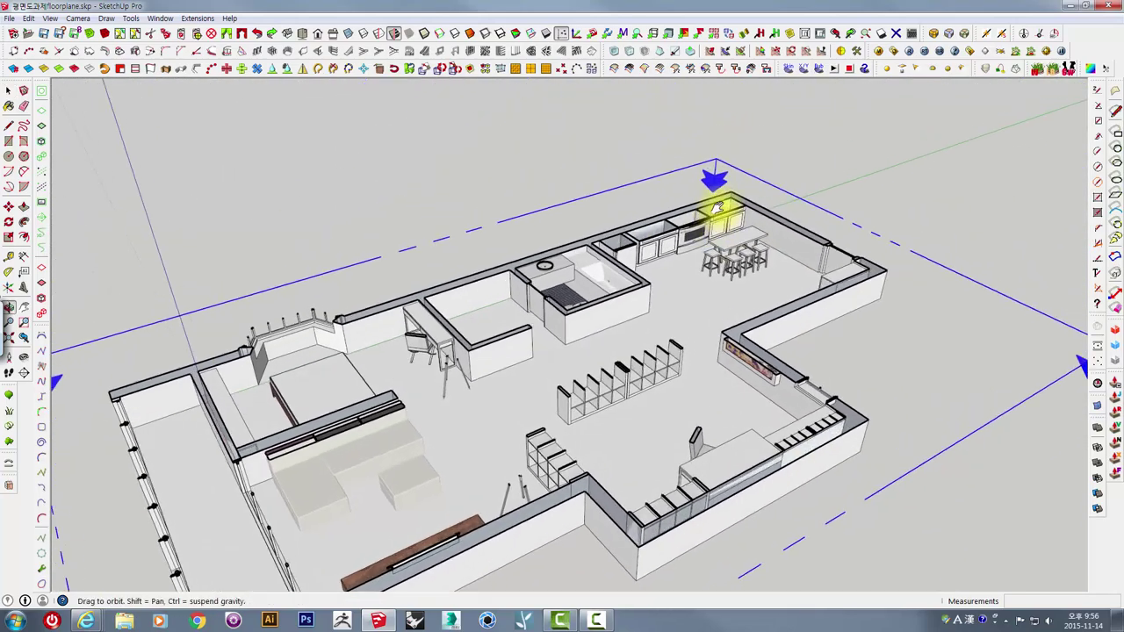
scroll(712, 211, "down", 2)
scroll(451, 234, "down", 2)
scroll(469, 246, "down", 2)
middle_click_drag(469, 246, 717, 238)
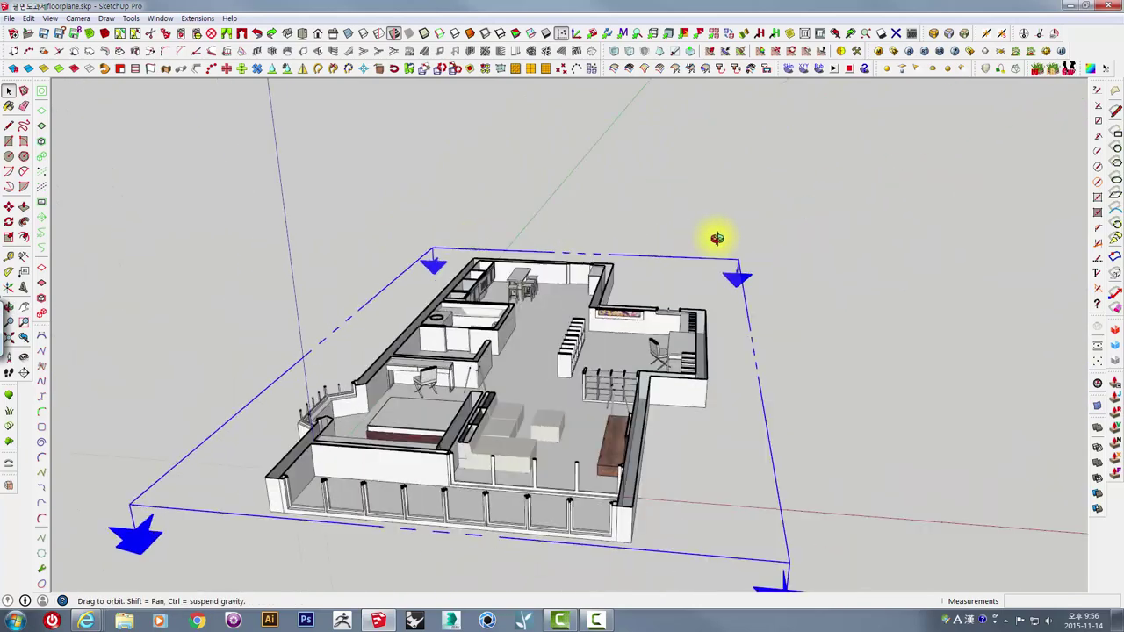
scroll(627, 318, "up", 3)
mouse_move(627, 318)
middle_mouse_down()
mouse_move(733, 227)
mouse_move(439, 409)
mouse_move(702, 348)
middle_mouse_up()
scroll(702, 348, "down", 2)
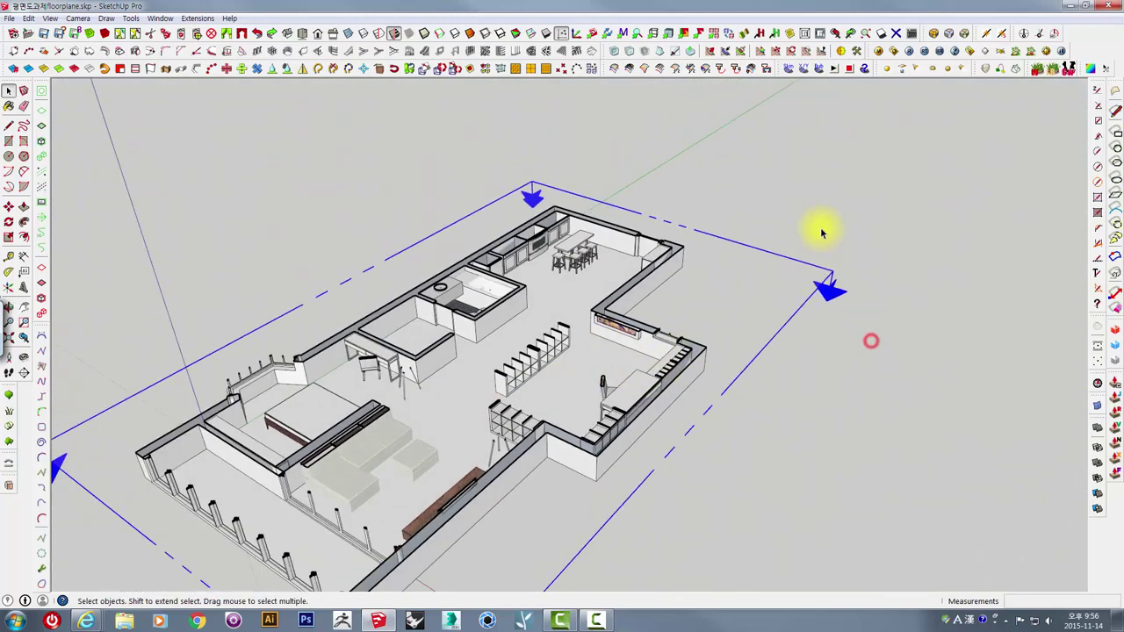
middle_click_drag(741, 290, 673, 351)
left_click(667, 373)
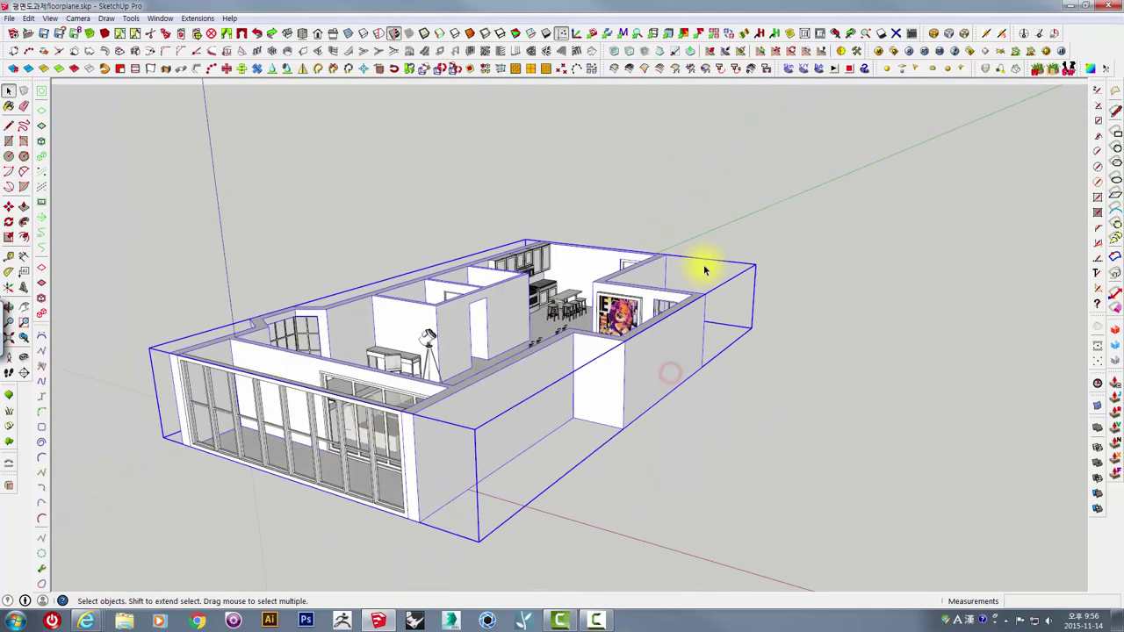
Step: Move the wall shell group straight up 9000 mm, leaving the furniture on the ground
key("m")
left_click(815, 363)
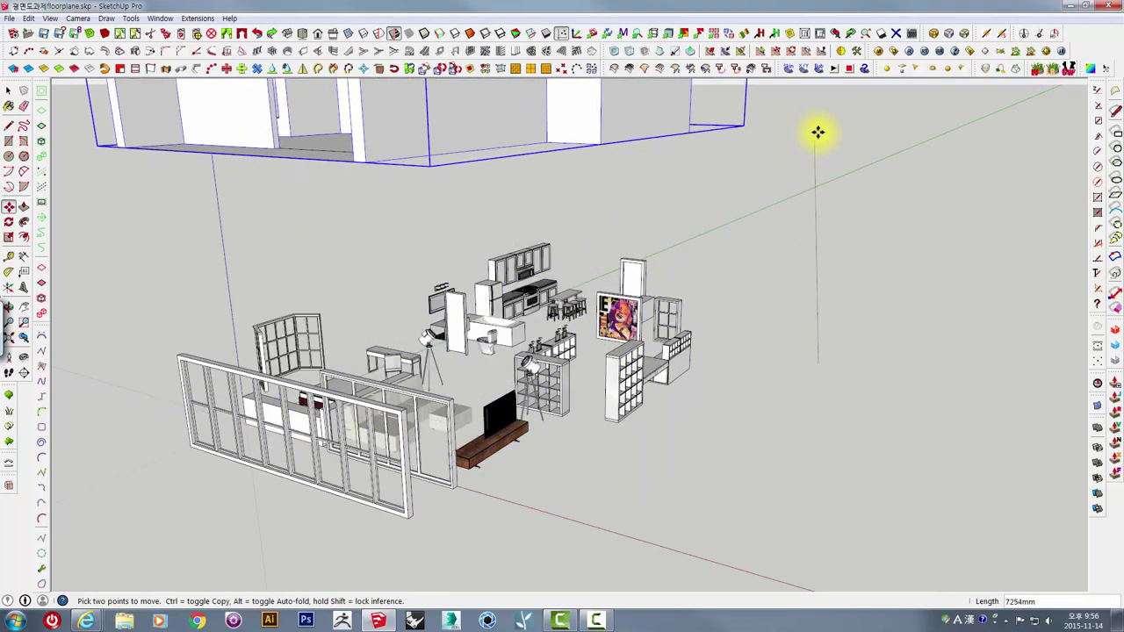
middle_click_drag(845, 143, 819, 230)
type("9000")
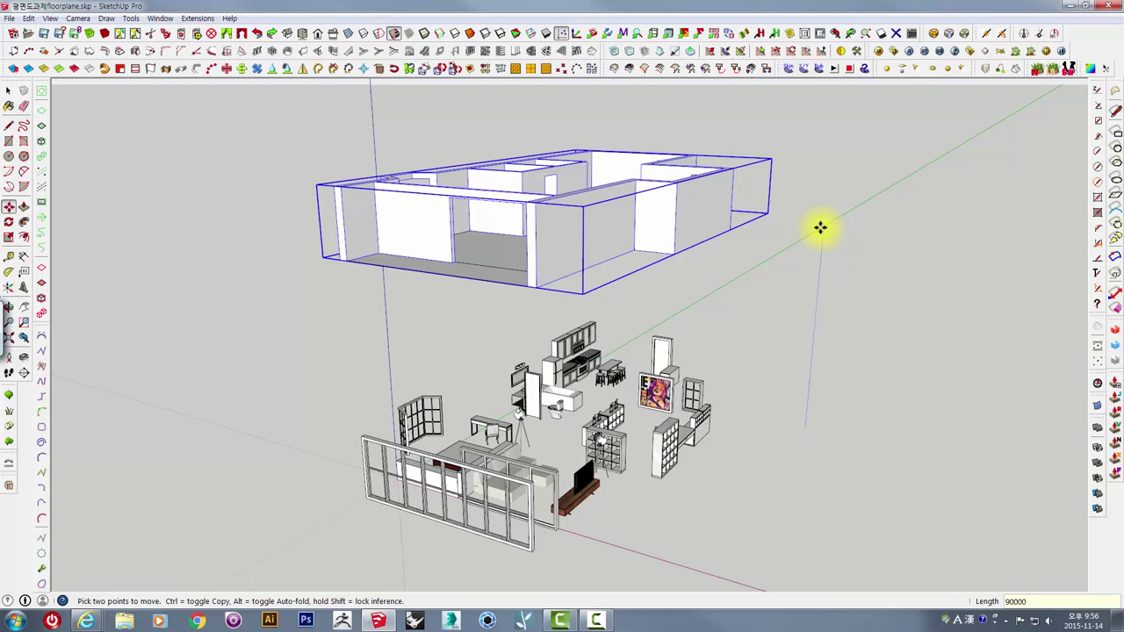
key("Return")
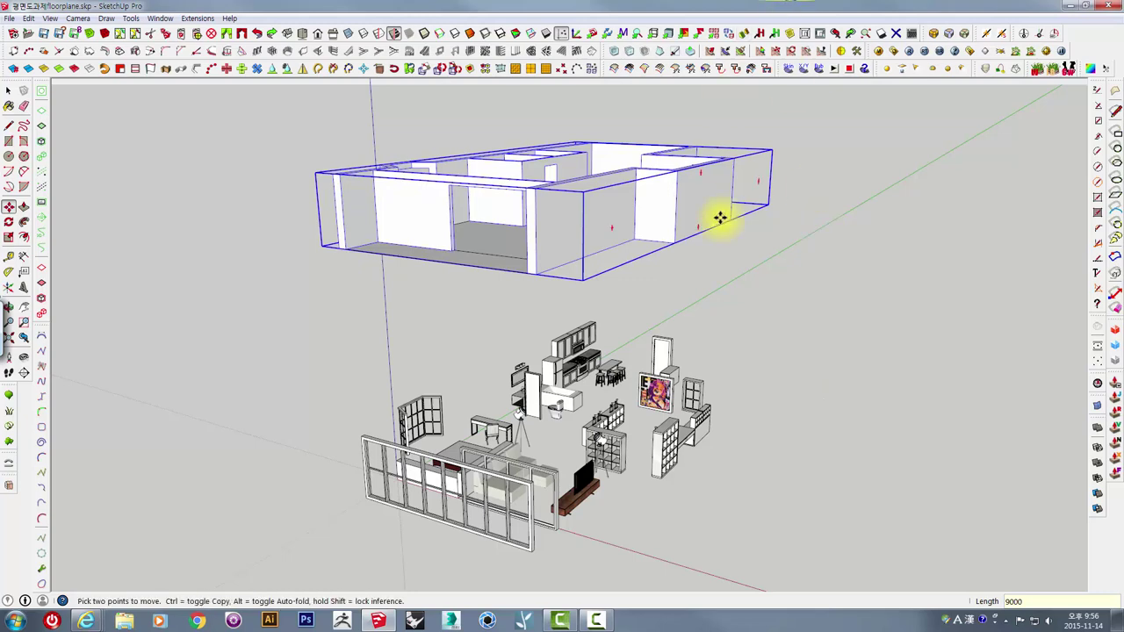
middle_click_drag(720, 220, 720, 311)
Step: Place a horizontal section plane and move it 1500 mm to cut the raised shell
left_click(24, 372)
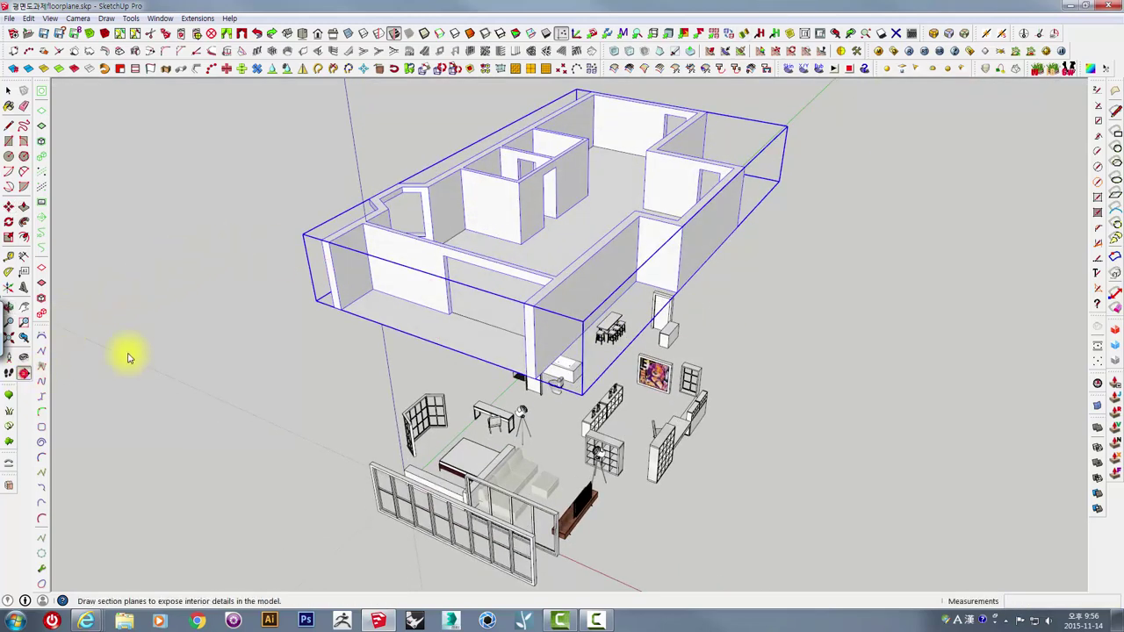
left_click(476, 307)
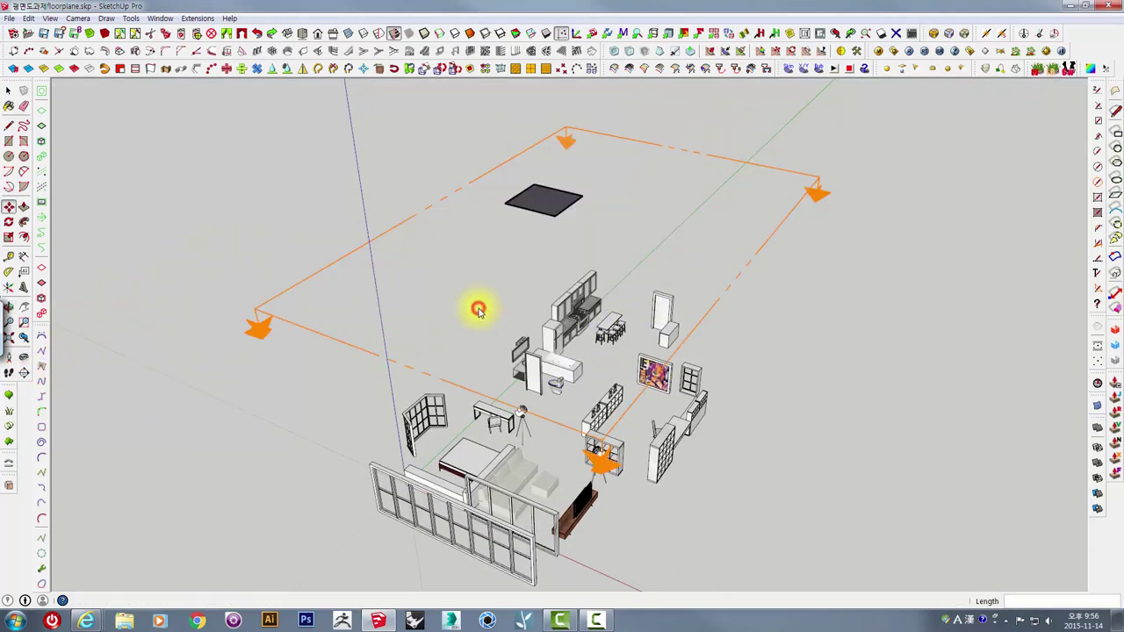
mouse_move(836, 262)
middle_mouse_down()
mouse_move(767, 226)
mouse_move(833, 183)
middle_mouse_up()
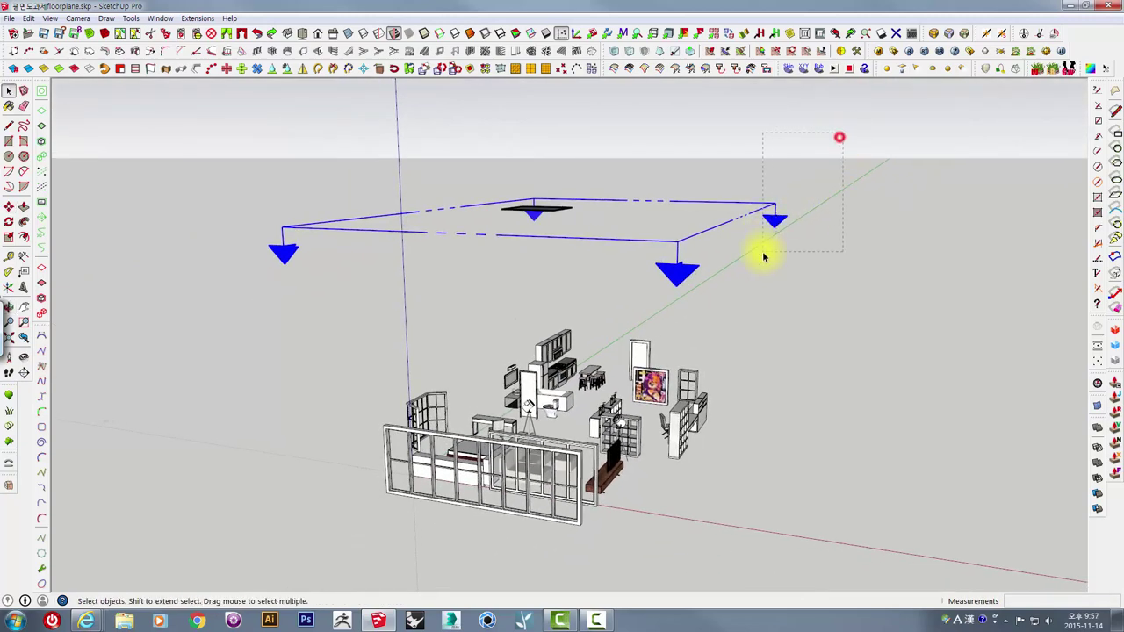
key("m")
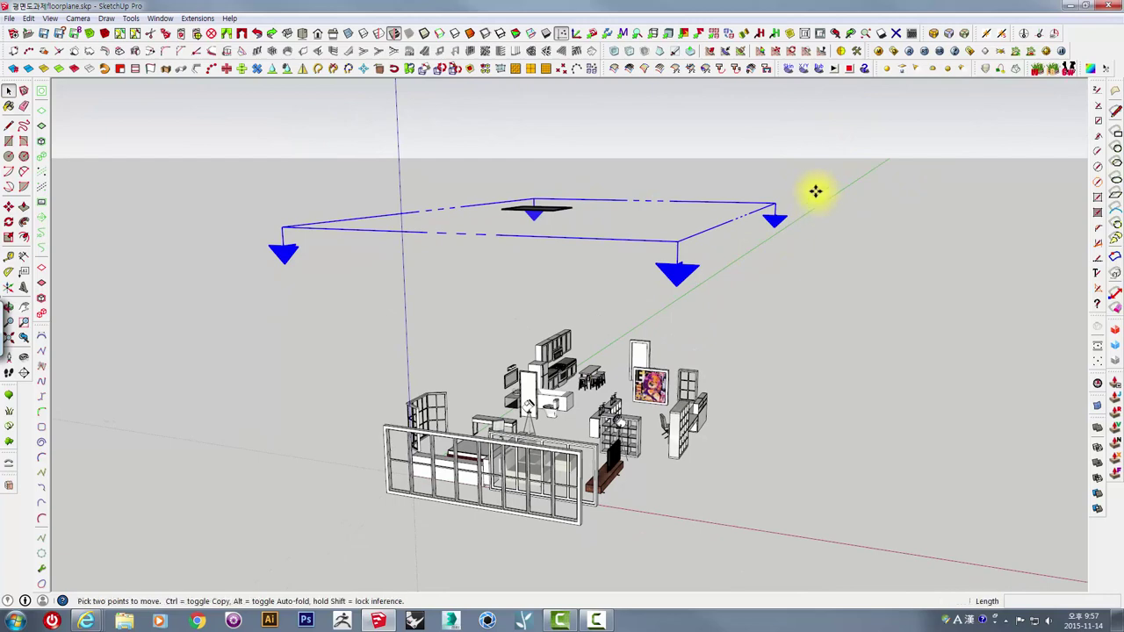
left_click(814, 189)
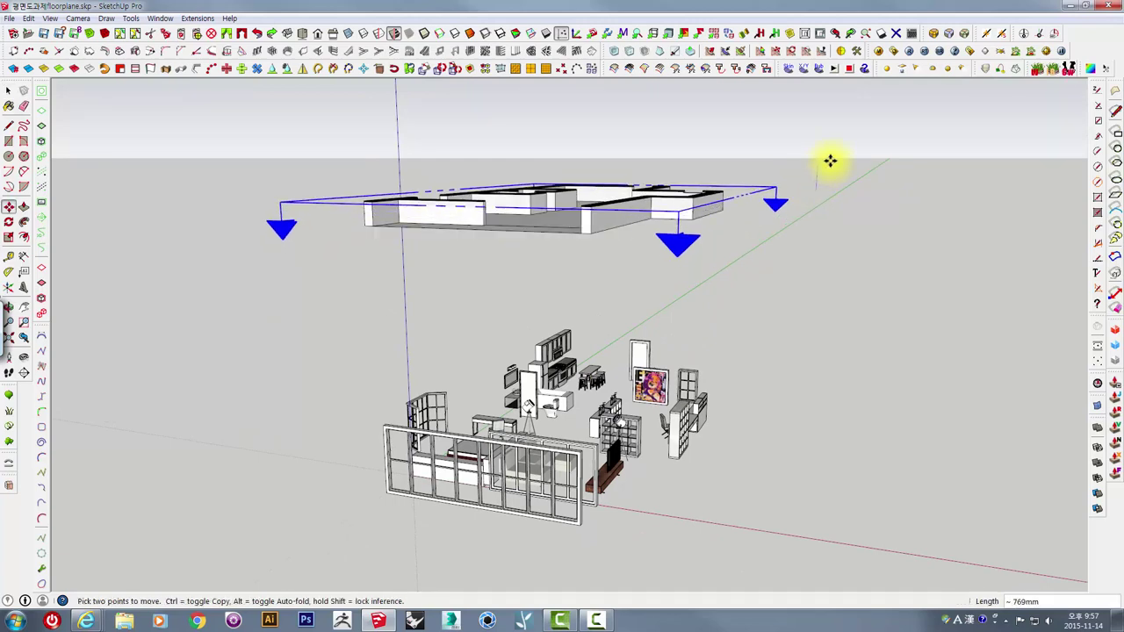
key("Return")
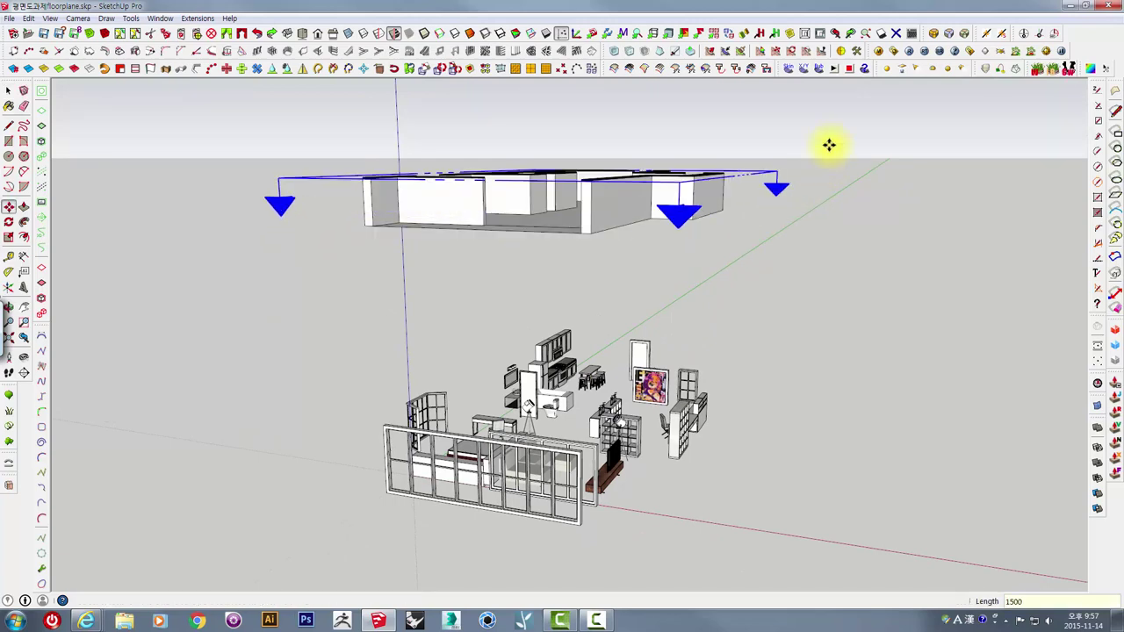
mouse_move(740, 346)
middle_mouse_down()
mouse_move(653, 293)
mouse_move(899, 153)
middle_mouse_up()
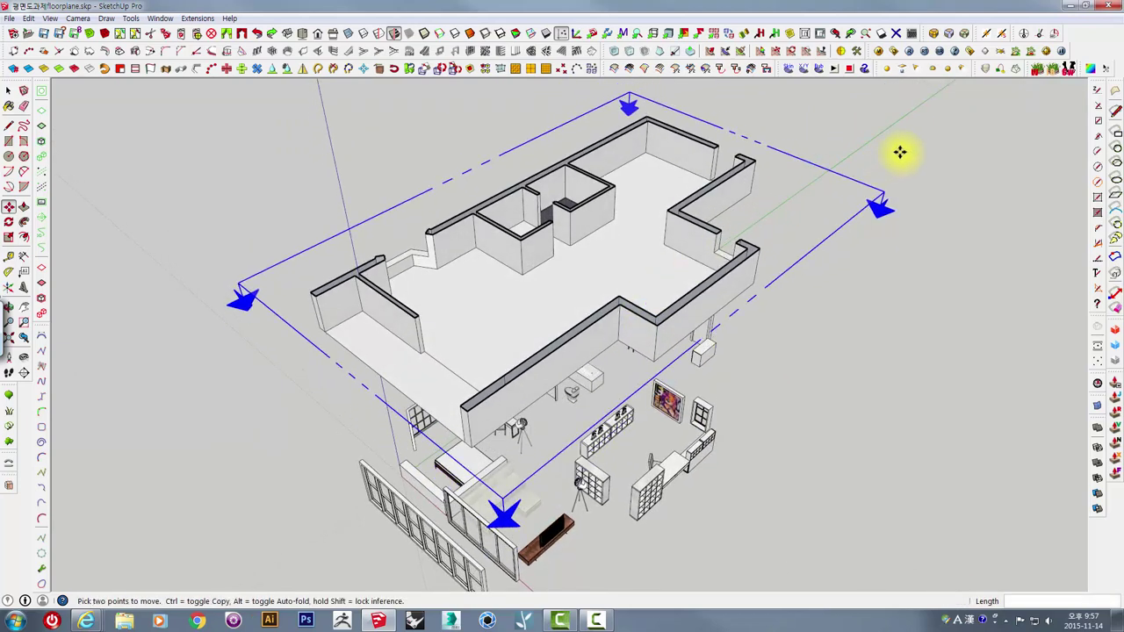
mouse_move(296, 187)
middle_mouse_down()
mouse_move(606, 289)
mouse_move(658, 178)
middle_mouse_up()
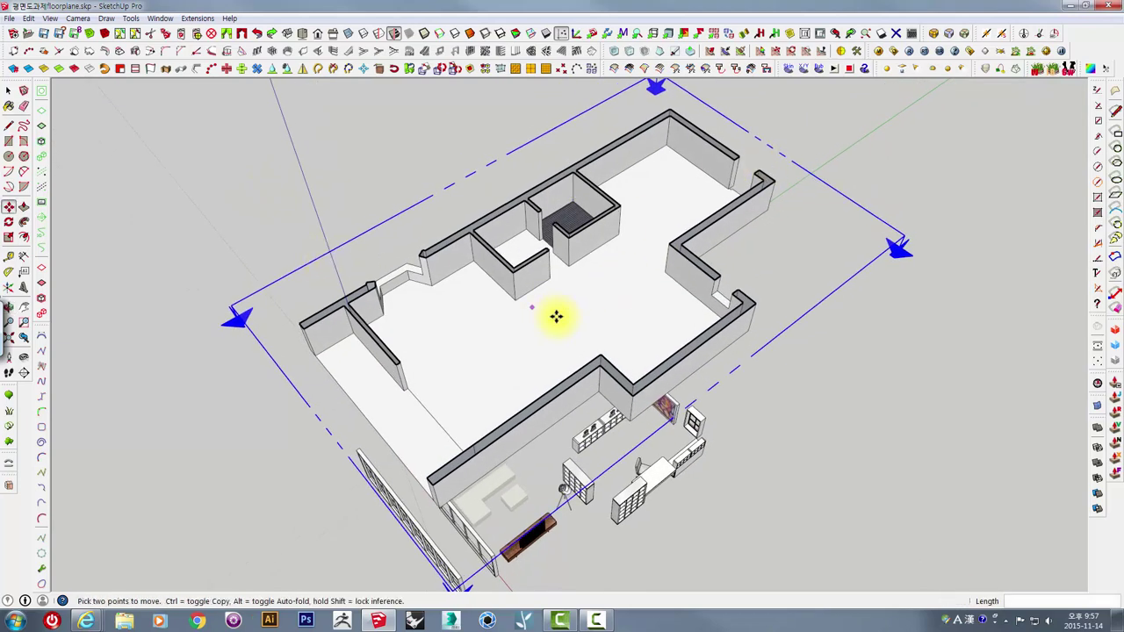
mouse_move(556, 316)
middle_mouse_down()
mouse_move(502, 332)
mouse_move(644, 195)
mouse_move(569, 131)
middle_mouse_up()
Step: Add a SectionCutFace to the section plane with Color Black
key("space")
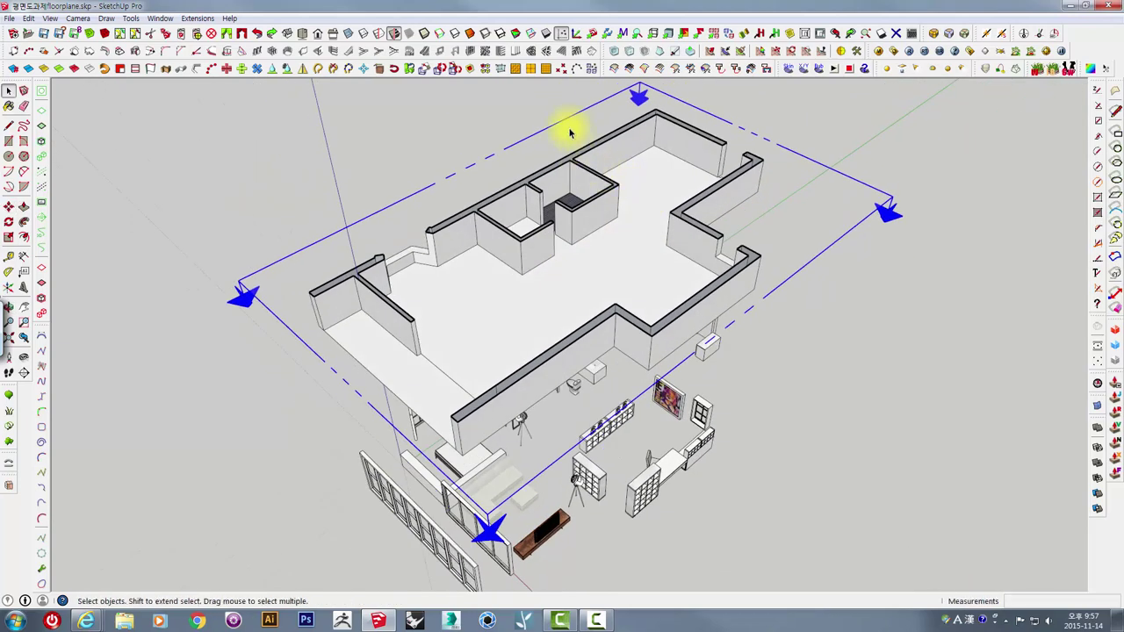
right_click(569, 131)
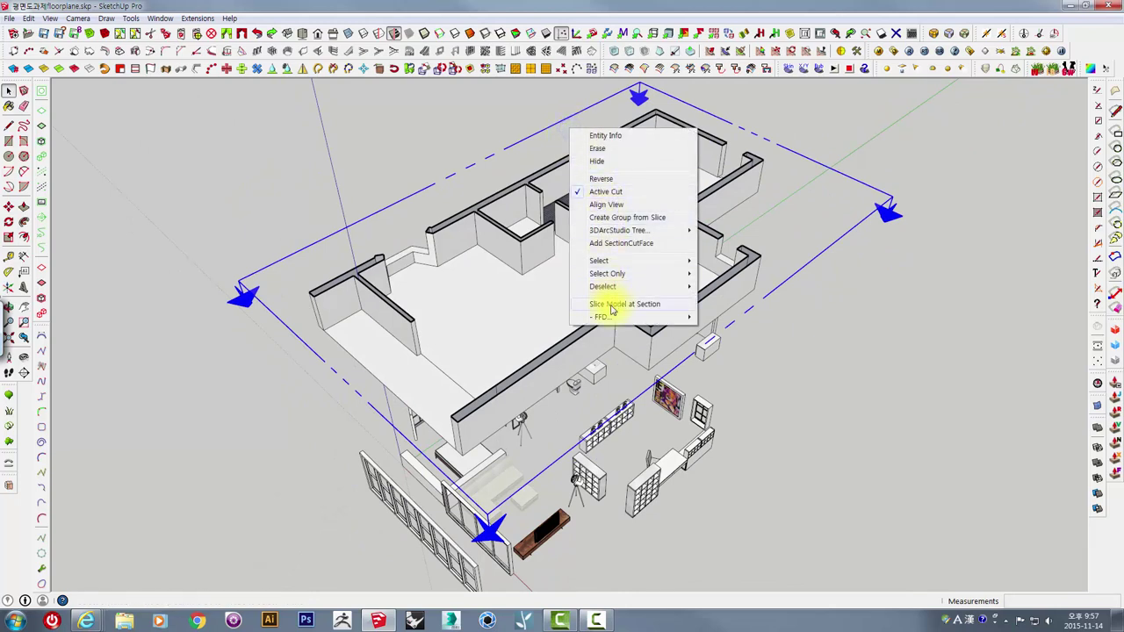
left_click(514, 179)
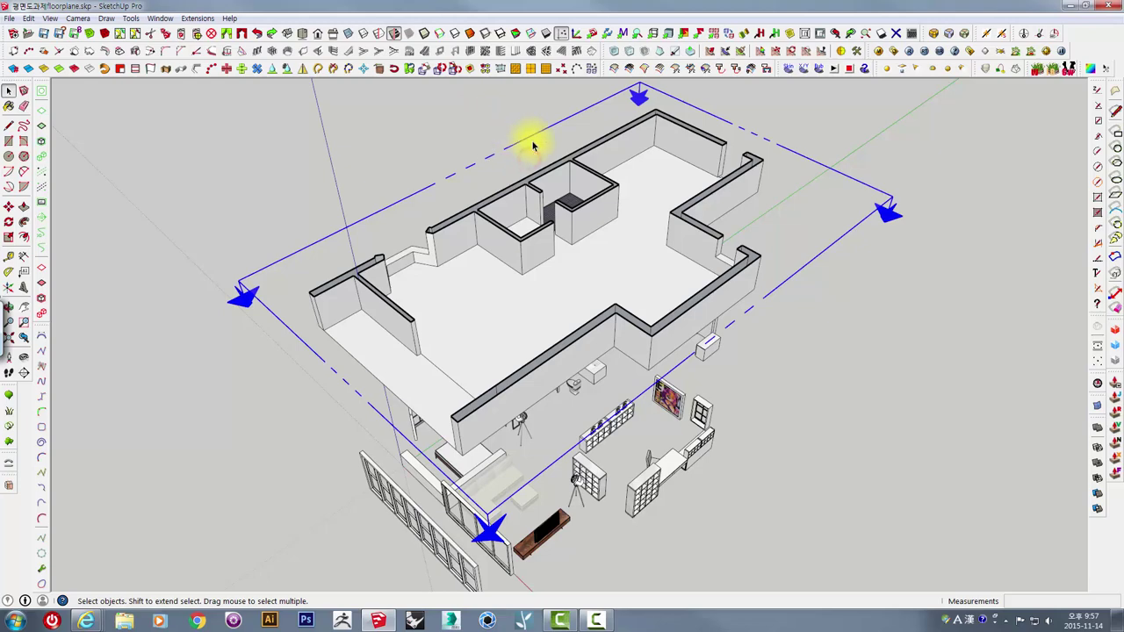
right_click(532, 142)
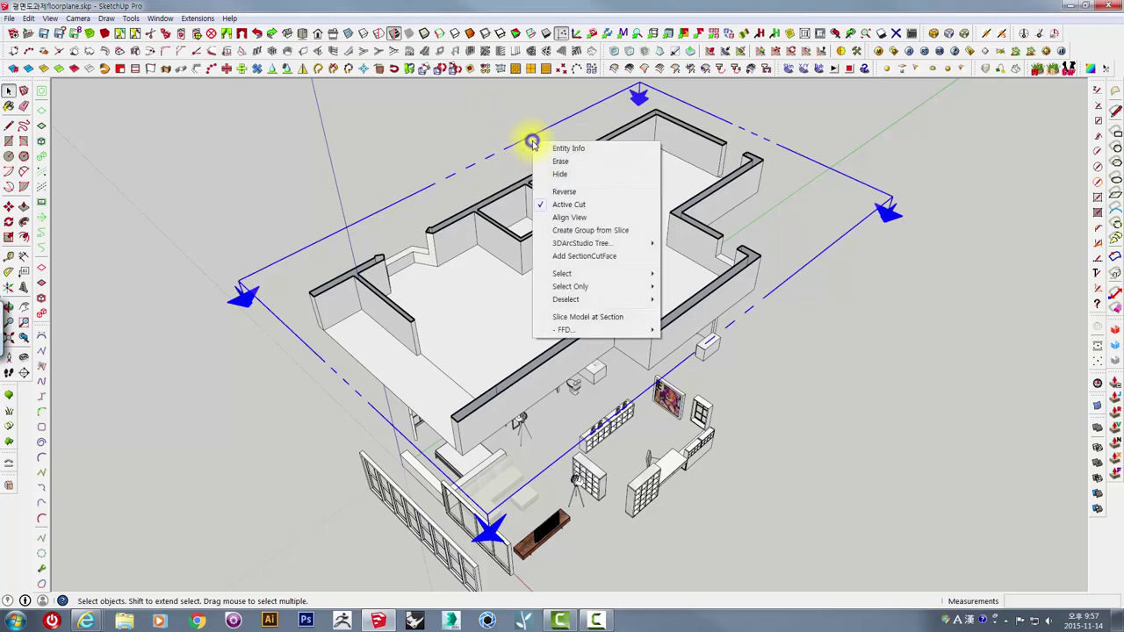
left_click(567, 259)
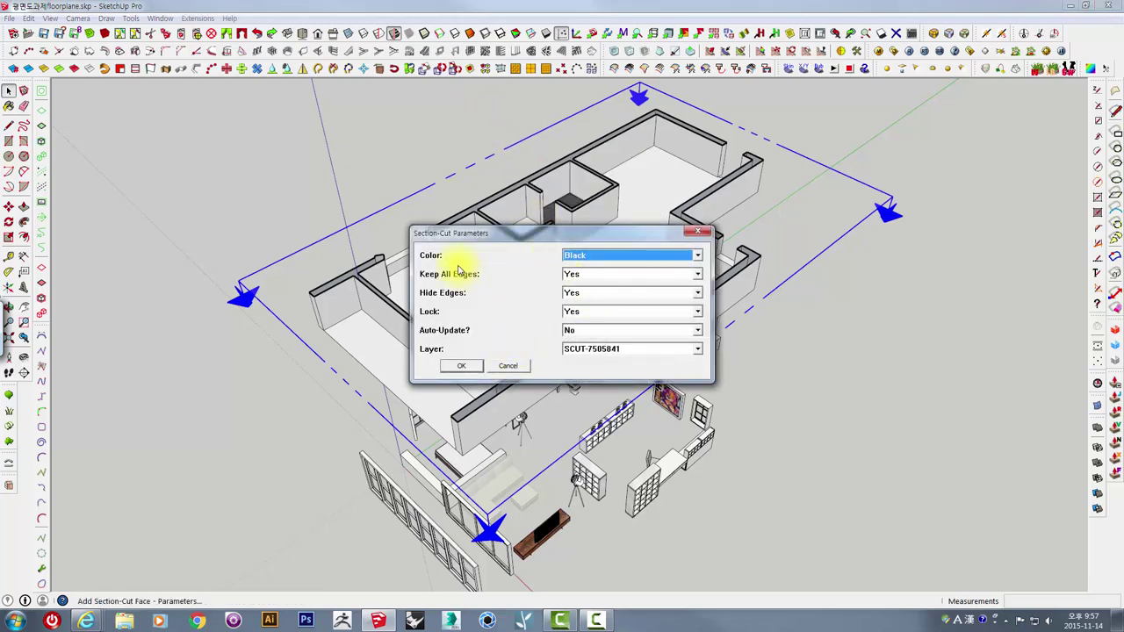
left_click_drag(449, 242, 190, 131)
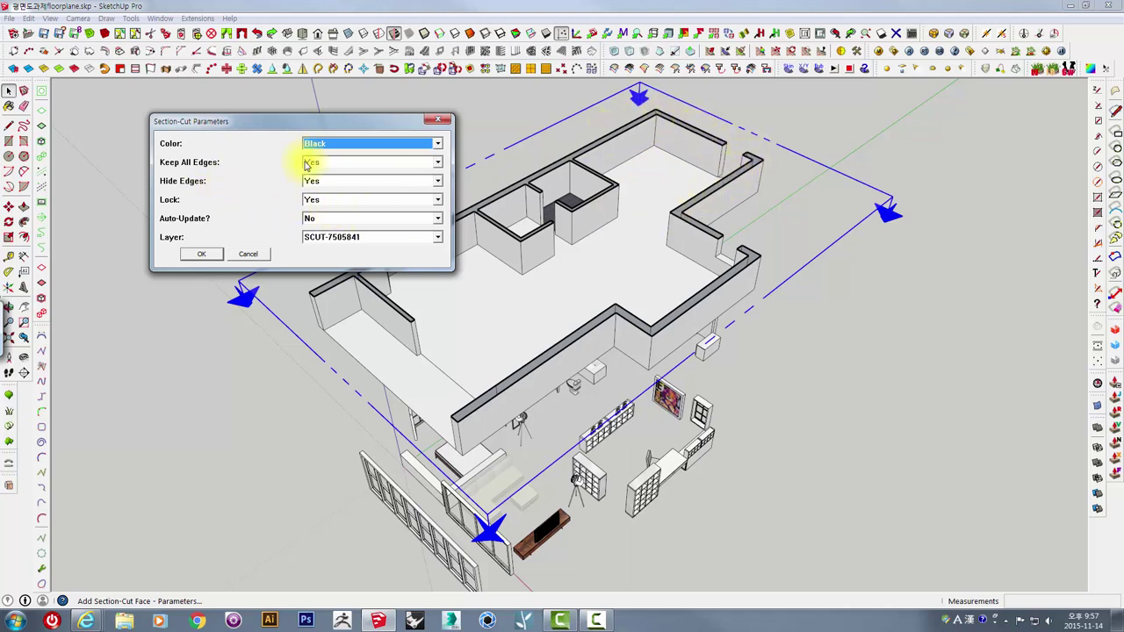
left_click(206, 256)
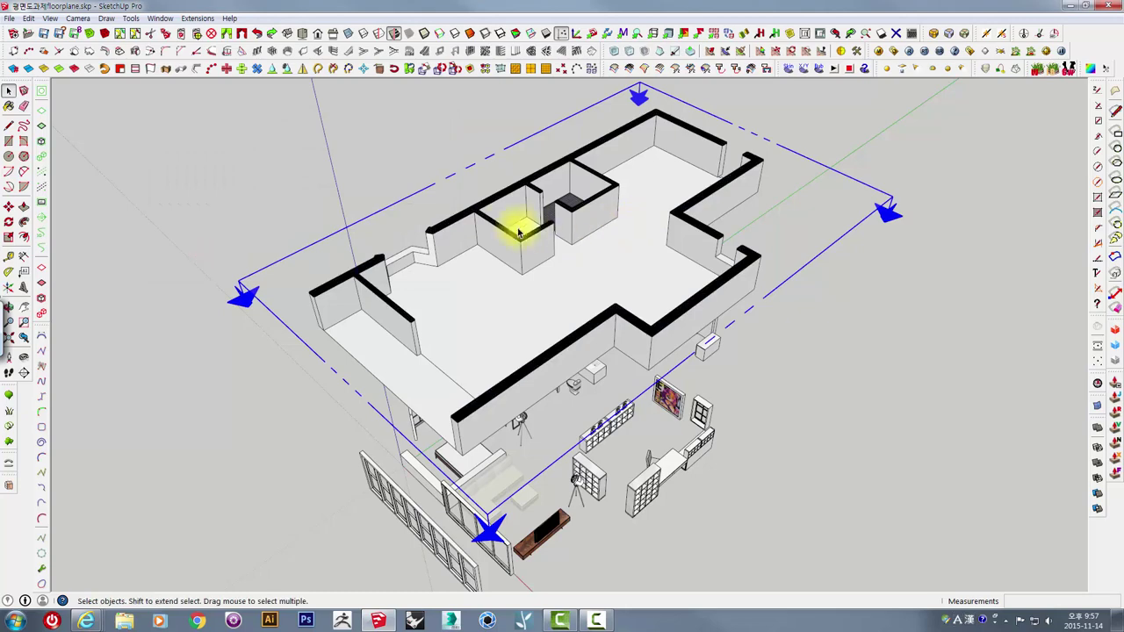
Step: Re-add the section-cut face with Color Gray on layer SCUT-7505858
right_click(505, 154)
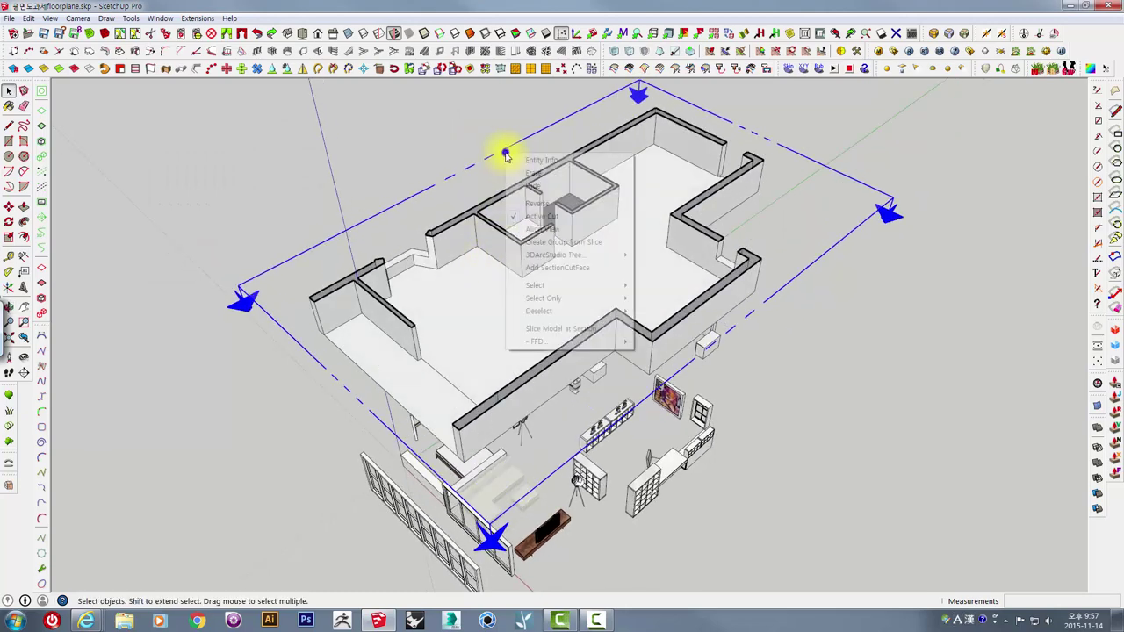
left_click(544, 266)
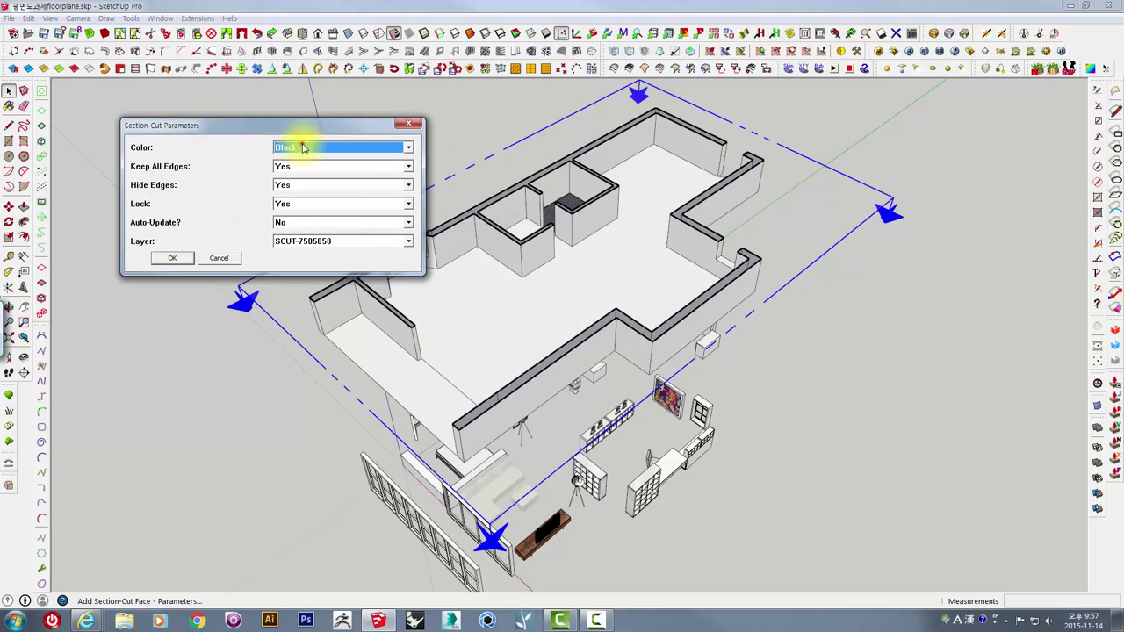
left_click(303, 147)
left_click(303, 148)
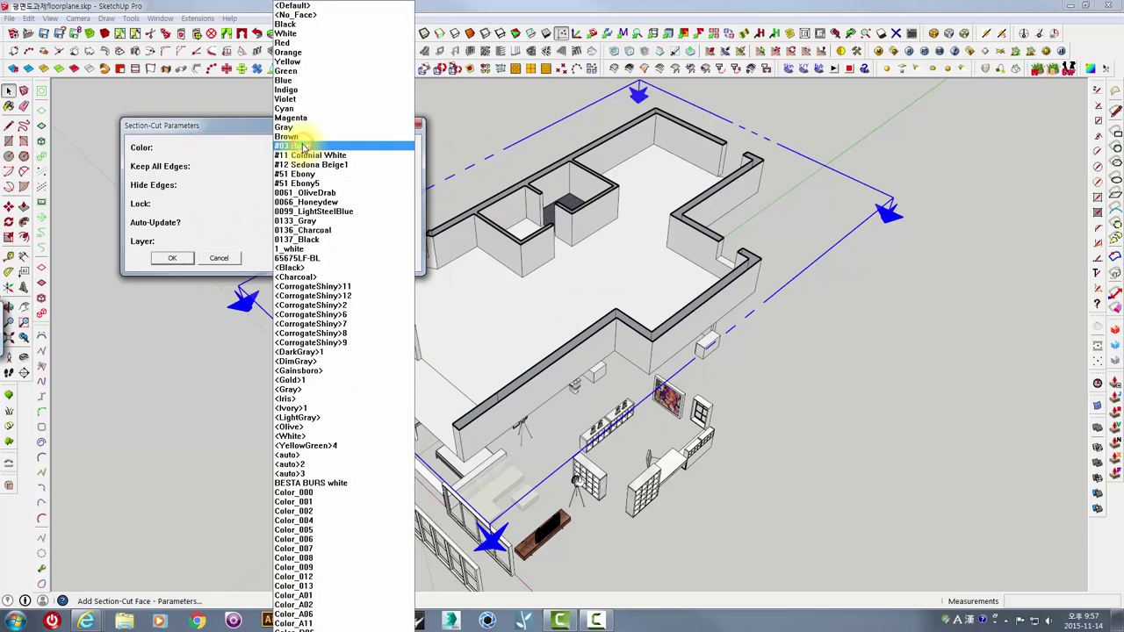
left_click(303, 127)
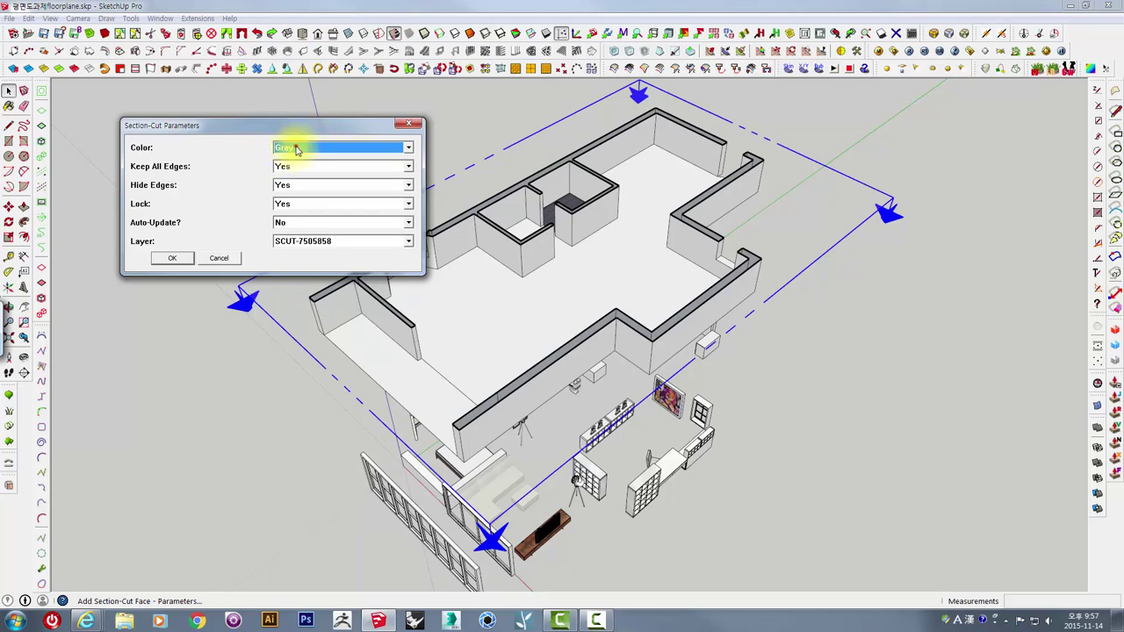
left_click(297, 149)
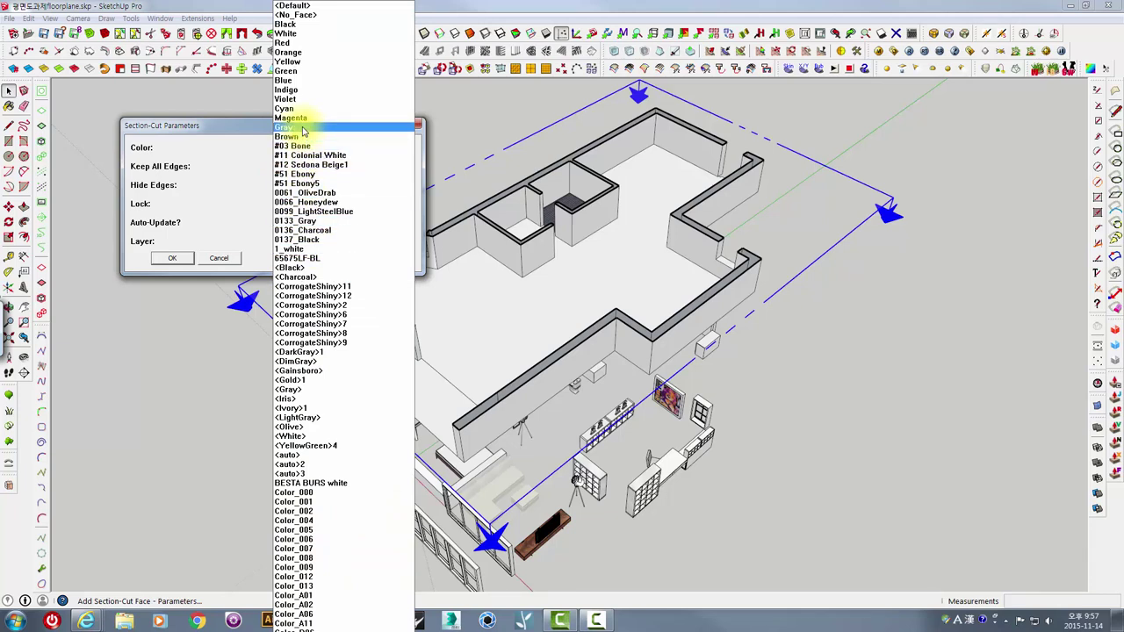
left_click(303, 131)
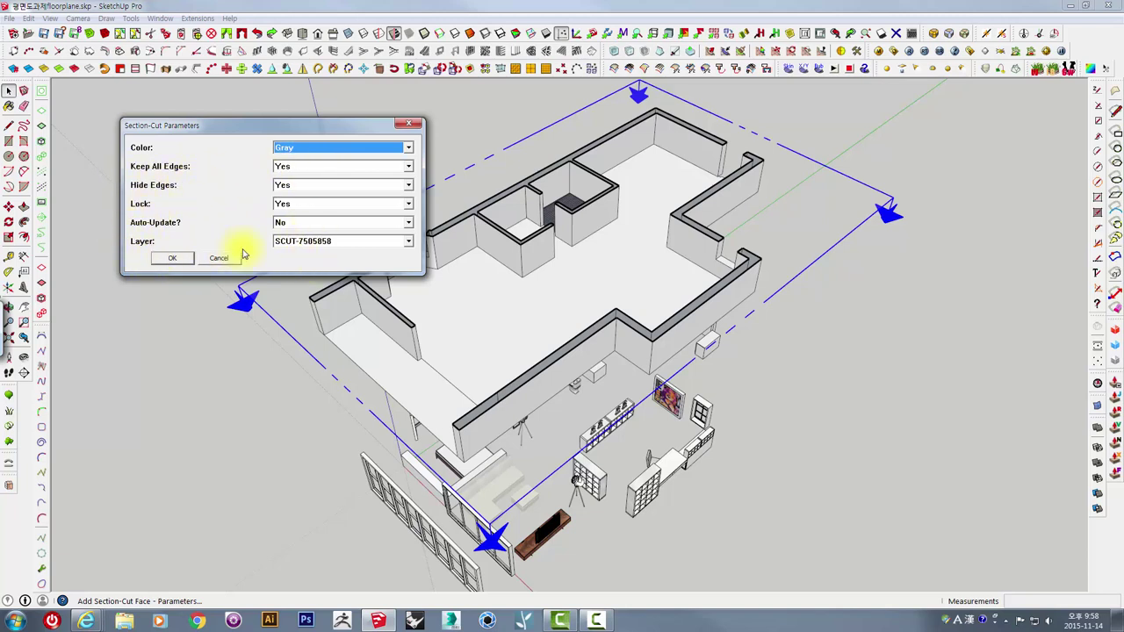
left_click(299, 244)
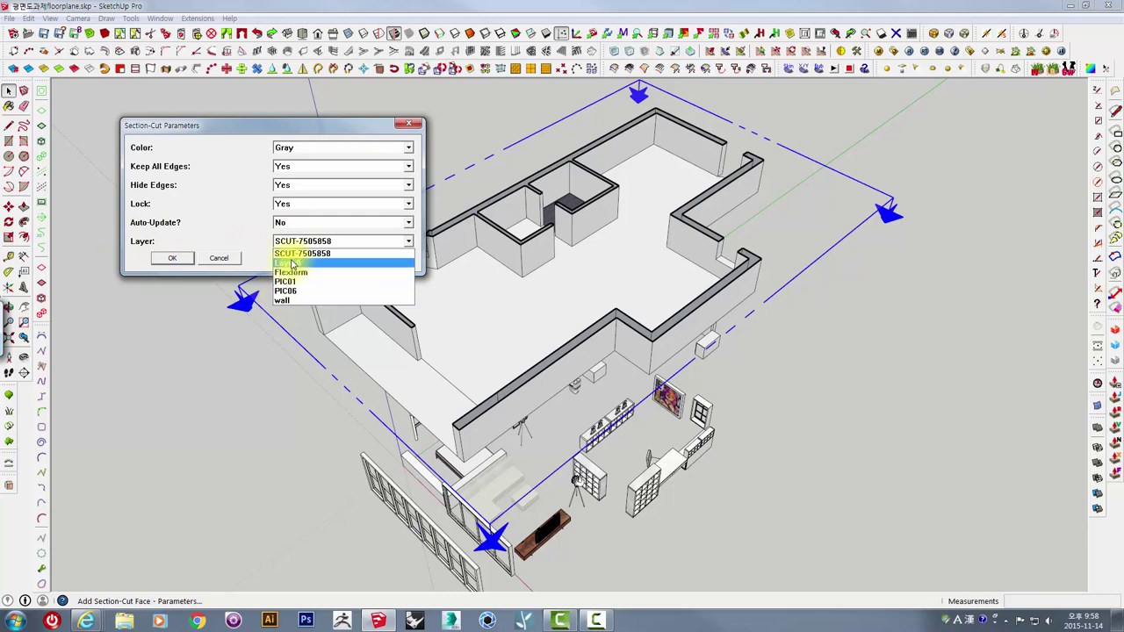
left_click(219, 234)
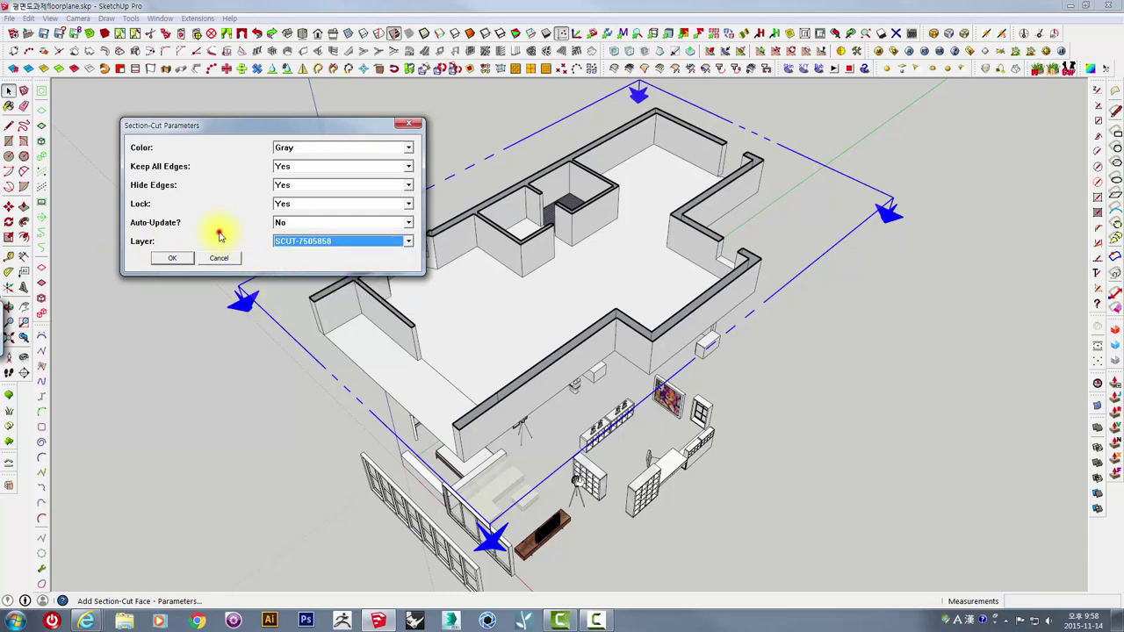
left_click(178, 257)
middle_click_drag(446, 251, 574, 143)
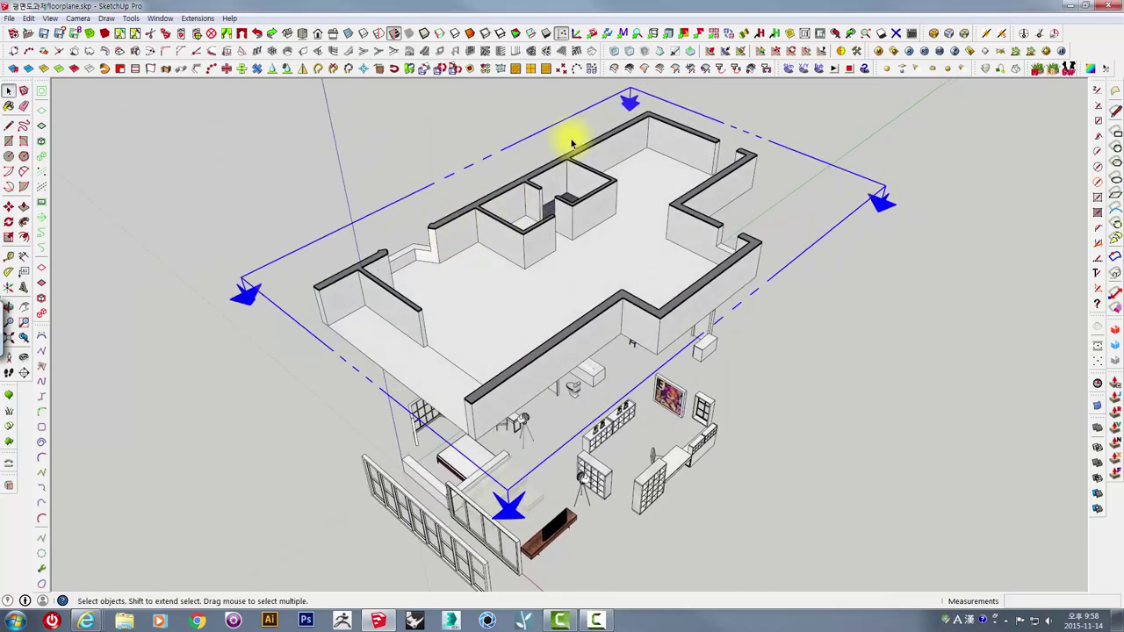
Step: Inspect the section cut, then apply Slice Model at Section from the section plane's context menu
scroll(394, 251, "up", 2)
scroll(500, 193, "up", 3)
scroll(658, 258, "up", 3)
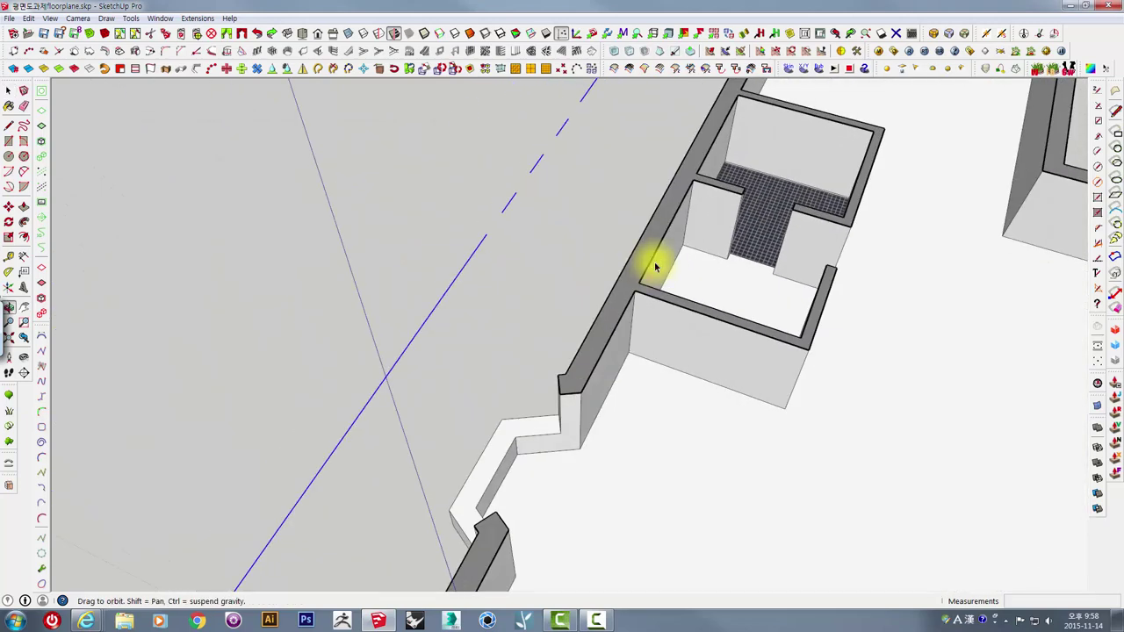
scroll(659, 303, "up", 2)
scroll(659, 303, "down", 1)
scroll(644, 295, "down", 1)
scroll(764, 333, "down", 3)
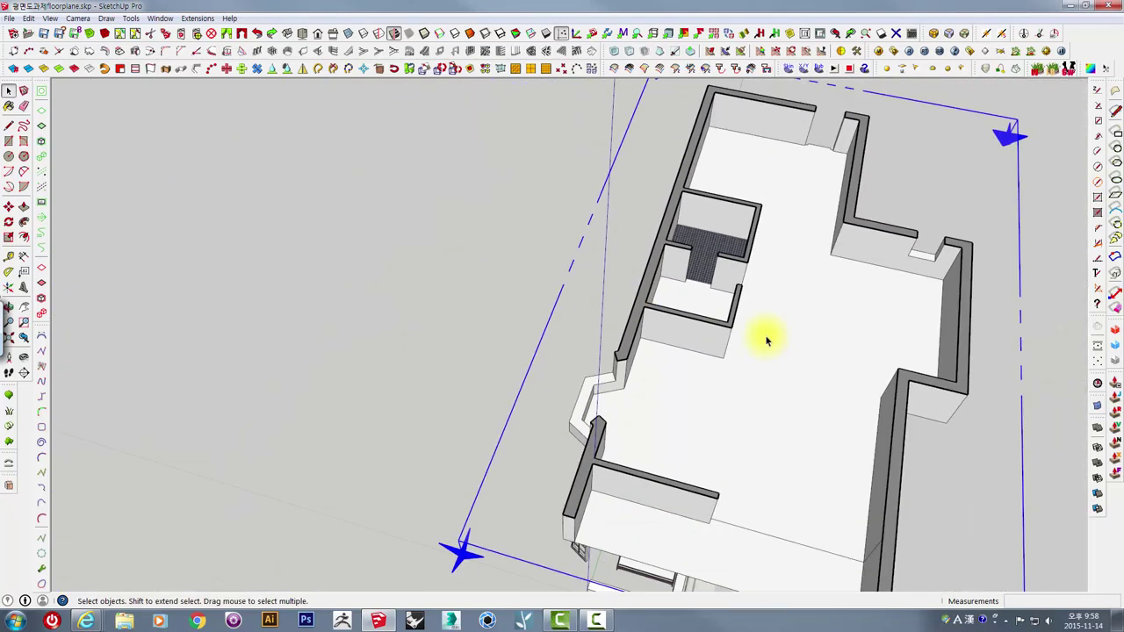
mouse_move(765, 333)
middle_mouse_down()
mouse_move(630, 246)
mouse_move(547, 219)
mouse_move(561, 275)
mouse_move(627, 251)
middle_mouse_up()
scroll(626, 251, "up", 2)
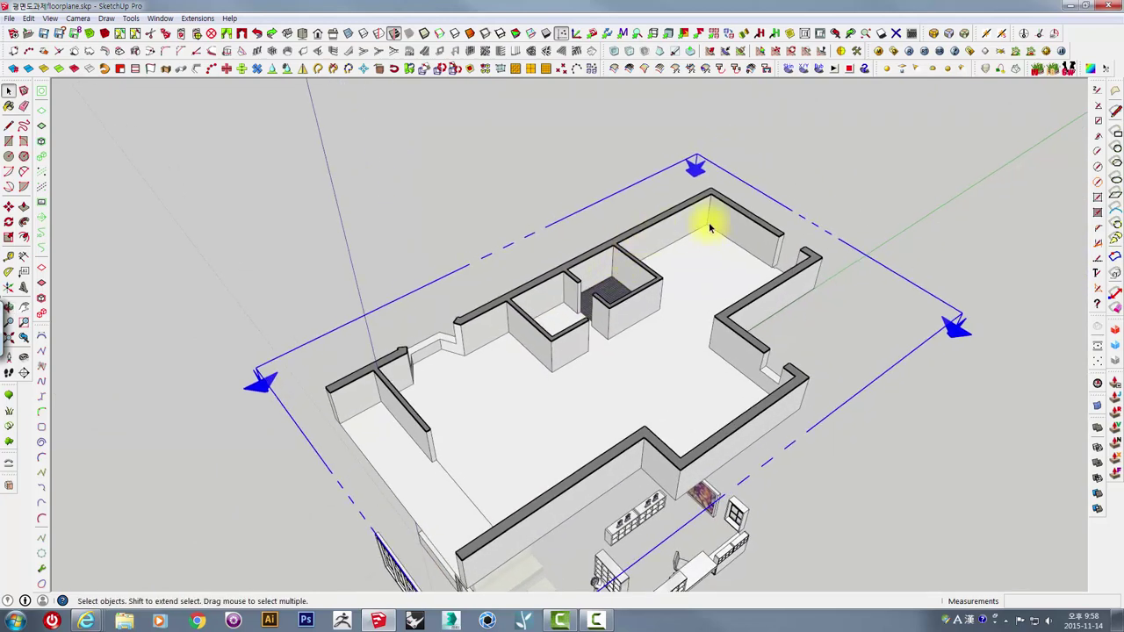
right_click(899, 287)
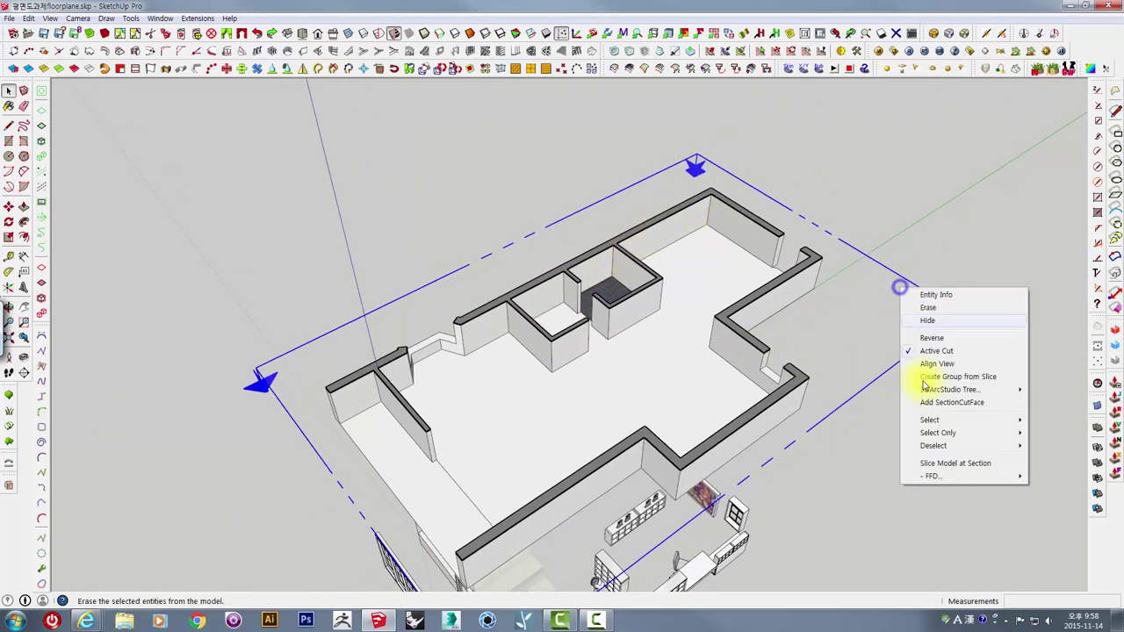
left_click(927, 463)
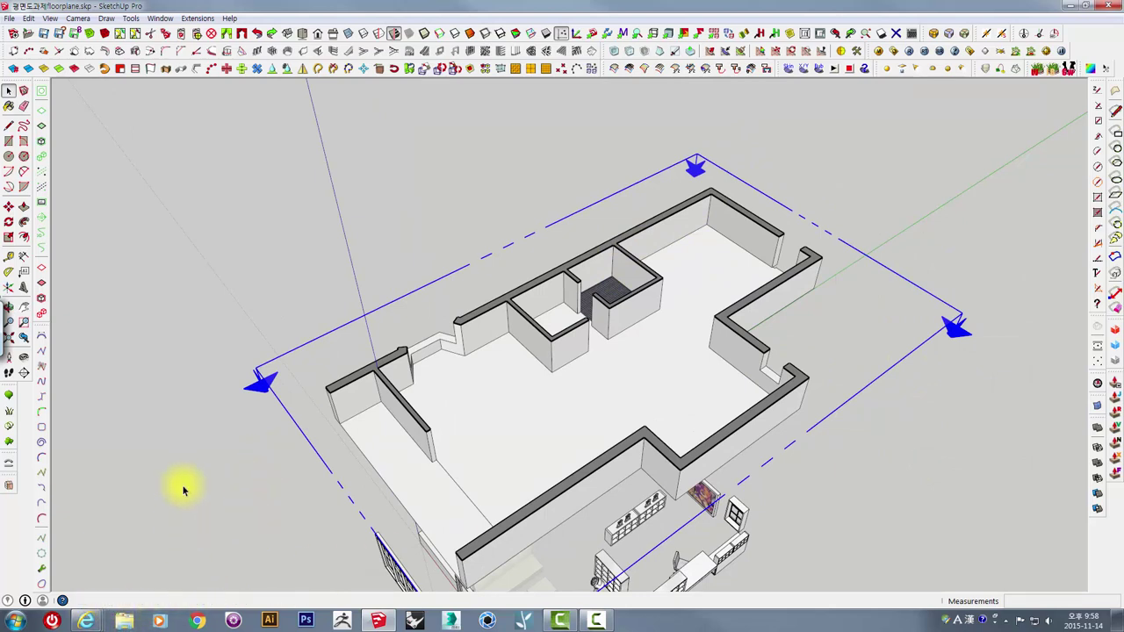
scroll(183, 490, "down", 1)
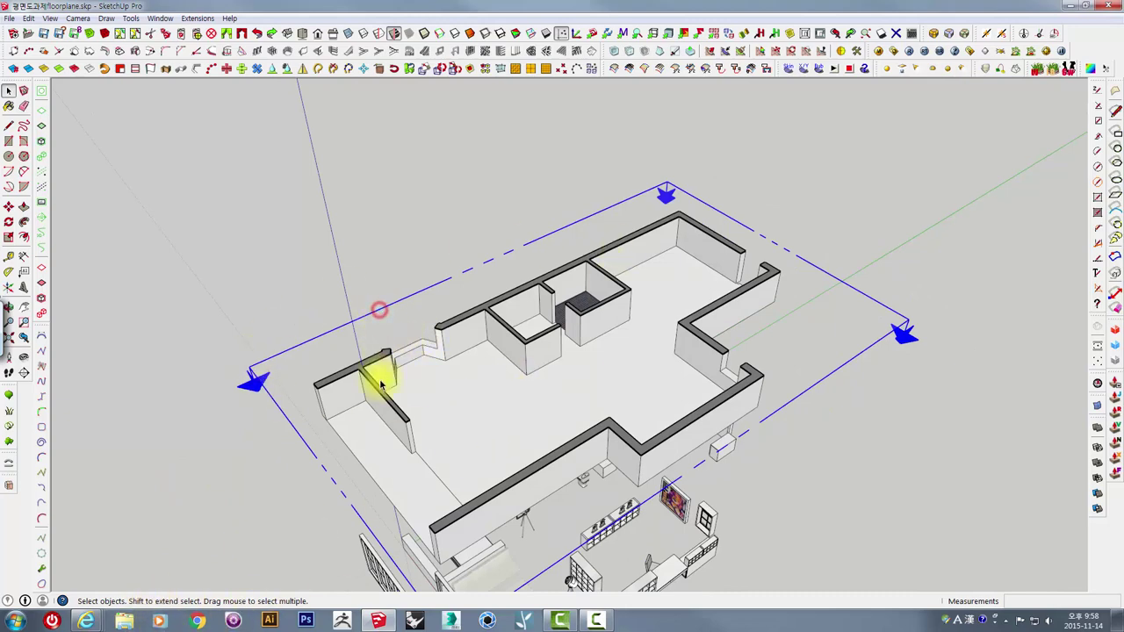
middle_click_drag(376, 308, 271, 465)
middle_click_drag(154, 587, 448, 363)
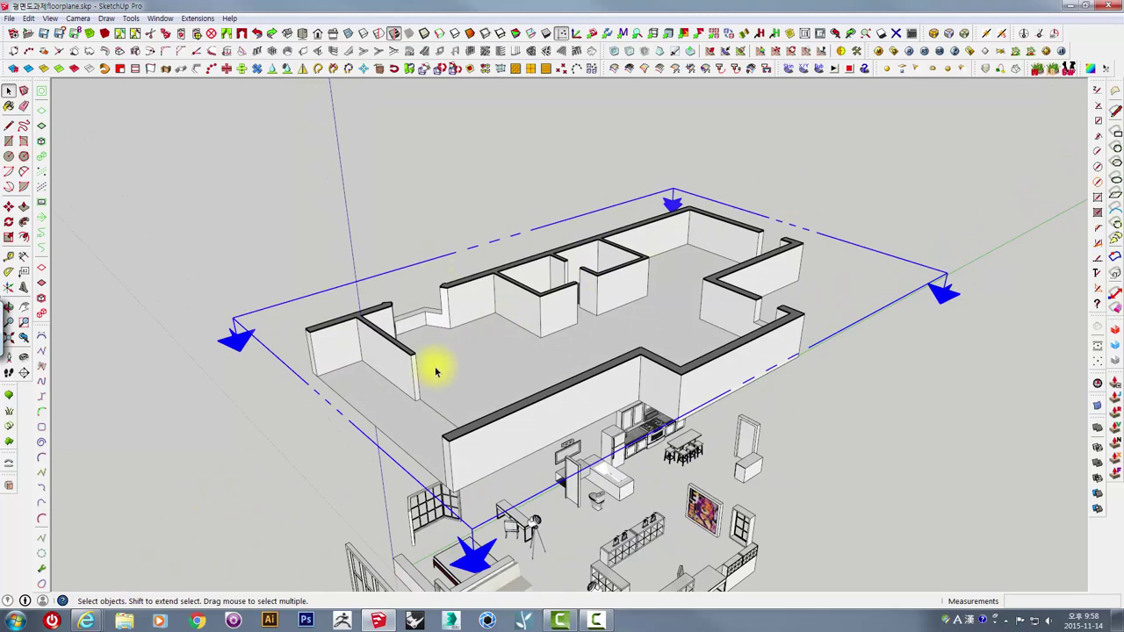
middle_click_drag(439, 363, 743, 316)
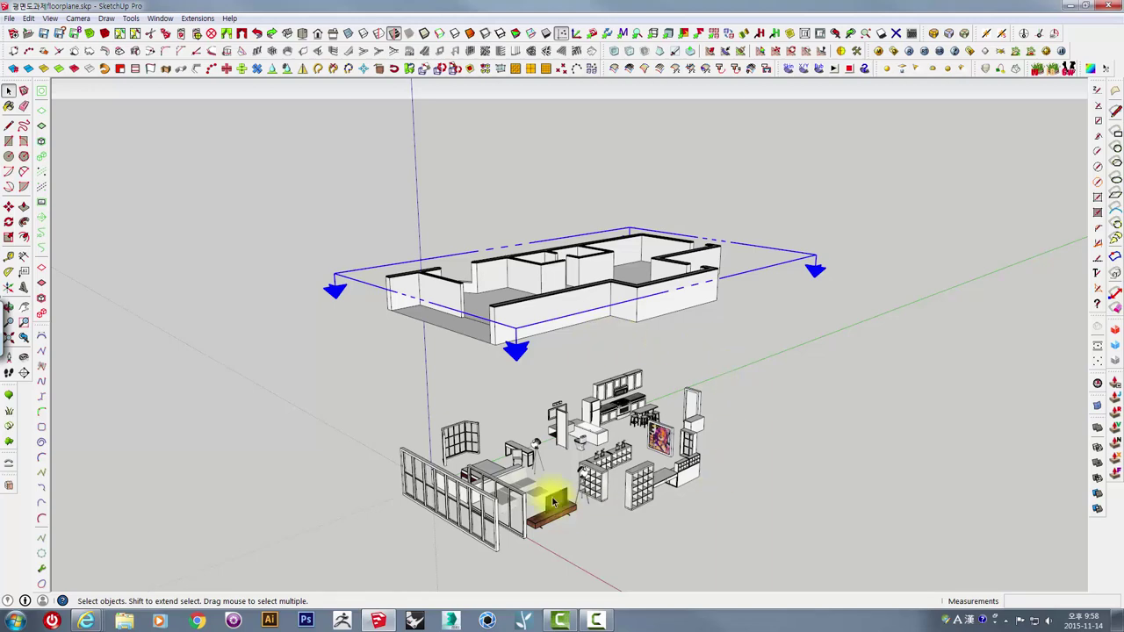
middle_click_drag(567, 429, 630, 334)
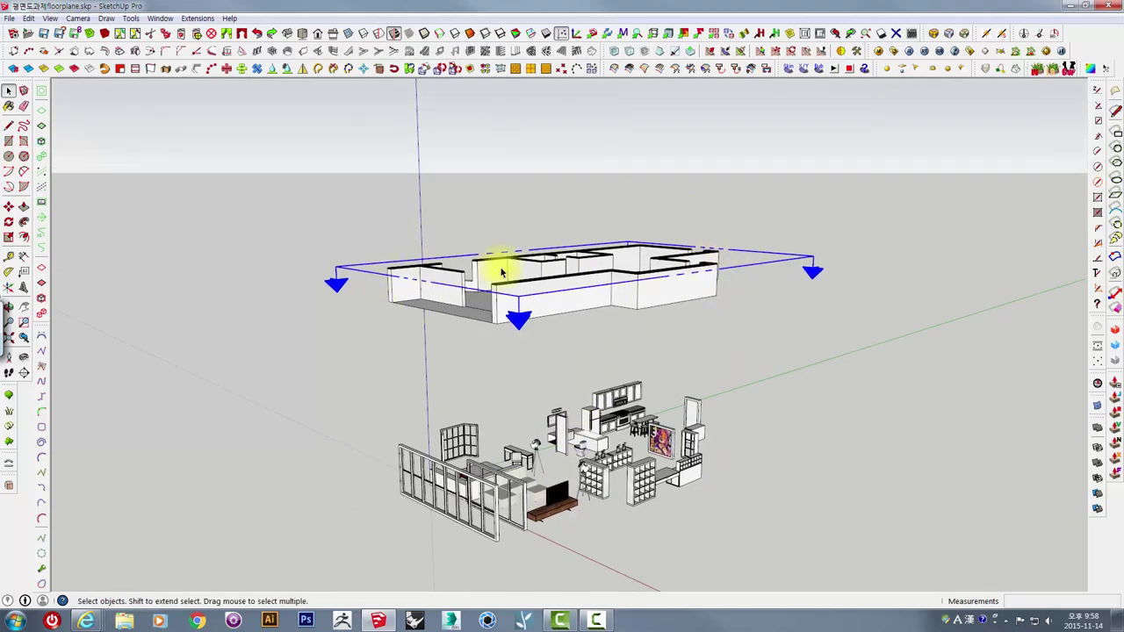
mouse_move(756, 317)
middle_mouse_down()
mouse_move(684, 285)
mouse_move(647, 284)
middle_mouse_up()
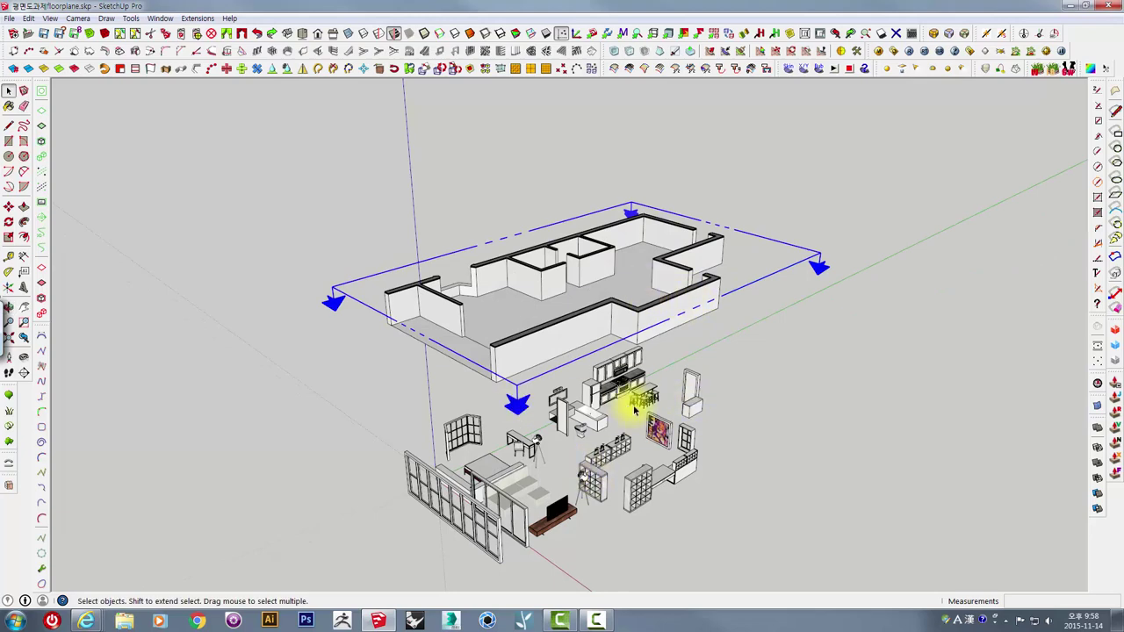
middle_click_drag(603, 474, 676, 389)
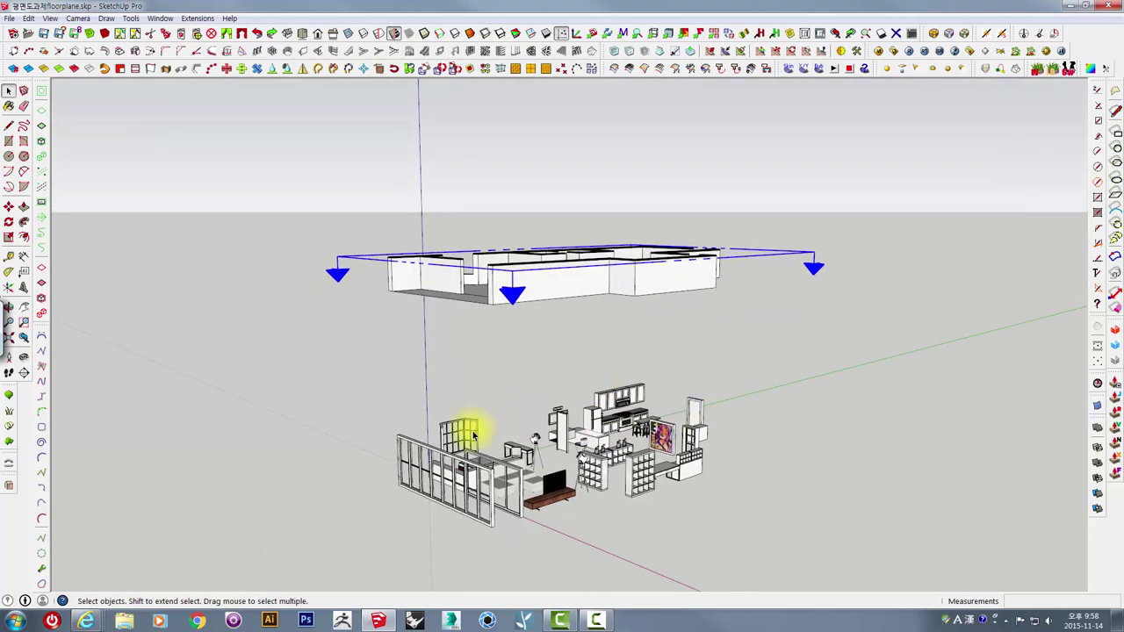
mouse_move(577, 464)
middle_mouse_down()
mouse_move(638, 460)
mouse_move(865, 304)
mouse_move(765, 363)
mouse_move(677, 364)
mouse_move(609, 439)
middle_mouse_up()
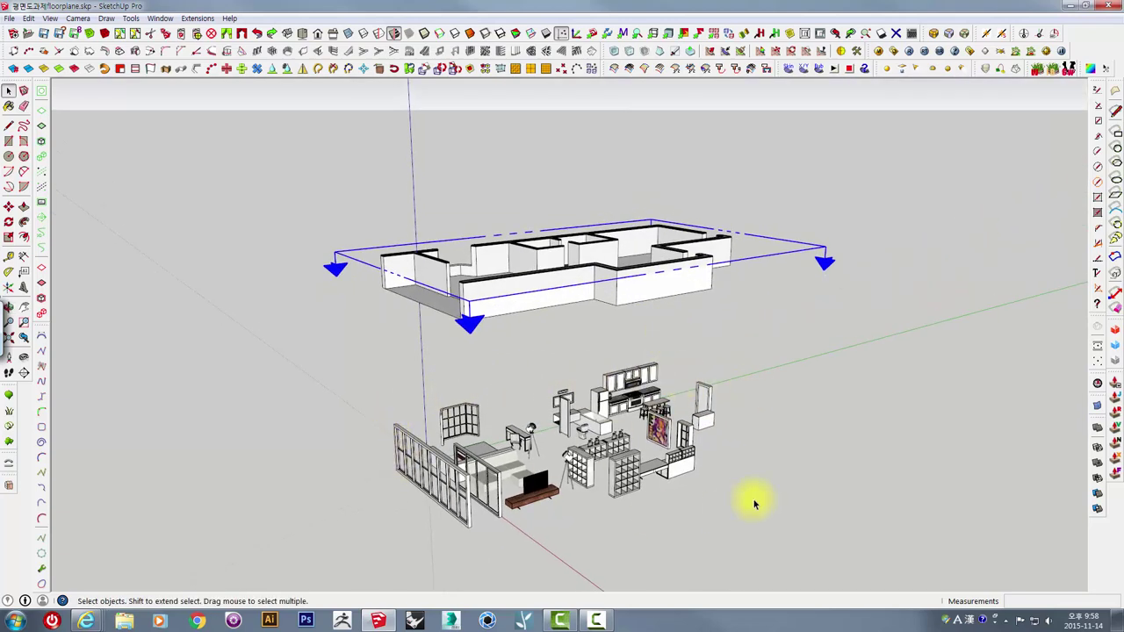
middle_click_drag(530, 384, 957, 303)
mouse_move(902, 288)
left_mouse_down()
mouse_move(817, 208)
mouse_move(797, 172)
left_mouse_up()
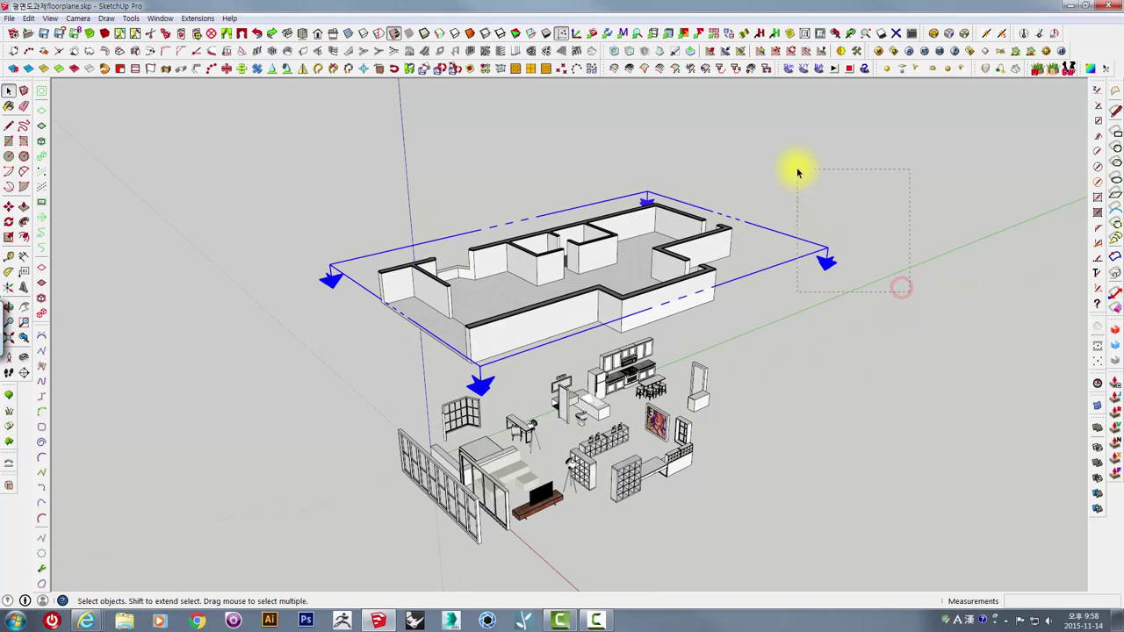
Step: Move the floor plan 4117 mm lower with the Move tool
left_click(760, 262)
middle_click_drag(722, 251, 663, 290)
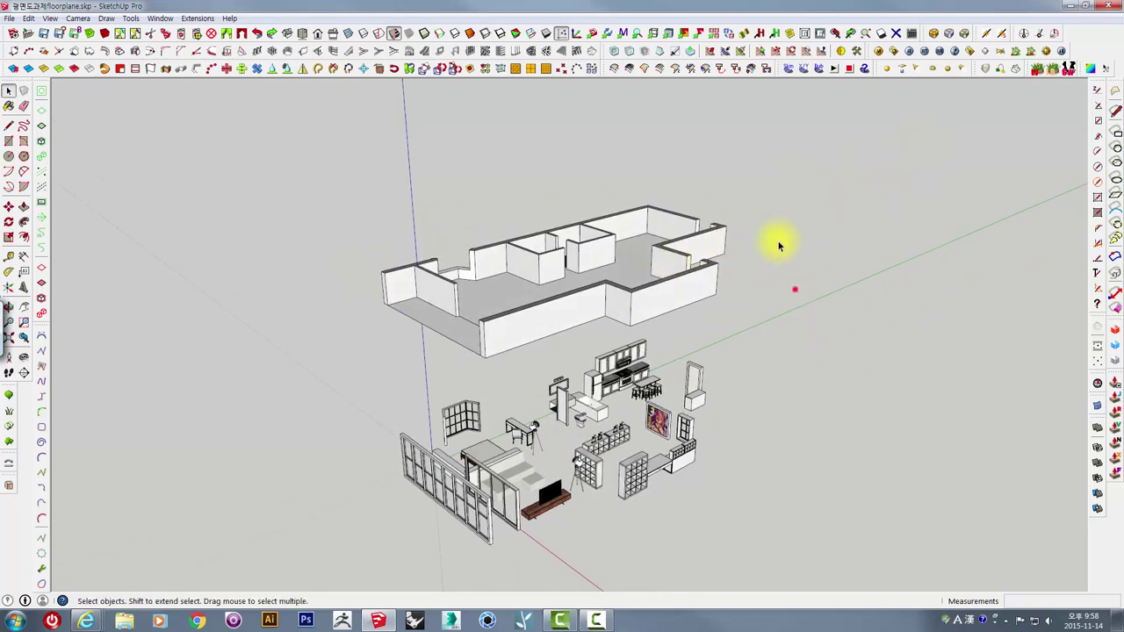
left_click(684, 254)
left_click(784, 301)
left_click(703, 292)
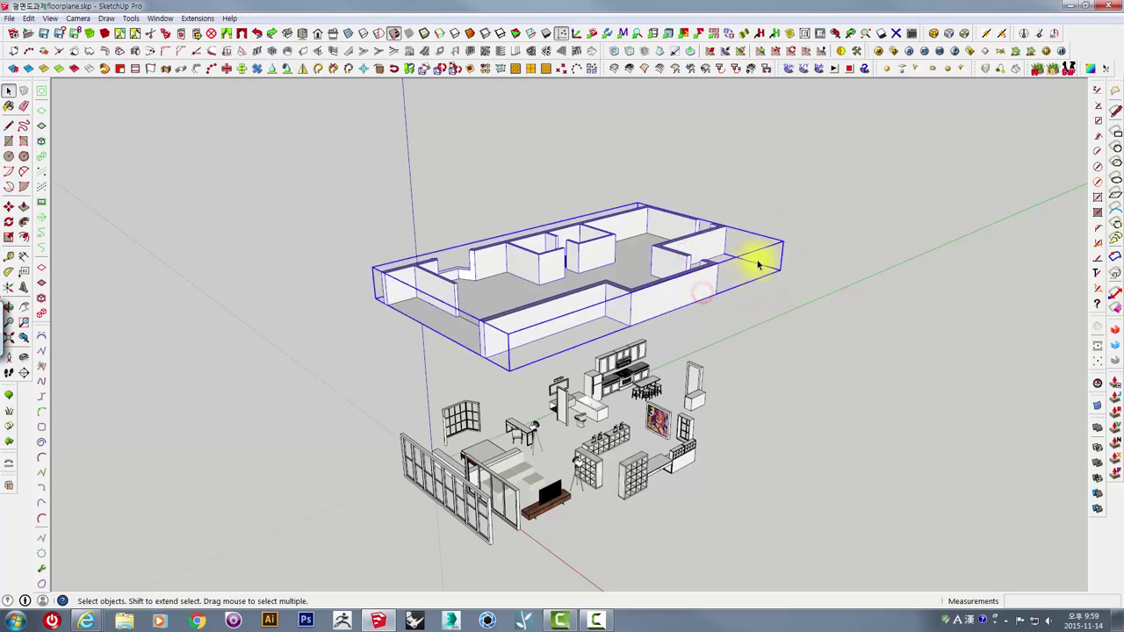
key("m")
left_click(797, 184)
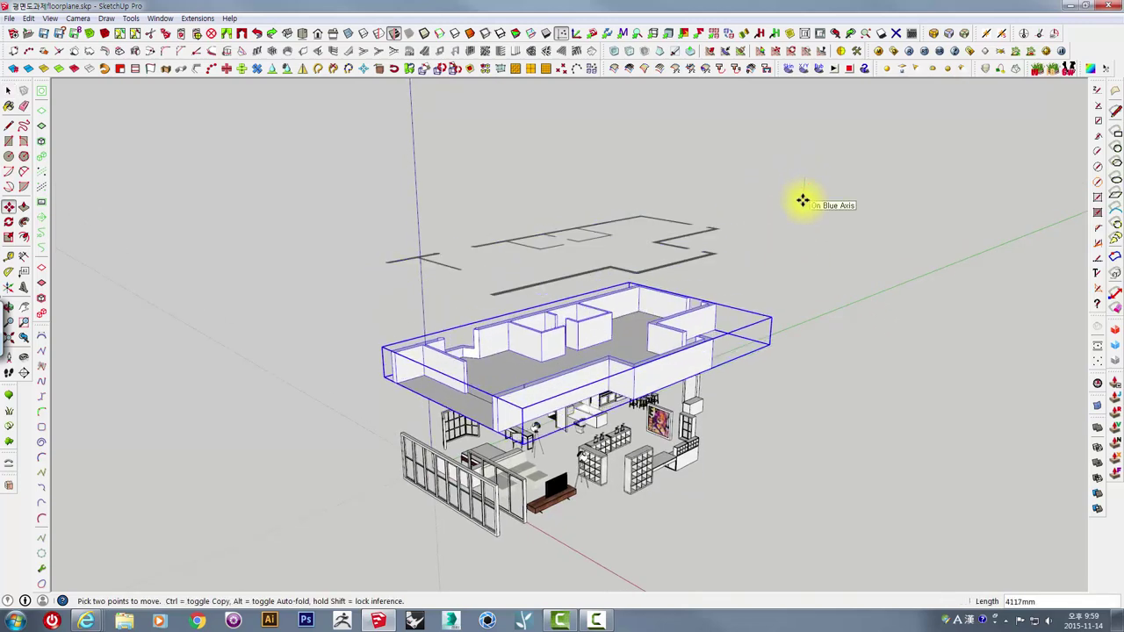
left_click(803, 200)
scroll(659, 266, "up", 3)
scroll(659, 264, "up", 2)
scroll(653, 363, "up", 2)
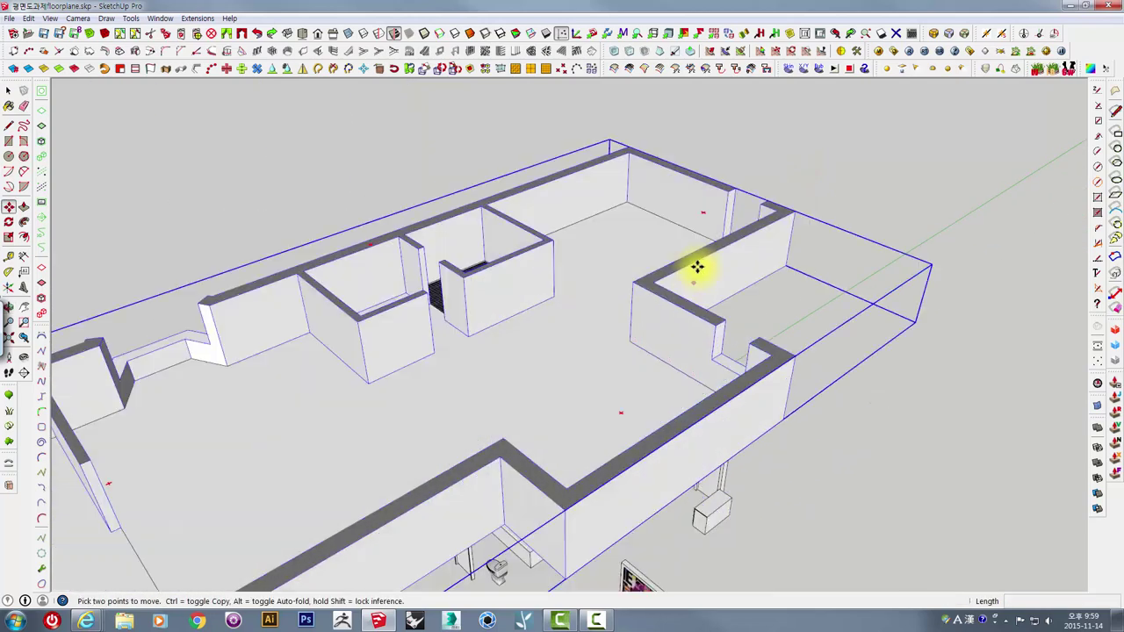
scroll(736, 236, "down", 3)
key("space")
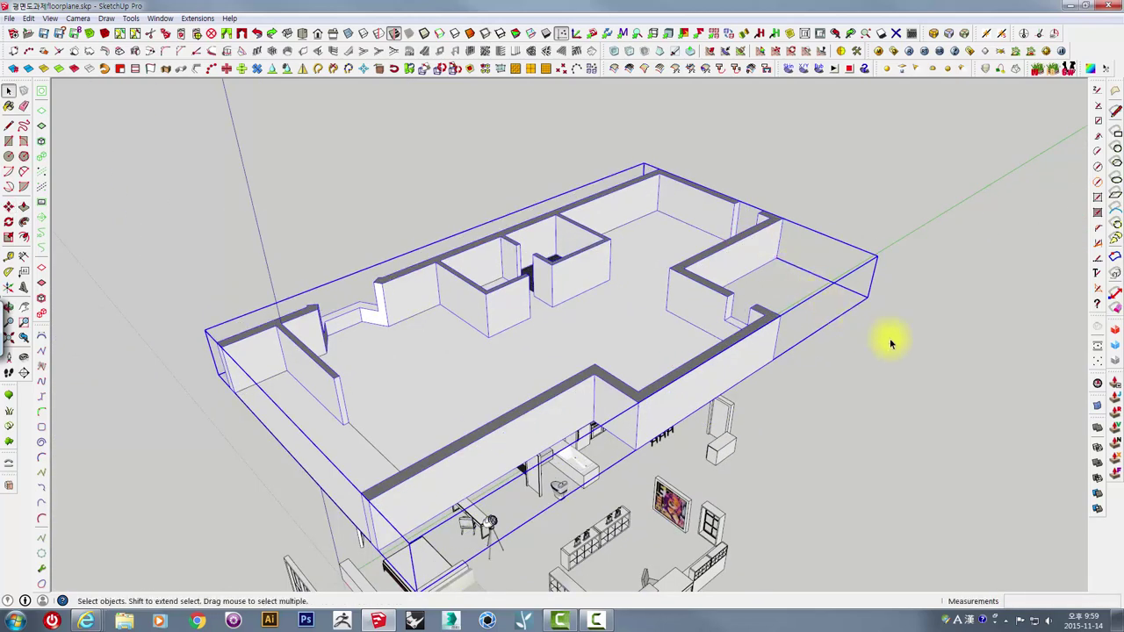
Step: Move the 3D wall group down along the blue axis
left_click(876, 361)
scroll(871, 355, "down", 3)
left_click(867, 351)
middle_click_drag(773, 196, 853, 209)
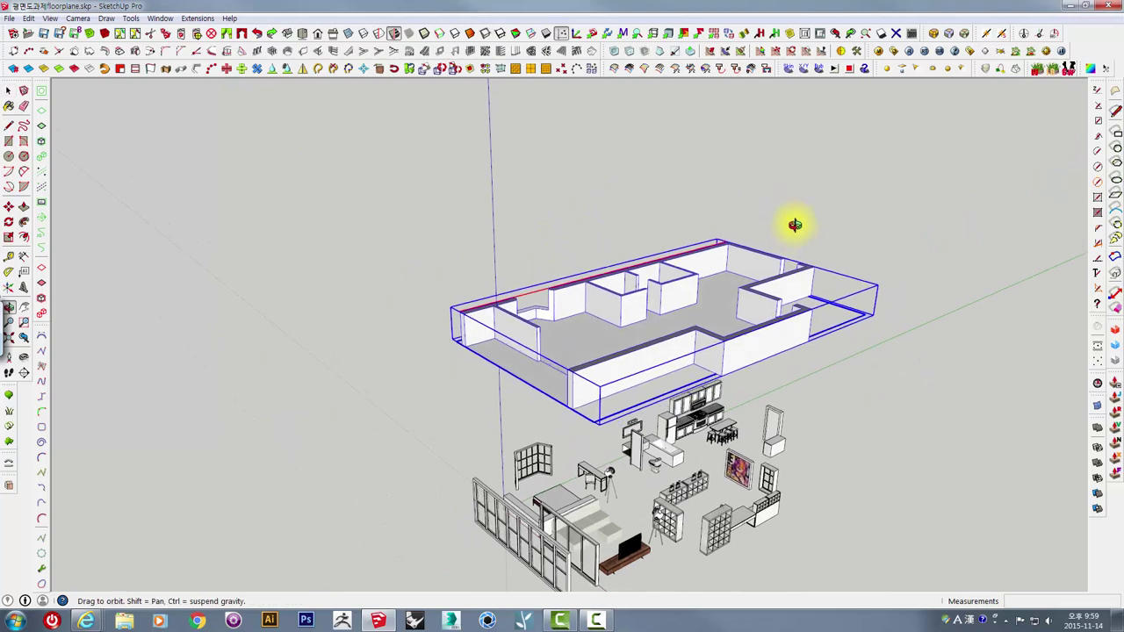
key("m")
left_click(858, 167)
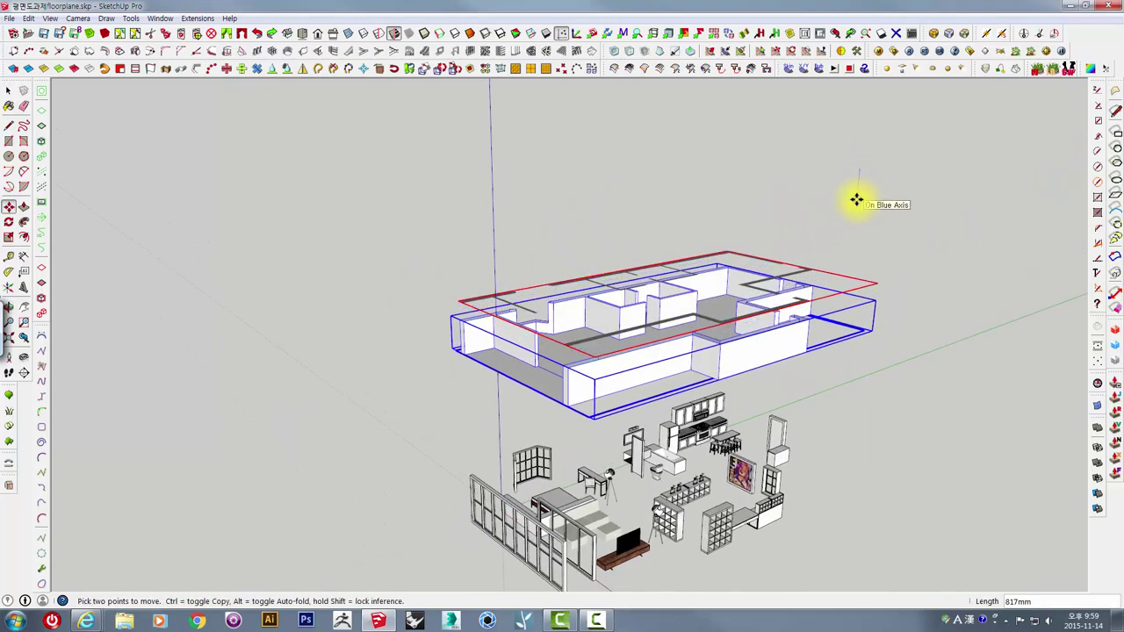
left_click(857, 221)
scroll(667, 272, "up", 3)
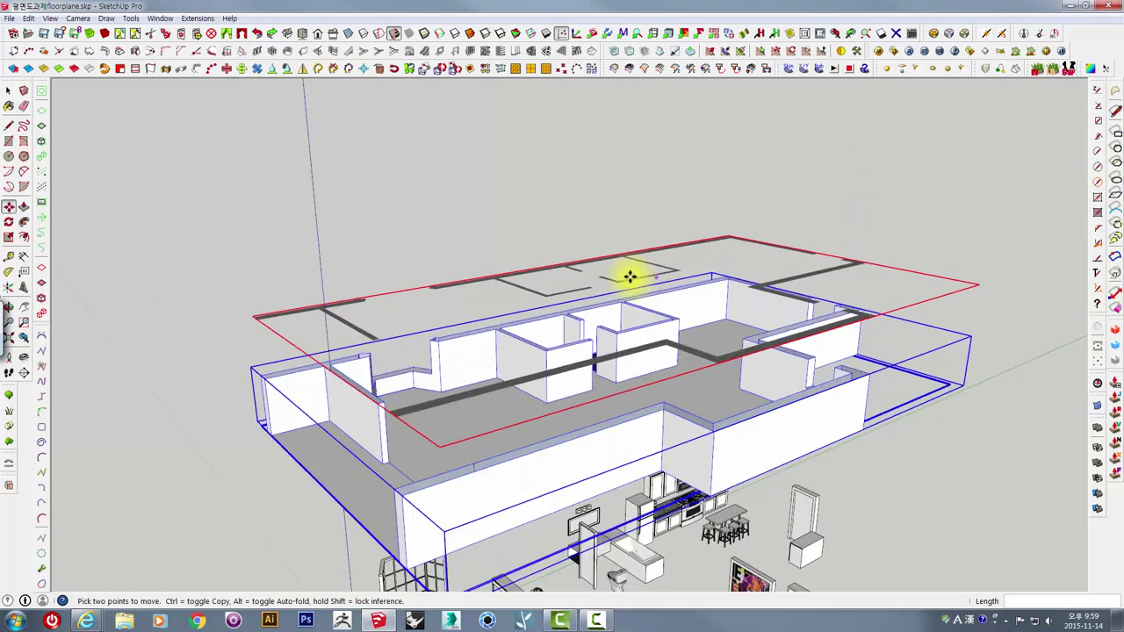
key("space")
Step: Unlock the floor-plan plane from its right-click menu
left_click(629, 256)
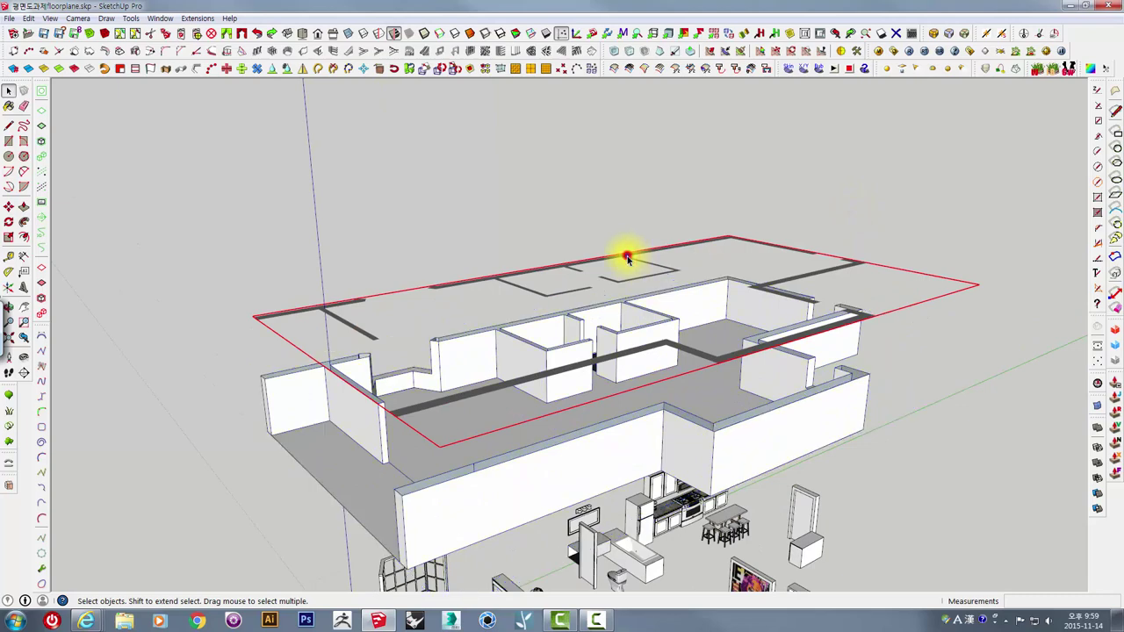
right_click(626, 258)
left_click(657, 298)
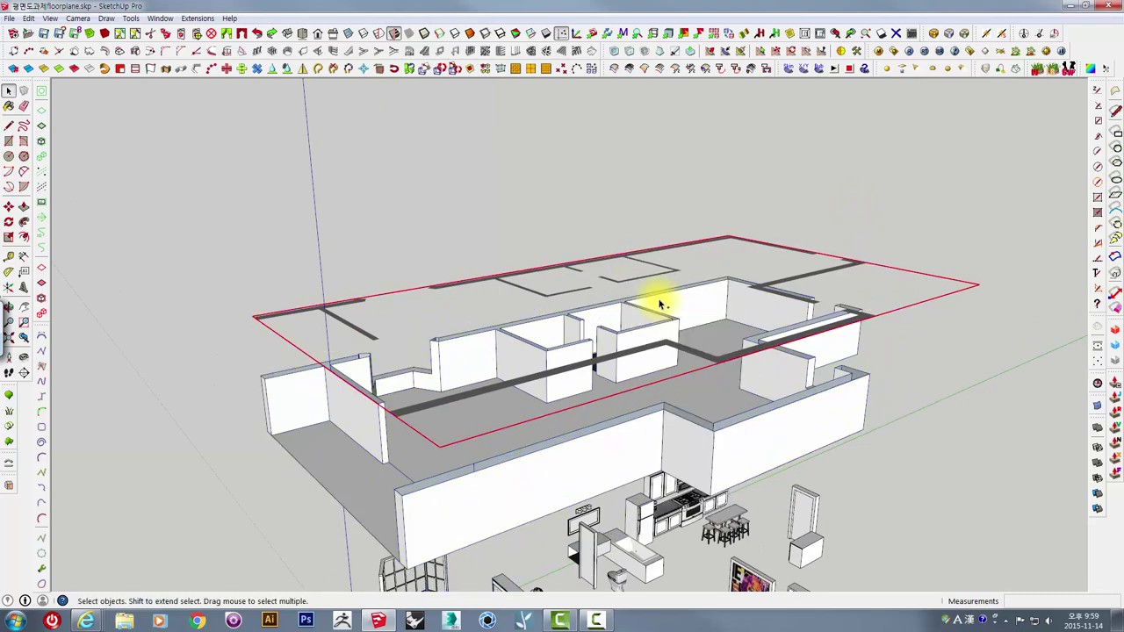
left_click(770, 171)
scroll(878, 333, "up", 2)
Step: Hide the 3D wall group
left_click(918, 389)
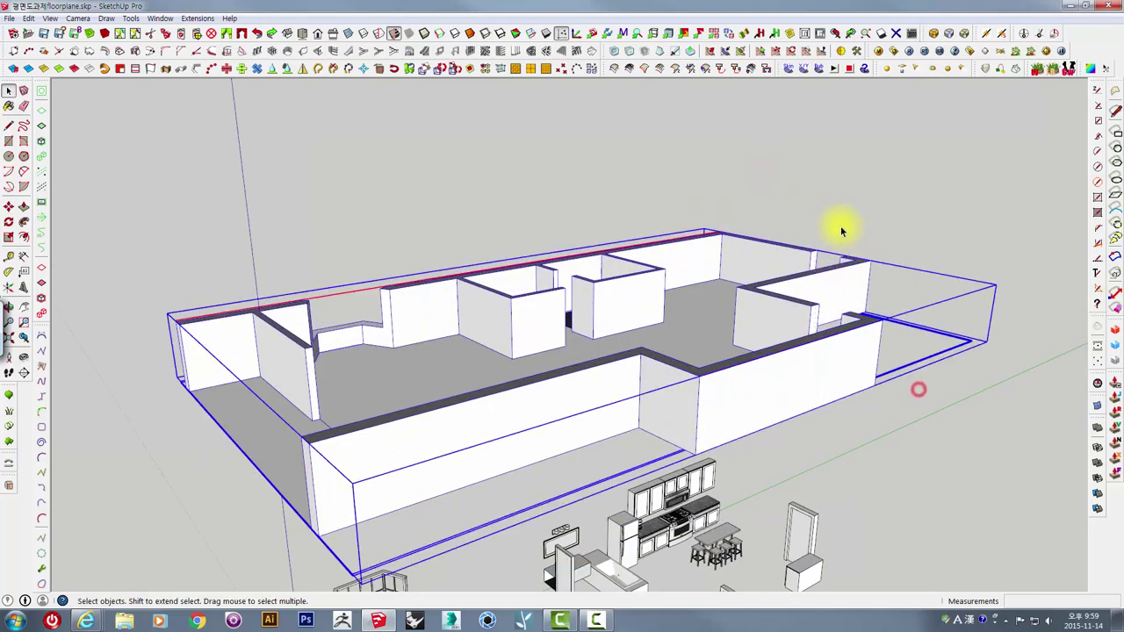
key("Delete")
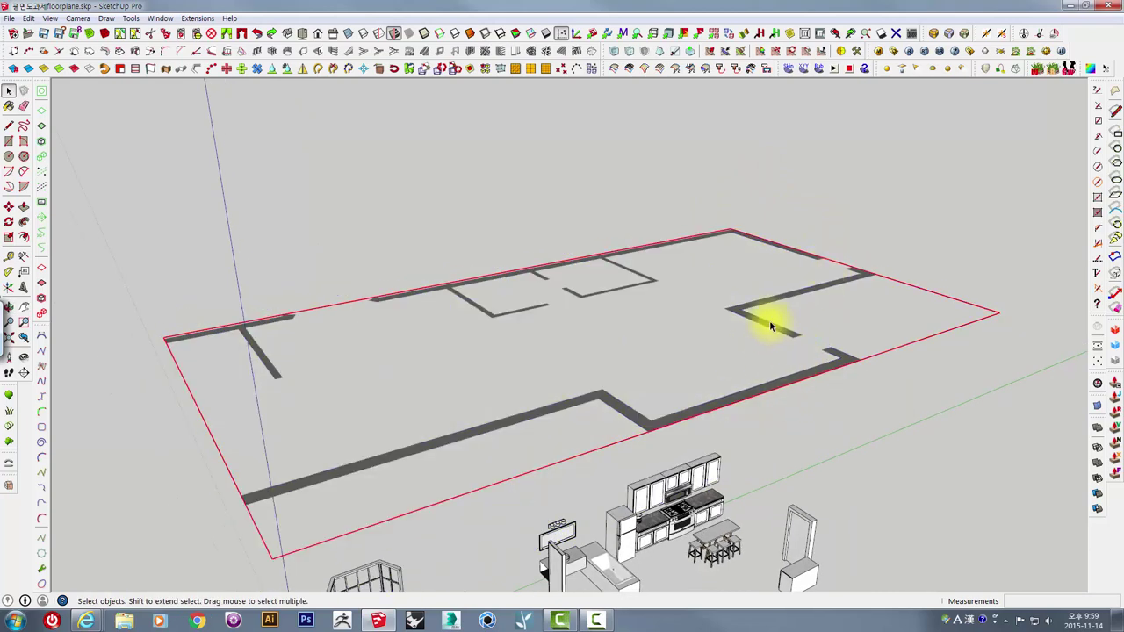
key("Escape")
Step: Unlock and hide the floor-plan plane, then undo to bring the walled model back
left_click(760, 319)
right_click(766, 322)
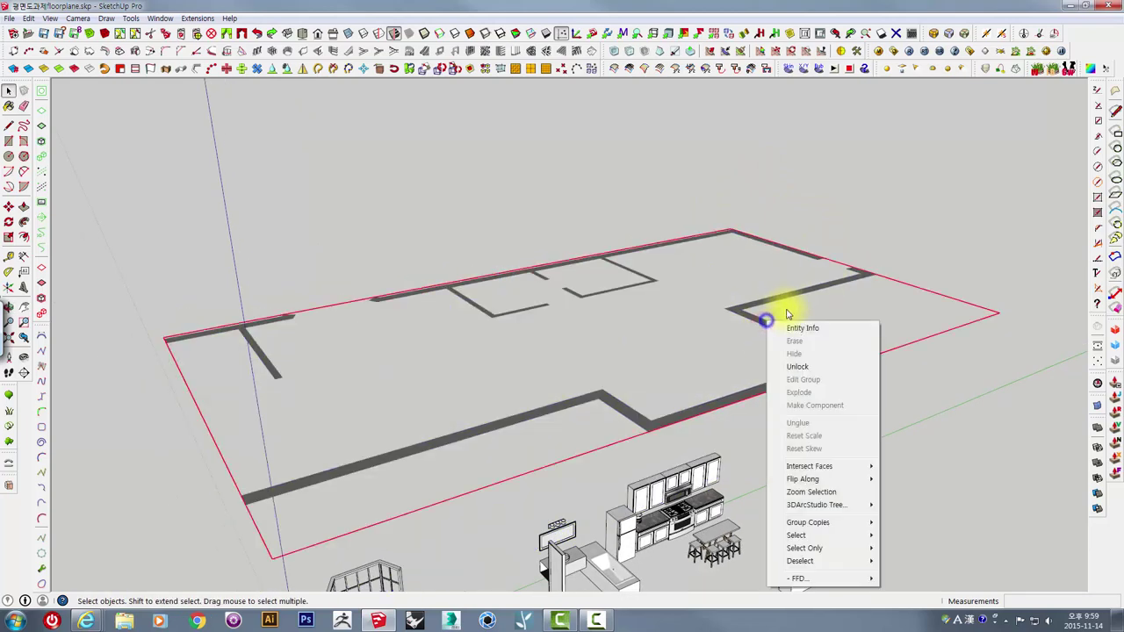
left_click(797, 369)
mouse_move(797, 358)
middle_mouse_down()
mouse_move(799, 274)
mouse_move(761, 372)
mouse_move(735, 255)
mouse_move(678, 405)
mouse_move(673, 395)
middle_mouse_up()
key("Delete")
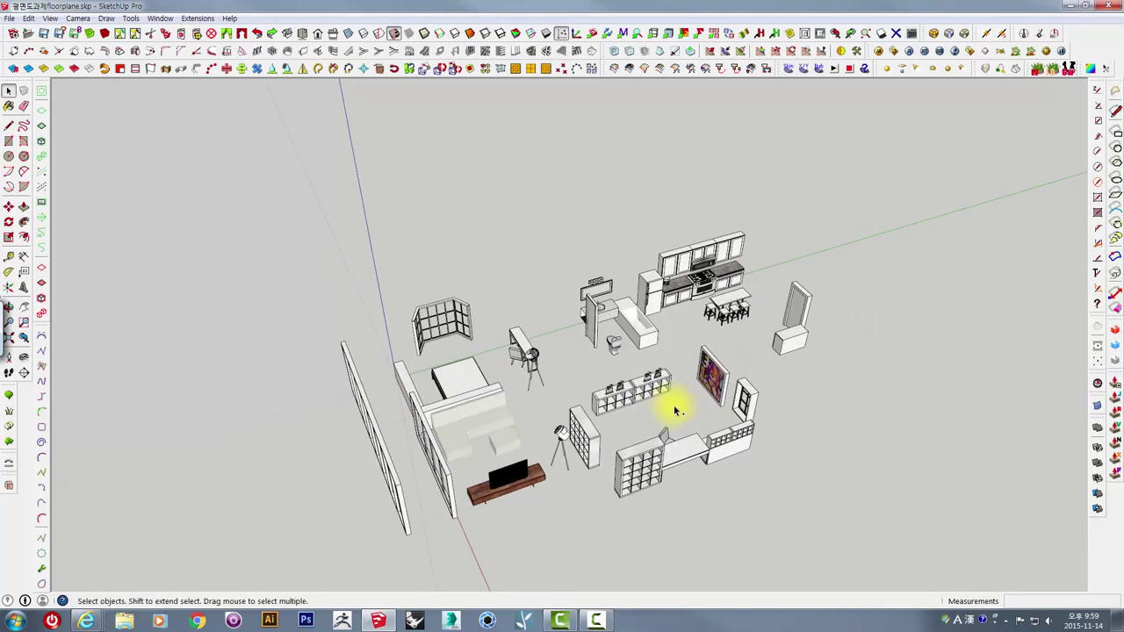
key("ctrl+z")
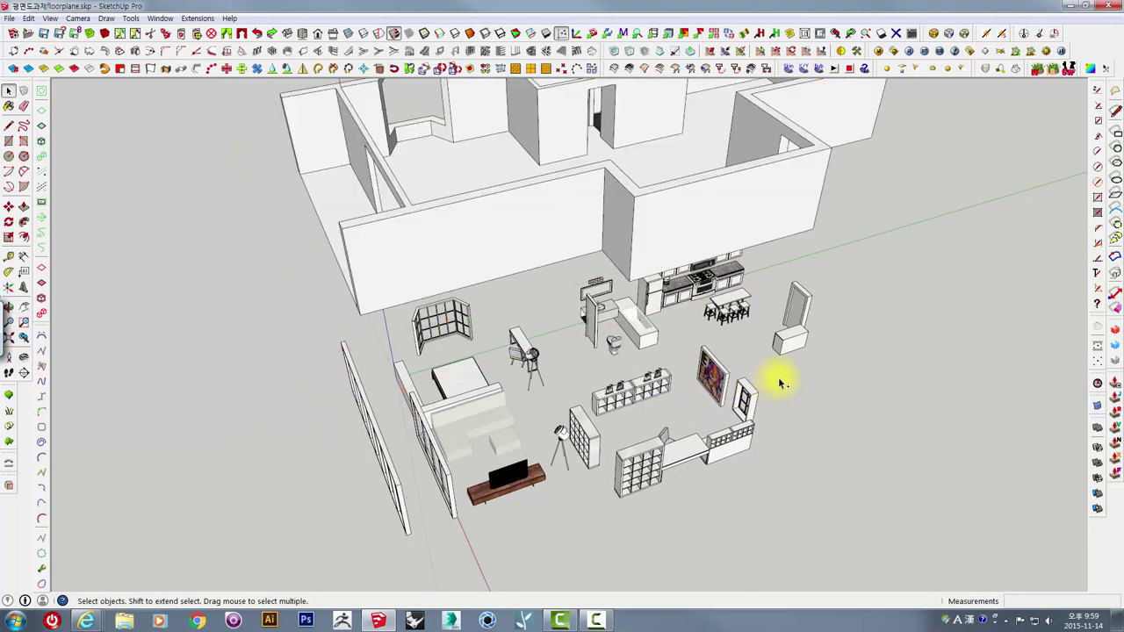
Step: Orbit around the assembled house to inspect the walls and whole floor
mouse_move(777, 382)
middle_mouse_down()
mouse_move(816, 326)
mouse_move(699, 325)
mouse_move(697, 301)
mouse_move(647, 396)
mouse_move(763, 333)
mouse_move(723, 343)
mouse_move(637, 403)
middle_mouse_up()
middle_click_drag(691, 376, 653, 380)
mouse_move(679, 336)
middle_mouse_down()
mouse_move(503, 401)
mouse_move(266, 374)
mouse_move(206, 325)
middle_mouse_up()
mouse_move(262, 347)
middle_mouse_down()
mouse_move(304, 304)
mouse_move(244, 357)
mouse_move(447, 384)
middle_mouse_up()
scroll(566, 307, "up", 2)
scroll(579, 321, "up", 2)
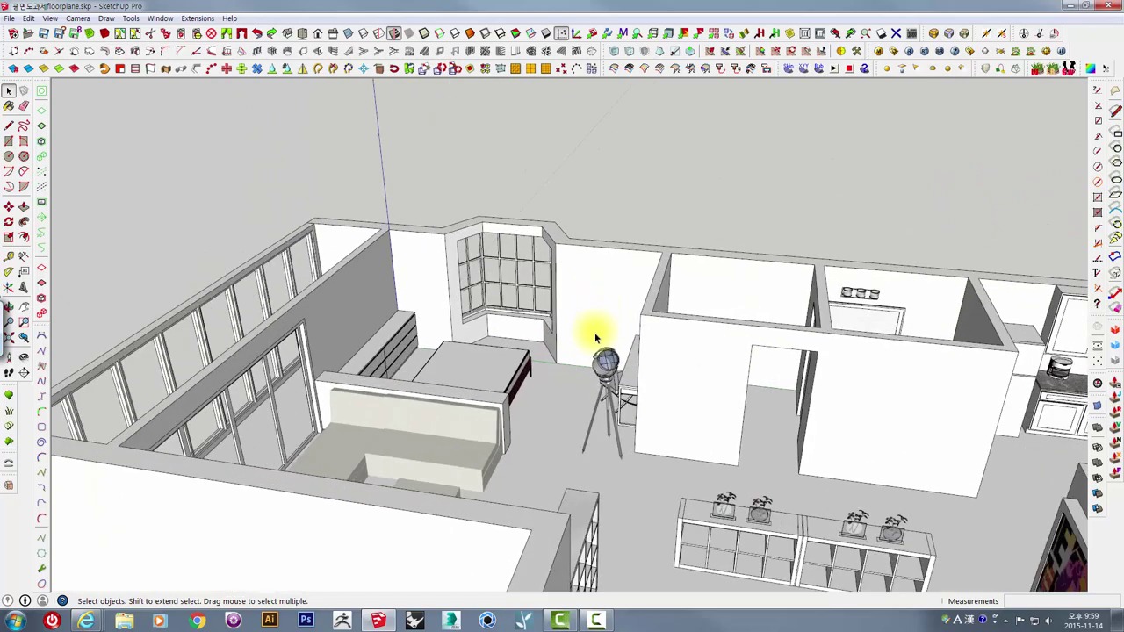
scroll(605, 369, "down", 3)
mouse_move(632, 316)
middle_mouse_down()
mouse_move(576, 427)
mouse_move(618, 419)
middle_mouse_up()
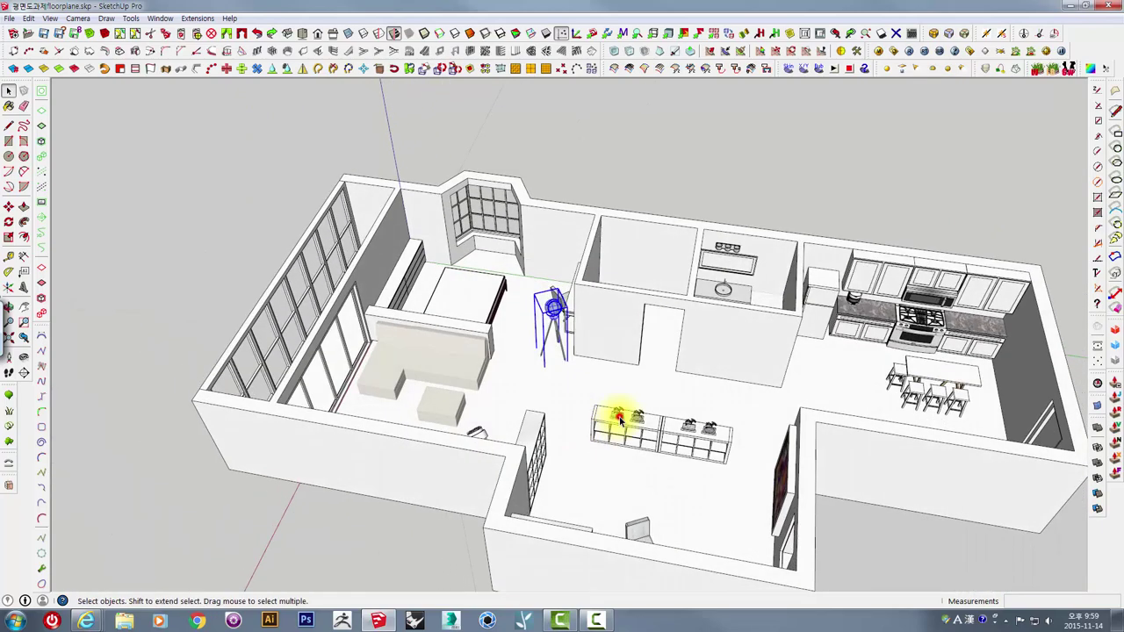
mouse_move(735, 421)
middle_mouse_down()
mouse_move(621, 389)
mouse_move(765, 389)
middle_mouse_up()
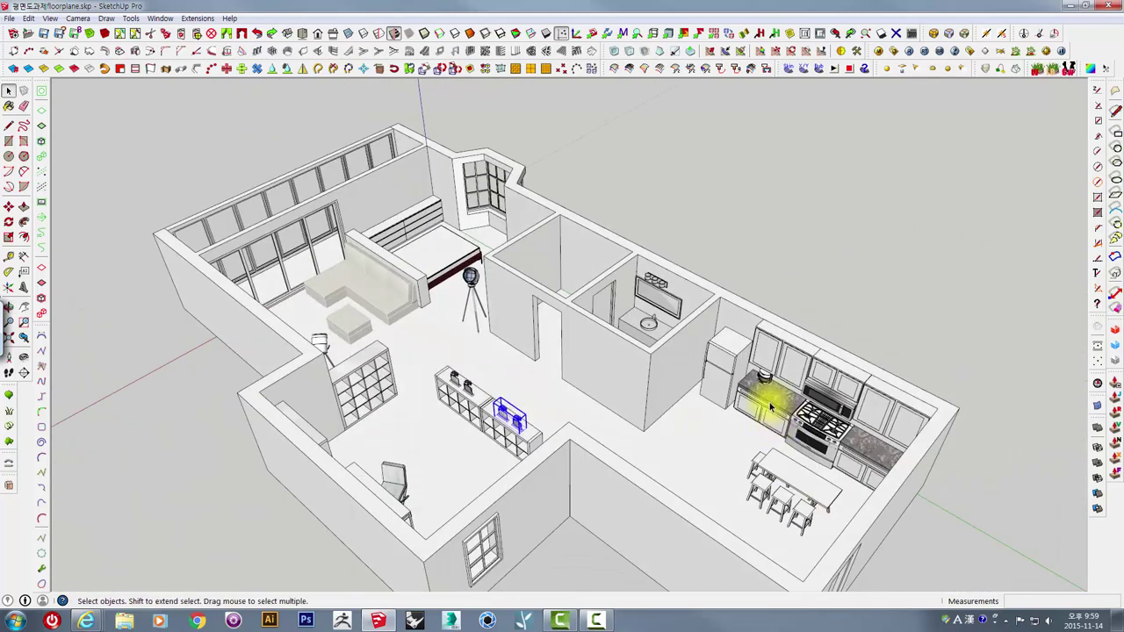
Step: Inspect the kitchen cabinets and bay window, then Zoom Extents to frame the model
left_click(776, 351)
mouse_move(525, 413)
middle_mouse_down()
mouse_move(802, 396)
mouse_move(492, 353)
mouse_move(296, 359)
mouse_move(291, 255)
middle_mouse_up()
scroll(289, 319, "up", 2)
mouse_move(289, 319)
middle_mouse_down()
mouse_move(316, 289)
mouse_move(314, 414)
mouse_move(373, 315)
middle_mouse_up()
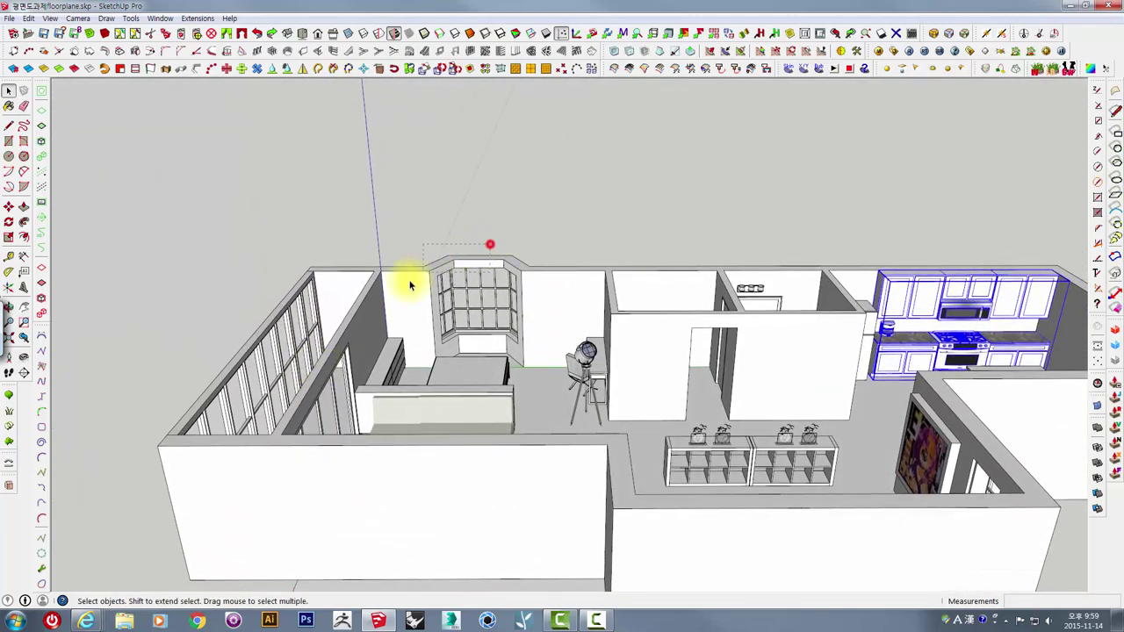
left_click(439, 283)
middle_click_drag(441, 281, 414, 301)
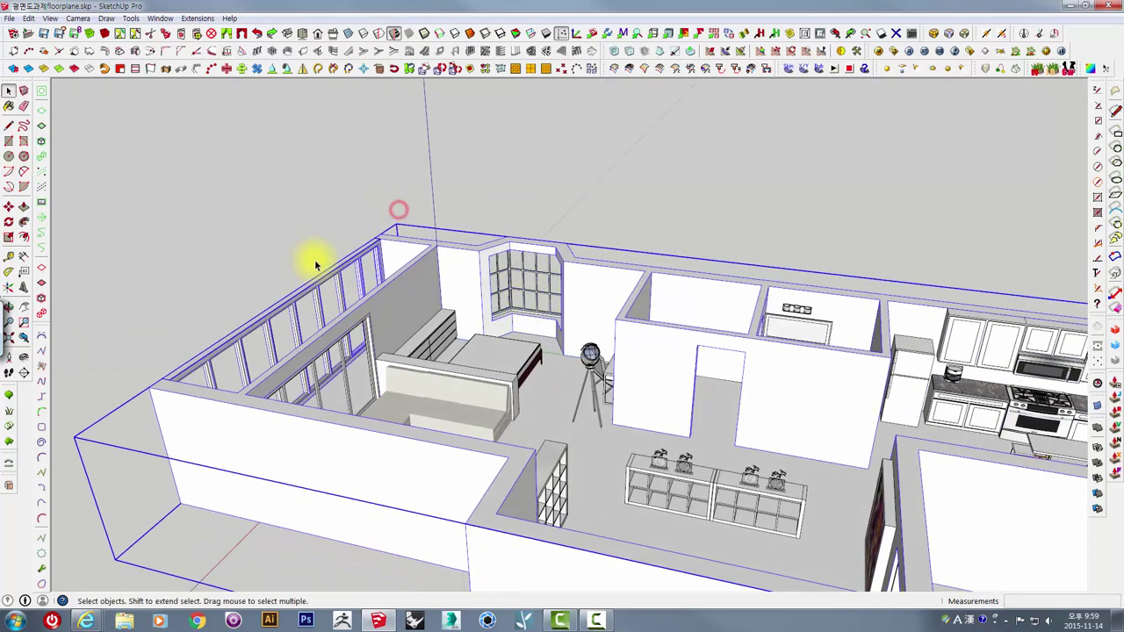
key("ctrl+t")
key("shift+z")
Step: Open the Layers panel and pick the wall layer
left_click(159, 18)
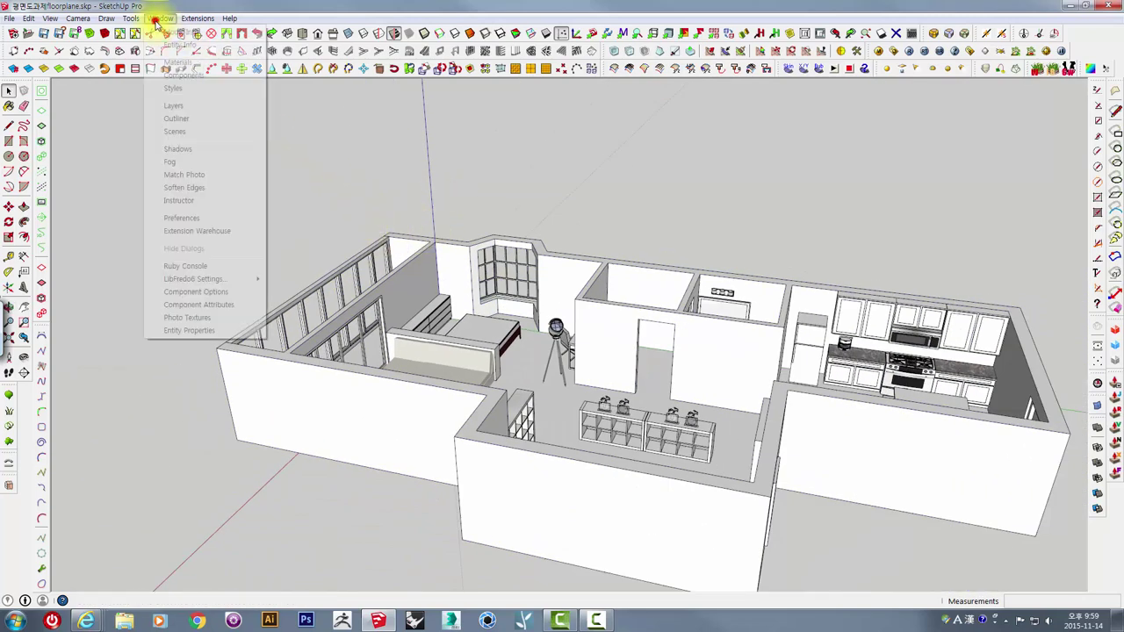
left_click(184, 108)
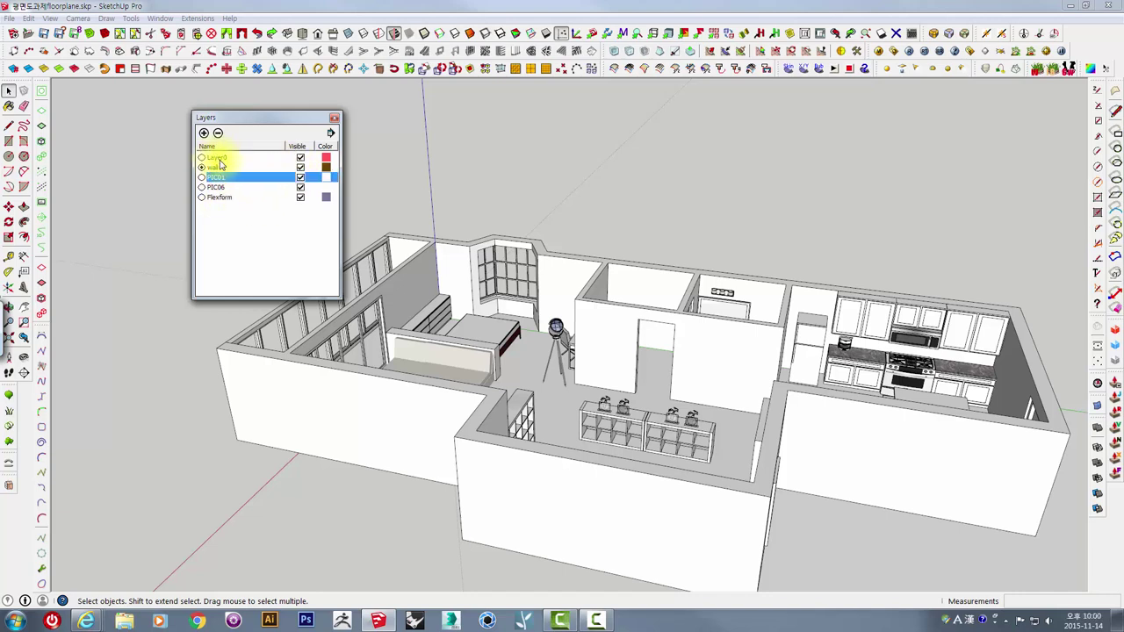
left_click(213, 168)
middle_click_drag(326, 381, 440, 288)
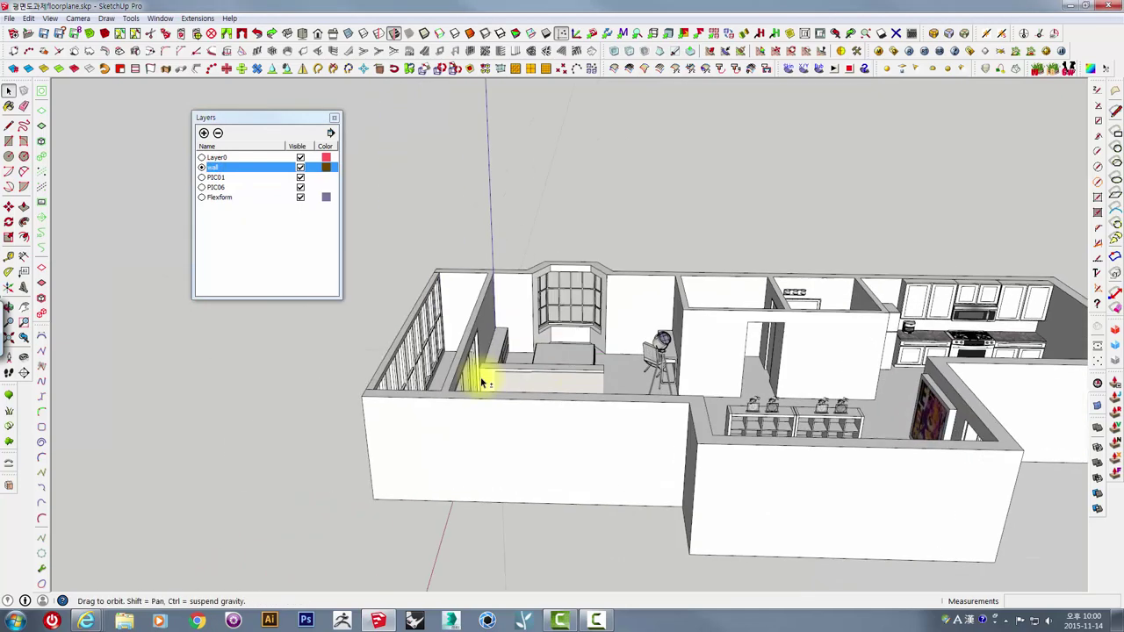
left_click_drag(392, 324, 395, 325)
left_click(466, 230)
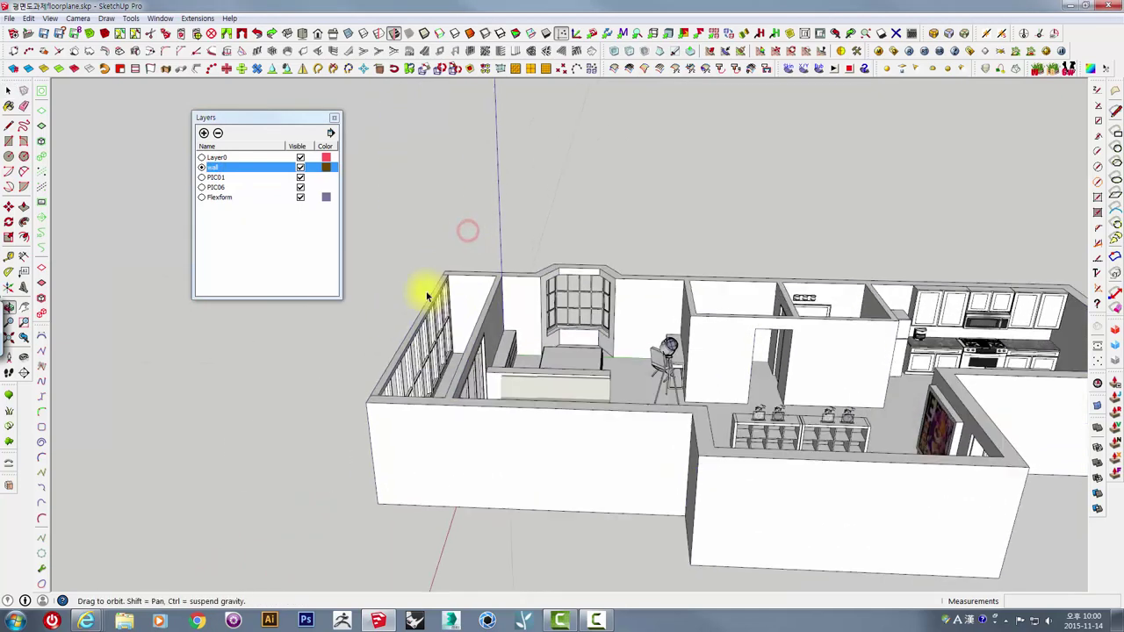
middle_click_drag(466, 231, 413, 293)
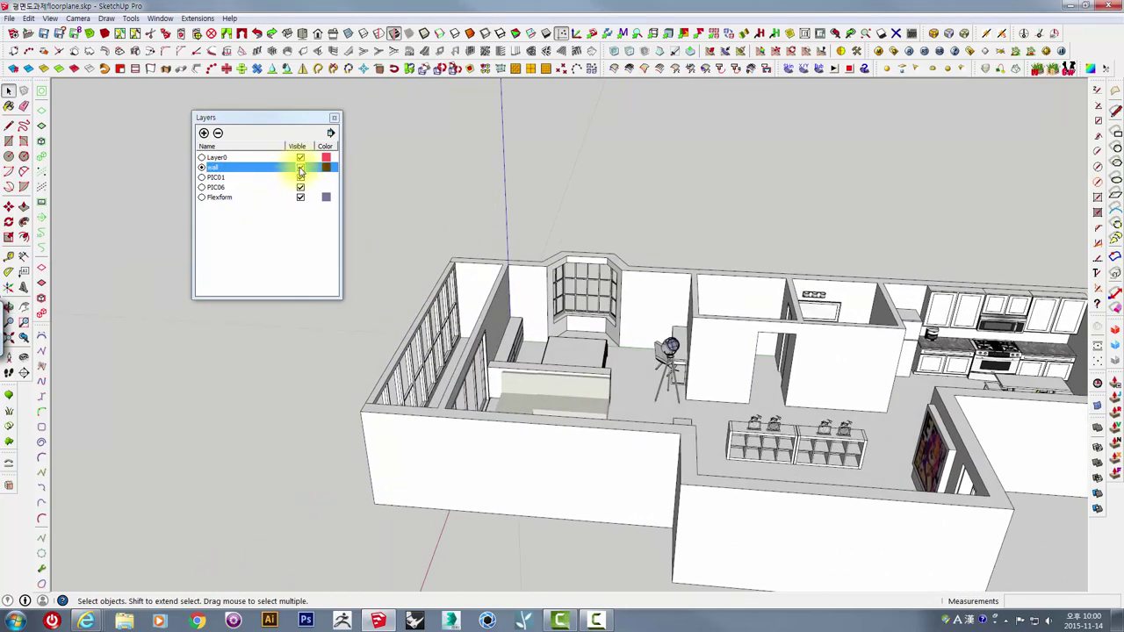
middle_click_drag(625, 221, 542, 222, "shift")
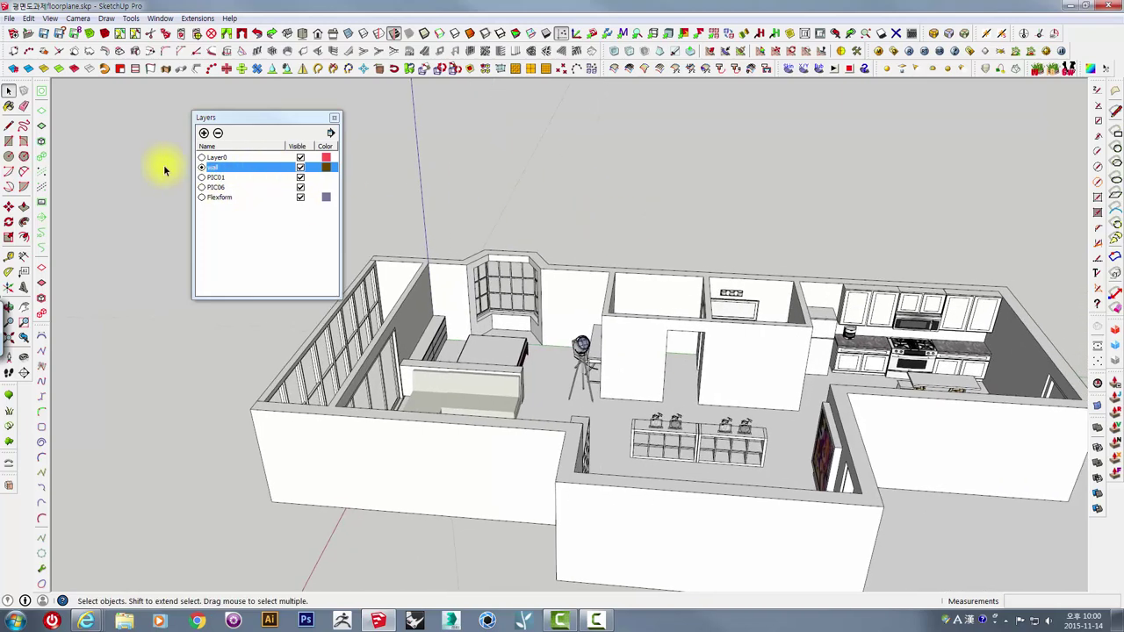
Step: Toggle the wall layer's visibility off and on several times to check it
left_click(212, 157)
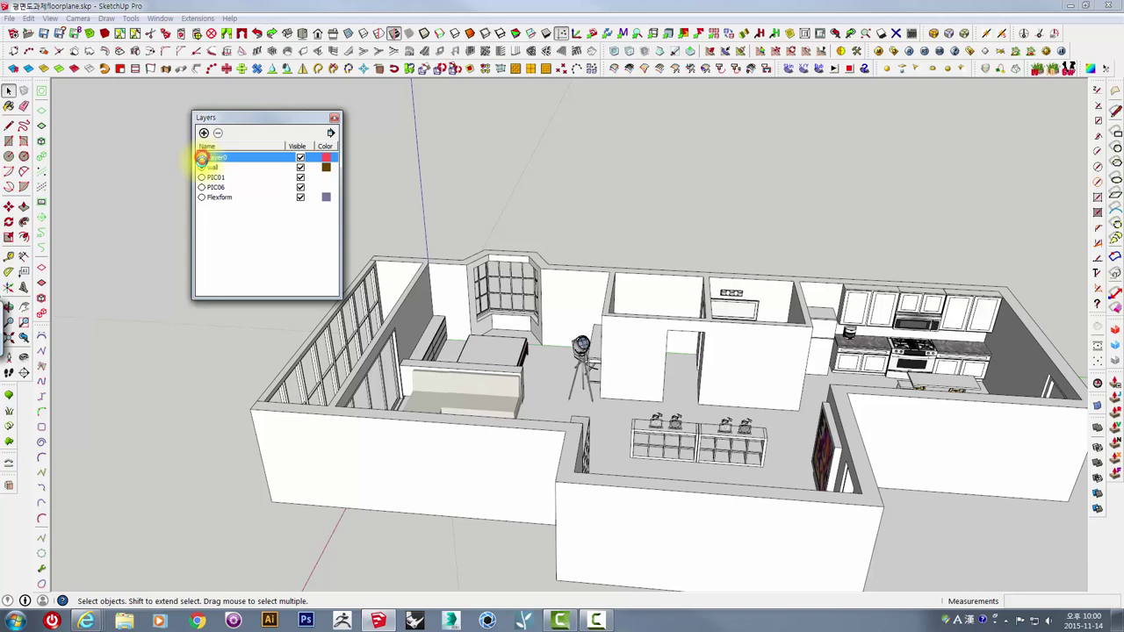
left_click(300, 168)
left_click(300, 168)
left_click(301, 168)
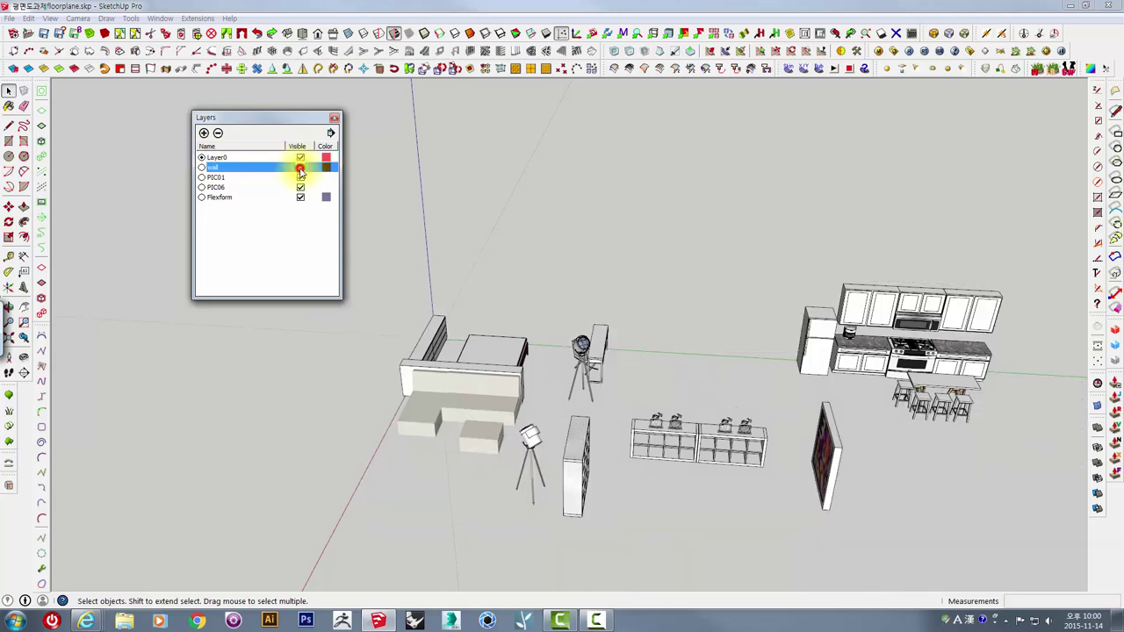
left_click(300, 168)
left_click(300, 168)
left_click(300, 168)
left_click(300, 167)
left_click(300, 168)
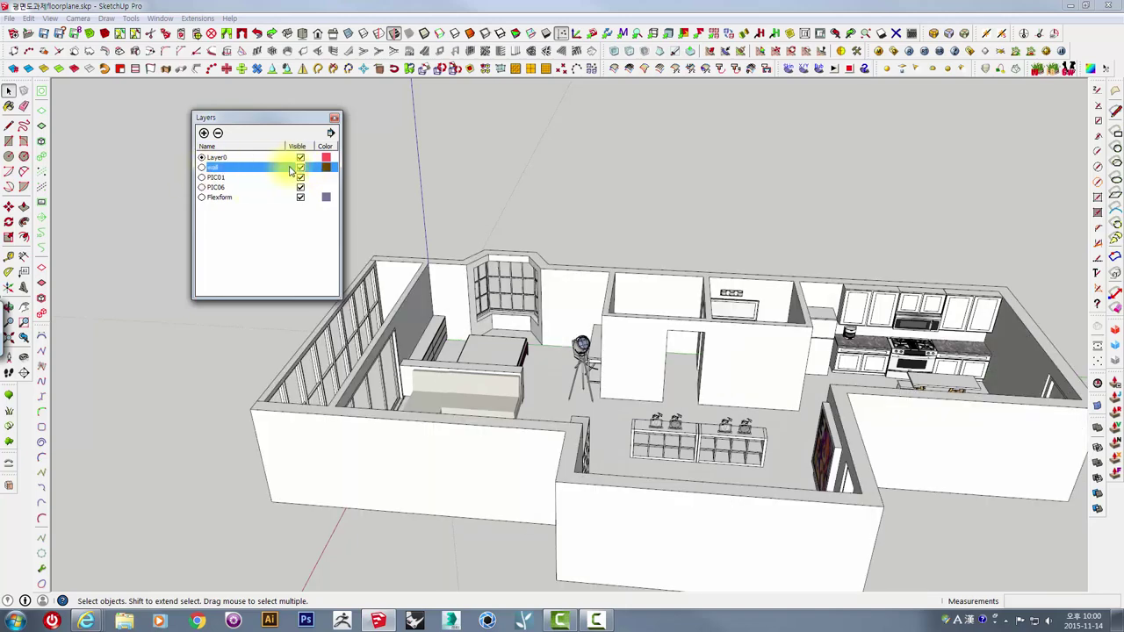
Step: Make wall the current layer and hide Layer0
mouse_move(460, 274)
middle_mouse_down()
mouse_move(536, 272)
mouse_move(647, 188)
middle_mouse_up()
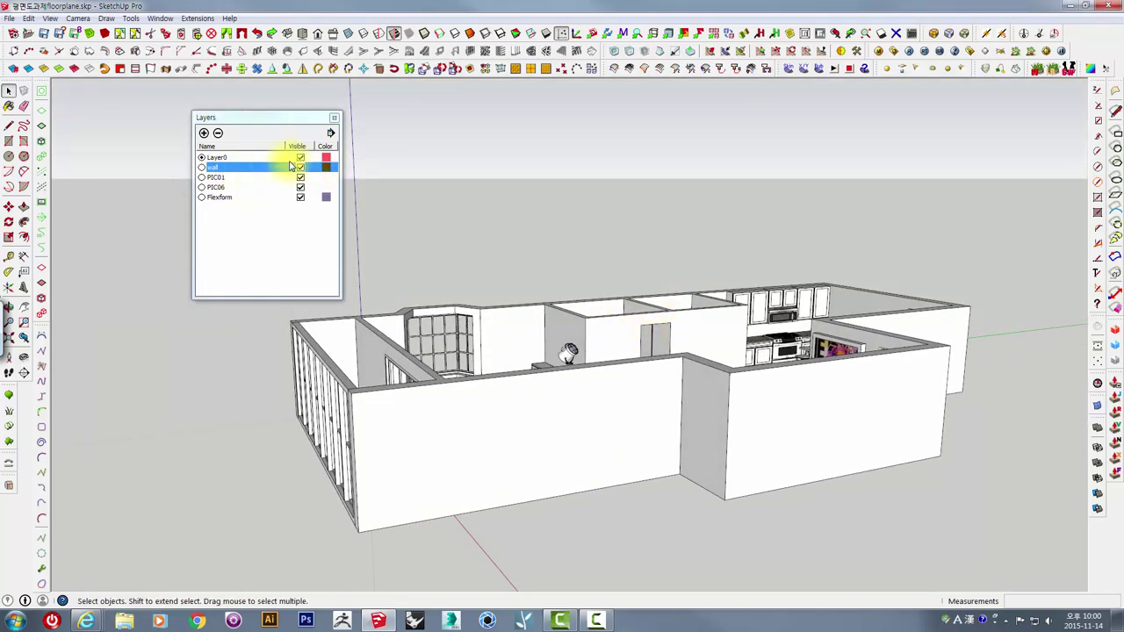
left_click(201, 167)
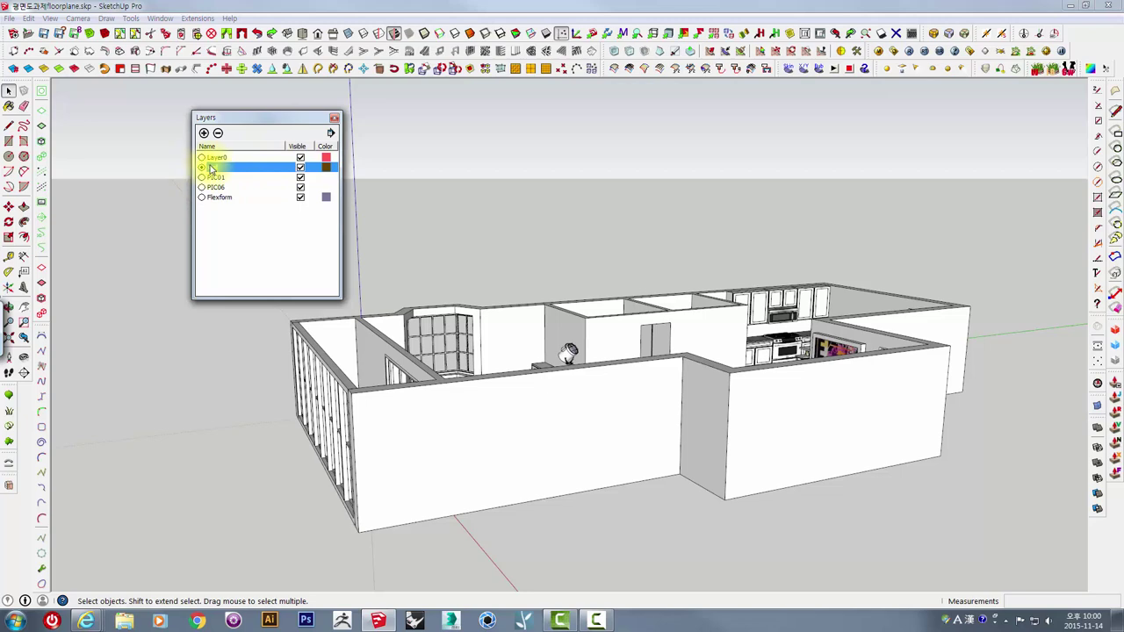
left_click(300, 157)
Step: Hide the PIC01, PIC06 and Flexform layers, leaving the bare walls
left_click(300, 177)
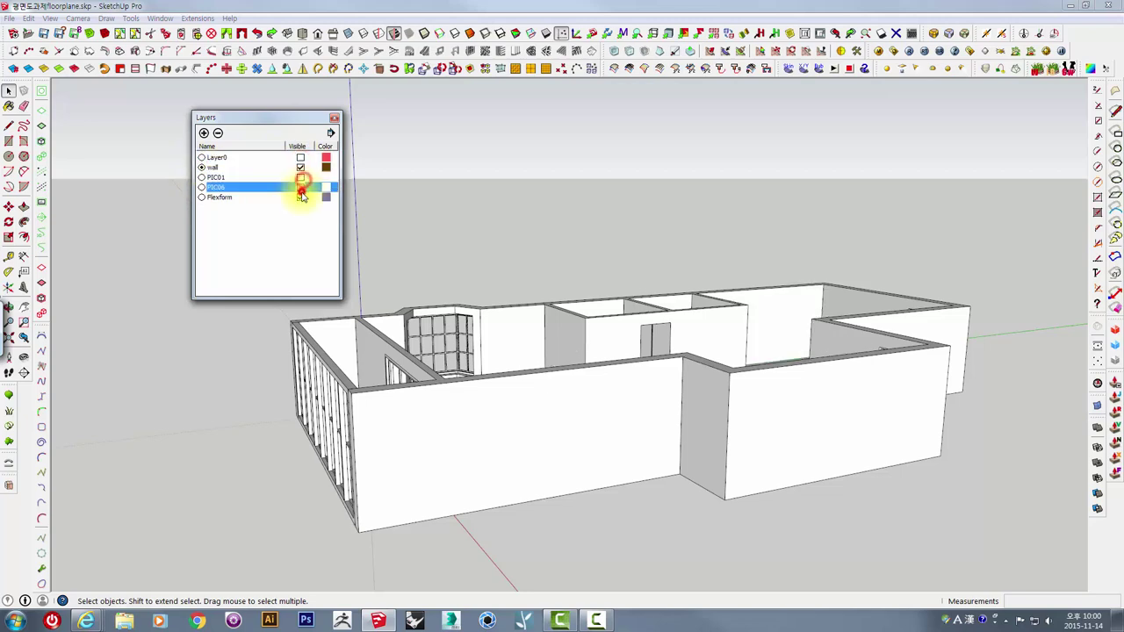
left_click(300, 187)
left_click(301, 197)
middle_click_drag(457, 386, 509, 396)
scroll(518, 390, "down", 5)
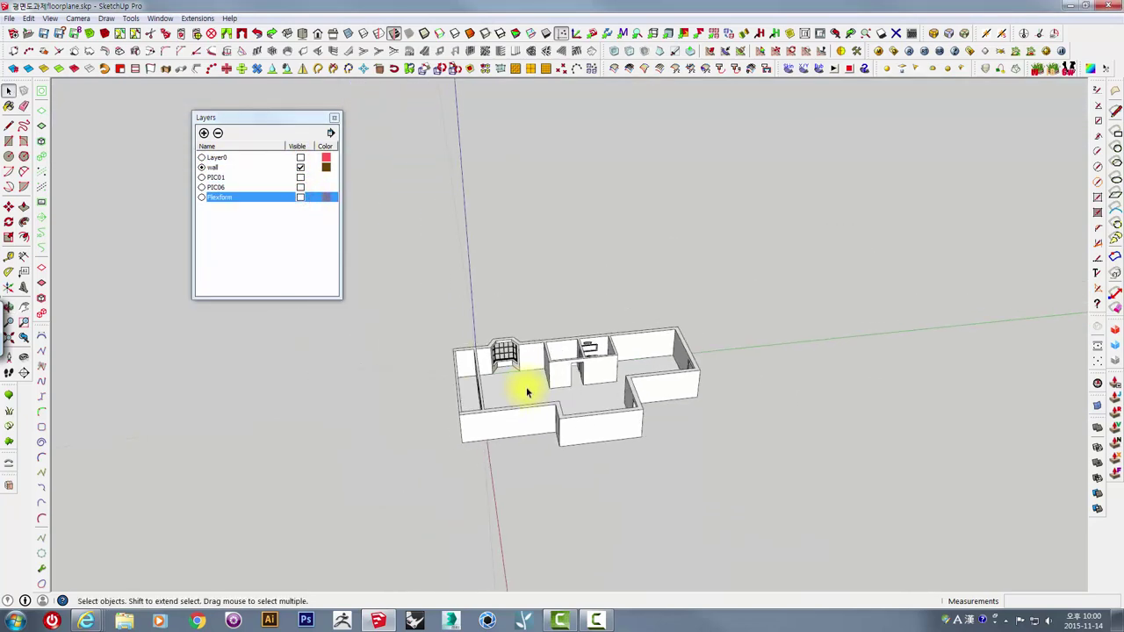
scroll(548, 375, "up", 3)
scroll(597, 363, "up", 3)
scroll(618, 361, "down", 2)
scroll(639, 333, "up", 5)
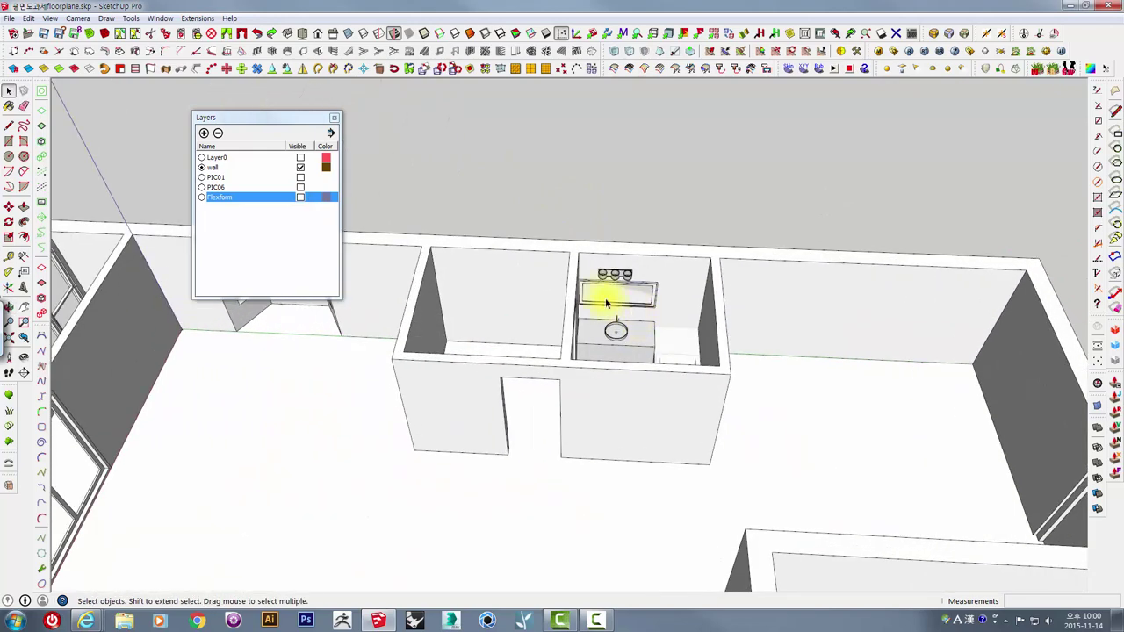
Step: Window-select the bathroom vanity, toilet and bathtub from above, then pick Layer0
left_click(607, 290)
mouse_move(608, 290)
middle_mouse_down()
mouse_move(569, 327)
mouse_move(567, 351)
middle_mouse_up()
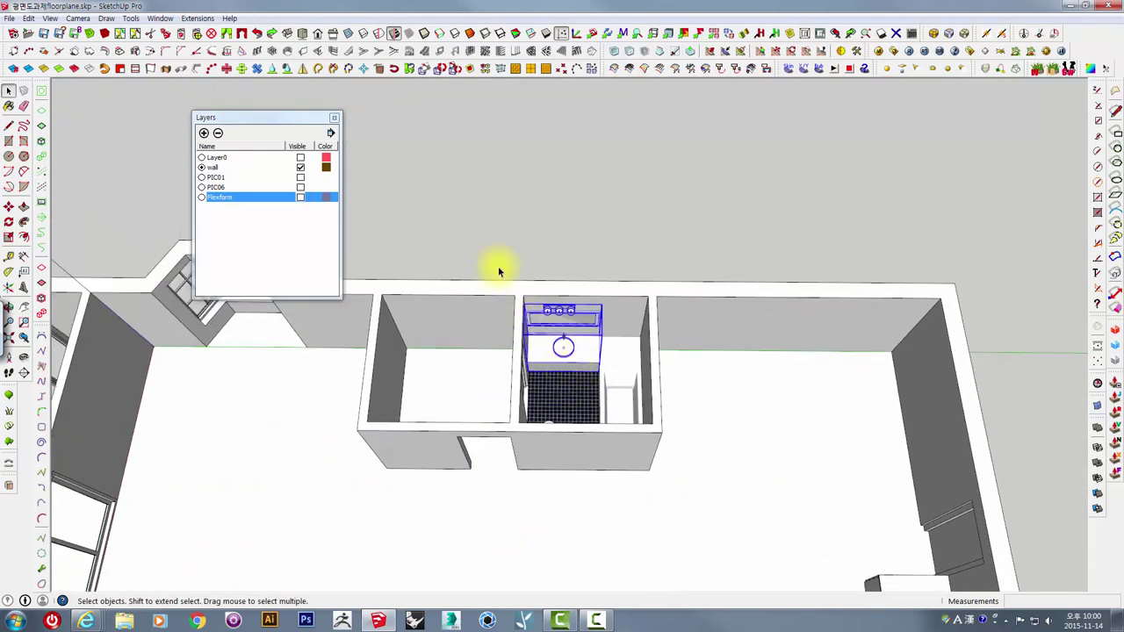
left_click_drag(496, 250, 660, 428)
mouse_move(660, 429)
middle_mouse_down()
mouse_move(572, 426)
mouse_move(249, 260)
middle_mouse_up()
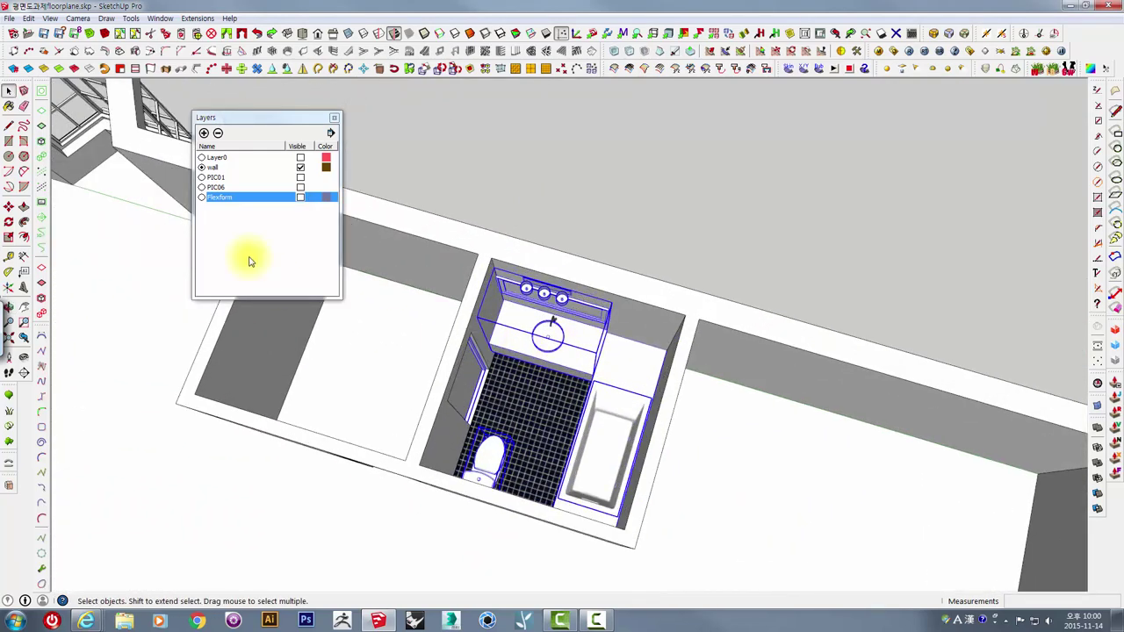
left_click(215, 158)
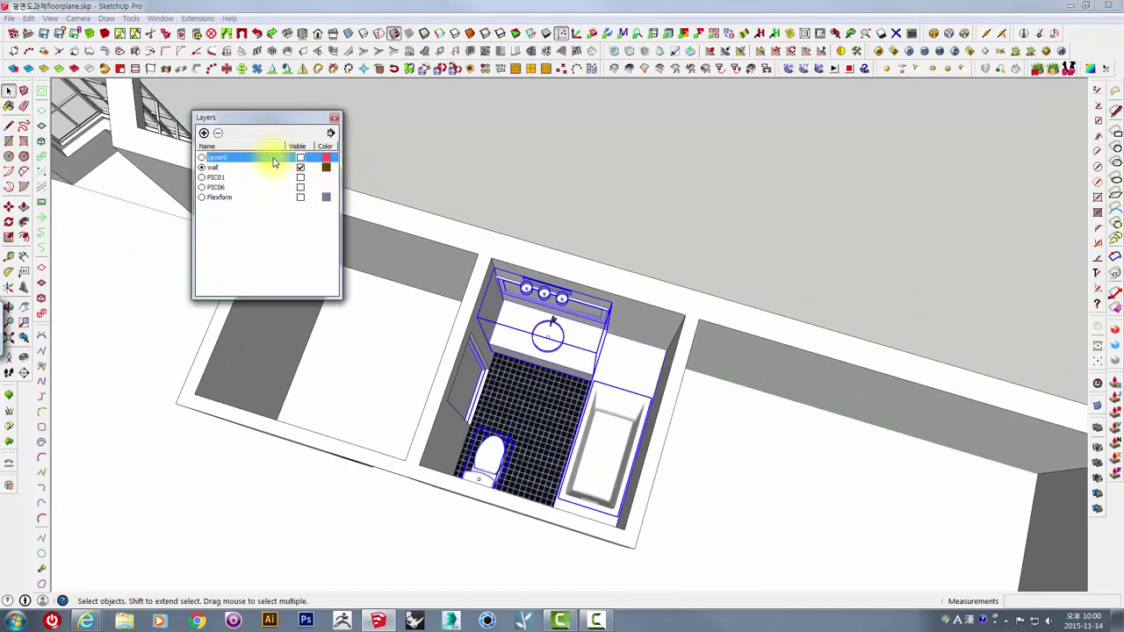
Step: Move the selected bathroom fixtures to a hidden layer through Entity Info
right_click(514, 320)
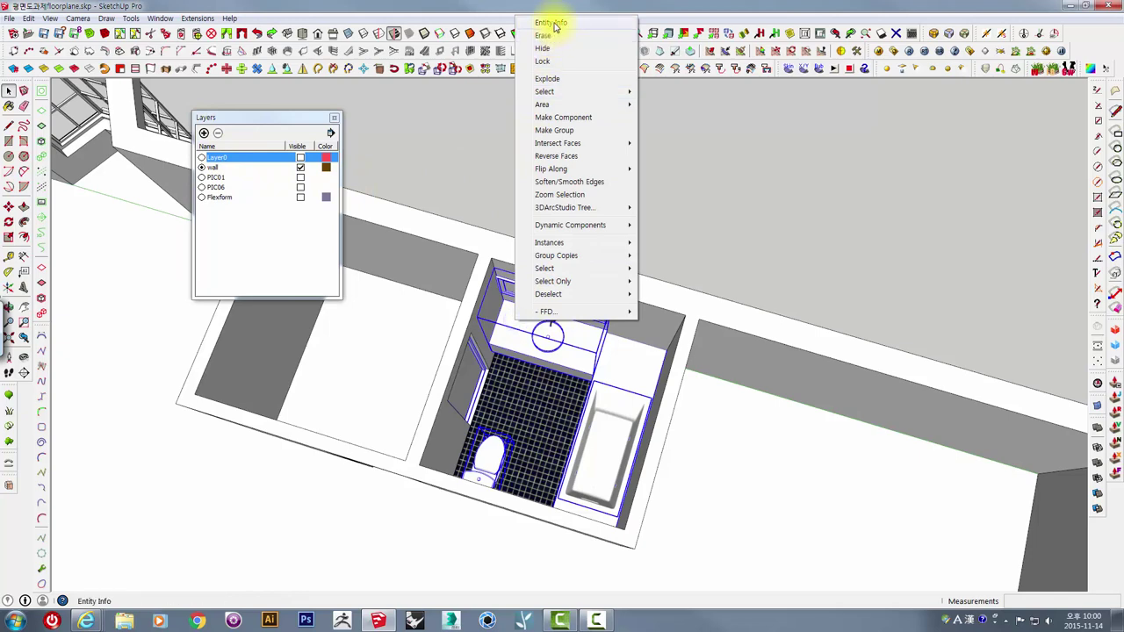
left_click(553, 21)
left_click_drag(431, 123, 559, 115)
left_click(590, 149)
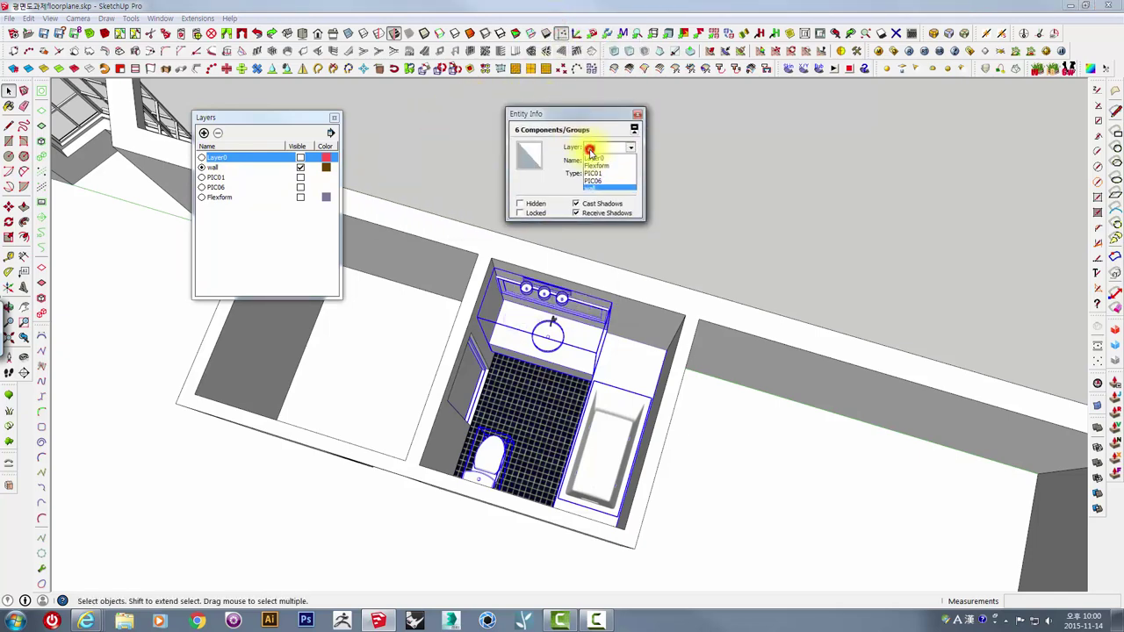
left_click(601, 165)
Step: Put the study's shelves, desk and chair on the Flexform layer
mouse_move(552, 381)
middle_mouse_down()
mouse_move(777, 281)
mouse_move(738, 164)
middle_mouse_up()
scroll(700, 169, "down", 3)
scroll(690, 176, "down", 2)
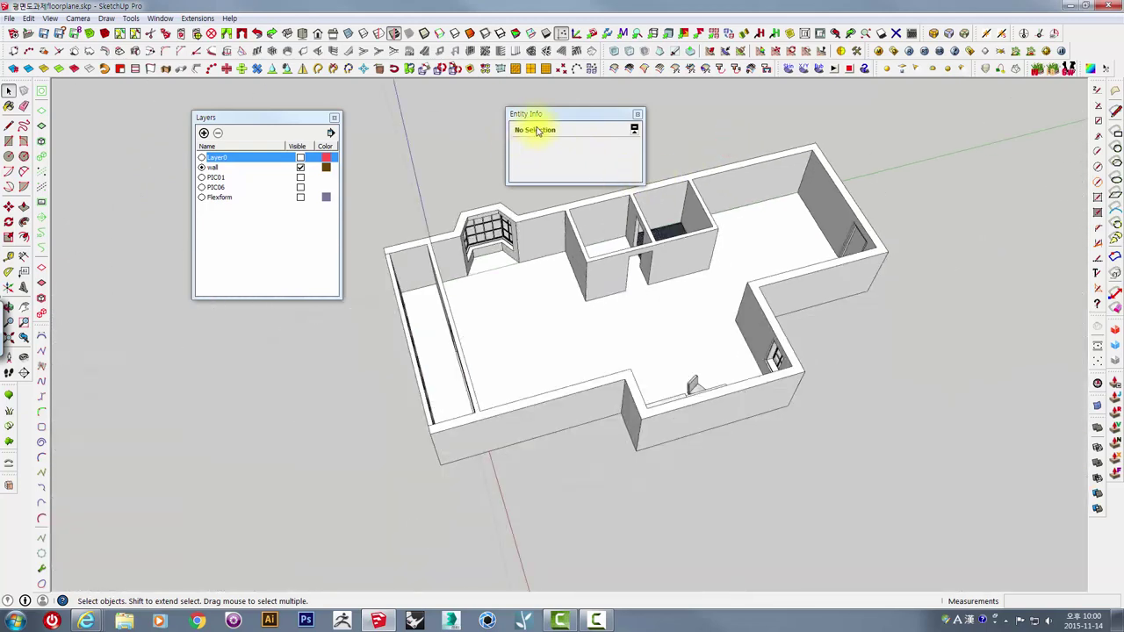
left_click_drag(544, 112, 463, 102)
mouse_move(665, 321)
middle_mouse_down()
mouse_move(635, 344)
mouse_move(665, 314)
mouse_move(723, 354)
middle_mouse_up()
scroll(676, 315, "up", 5)
scroll(534, 434, "down", 3)
mouse_move(533, 434)
middle_mouse_down()
mouse_move(1097, 325)
mouse_move(853, 351)
mouse_move(689, 455)
mouse_move(440, 324)
middle_mouse_up()
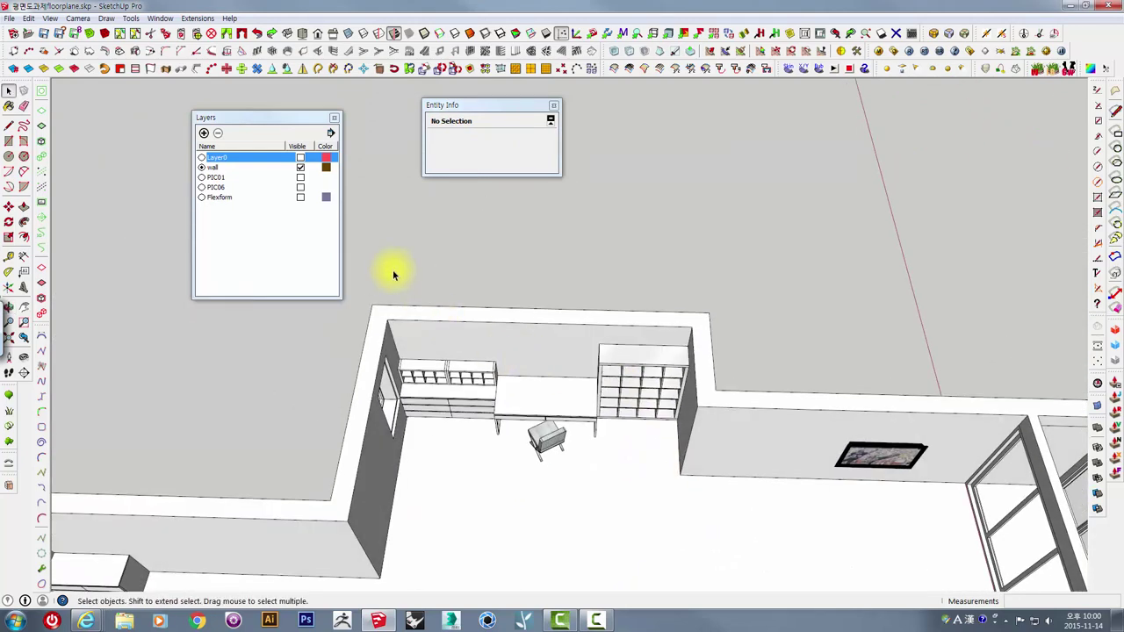
mouse_move(393, 275)
left_mouse_down()
mouse_move(760, 500)
mouse_move(720, 476)
left_mouse_up()
mouse_move(721, 476)
middle_mouse_down()
mouse_move(590, 379)
mouse_move(518, 227)
middle_mouse_up()
left_click(518, 140)
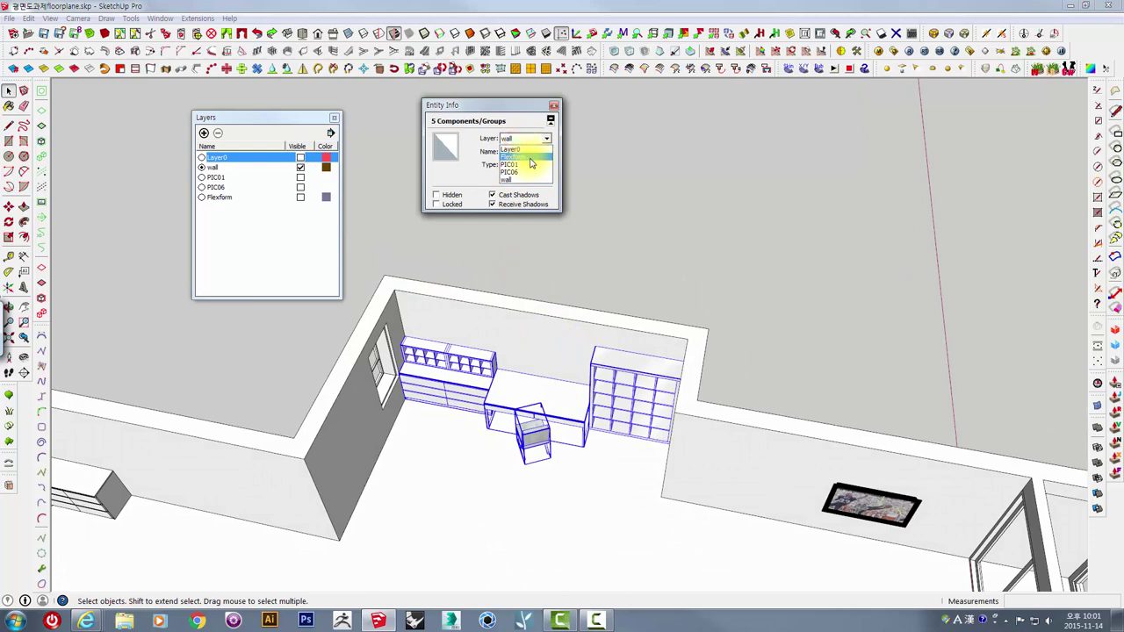
left_click(514, 155)
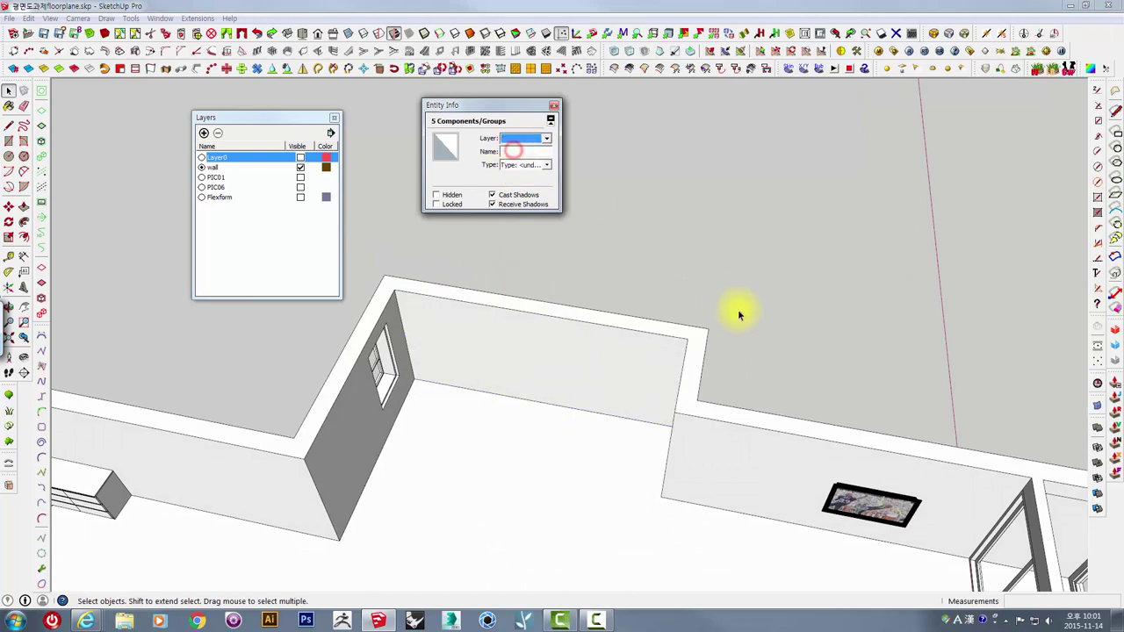
Step: Move the wall-mounted TV to a hidden layer
mouse_move(732, 306)
middle_mouse_down()
mouse_move(281, 318)
mouse_move(546, 409)
mouse_move(807, 395)
mouse_move(710, 354)
mouse_move(563, 318)
middle_mouse_up()
left_click_drag(564, 318, 733, 525)
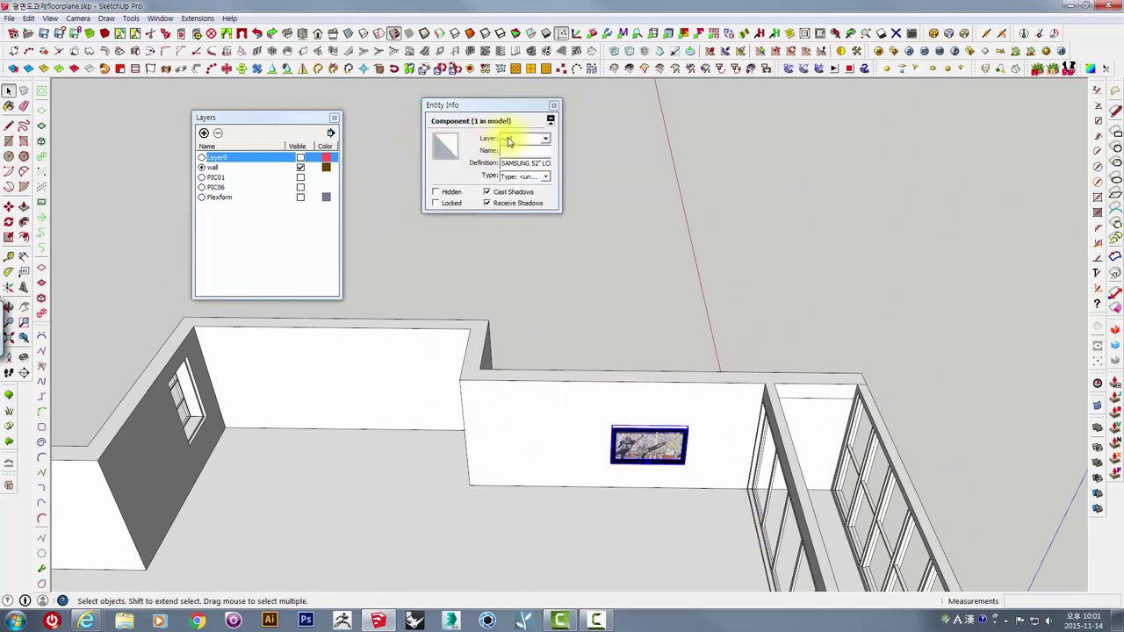
left_click(523, 138)
left_click(521, 149)
left_click(680, 246)
Step: Move the white cabinet beside the door to a hidden layer
mouse_move(785, 313)
middle_mouse_down()
mouse_move(283, 402)
mouse_move(735, 512)
mouse_move(375, 494)
mouse_move(645, 477)
mouse_move(963, 539)
mouse_move(649, 377)
middle_mouse_up()
scroll(507, 312, "up", 3)
left_click(507, 312)
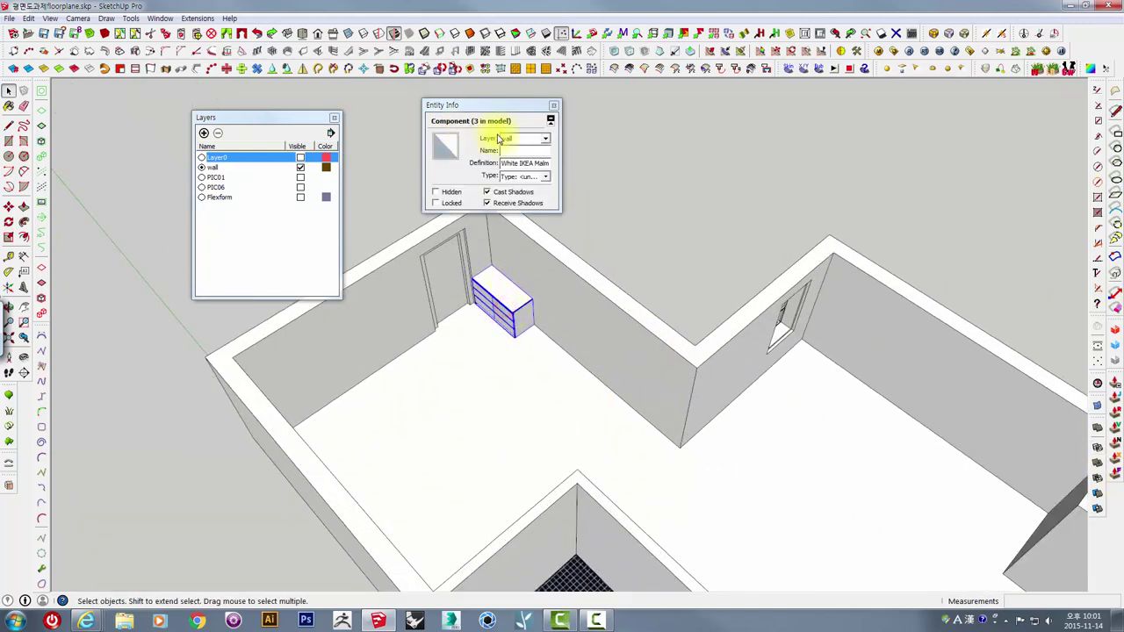
left_click(521, 138)
left_click(524, 151)
mouse_move(540, 167)
middle_mouse_down()
mouse_move(777, 288)
mouse_move(321, 301)
mouse_move(346, 318)
mouse_move(703, 359)
mouse_move(590, 296)
mouse_move(659, 319)
mouse_move(760, 231)
mouse_move(782, 227)
mouse_move(682, 381)
mouse_move(638, 394)
mouse_move(647, 310)
mouse_move(222, 103)
middle_mouse_up()
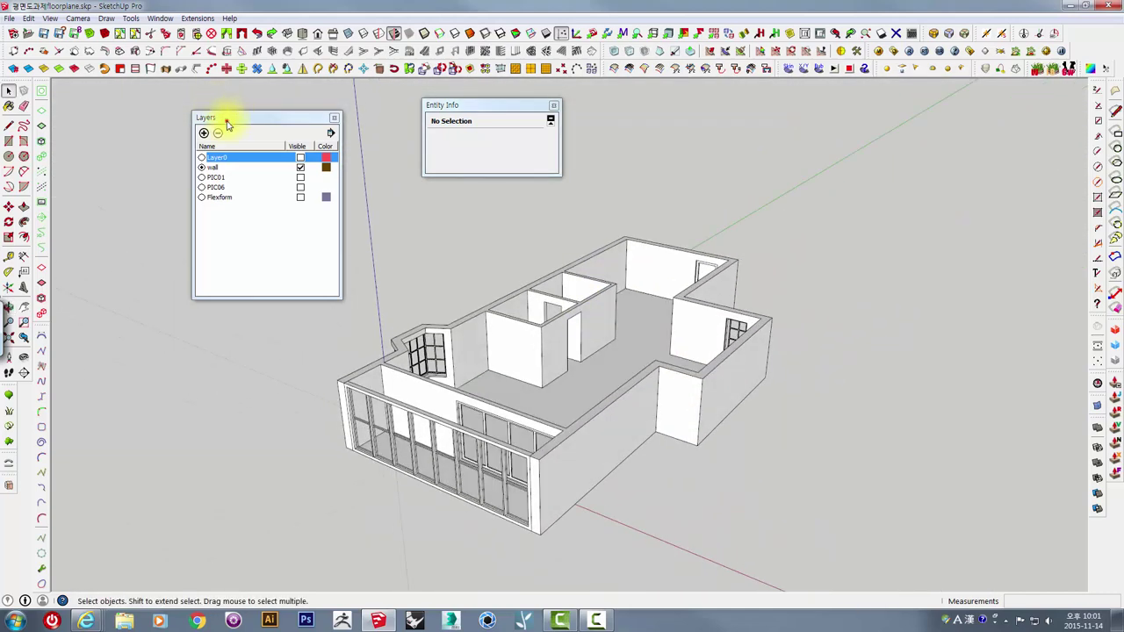
Step: Stack the Entity Info and Layers panels and dock them at the left edge
left_click_drag(227, 124, 130, 120)
left_click_drag(455, 105, 280, 108)
mouse_move(170, 111)
left_mouse_down()
mouse_move(201, 146)
mouse_move(320, 191)
left_mouse_up()
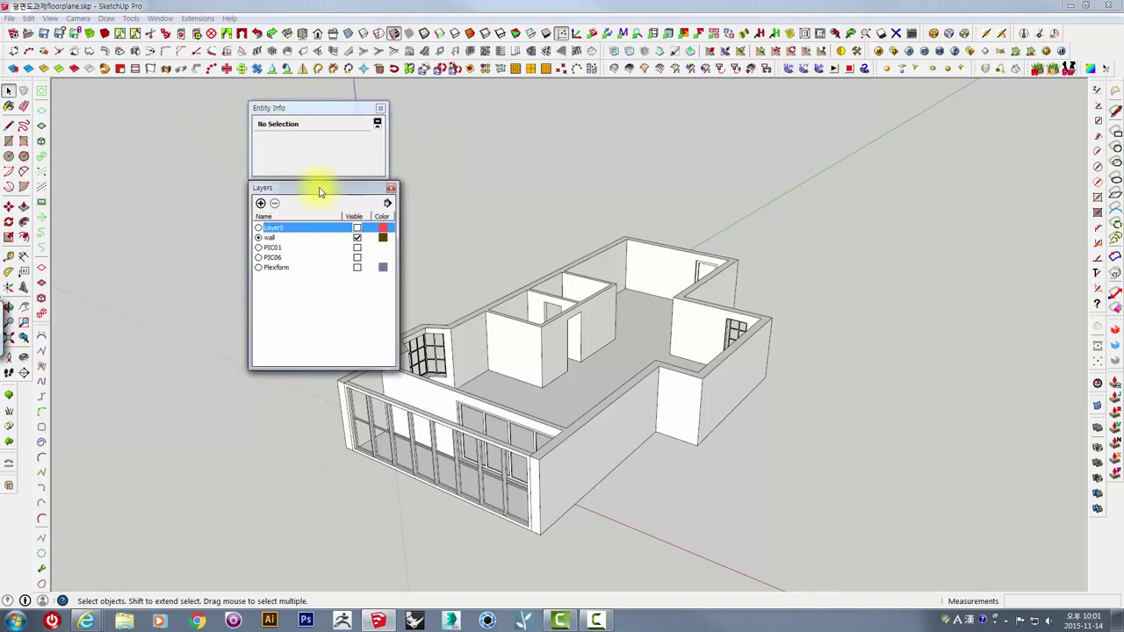
mouse_move(313, 108)
left_mouse_down()
mouse_move(120, 105)
mouse_move(125, 92)
left_mouse_up()
left_click(345, 127)
Step: Window-select the entire apartment model and orbit to a flatter angle
mouse_move(431, 261)
middle_mouse_down()
mouse_move(605, 256)
mouse_move(606, 355)
mouse_move(453, 220)
middle_mouse_up()
left_click_drag(376, 138, 850, 506)
mouse_move(672, 296)
middle_mouse_down()
mouse_move(607, 328)
mouse_move(644, 251)
middle_mouse_up()
mouse_move(536, 353)
middle_mouse_down()
mouse_move(700, 336)
mouse_move(753, 352)
middle_mouse_up()
Step: Move the apartment model 9000 mm straight up along the blue axis
key("m")
left_click_drag(758, 427, 758, 229)
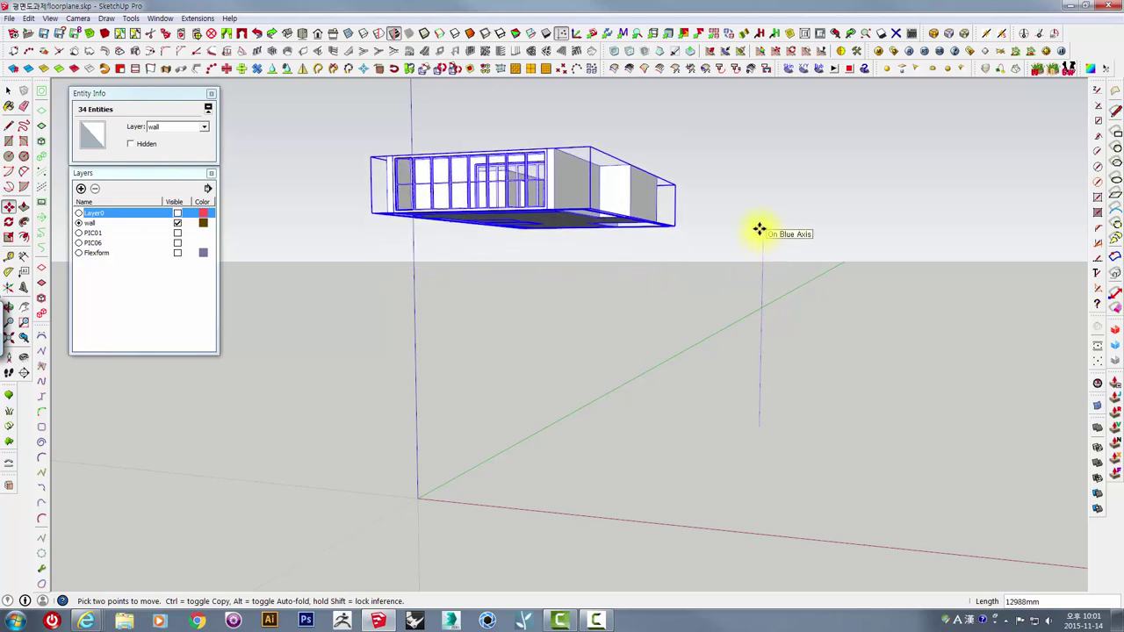
mouse_move(759, 230)
left_mouse_down()
mouse_move(636, 207)
mouse_move(787, 210)
mouse_move(765, 207)
left_mouse_up()
type("9000")
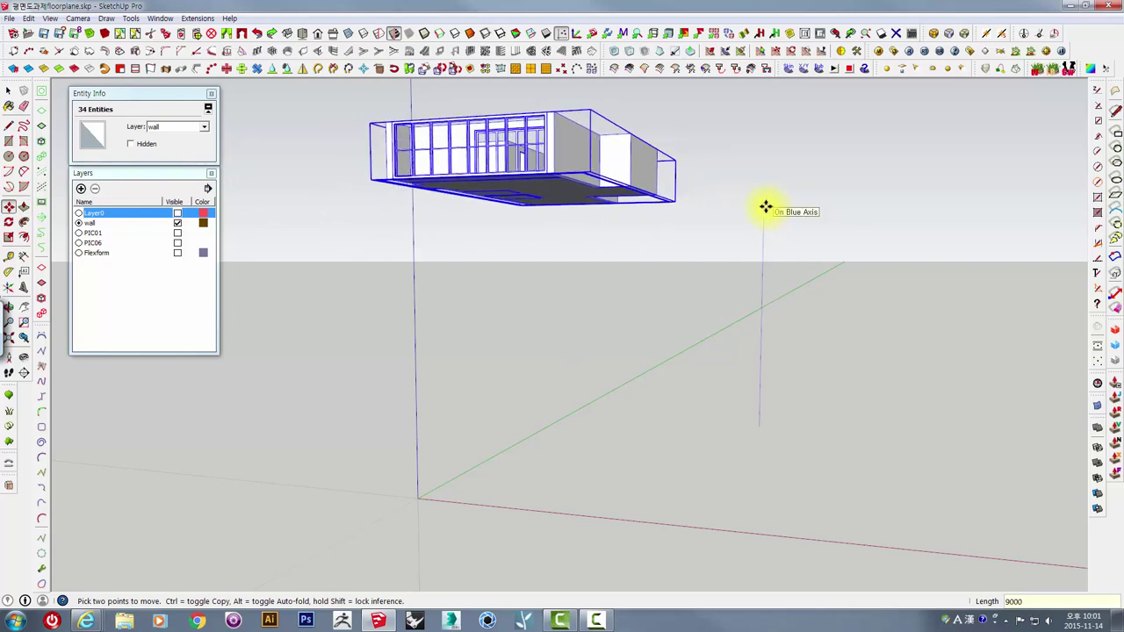
key("Return")
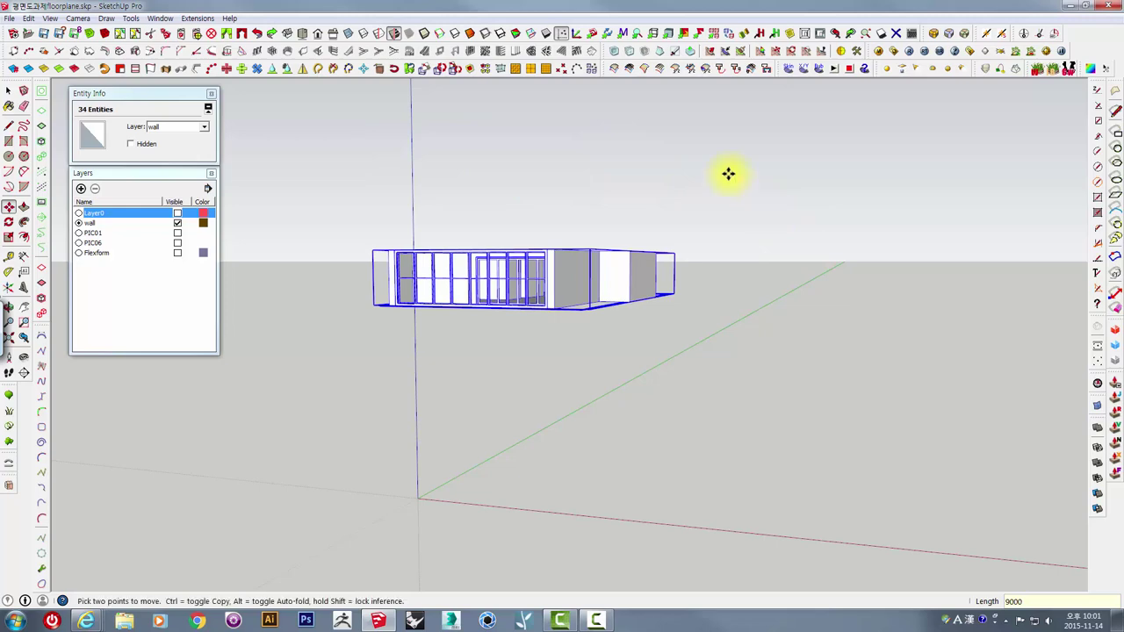
mouse_move(728, 173)
middle_mouse_down()
mouse_move(677, 351)
mouse_move(600, 419)
mouse_move(431, 276)
middle_mouse_up()
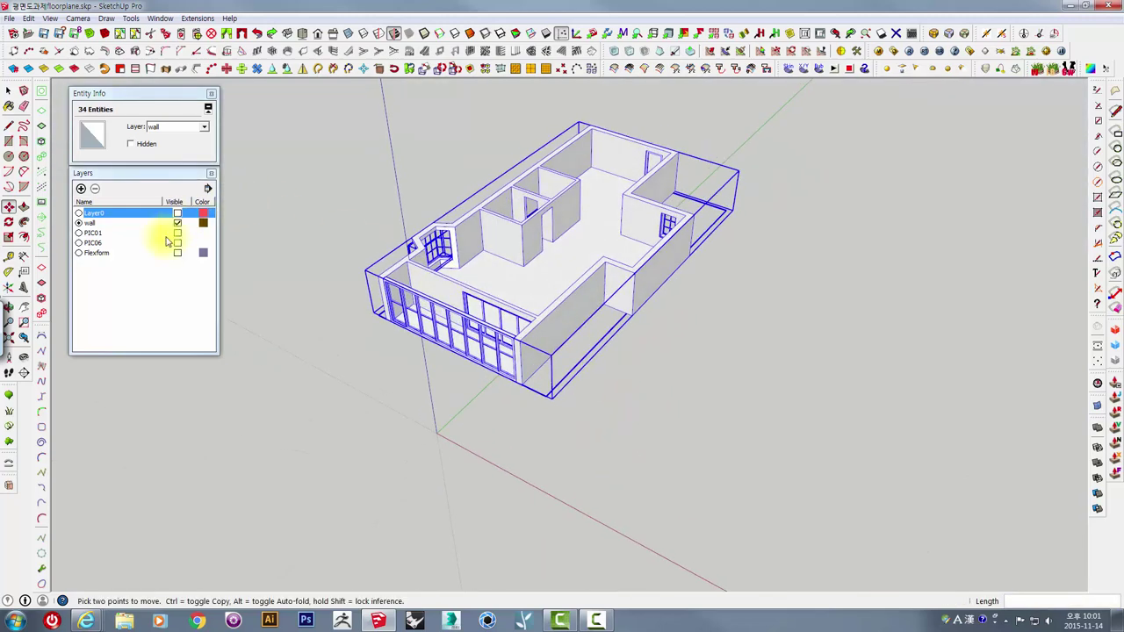
left_click(179, 216)
left_click(177, 232)
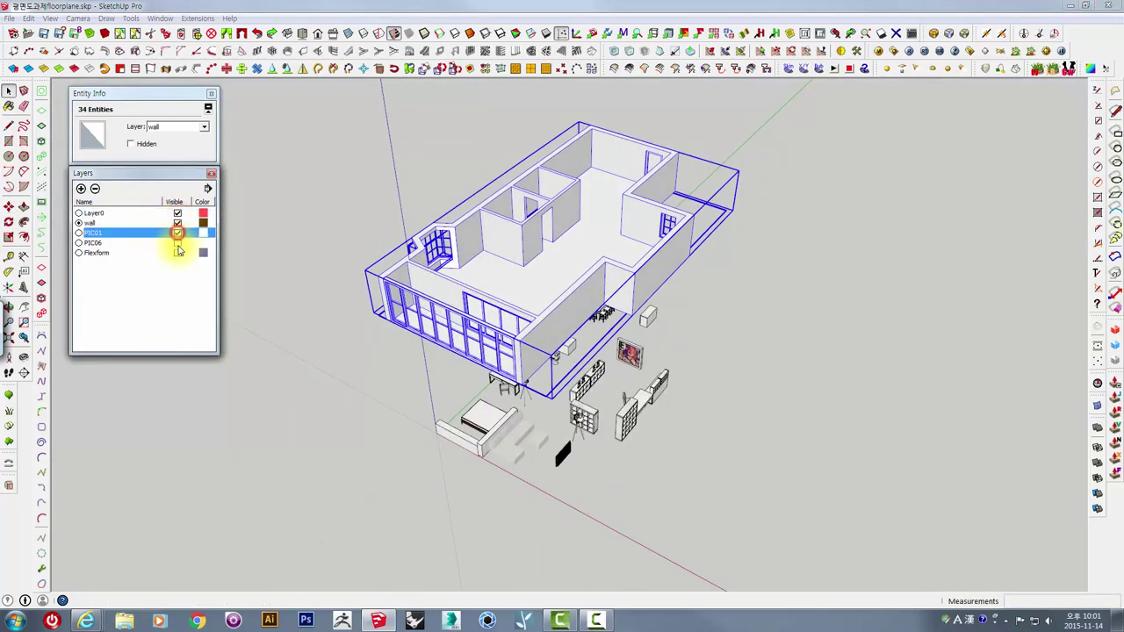
left_click(178, 242)
left_click(177, 252)
mouse_move(542, 317)
middle_mouse_down()
mouse_move(544, 326)
mouse_move(576, 221)
mouse_move(602, 359)
middle_mouse_up()
scroll(697, 343, "up", 3)
scroll(697, 344, "up", 2)
left_click(697, 339)
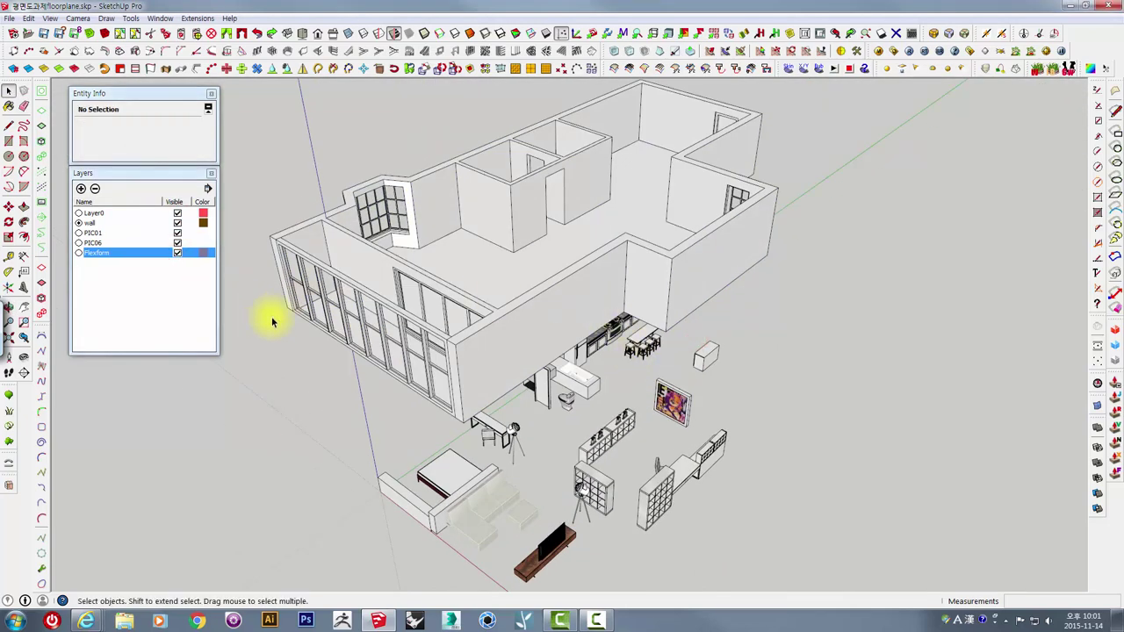
middle_click_drag(268, 313, 306, 251)
left_click(177, 214)
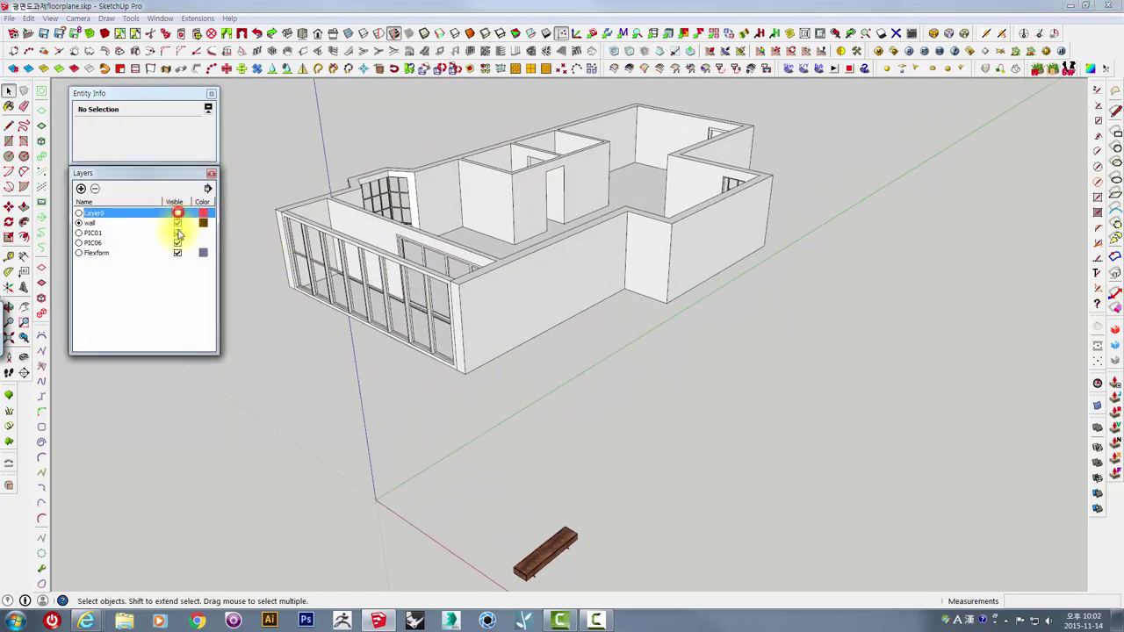
left_click(177, 233)
left_click(177, 252)
left_click(177, 242)
middle_click_drag(581, 344, 565, 391)
left_click(114, 223)
middle_click_drag(536, 272, 414, 298)
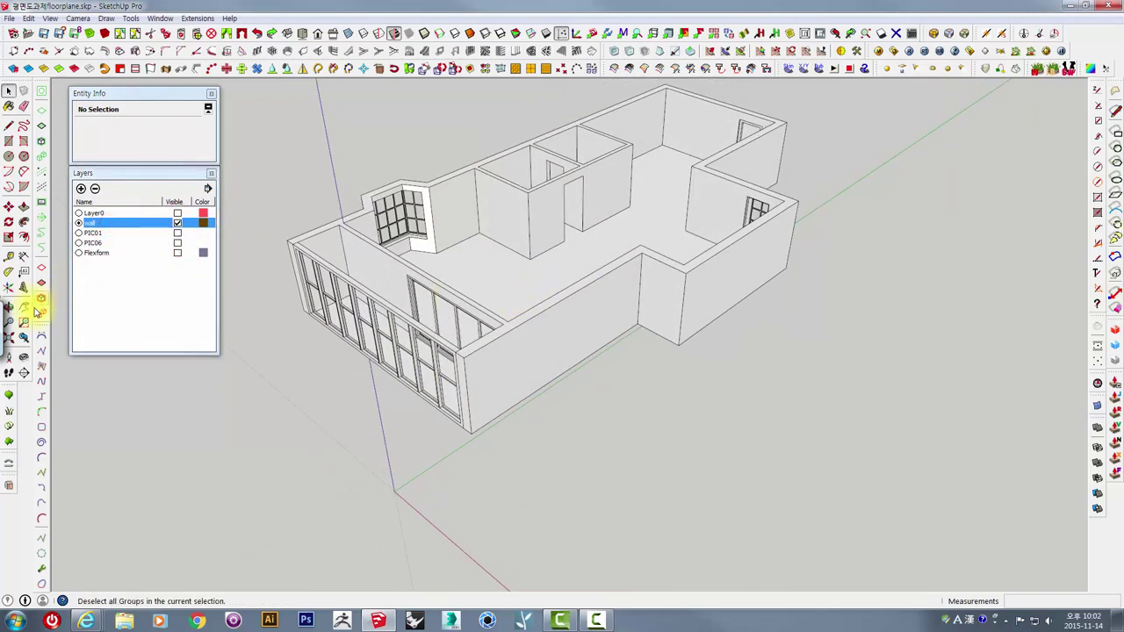
Step: Place a horizontal section plane on the floor and select it
left_click(24, 373)
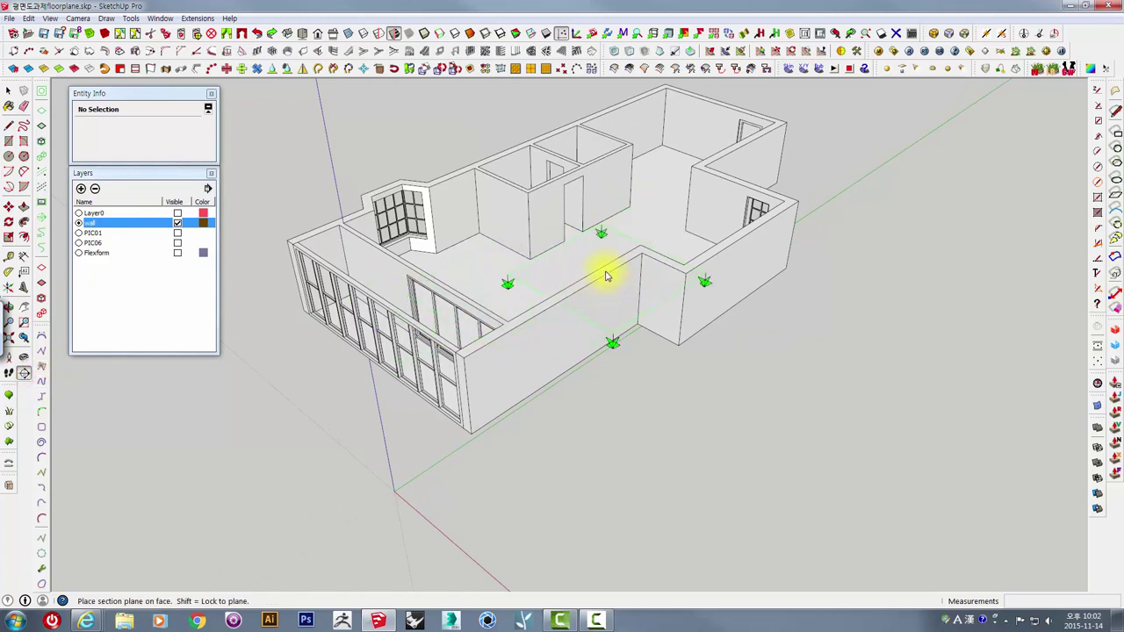
left_click(509, 288)
left_click_drag(961, 328, 873, 136)
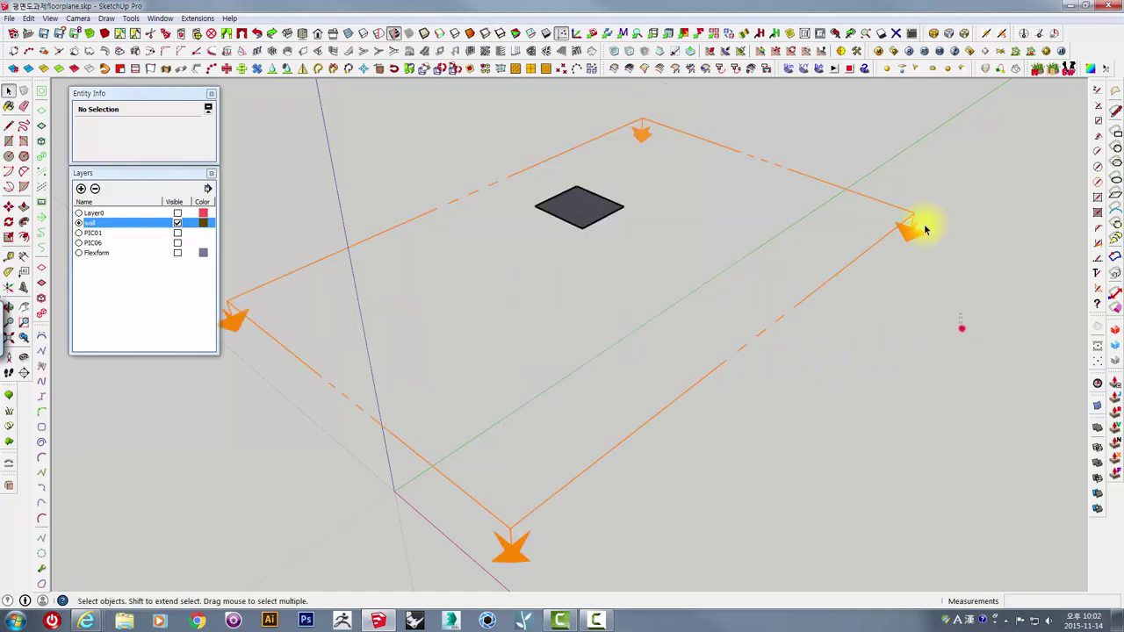
mouse_move(865, 220)
middle_mouse_down()
mouse_move(853, 251)
mouse_move(769, 336)
mouse_move(773, 318)
middle_mouse_up()
Step: Start moving the section plane upward, then cancel the move and view the cut from above
key("m")
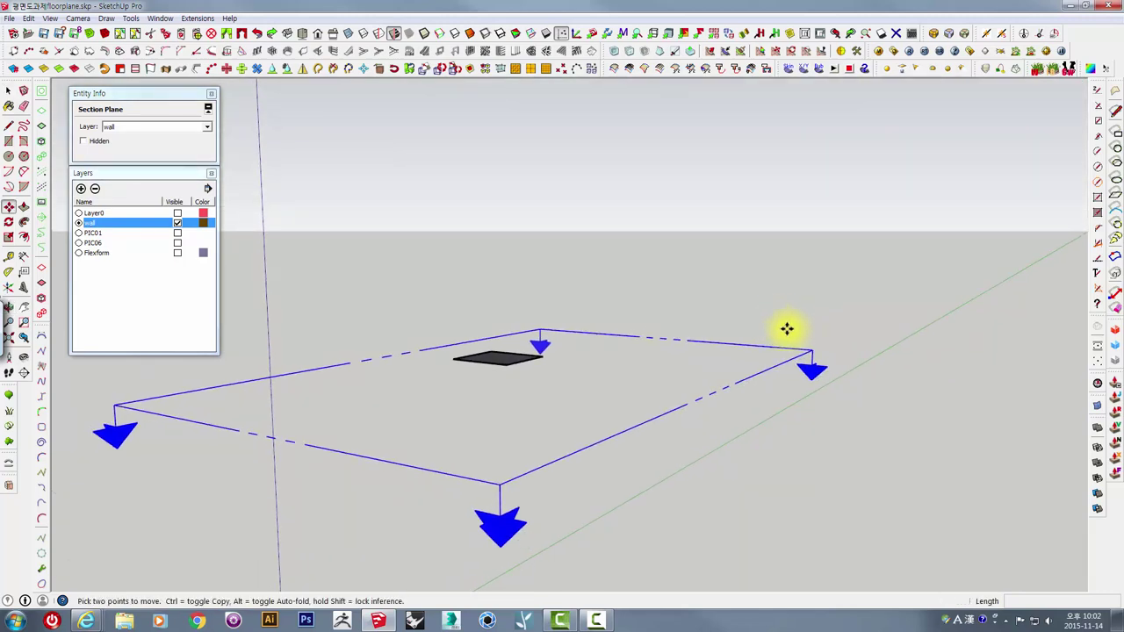
left_click(878, 422)
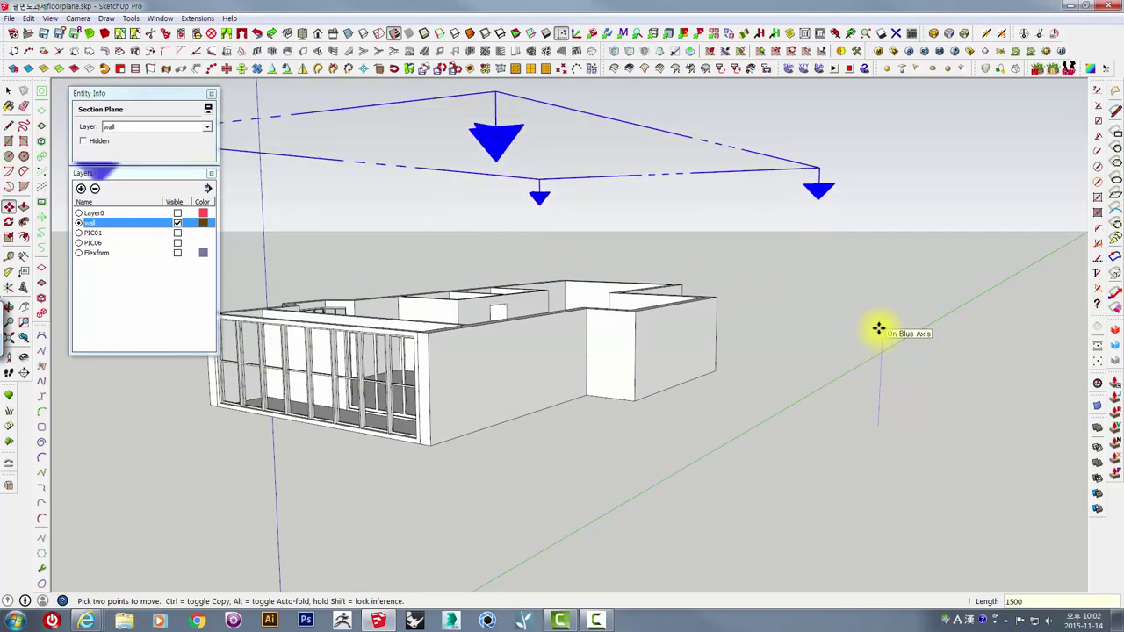
key("Escape")
mouse_move(848, 336)
middle_mouse_down()
mouse_move(580, 501)
mouse_move(669, 389)
mouse_move(712, 311)
mouse_move(725, 182)
middle_mouse_up()
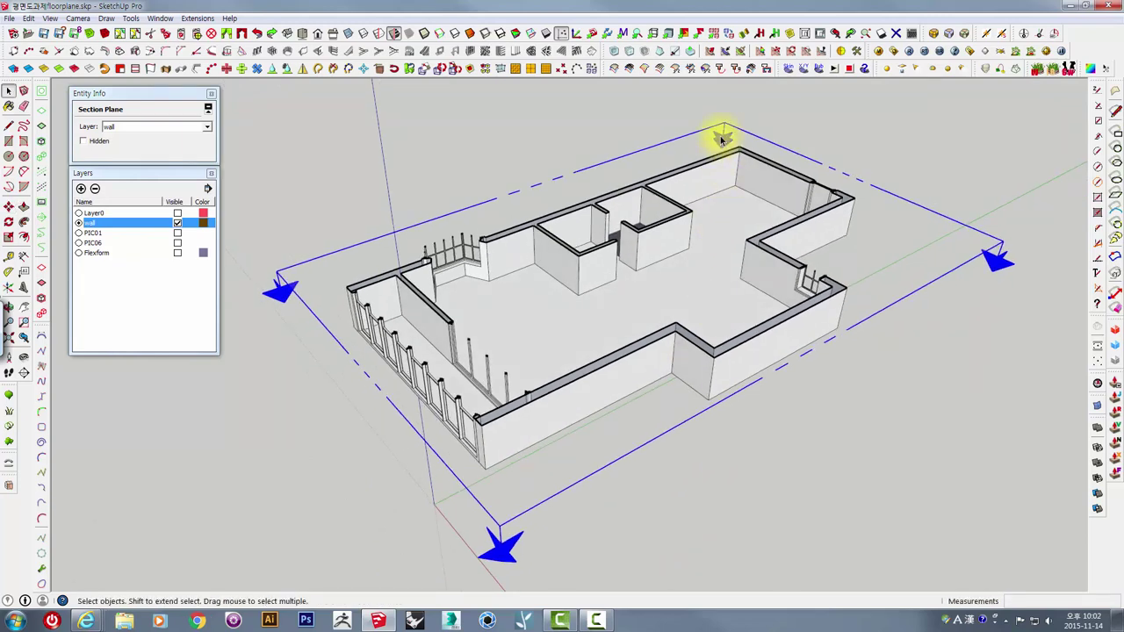
Step: Add a Gray section-cut face on layer SCUT-7506152 with Lock set to No
right_click(721, 138)
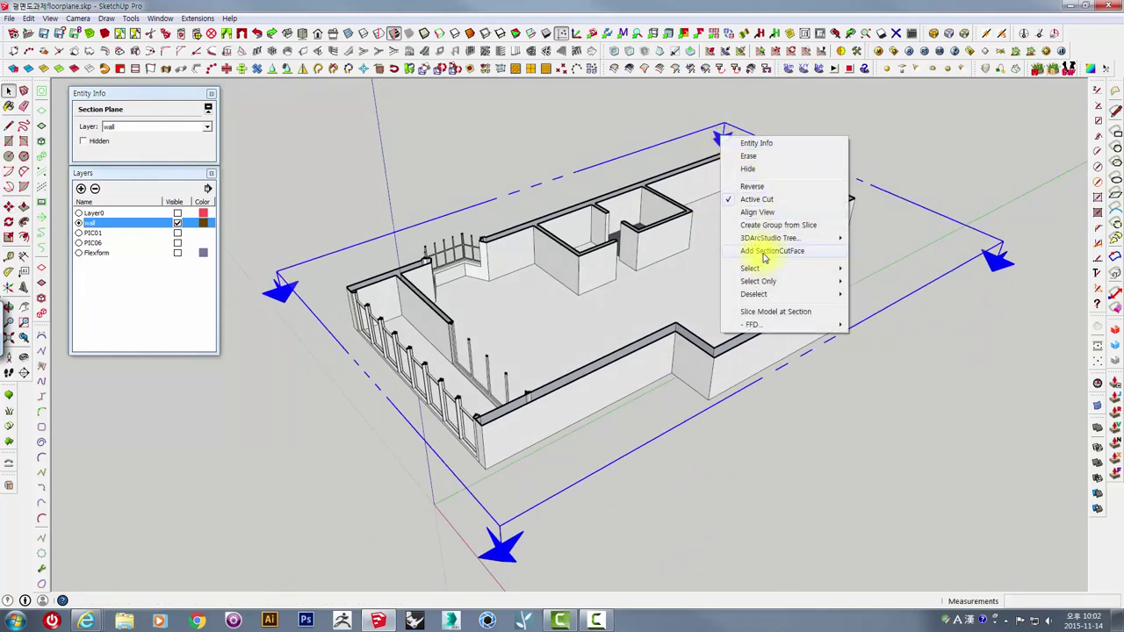
left_click(766, 253)
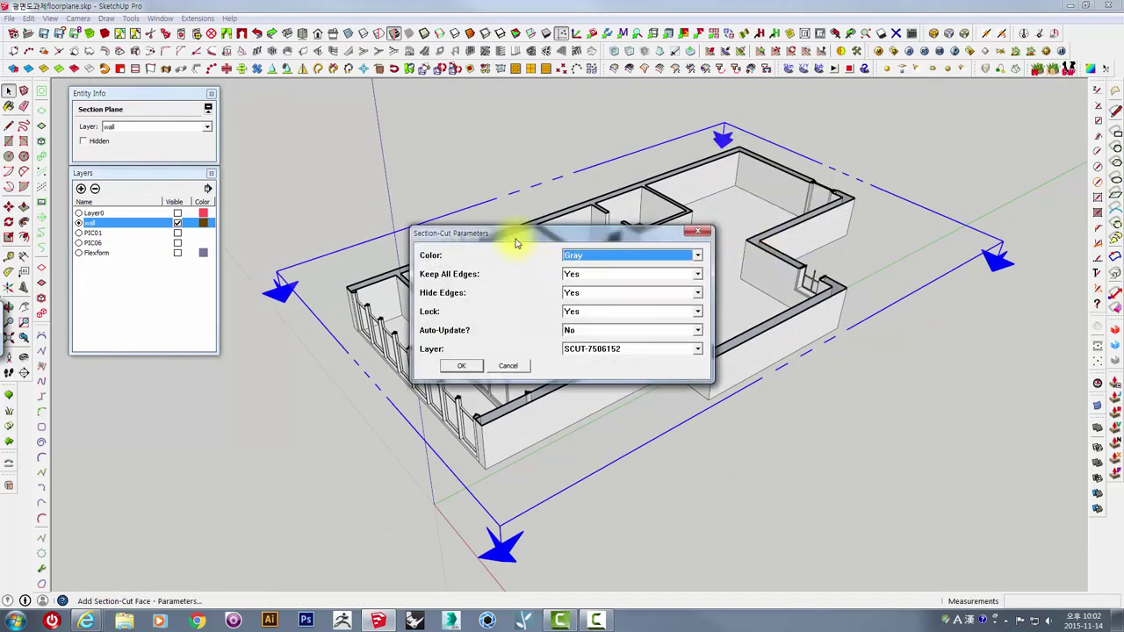
left_click_drag(516, 242, 408, 170)
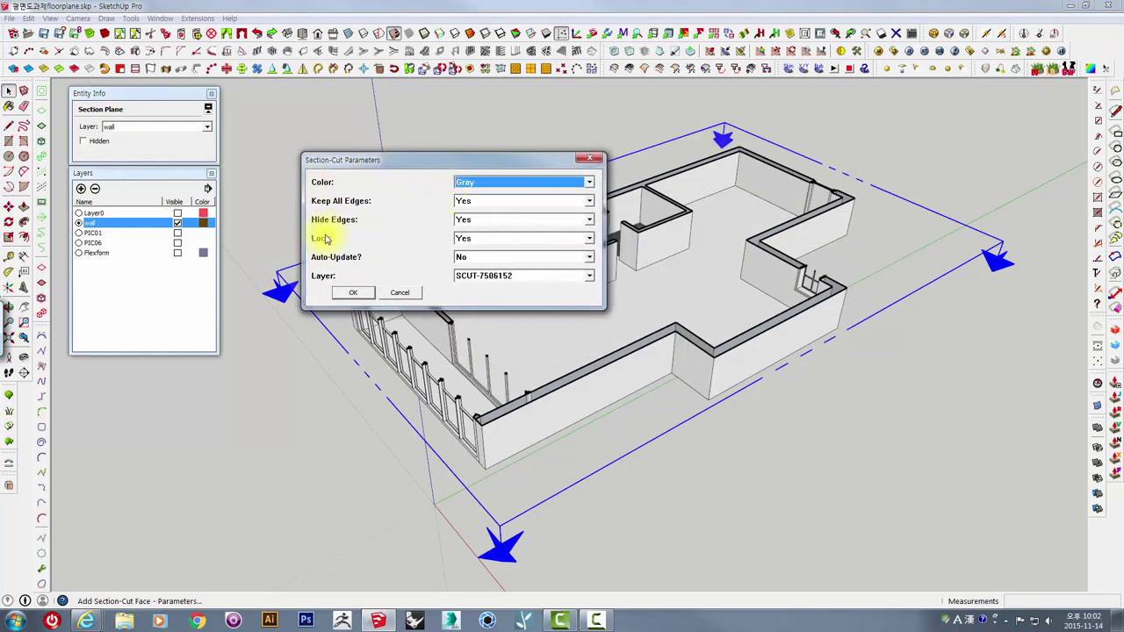
left_click(461, 238)
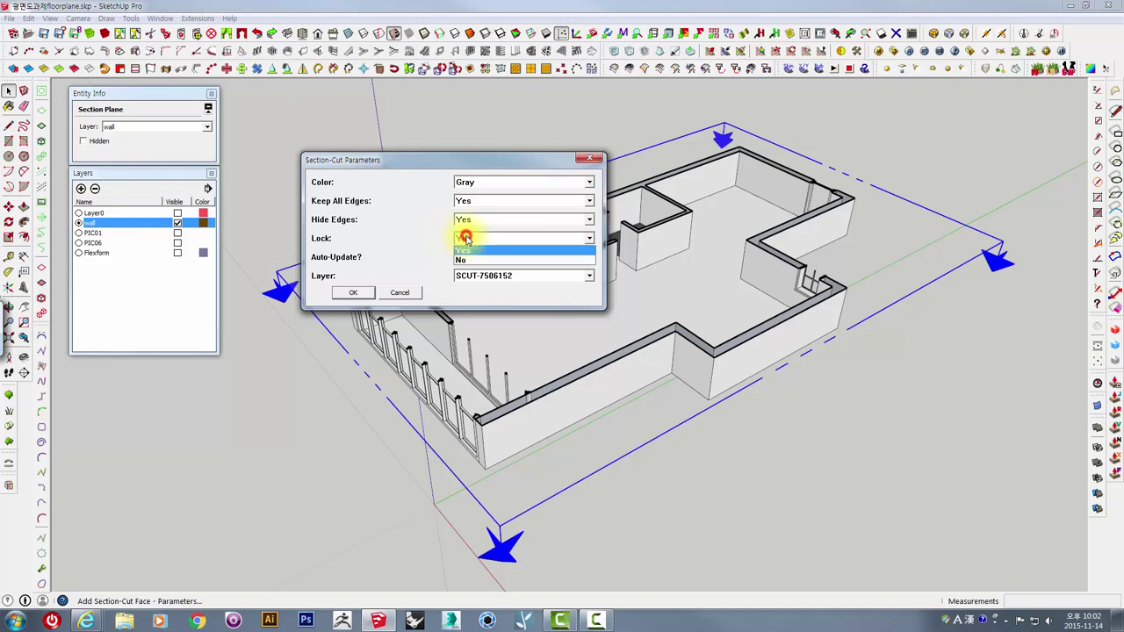
left_click(462, 257)
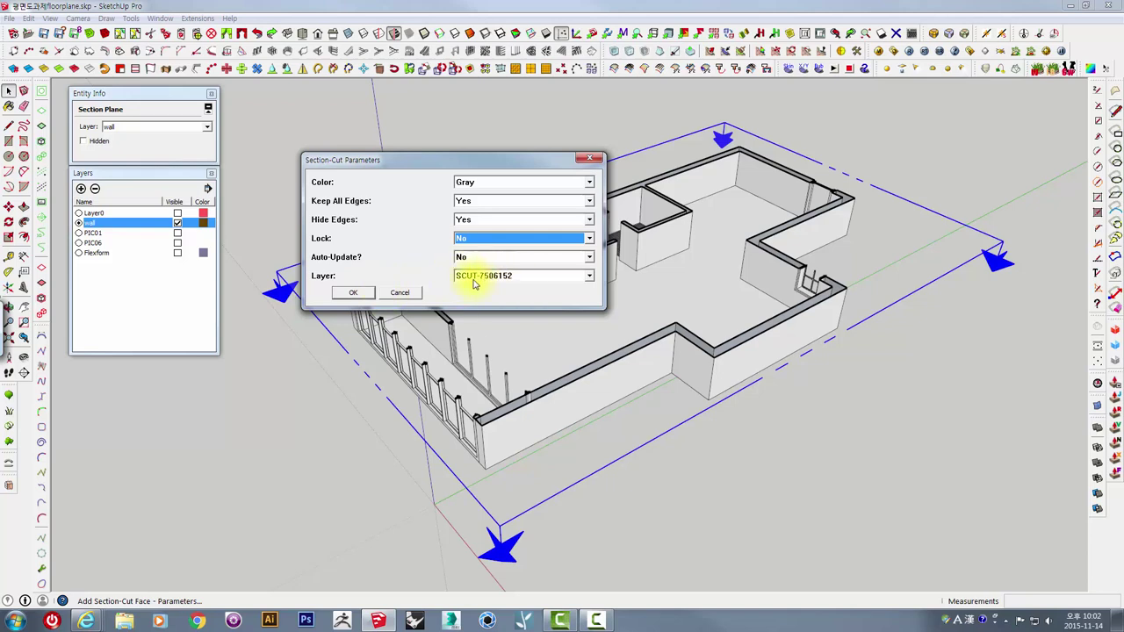
left_click(355, 291)
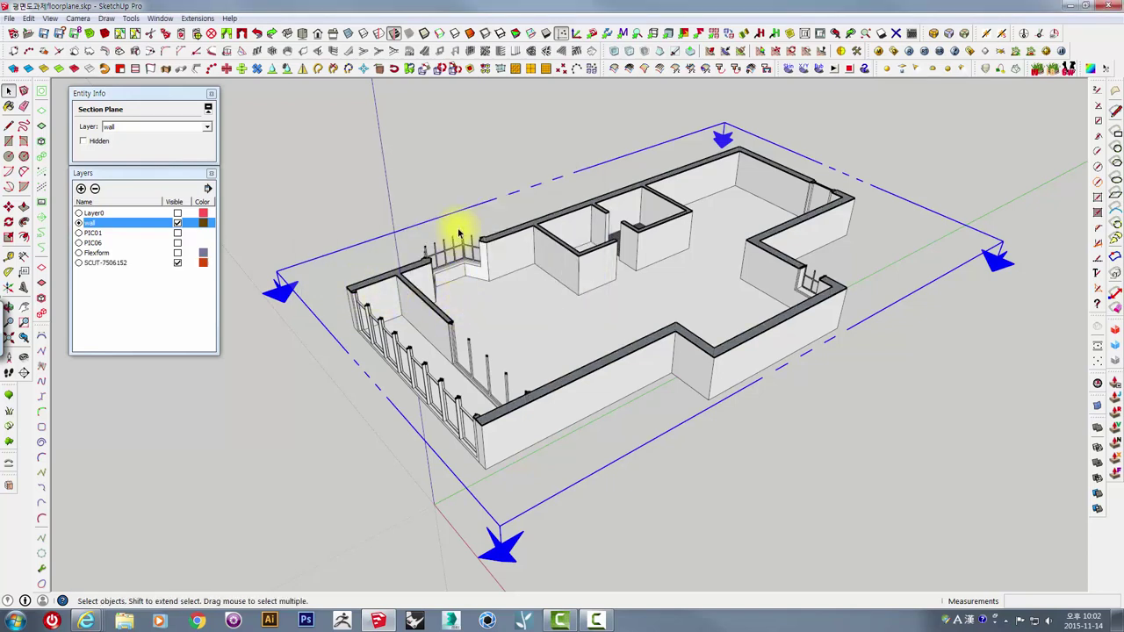
Step: Inspect the railing corner from several angles, then delete the section plane
middle_click_drag(459, 233, 534, 372)
scroll(463, 181, "up", 3)
scroll(426, 287, "up", 3)
mouse_move(426, 287)
middle_mouse_down()
mouse_move(402, 251)
mouse_move(582, 253)
middle_mouse_up()
scroll(384, 318, "down", 2)
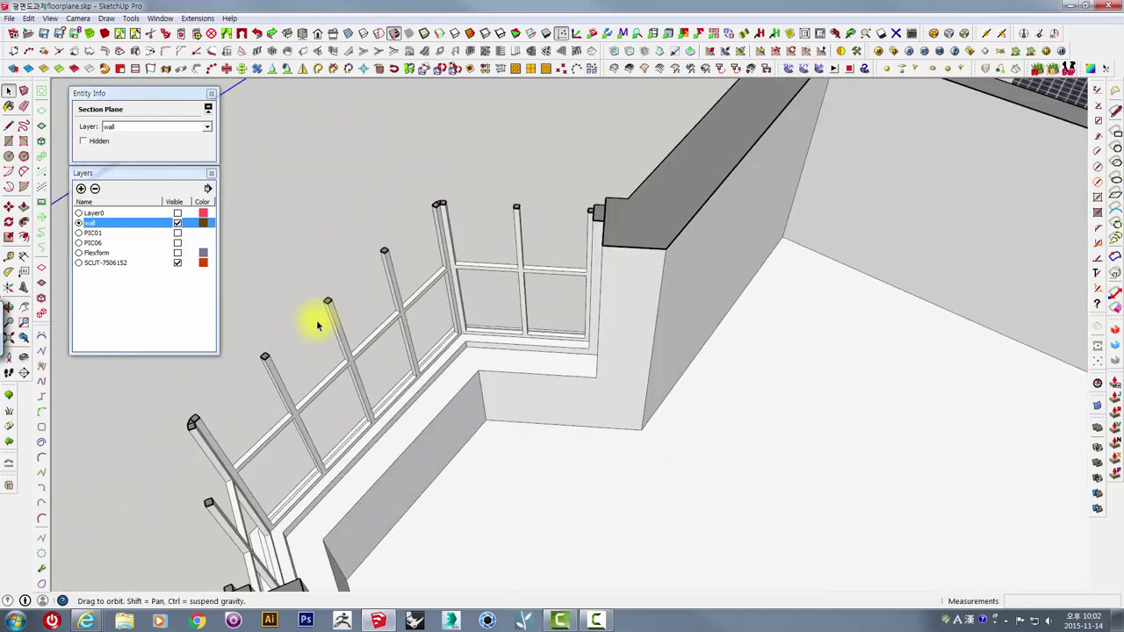
scroll(358, 311, "down", 3)
scroll(359, 296, "down", 3)
scroll(358, 296, "down", 2)
scroll(703, 251, "up", 3)
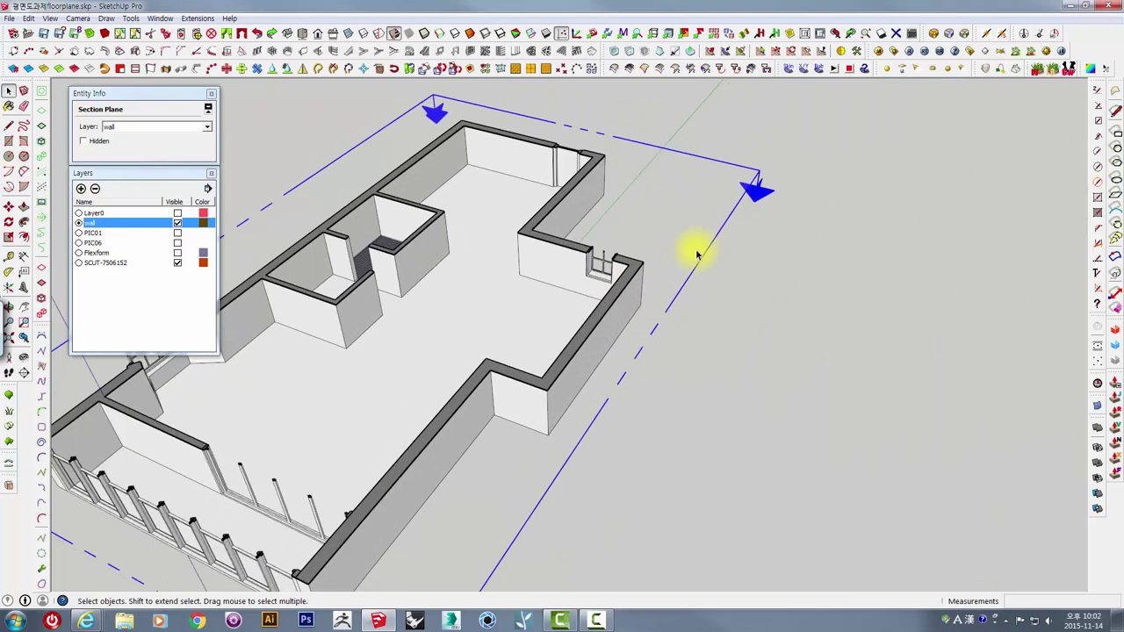
middle_click_drag(704, 167, 682, 150)
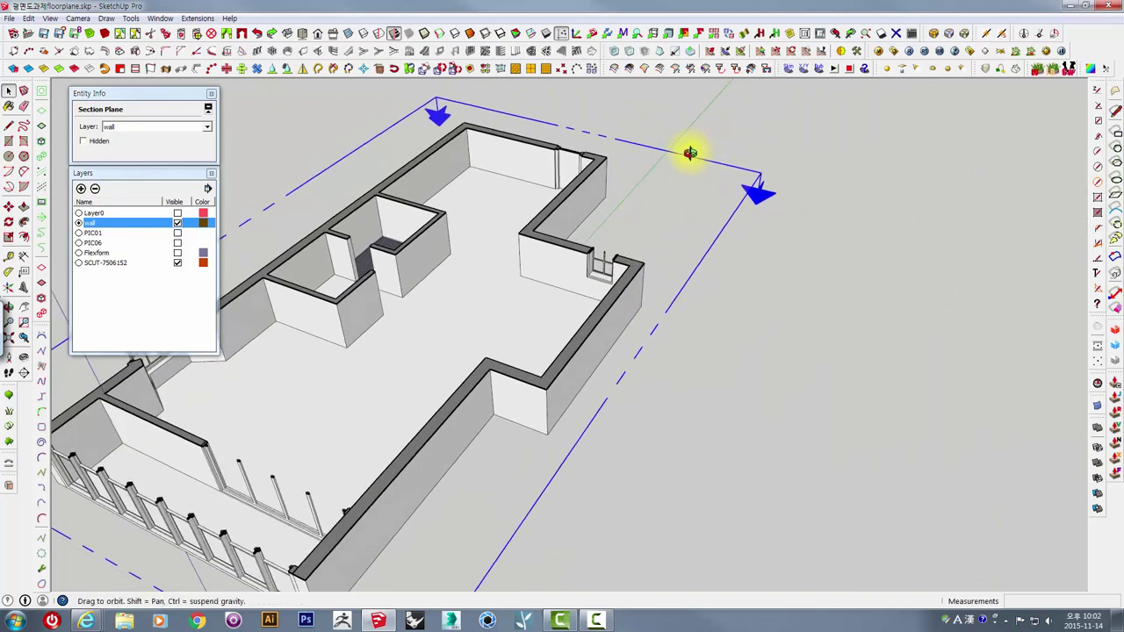
key("Delete")
mouse_move(564, 213)
middle_mouse_down()
mouse_move(641, 225)
mouse_move(556, 251)
mouse_move(571, 256)
mouse_move(456, 169)
mouse_move(378, 162)
middle_mouse_up()
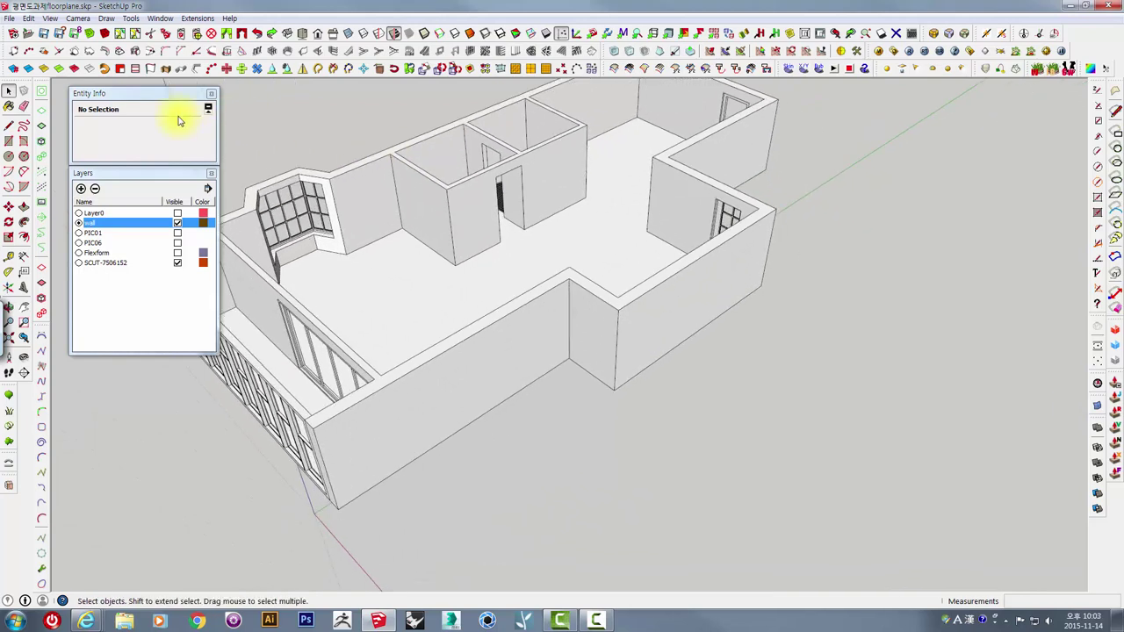
Step: Run a V-Ray test render of the current view and close its windows
left_click(895, 52)
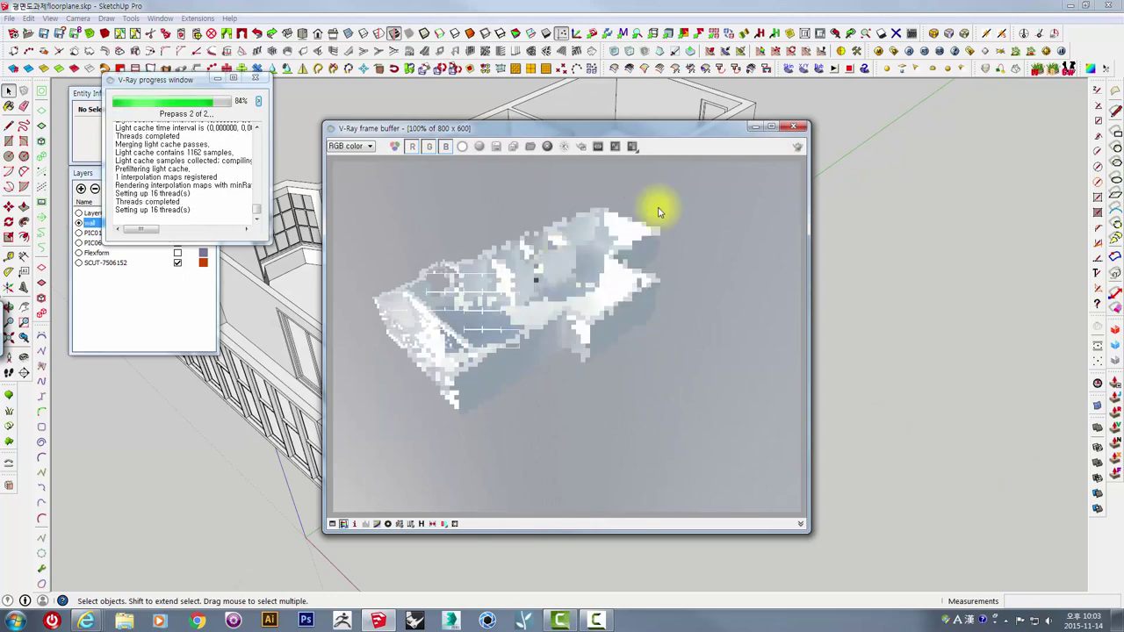
left_click(797, 126)
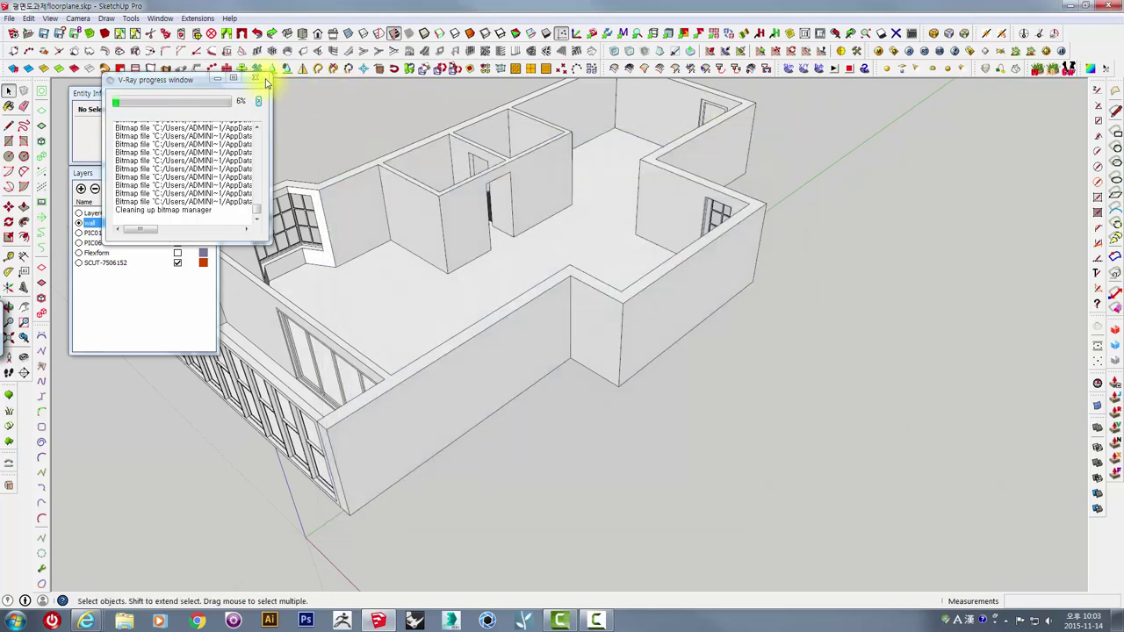
left_click(255, 77)
left_click(328, 130)
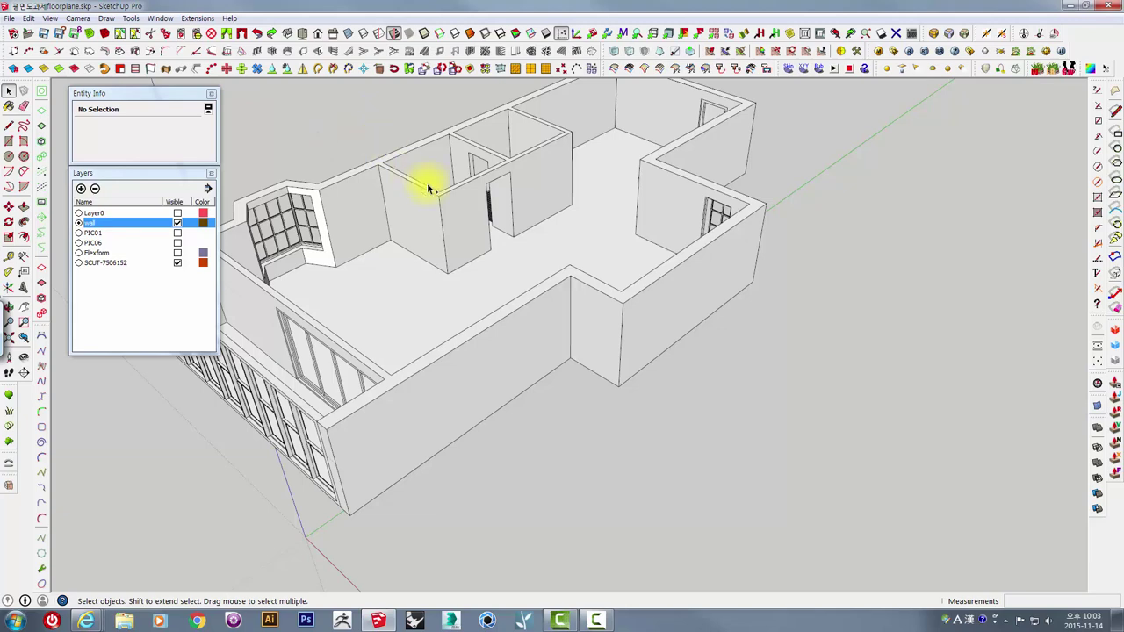
Step: Restore the deleted section plane with Ctrl+Z, re-render in V-Ray, and select the plane
key("ctrl+z")
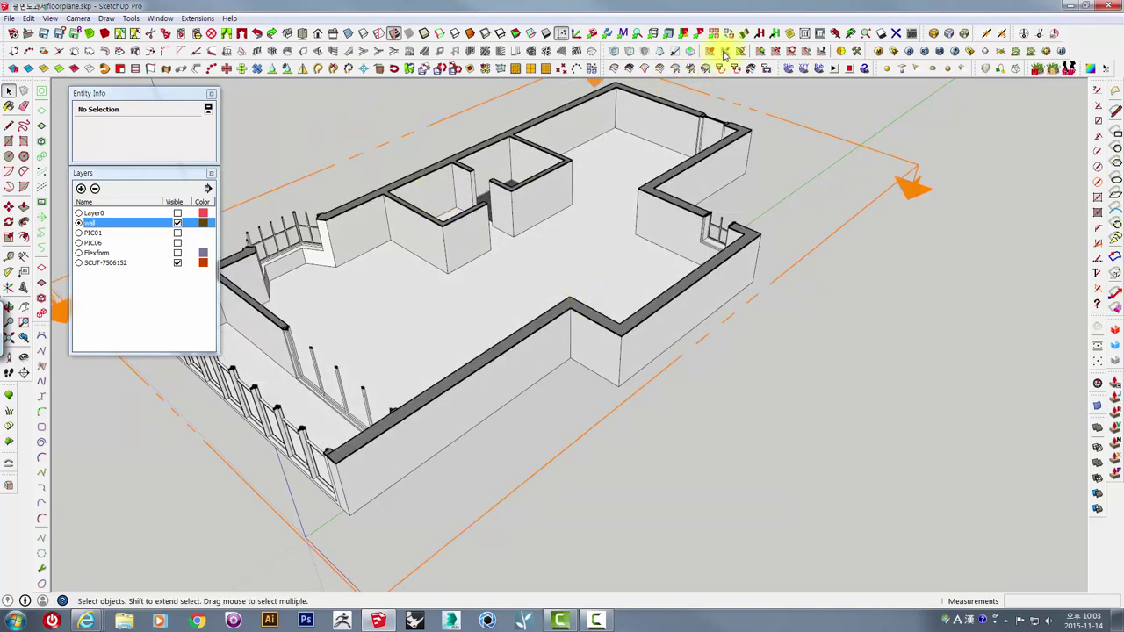
left_click(897, 54)
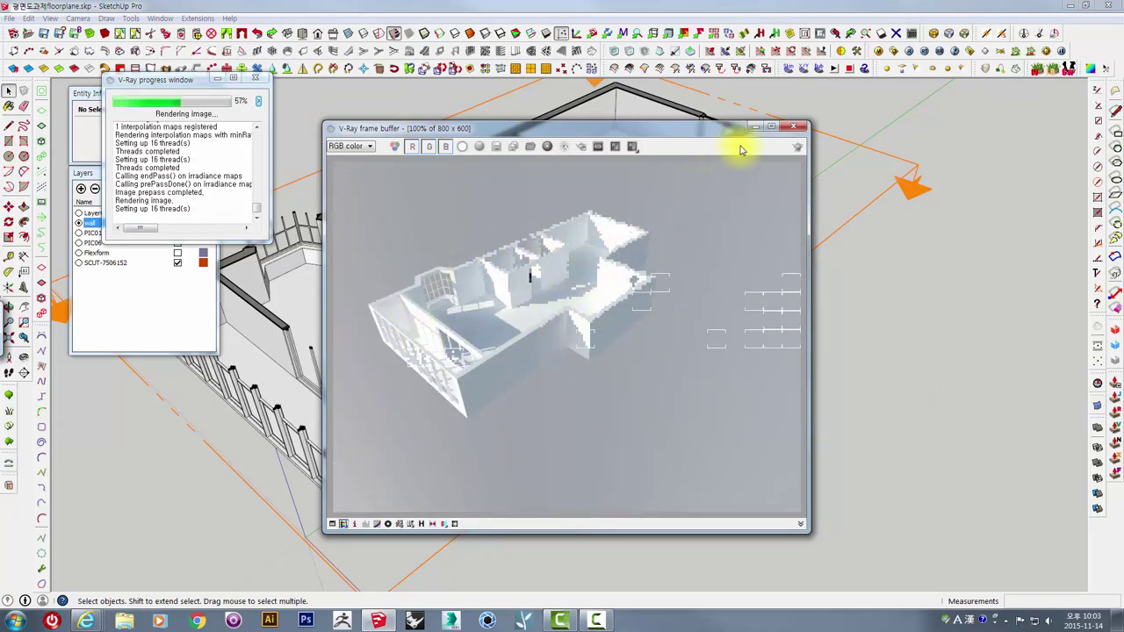
left_click(792, 130)
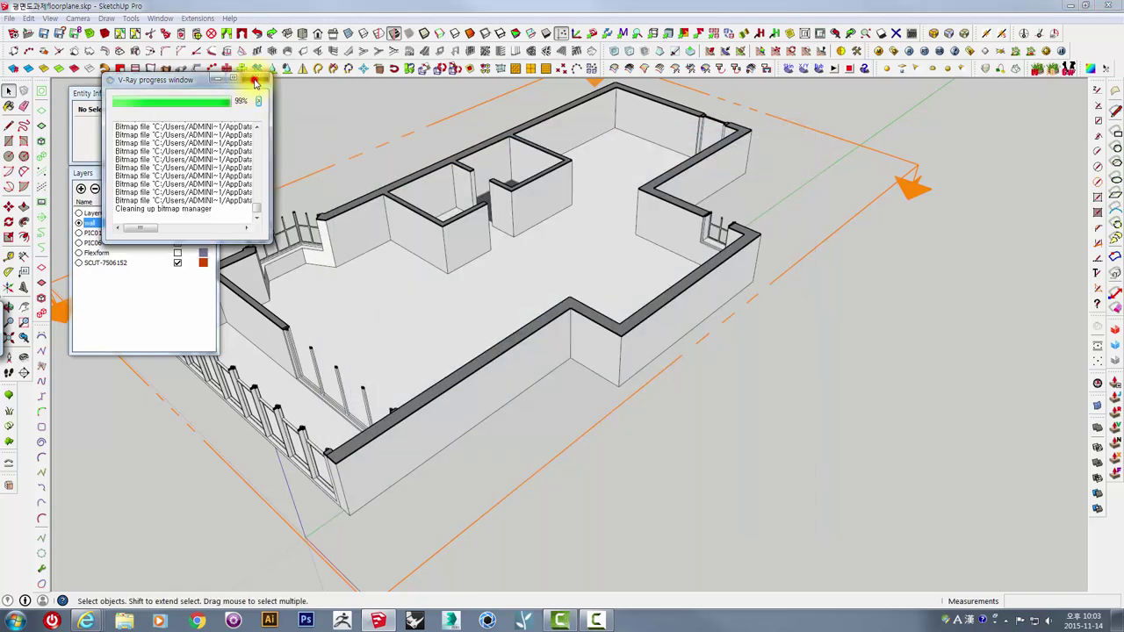
left_click(254, 77)
mouse_move(909, 240)
left_mouse_down()
mouse_move(849, 131)
mouse_move(755, 167)
left_mouse_up()
Step: Slice the model at the section plane and inspect the cut floor plan
right_click(757, 169)
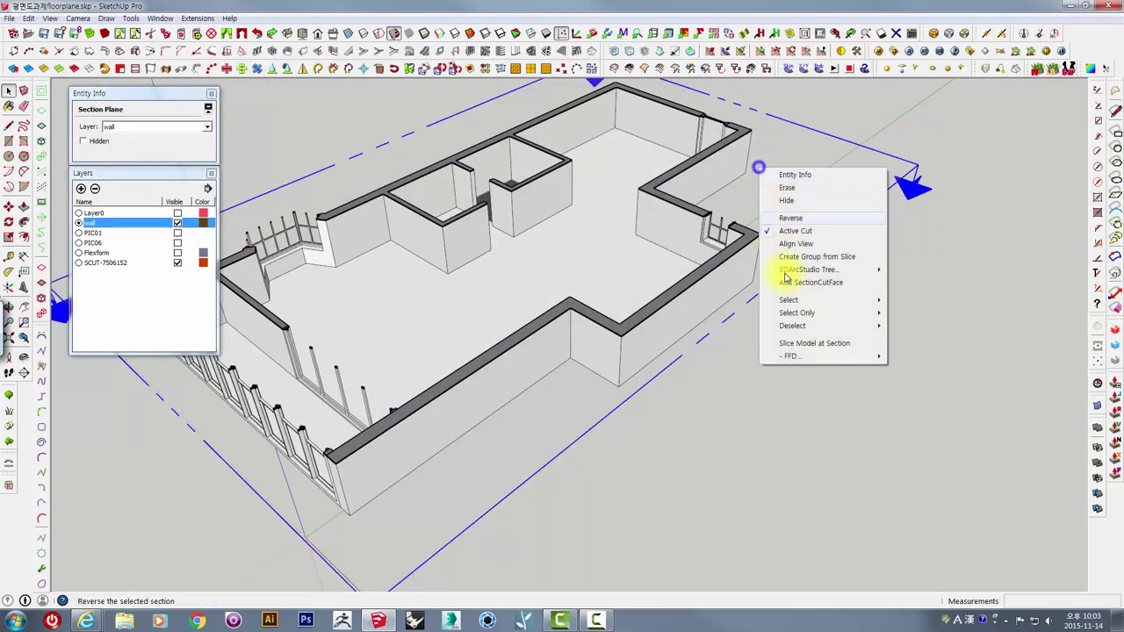
left_click(790, 343)
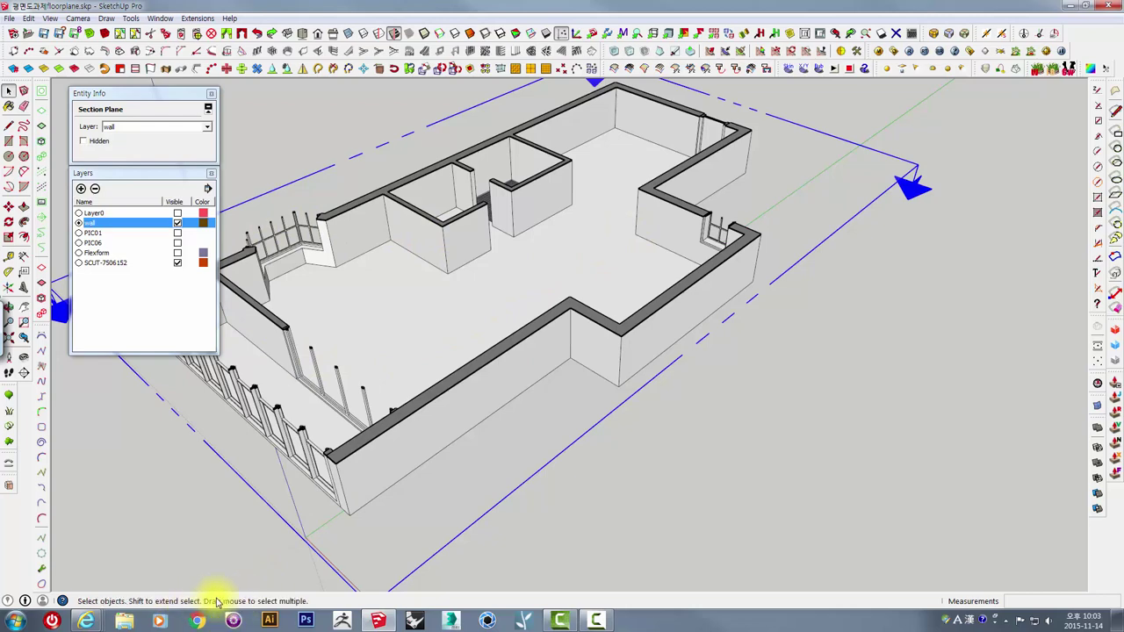
mouse_move(447, 395)
middle_mouse_down()
mouse_move(519, 338)
mouse_move(609, 371)
mouse_move(692, 299)
mouse_move(687, 284)
mouse_move(817, 281)
middle_mouse_up()
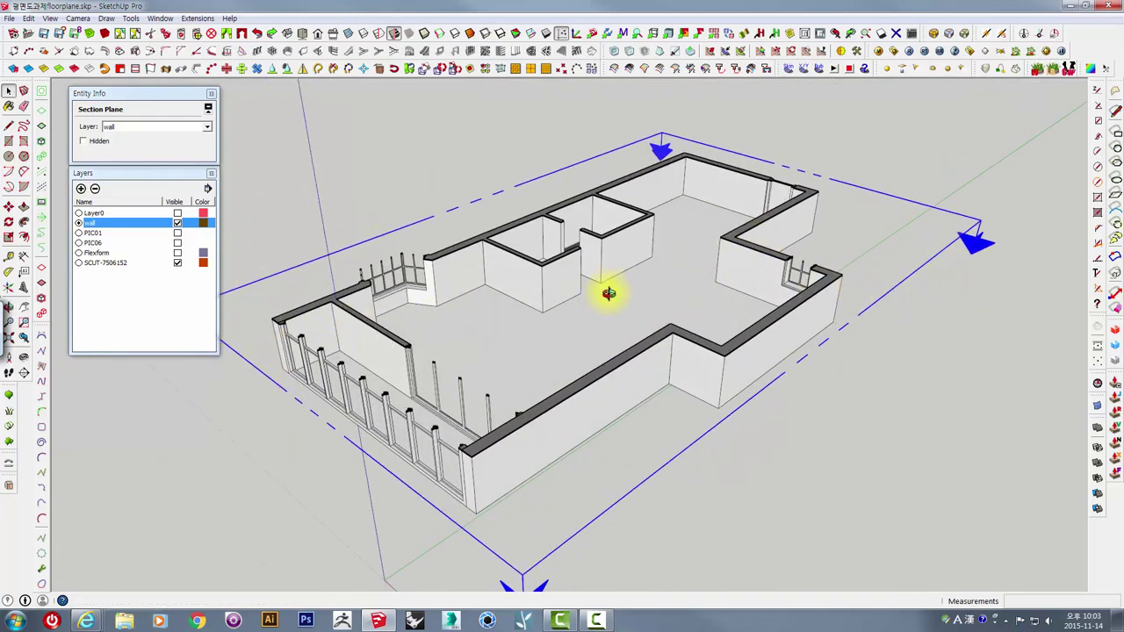
mouse_move(606, 293)
middle_mouse_down()
mouse_move(602, 321)
mouse_move(702, 281)
mouse_move(872, 263)
mouse_move(974, 216)
mouse_move(609, 376)
middle_mouse_up()
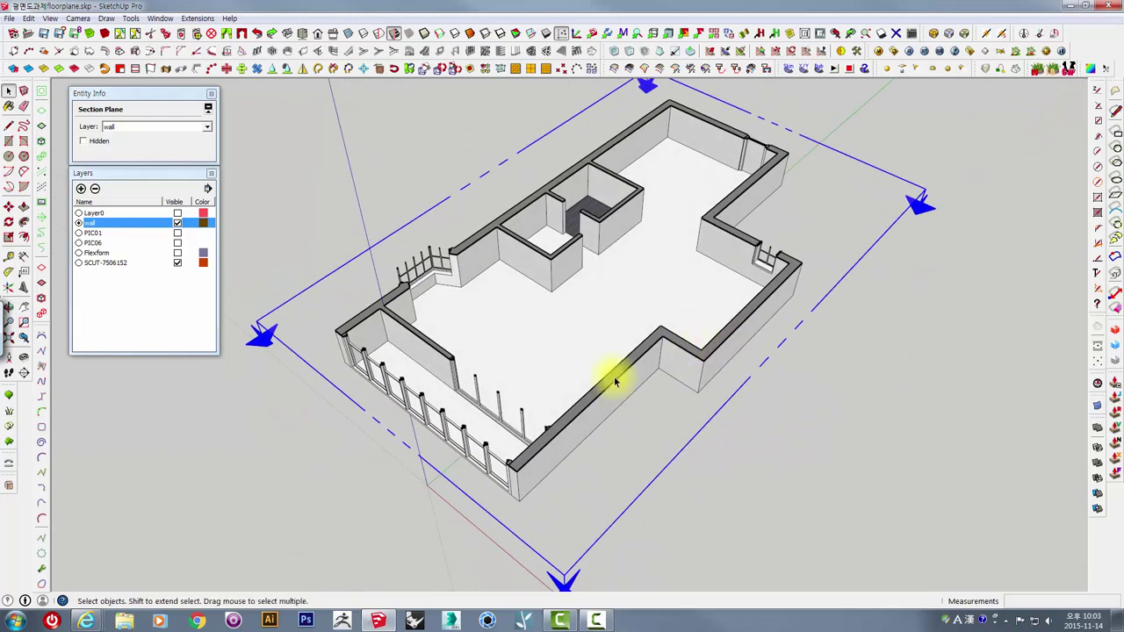
Step: Dismiss the stray recent-files list and select the section plane
right_click(377, 621)
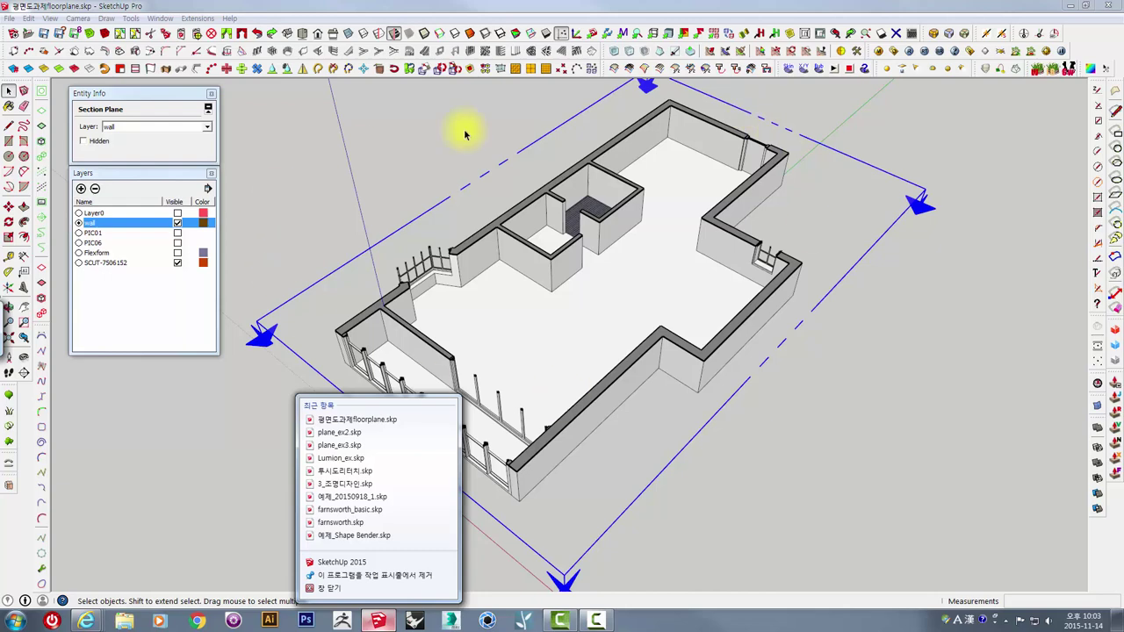
left_click(296, 152)
middle_click_drag(451, 271, 372, 289)
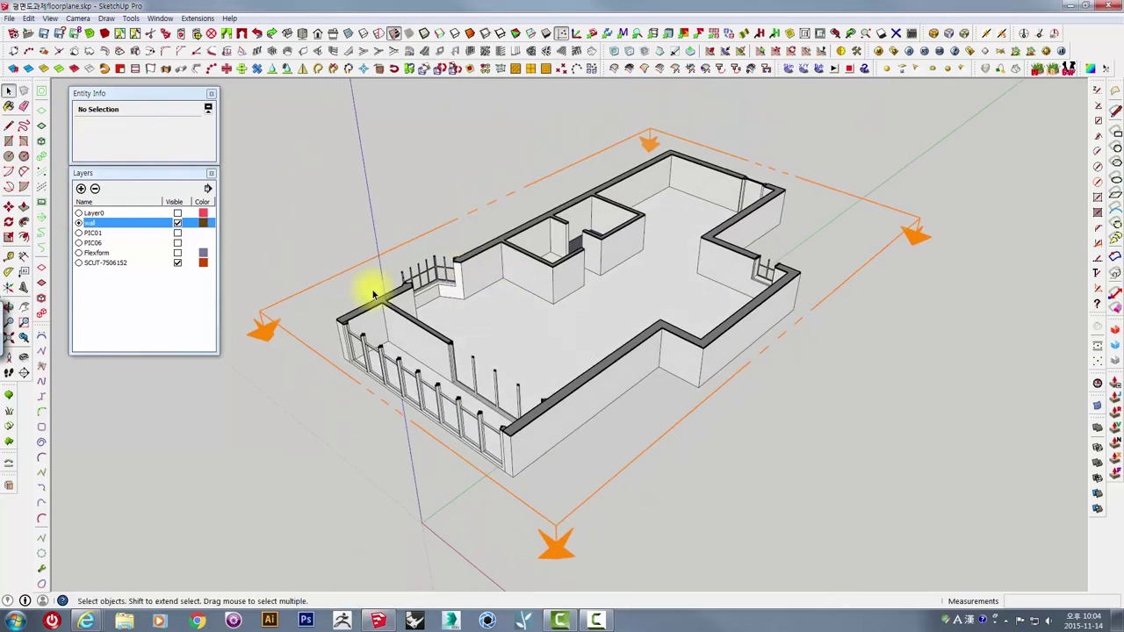
middle_click_drag(557, 281, 695, 226)
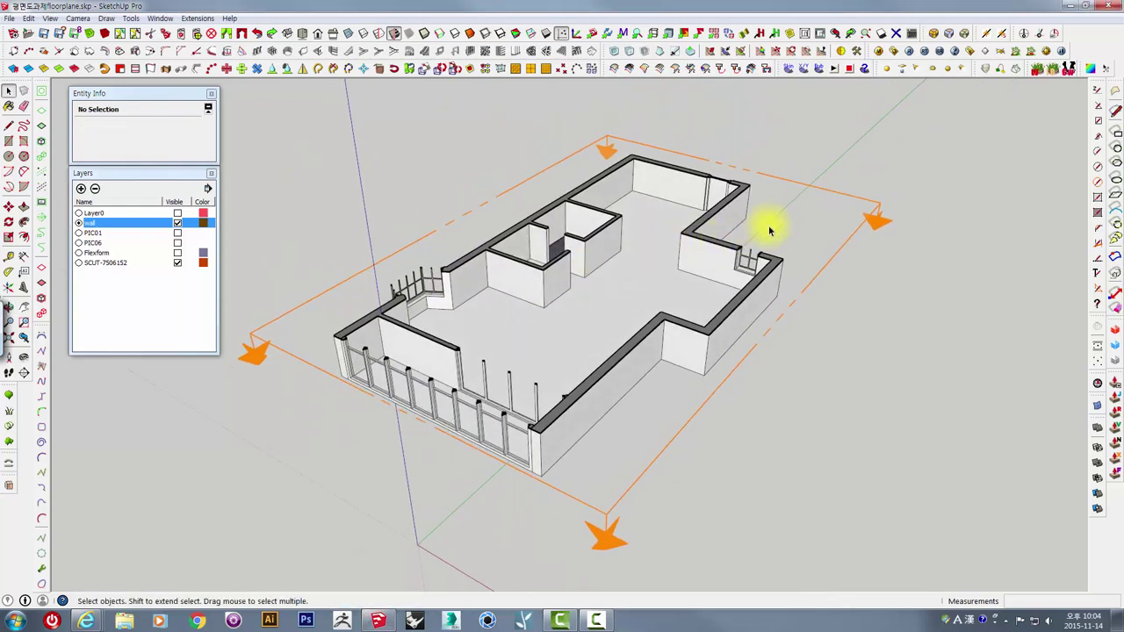
left_click(854, 189)
key("Delete")
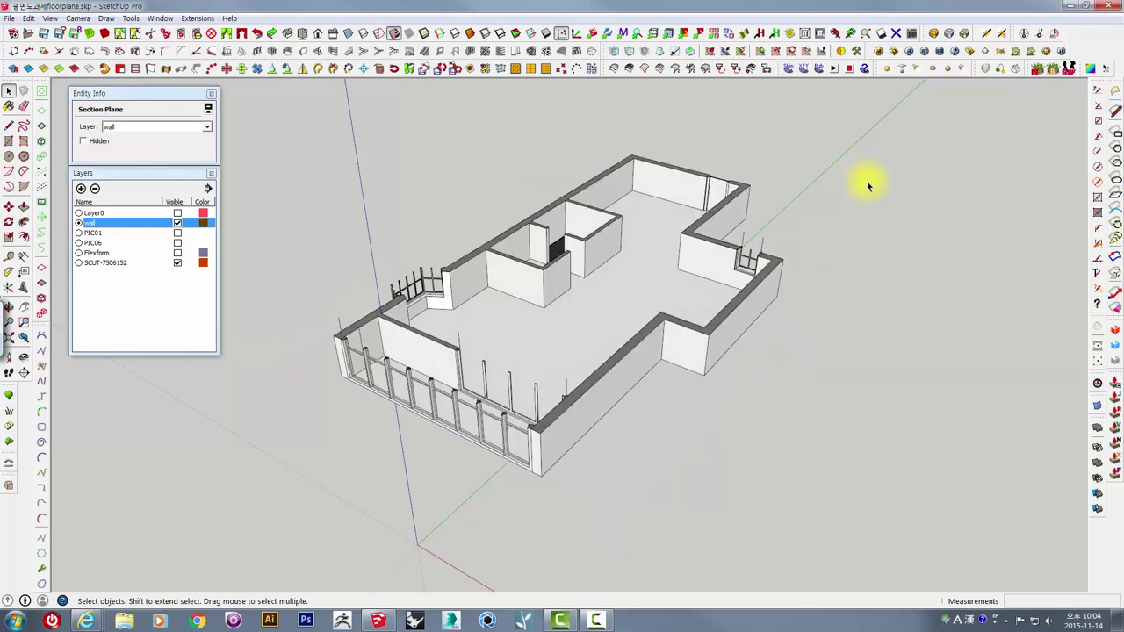
mouse_move(863, 181)
middle_mouse_down()
mouse_move(782, 253)
mouse_move(870, 170)
middle_mouse_up()
scroll(597, 367, "up", 3)
scroll(609, 381, "up", 2)
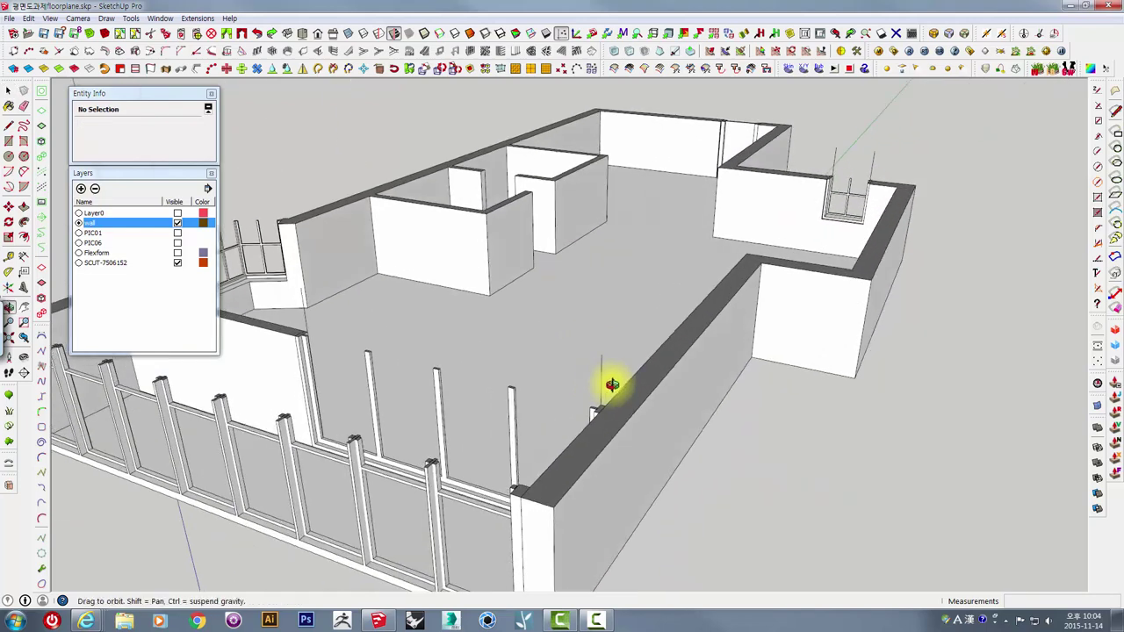
scroll(703, 389, "up", 2)
scroll(703, 389, "up", 1)
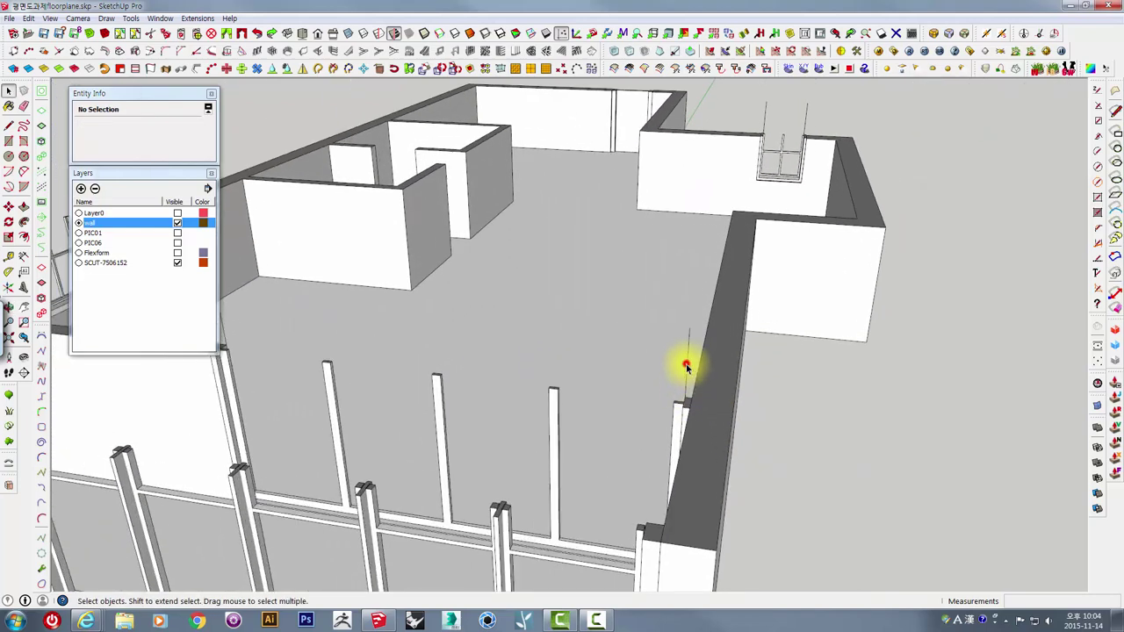
left_click(687, 365)
scroll(688, 365, "down", 4)
middle_click_drag(760, 268, 720, 226)
scroll(720, 226, "down", 2)
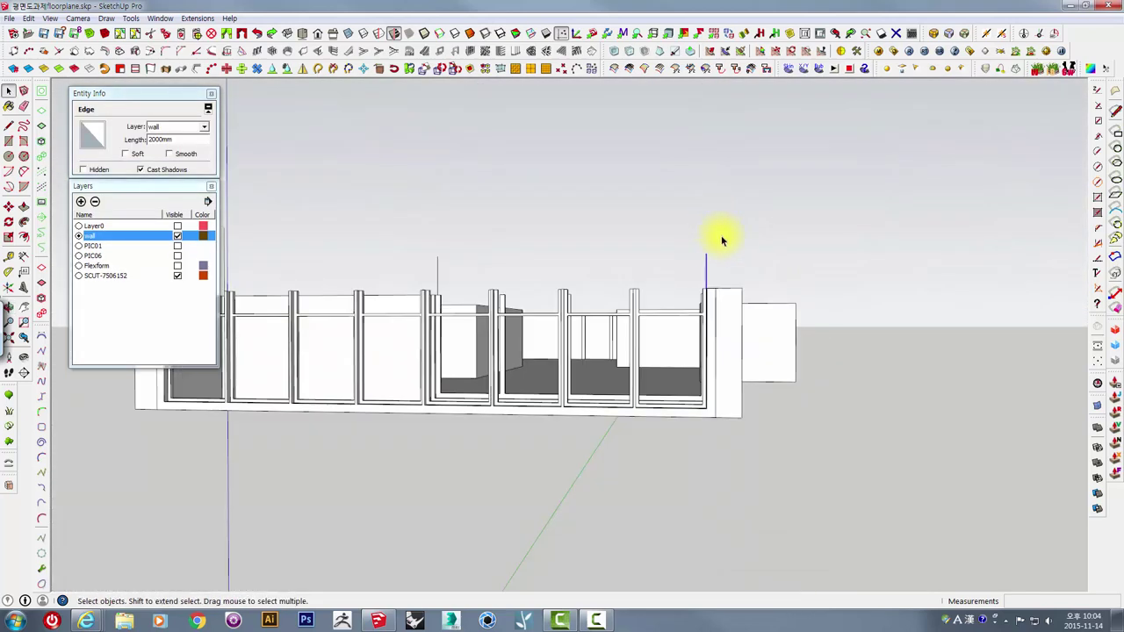
scroll(744, 338, "down", 2)
middle_click_drag(745, 338, 745, 318)
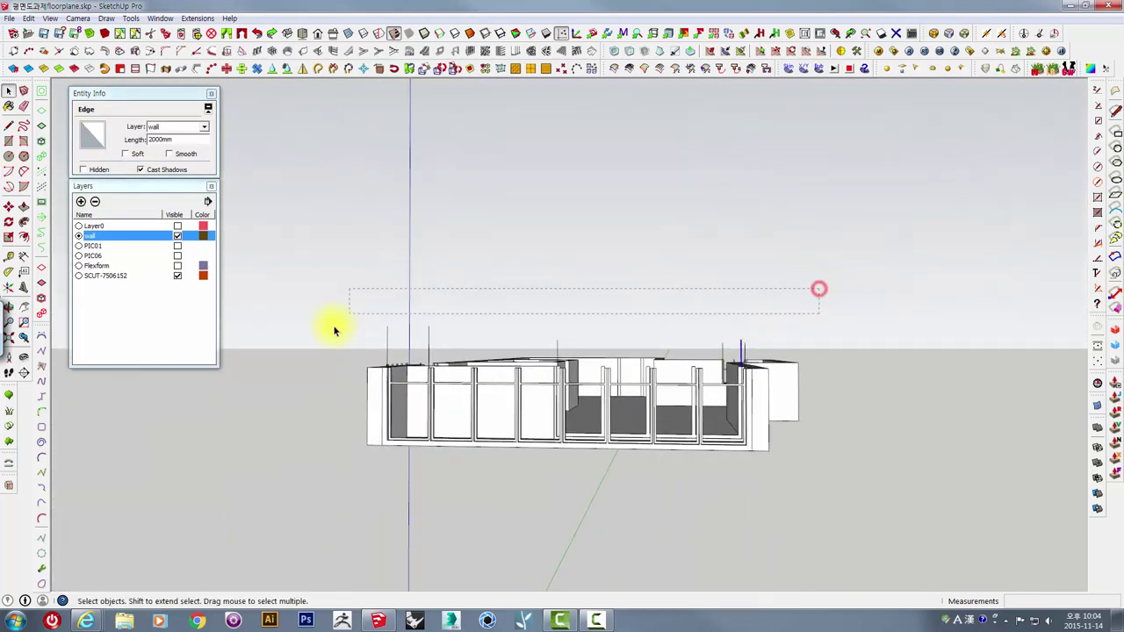
left_click_drag(818, 289, 333, 330)
middle_click_drag(401, 339, 602, 359)
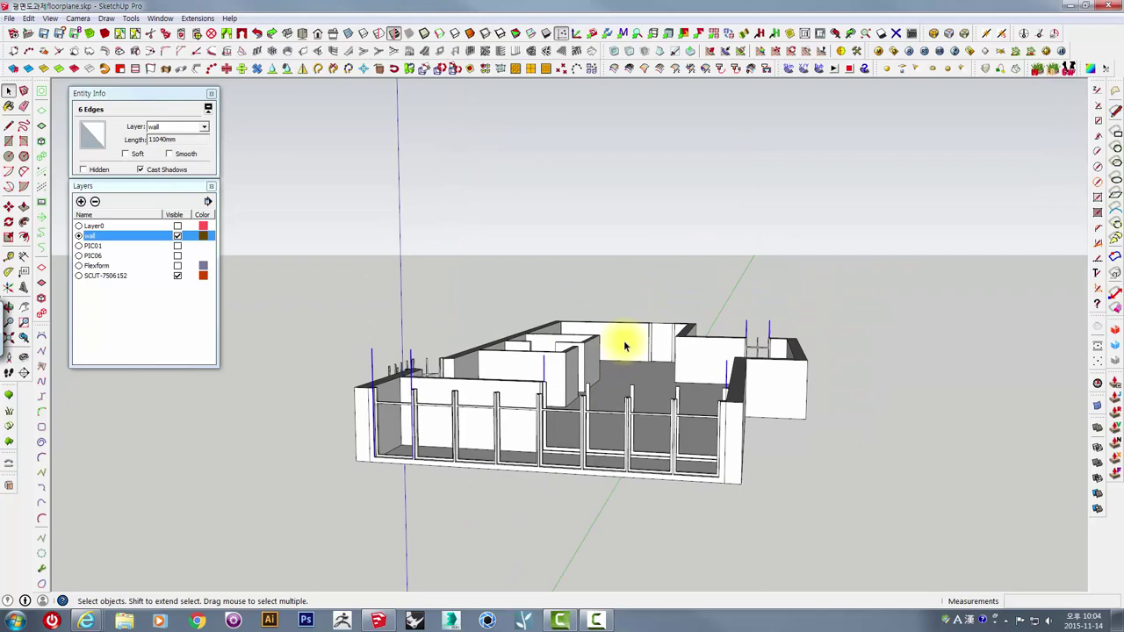
left_click(670, 316)
middle_click_drag(670, 316, 622, 446)
scroll(665, 475, "up", 4)
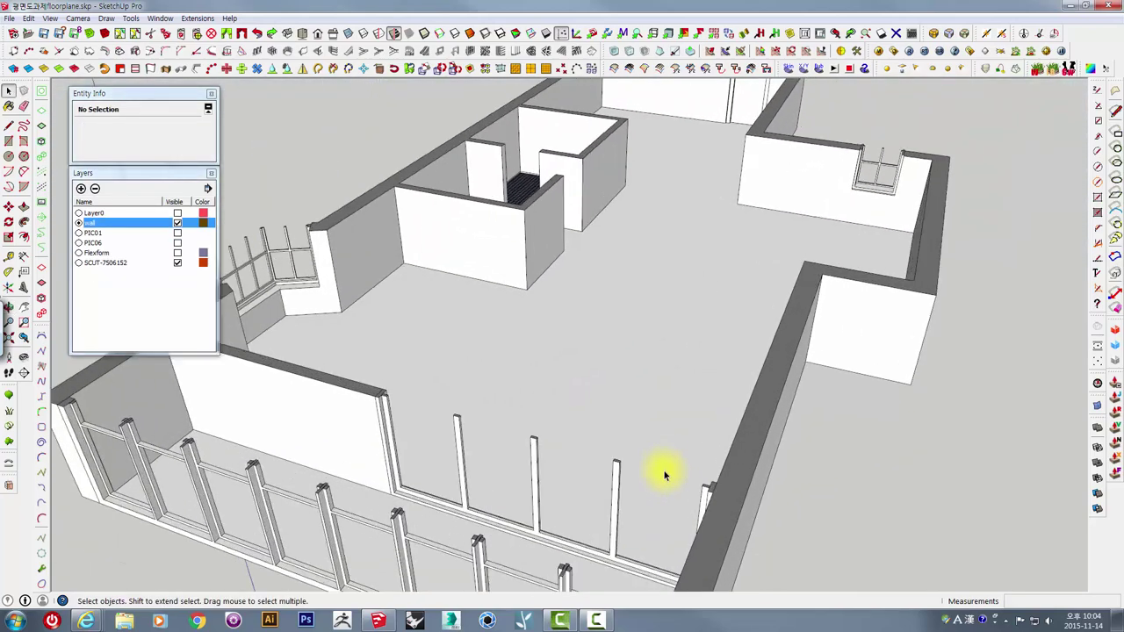
scroll(665, 475, "down", 3)
mouse_move(843, 419)
middle_mouse_down()
mouse_move(883, 364)
mouse_move(868, 322)
mouse_move(771, 365)
middle_mouse_up()
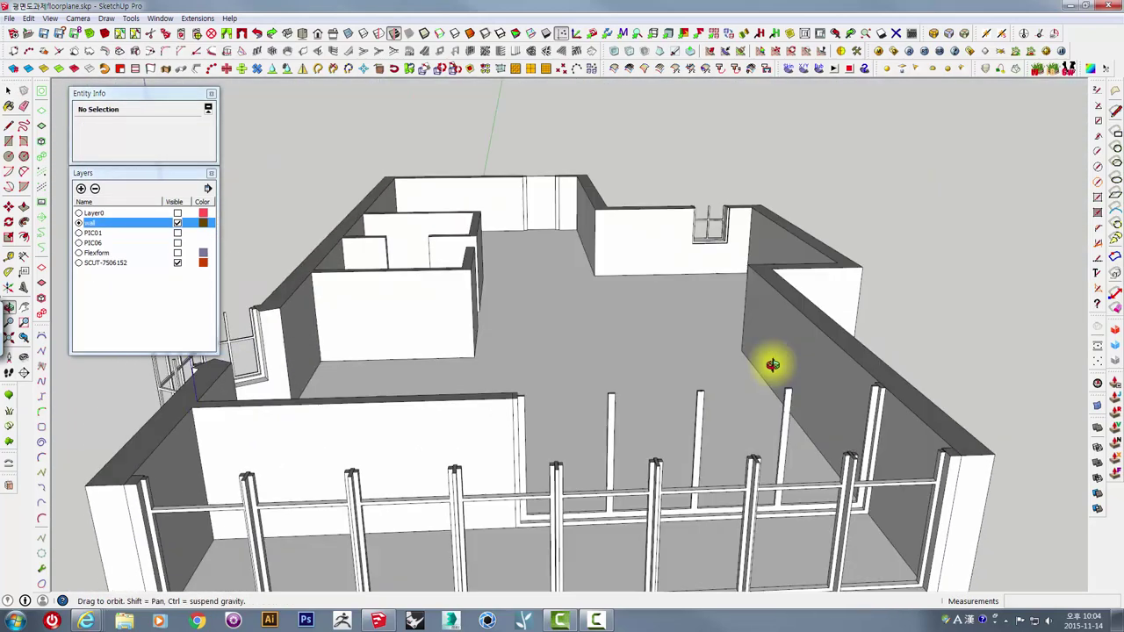
scroll(772, 364, "down", 3)
scroll(838, 377, "down", 2)
mouse_move(838, 377)
middle_mouse_down()
mouse_move(657, 442)
mouse_move(526, 369)
middle_mouse_up()
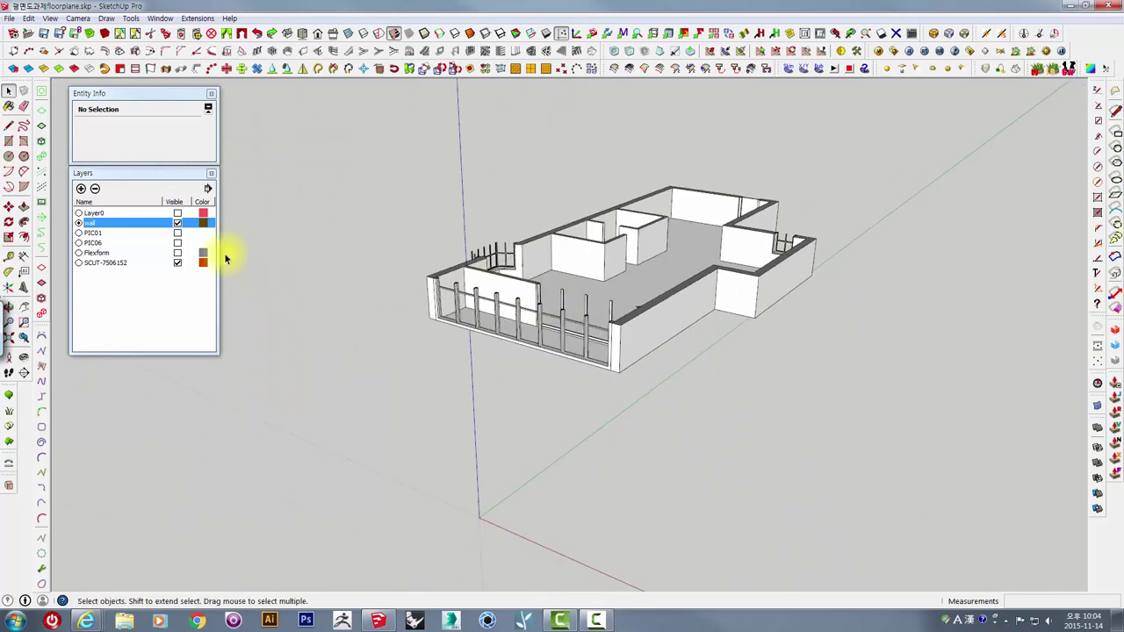
Step: Turn on the Layer0, PIC01, PIC06 and Flexform furniture layers
left_click(177, 213)
left_click(177, 233)
left_click(178, 243)
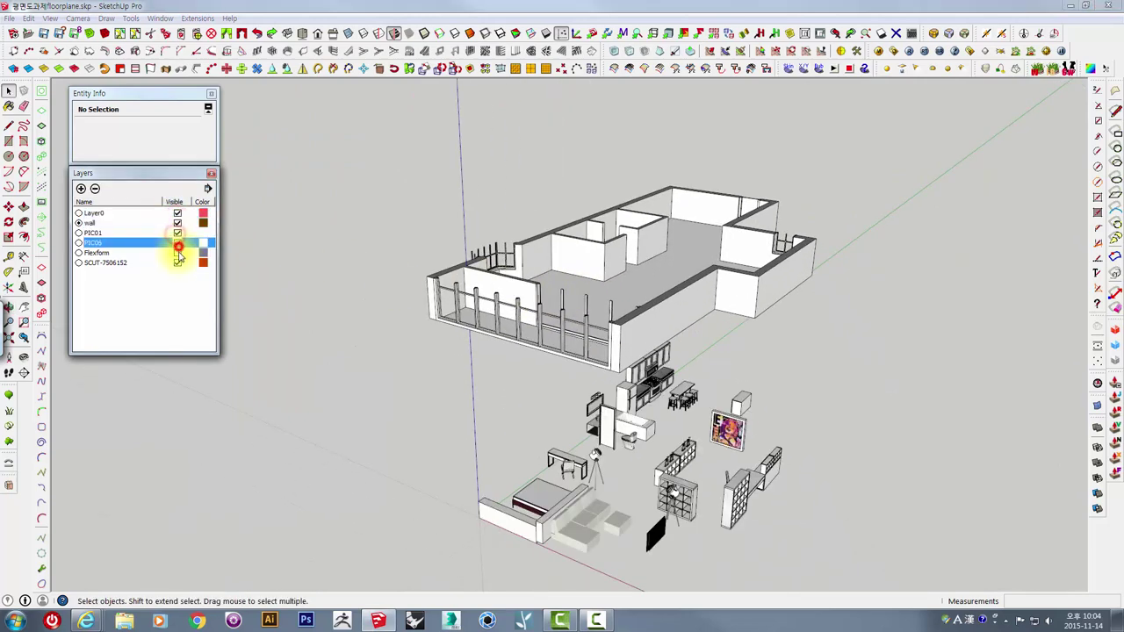
left_click(179, 253)
Step: Lower the floor-plan wall structure 9000 mm onto the furniture and clear the selection
mouse_move(745, 358)
middle_mouse_down()
mouse_move(740, 401)
mouse_move(784, 268)
mouse_move(840, 327)
middle_mouse_up()
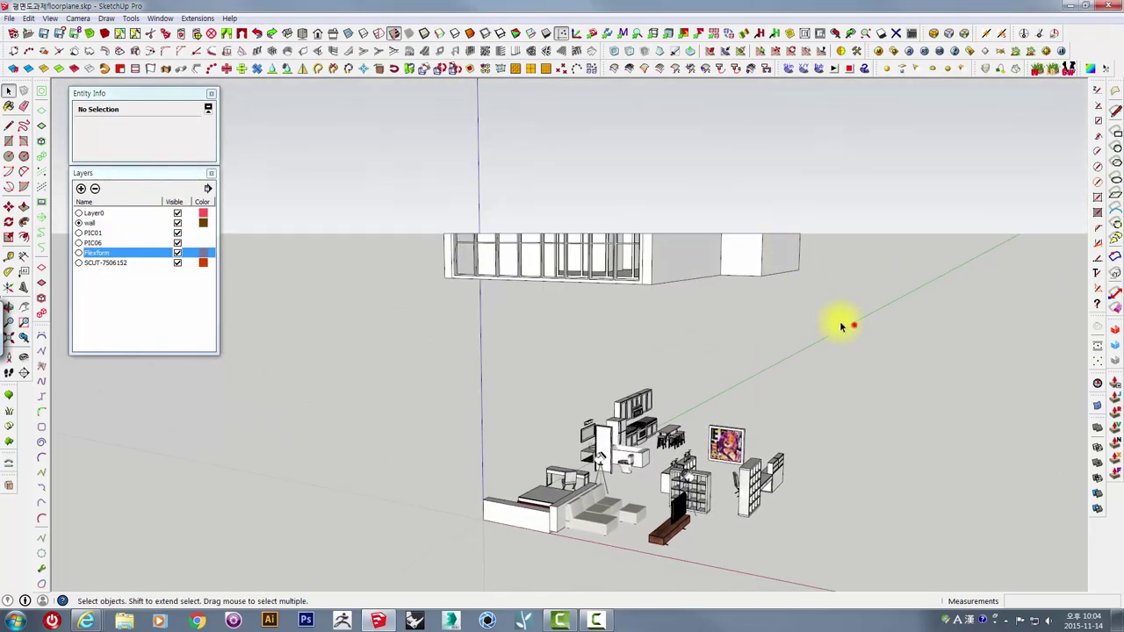
left_click_drag(840, 326, 526, 196)
middle_click_drag(723, 225, 857, 223)
key("m")
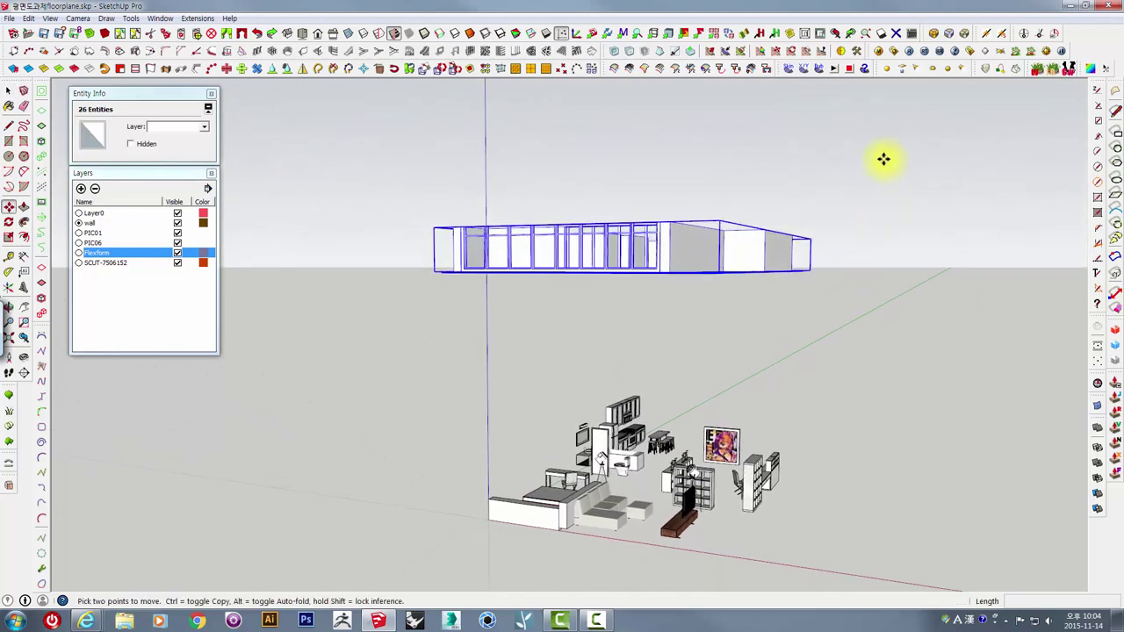
left_click(873, 153)
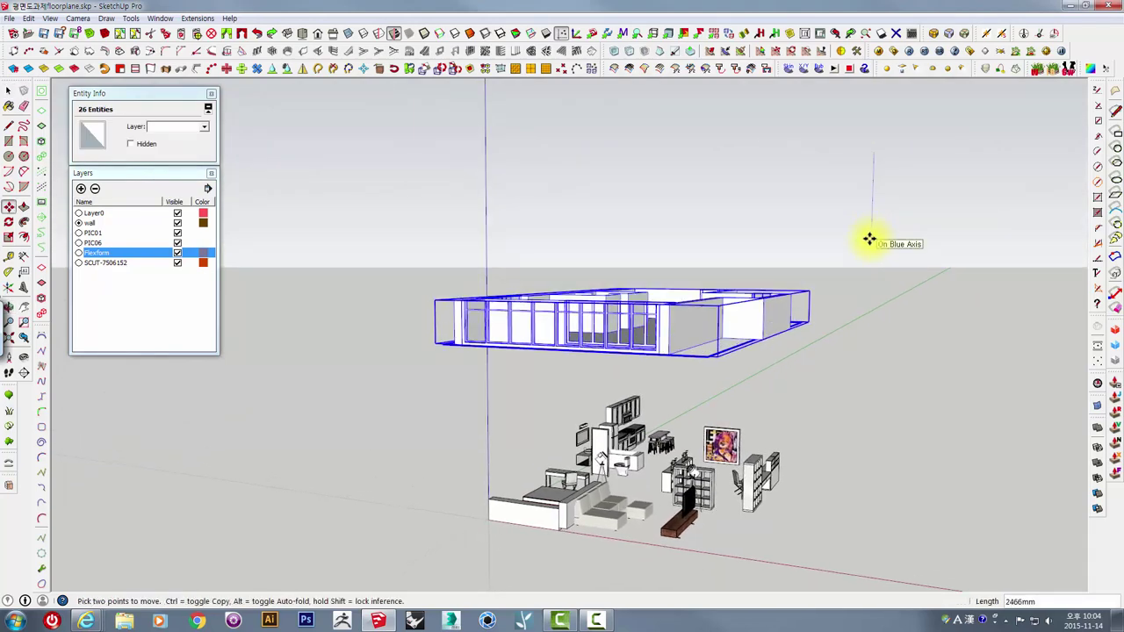
type("9000")
key("Return")
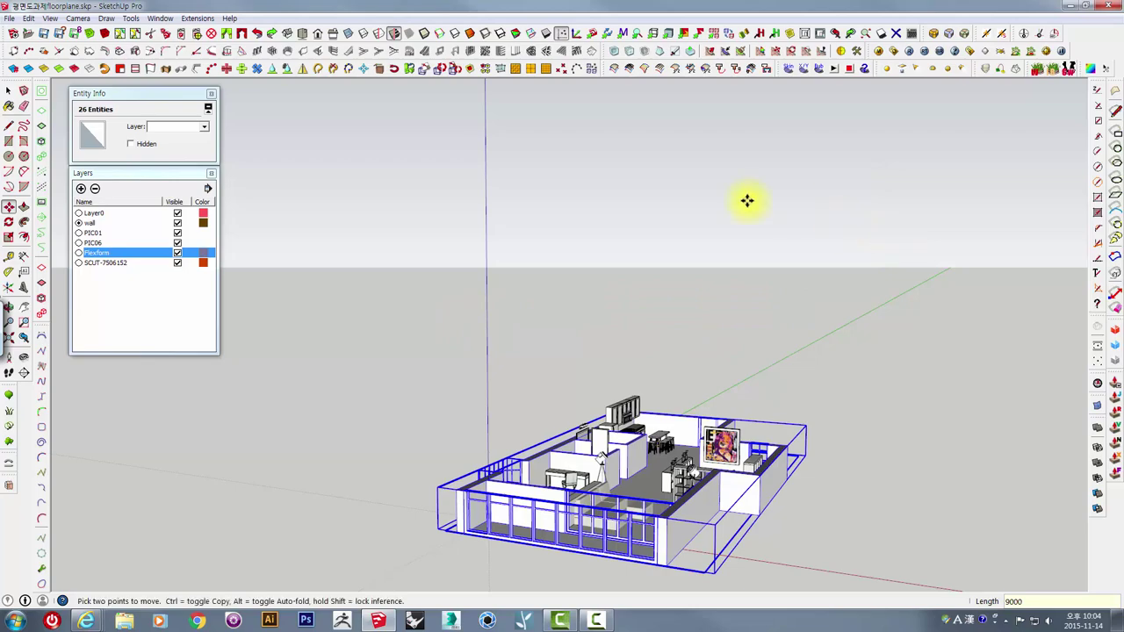
mouse_move(747, 201)
middle_mouse_down()
mouse_move(451, 515)
mouse_move(591, 426)
mouse_move(594, 311)
middle_mouse_up()
key("space")
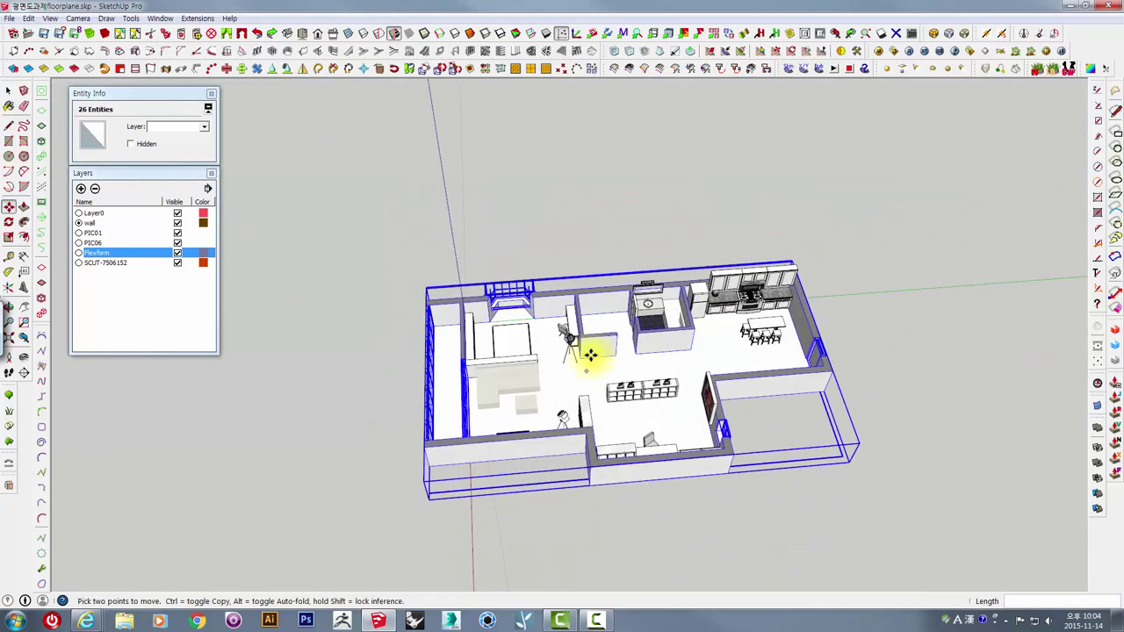
scroll(634, 275, "up", 3)
scroll(631, 187, "up", 2)
left_click(631, 187)
mouse_move(630, 187)
middle_mouse_down()
mouse_move(577, 196)
mouse_move(639, 296)
mouse_move(350, 207)
mouse_move(321, 255)
mouse_move(427, 283)
middle_mouse_up()
scroll(639, 296, "up", 3)
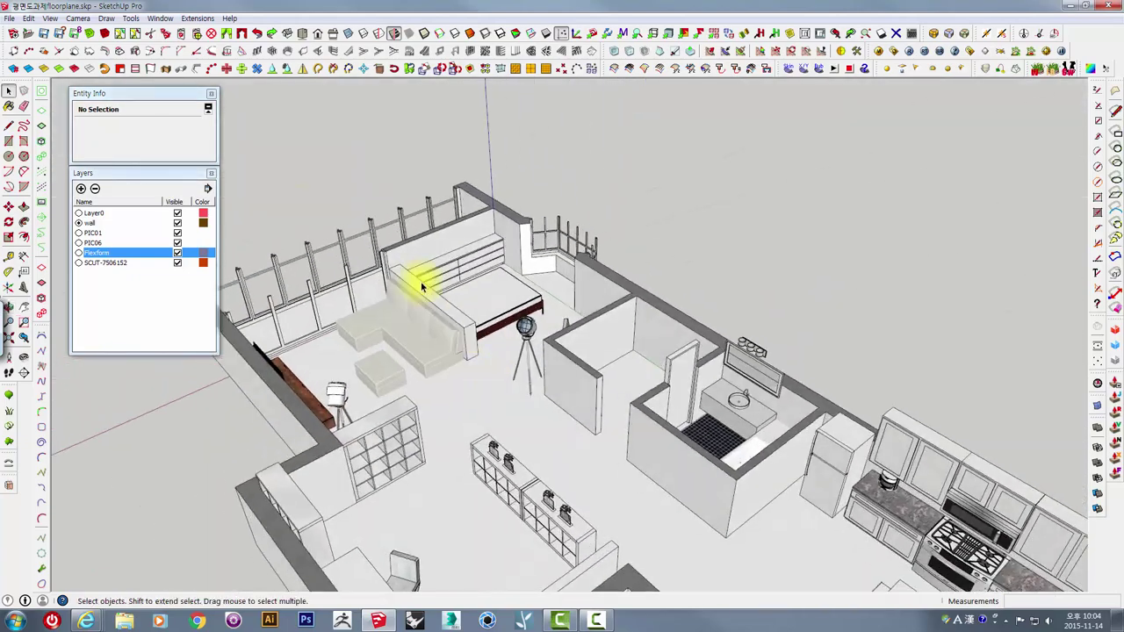
scroll(595, 298, "down", 2)
scroll(539, 273, "up", 1)
middle_click_drag(539, 273, 684, 381)
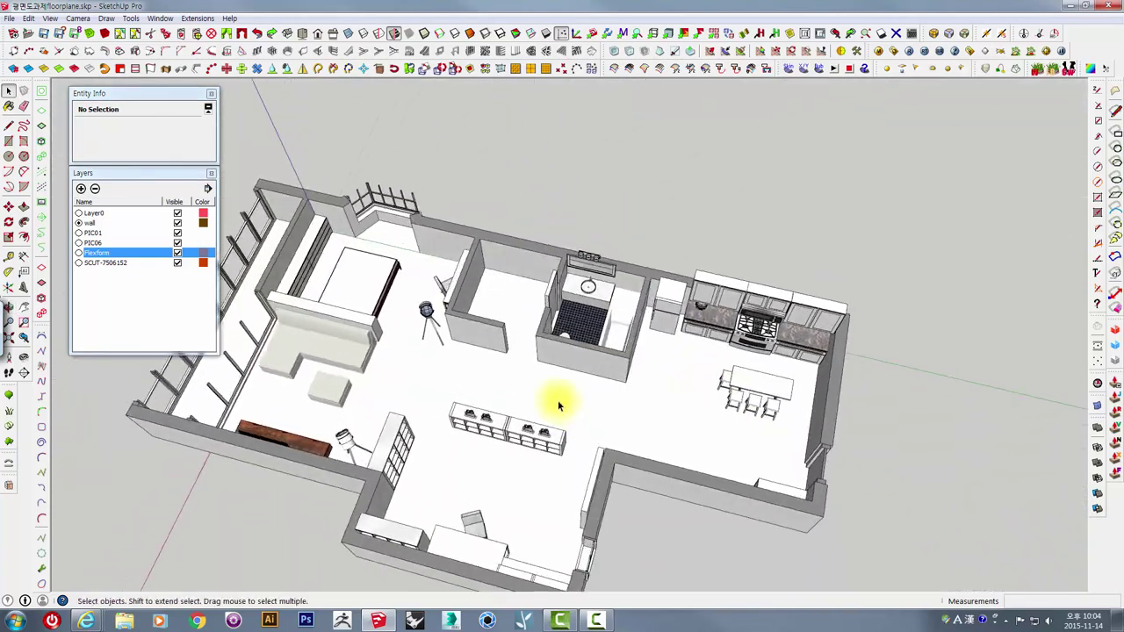
middle_click_drag(565, 395, 704, 231)
scroll(746, 279, "up", 3)
mouse_move(746, 280)
middle_mouse_down()
mouse_move(719, 218)
mouse_move(694, 346)
mouse_move(602, 324)
mouse_move(673, 281)
mouse_move(881, 241)
mouse_move(865, 155)
mouse_move(844, 137)
mouse_move(778, 251)
mouse_move(640, 376)
mouse_move(770, 289)
mouse_move(751, 239)
mouse_move(782, 269)
mouse_move(926, 211)
mouse_move(912, 216)
middle_mouse_up()
scroll(525, 388, "up", 2)
scroll(514, 326, "up", 2)
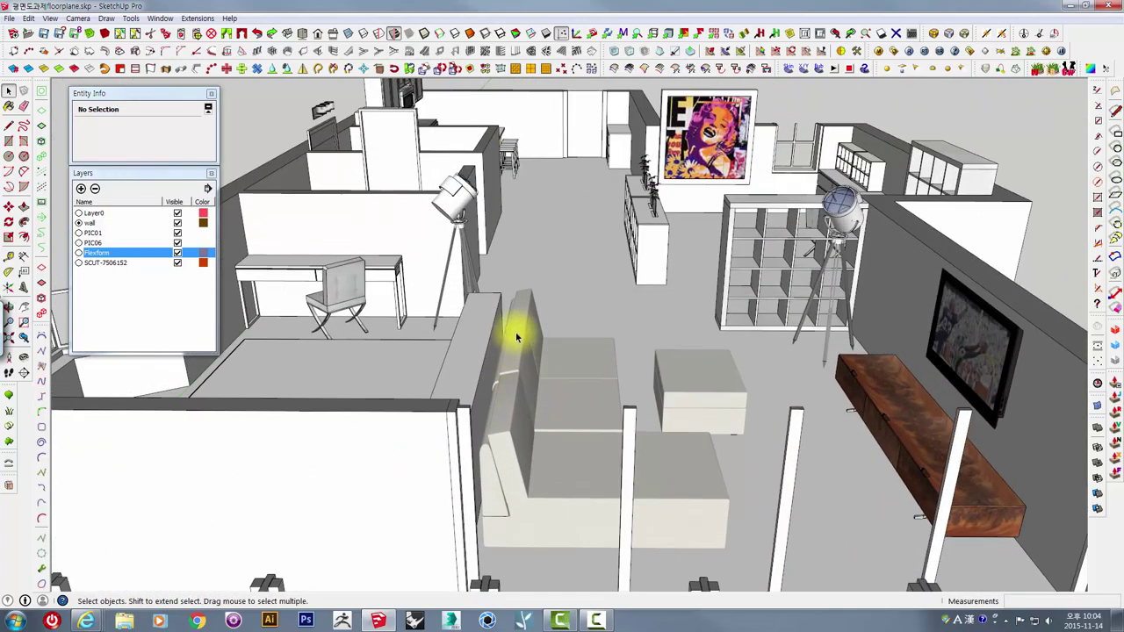
scroll(534, 319, "up", 2)
mouse_move(800, 191)
middle_mouse_down()
mouse_move(539, 394)
mouse_move(747, 288)
mouse_move(457, 306)
mouse_move(677, 258)
mouse_move(527, 226)
mouse_move(592, 233)
mouse_move(576, 376)
middle_mouse_up()
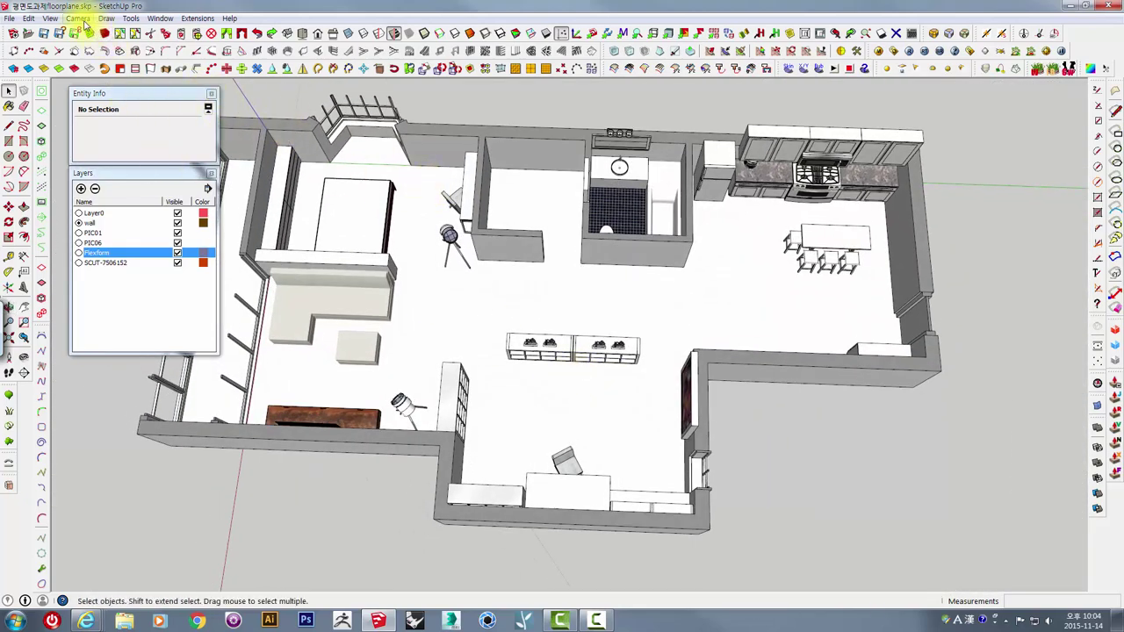
Step: Switch the camera to Parallel Projection
left_click(50, 18)
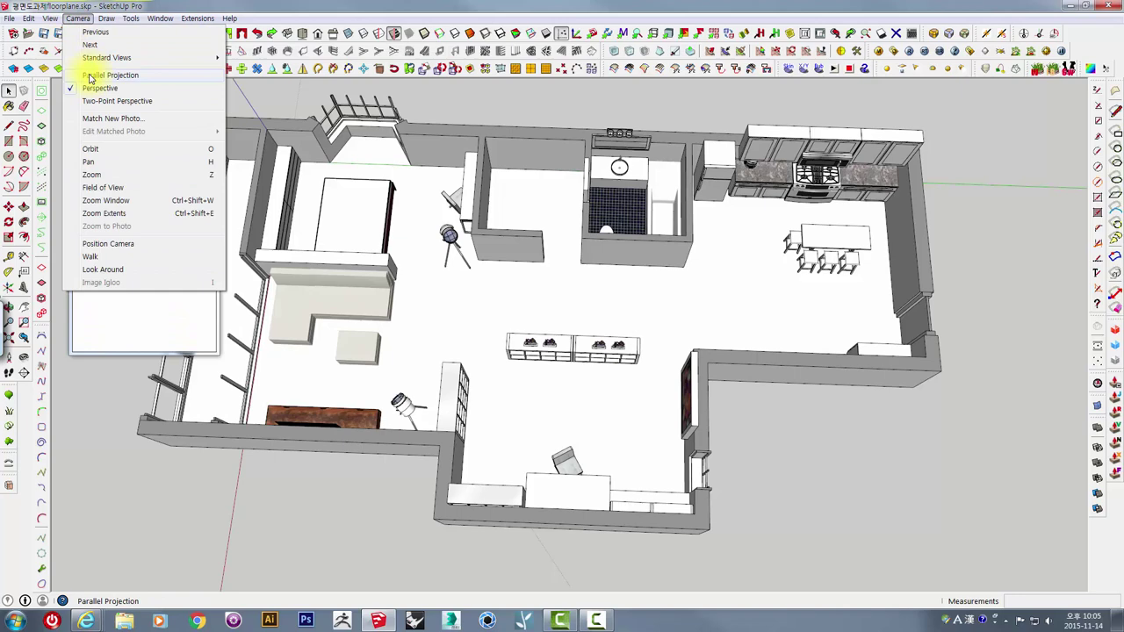
left_click(89, 77)
mouse_move(414, 306)
middle_mouse_down()
mouse_move(258, 105)
mouse_move(430, 189)
mouse_move(436, 245)
middle_mouse_up()
Step: Switch to the Top standard view and zoom so the whole plan fits
left_click(78, 19)
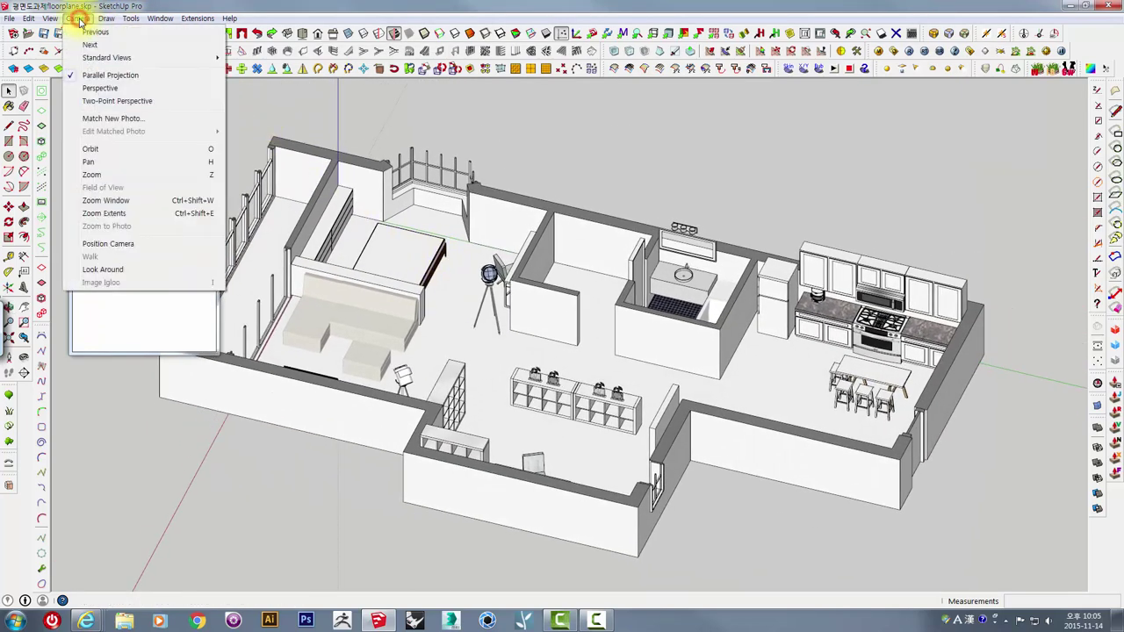
left_click(247, 65)
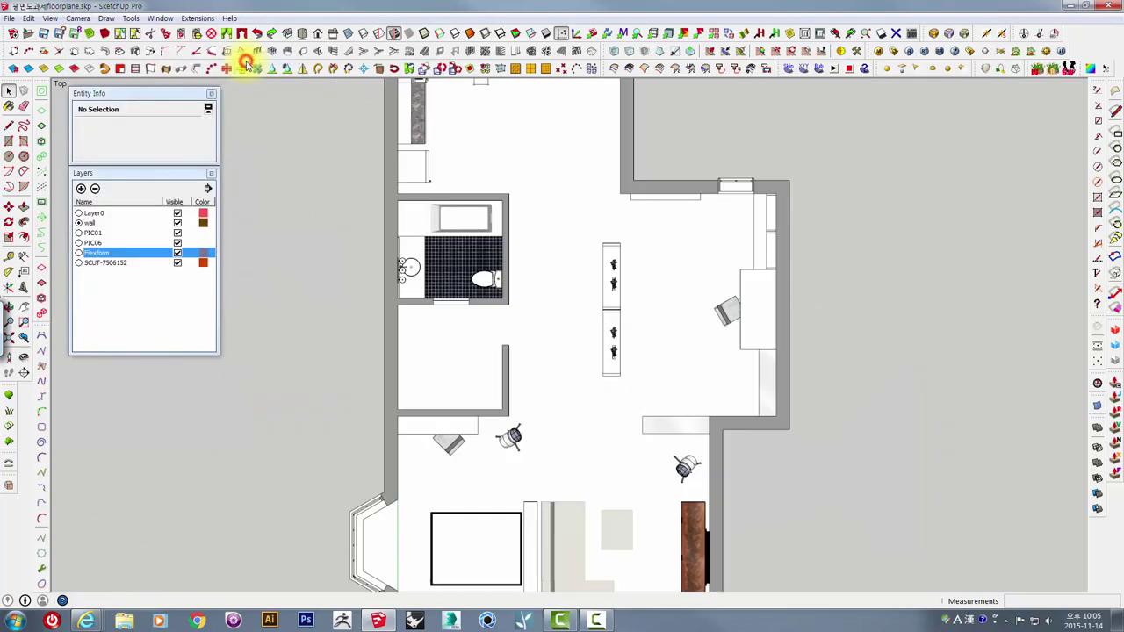
scroll(339, 299, "down", 3)
scroll(341, 302, "down", 2)
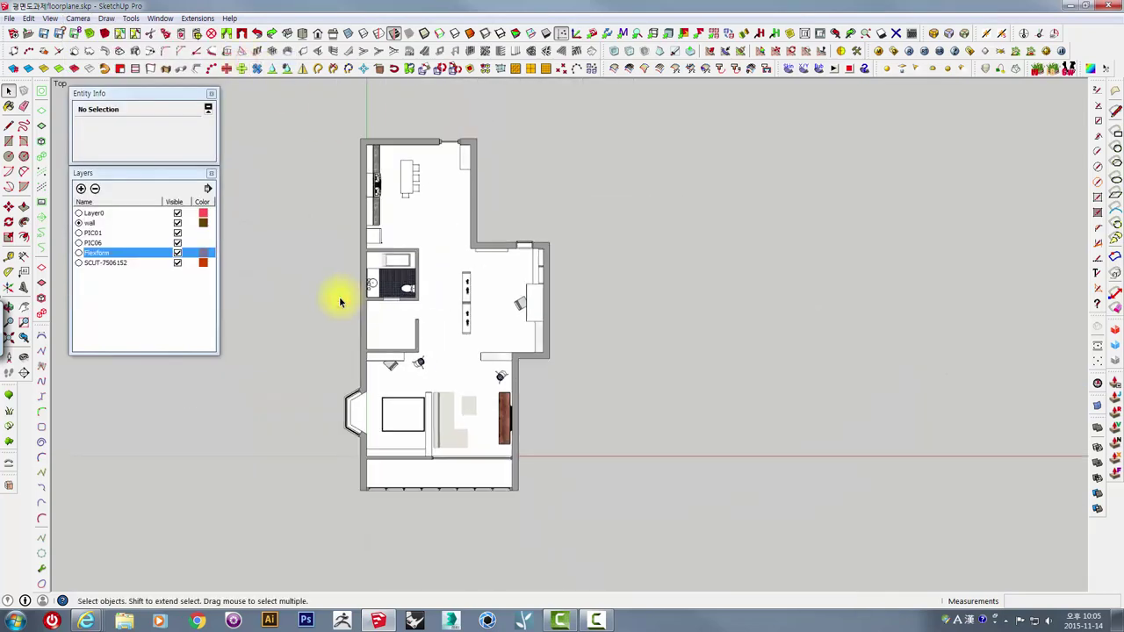
scroll(338, 300, "up", 2)
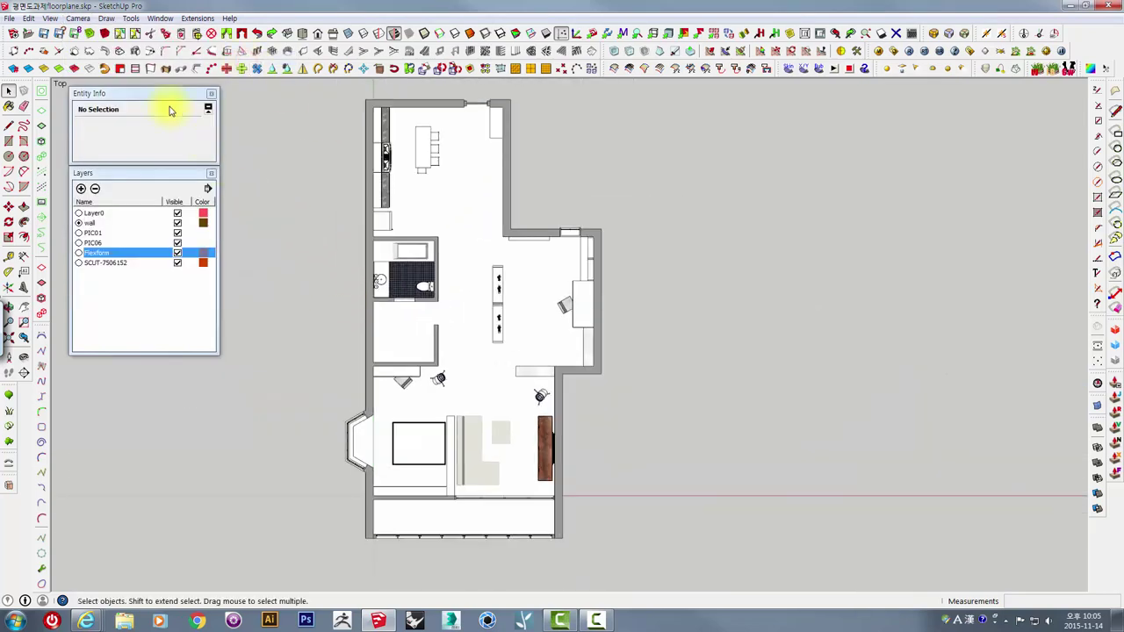
left_click_drag(295, 89, 658, 575)
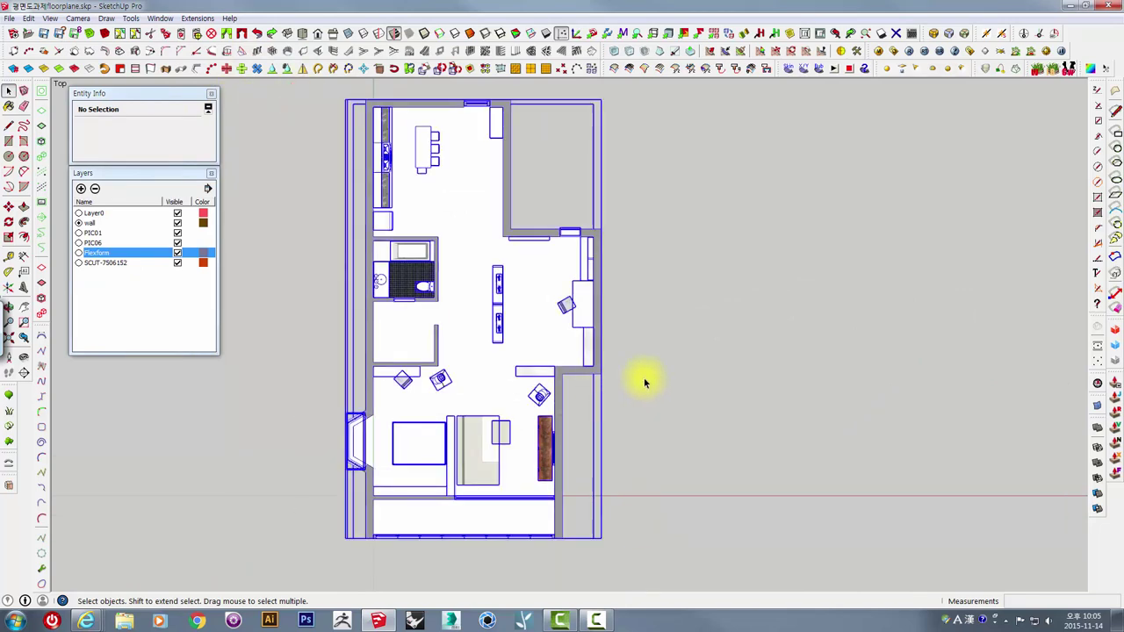
left_click(676, 364)
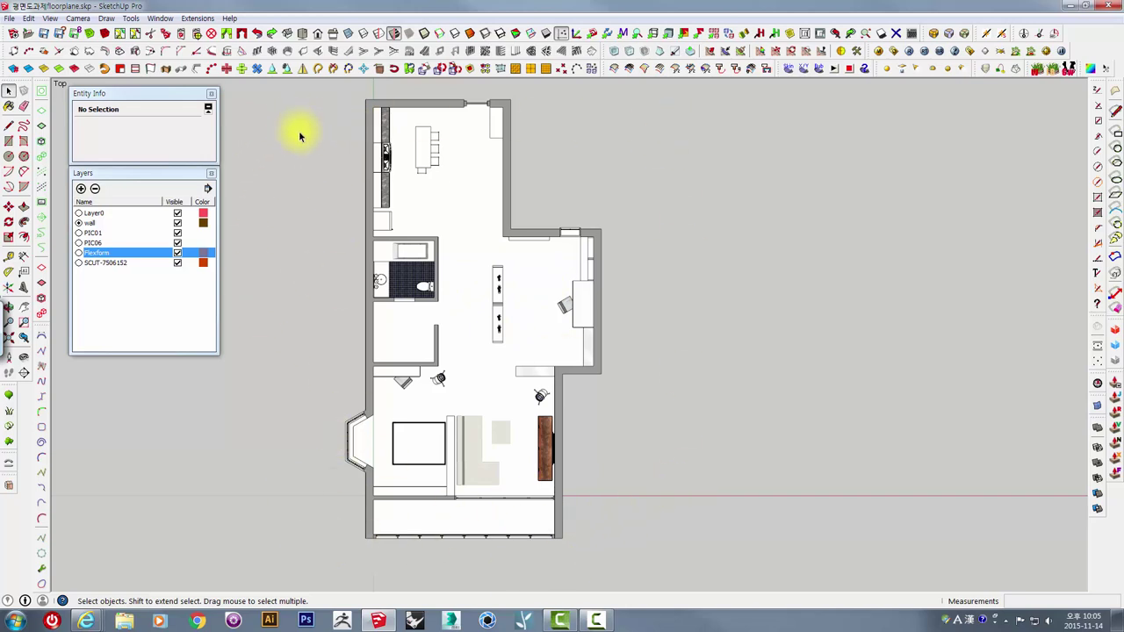
Step: Open the Styles panel from the Window menu
middle_click_drag(302, 154, 301, 152)
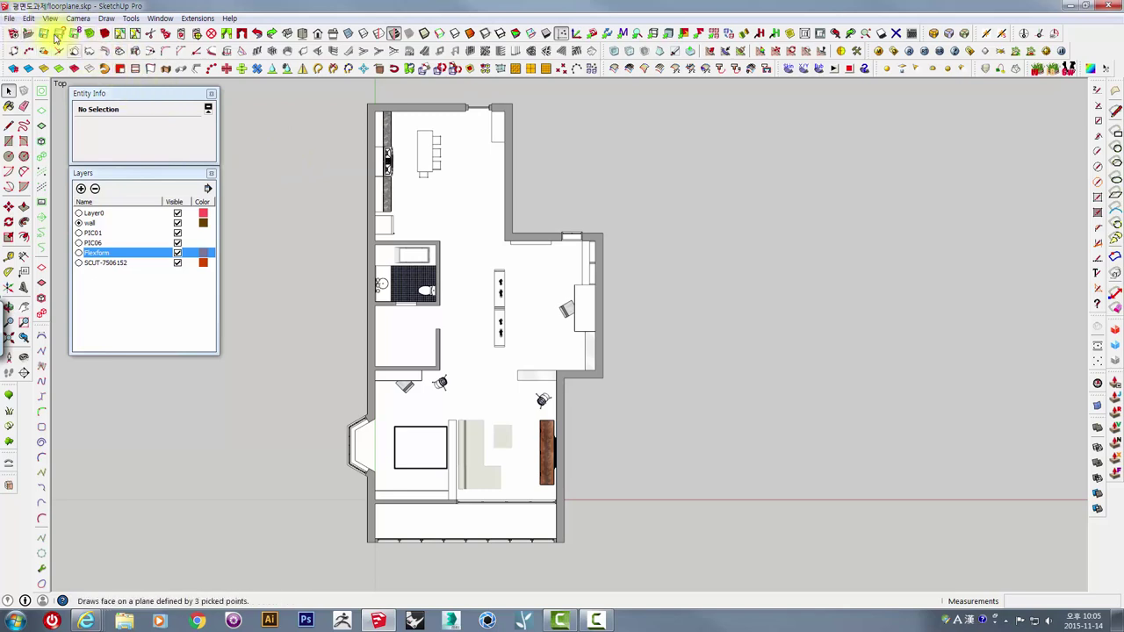
left_click(8, 18)
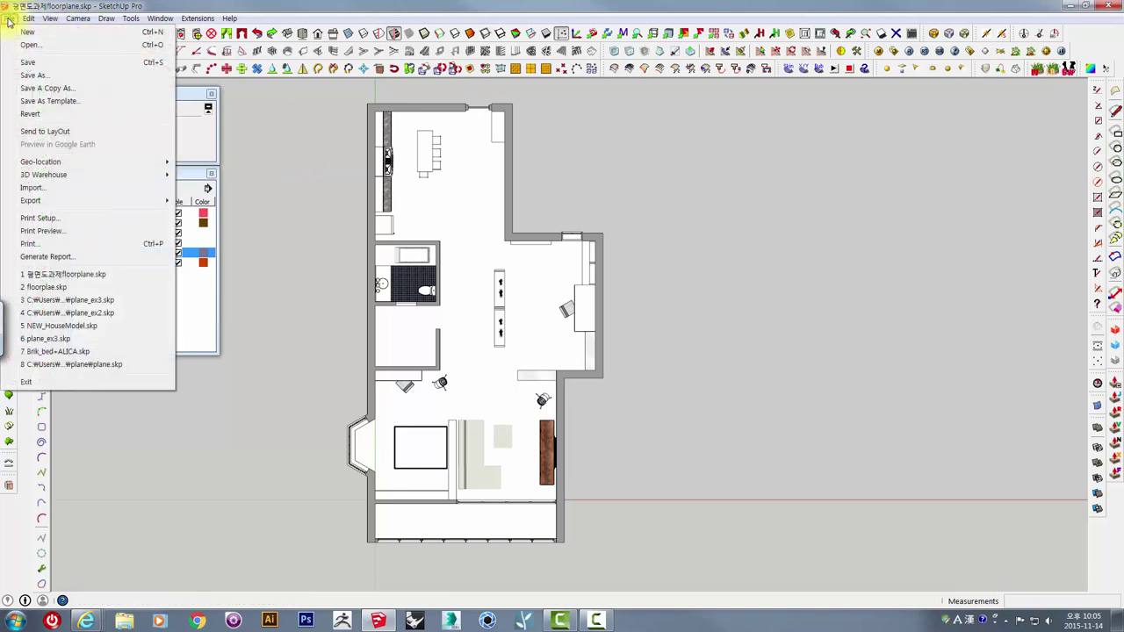
left_click(318, 113)
left_click(160, 18)
left_click(175, 88)
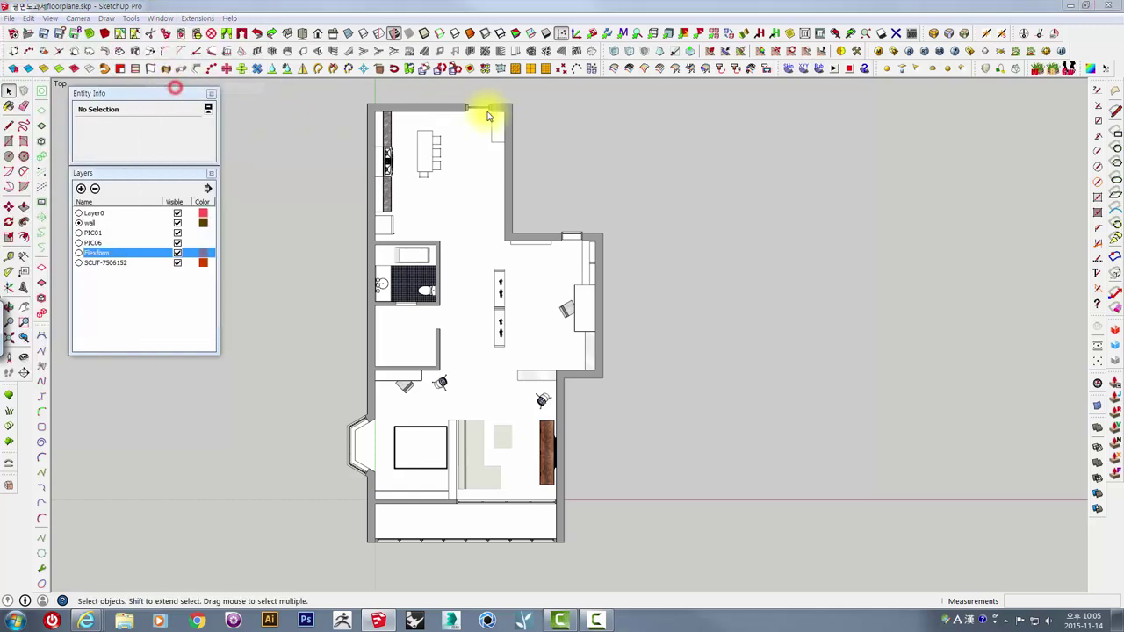
Step: Apply the HiddenLine style and review its Edge and Modeling settings
left_click(868, 195)
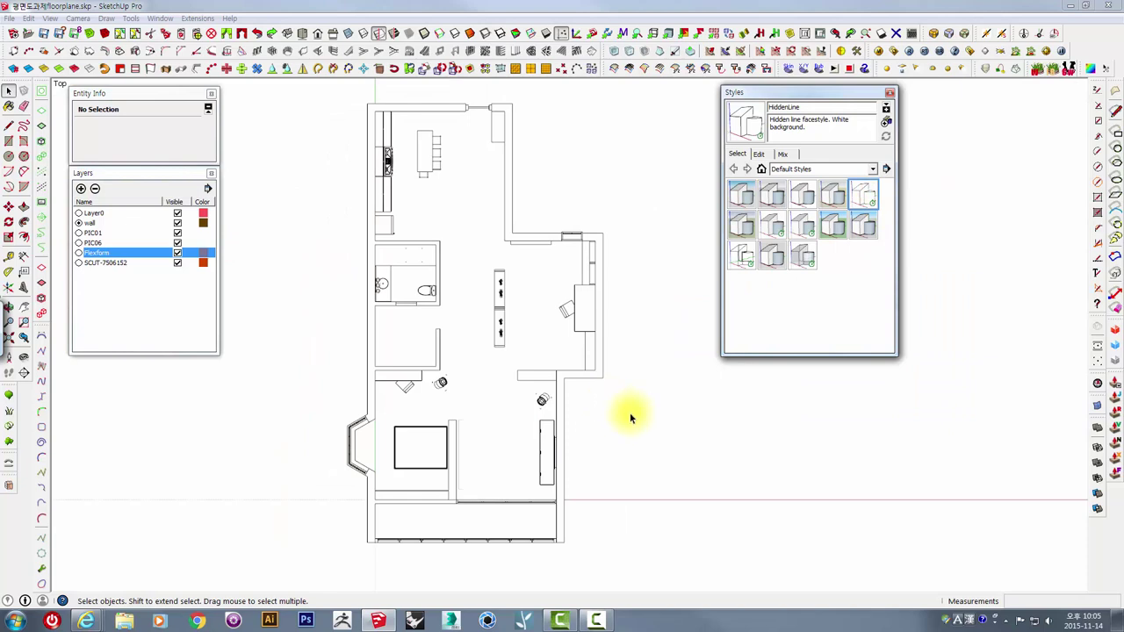
left_click(630, 413)
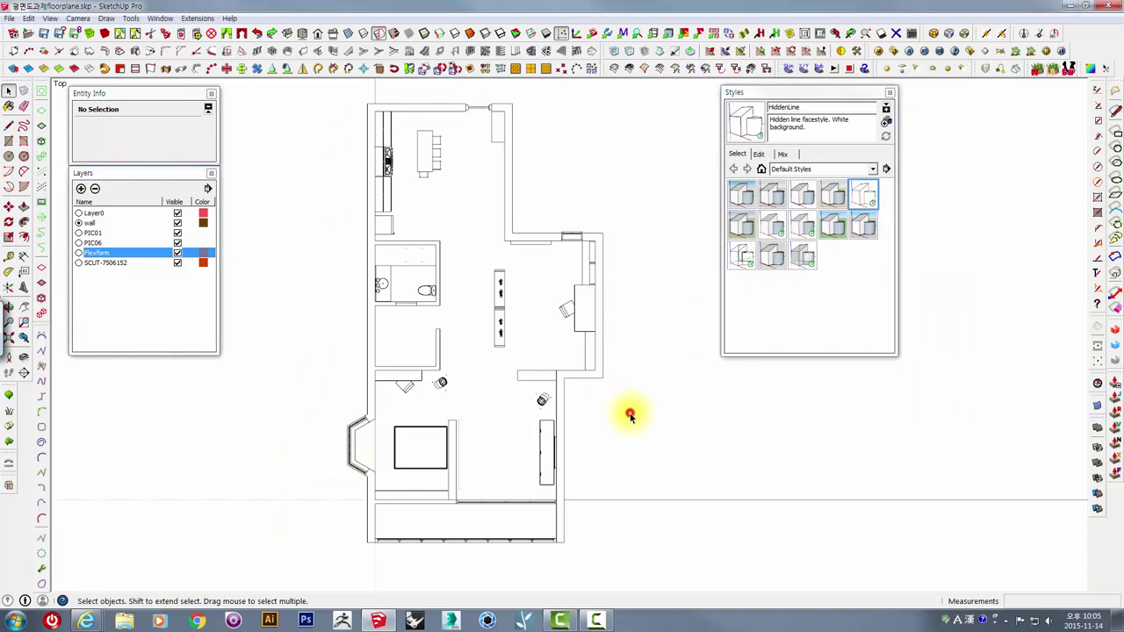
left_click(760, 155)
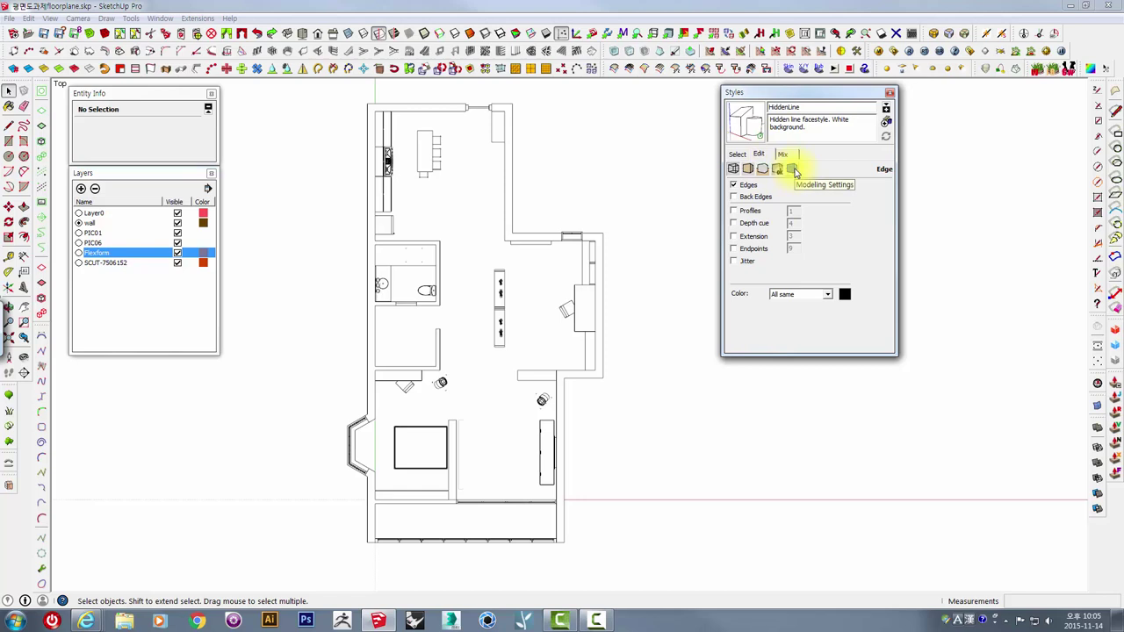
left_click(793, 169)
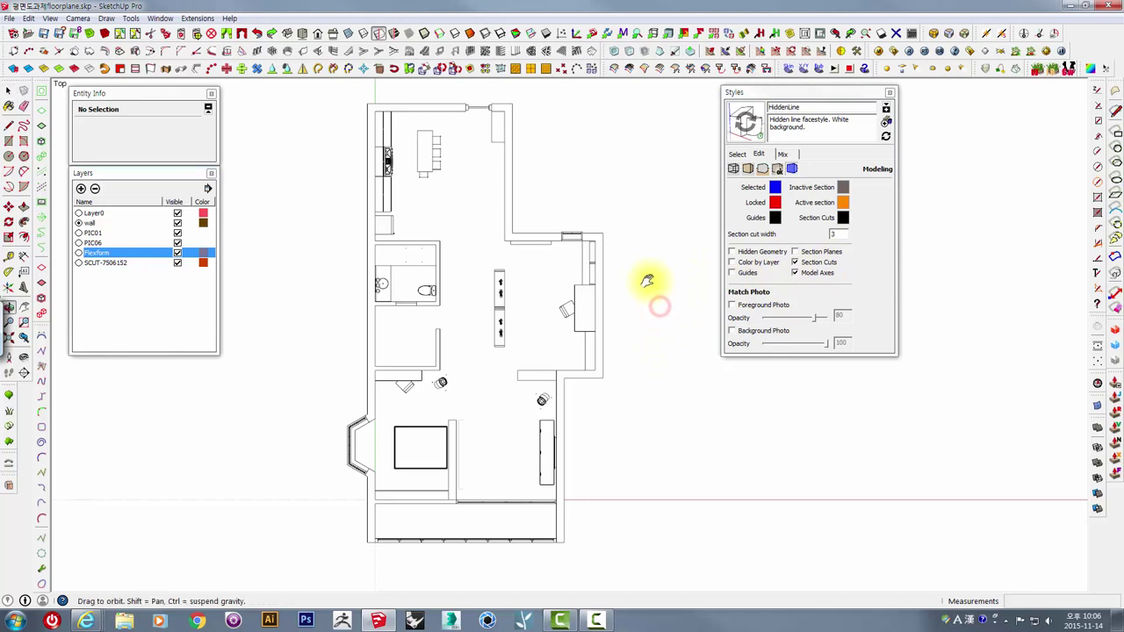
Step: Check the section cut width setting, then return to the list of styles
middle_click_drag(655, 301, 646, 284, "shift")
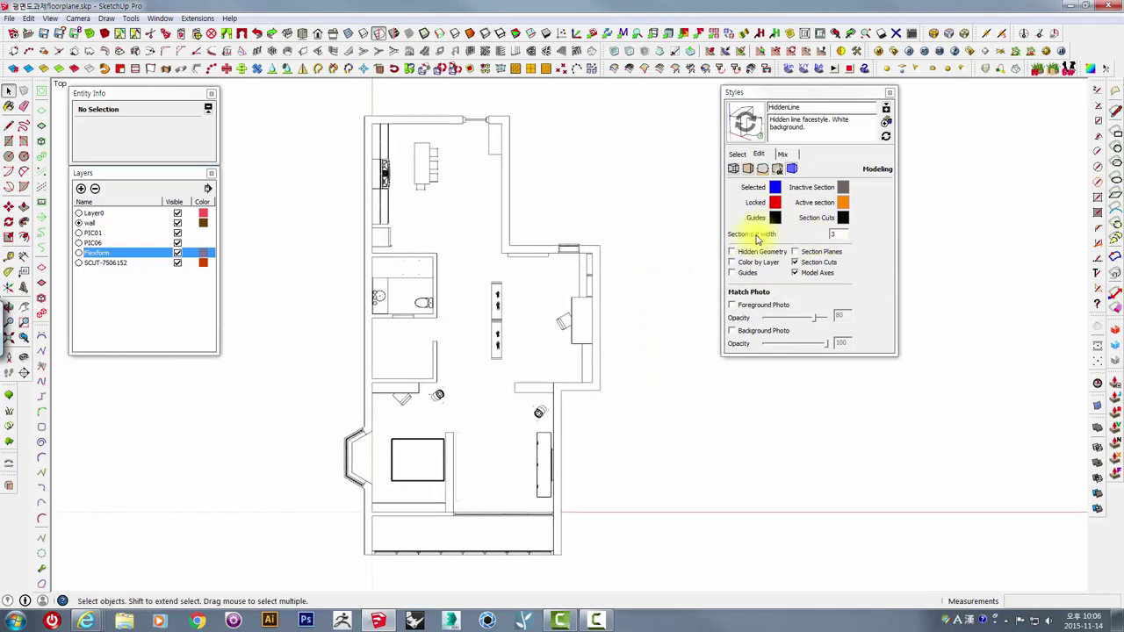
left_click(829, 236)
type("1")
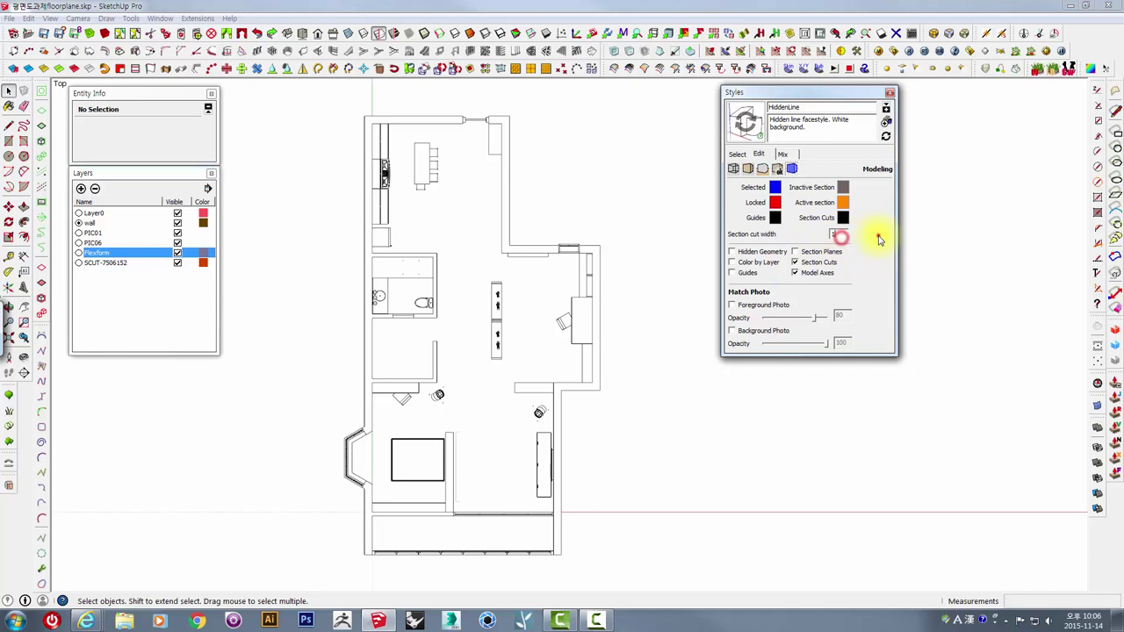
left_click(732, 169)
left_click(738, 155)
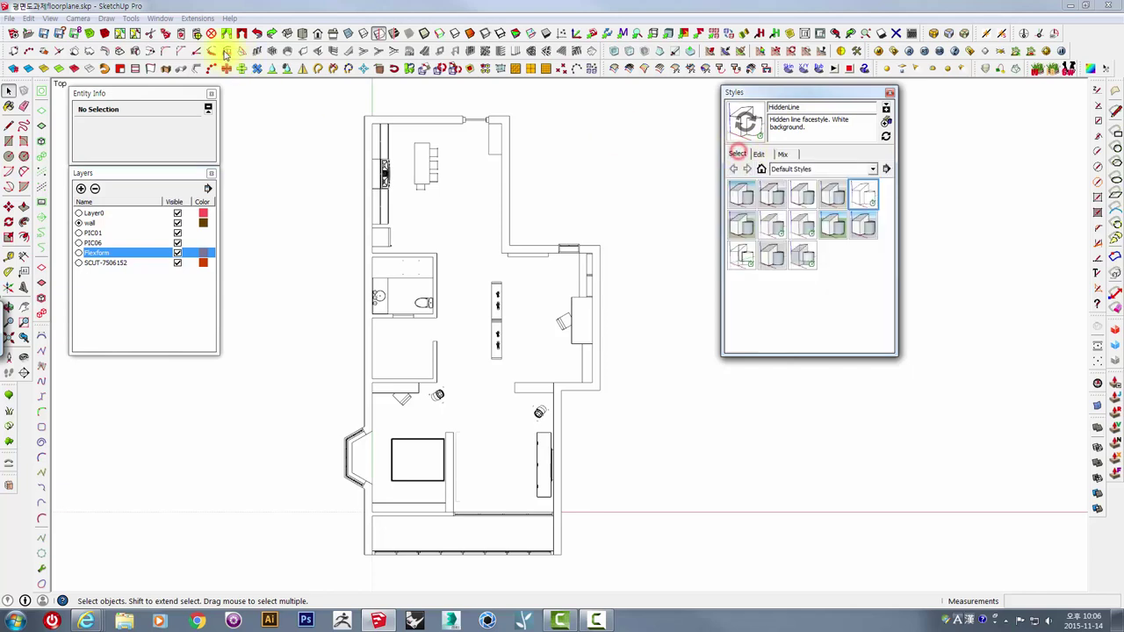
left_click(9, 18)
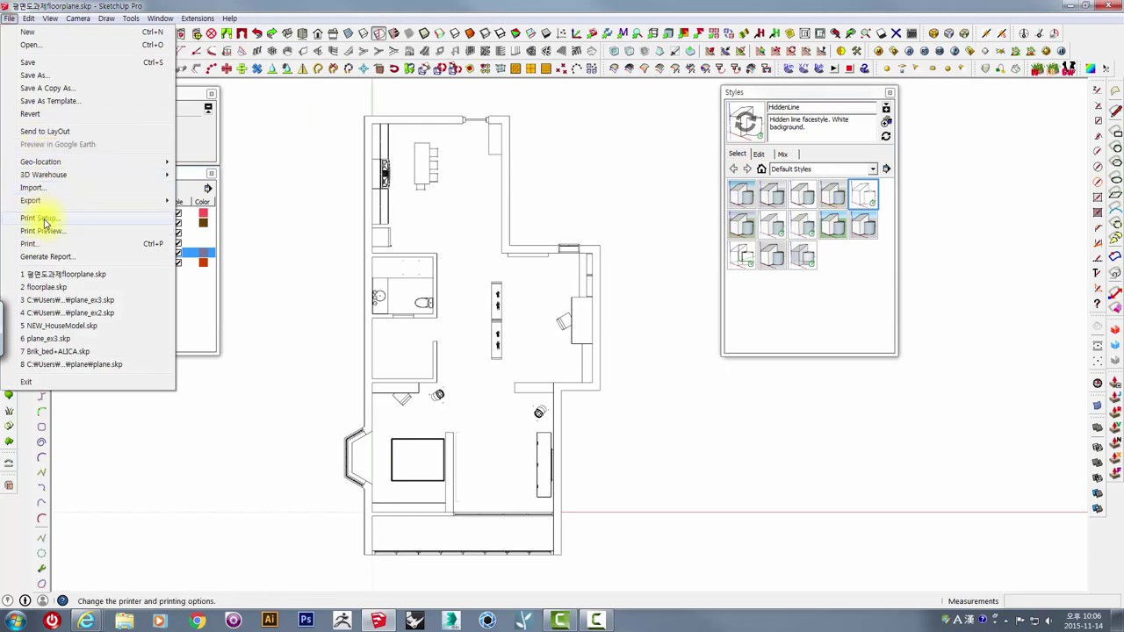
Step: Start exporting a 2D image named 평면도과제floorplane.jpg
mouse_move(31, 200)
left_click(212, 214)
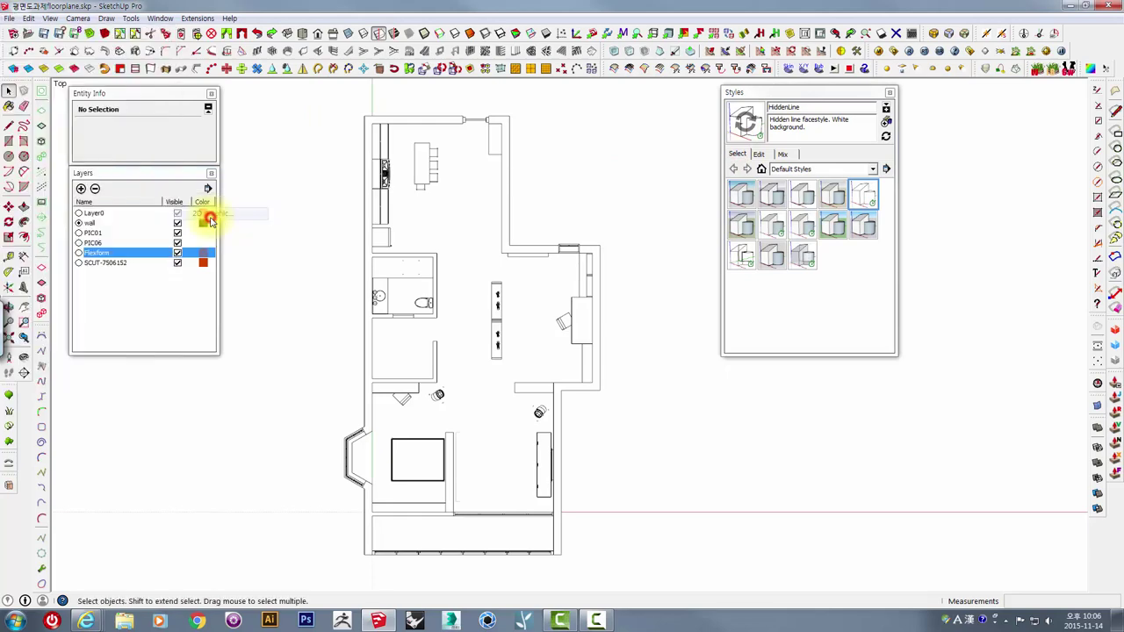
left_click_drag(405, 189, 341, 111)
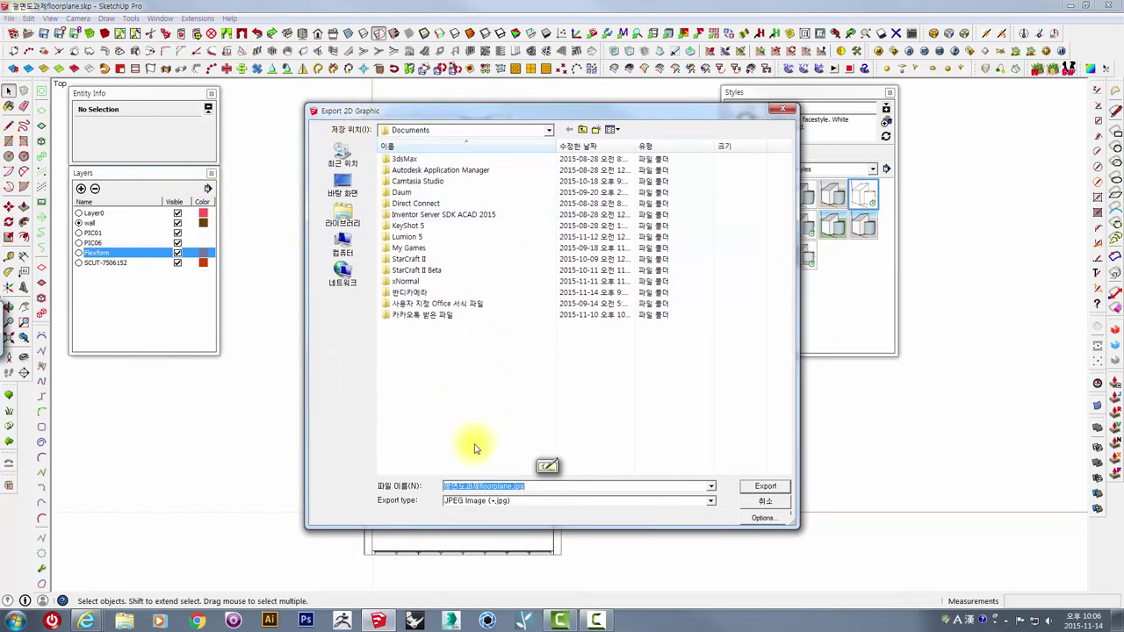
left_click(544, 486)
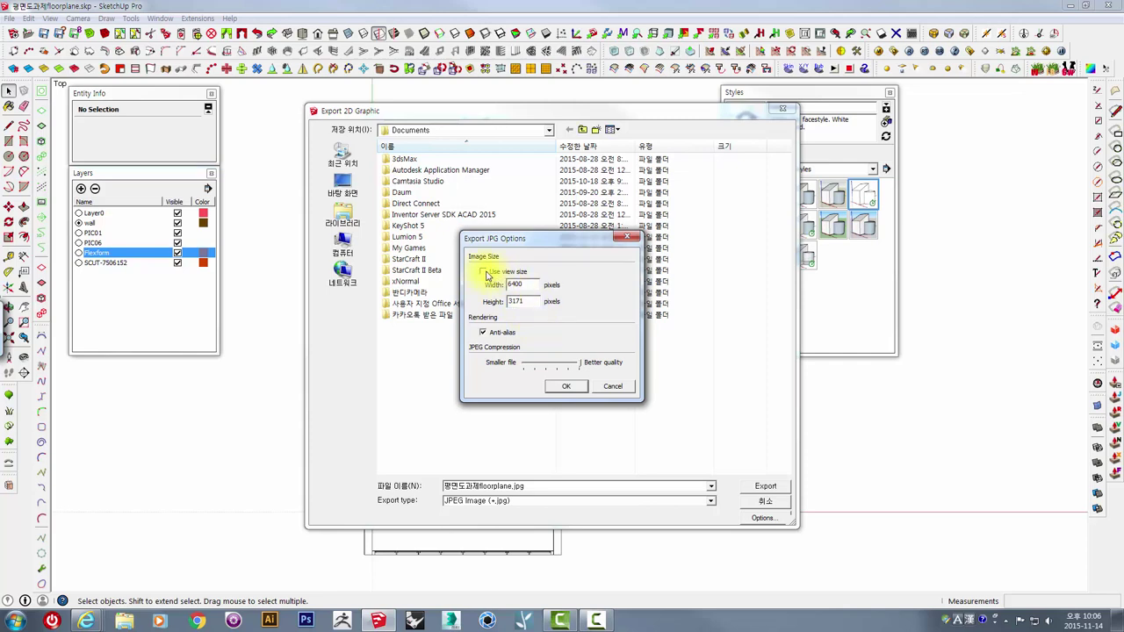
Step: Set a custom image width of 2400, cancel the export, and select the whole floor plan
left_click(485, 273)
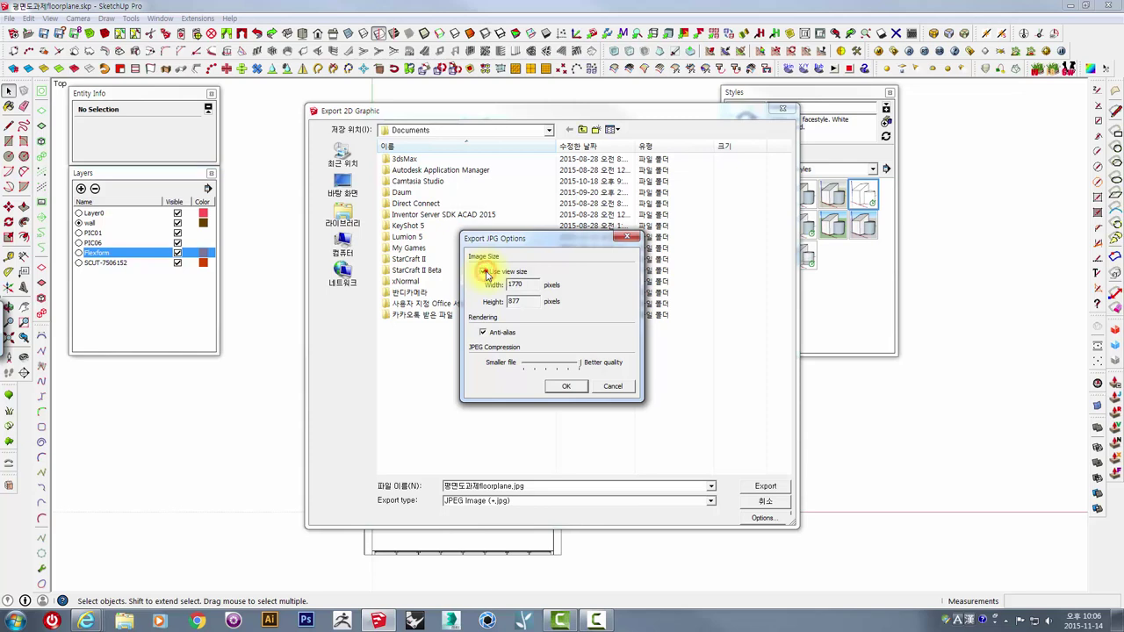
double_click(529, 284)
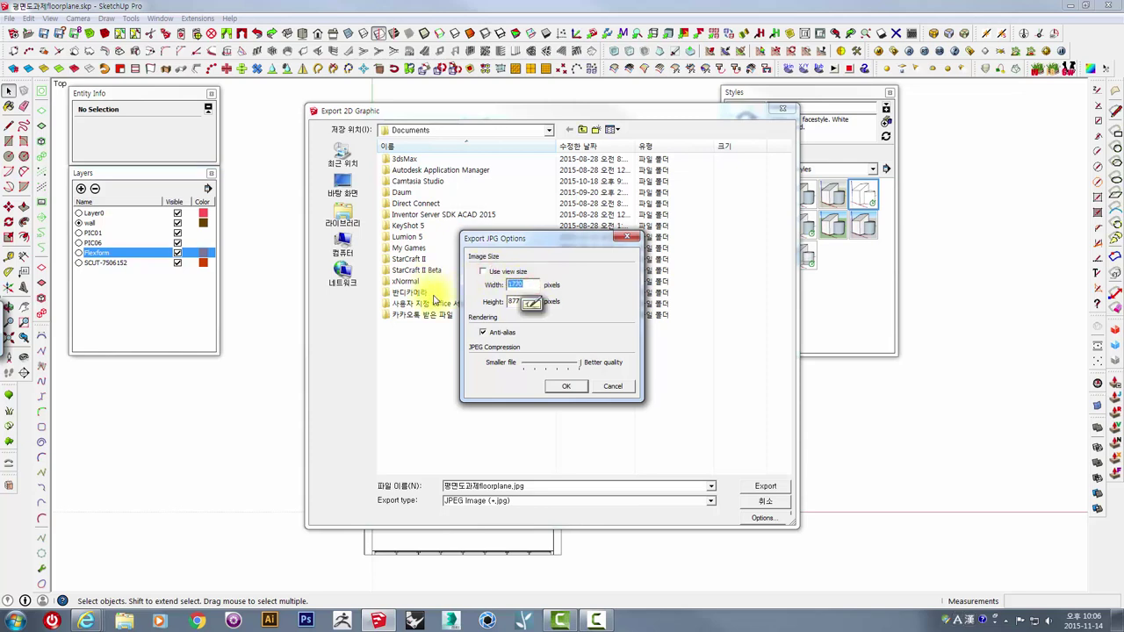
type("2400")
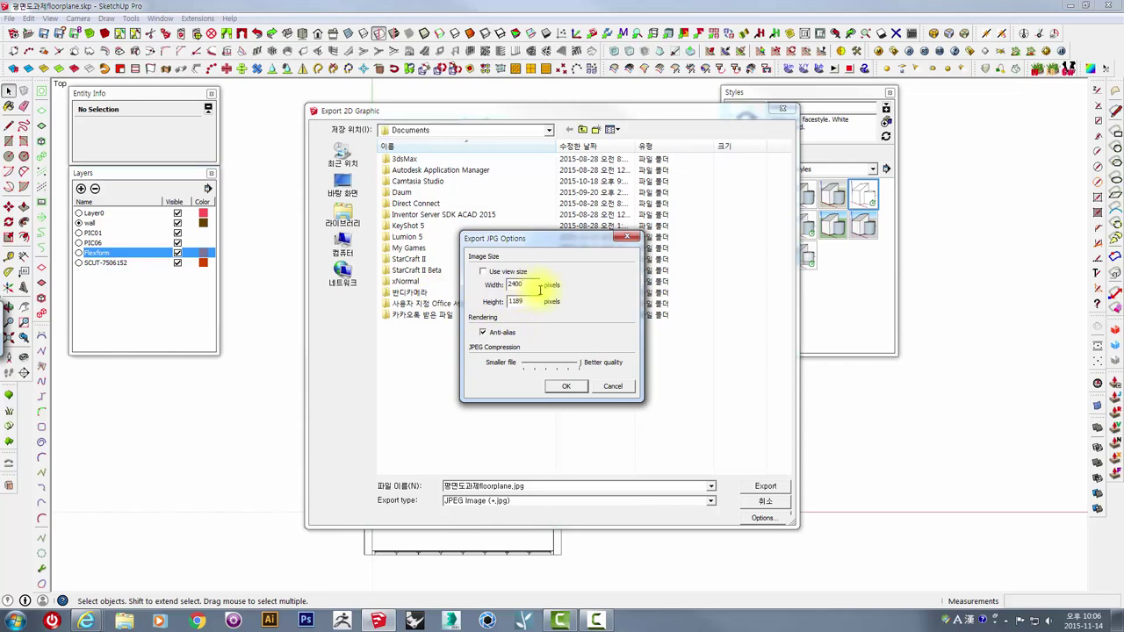
left_click_drag(525, 239, 580, 185)
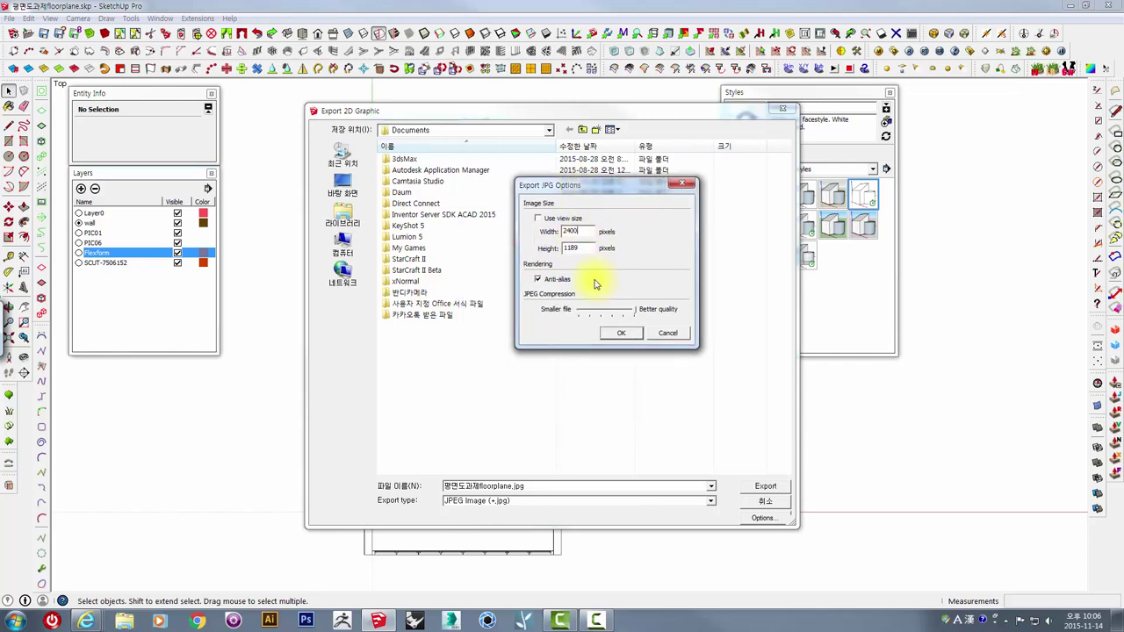
left_click(670, 334)
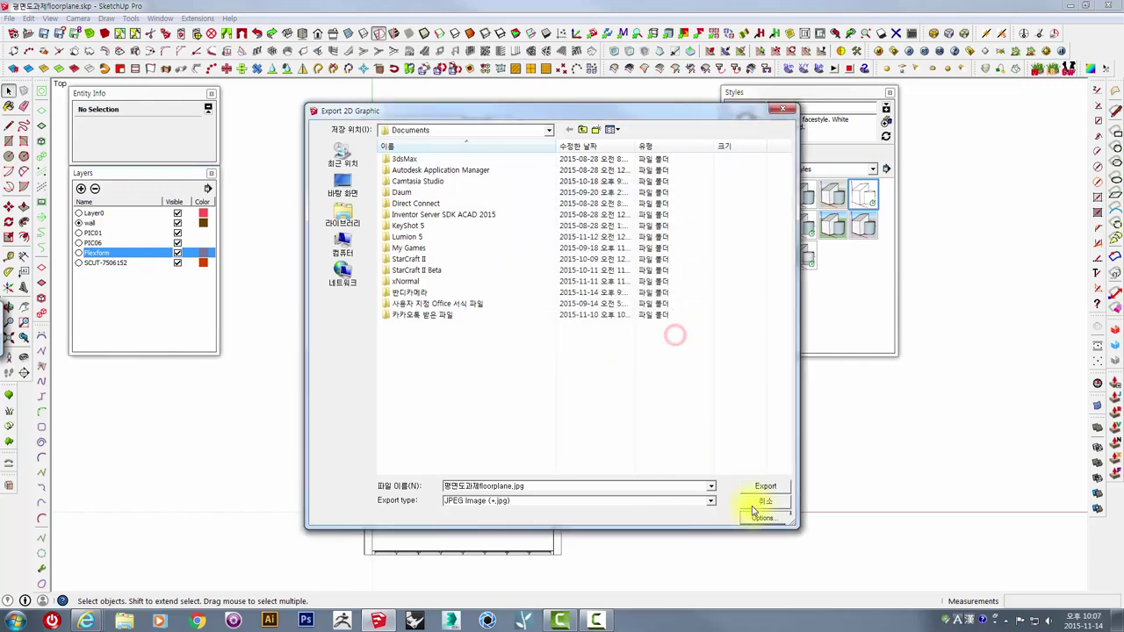
left_click(755, 504)
left_click_drag(284, 95, 645, 586)
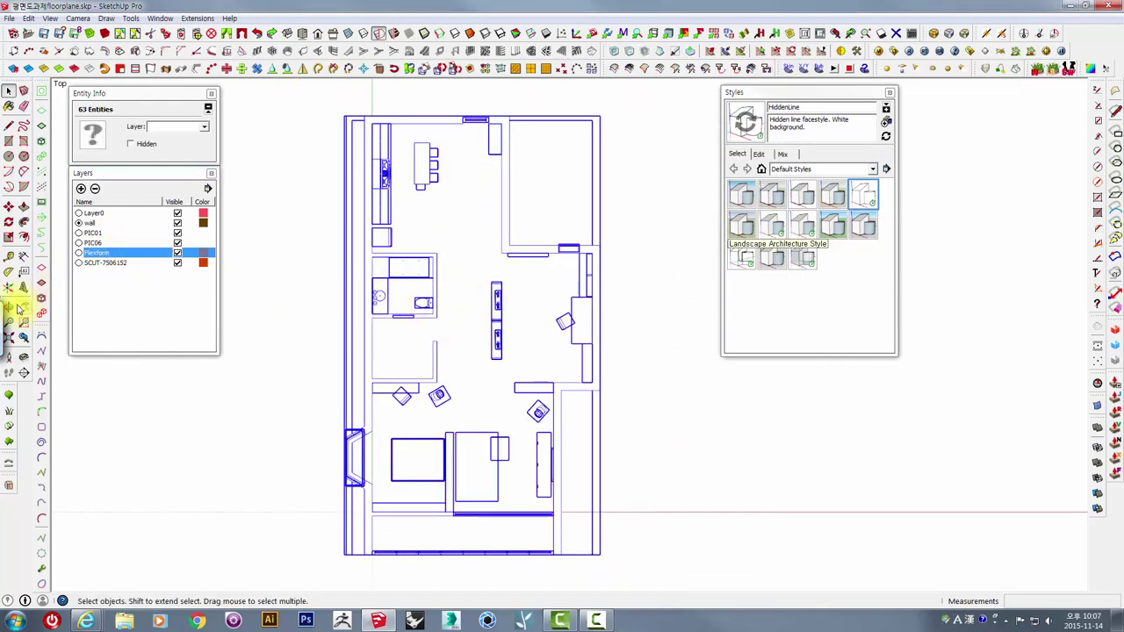
Step: Rotate the floor plan 90° about its centre so it lies horizontally, then recentre the view
left_click(9, 222)
left_click(470, 352)
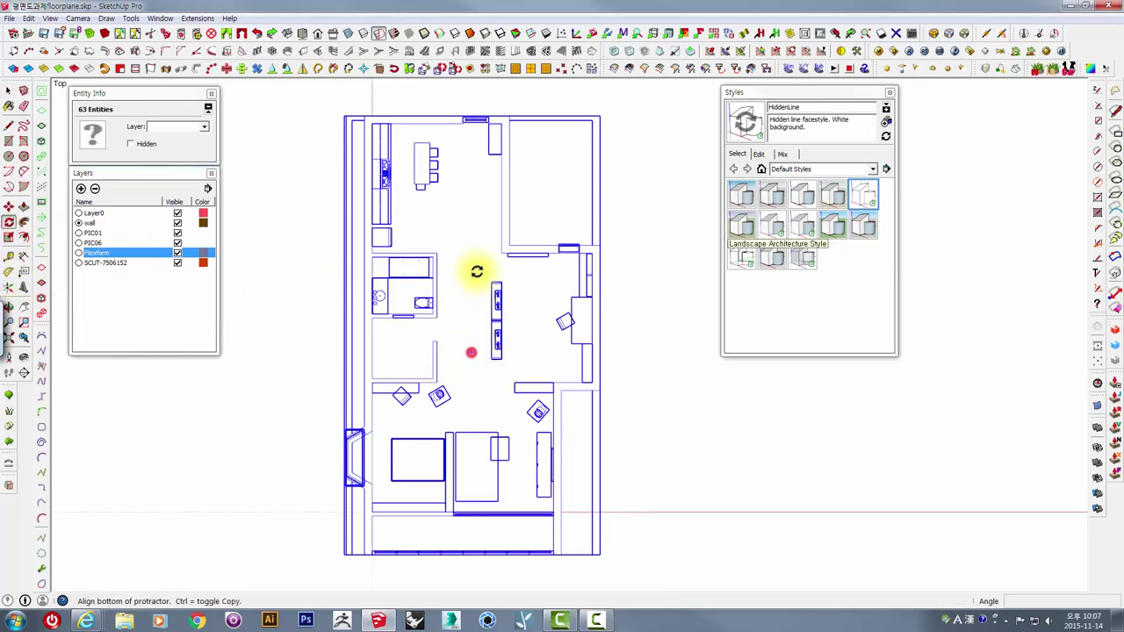
left_click(470, 240)
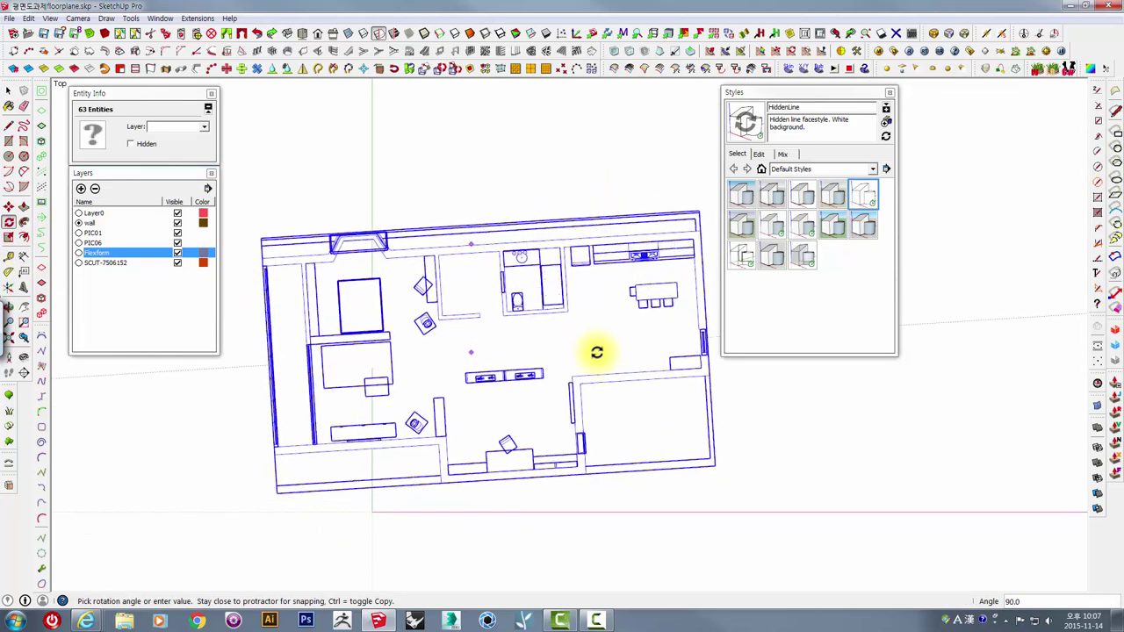
left_click(596, 352)
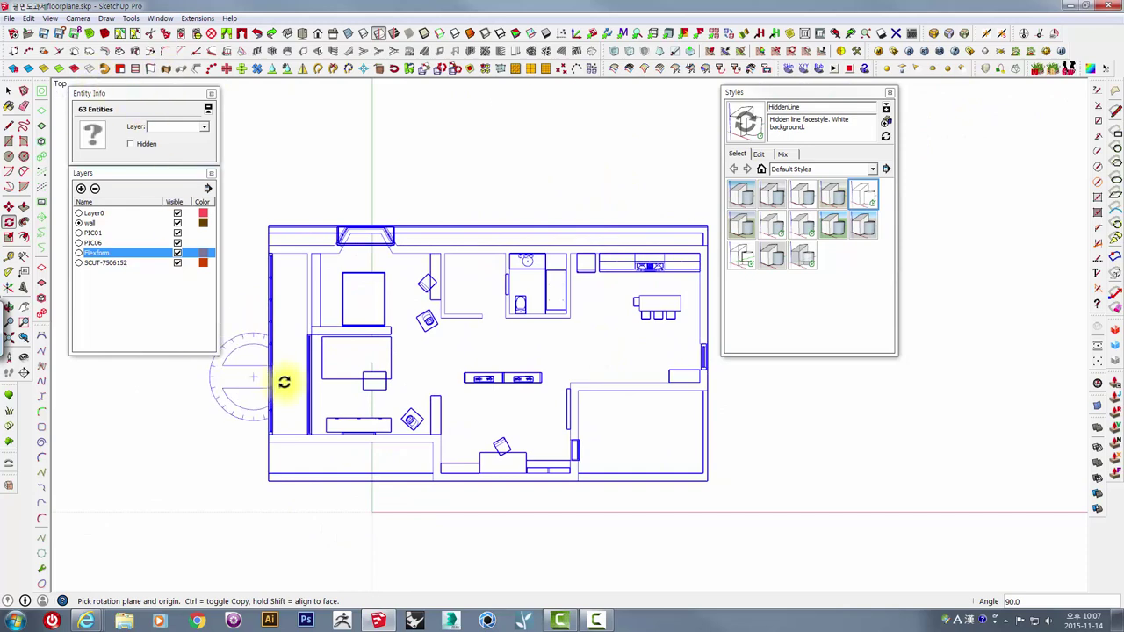
scroll(283, 382, "up", 3)
scroll(285, 381, "up", 1)
scroll(287, 380, "up", 1)
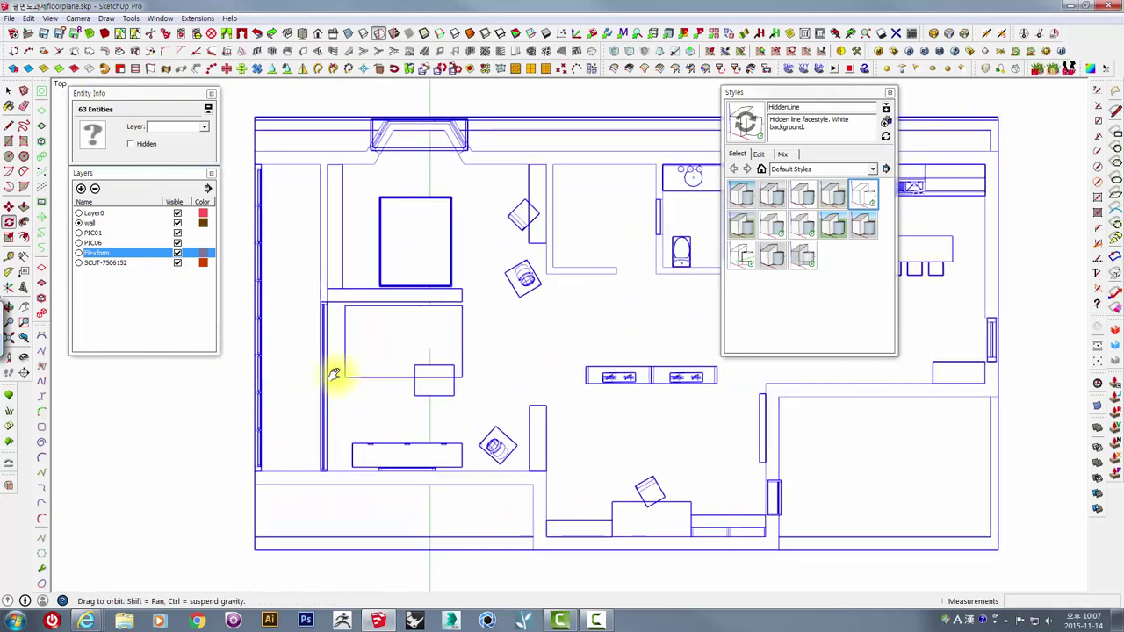
middle_click_drag(334, 374, 346, 371, "shift")
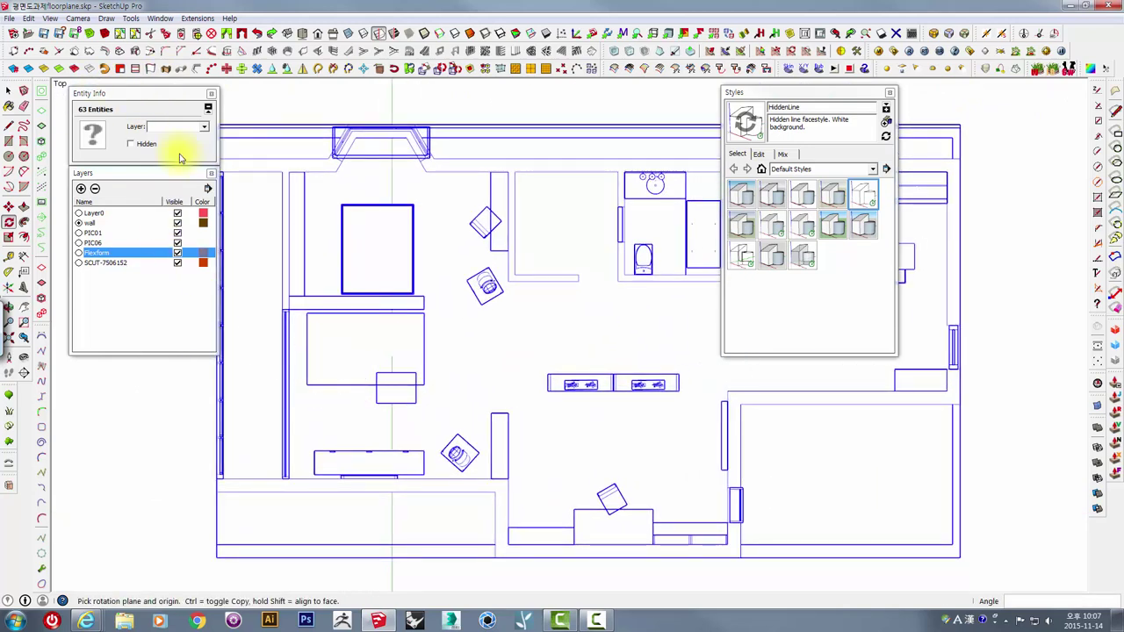
Step: Deselect the floor plan and reposition the Entity Info and Layers panels
left_click(9, 90)
left_click(257, 102)
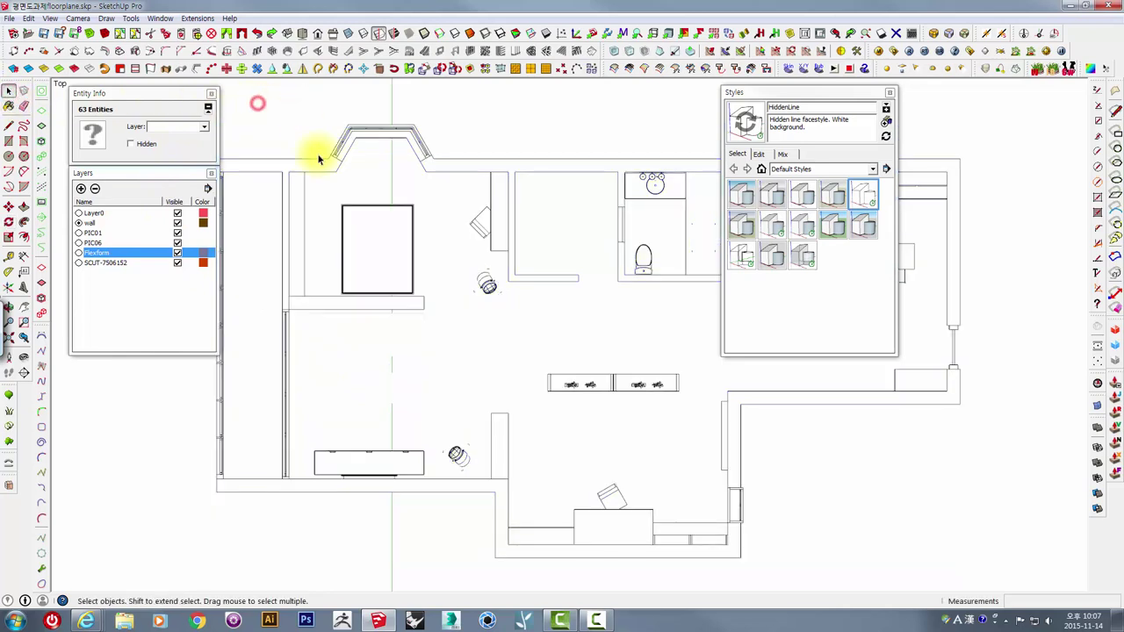
left_click_drag(163, 93, 154, 106)
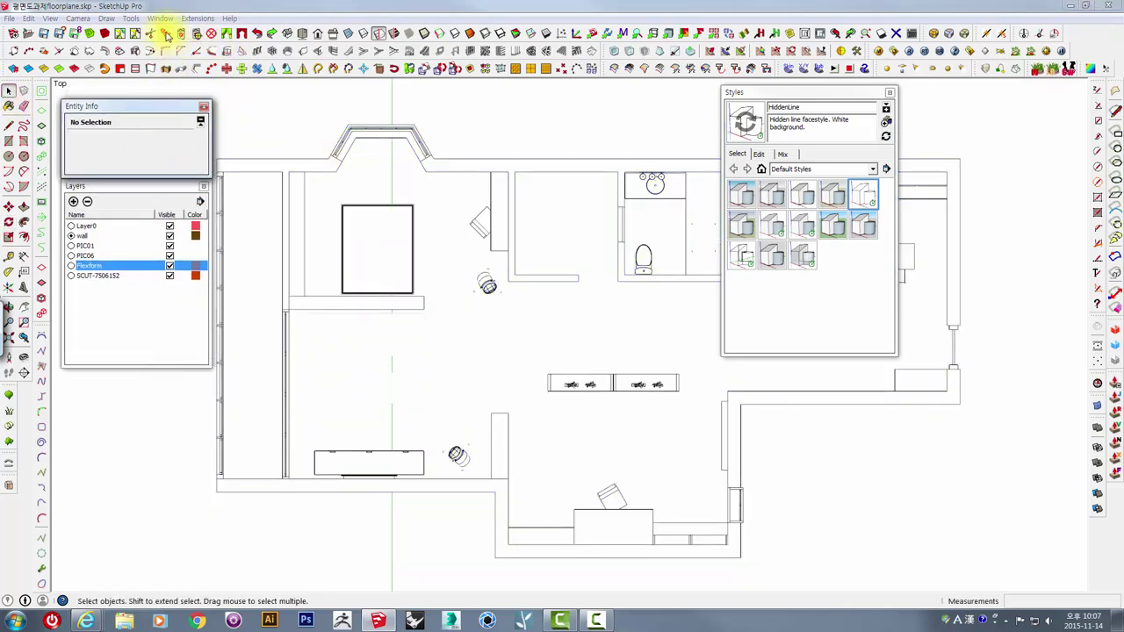
Step: Add Scene 1 from the current view, saving the style changes as a new style
left_click(161, 17)
left_click(176, 130)
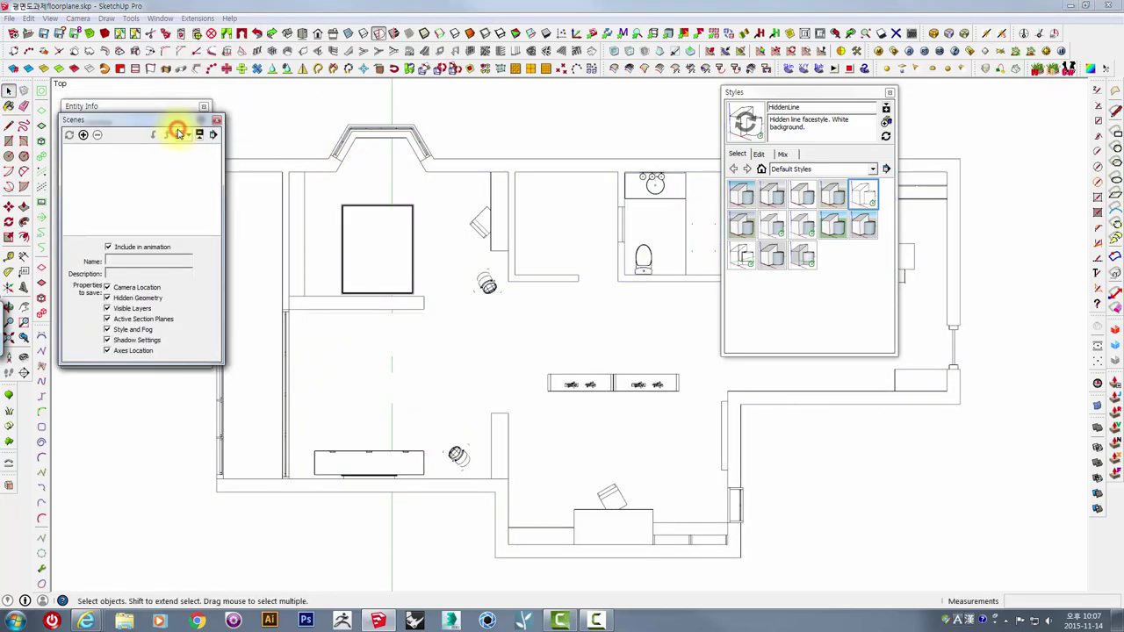
left_click_drag(150, 121, 562, 121)
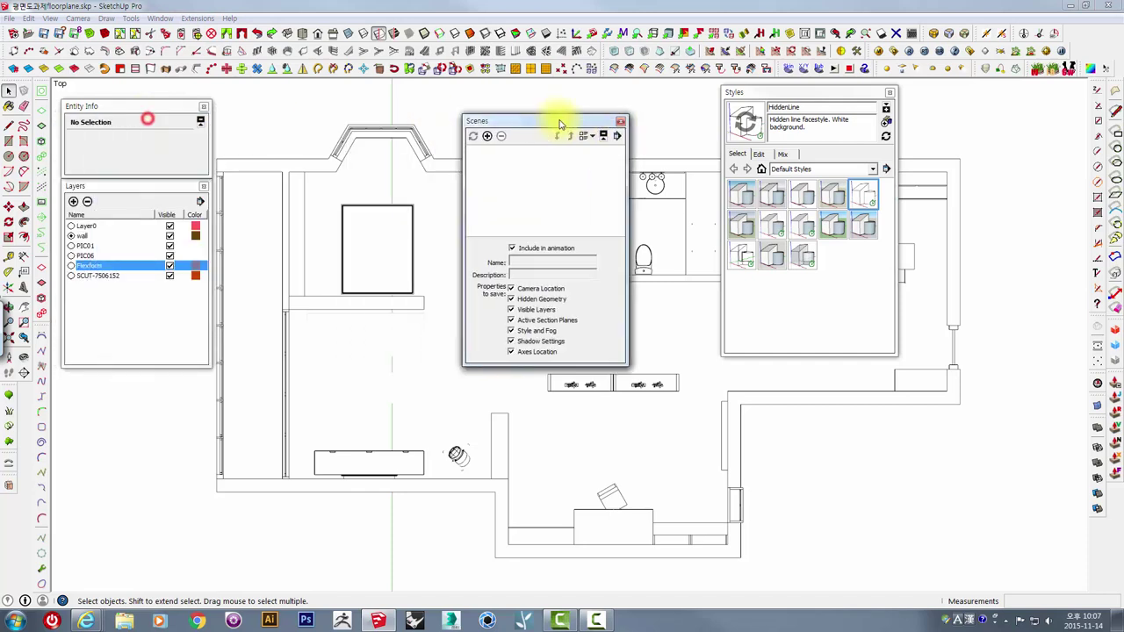
left_click(495, 137)
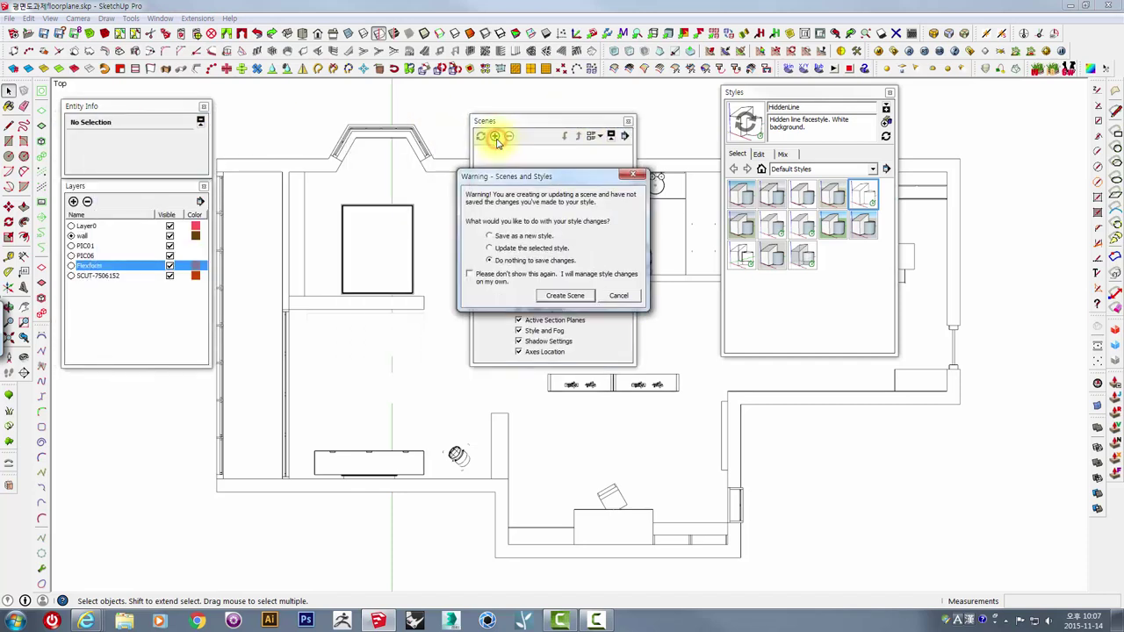
left_click(497, 237)
left_click(555, 295)
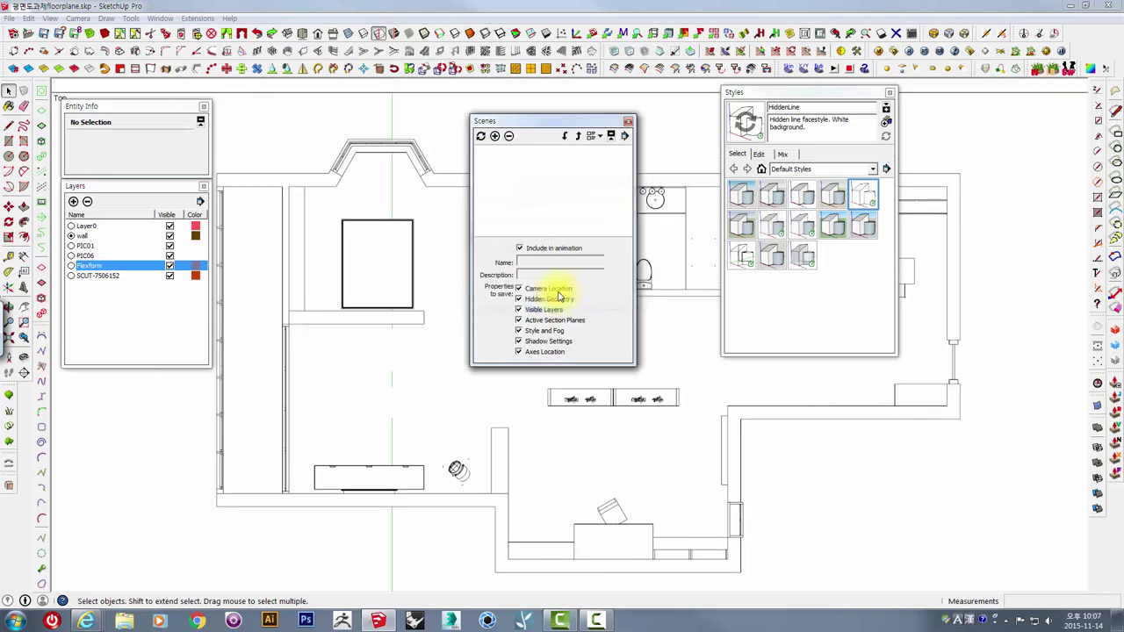
Step: Rearrange the Scenes and Styles panels, adjust the view, and update Scene 1 with it
left_click(287, 133)
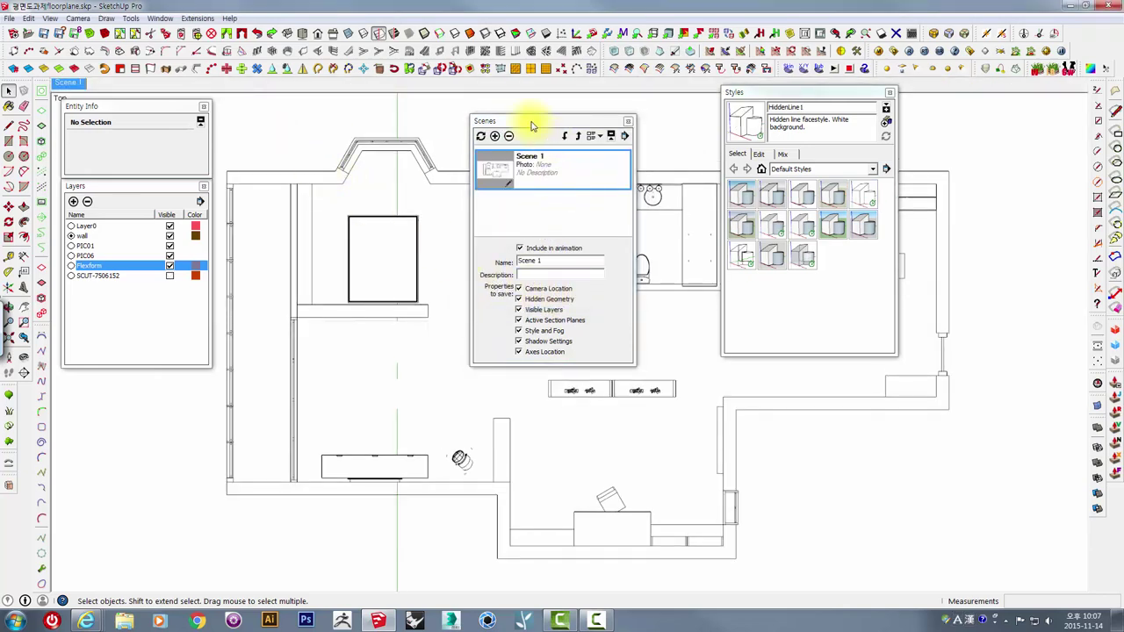
left_click_drag(529, 121, 942, 132)
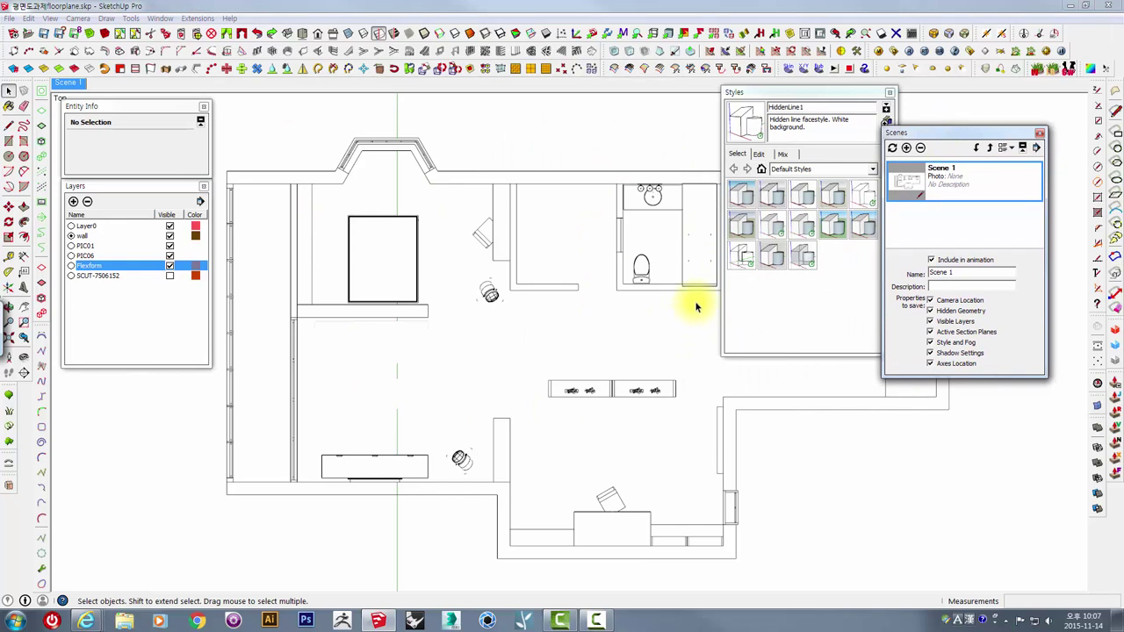
left_click_drag(746, 92, 346, 125)
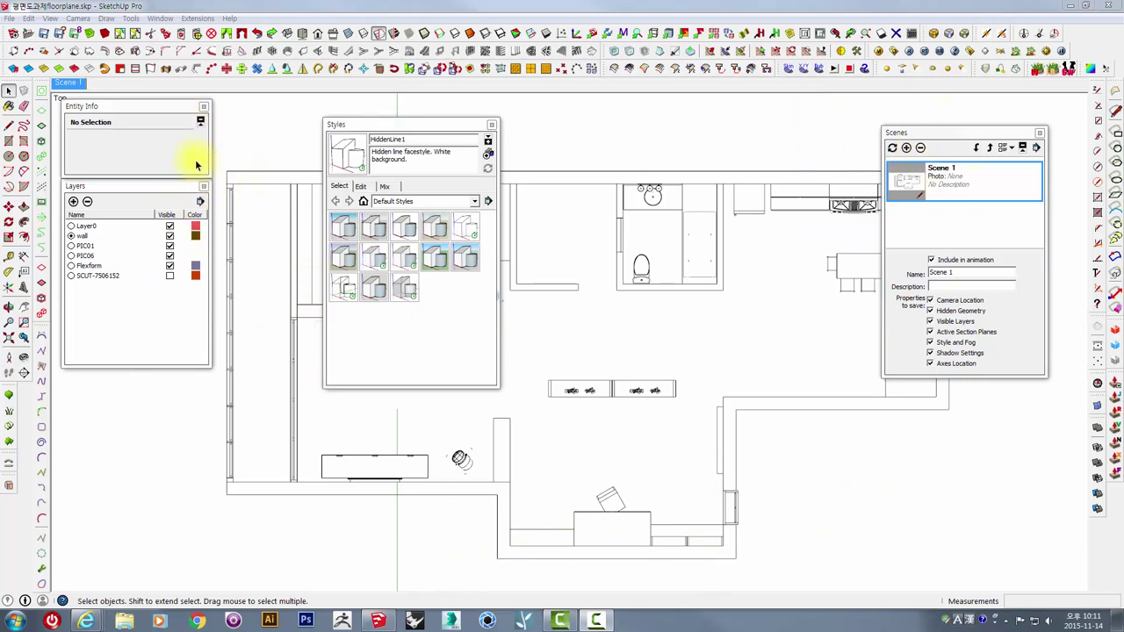
middle_click_drag(556, 150, 543, 123)
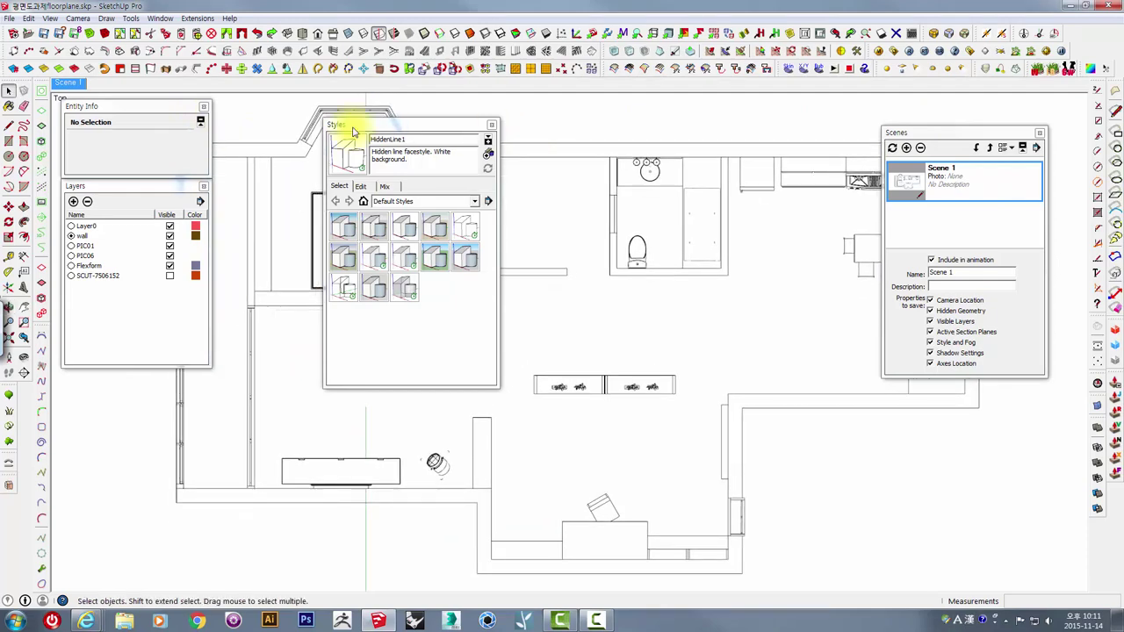
right_click(68, 81)
left_click(103, 138)
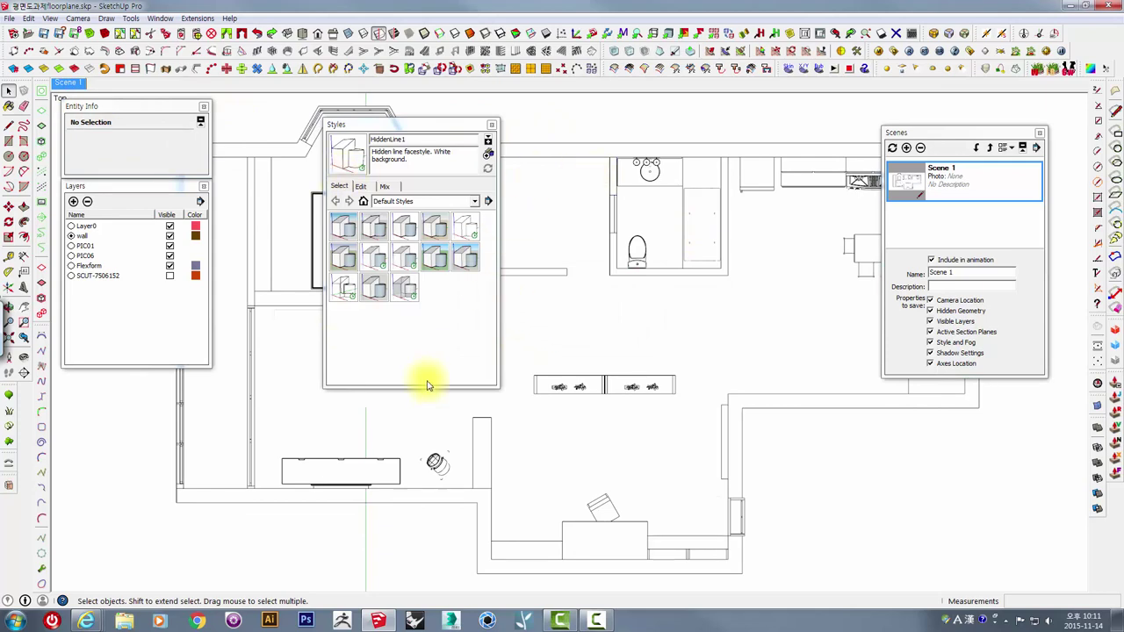
left_click(8, 17)
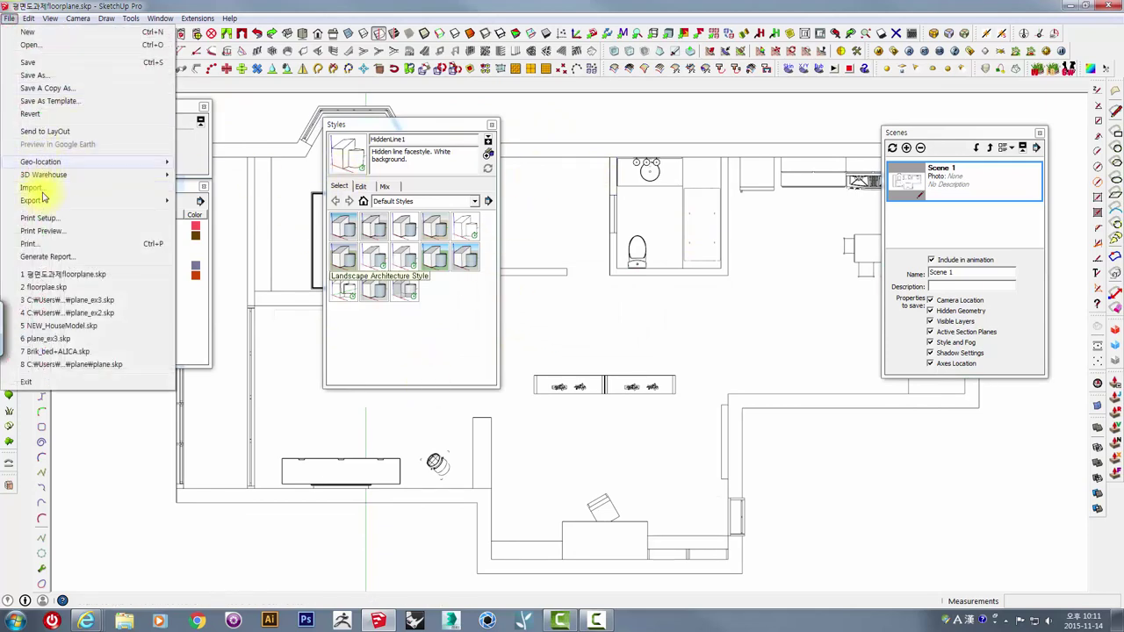
mouse_move(31, 200)
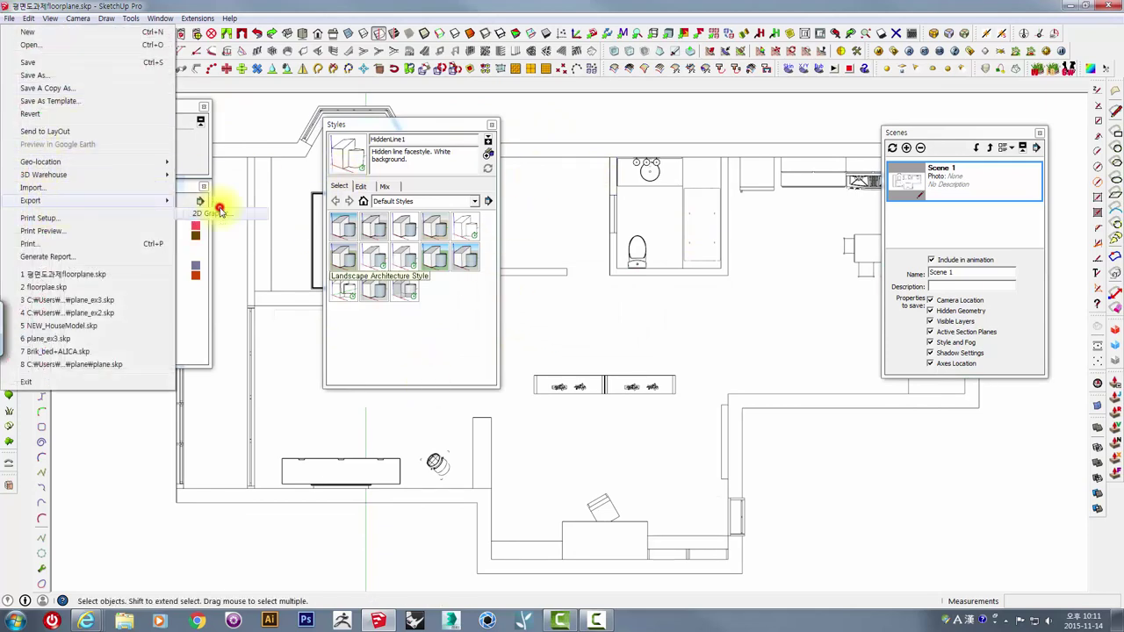
Step: Export the view as a 2400 × 1155 pixel JPG with anti-aliasing turned off
left_click(215, 212)
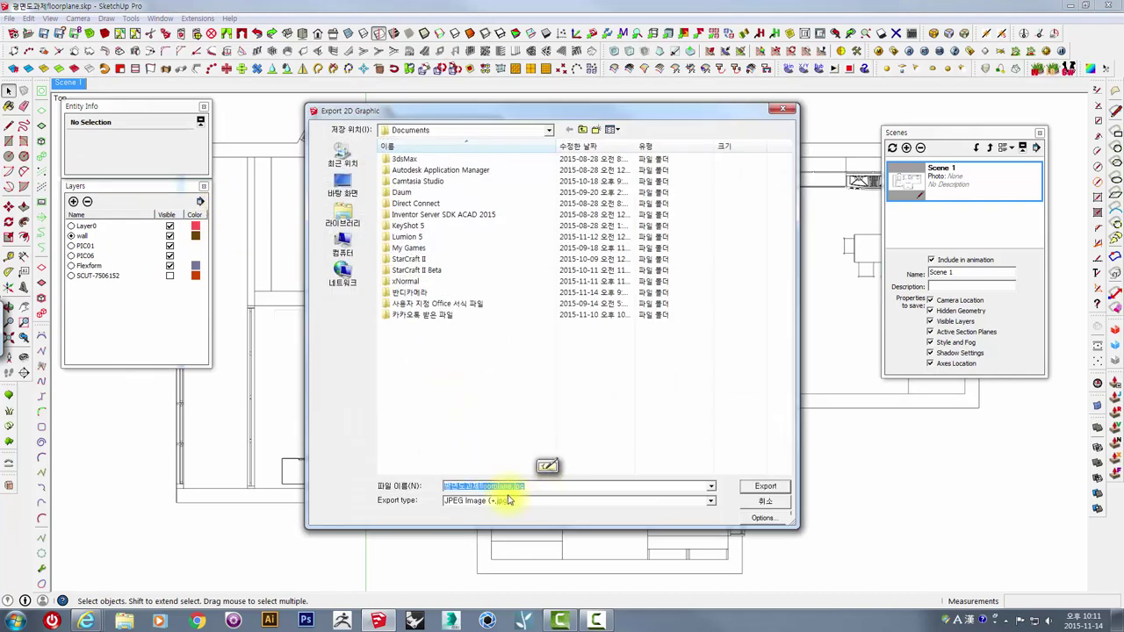
left_click(762, 518)
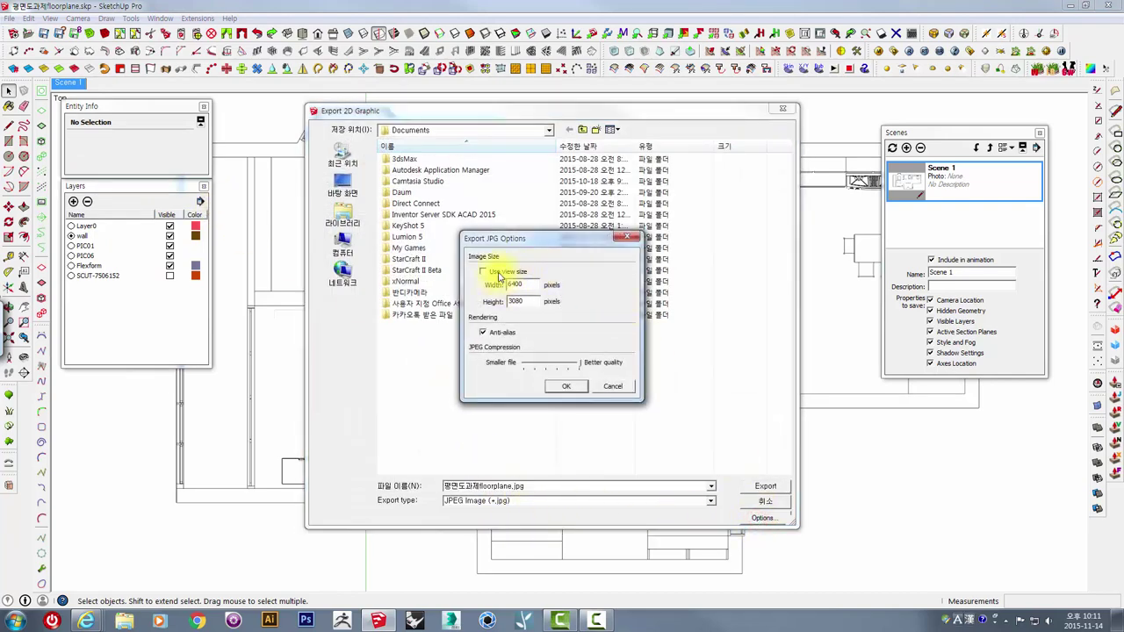
left_click(497, 272)
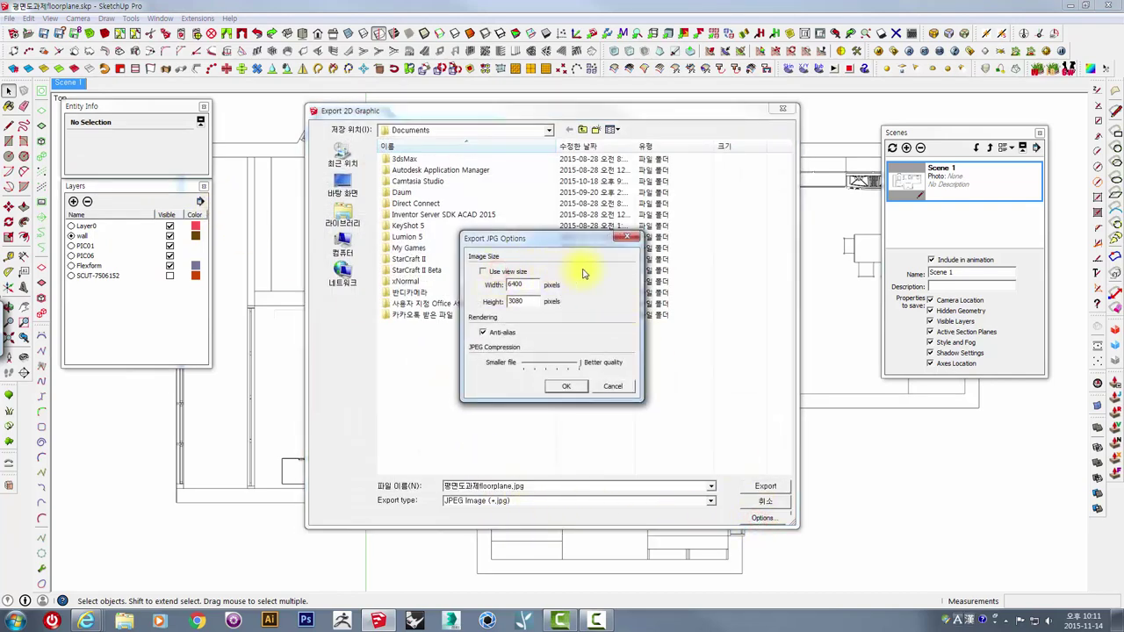
left_click(492, 274)
key("Tab")
type("2")
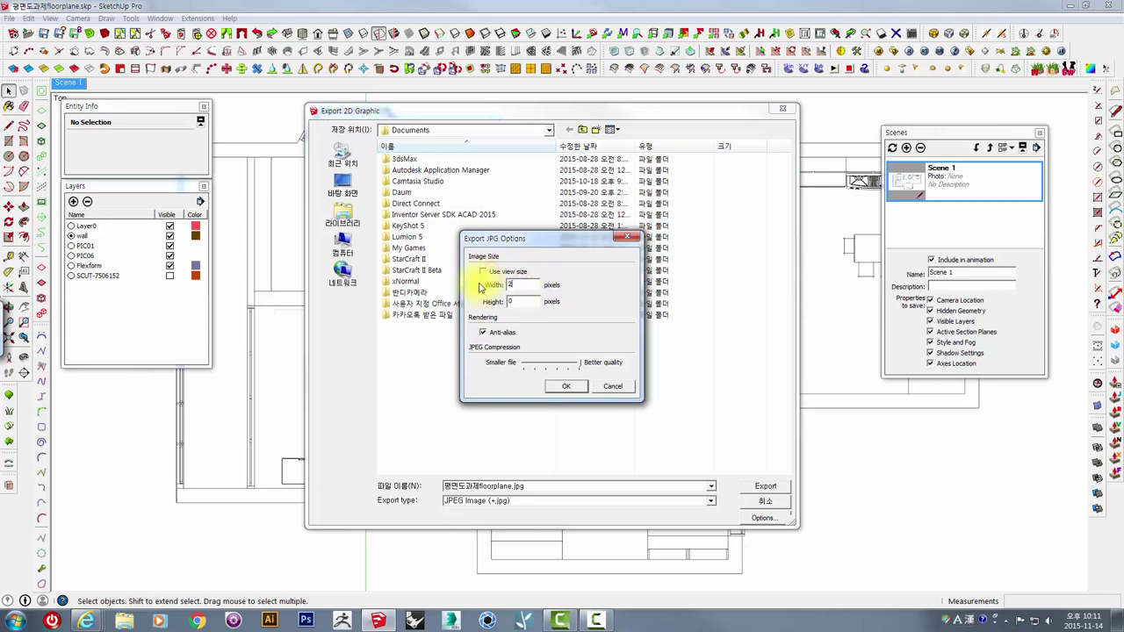
left_click(482, 333)
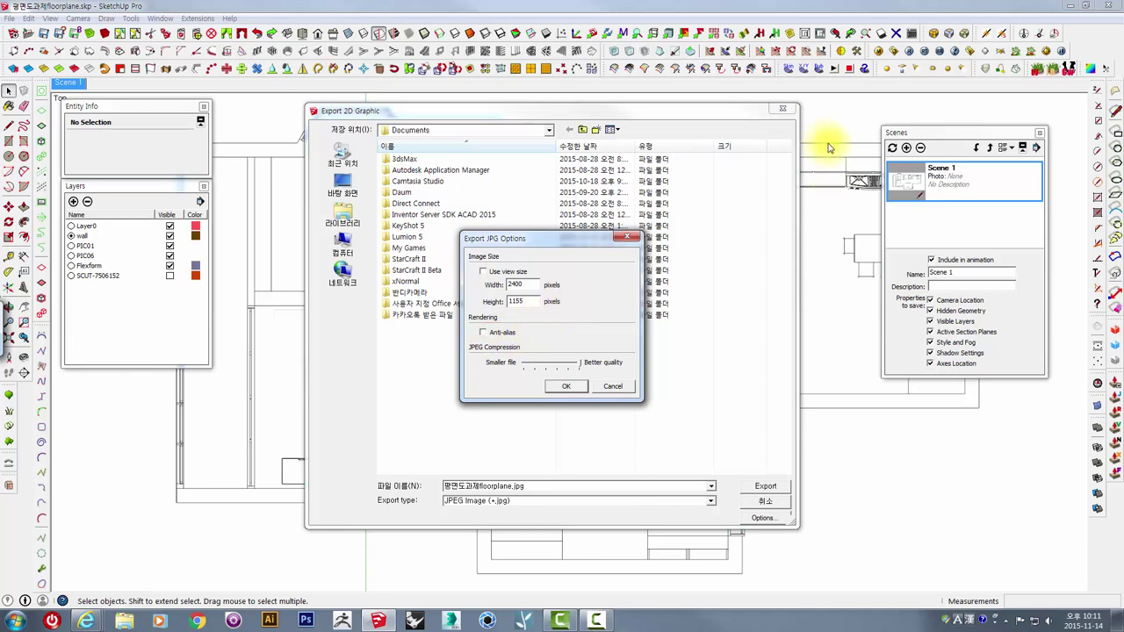
left_click(566, 391)
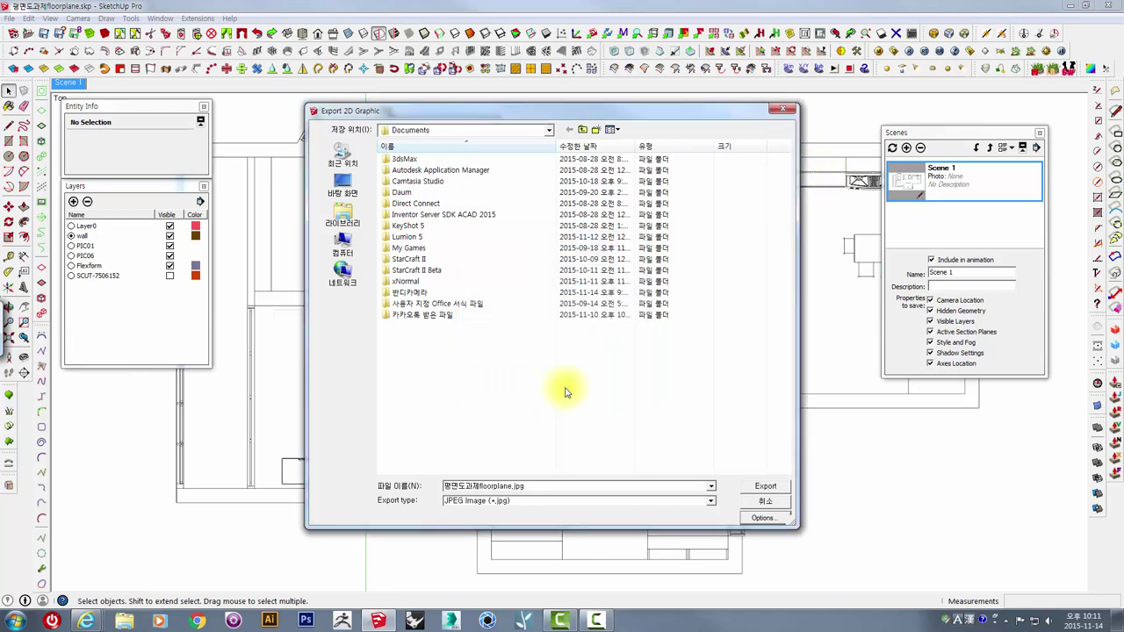
left_click(762, 488)
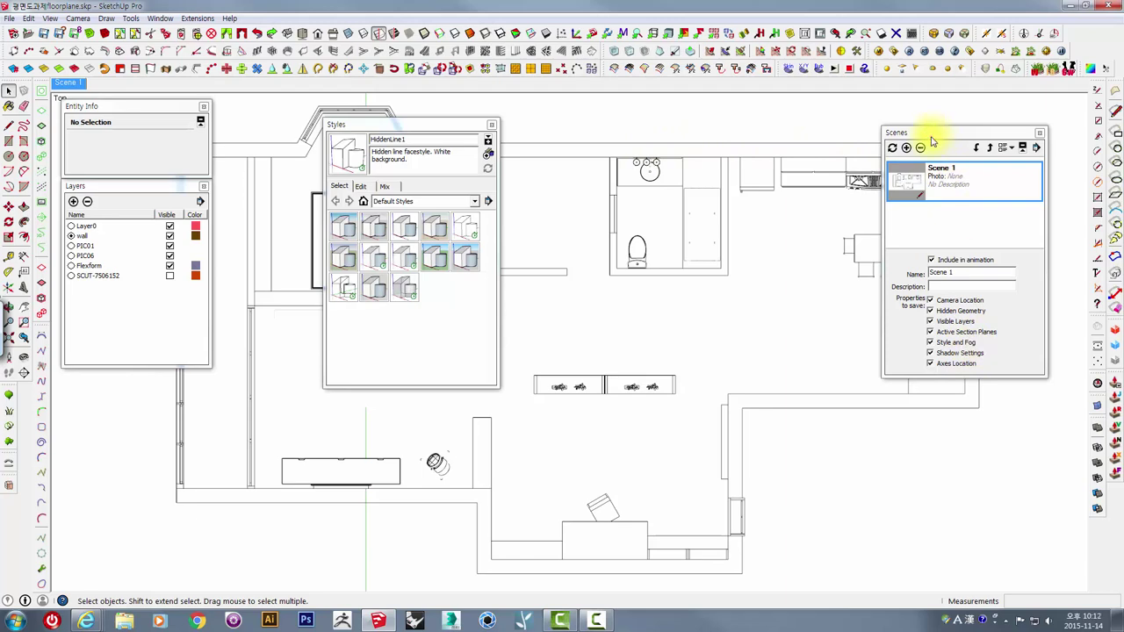
left_click_drag(932, 141, 952, 190)
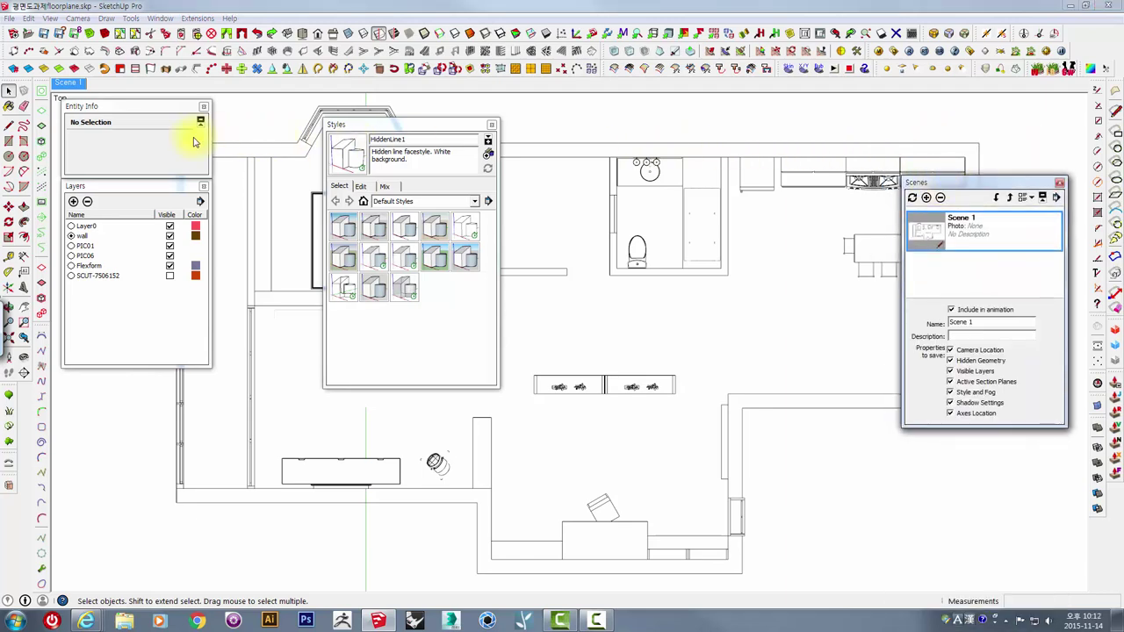
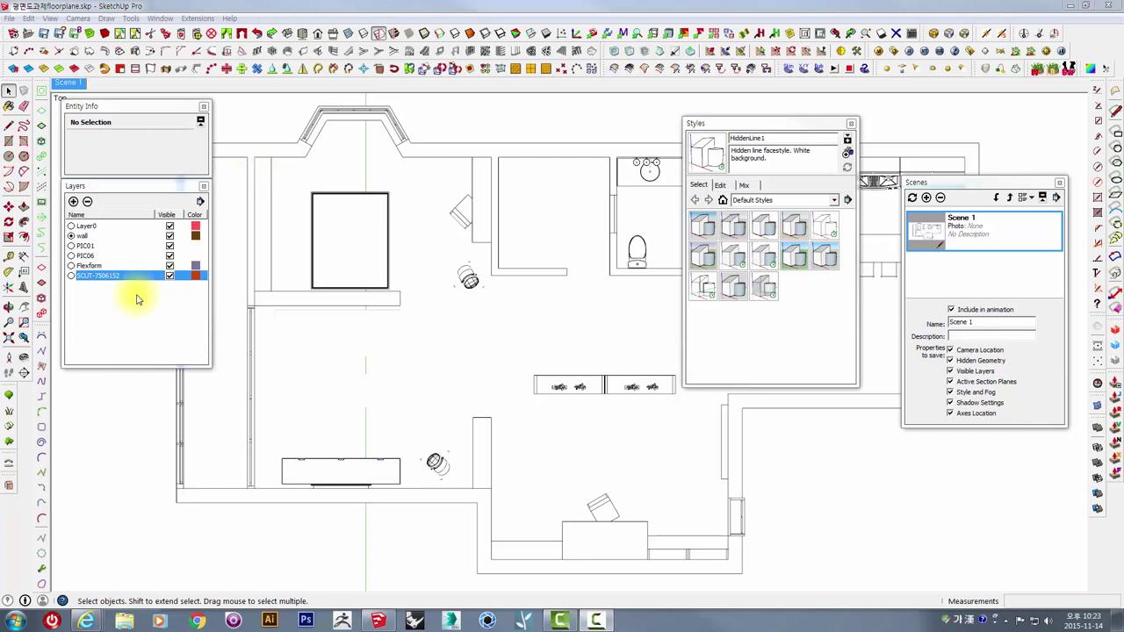
Step: Switch to Scene 1, make the SCUT-7506152 layer visible again, and bring up V-Ray's render options
left_click(69, 84)
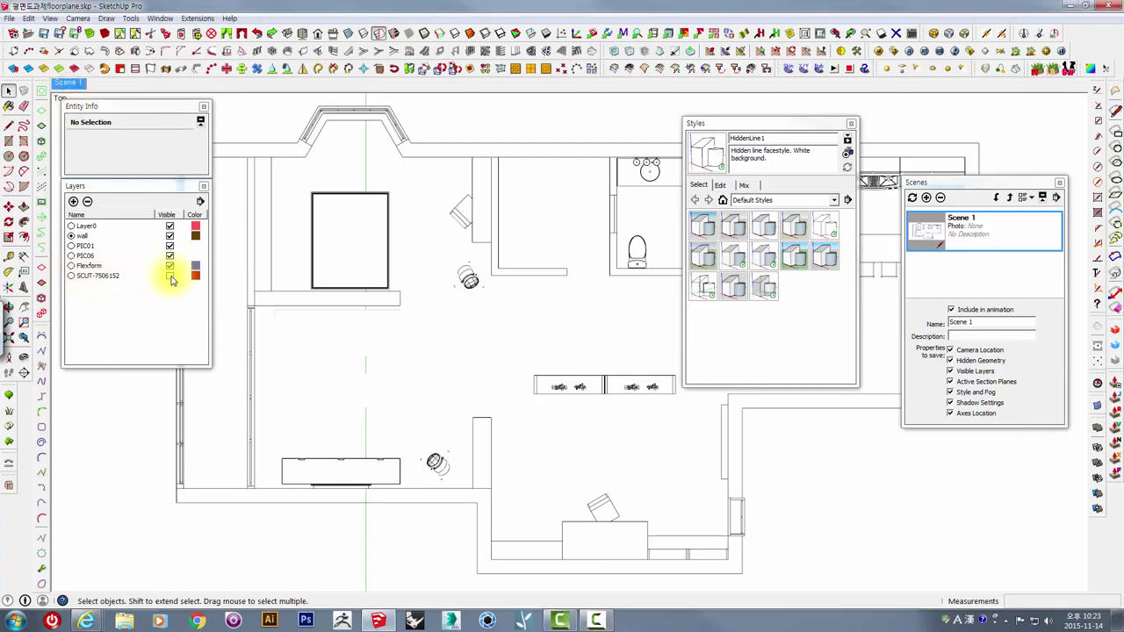
left_click(169, 278)
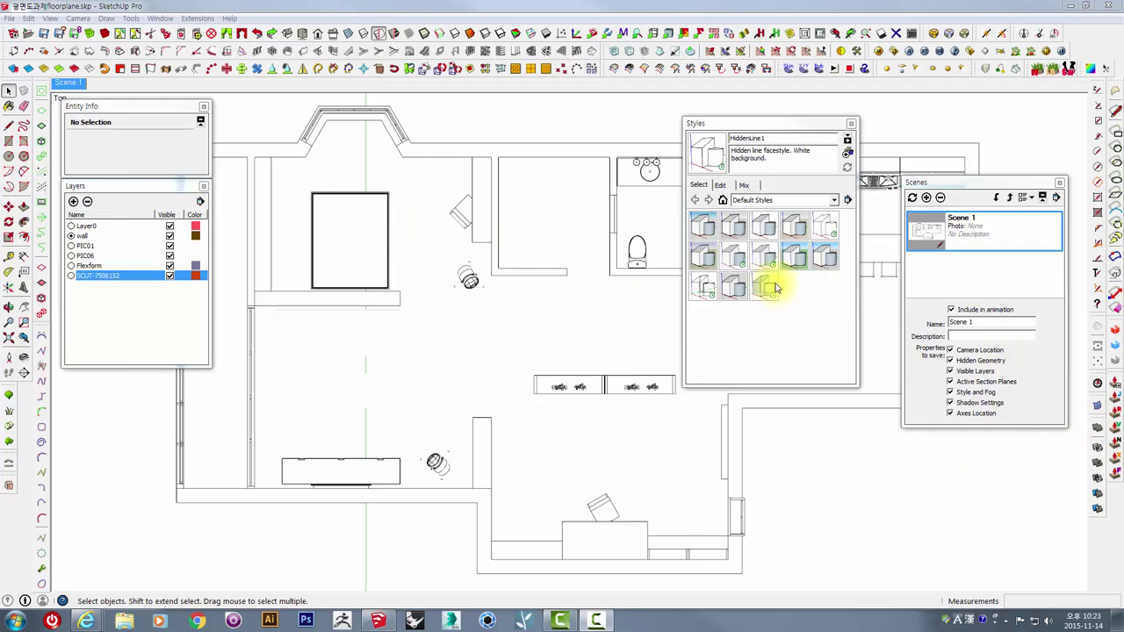
left_click(901, 58)
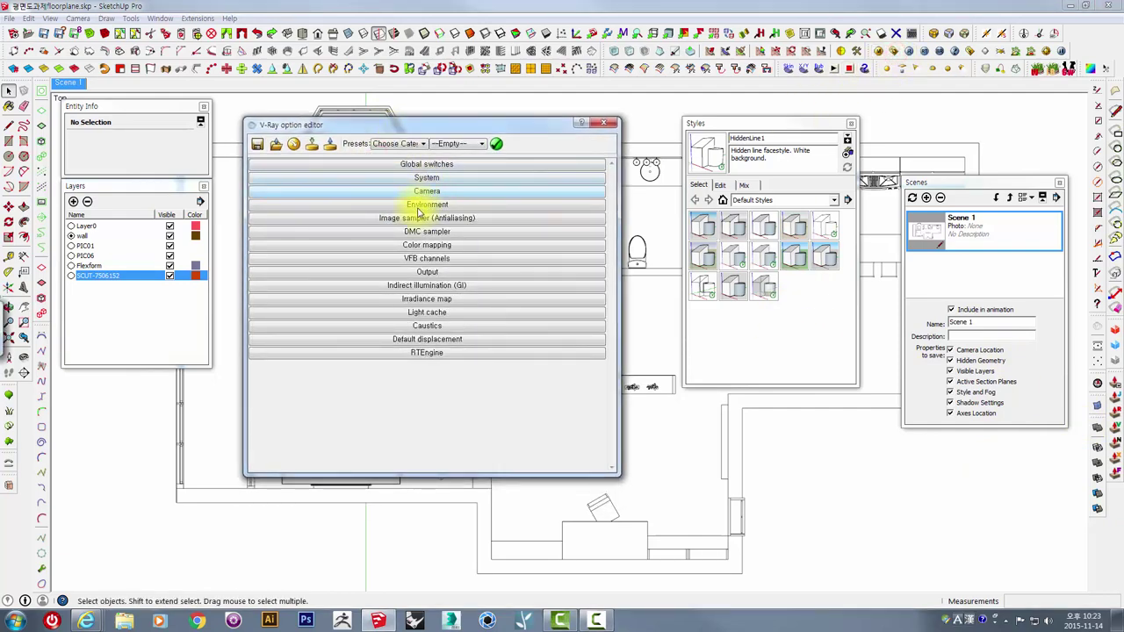
Step: Enable Override materials in Global switches with a light grey override colour of 232
left_click(420, 165)
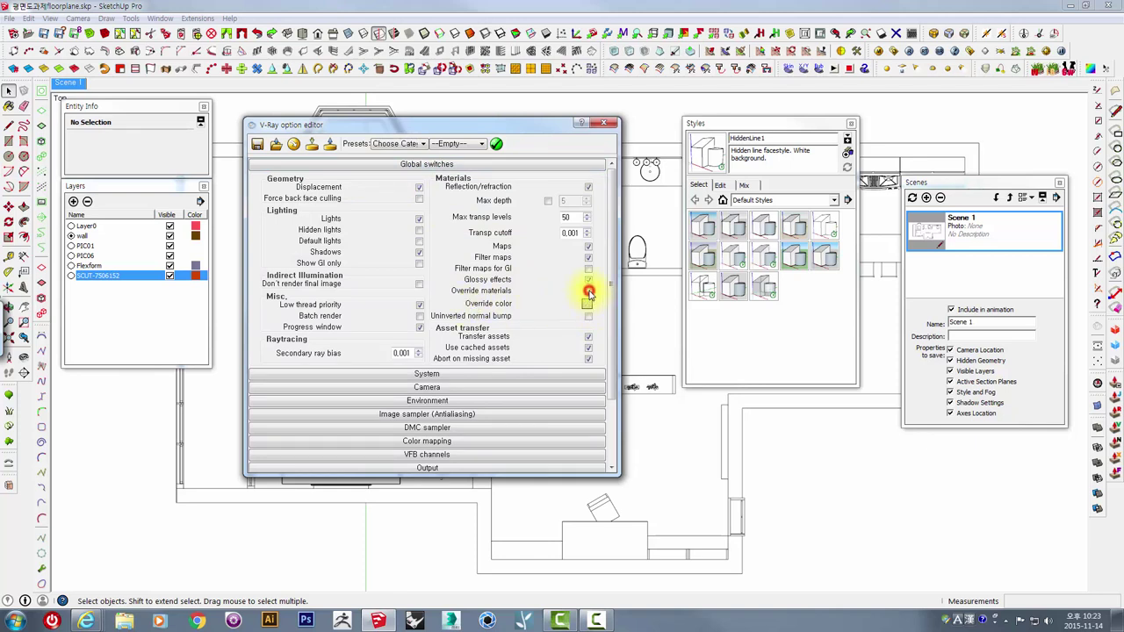
left_click(589, 291)
left_click(587, 305)
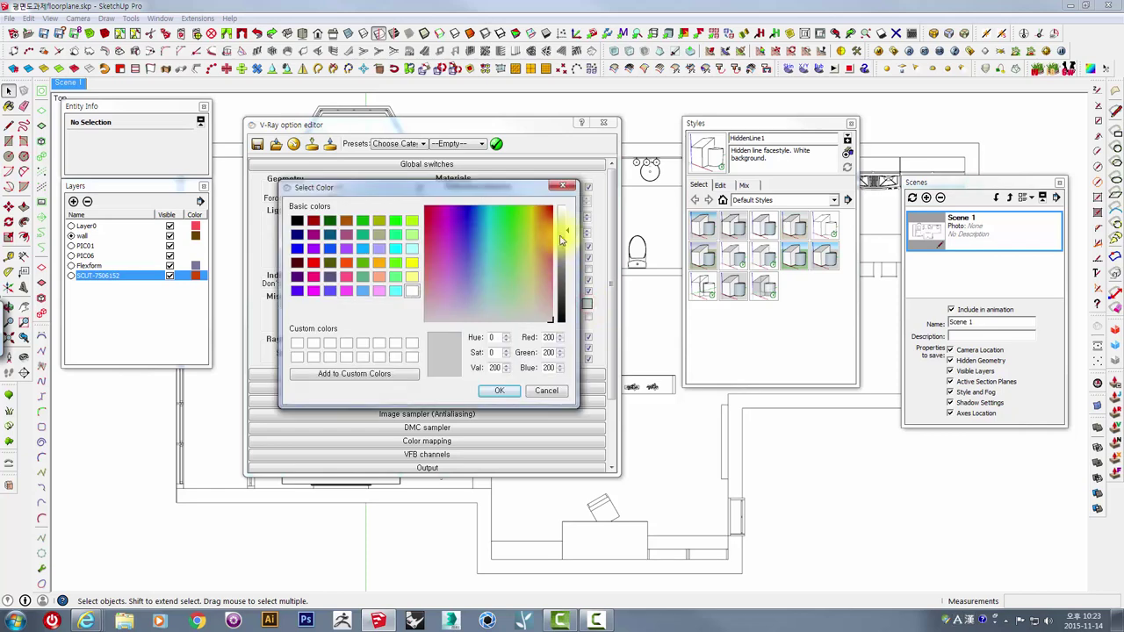
left_click_drag(564, 222, 567, 215)
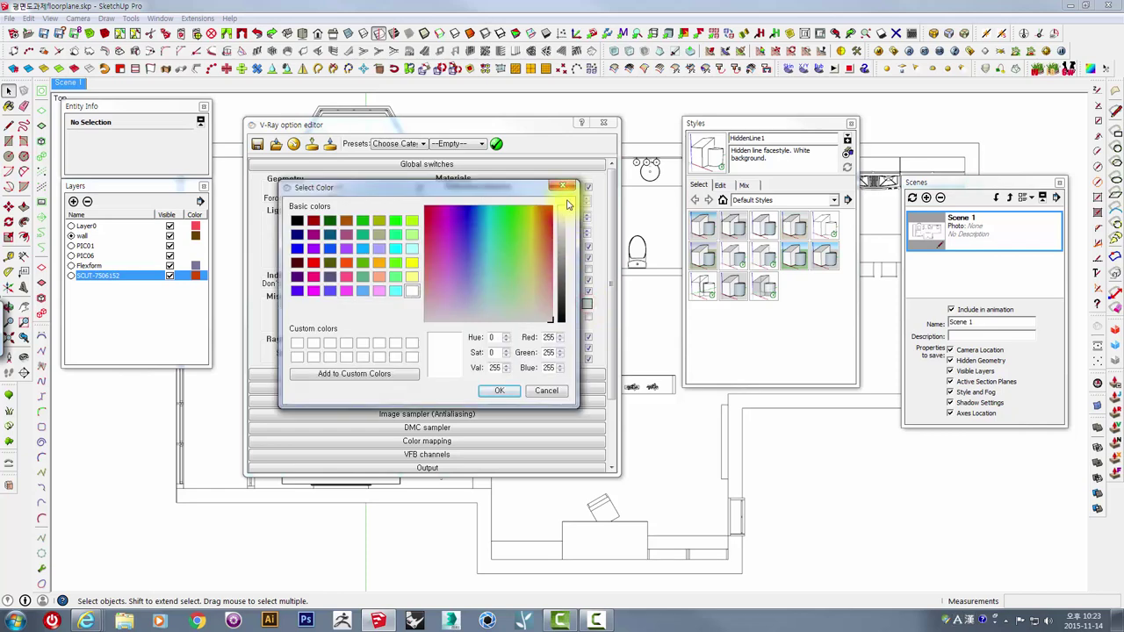
left_click(497, 390)
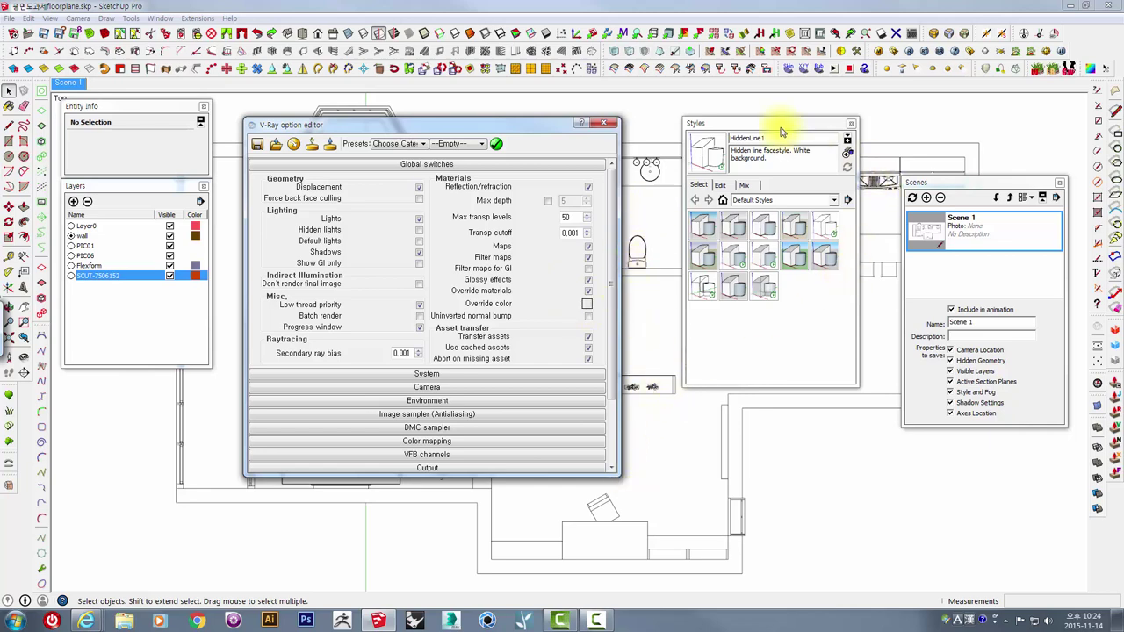
mouse_move(778, 124)
left_mouse_down()
mouse_move(831, 325)
mouse_move(783, 197)
left_mouse_up()
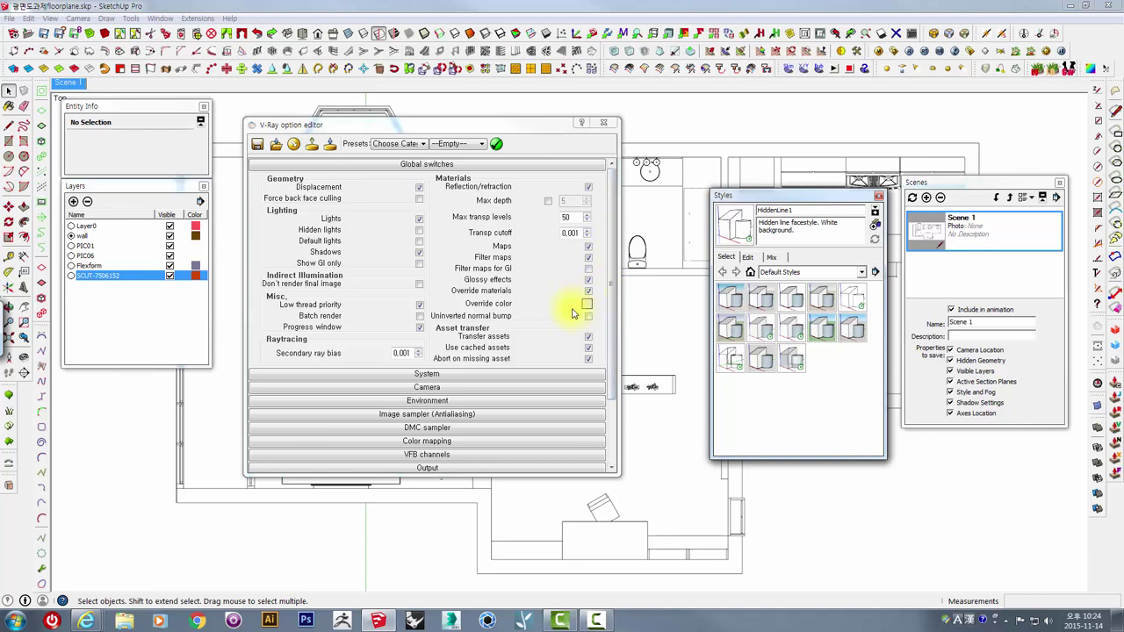
left_click(412, 165)
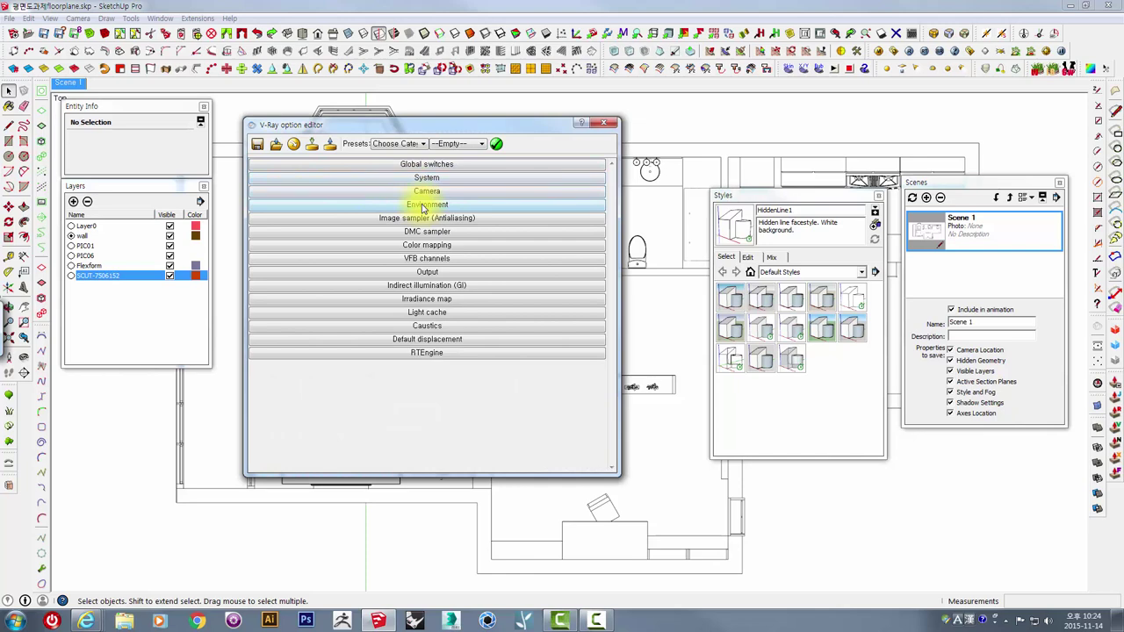
Step: Set the GI skylight colour to white in V-Ray's Environment settings
left_click(422, 205)
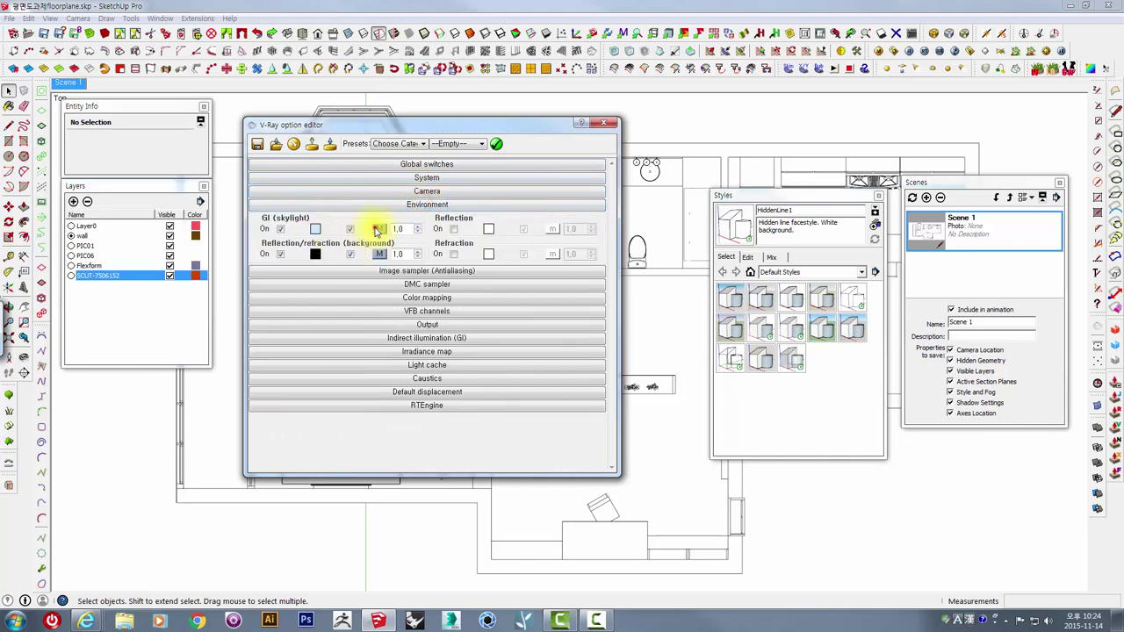
left_click(375, 230)
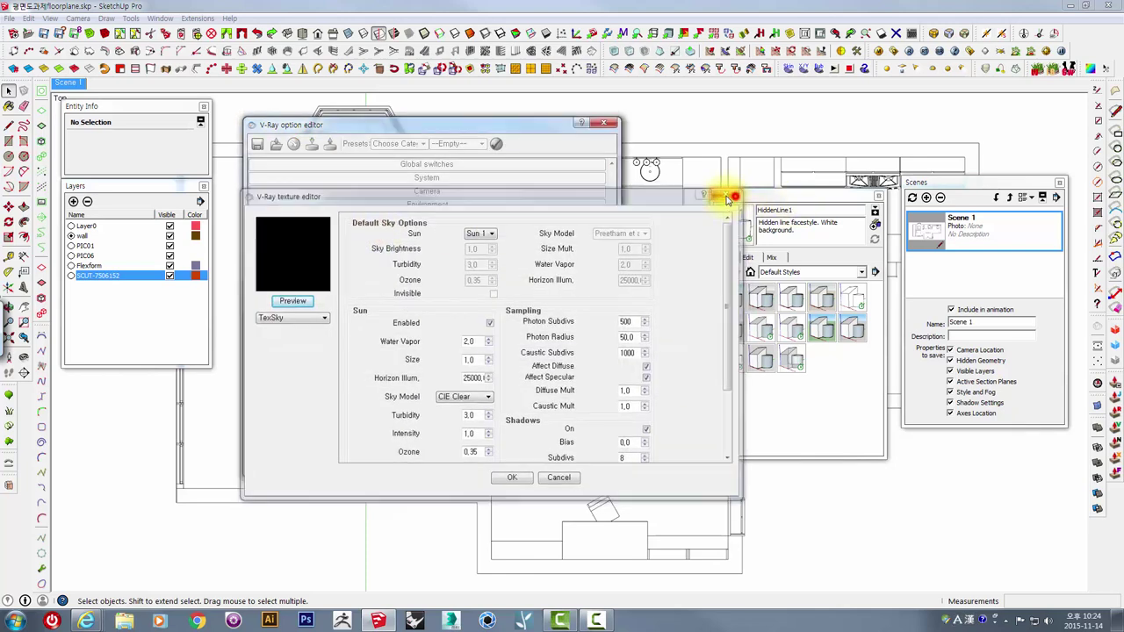
left_click(731, 197)
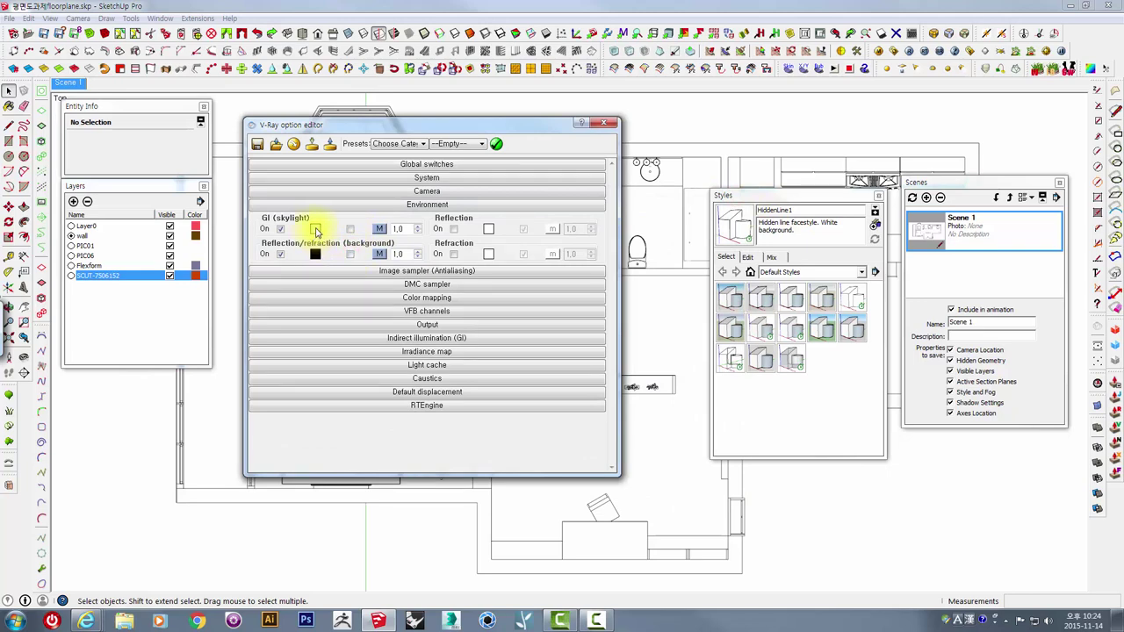
left_click(316, 230)
left_click(411, 291)
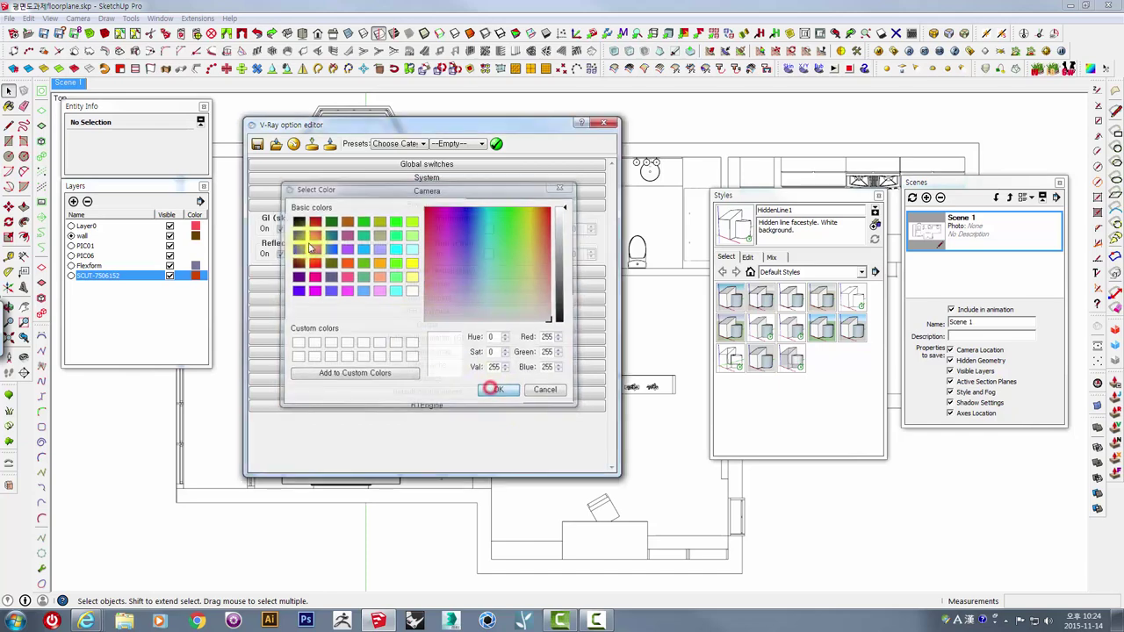
left_click(499, 389)
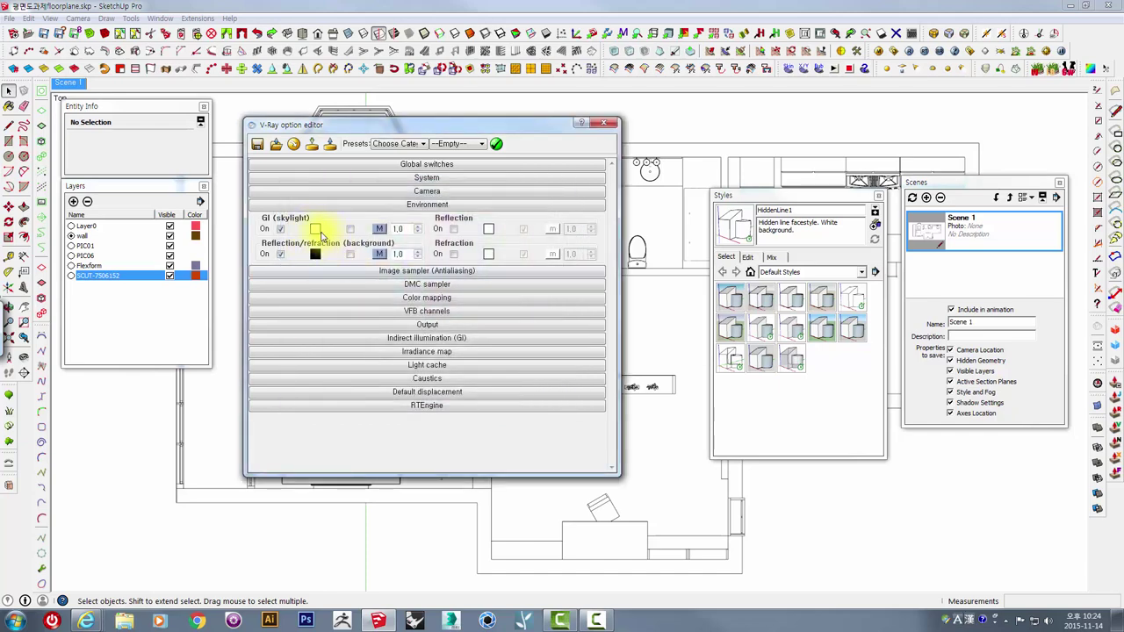
Step: Enter 30 as the environment background multiplier
left_click(403, 255)
left_click(397, 253)
type("30")
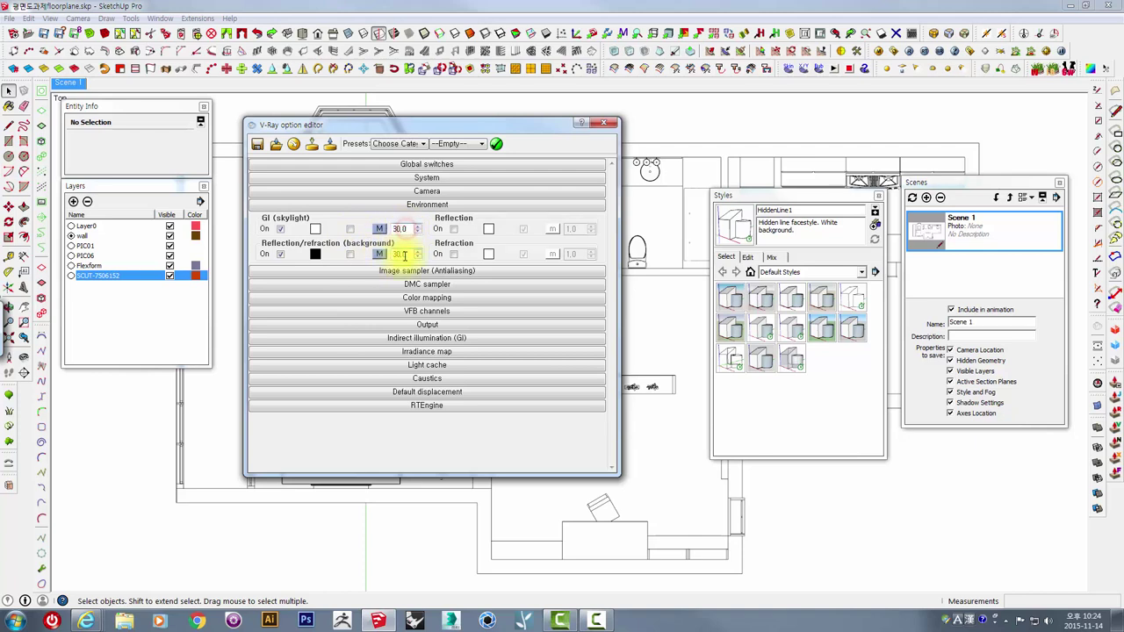
left_click(399, 254)
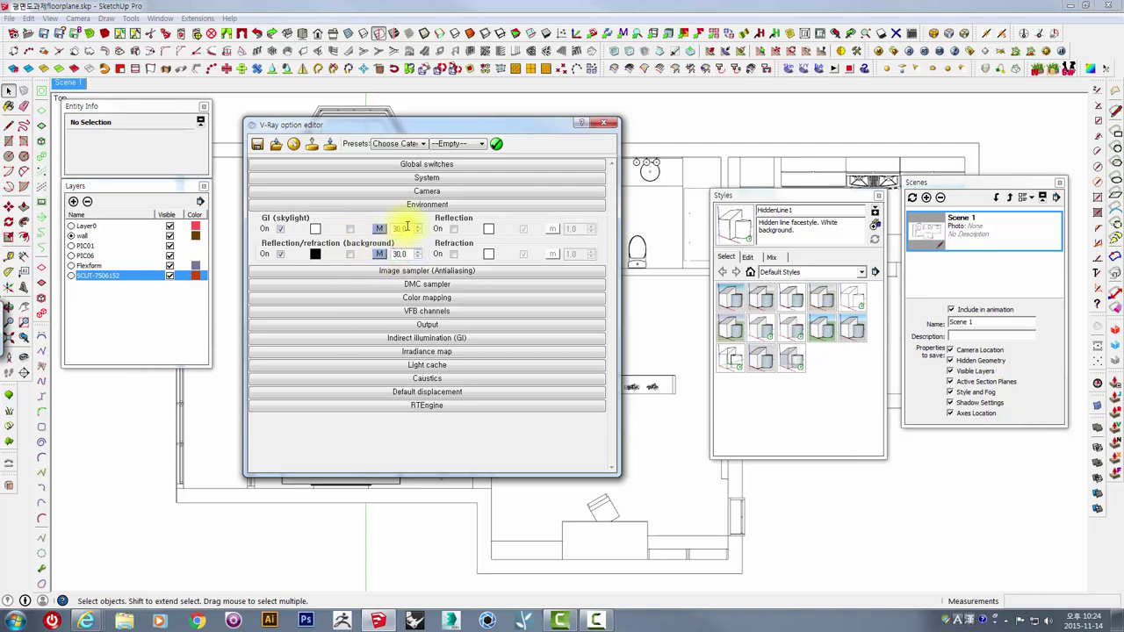
mouse_move(403, 228)
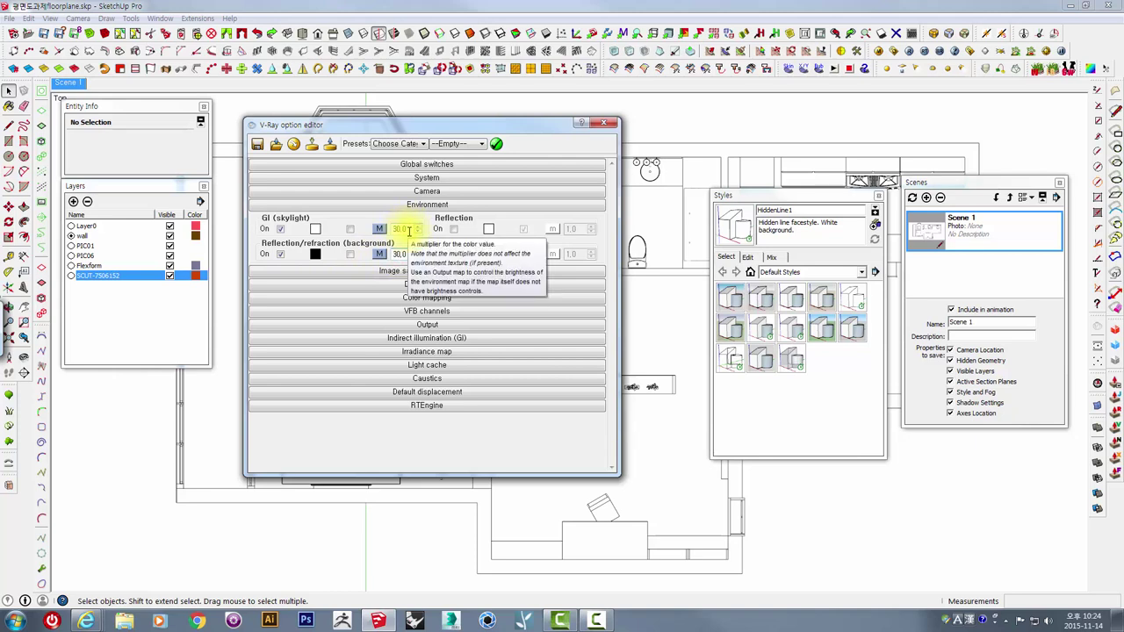
left_click(399, 254)
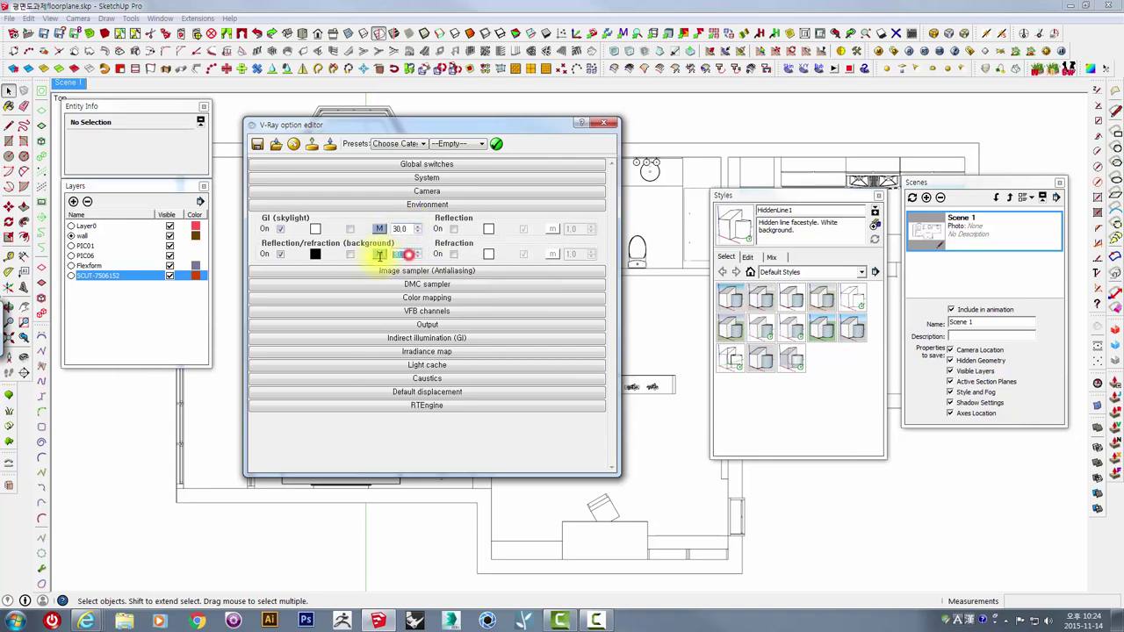
left_click(450, 356)
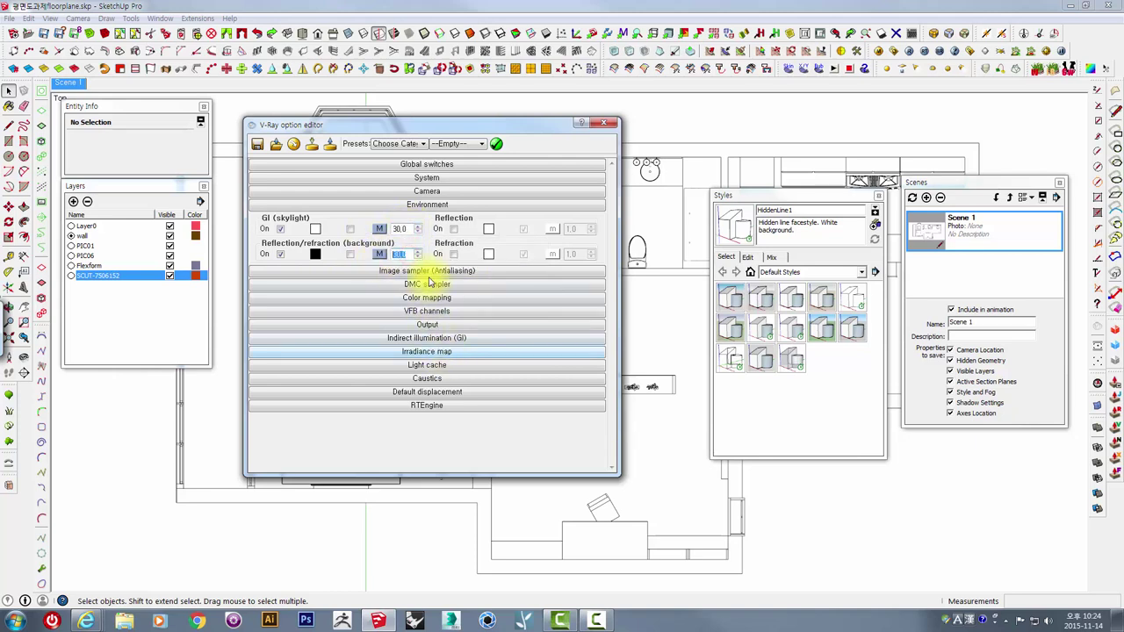
Step: Turn on ambient occlusion in Indirect illumination with amount 1.2, subdivs 24 and radius 30
left_click(390, 341)
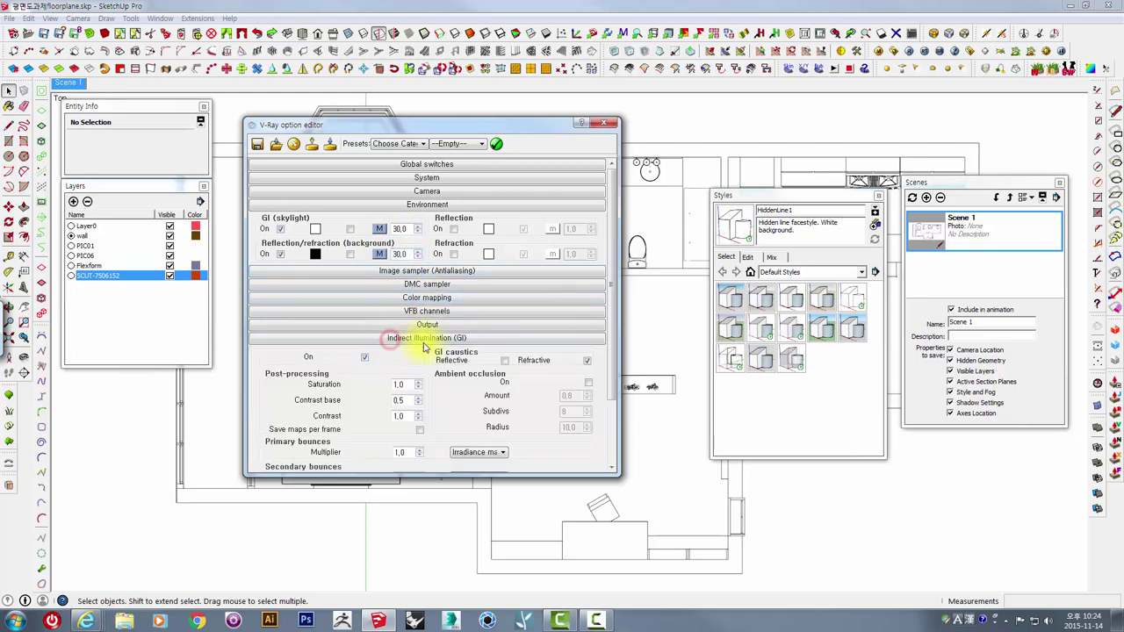
left_click_drag(614, 263, 571, 326)
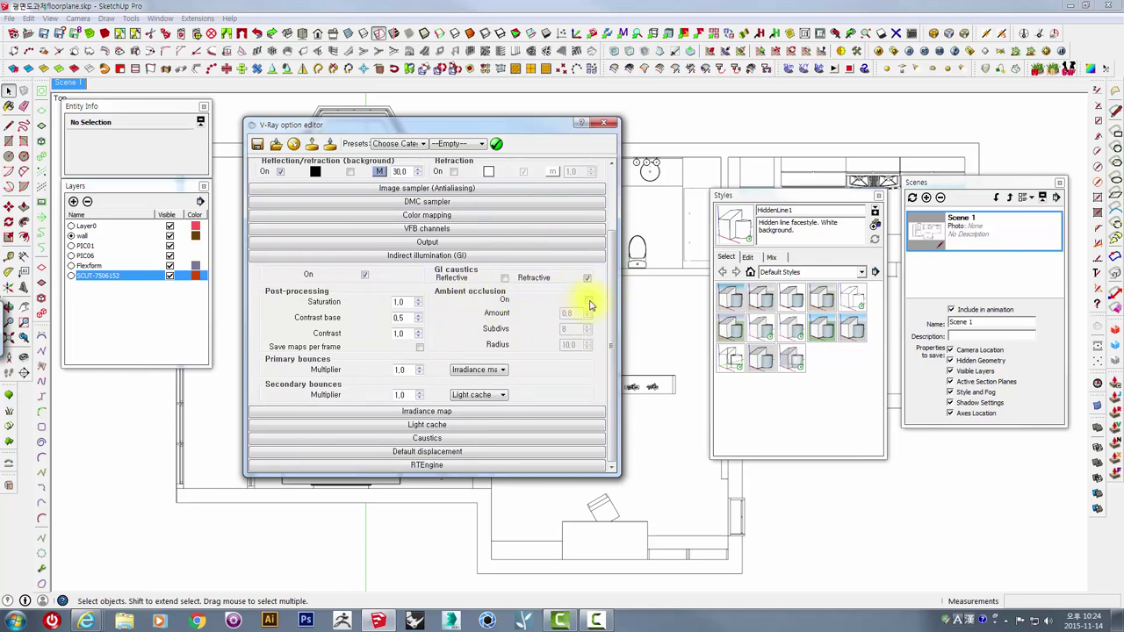
left_click(587, 300)
type("30")
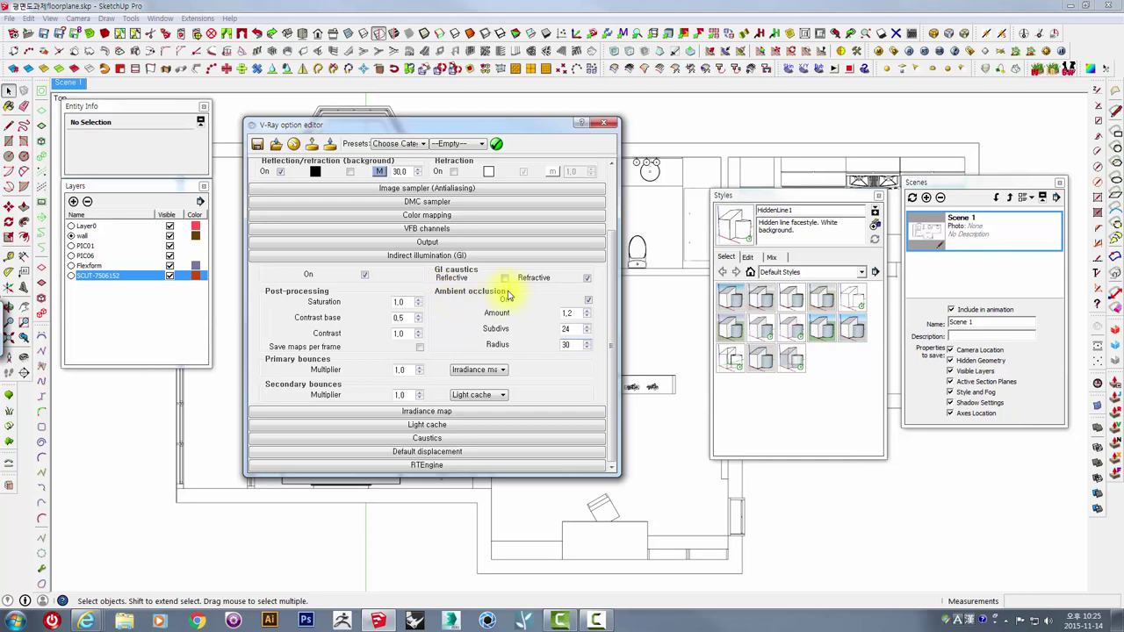
left_click_drag(519, 130, 862, 136)
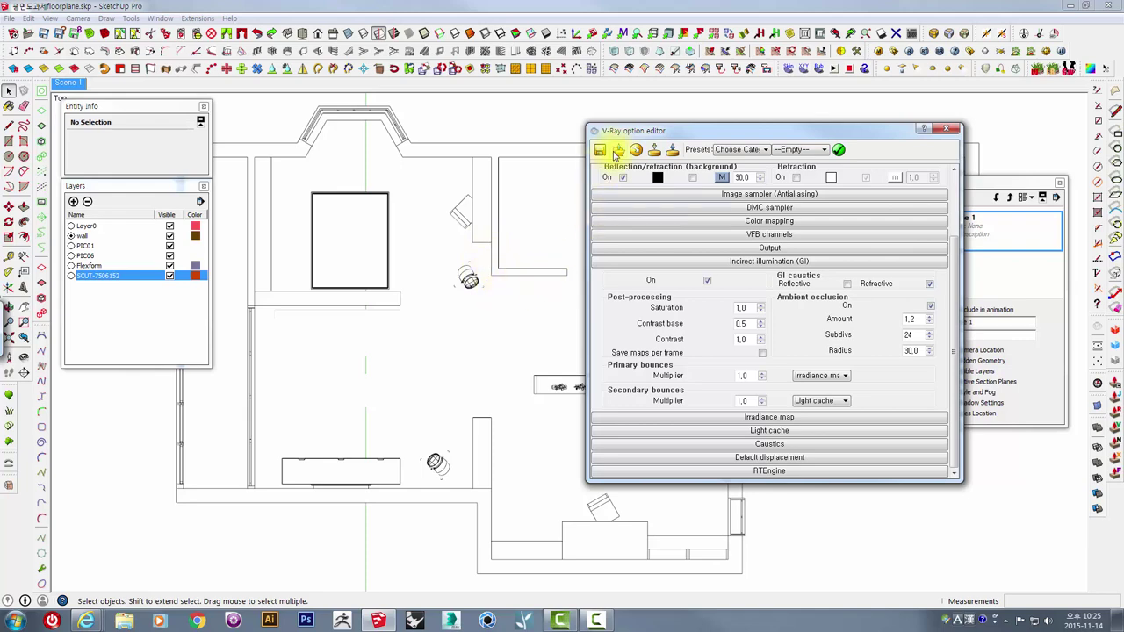
left_click_drag(633, 138, 398, 130)
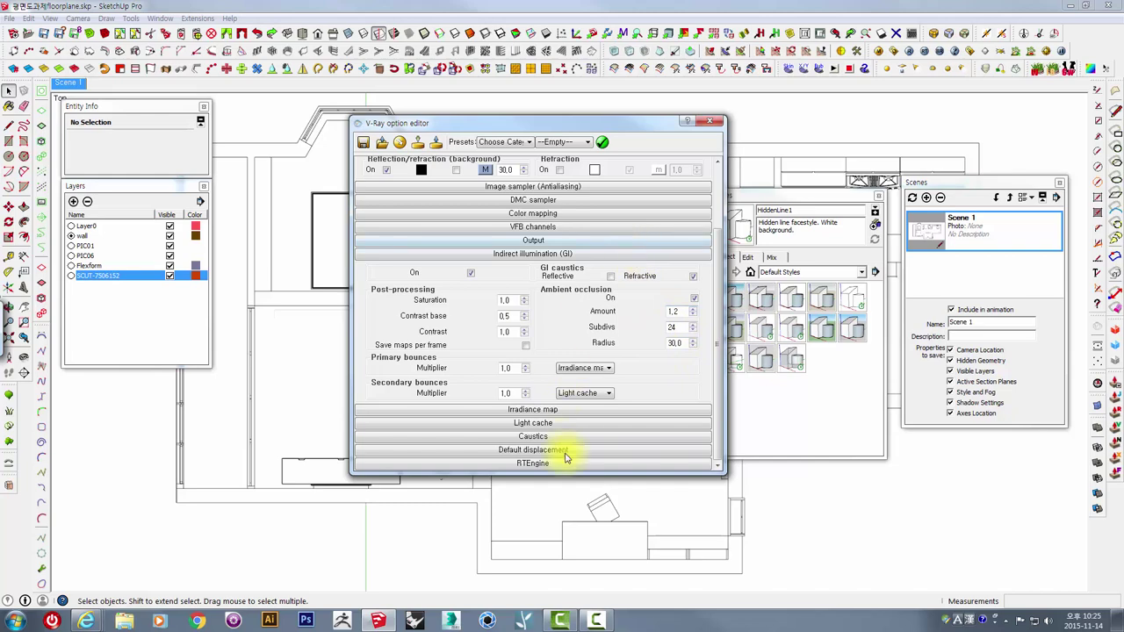
Step: Collapse Indirect illumination and edit the output width for a 2400 × 1155 render size
left_click(515, 254)
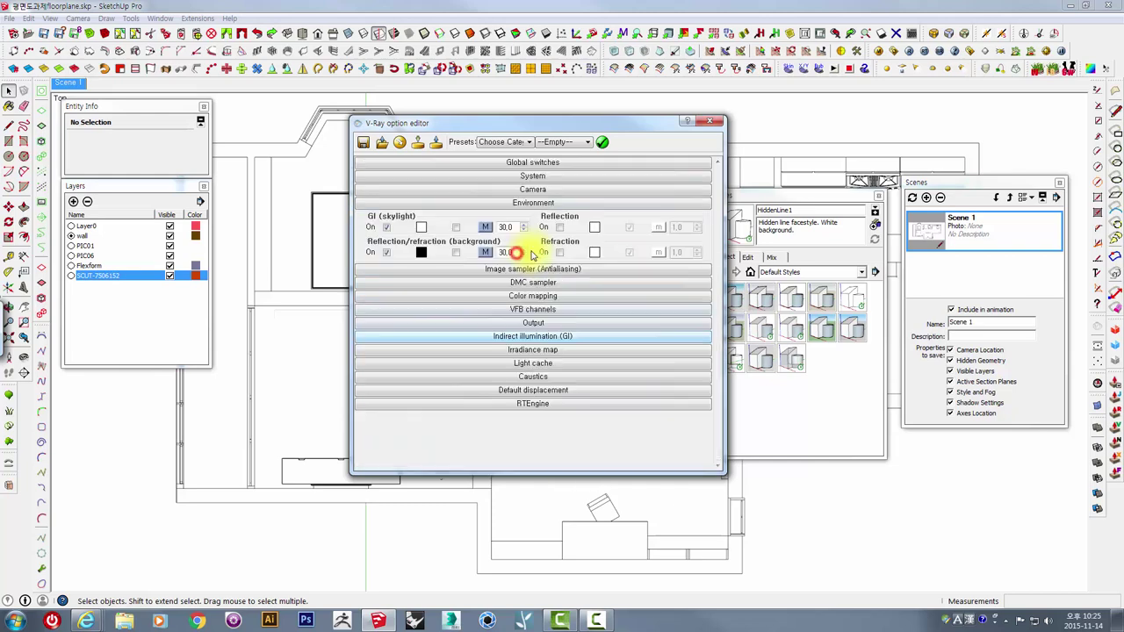
left_click(531, 323)
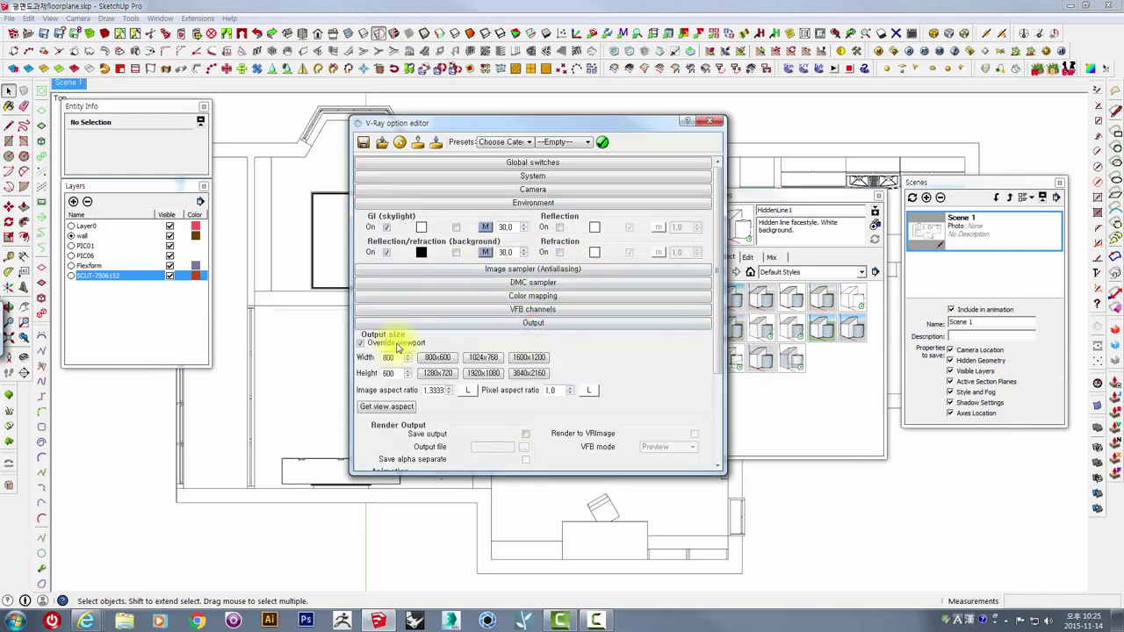
left_click_drag(396, 358, 281, 358)
type("2400")
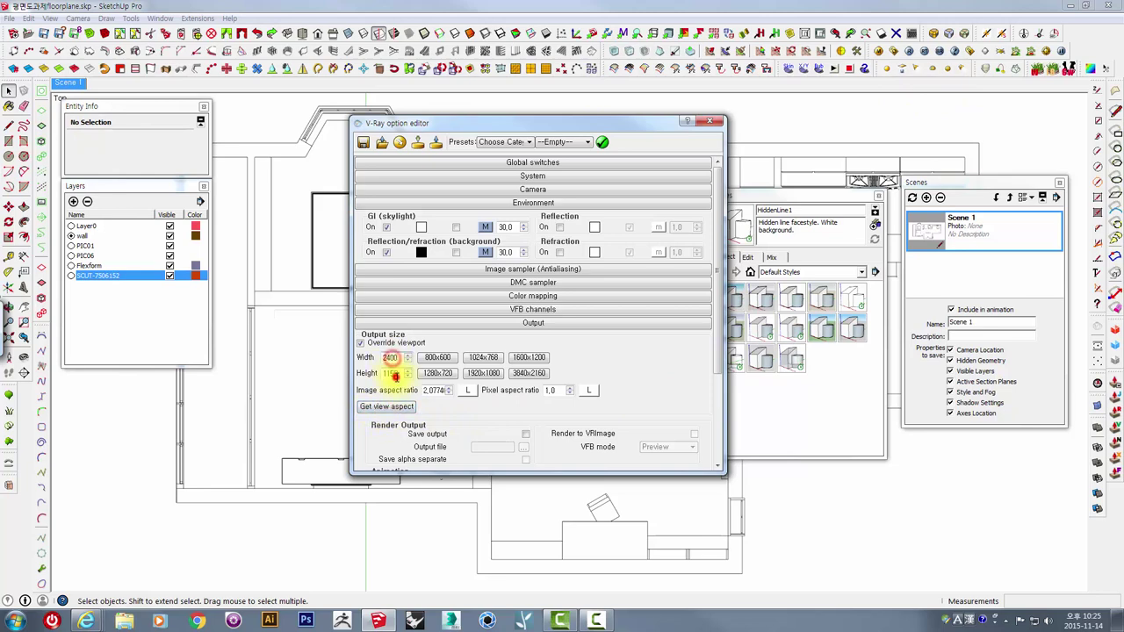
Step: Check the JPG export size in the 2D image export, cancel it, and close the option editor
left_click(9, 17)
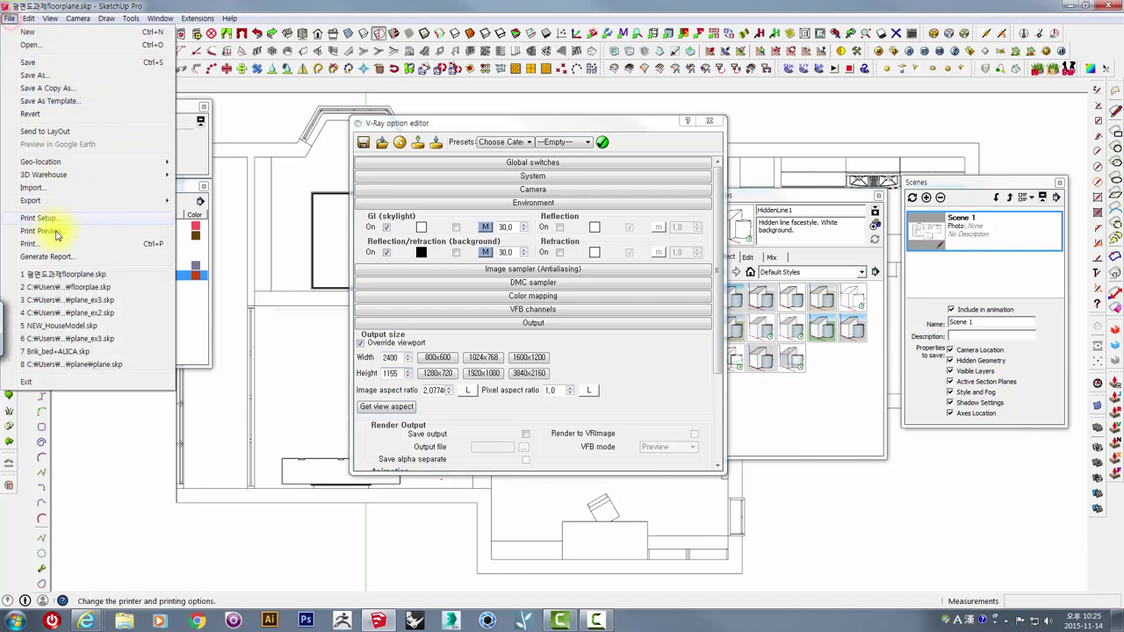
left_click(191, 214)
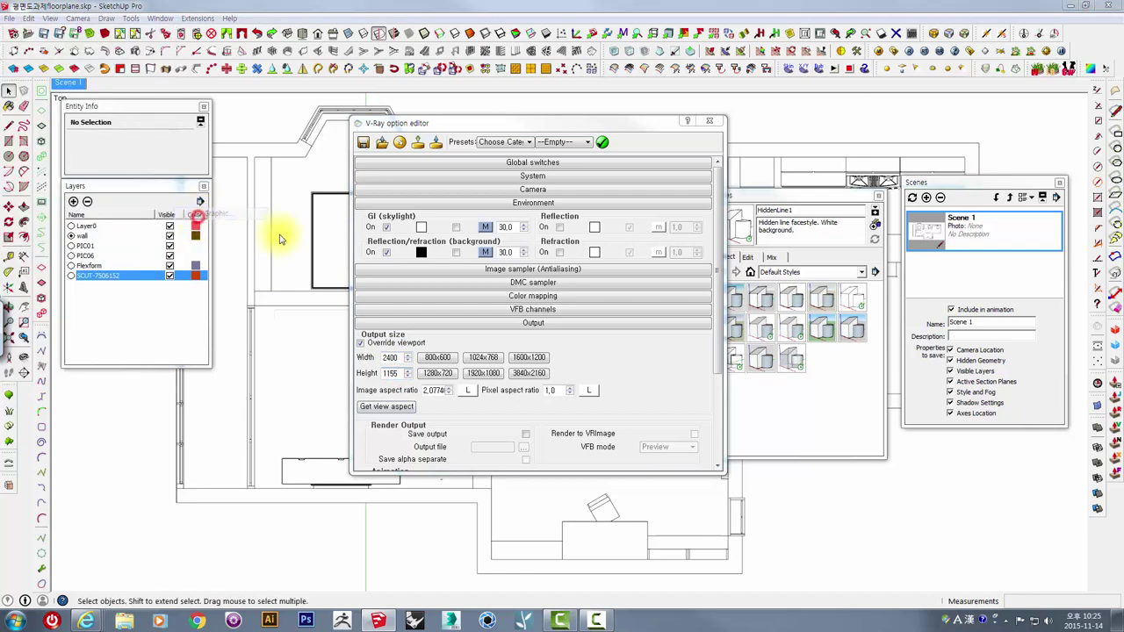
left_click(761, 517)
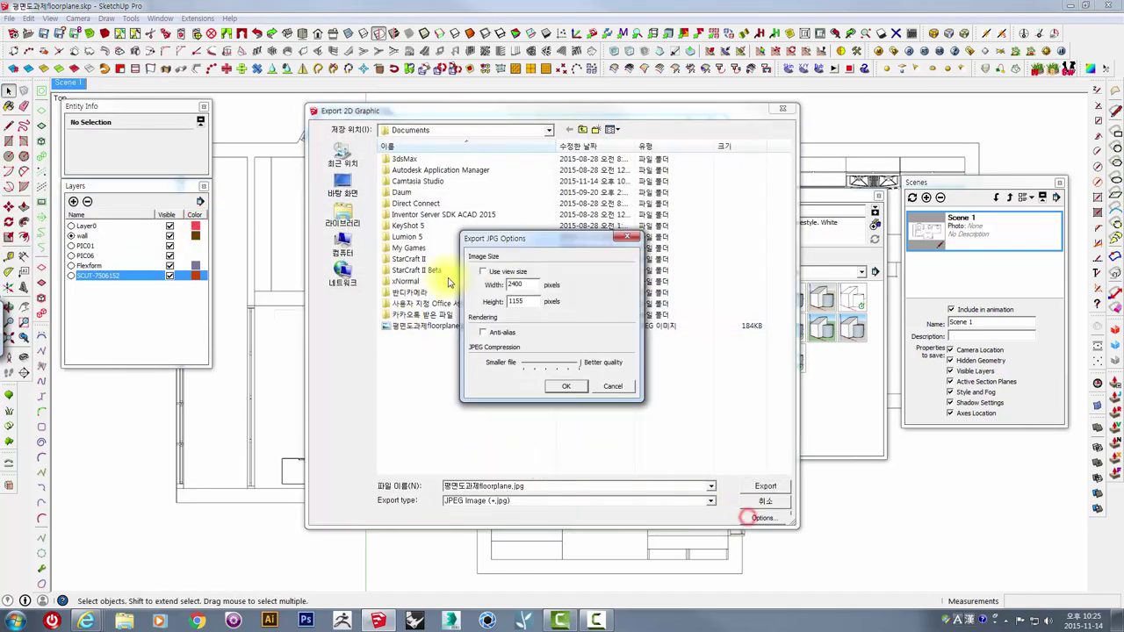
double_click(519, 284)
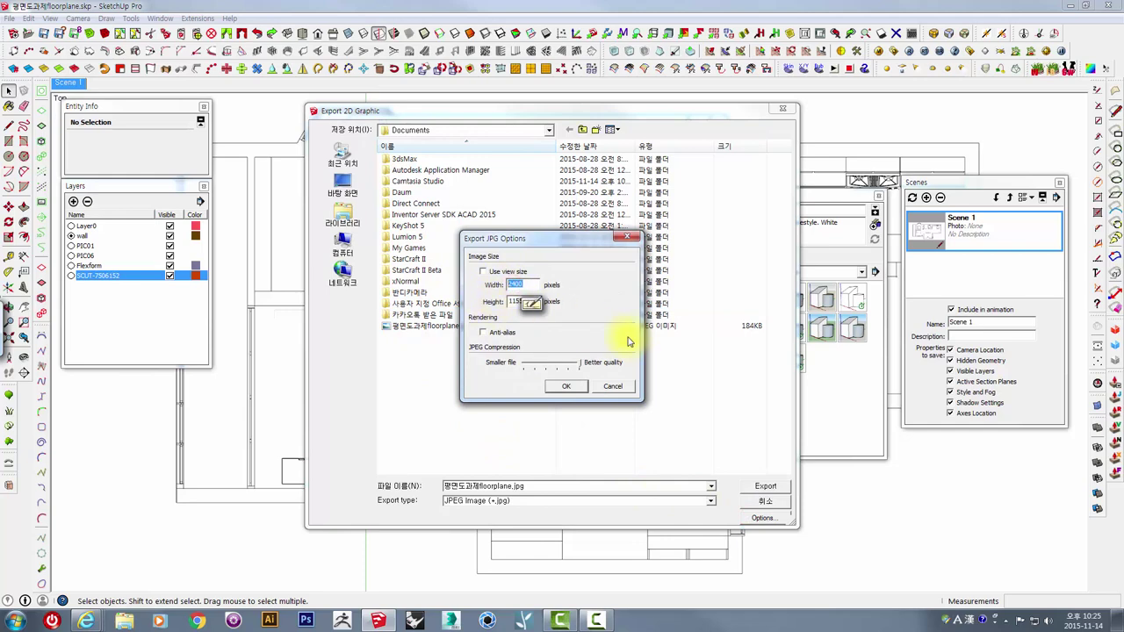
left_click(560, 386)
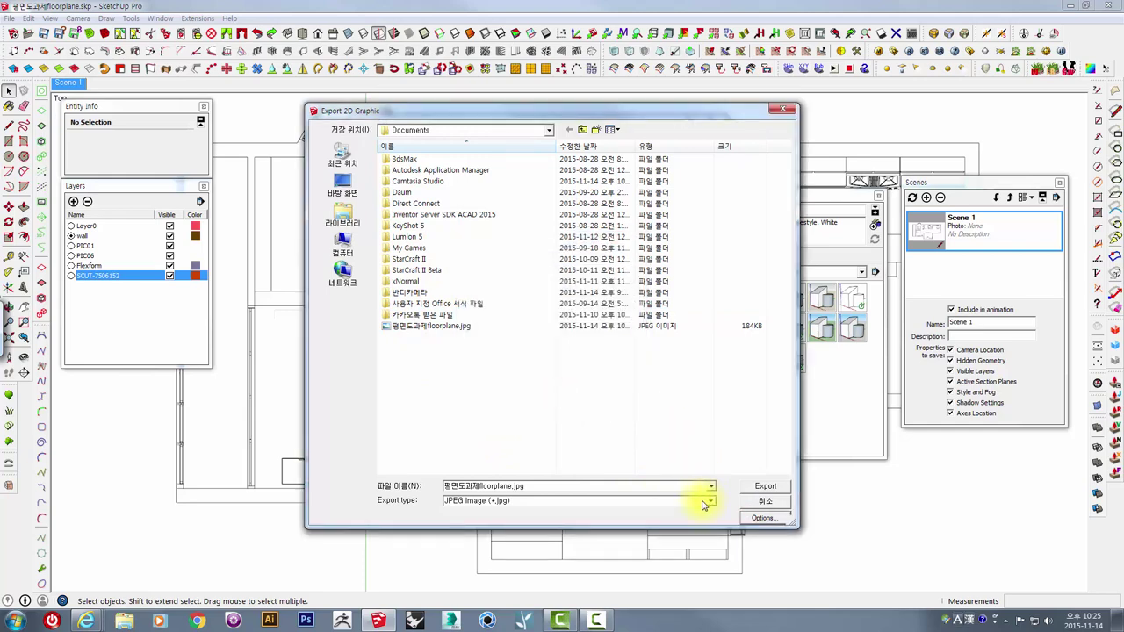
left_click(781, 503)
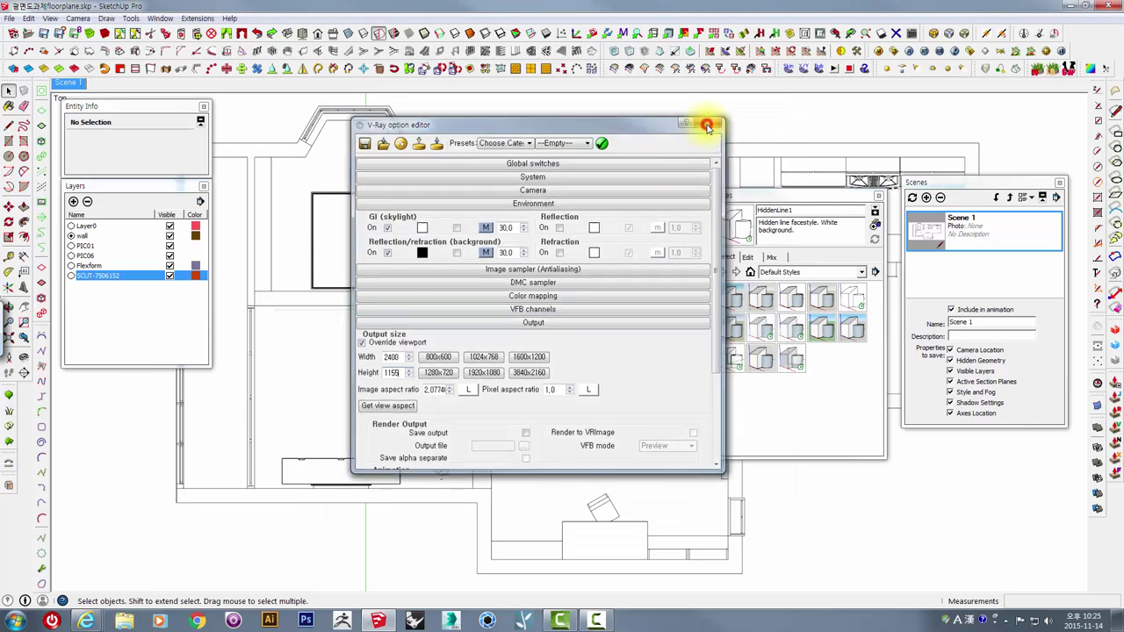
left_click(708, 123)
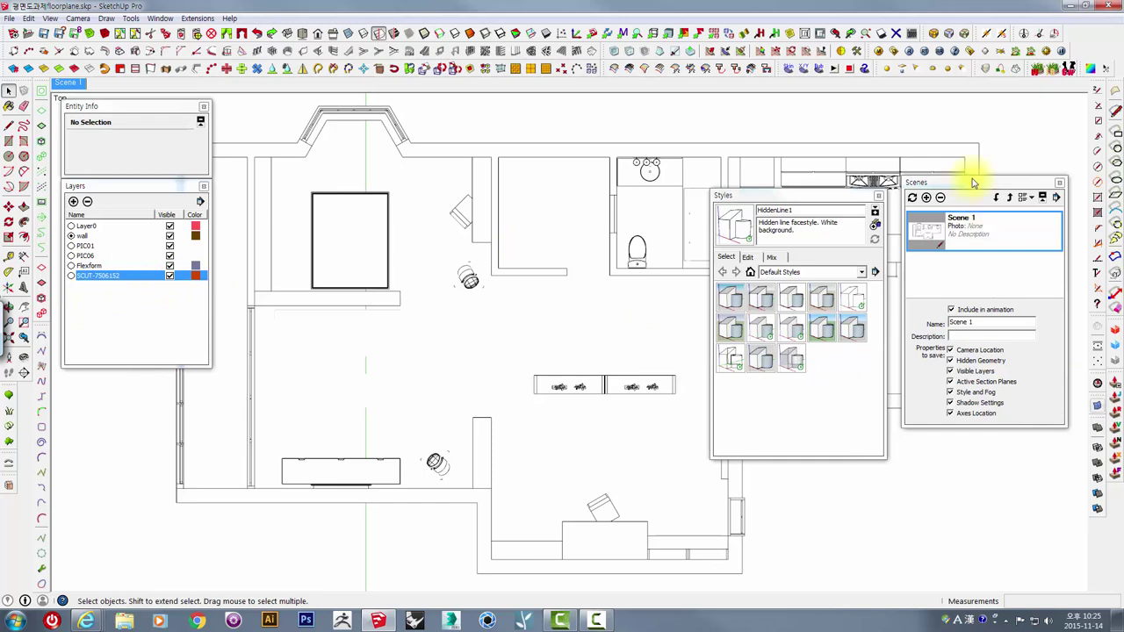
Step: Render the floor plan in V-Ray and zoom in and out on the frame buffer result
left_click(911, 51)
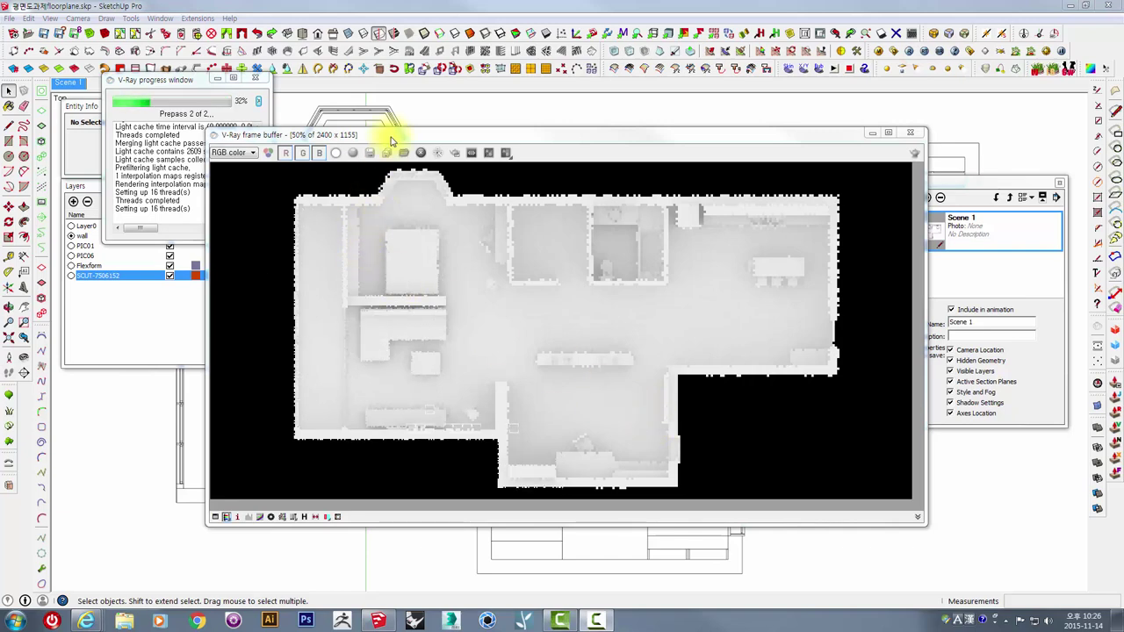
left_click_drag(371, 132, 308, 106)
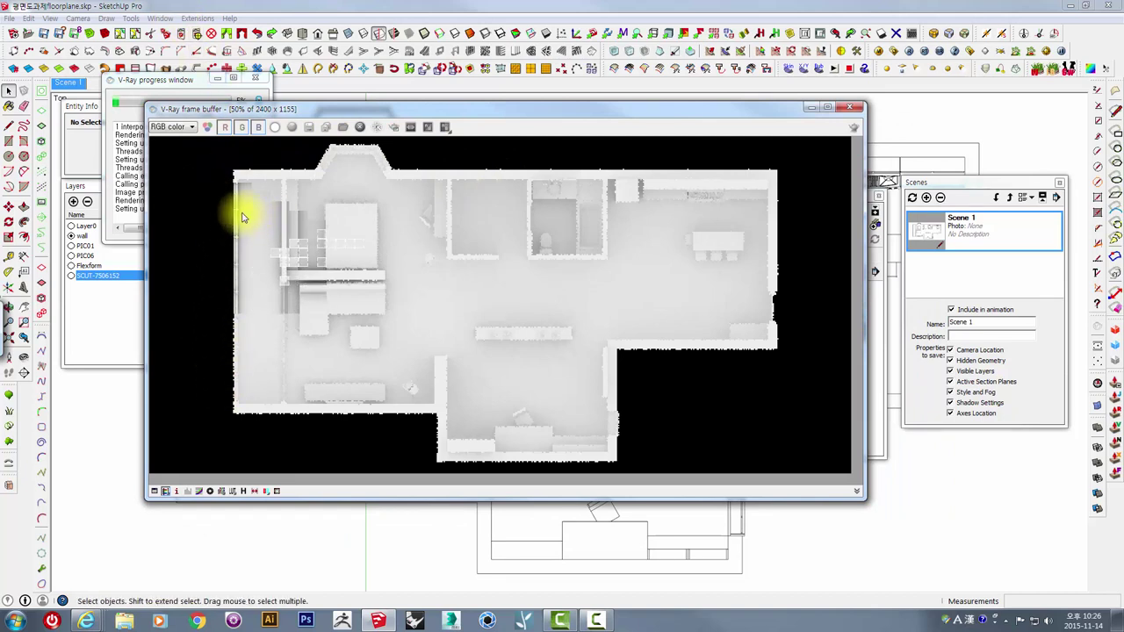
scroll(221, 235, "up", 2)
scroll(221, 235, "up", 1)
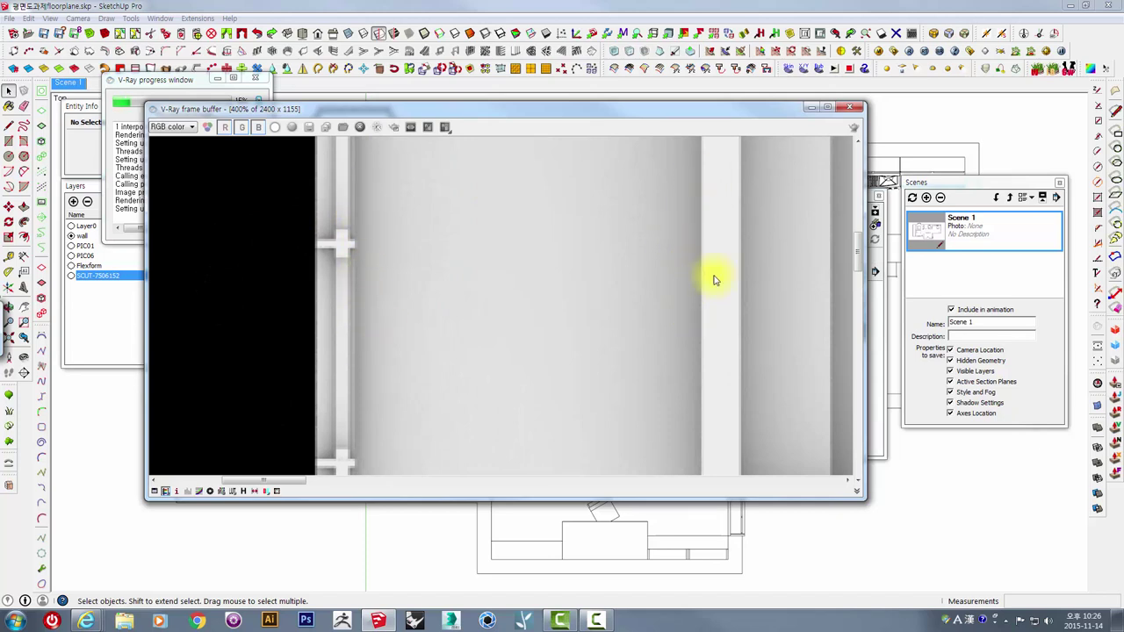
left_click(692, 255)
scroll(692, 254, "down", 1)
scroll(718, 268, "down", 1)
scroll(718, 268, "down", 1)
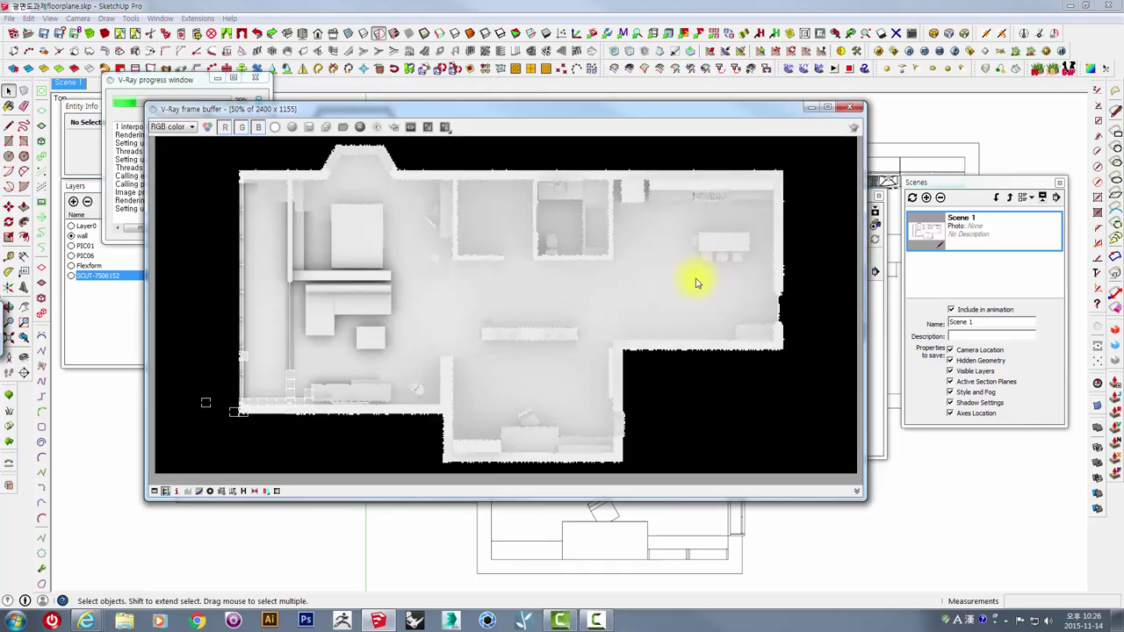
left_click(890, 50)
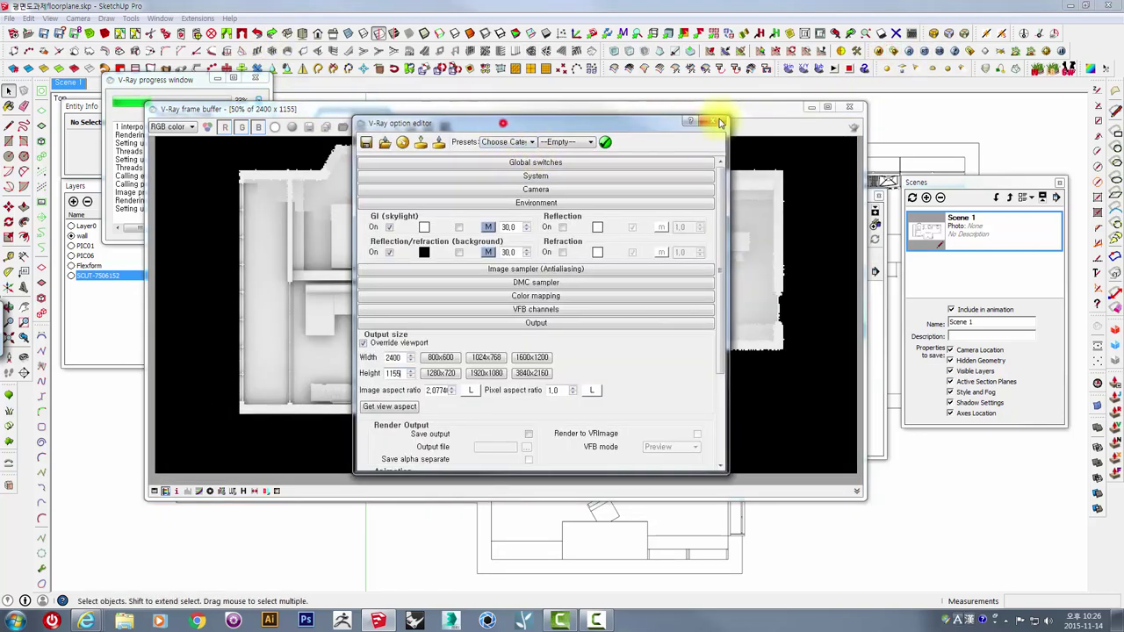
Step: Move the option editor aside and review the GI skylight and background intensity values
left_click_drag(498, 132, 771, 127)
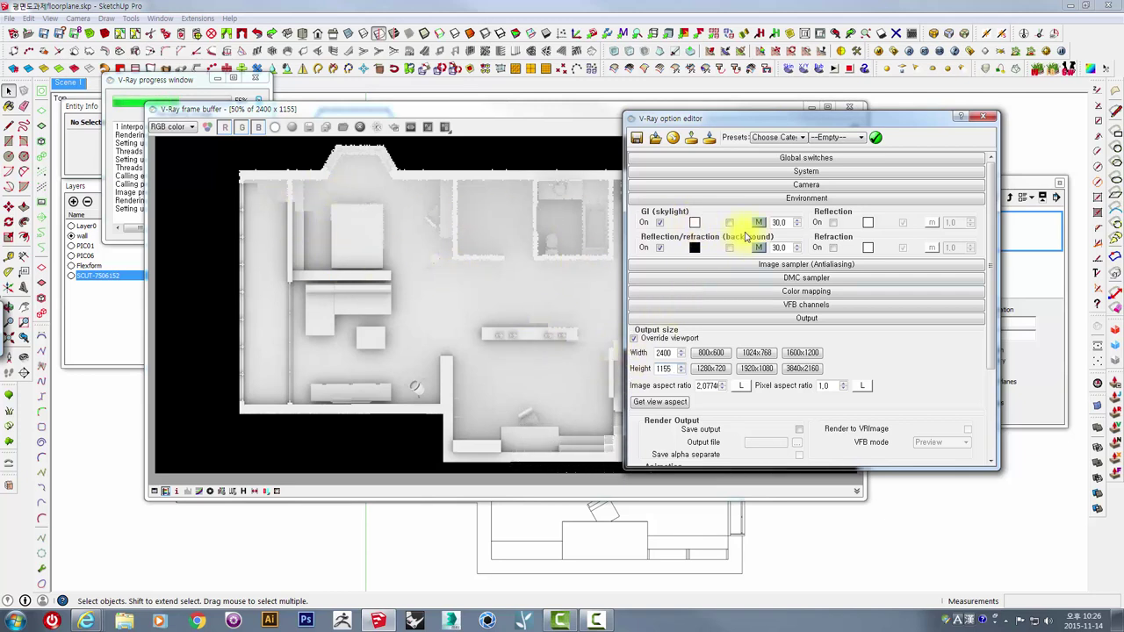
left_click(788, 222)
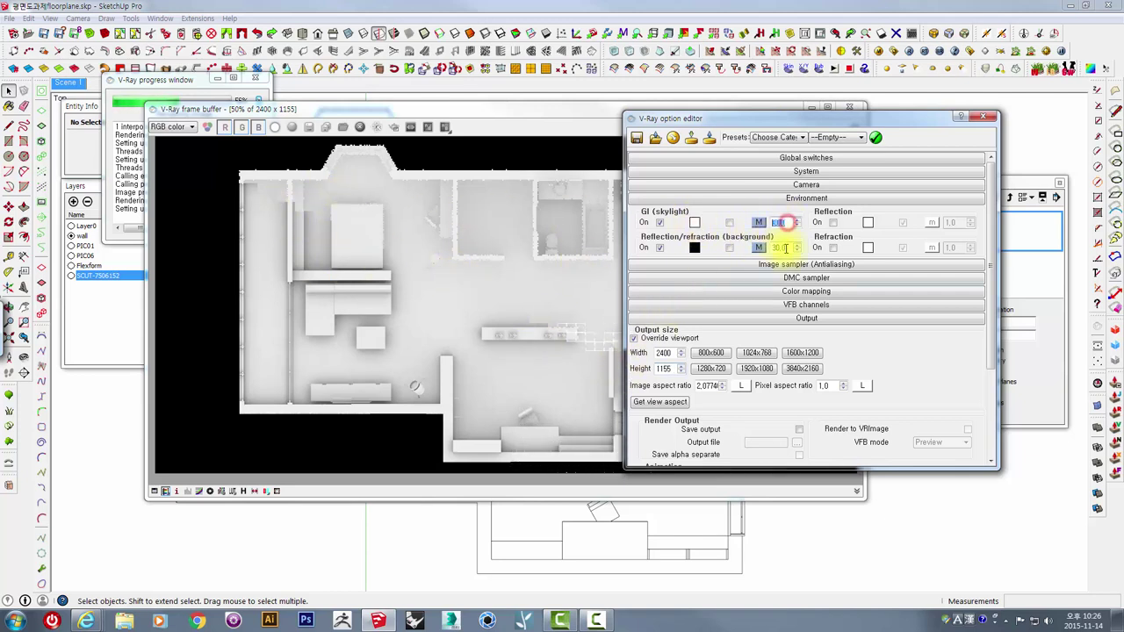
left_click(780, 247)
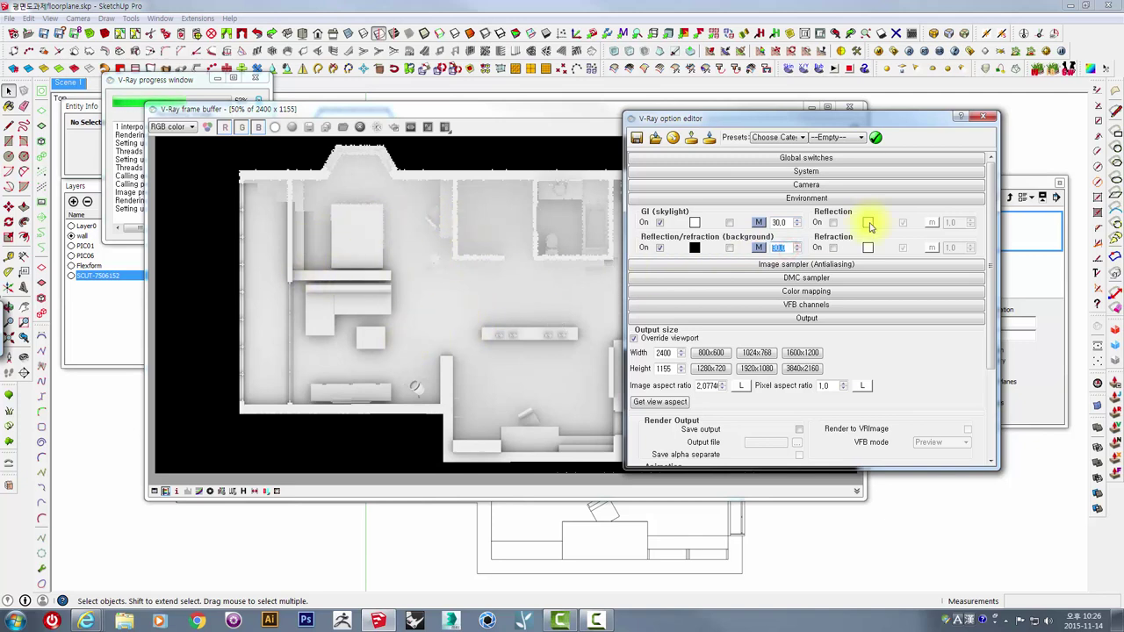
left_click(779, 222)
left_click_drag(989, 233, 990, 321)
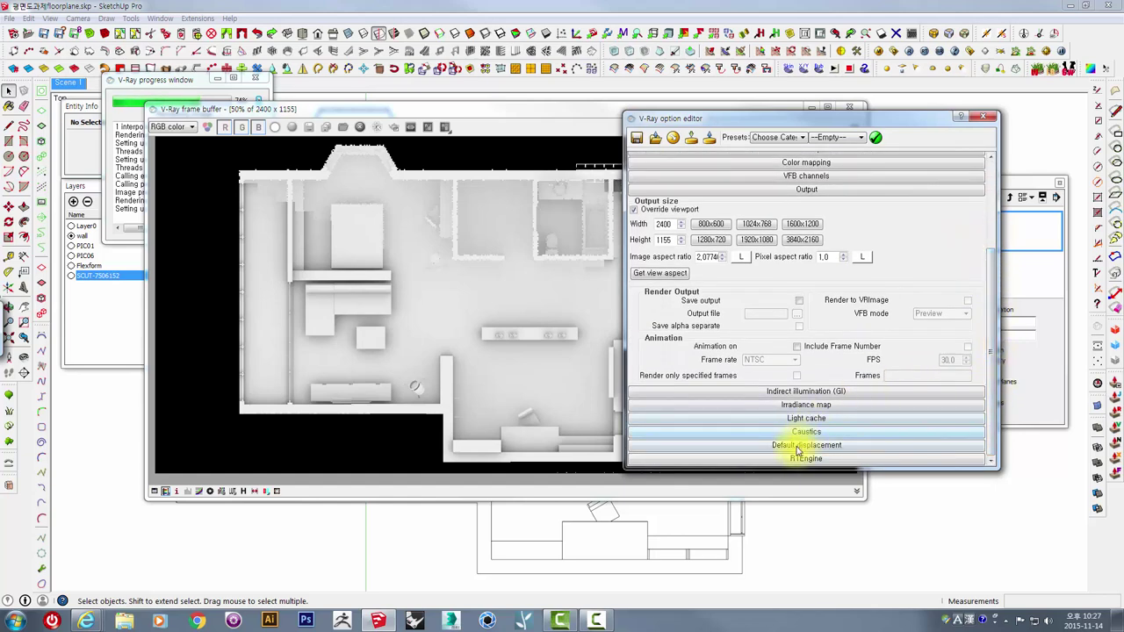
Step: Expand Indirect illumination (GI) and zoom around the render in the frame buffer
left_click(820, 392)
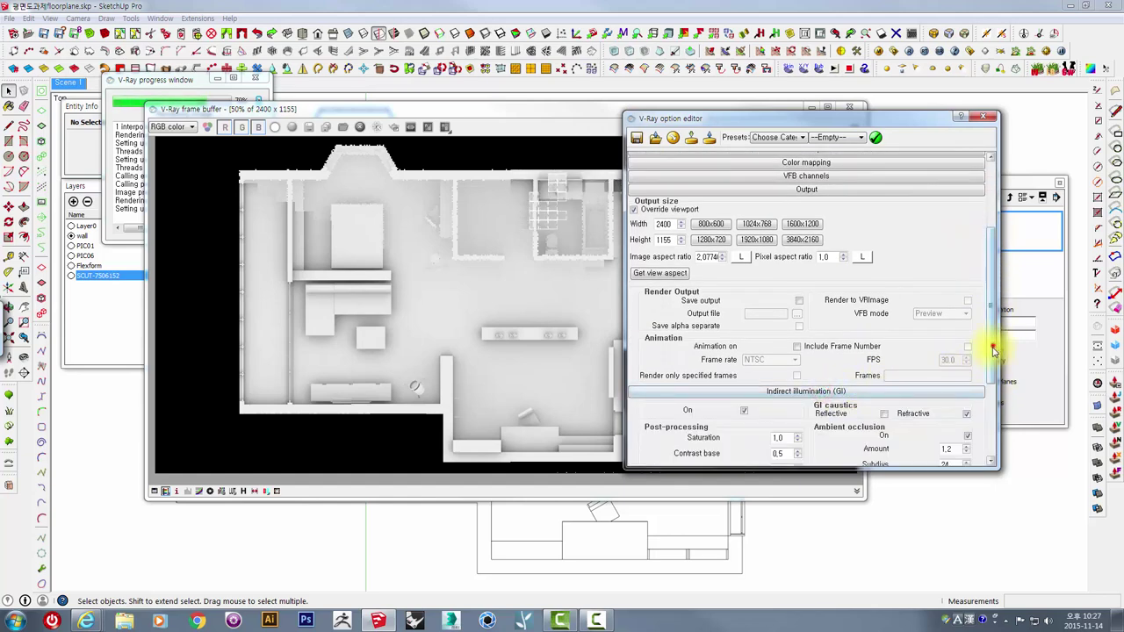
left_click_drag(993, 344, 954, 394)
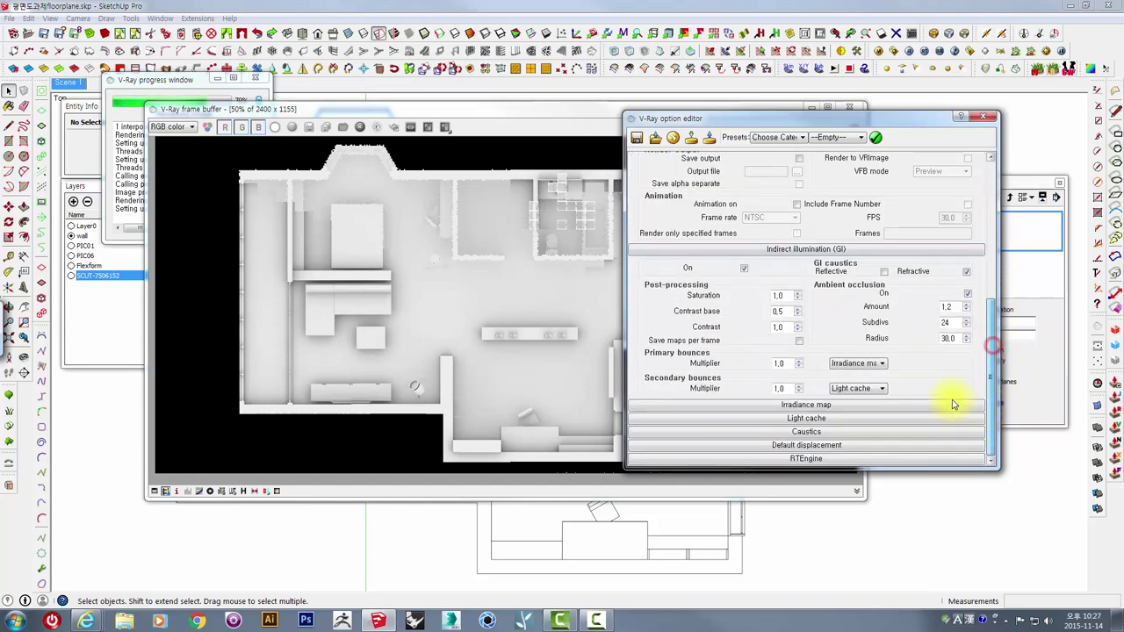
left_click(439, 243)
scroll(506, 205, "up", 1)
scroll(622, 175, "up", 1)
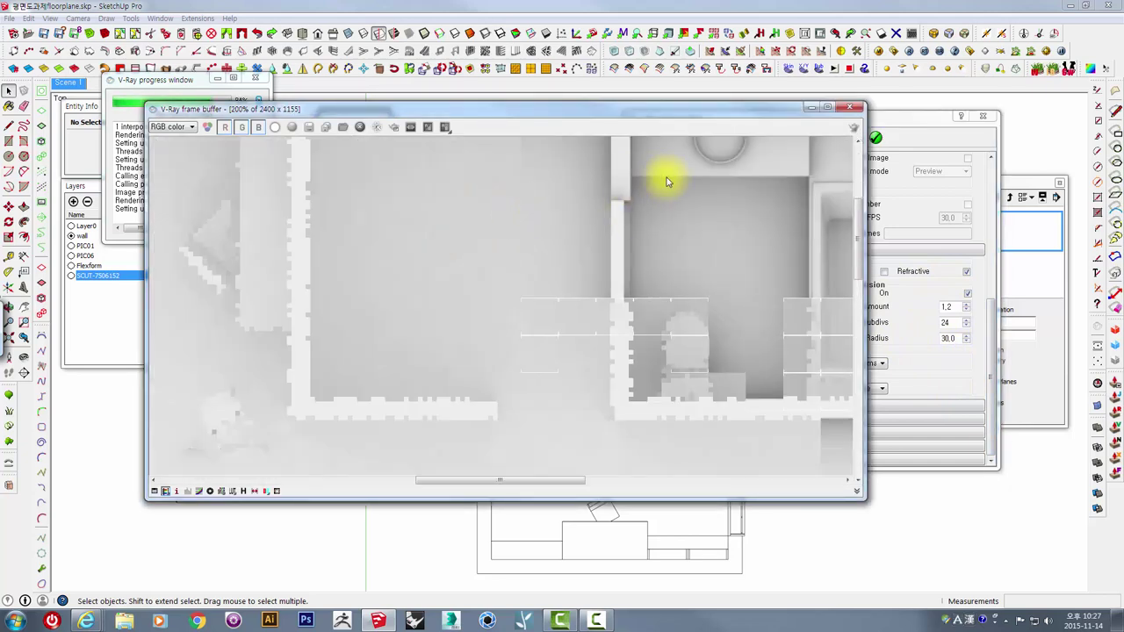
scroll(562, 226, "down", 1)
scroll(395, 233, "up", 1)
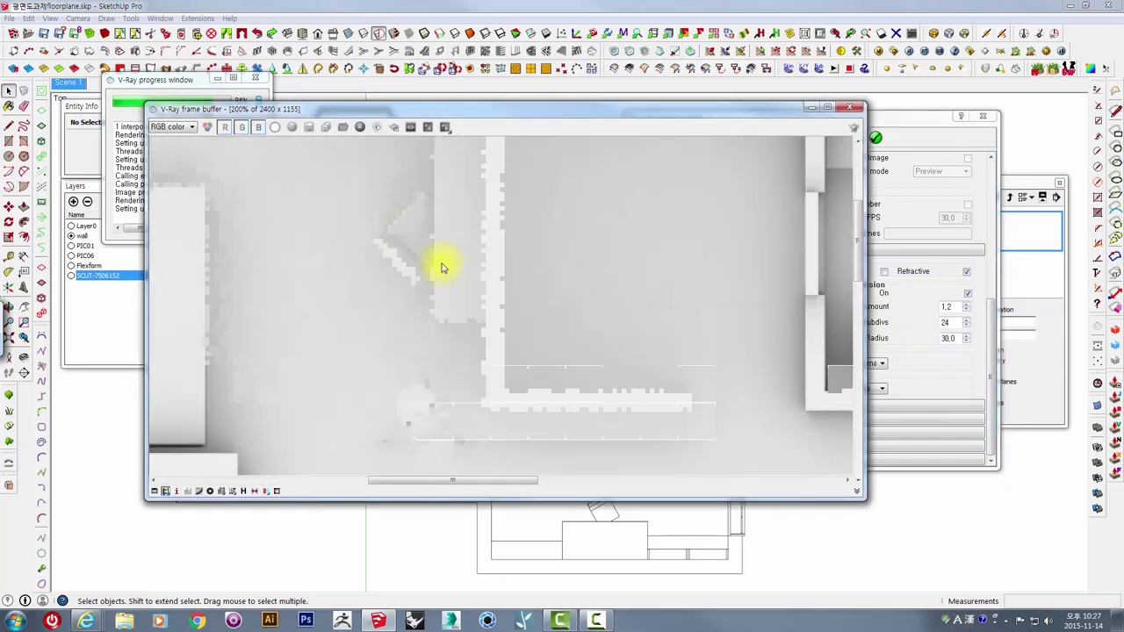
scroll(527, 307, "down", 1)
scroll(570, 343, "down", 1)
scroll(518, 378, "up", 1)
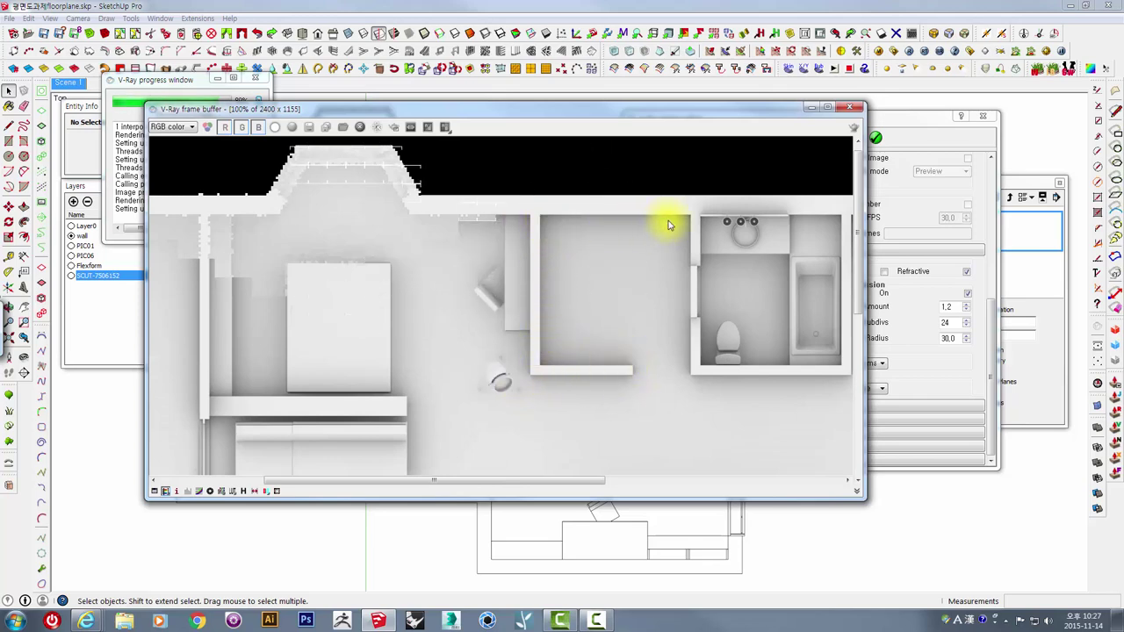
scroll(665, 303, "down", 1)
Step: Review ambient occlusion Amount 1.2 and Radius 30.0 while inspecting the shaded render
left_click(946, 271)
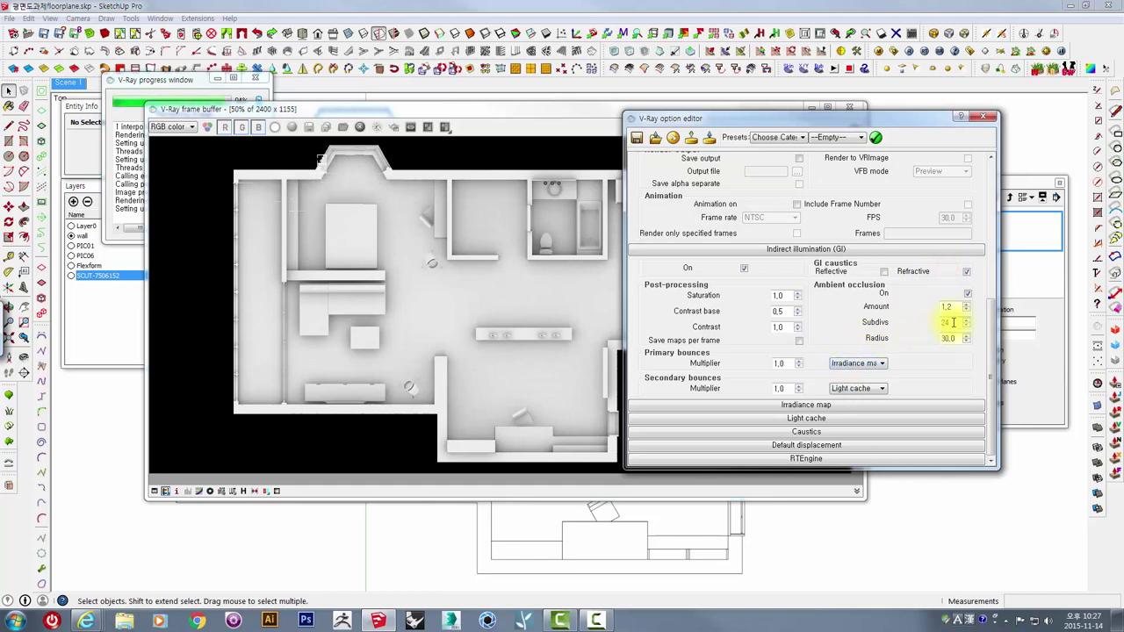
left_click(489, 334)
scroll(487, 330, "up", 2)
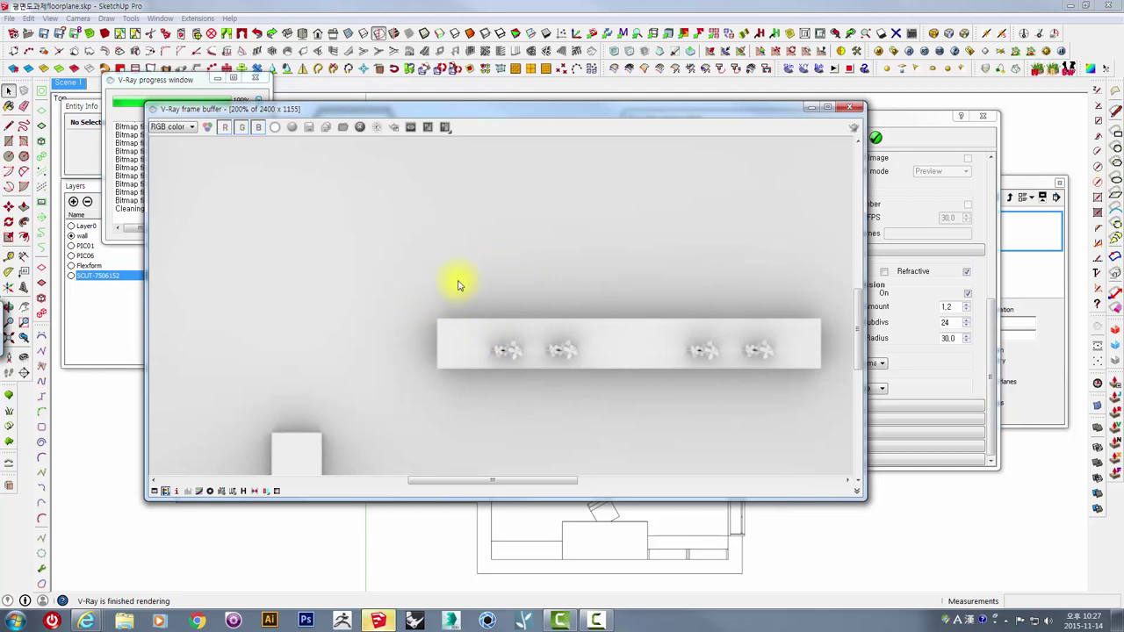
scroll(401, 339, "down", 1)
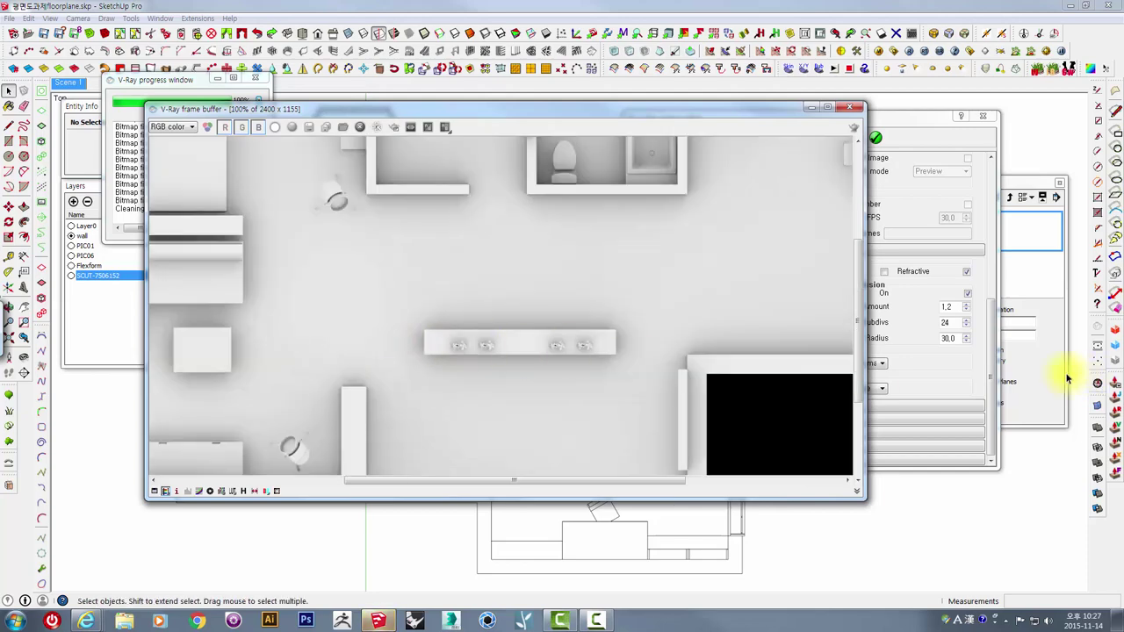
left_click(954, 373)
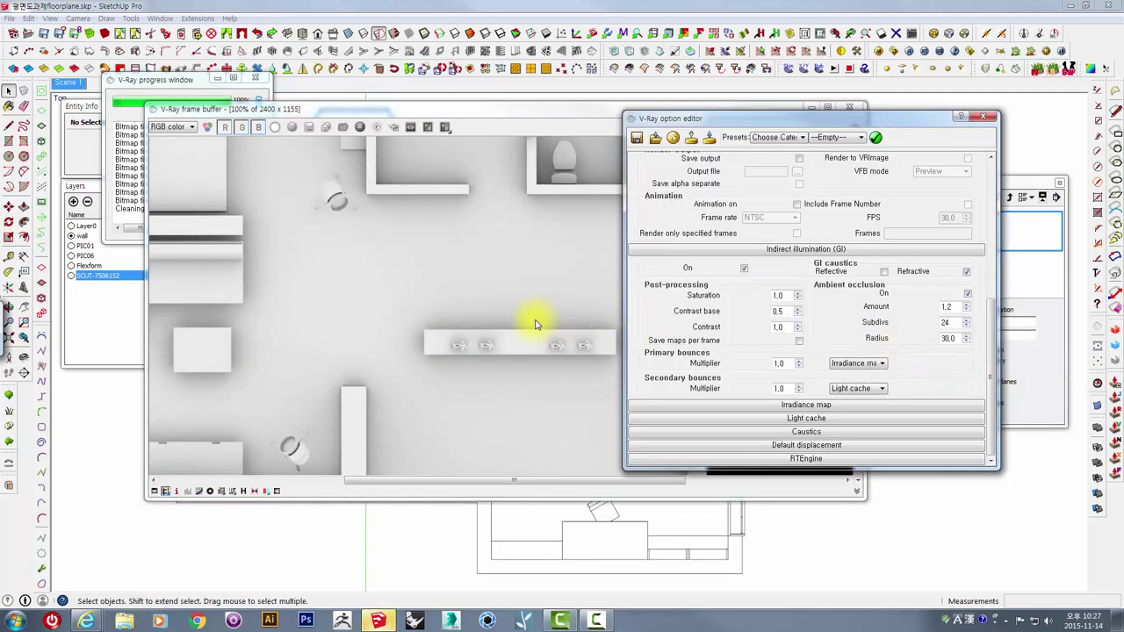
double_click(954, 338)
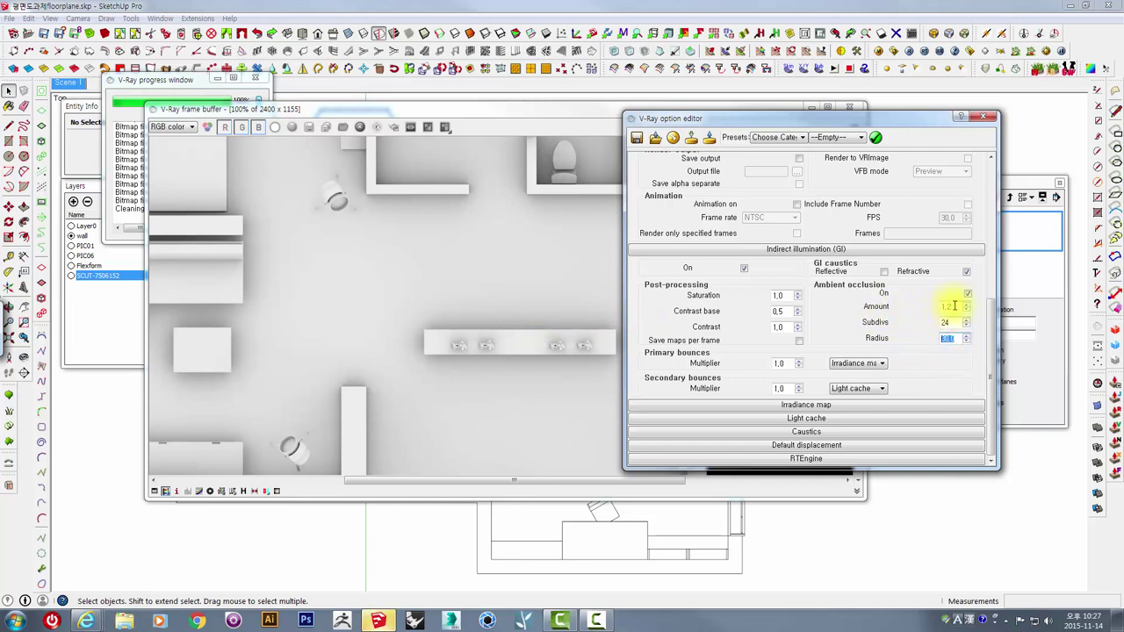
double_click(950, 306)
left_click_drag(992, 351, 998, 251)
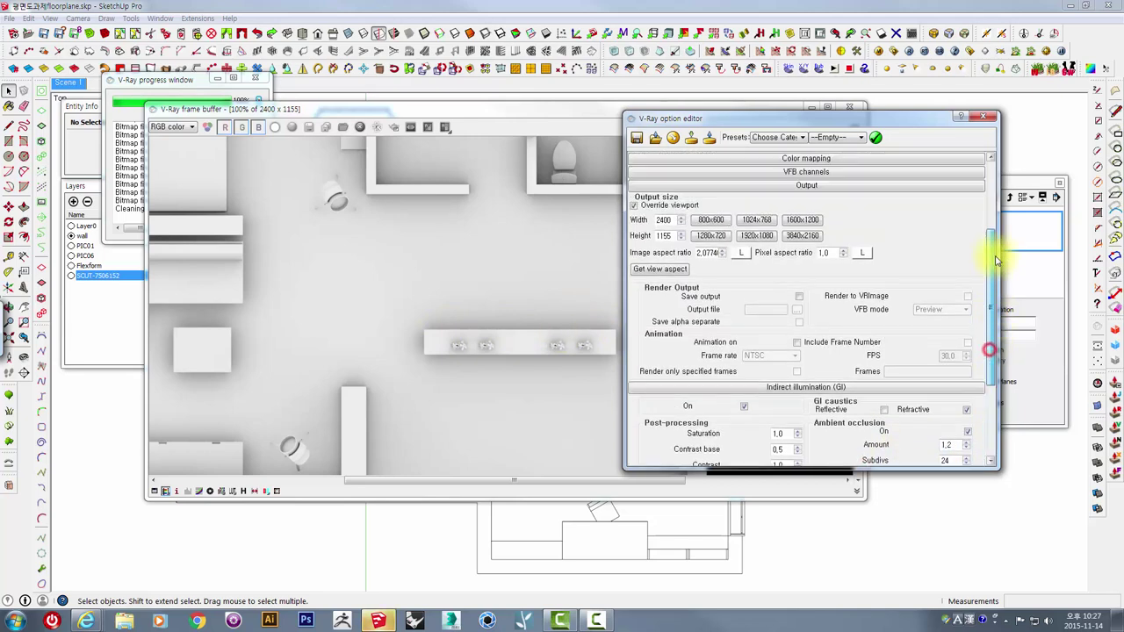
left_click(436, 305)
scroll(467, 305, "down", 1)
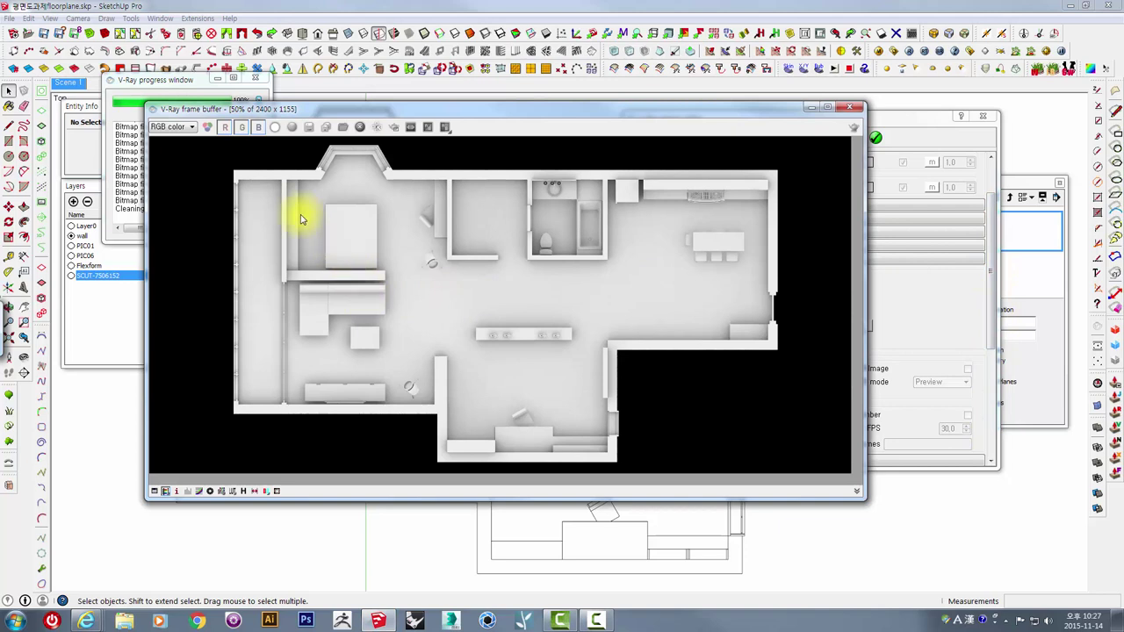
Step: Save the render as 'vray' in the 문서 documents library
left_click(312, 130)
left_click(312, 130)
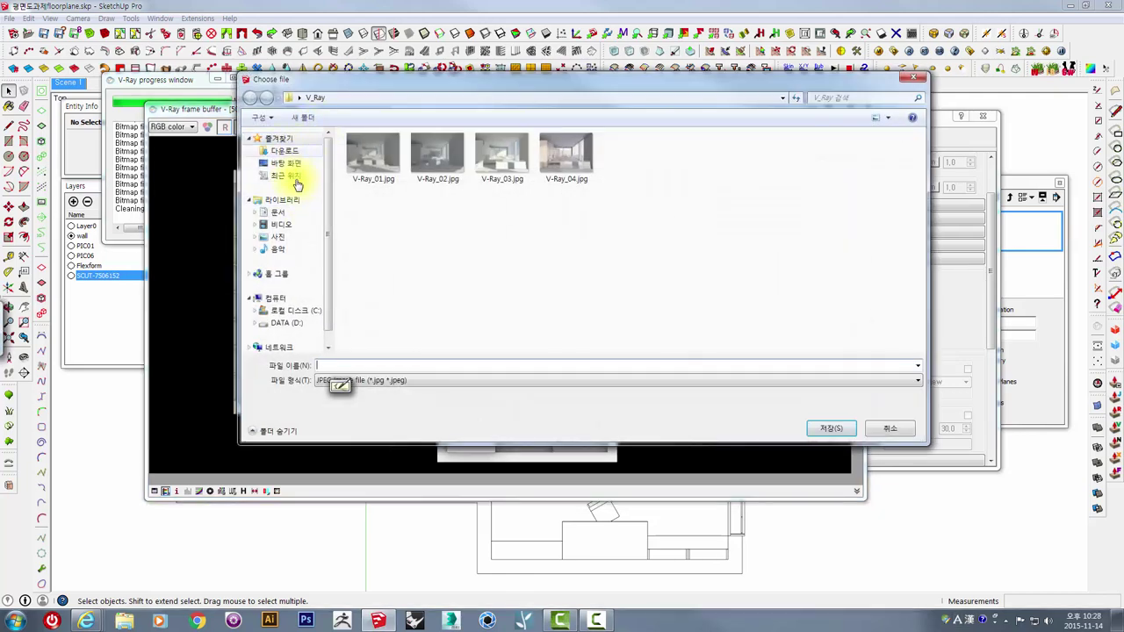
left_click(277, 212)
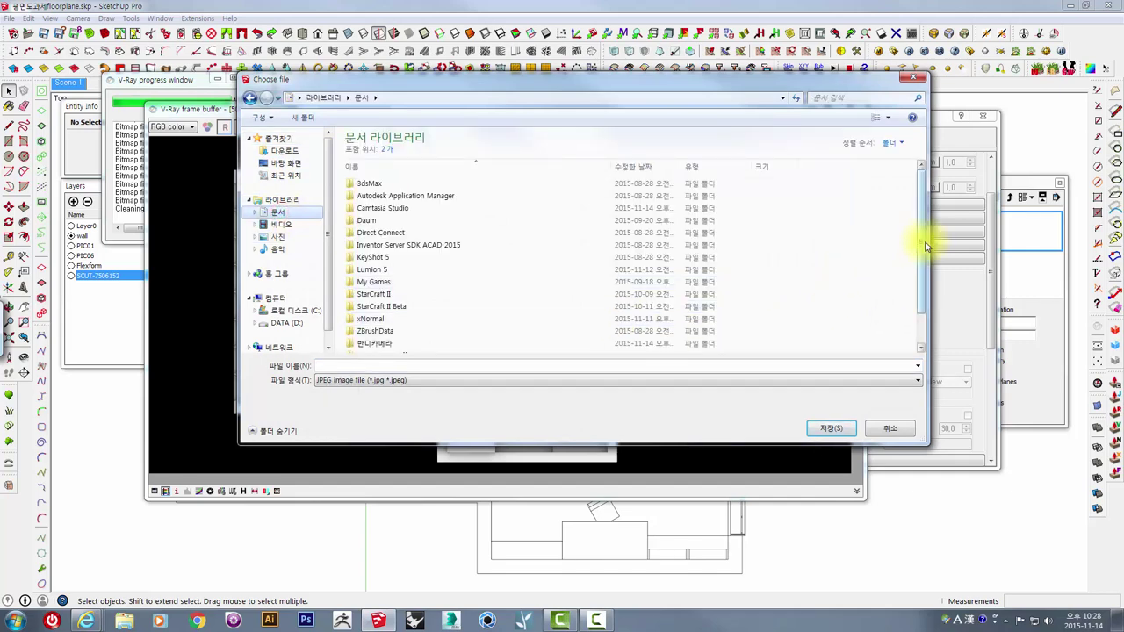
left_click_drag(926, 246, 916, 371)
scroll(709, 426, "up", 5)
left_click_drag(923, 290, 908, 363)
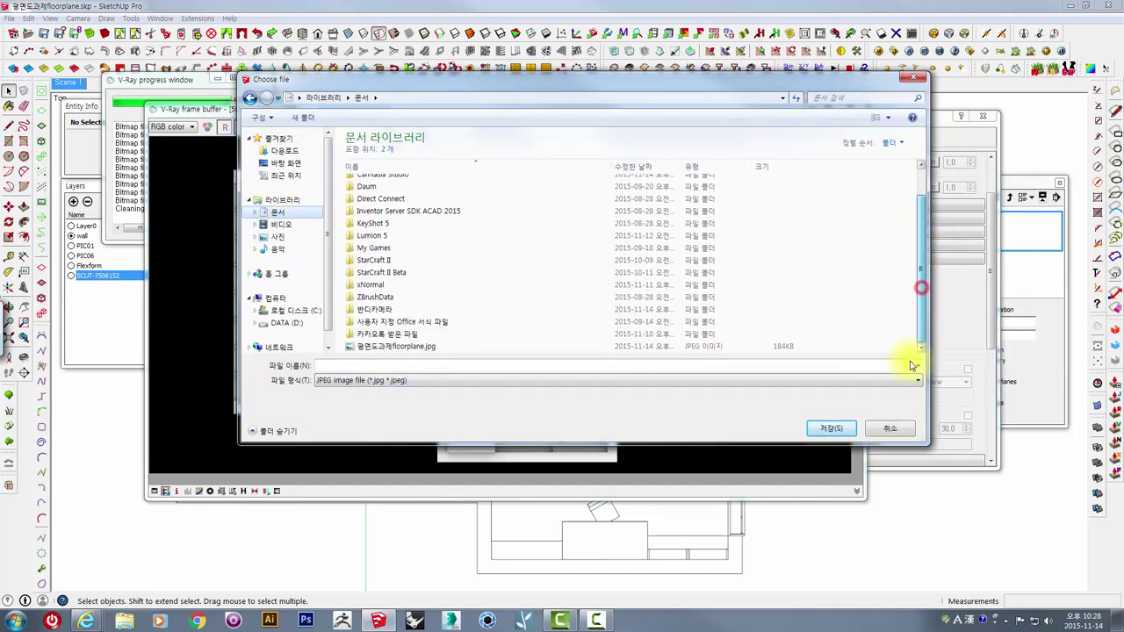
left_click(380, 365)
type("vray")
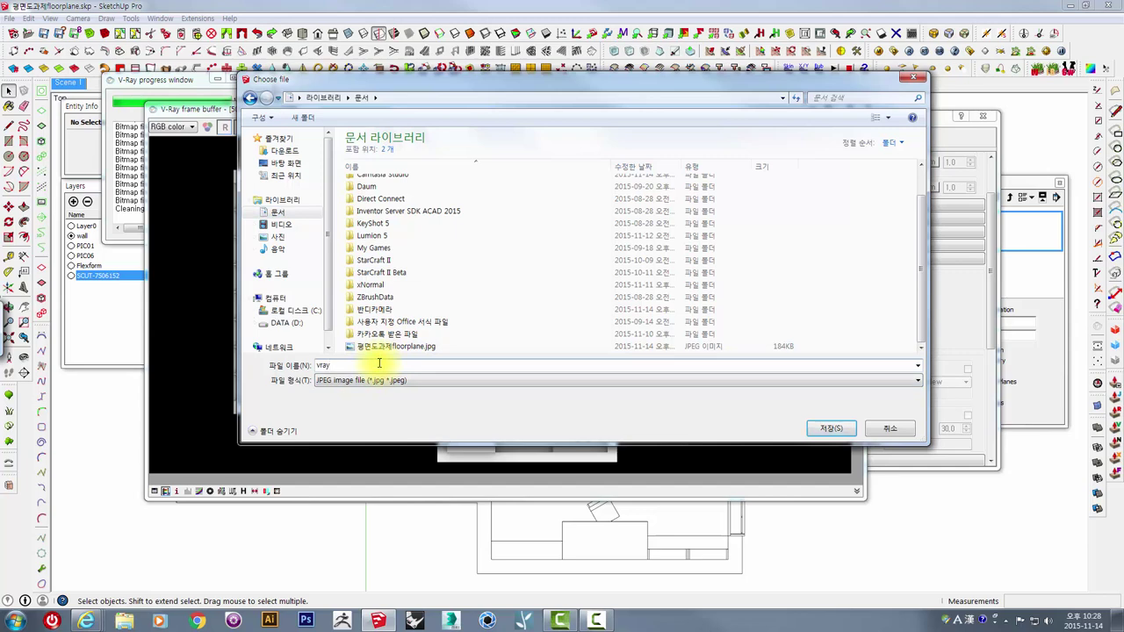
left_click(829, 429)
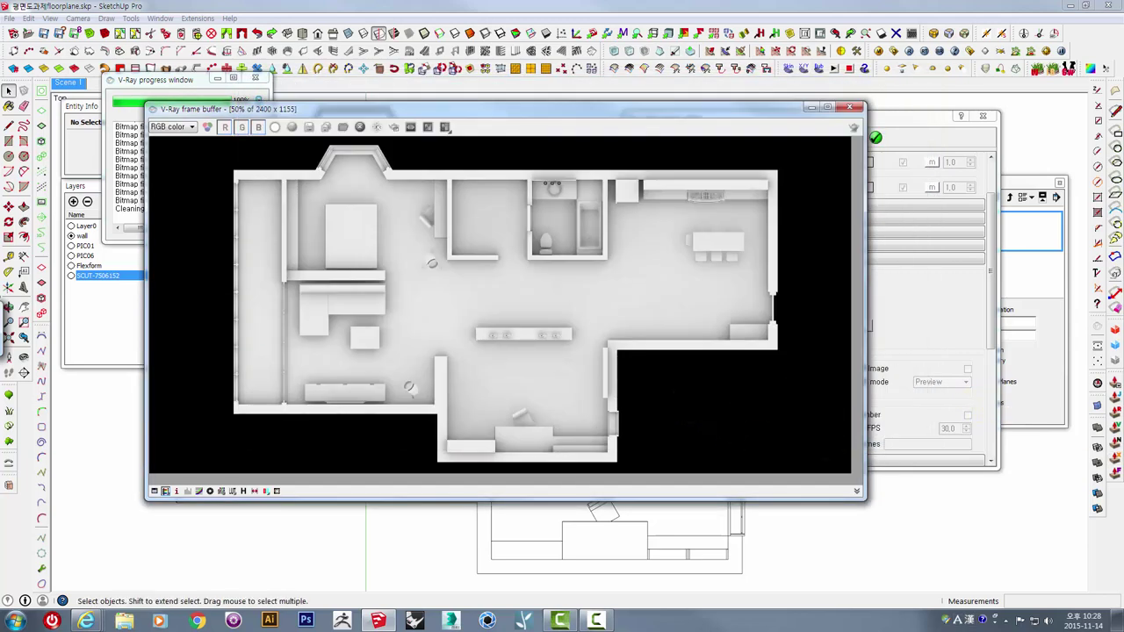
Step: Save the render again as vray in PNG format and close the frame buffer
left_click(309, 132)
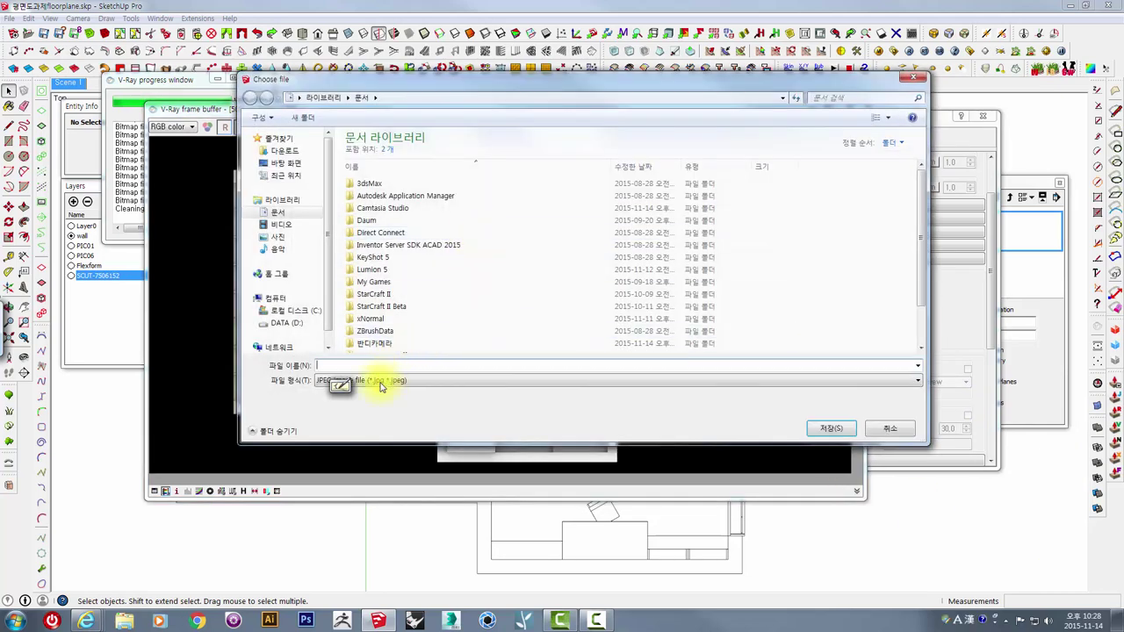
left_click(378, 383)
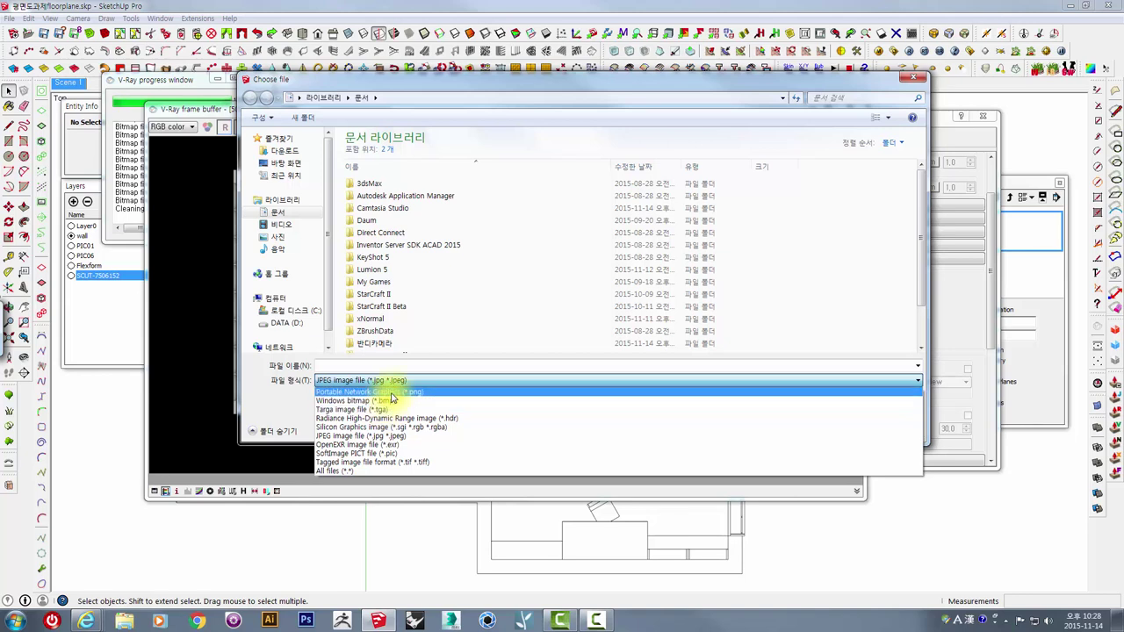
left_click(388, 391)
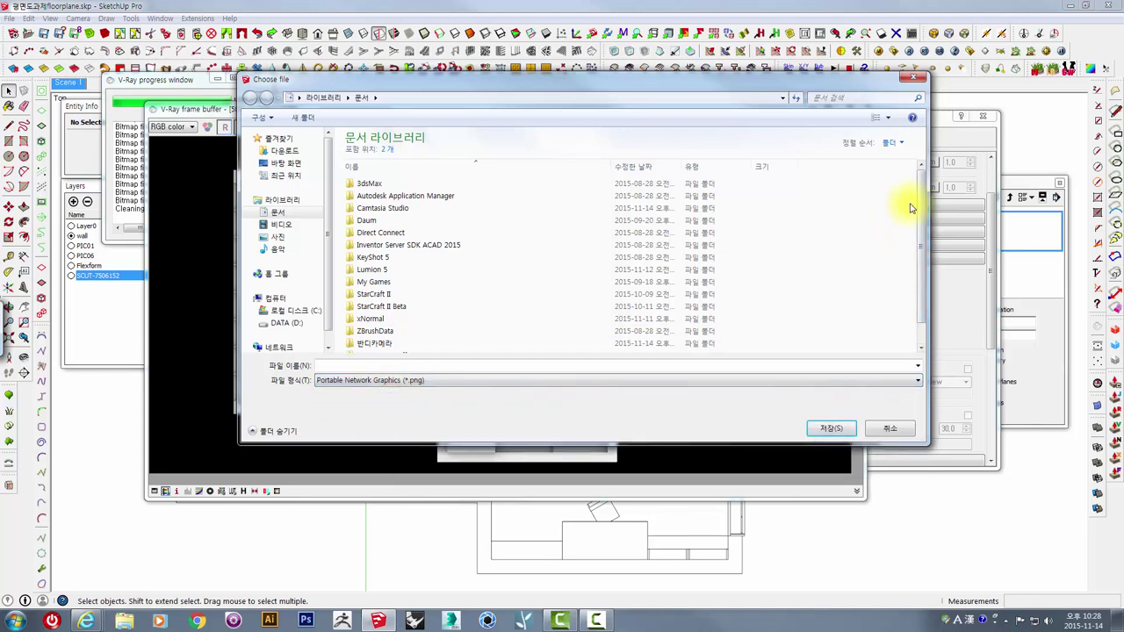
left_click_drag(919, 204, 915, 331)
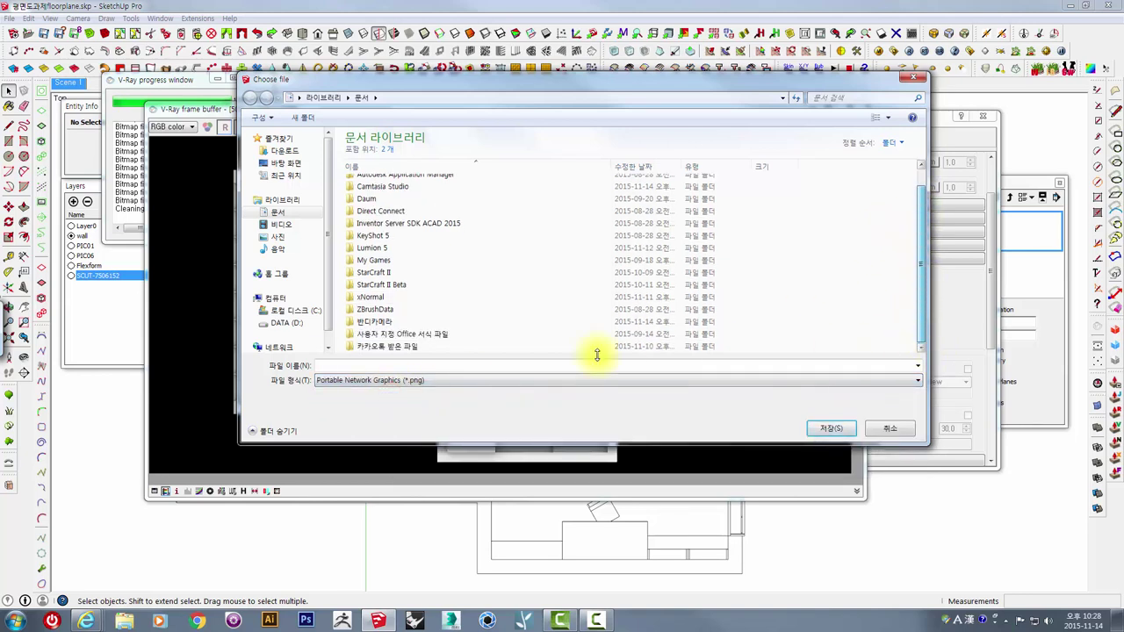
type("vray")
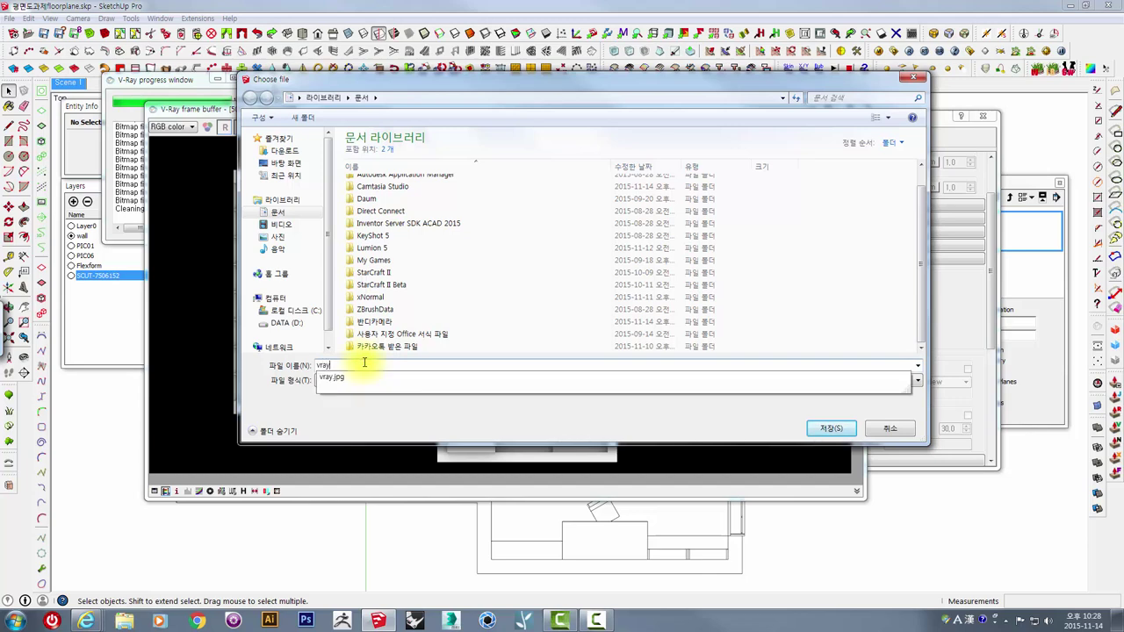
key("Down")
key("Return")
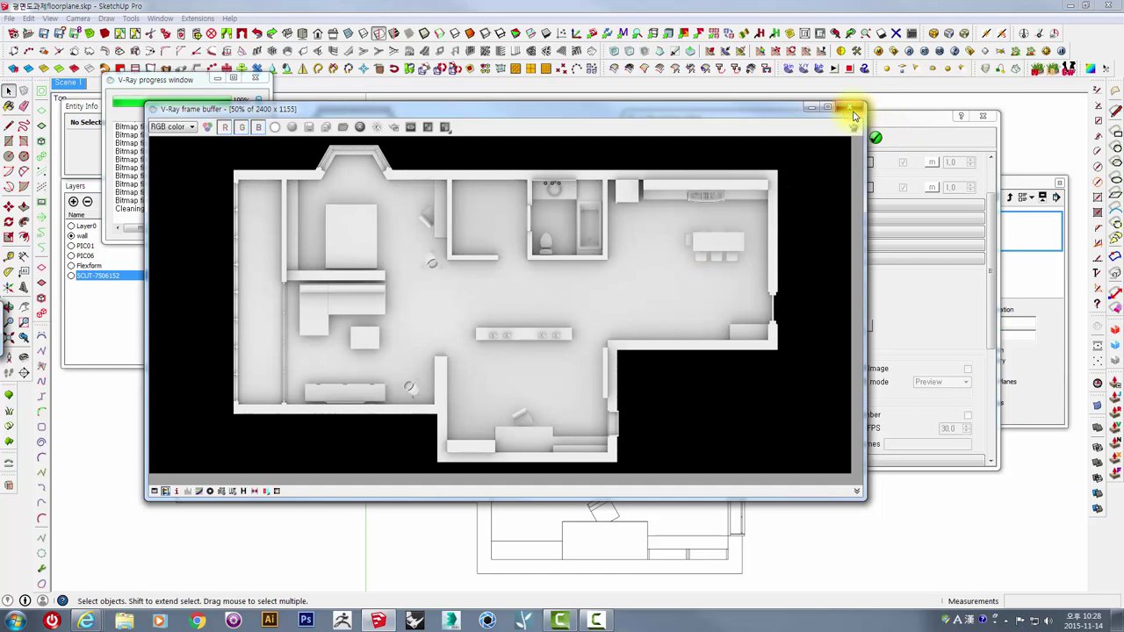
left_click(850, 110)
Step: Drag the vray.png render into the floor plan document with the Move tool, then undo it
left_click(983, 117)
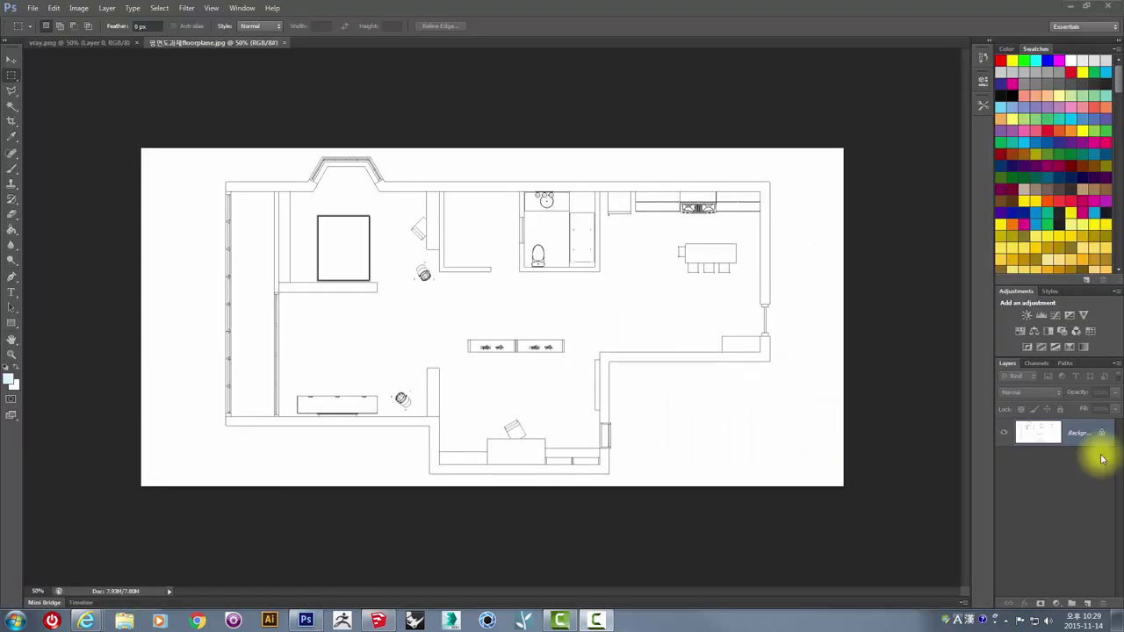
left_click(68, 43)
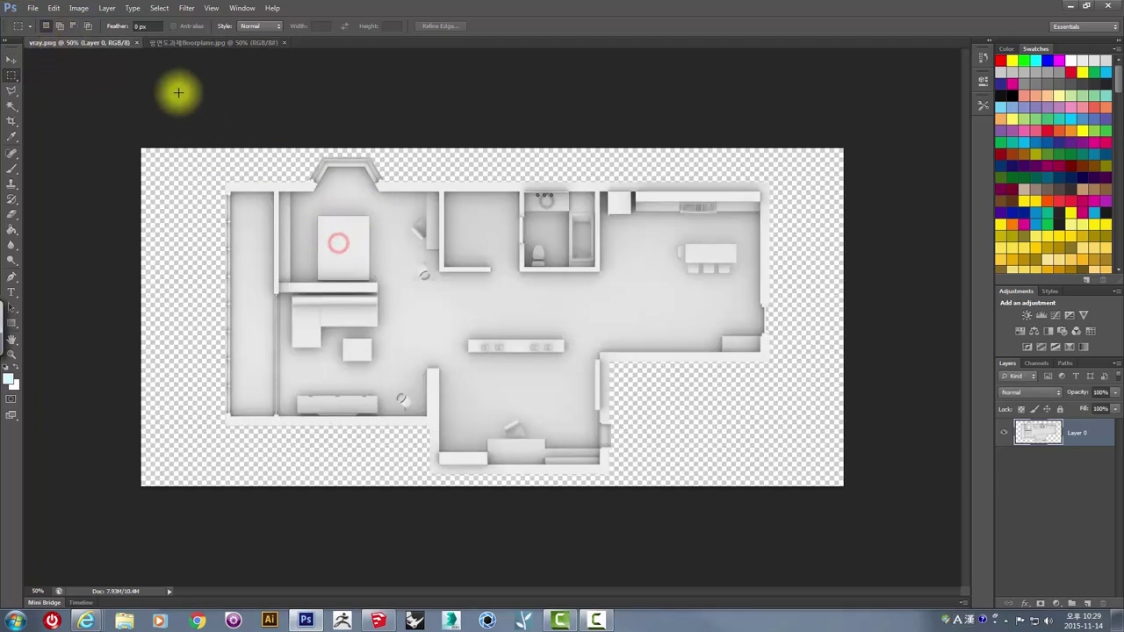
left_click(191, 43)
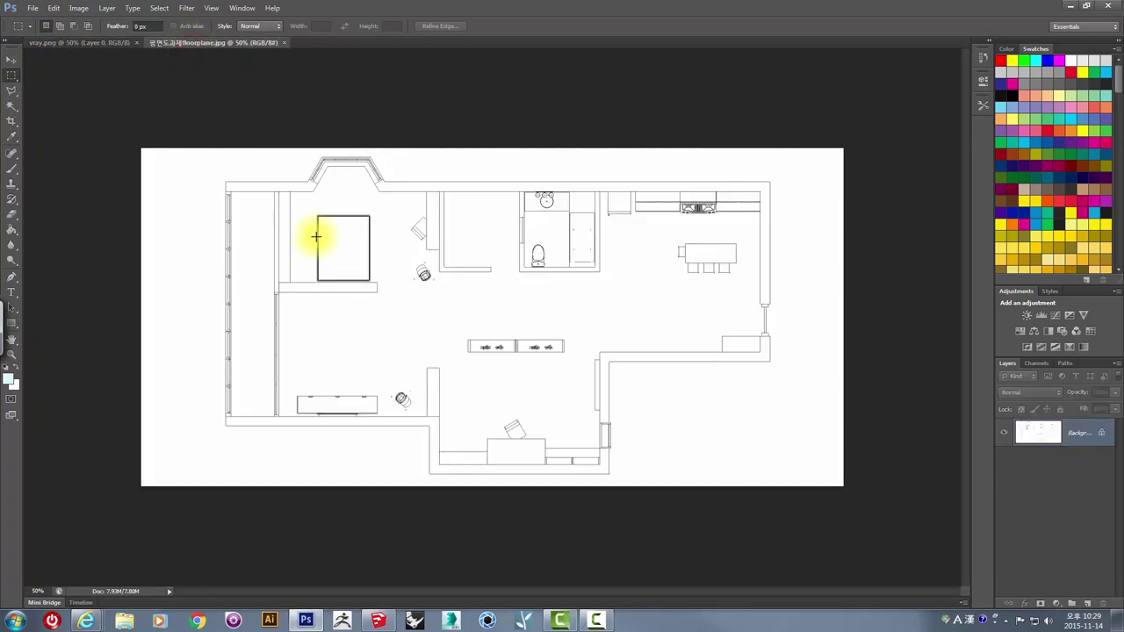
left_click(81, 42)
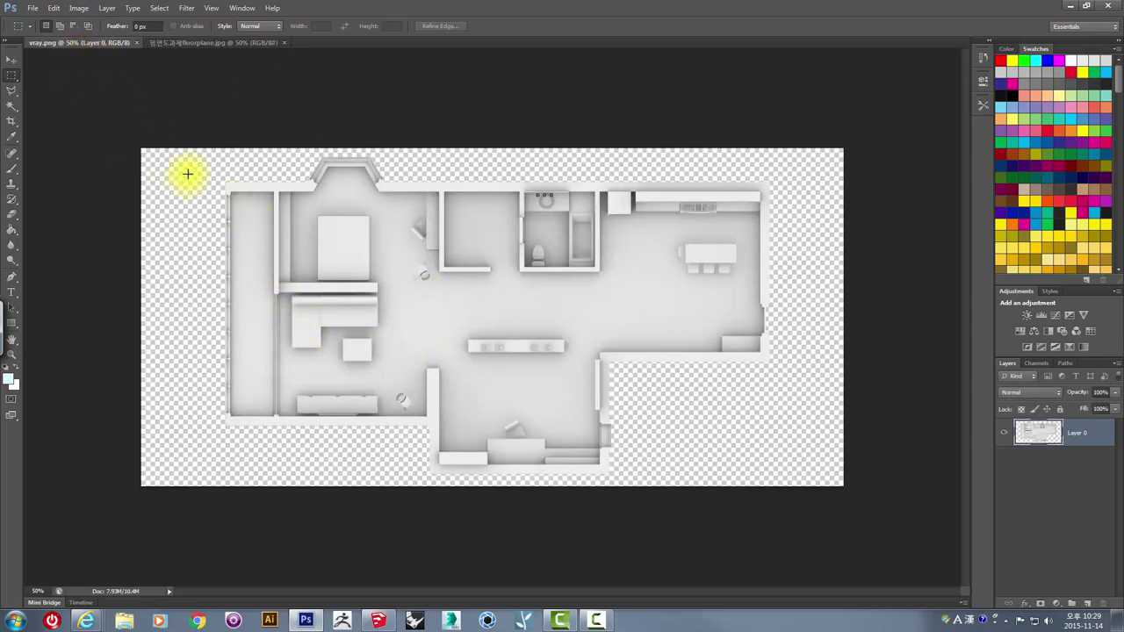
left_click(11, 60)
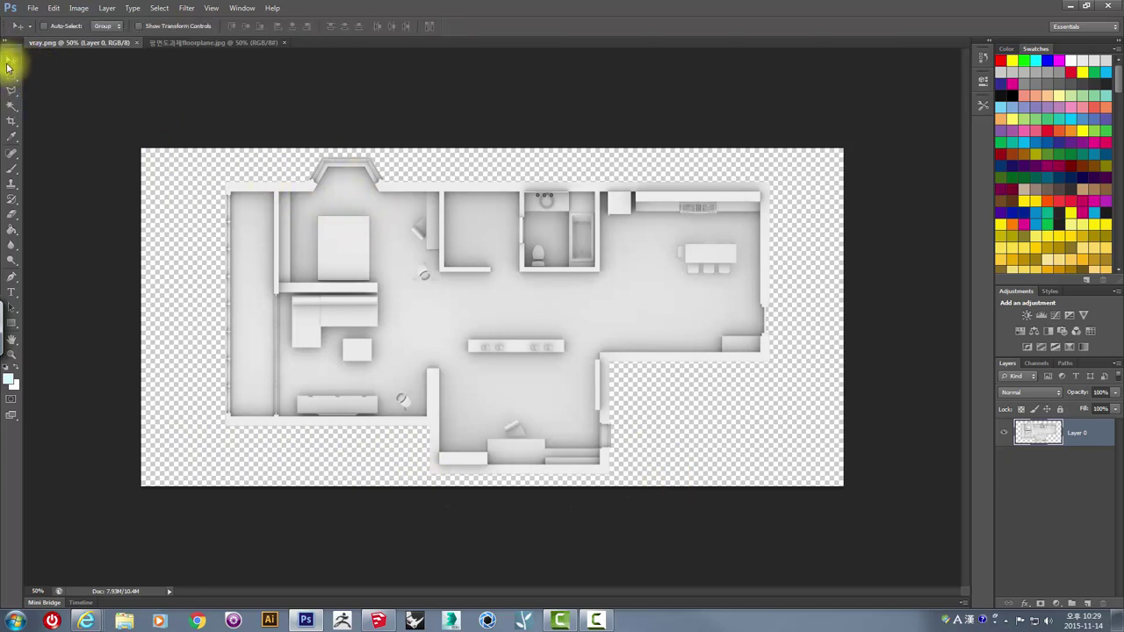
left_click_drag(226, 186, 170, 49)
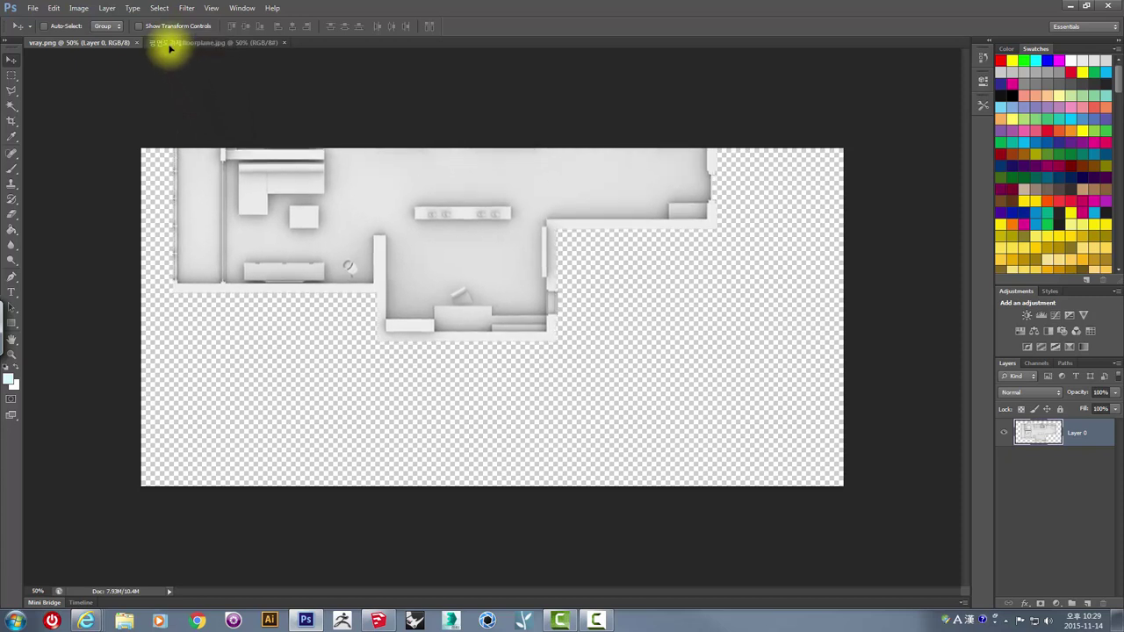
left_click_drag(169, 50, 283, 281)
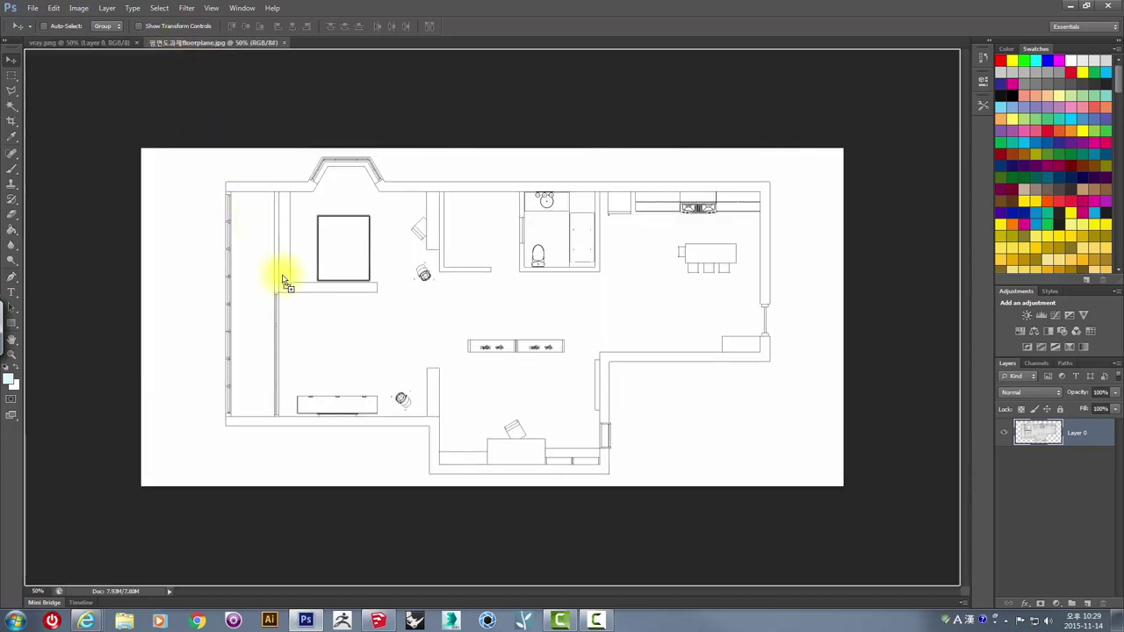
left_click_drag(323, 317, 267, 227)
key("ctrl+z")
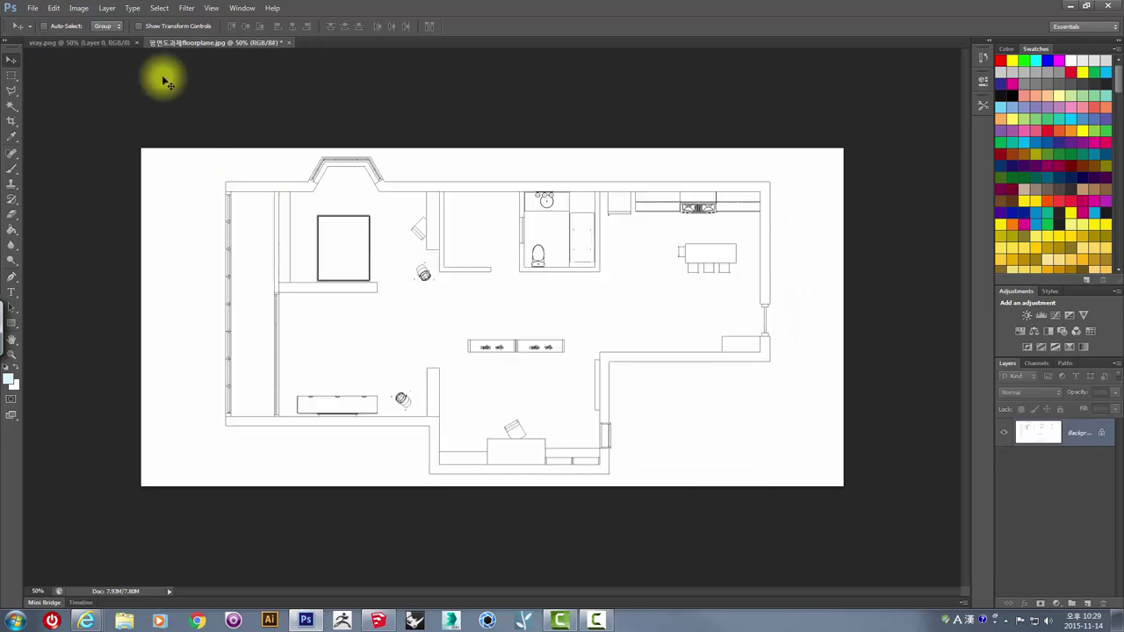
Step: Select the entire vray.png render canvas with a rectangular marquee
left_click(84, 43)
left_click(14, 74)
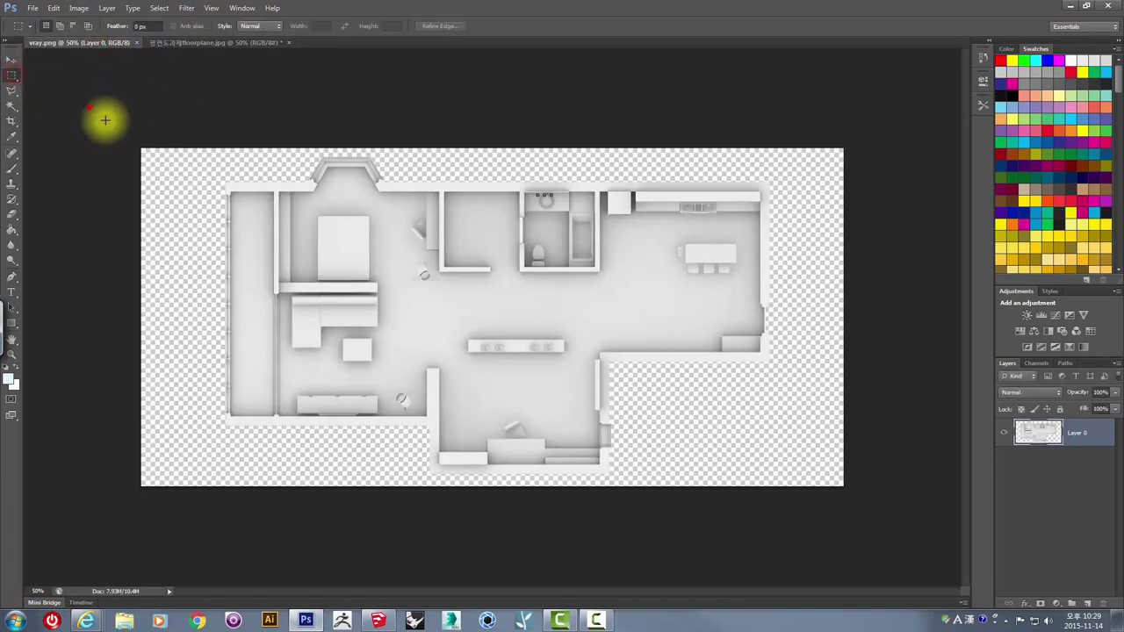
left_click_drag(91, 105, 907, 602)
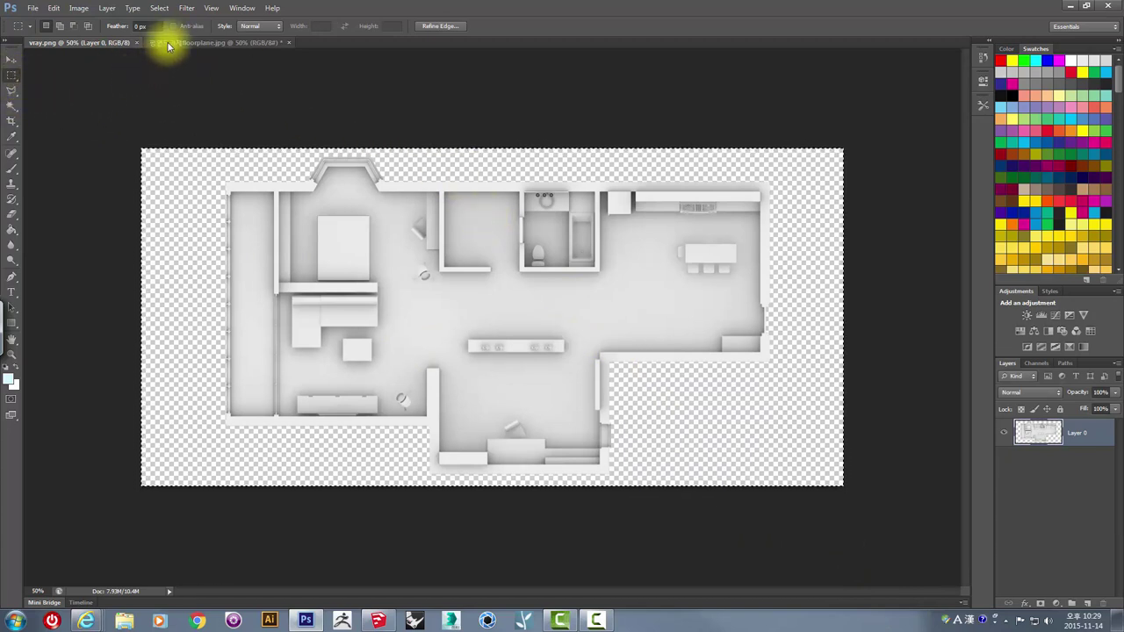
left_click(168, 43)
Step: Paste the render as Layer 1 and stack a Background copy of the line drawing above it
key("ctrl+v")
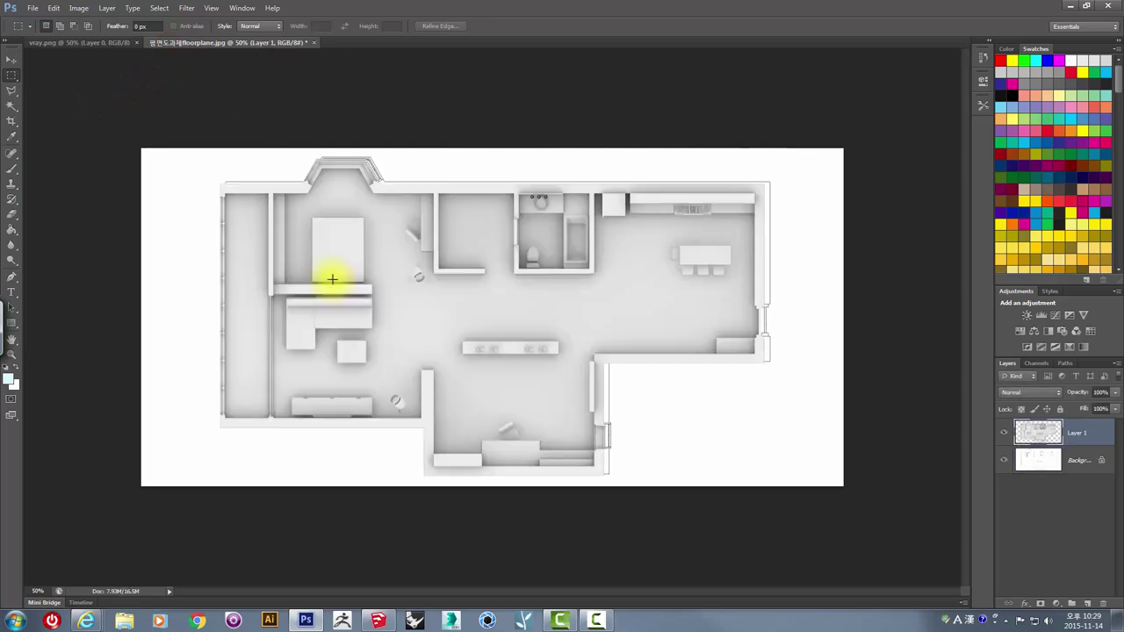
scroll(205, 166, "up", 2, "alt")
scroll(98, 97, "up", 2, "alt")
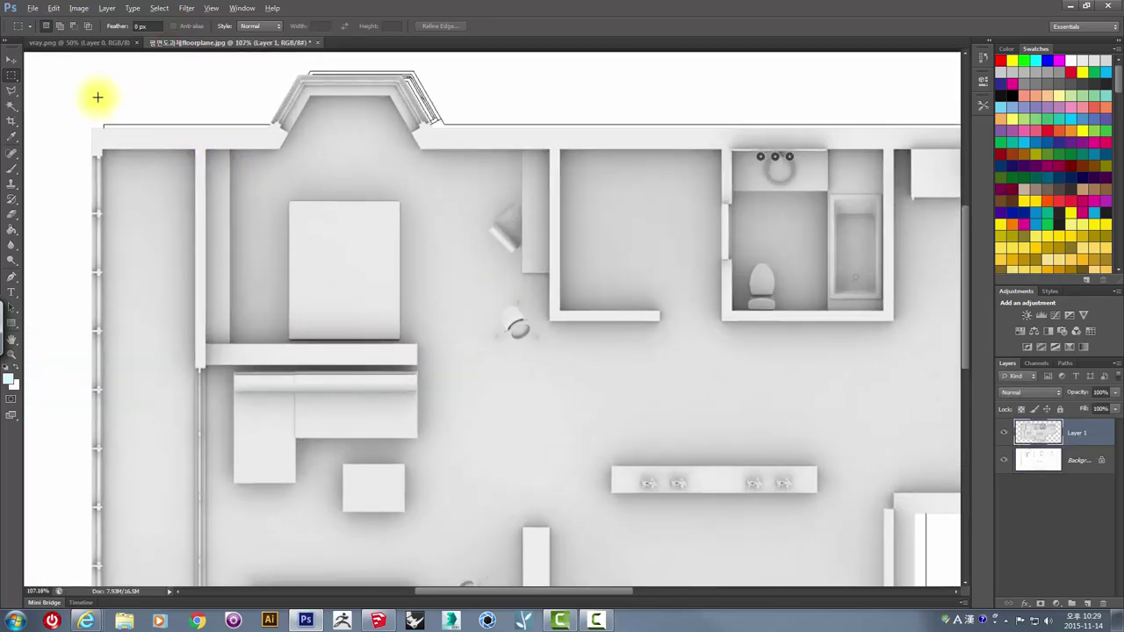
scroll(97, 96, "up", 2, "alt")
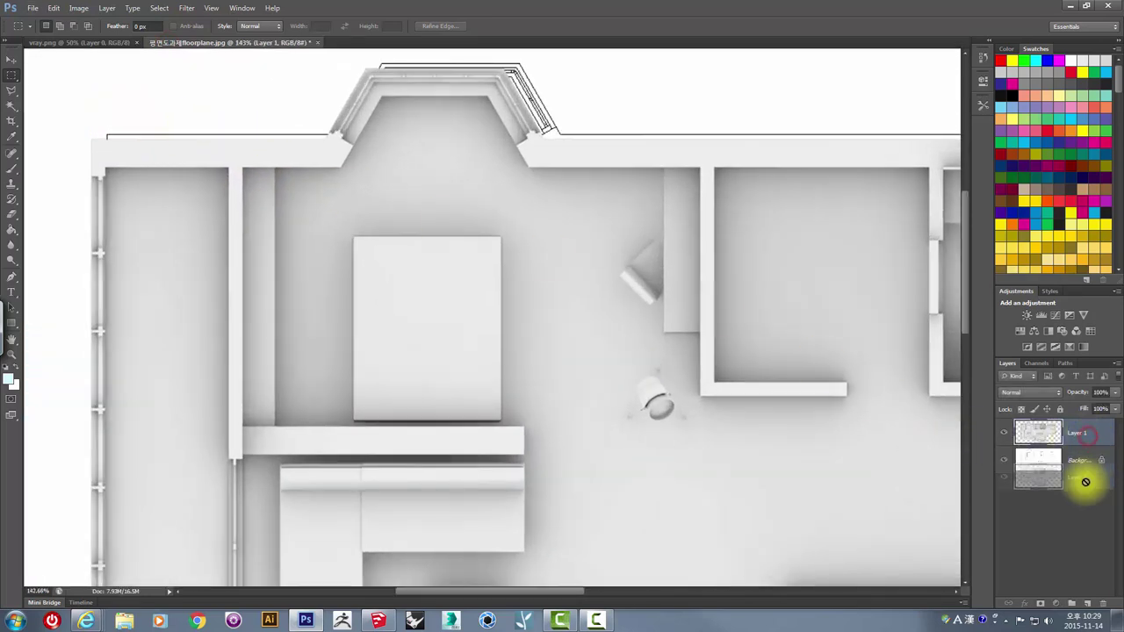
left_click(1039, 493)
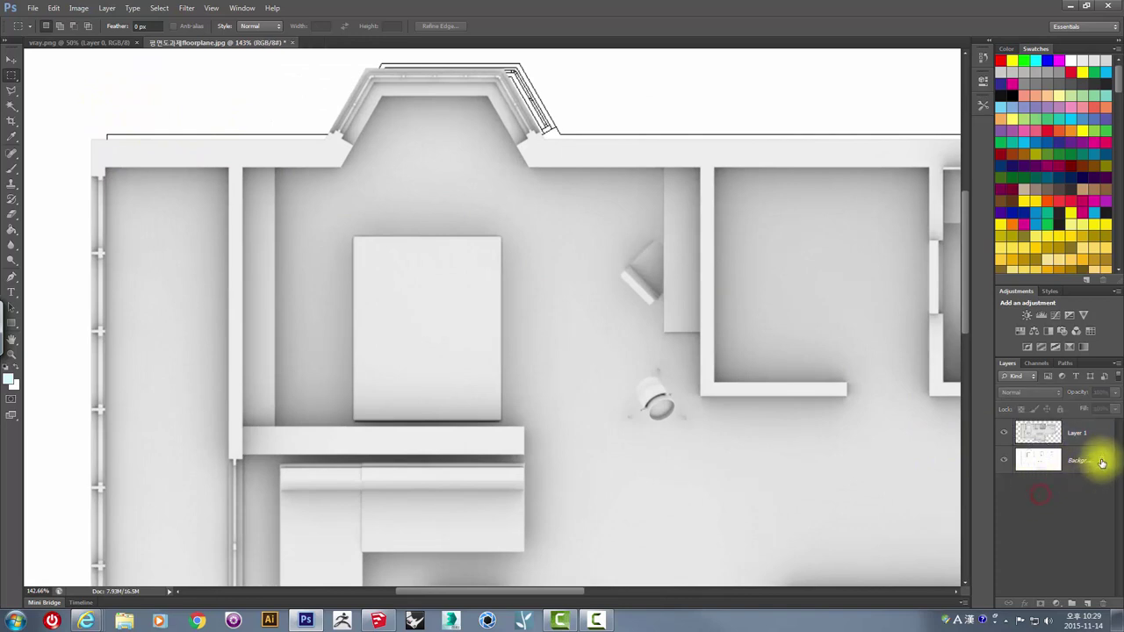
left_click_drag(1099, 464, 1087, 604)
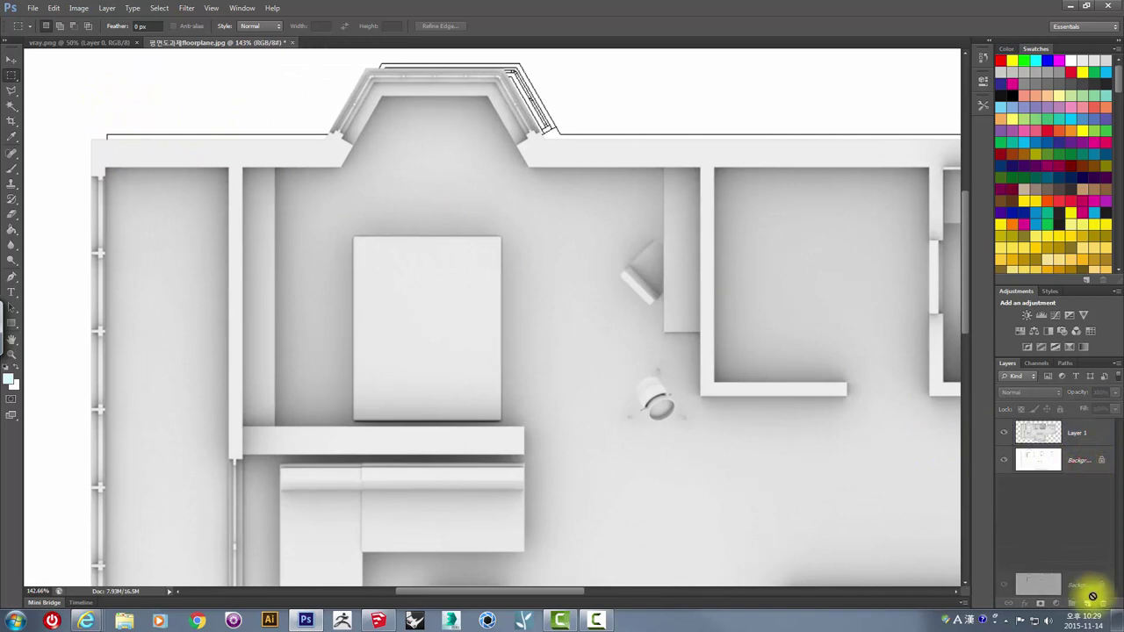
left_click_drag(1071, 460, 1029, 430)
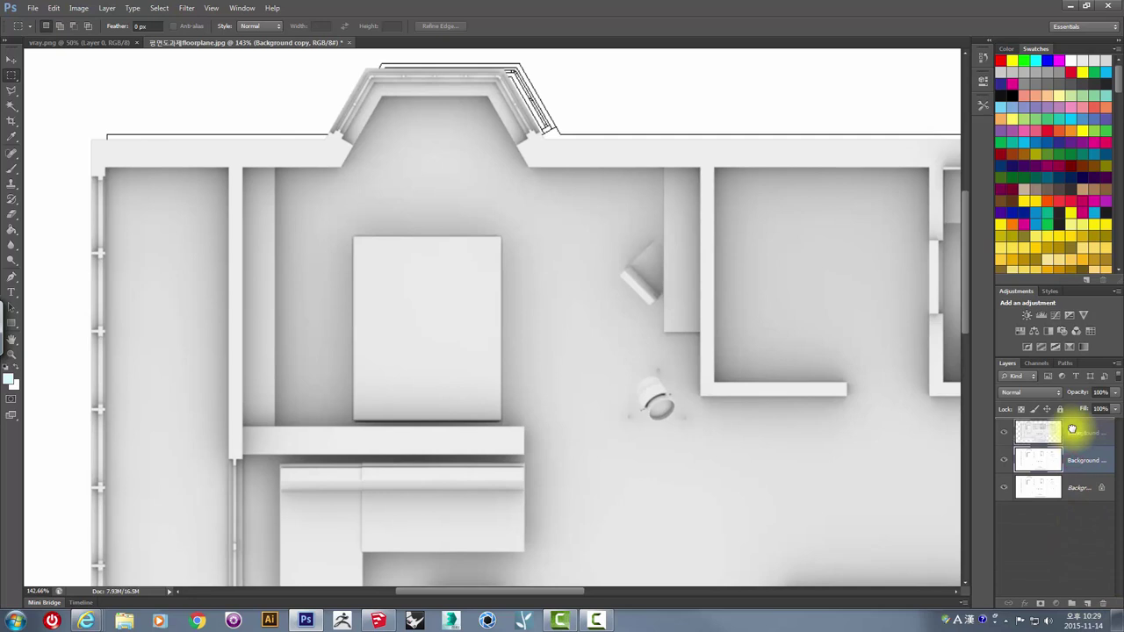
scroll(459, 344, "down", 2, "alt")
scroll(459, 343, "down", 1, "alt")
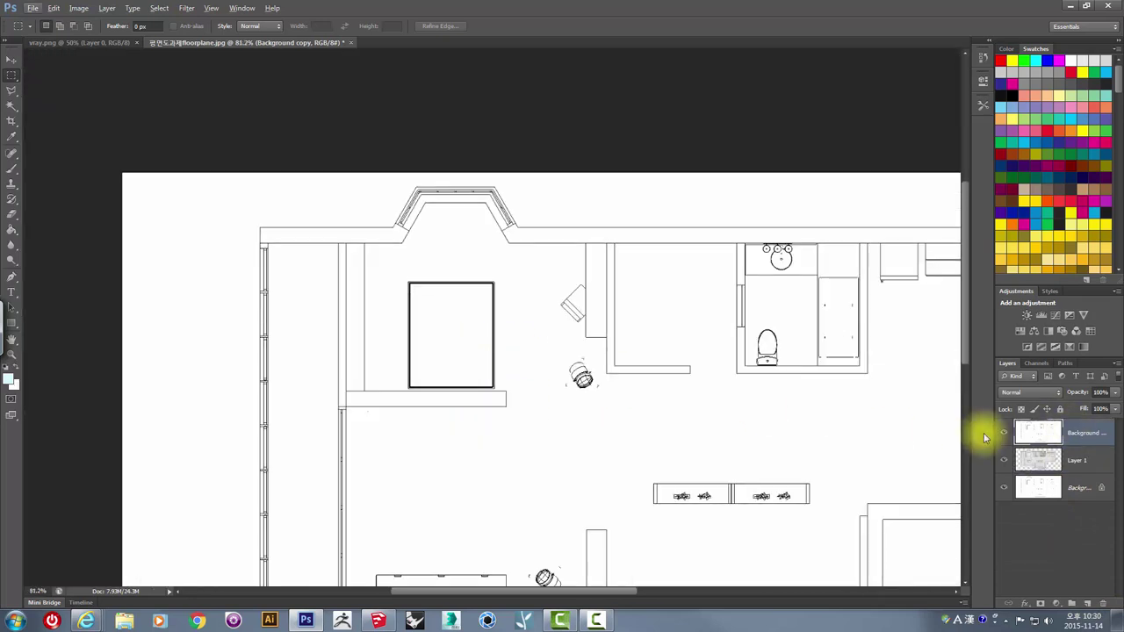
Step: Set the line-drawing copy to Multiply and shift the render layer to line up with the plan lines
left_click(1027, 392)
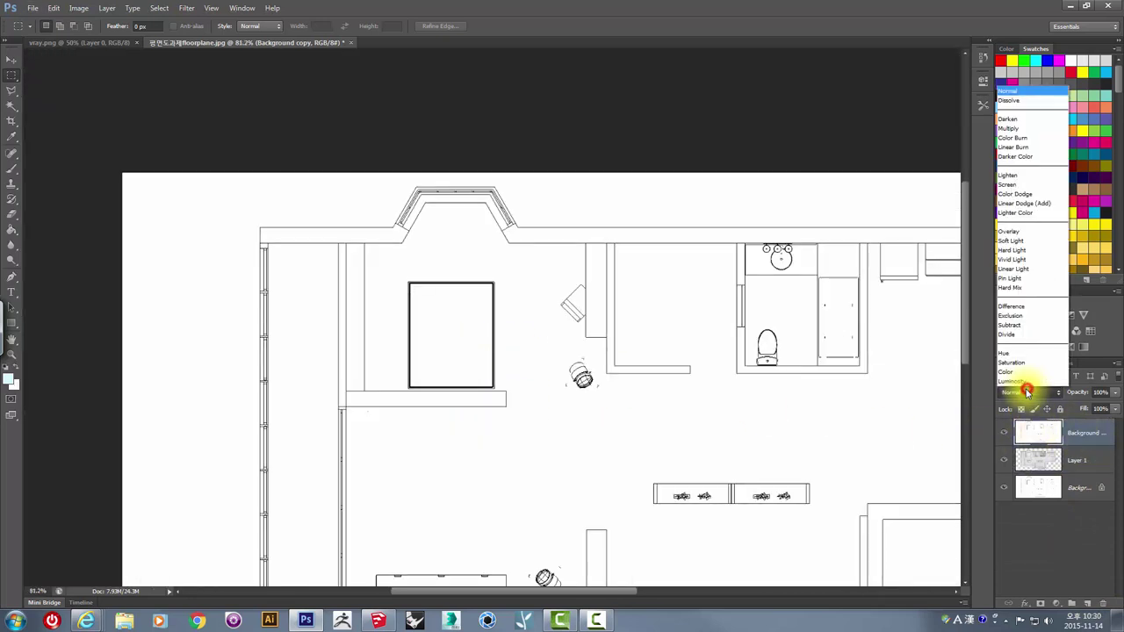
left_click(1007, 129)
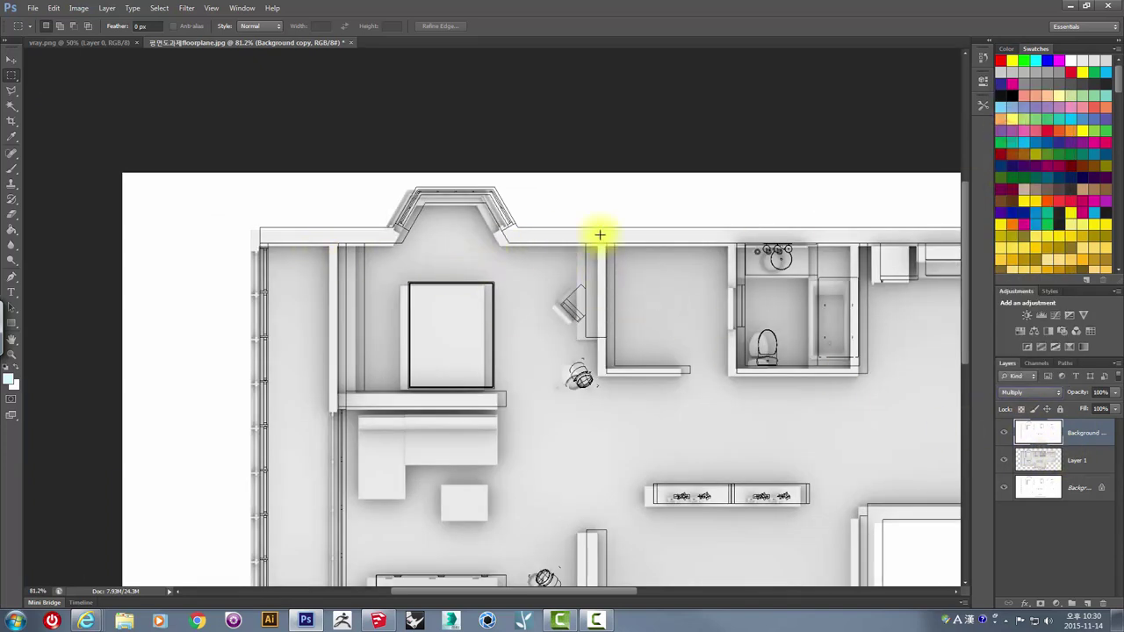
left_click(1096, 461)
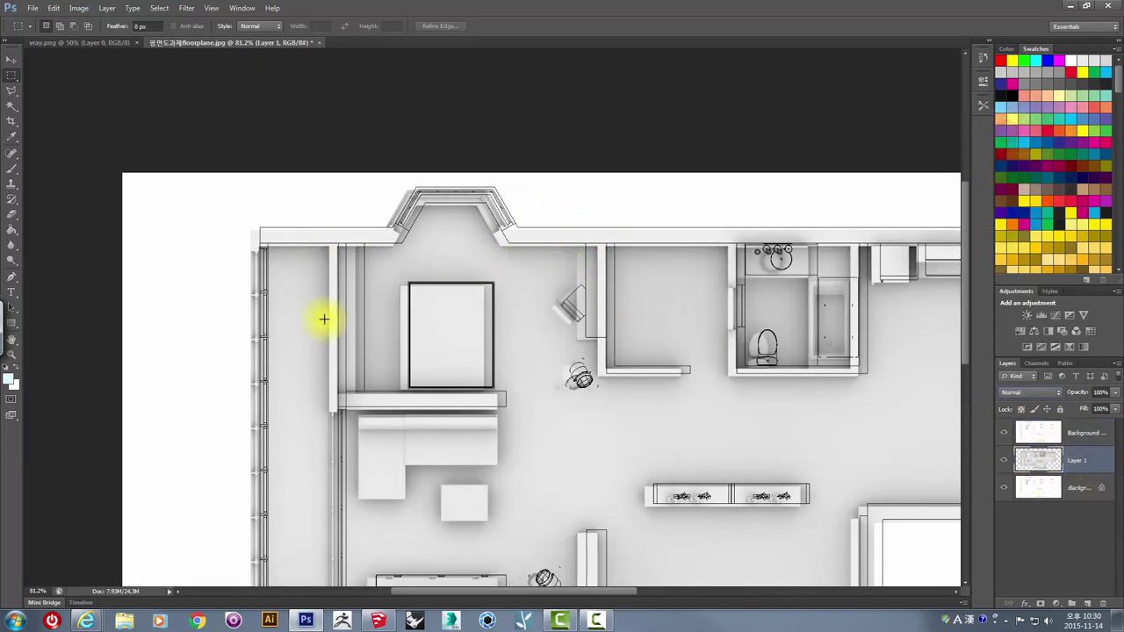
left_click(11, 59)
scroll(201, 213, "up", 3, "alt")
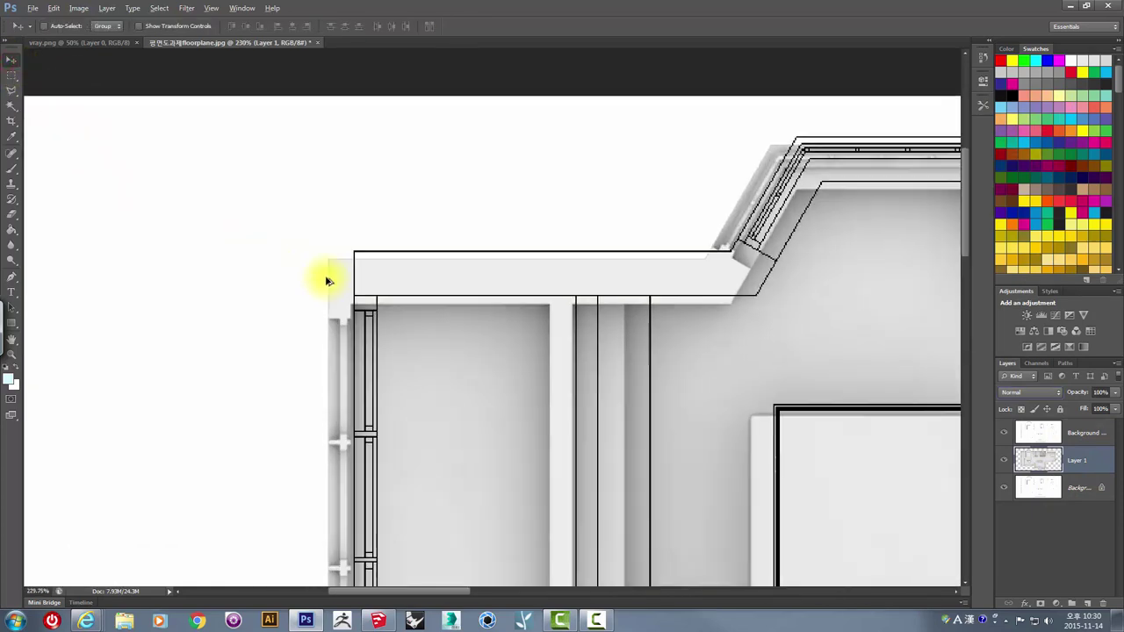
scroll(326, 281, "up", 2, "alt")
left_click_drag(366, 281, 443, 261)
scroll(454, 303, "down", 2, "alt")
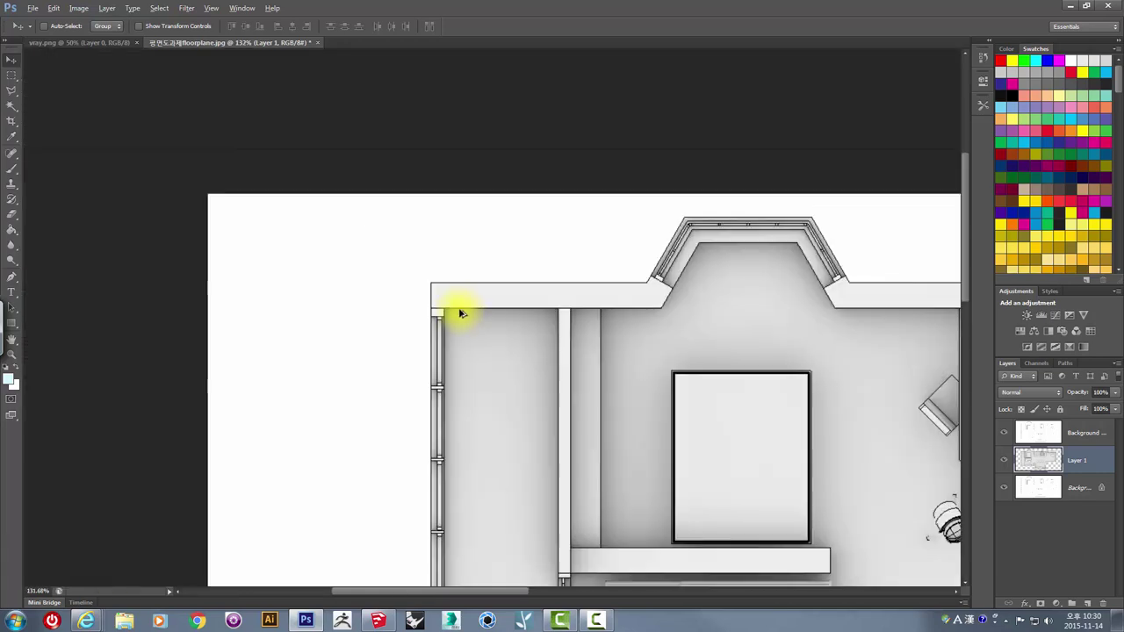
scroll(458, 310, "down", 2, "alt")
scroll(386, 239, "up", 2, "alt")
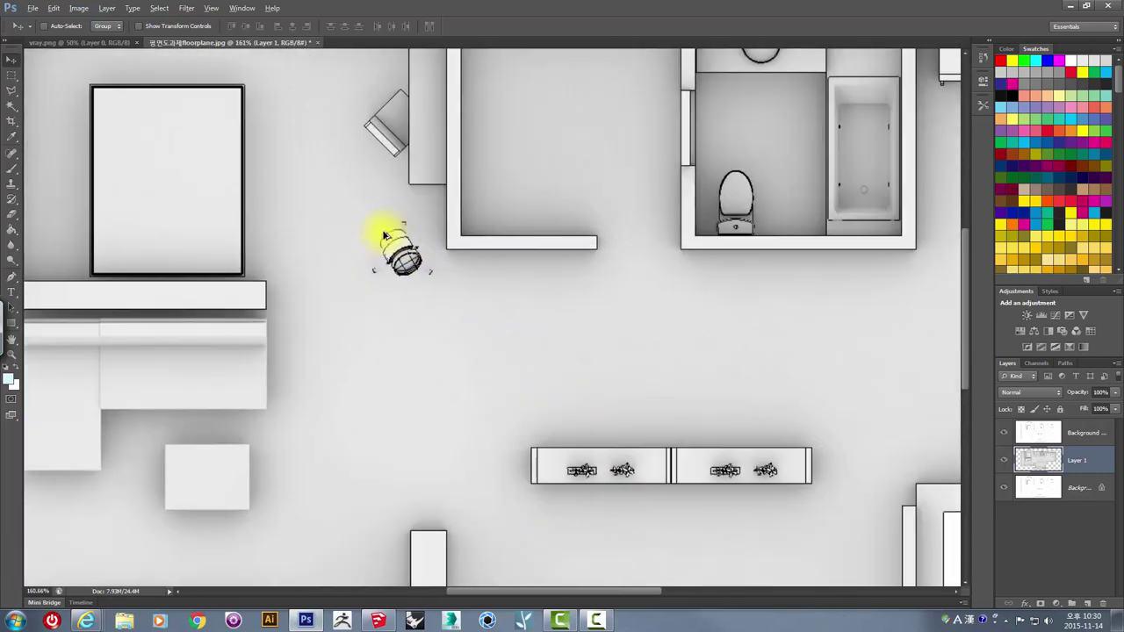
scroll(388, 237, "up", 1, "alt")
scroll(389, 237, "down", 1, "alt")
scroll(393, 237, "down", 2, "alt")
scroll(422, 233, "up", 1, "alt")
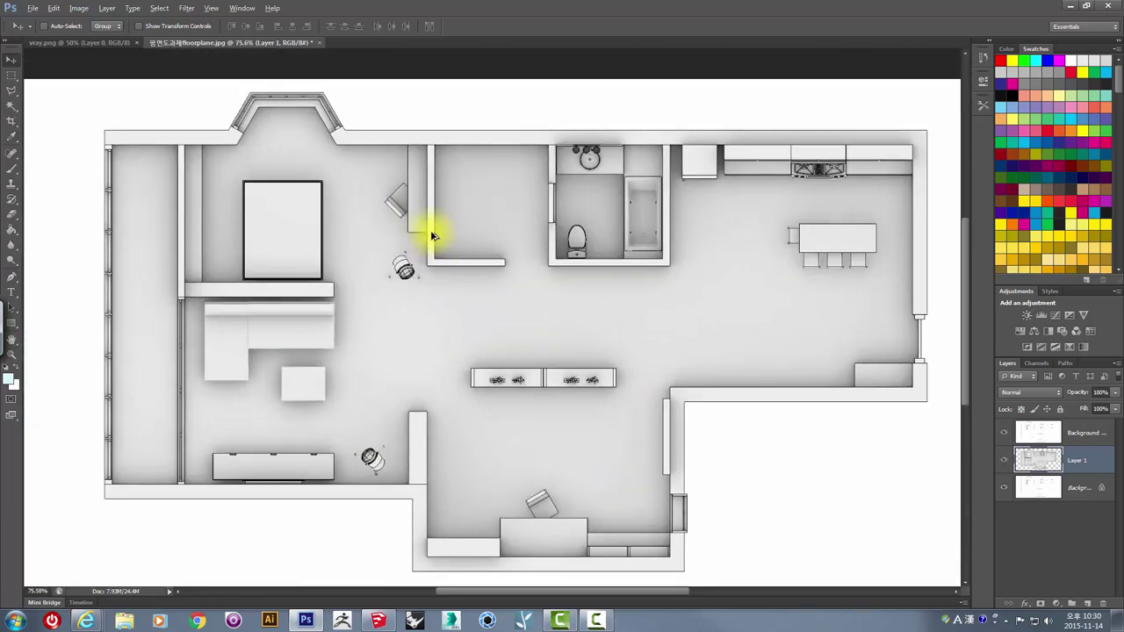
scroll(193, 158, "up", 1, "alt")
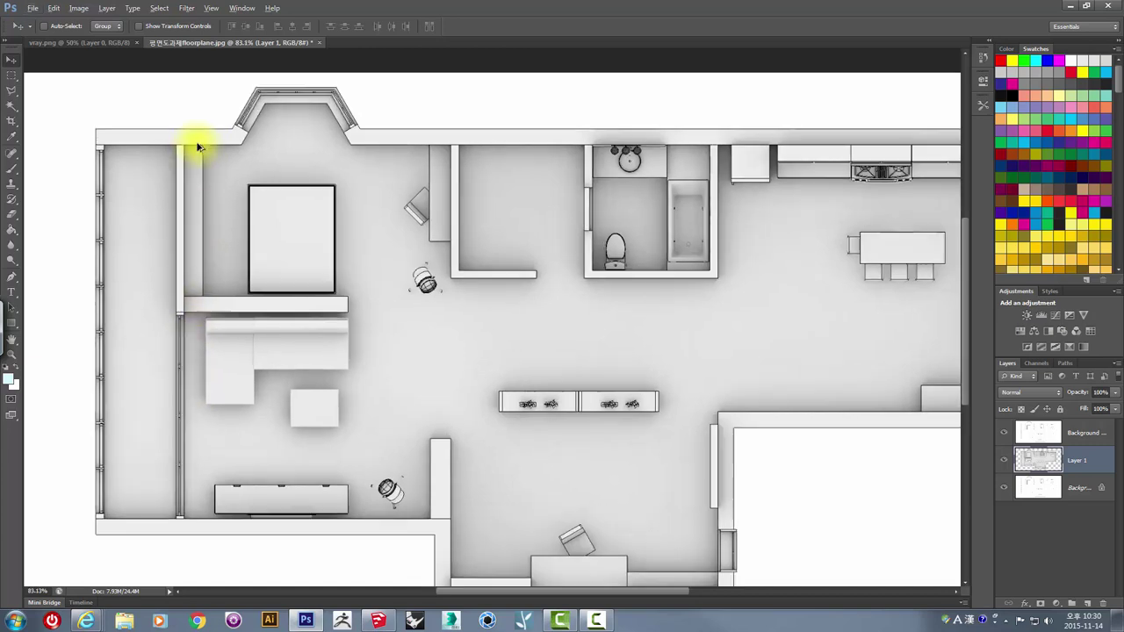
scroll(215, 180, "up", 2, "alt")
scroll(263, 228, "up", 1, "alt")
scroll(299, 259, "down", 1, "alt")
scroll(299, 261, "down", 2, "alt")
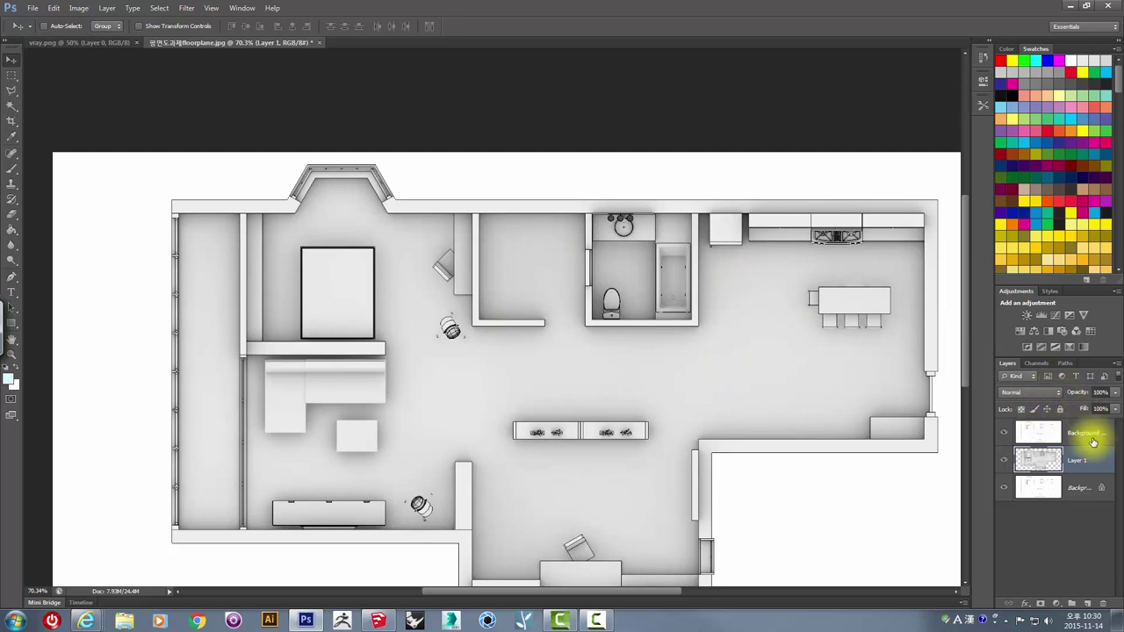
Step: Adjust the layer opacities, bringing the Background copy shading layer to 50%
left_click(1112, 394)
left_click_drag(1089, 408, 1119, 411)
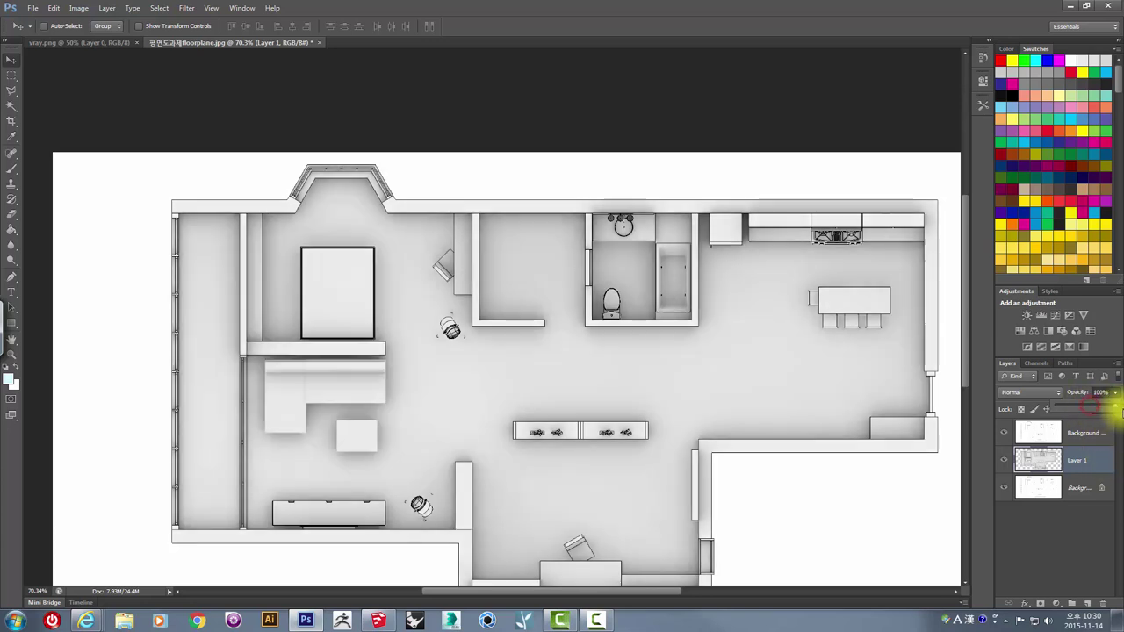
left_click(1083, 436)
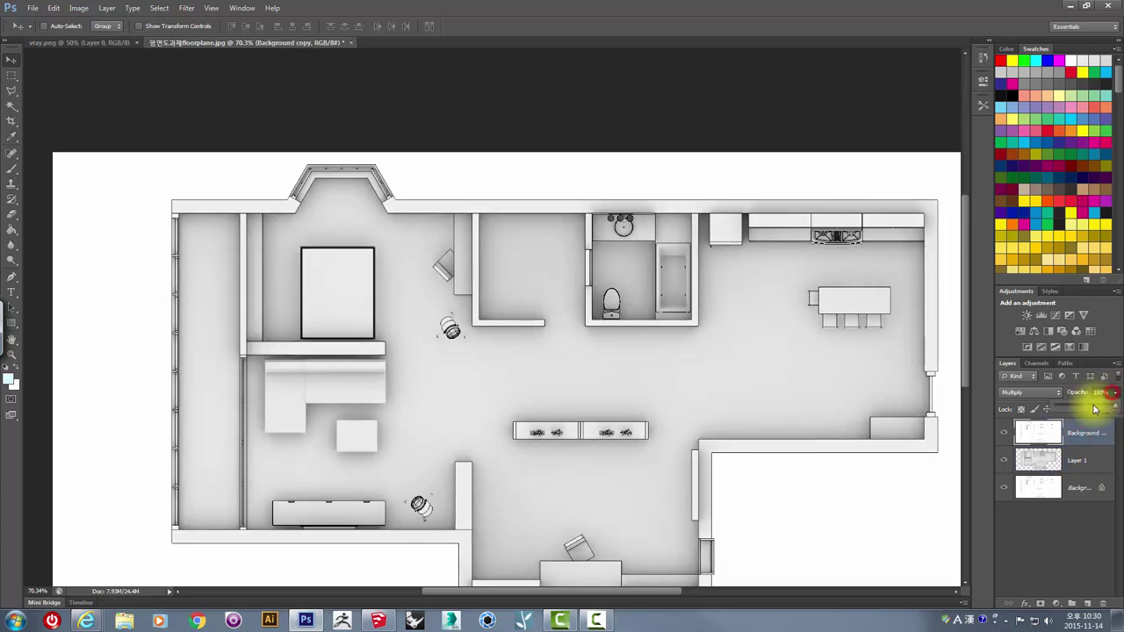
left_click_drag(1088, 409, 1088, 411)
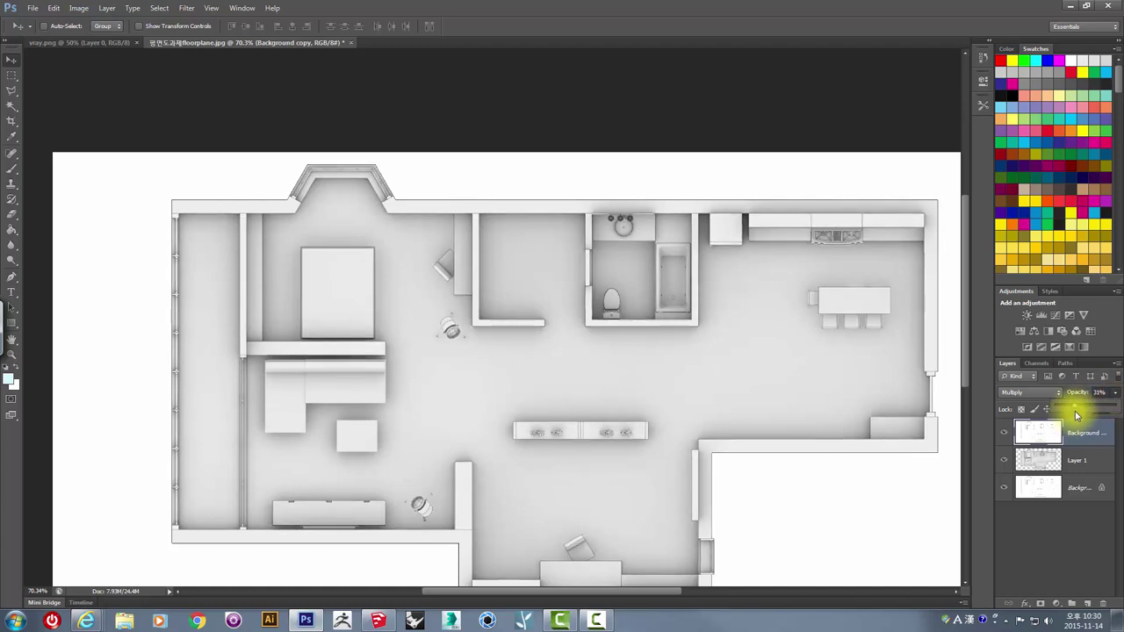
left_click_drag(1076, 411, 1086, 413)
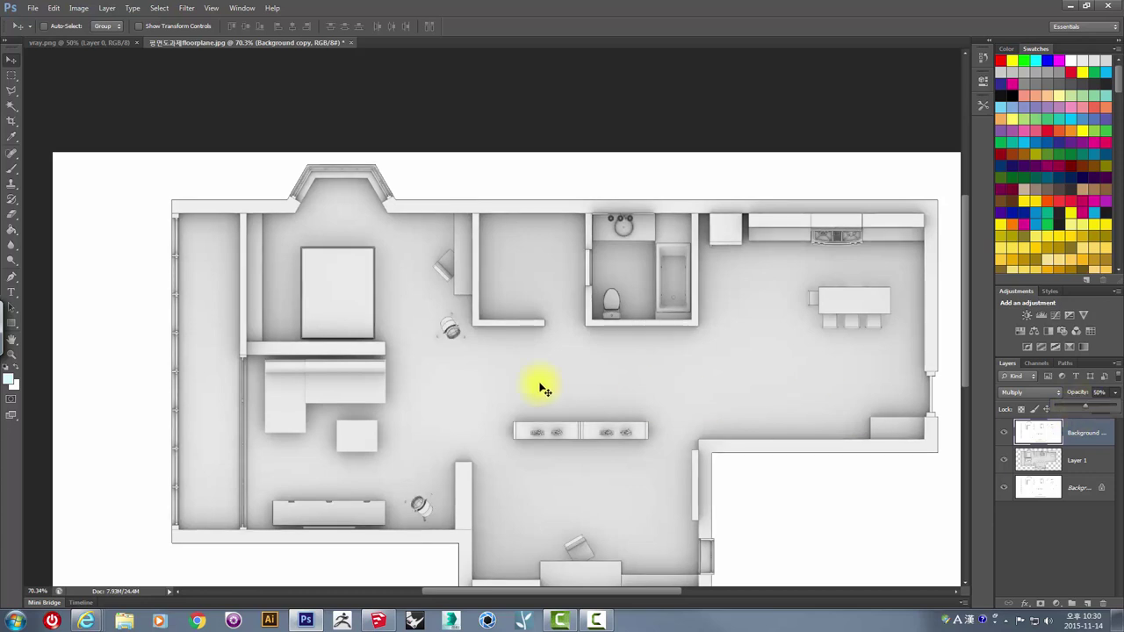
left_click_drag(505, 379, 484, 295)
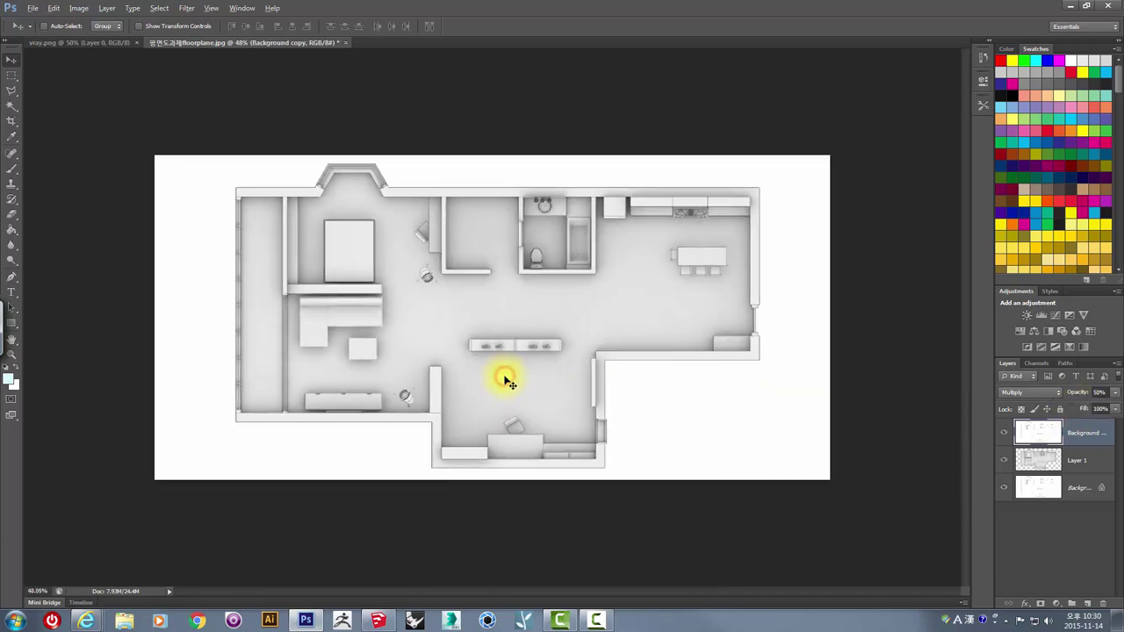
scroll(467, 276, "up", 1, "alt")
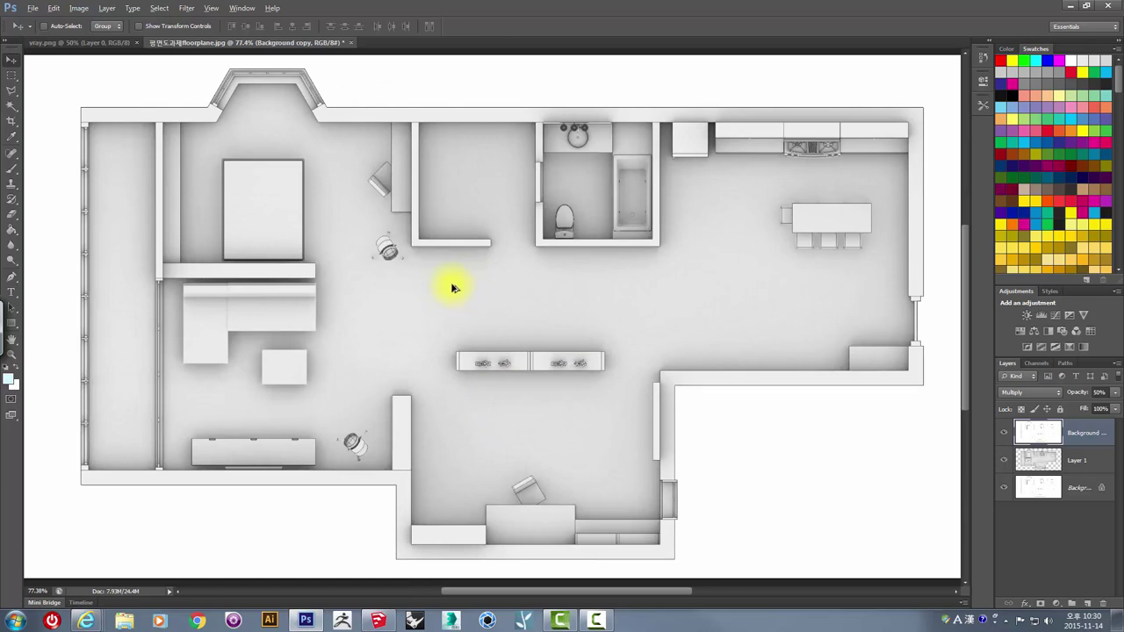
scroll(452, 288, "down", 1, "alt")
scroll(452, 286, "down", 1, "alt")
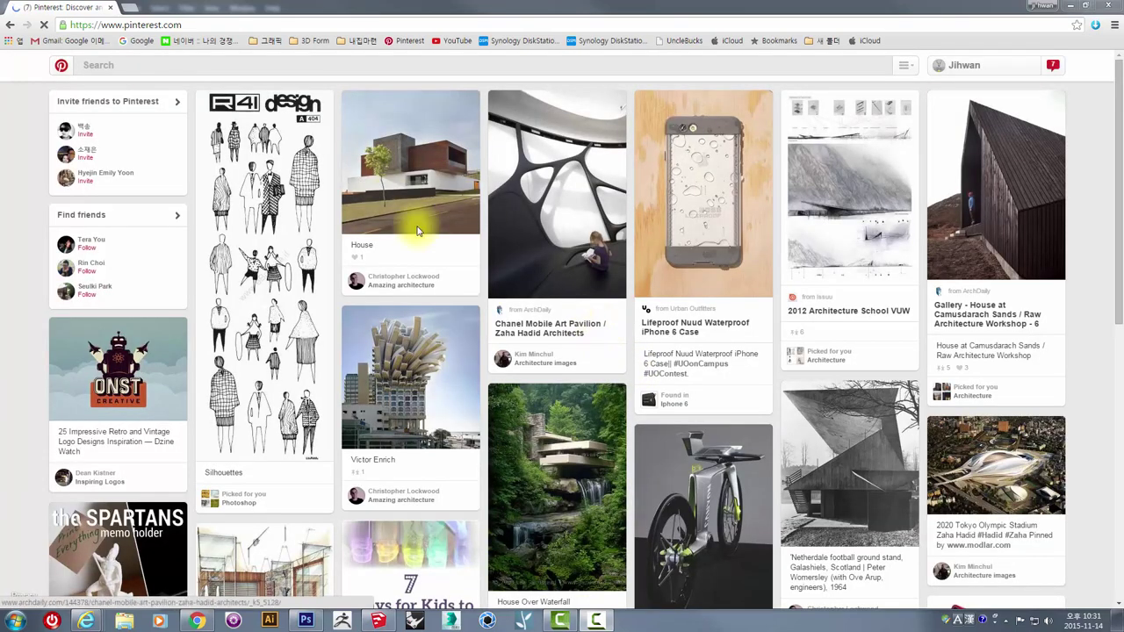
Step: Go to your Pinterest profile and open the Texture and Source. board
left_click(972, 67)
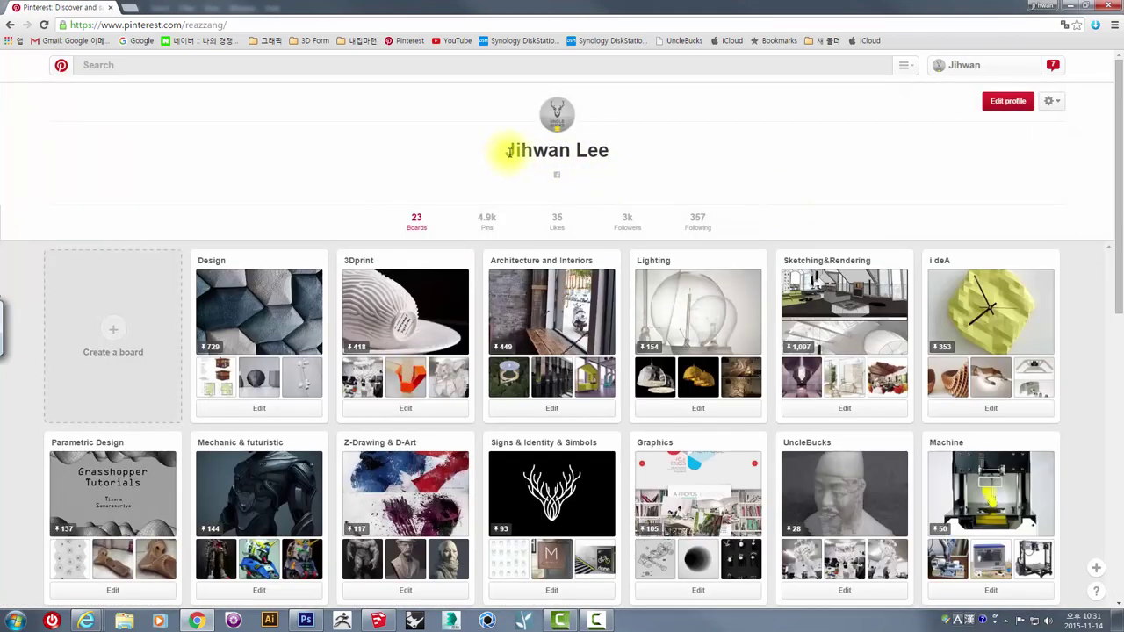
left_click_drag(505, 151, 654, 156)
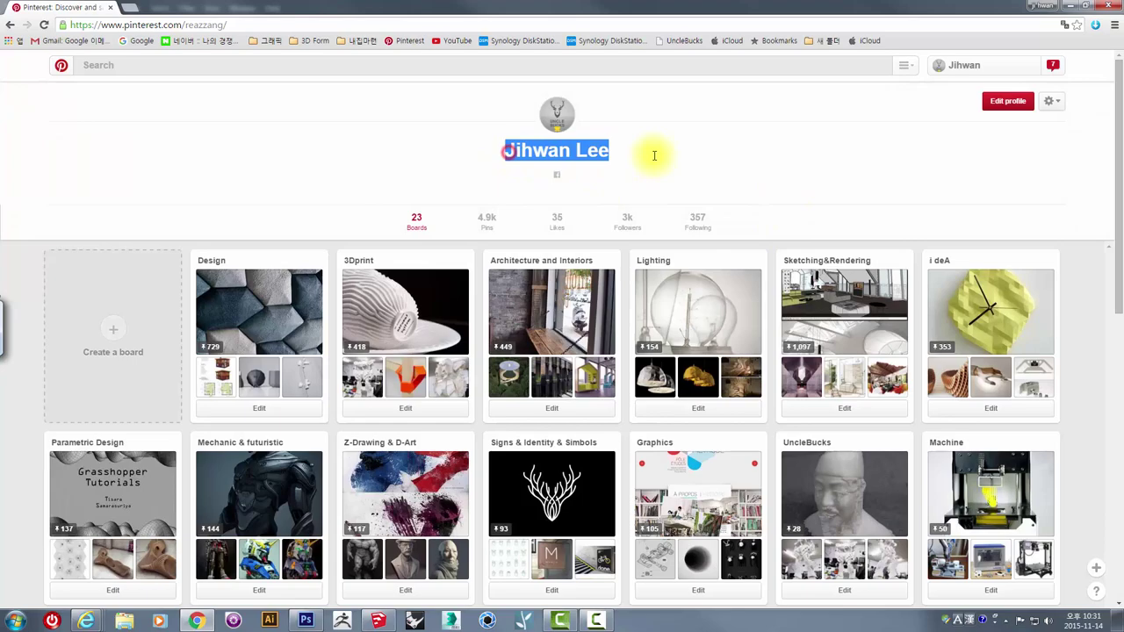
left_click(182, 160)
scroll(245, 281, "down", 2)
scroll(263, 293, "down", 2)
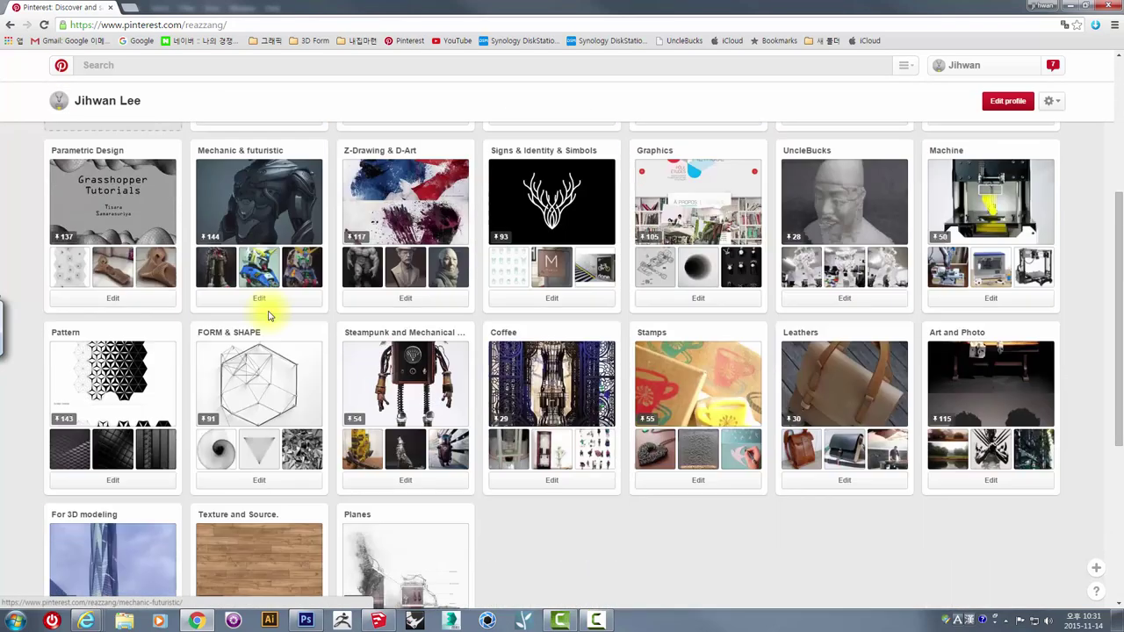
scroll(268, 325, "down", 2)
left_click(275, 440)
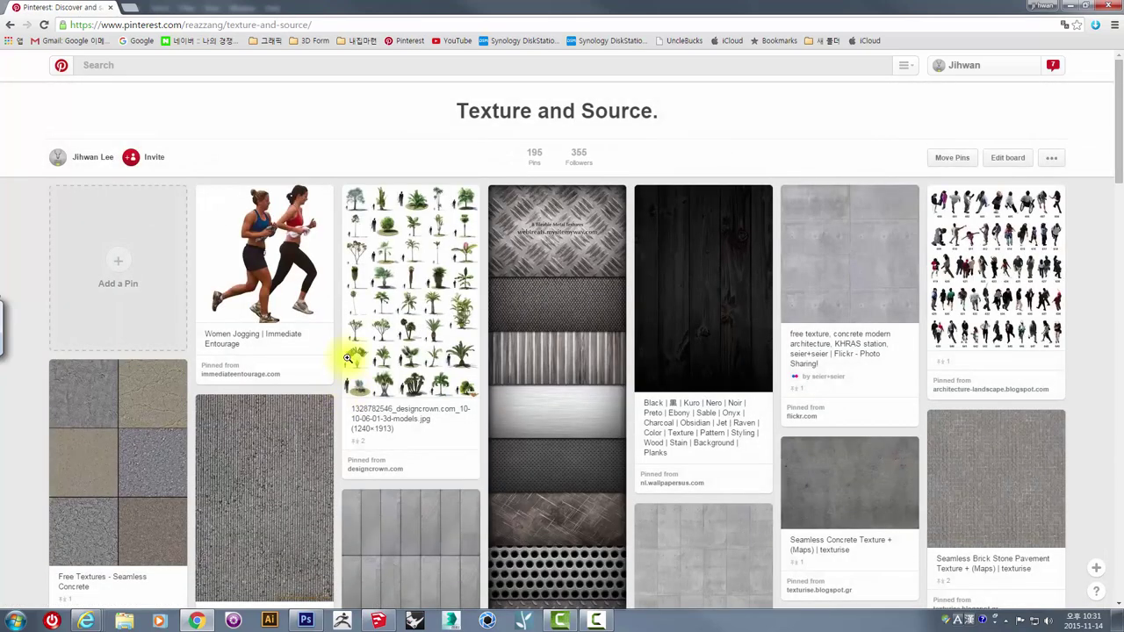
Step: Browse the board's pins and open the Seamless Brick Stone Pavement Texture pin
scroll(346, 353, "down", 2)
scroll(354, 349, "down", 2)
scroll(355, 347, "down", 2)
scroll(355, 338, "down", 2)
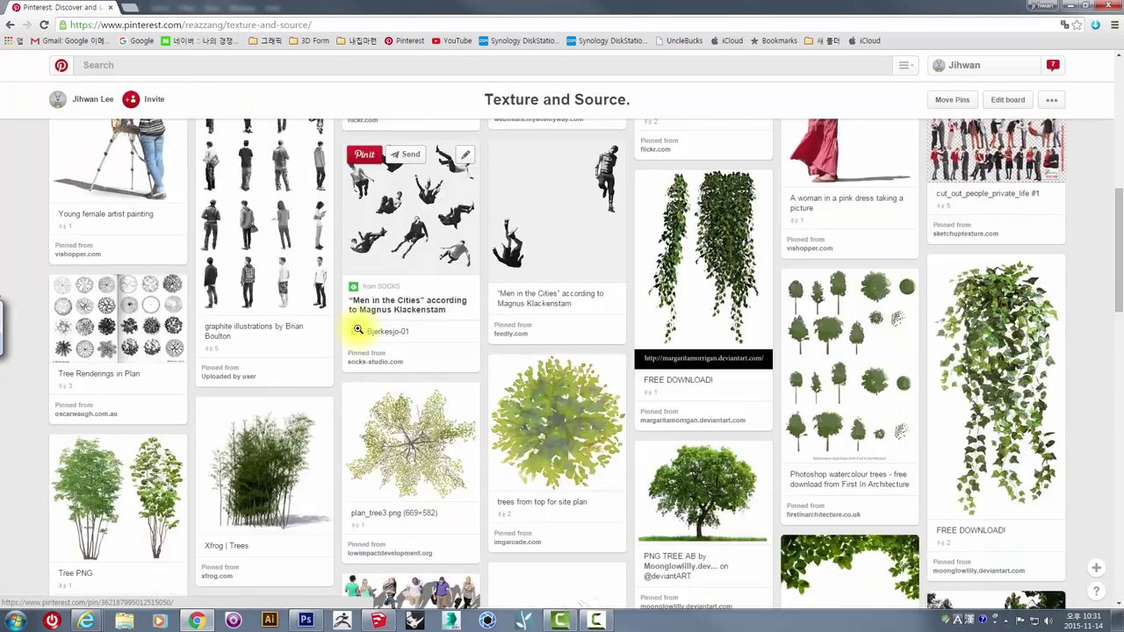
scroll(357, 329, "down", 2)
scroll(358, 328, "down", 2)
scroll(355, 329, "down", 2)
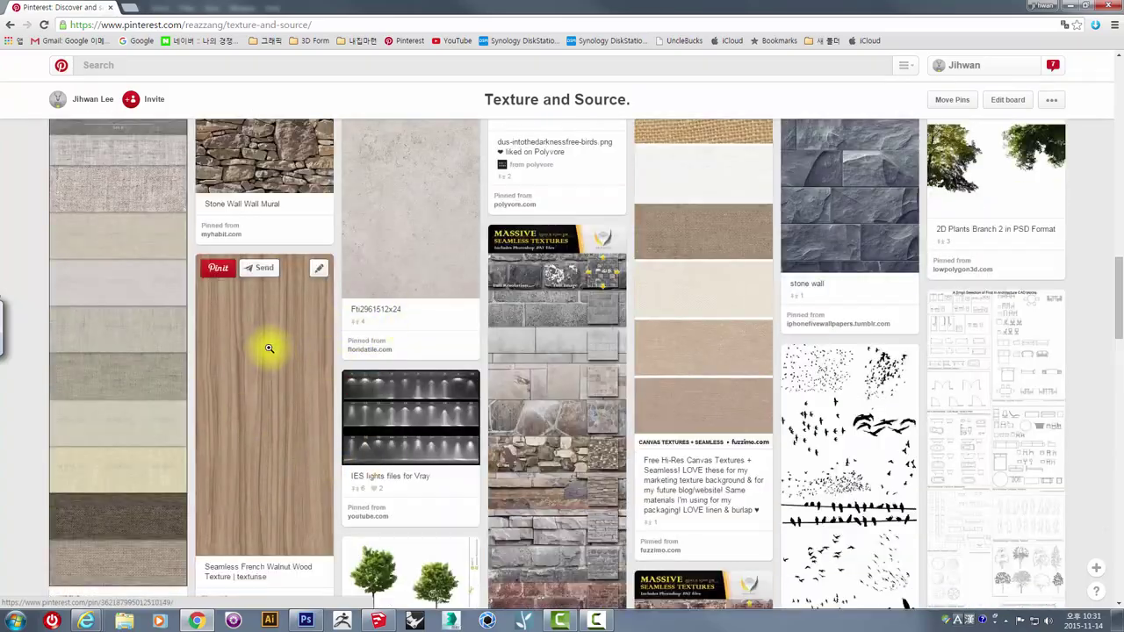
scroll(316, 279, "down", 2)
scroll(413, 316, "down", 1)
scroll(504, 355, "down", 2)
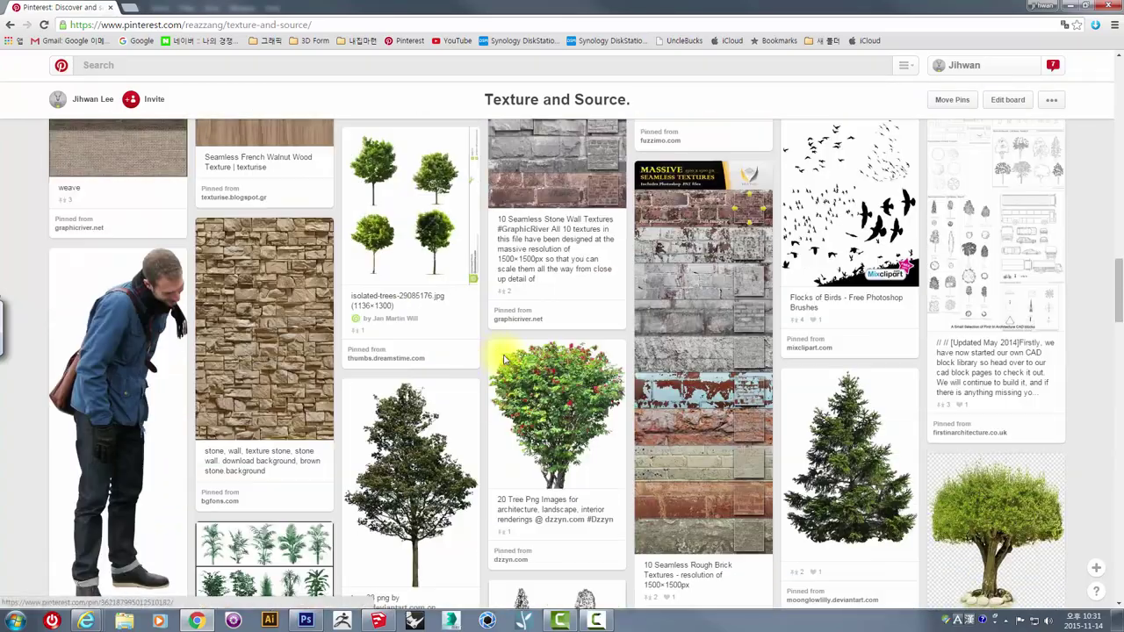
scroll(516, 360, "up", 2)
scroll(635, 351, "up", 4)
scroll(634, 326, "up", 1)
scroll(650, 330, "up", 1)
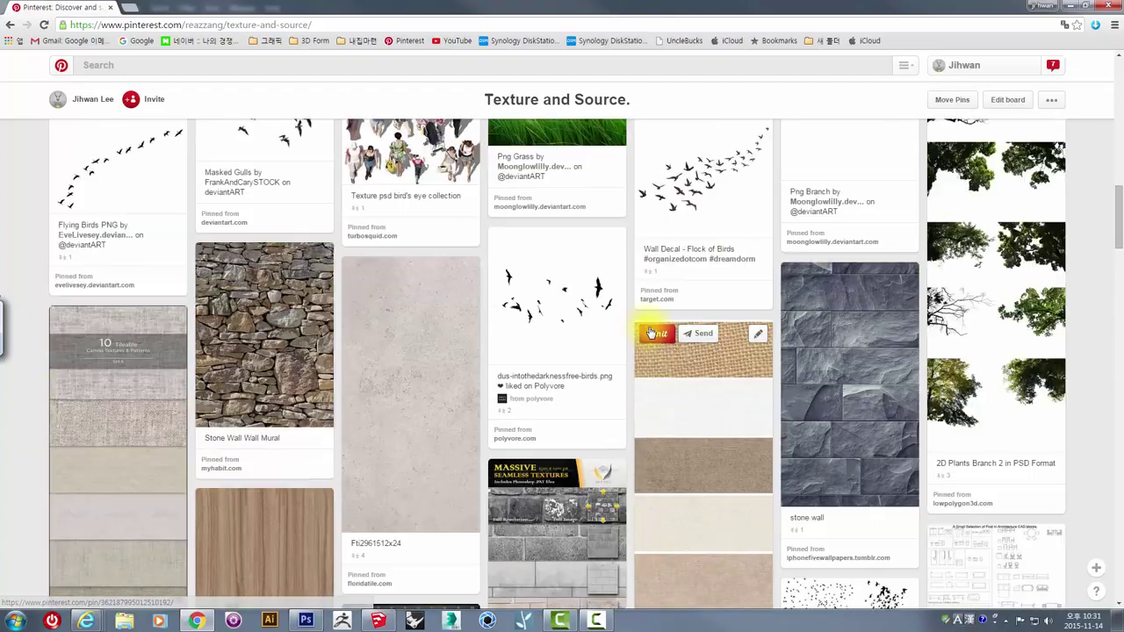
scroll(648, 327, "down", 4)
scroll(647, 326, "down", 3)
scroll(647, 321, "down", 3)
scroll(647, 322, "down", 3)
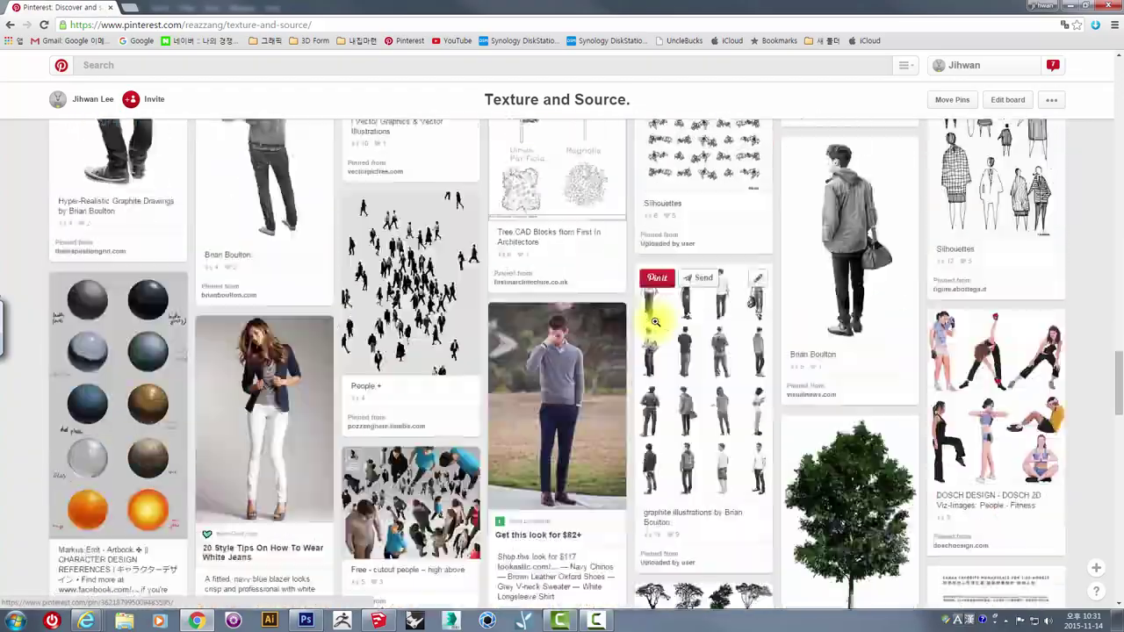
scroll(650, 322, "down", 2)
scroll(654, 322, "down", 3)
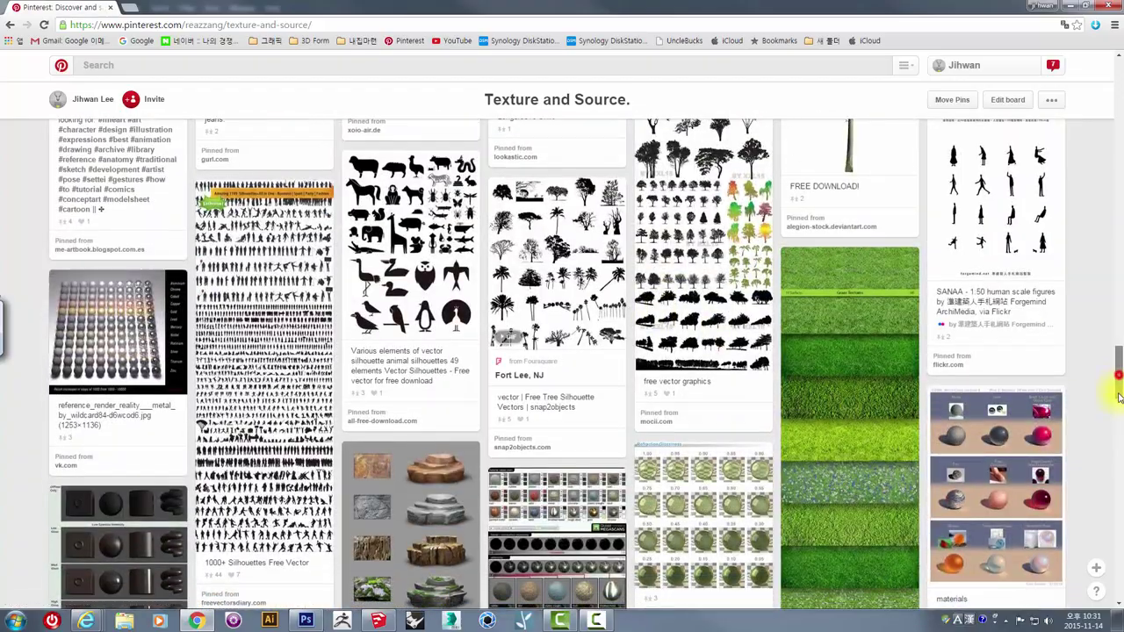
mouse_move(1119, 397)
left_mouse_down()
mouse_move(1118, 520)
mouse_move(1117, 149)
left_mouse_up()
scroll(672, 401, "down", 1)
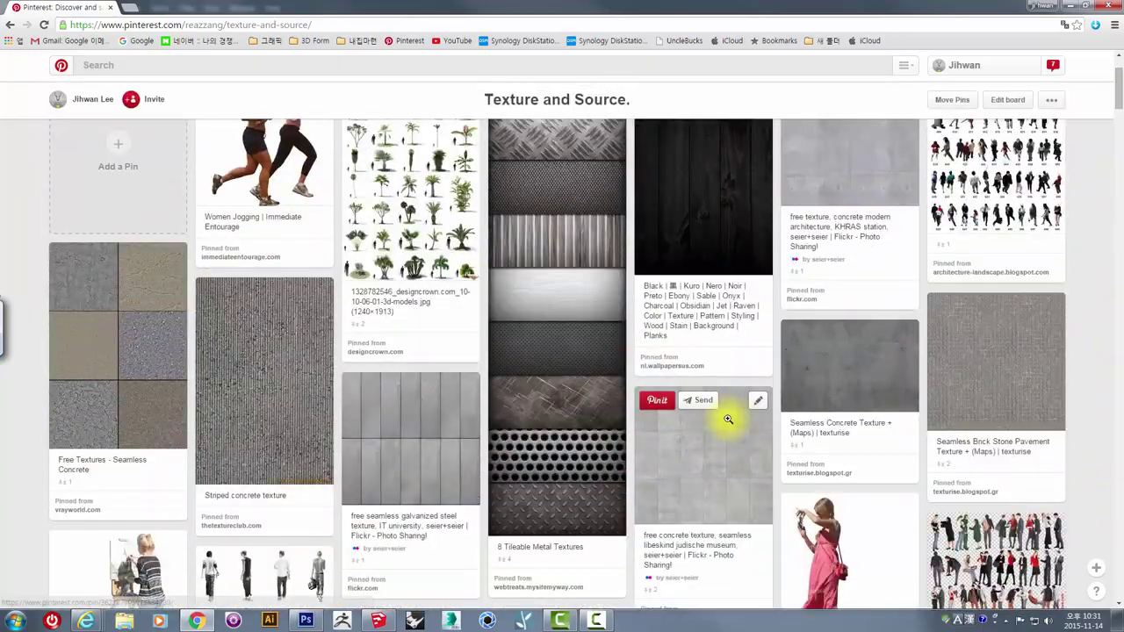
left_click(990, 342)
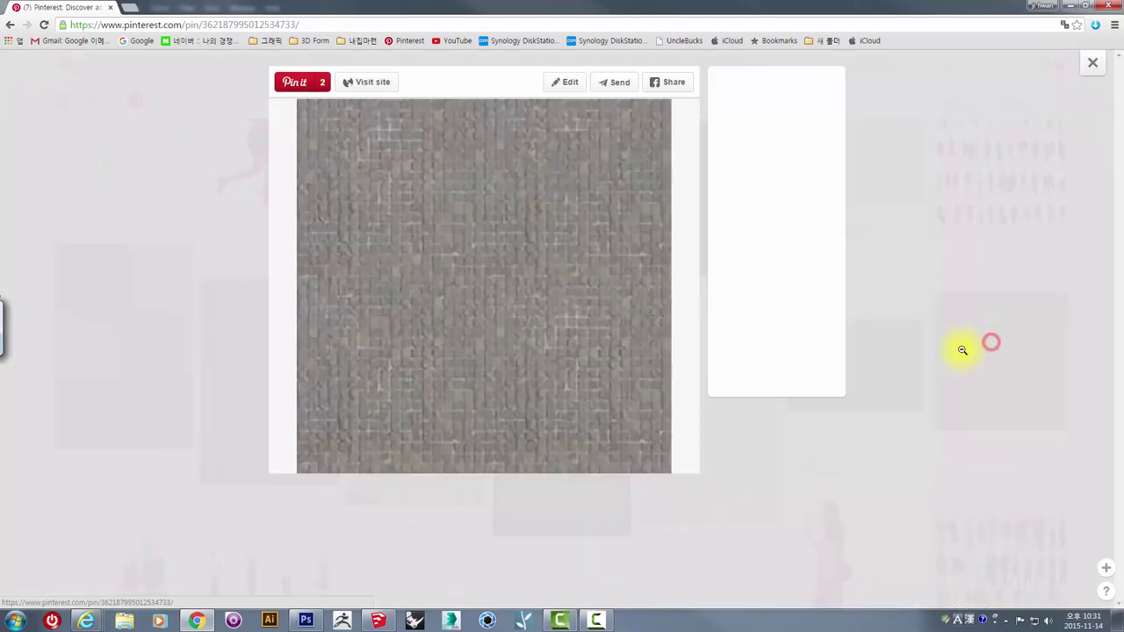
Step: Follow the pin to Texturise and open the Seamless Wood Parquet Texture post
left_click(431, 181)
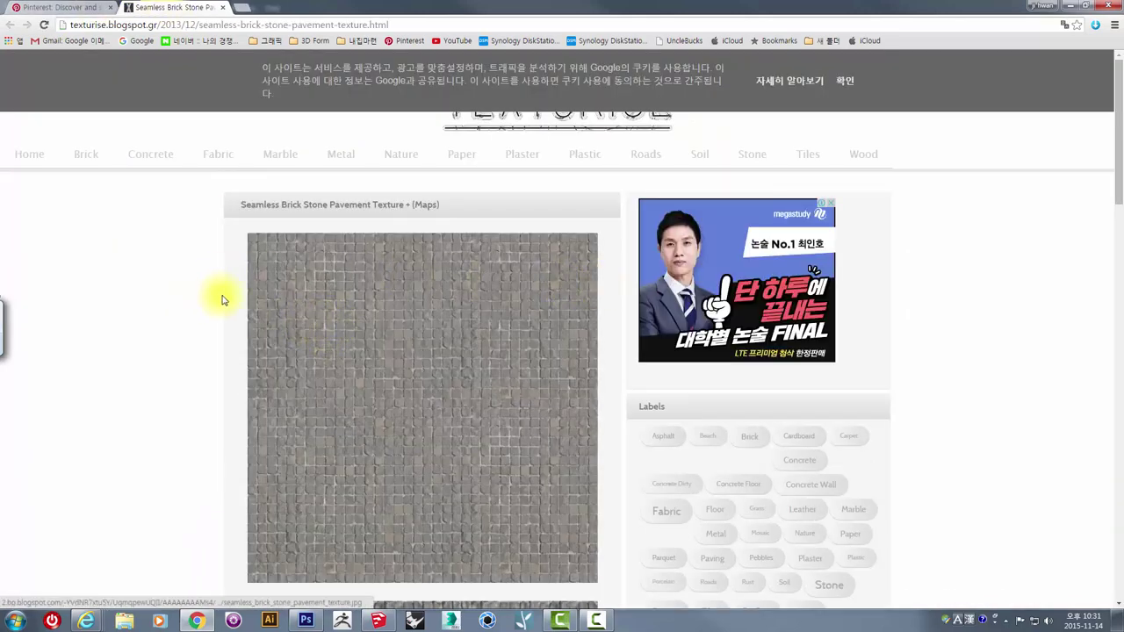
scroll(263, 296, "down", 3)
scroll(308, 295, "down", 2)
left_click(704, 334)
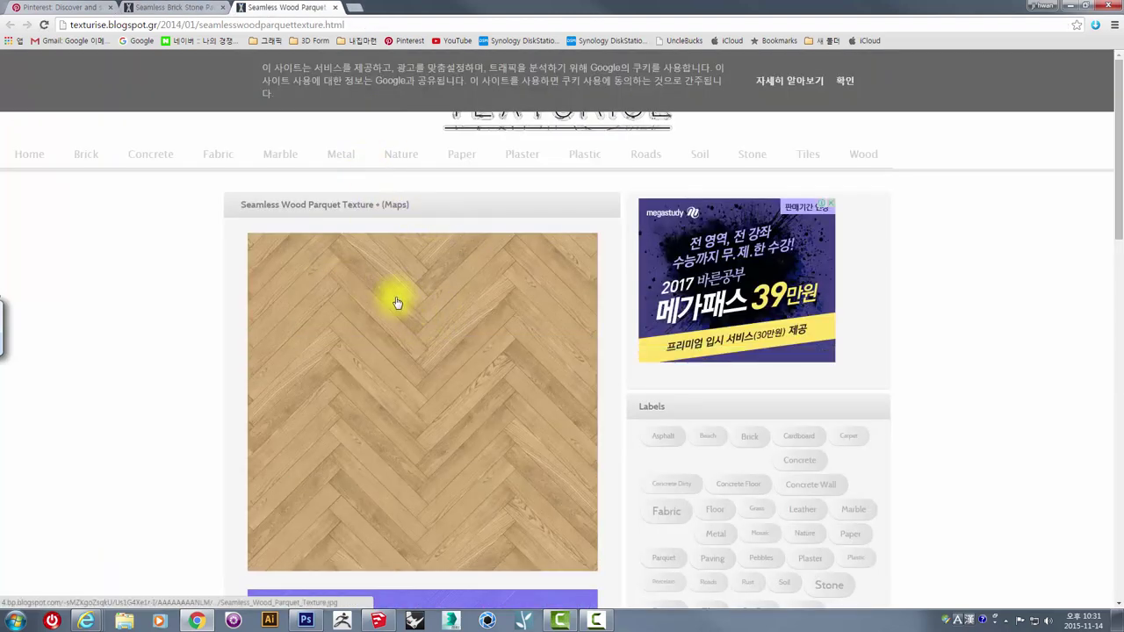
scroll(395, 294, "down", 1)
scroll(367, 302, "down", 3)
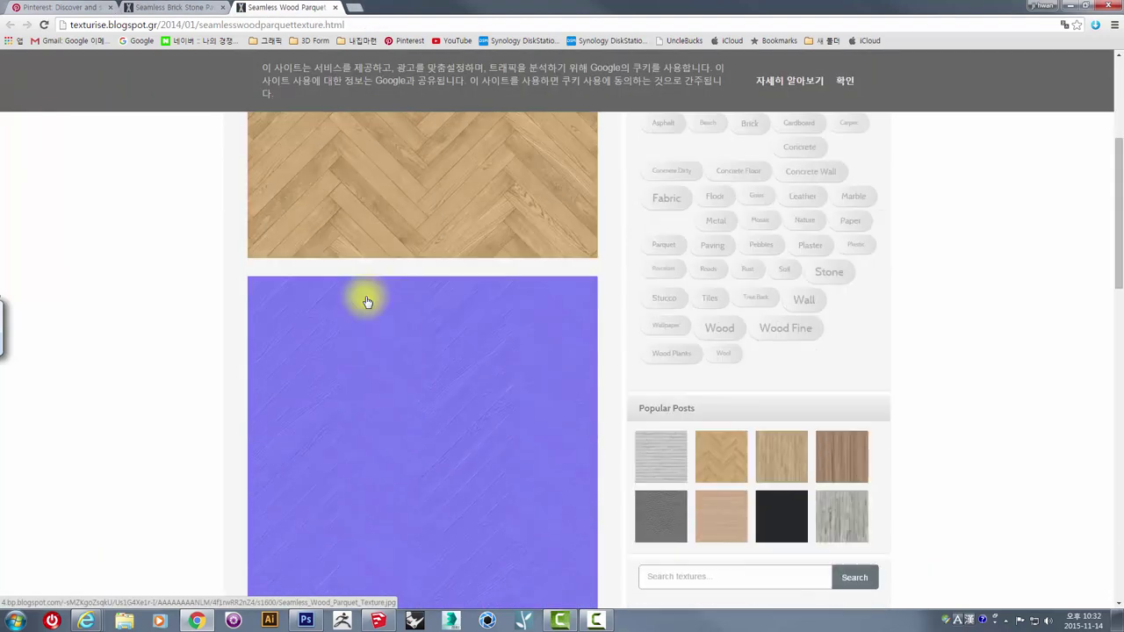
scroll(367, 302, "up", 3)
scroll(366, 300, "down", 3)
scroll(366, 299, "up", 2)
scroll(323, 241, "up", 1)
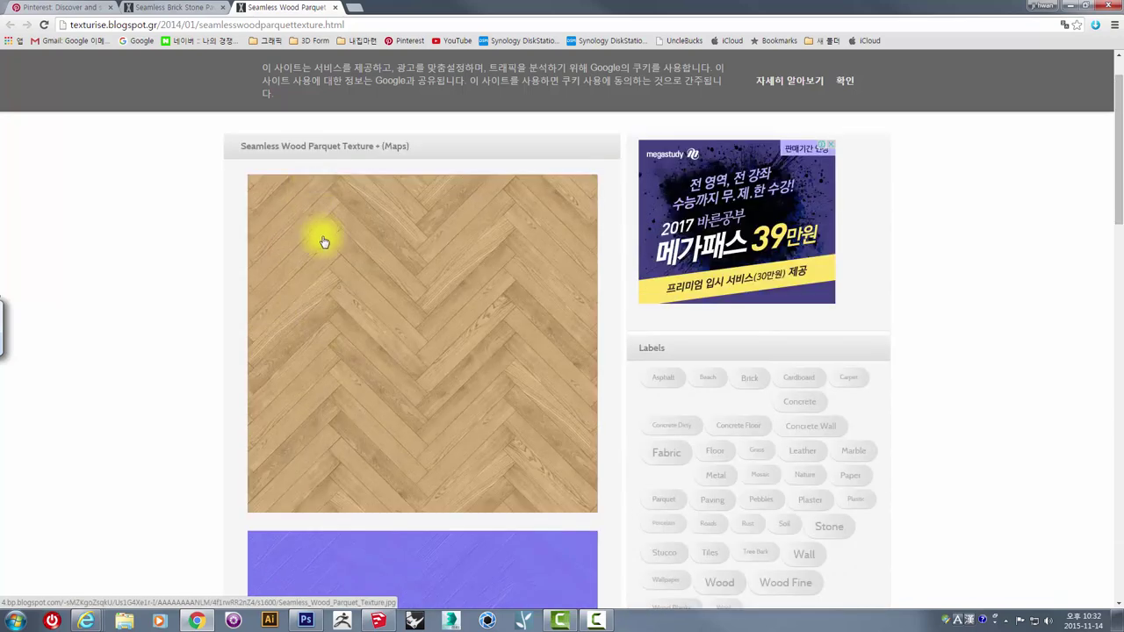
Step: Save the parquet image as Seamless_Wood_Parquet_Texture.jpg in Documents
right_click(295, 211)
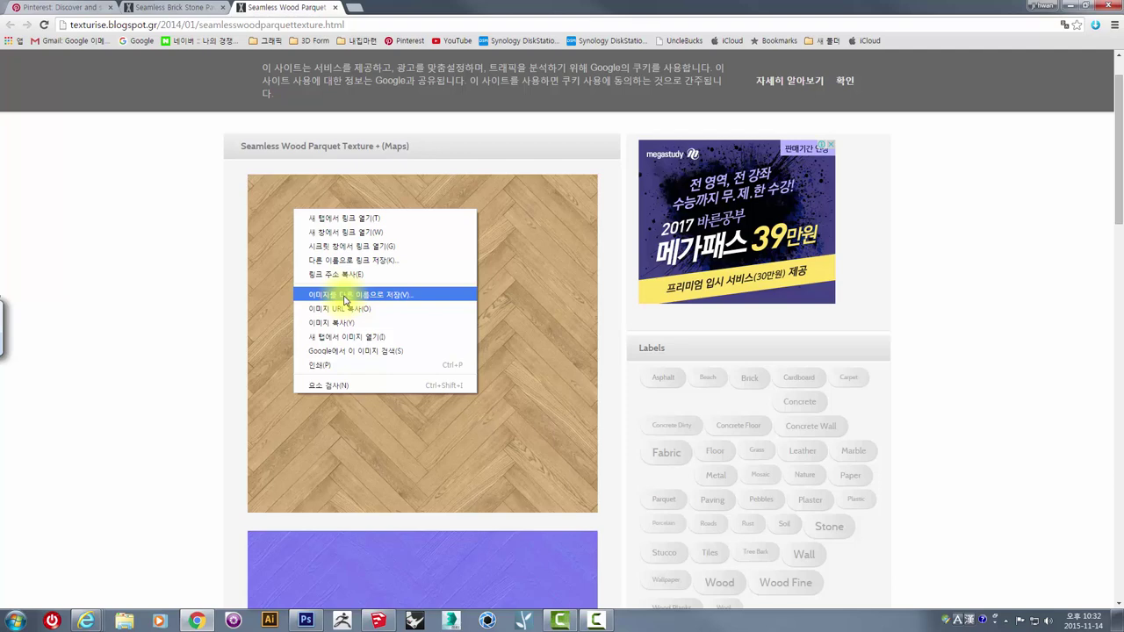
left_click(344, 296)
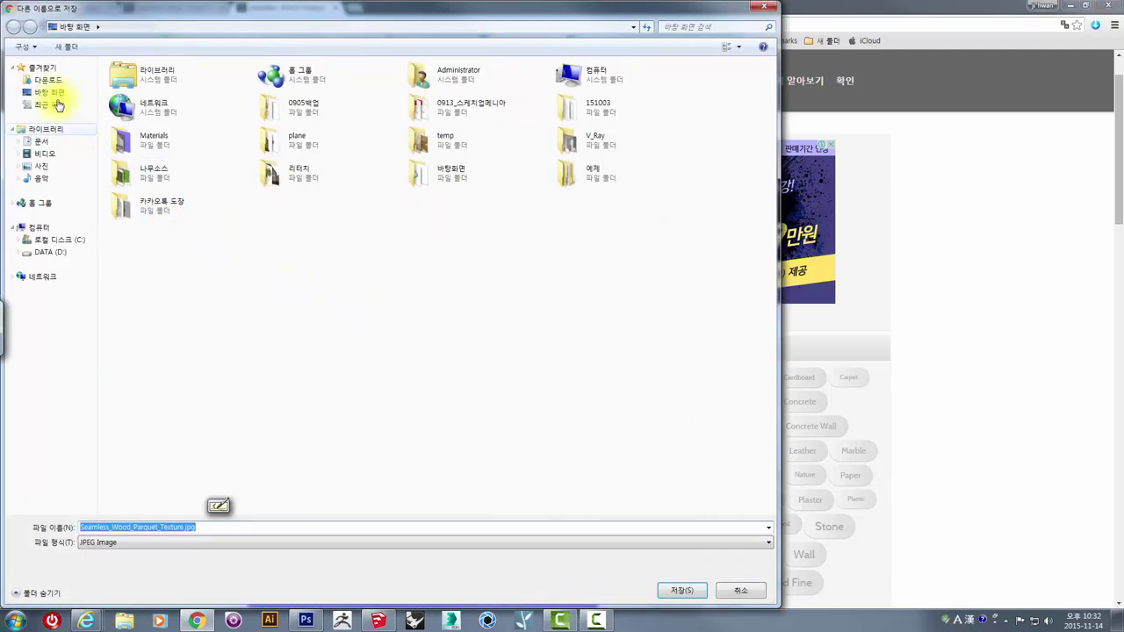
left_click(54, 93)
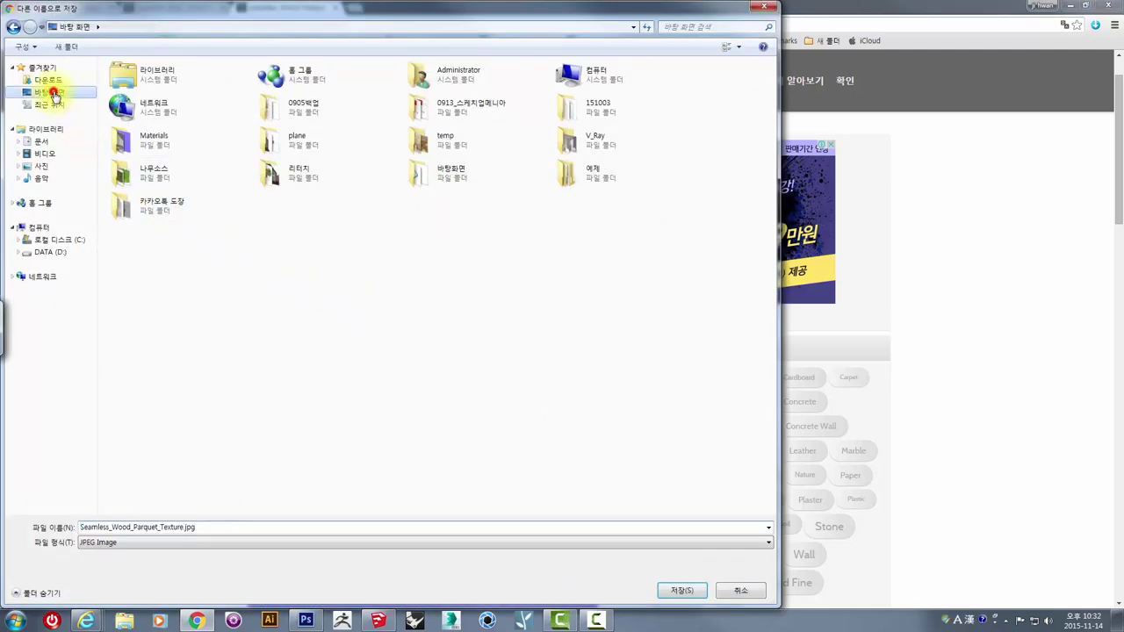
left_click(44, 143)
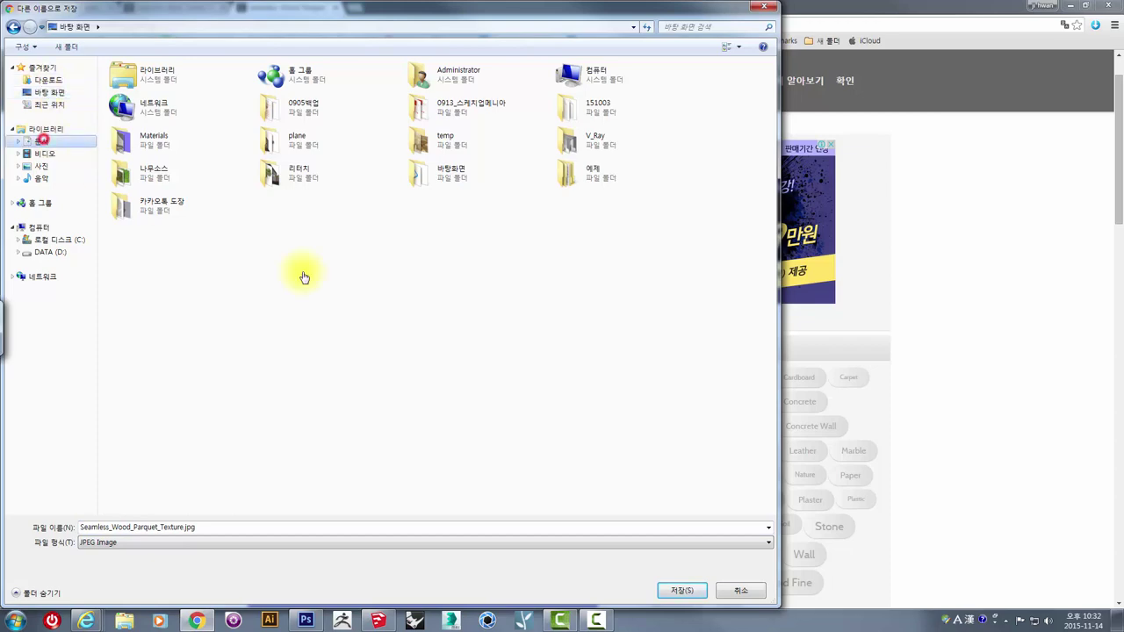
double_click(222, 528)
left_click(667, 593)
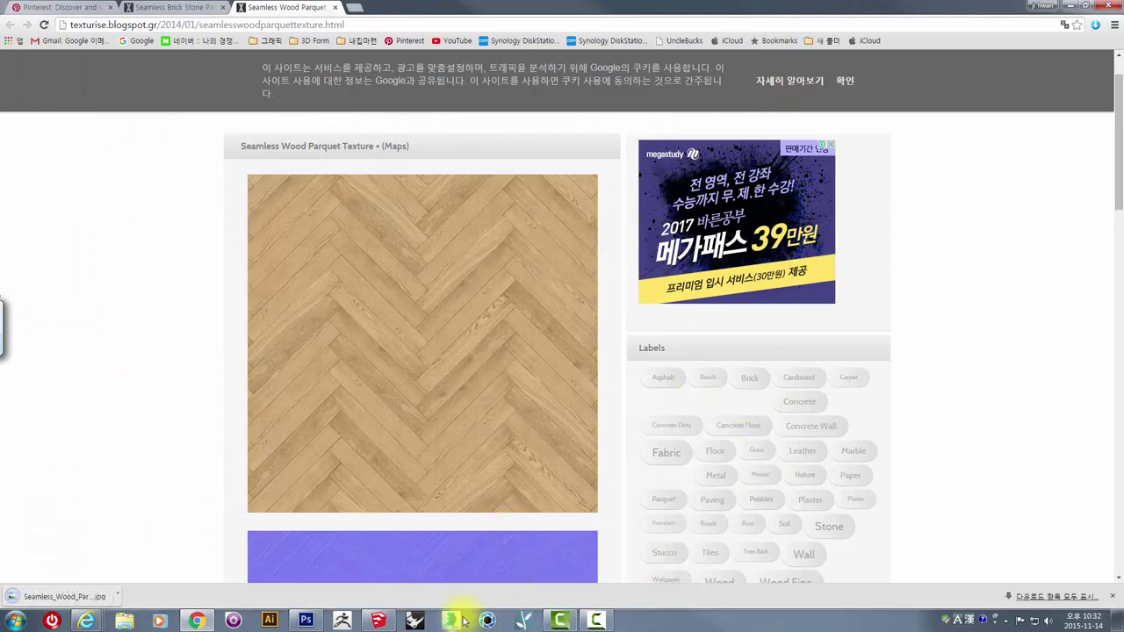
Step: Open Seamless_Wood_Parquet_Texture.jpg as a new document in Photoshop
left_click(306, 621)
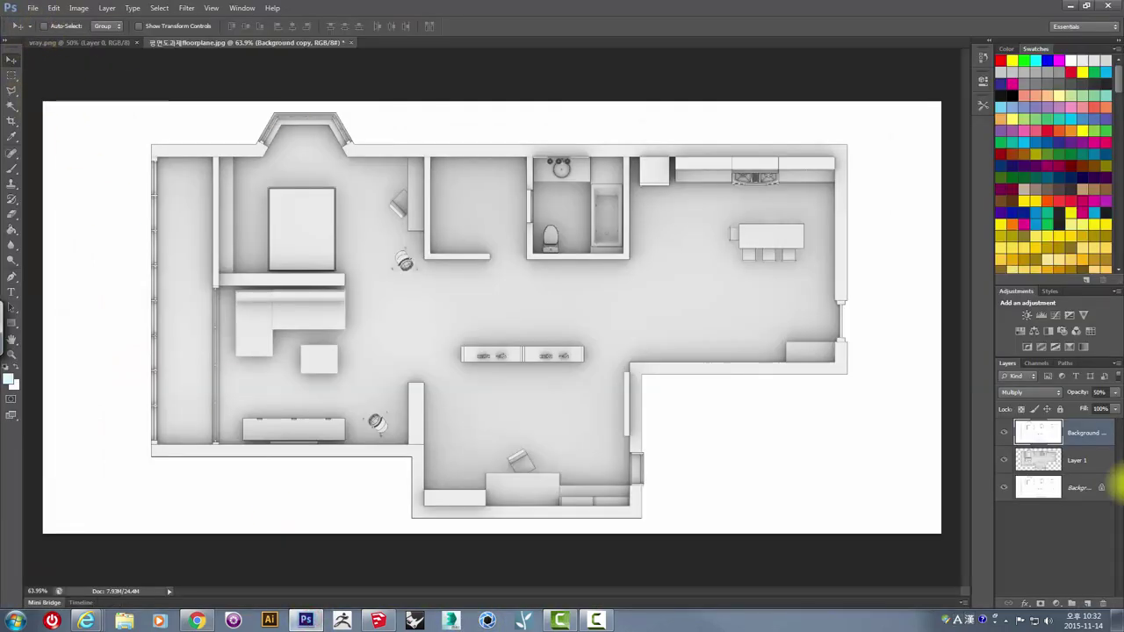
left_click(33, 11)
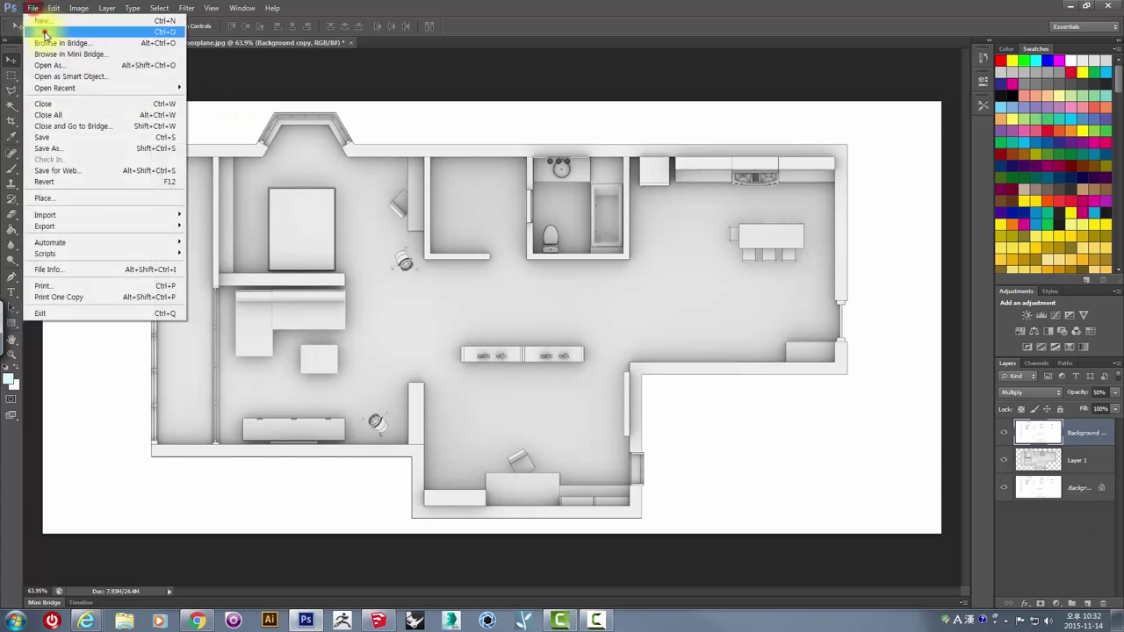
left_click(53, 37)
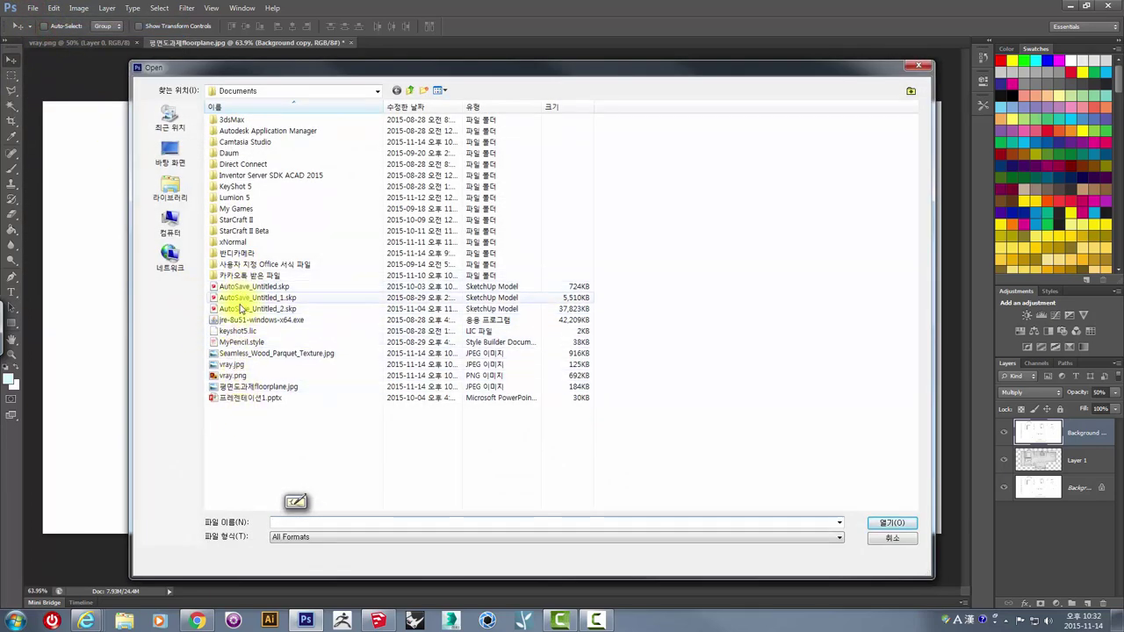
left_click(237, 352)
left_click(880, 524)
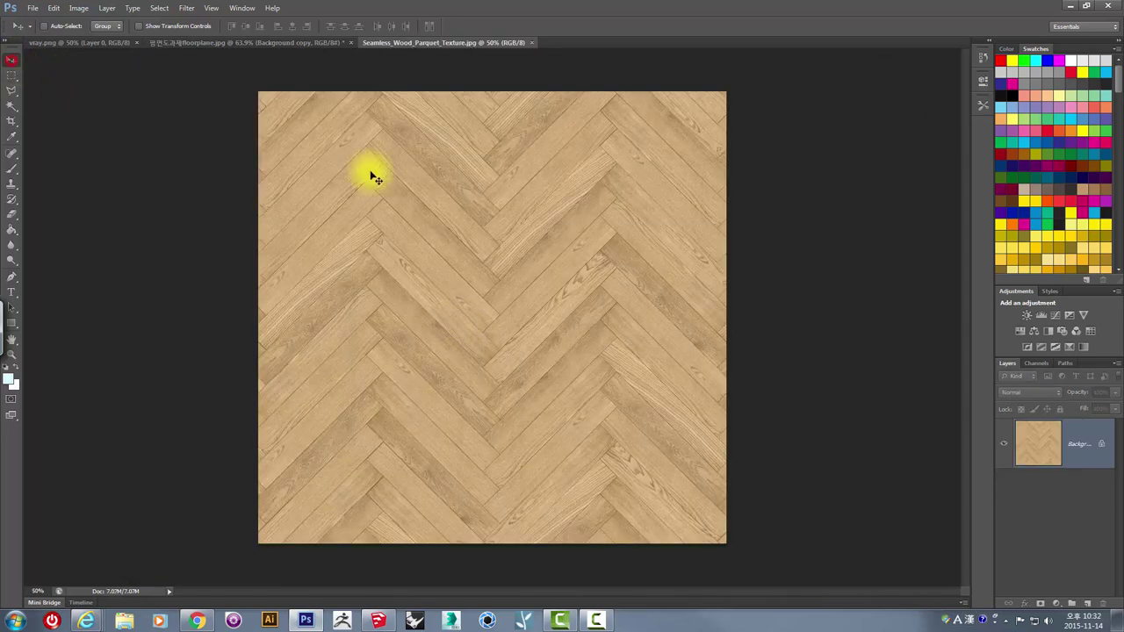
Step: Select the whole parquet image and return to the floor plan document
left_click(12, 74)
left_click_drag(133, 72, 816, 571)
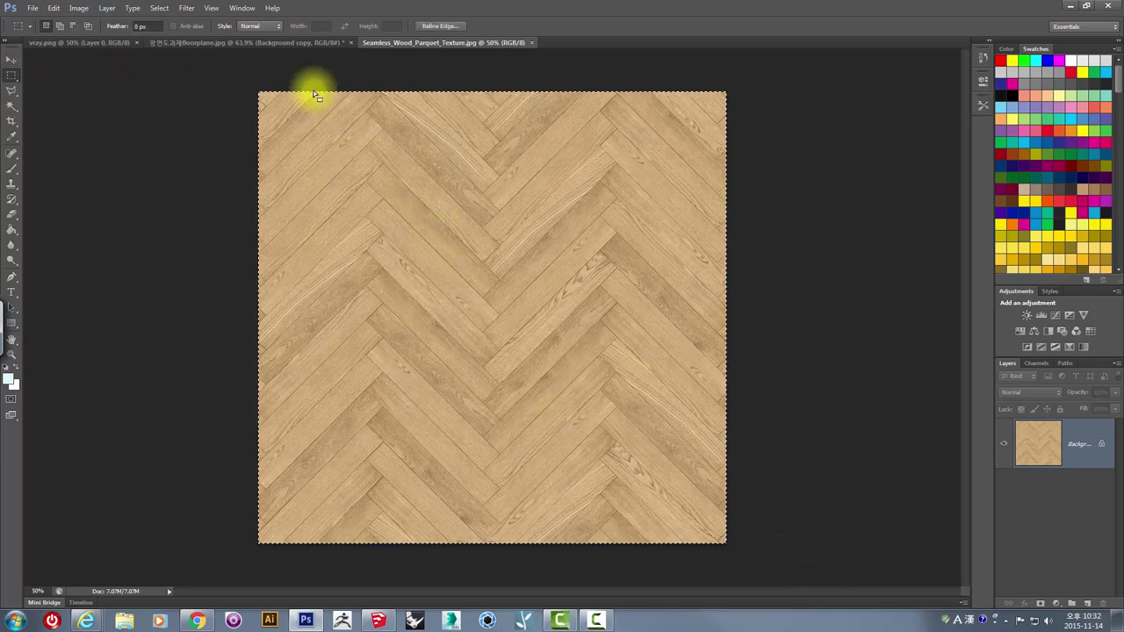
left_click(212, 43)
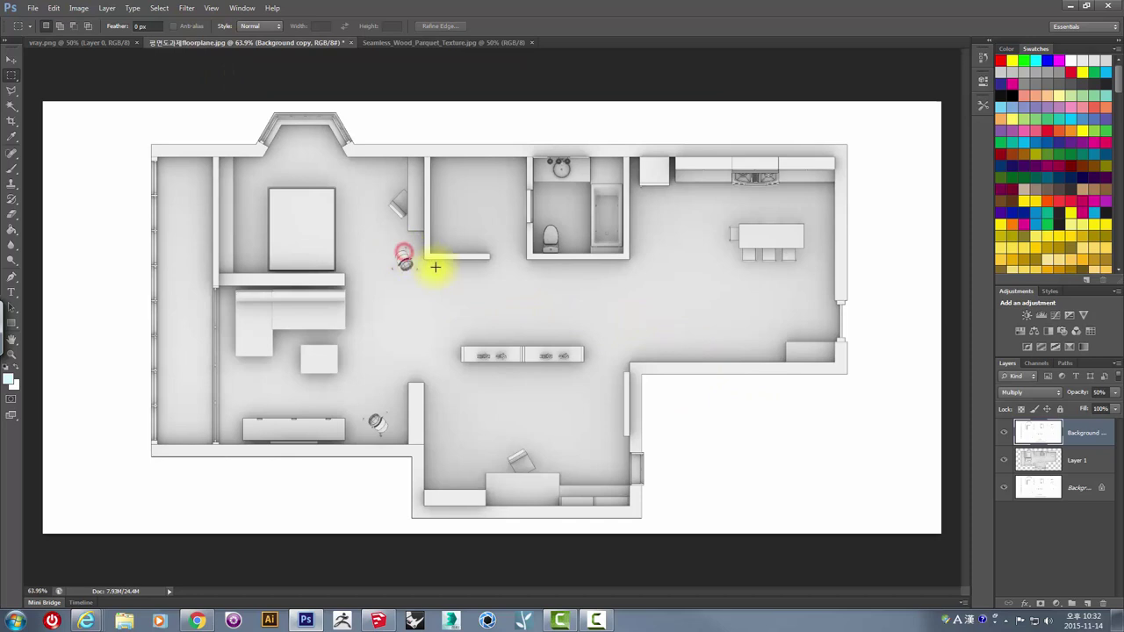
Step: Paste the parquet texture as a new layer and move it down over the plan
key("ctrl+v")
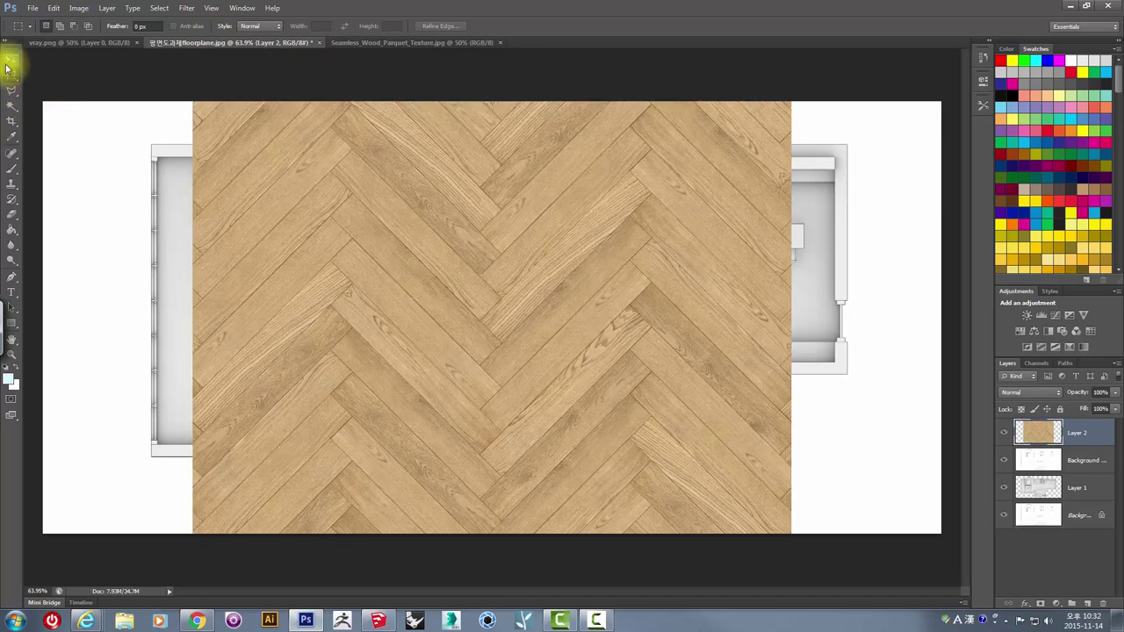
left_click(8, 63)
left_click_drag(303, 172, 306, 268)
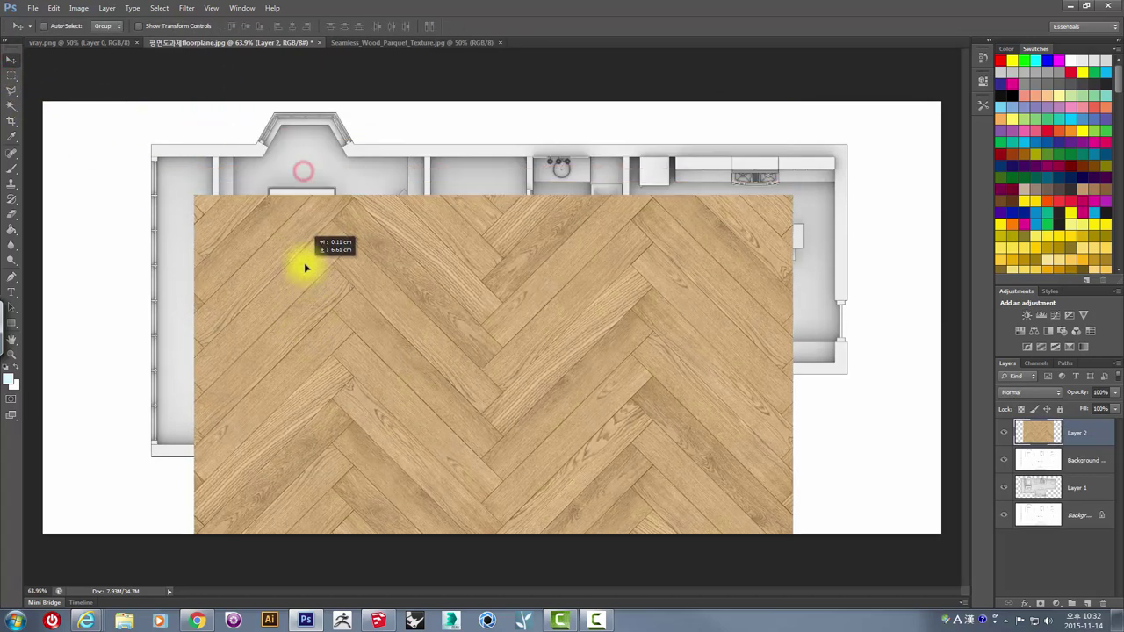
Step: Scale the parquet layer down to a small square tile
key("ctrl+t")
mouse_move(193, 196)
left_mouse_down()
mouse_move(309, 355)
mouse_move(381, 421)
mouse_move(436, 427)
mouse_move(275, 240)
left_mouse_up()
scroll(274, 239, "up", 2, "alt")
scroll(568, 487, "up", 3, "alt")
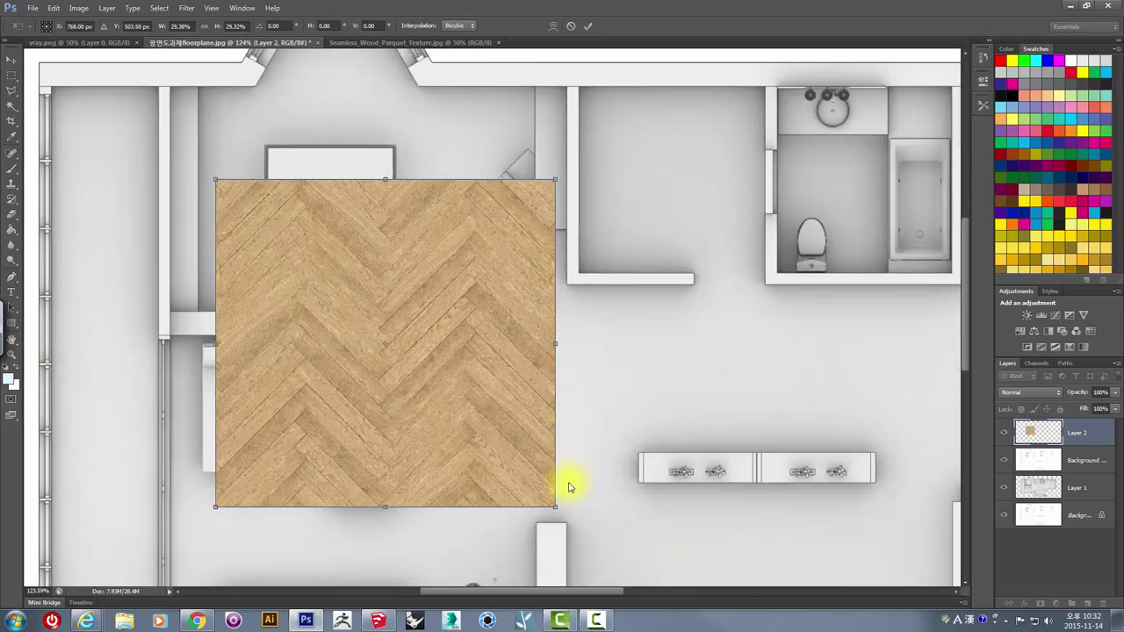
left_click_drag(555, 508, 322, 308)
scroll(202, 196, "up", 4, "alt")
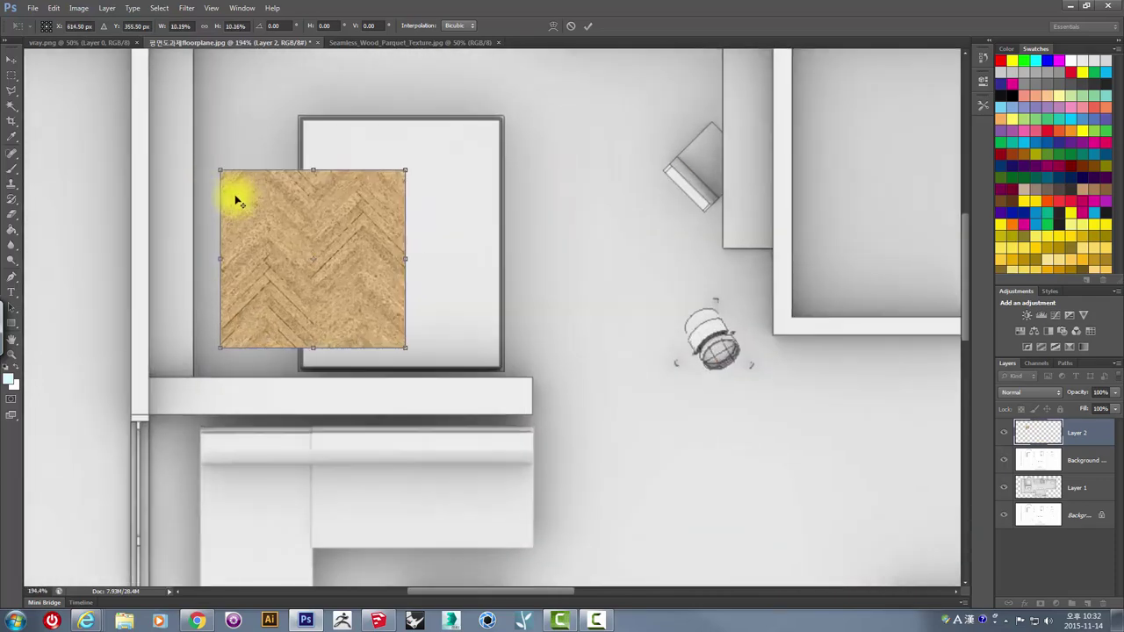
scroll(233, 195, "up", 3, "alt")
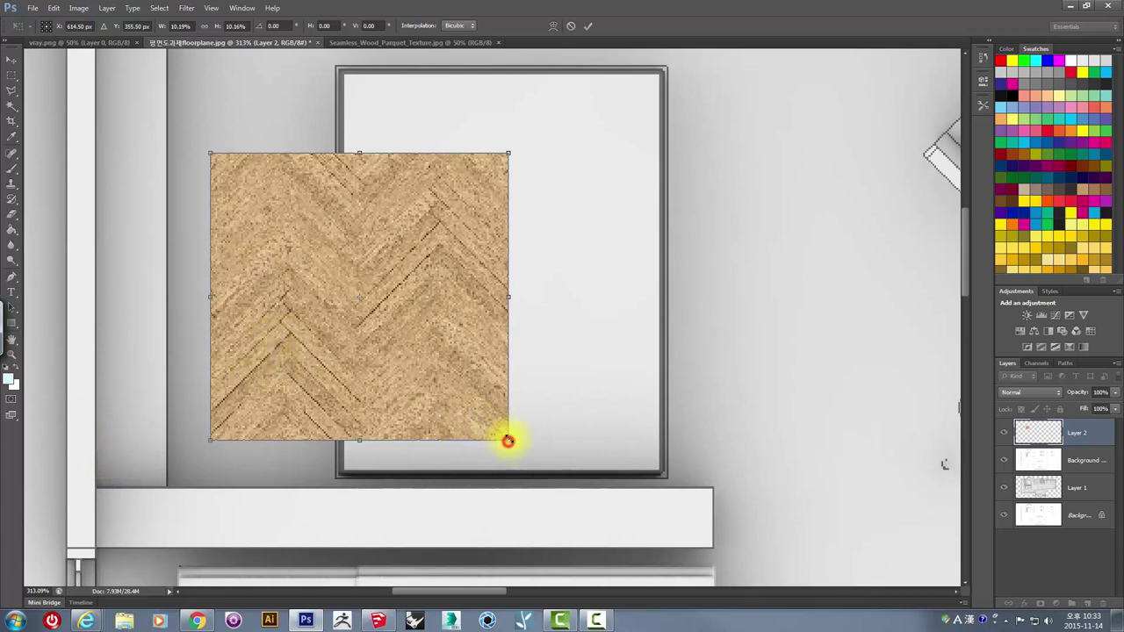
left_click_drag(507, 439, 452, 384)
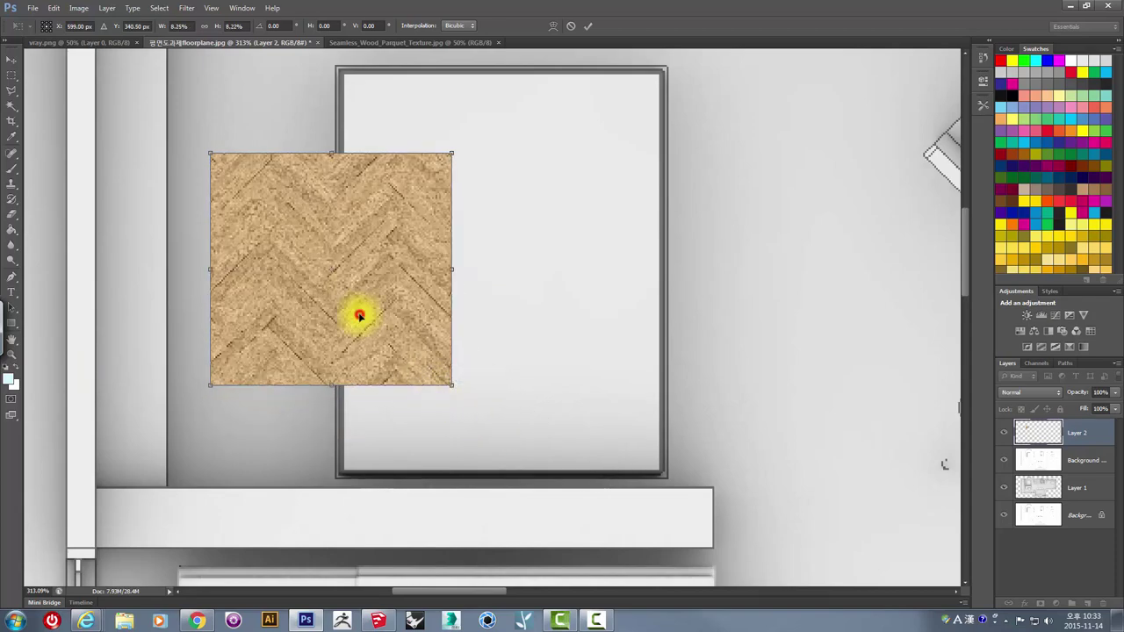
key("Return")
Step: Place a duplicate parquet tile beside the original
scroll(306, 314, "down", 3, "alt")
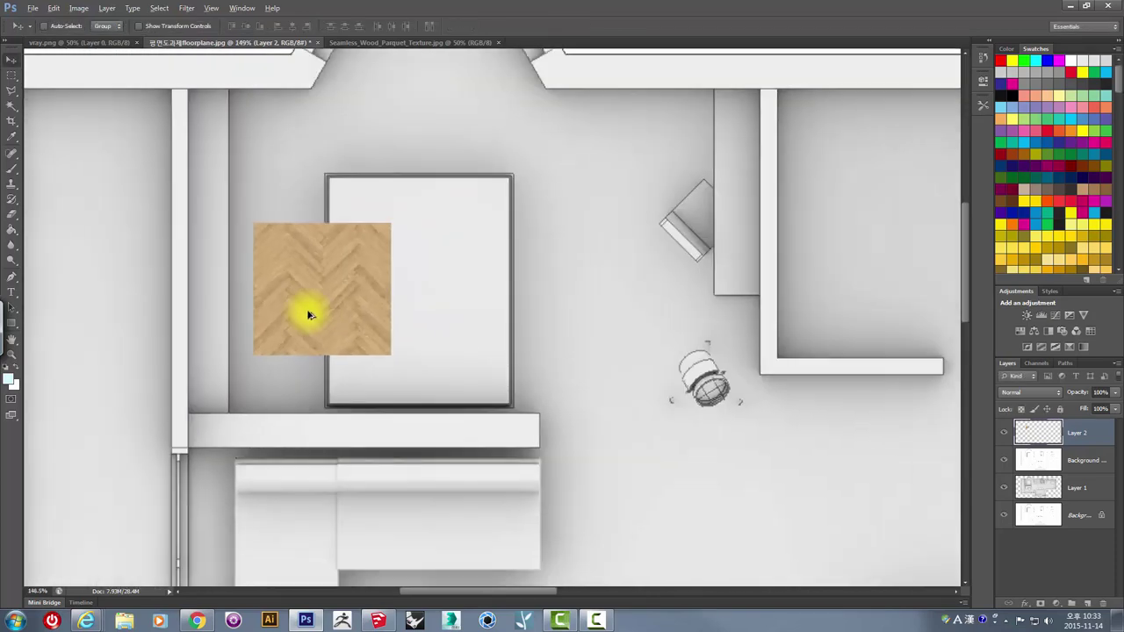
scroll(297, 309, "down", 2, "alt")
scroll(296, 307, "down", 1, "alt")
left_click_drag(286, 303, 377, 302, "alt")
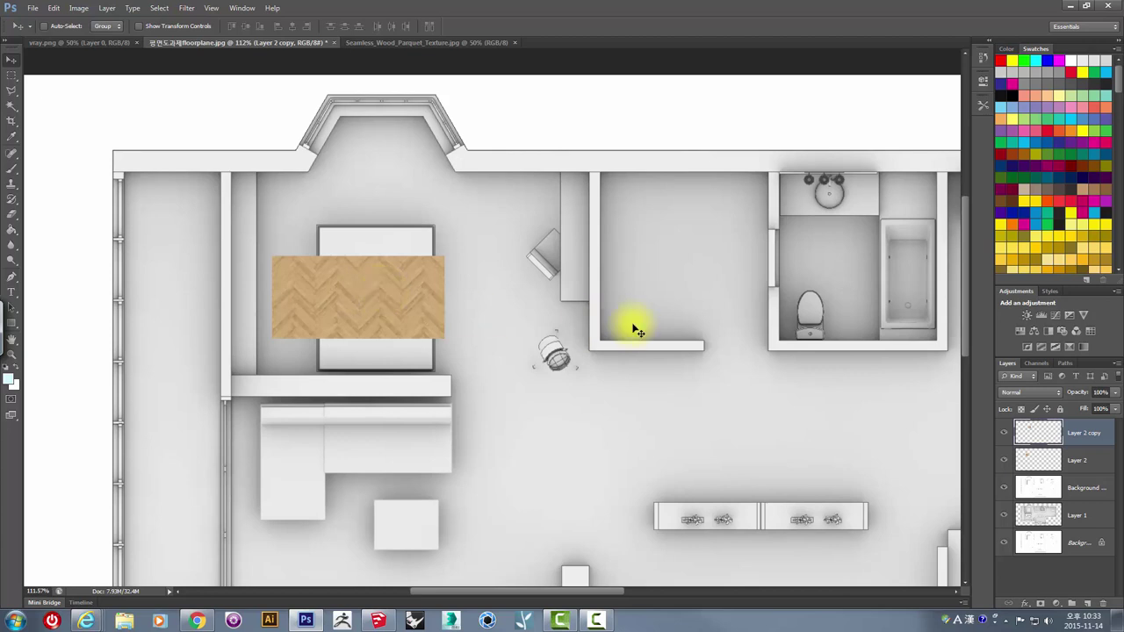
Step: Show rulers and build a parquet strip by copying tiles and merging them into Layer 2
key("ctrl+r")
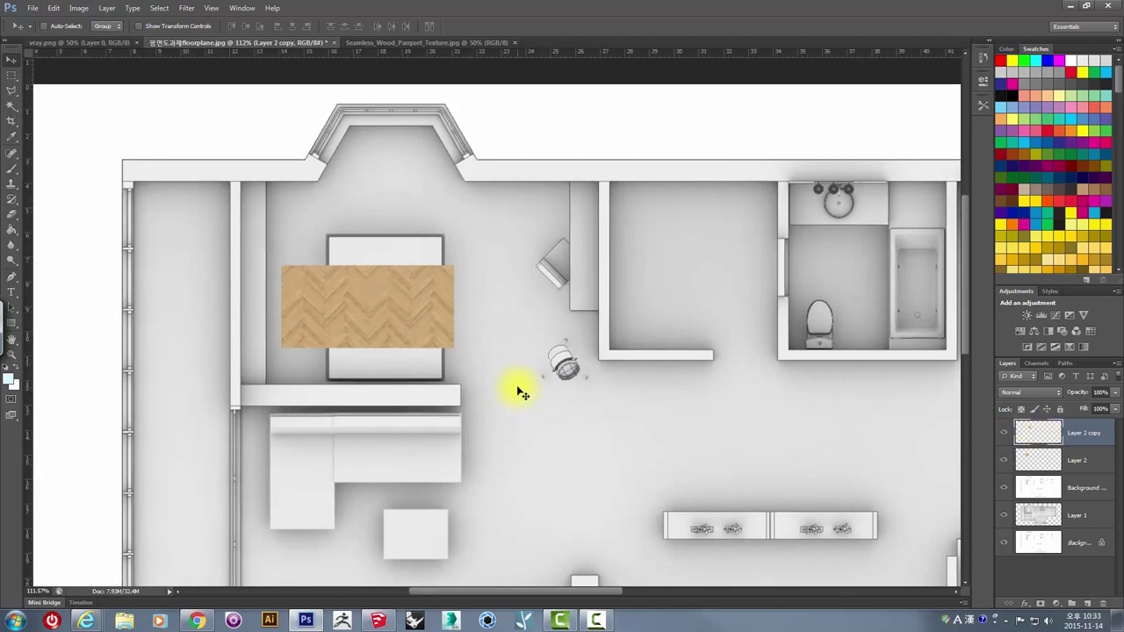
key("Delete")
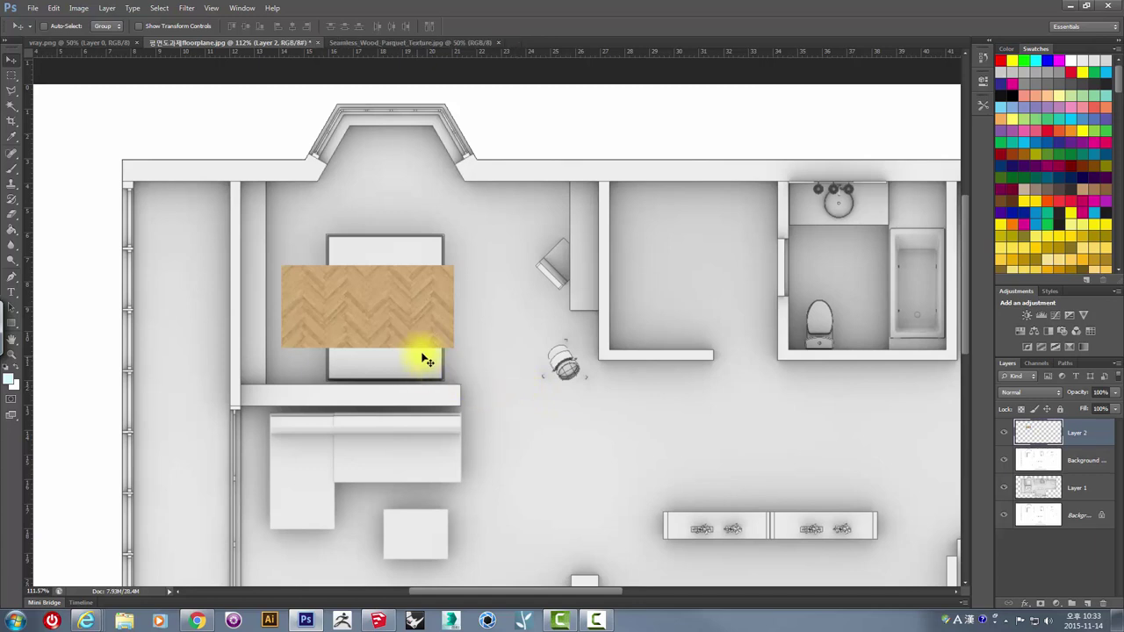
mouse_move(345, 300)
left_mouse_down()
mouse_move(309, 307)
mouse_move(494, 311)
mouse_move(471, 314)
left_mouse_up()
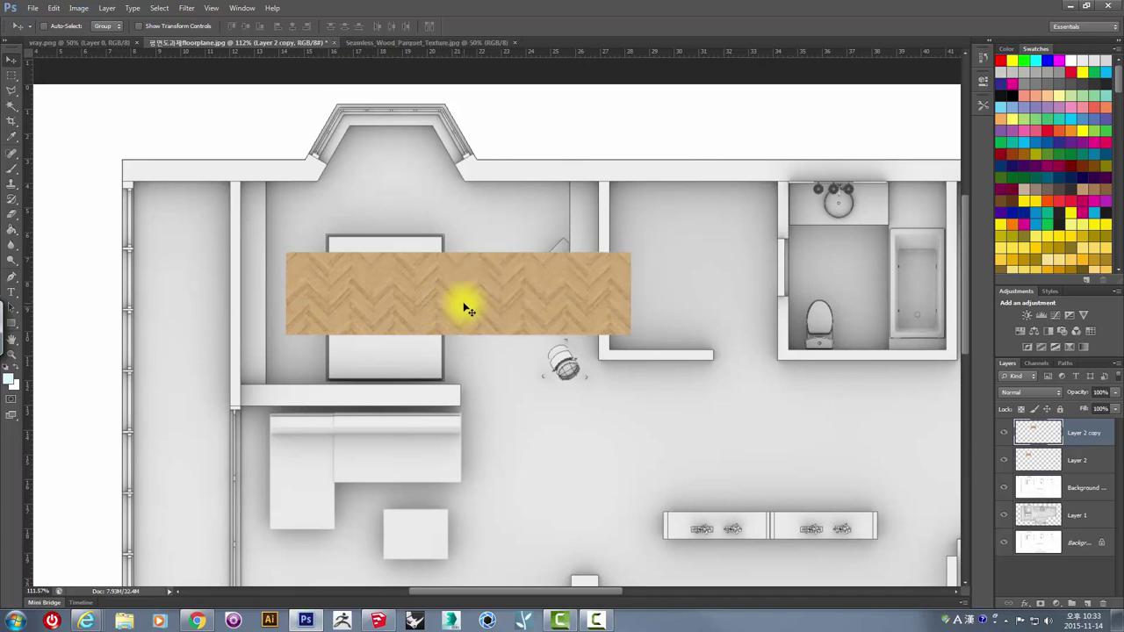
key("ctrl+e")
mouse_move(387, 269)
left_mouse_down("alt")
mouse_move(383, 360)
mouse_move(393, 349)
left_mouse_up("alt")
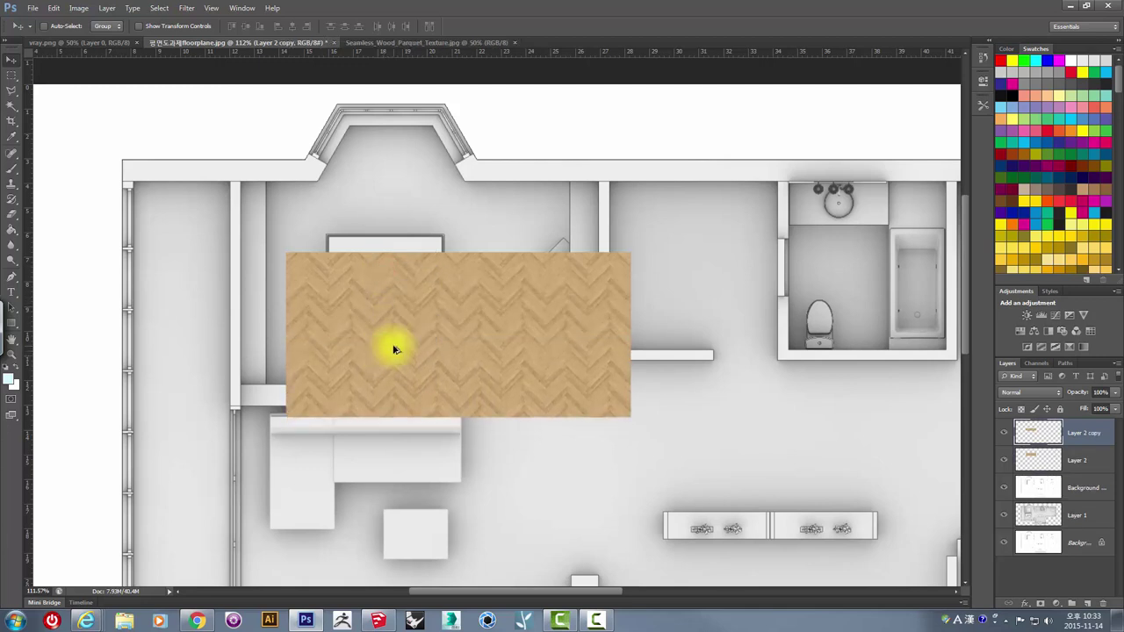
key("ctrl+e")
Step: Move the parquet block into the top room, put Layer 2 under Background copy, and extend it right
scroll(395, 342, "down", 5, "alt")
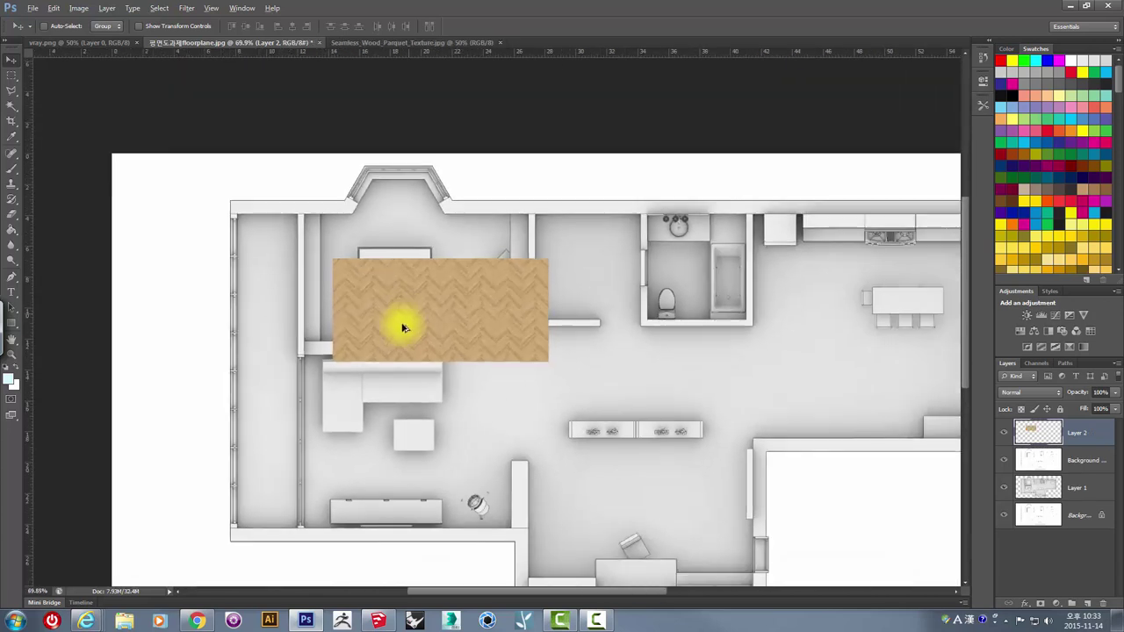
left_click_drag(406, 307, 403, 281)
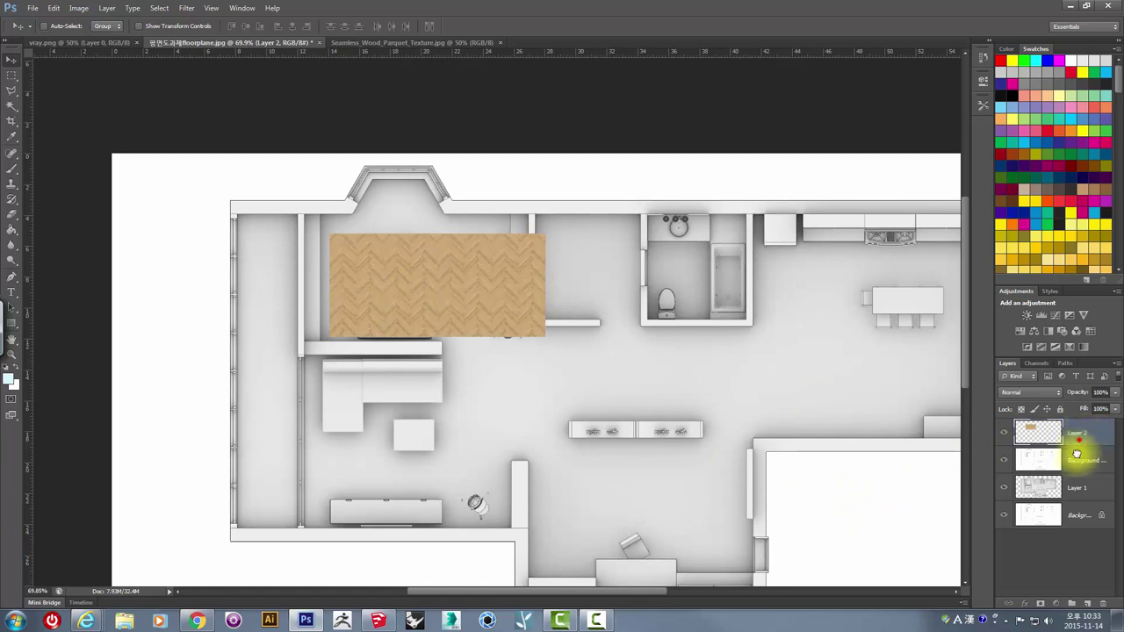
left_click_drag(1082, 446, 1044, 470)
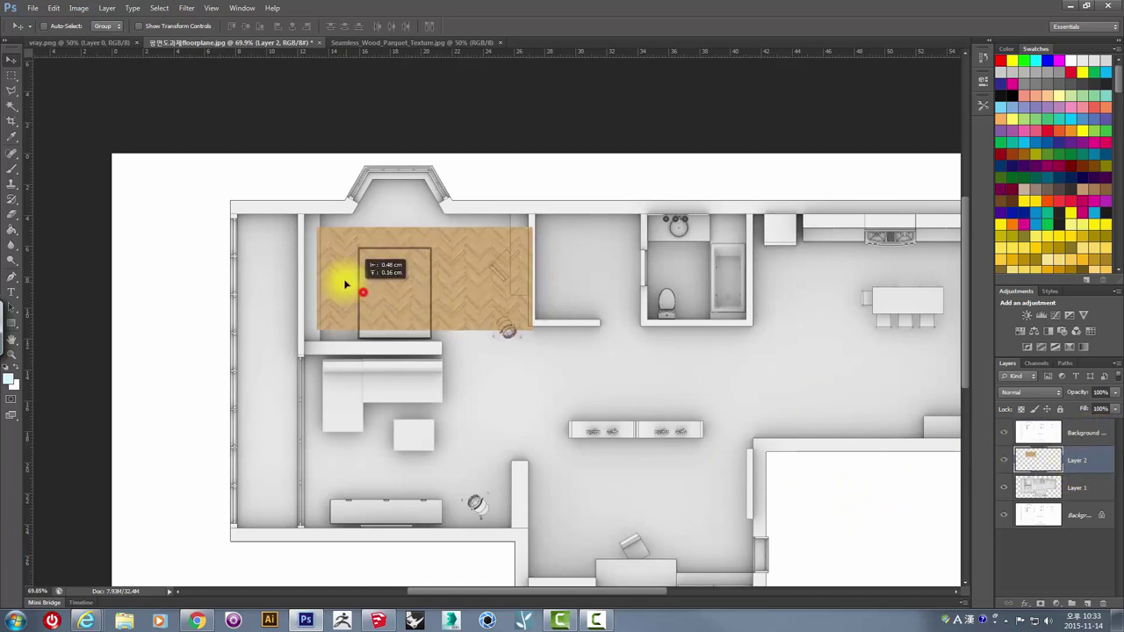
mouse_move(338, 281)
left_mouse_down()
mouse_move(326, 276)
mouse_move(544, 285)
left_mouse_up()
key("ctrl+e")
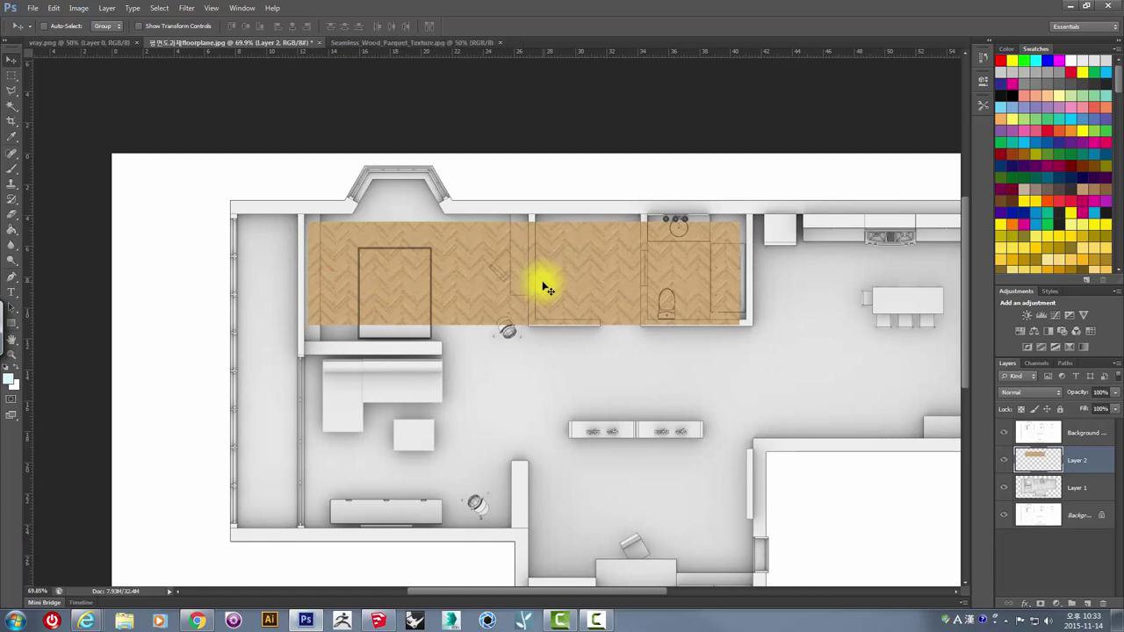
Step: Copy and merge more parquet strips across the top and lower rooms
scroll(546, 286, "down", 2, "alt")
left_click_drag(321, 225, 307, 220)
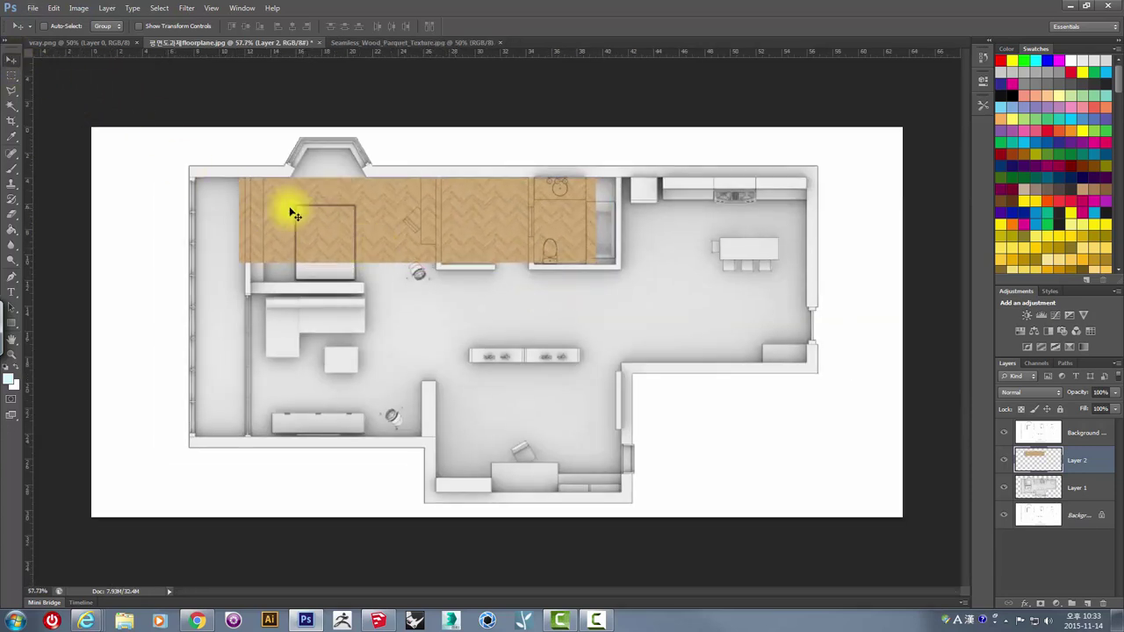
mouse_move(292, 213)
left_mouse_down()
mouse_move(278, 232)
mouse_move(419, 254)
mouse_move(515, 309)
left_mouse_up()
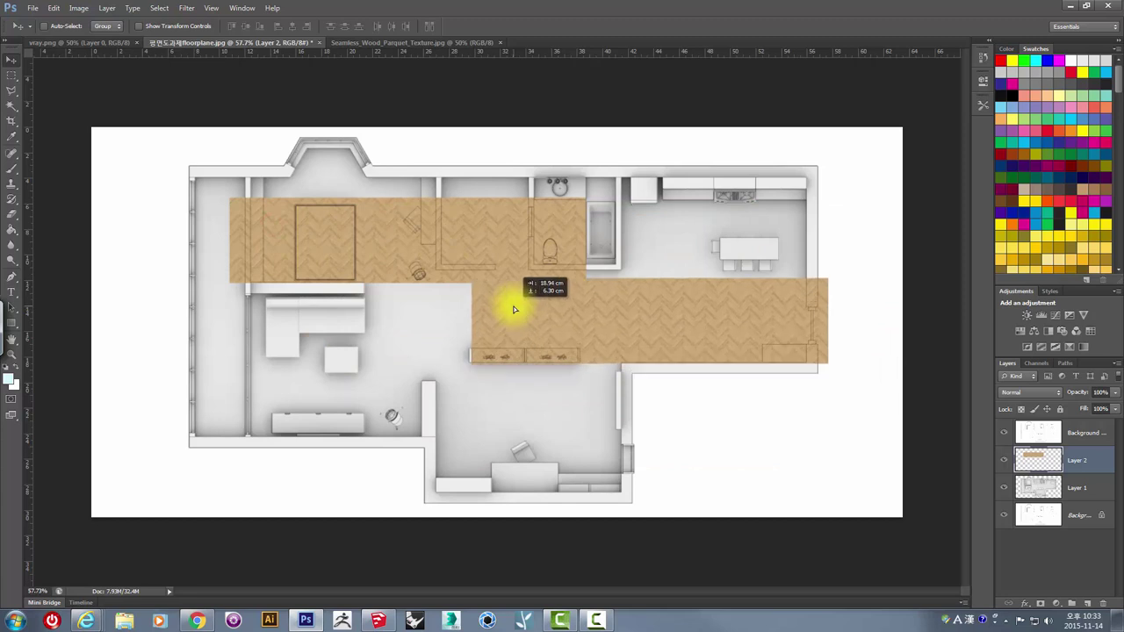
mouse_move(515, 309)
left_mouse_down("alt")
mouse_move(255, 420)
mouse_move(258, 489)
mouse_move(225, 469)
mouse_move(652, 462)
mouse_move(638, 331)
mouse_move(607, 287)
mouse_move(628, 287)
mouse_move(489, 295)
left_mouse_up("alt")
key("ctrl+e")
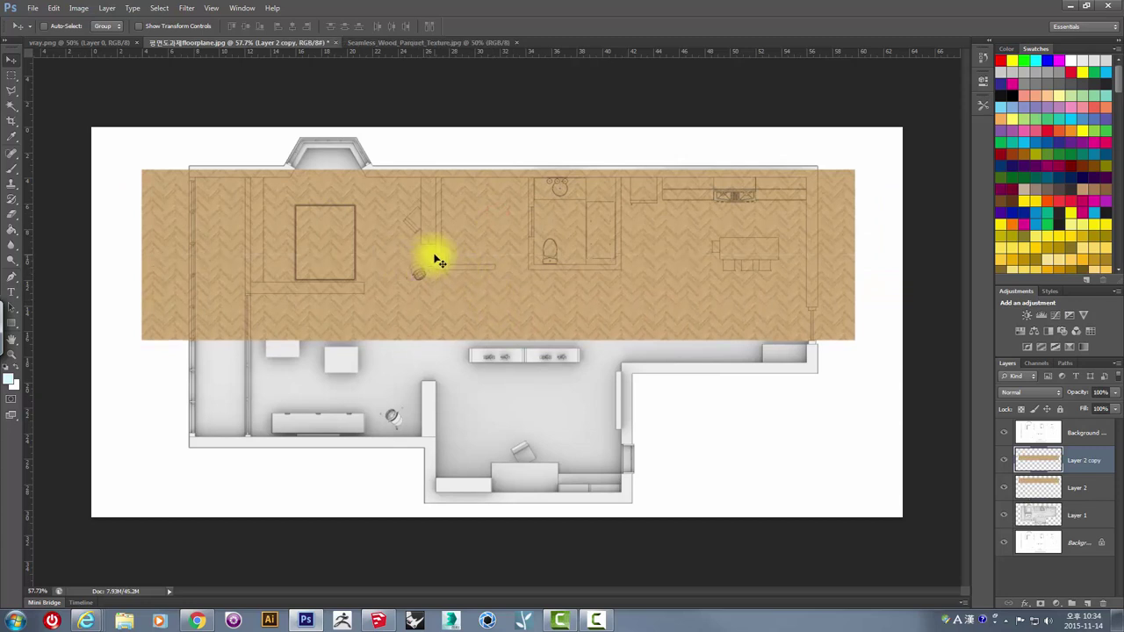
key("ctrl+e")
mouse_move(425, 207)
left_mouse_down("alt")
mouse_move(415, 401)
mouse_move(419, 370)
left_mouse_up("alt")
key("ctrl+e")
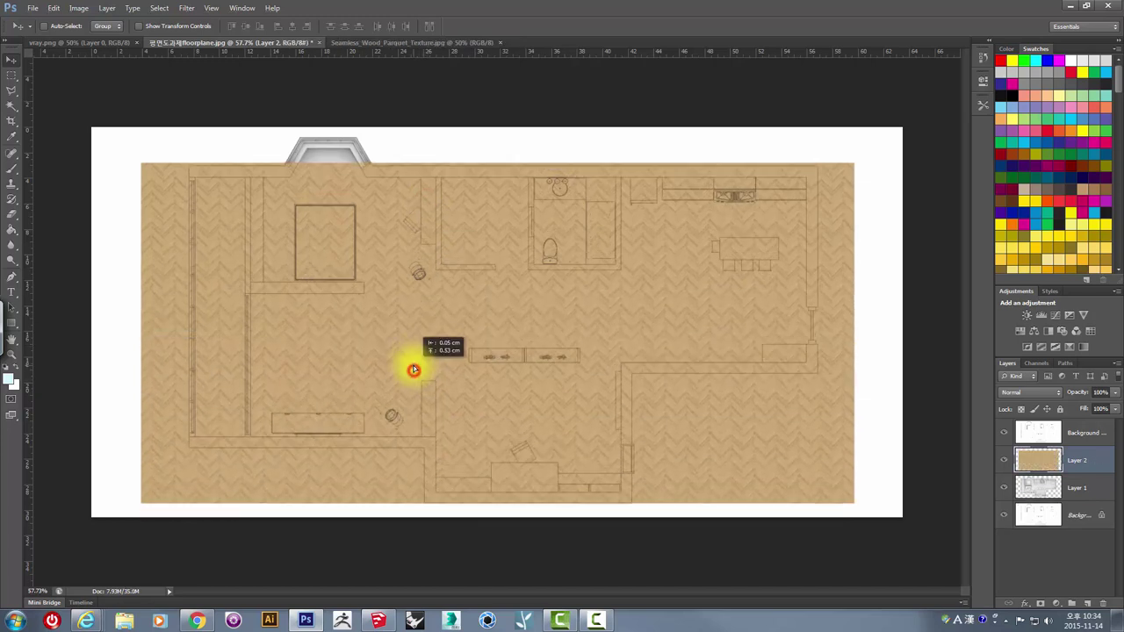
Step: Fine-tune the wood layer's position to close gaps and align it with the plan
scroll(463, 329, "up", 2, "alt")
scroll(461, 323, "up", 2, "alt")
scroll(458, 322, "up", 2, "alt")
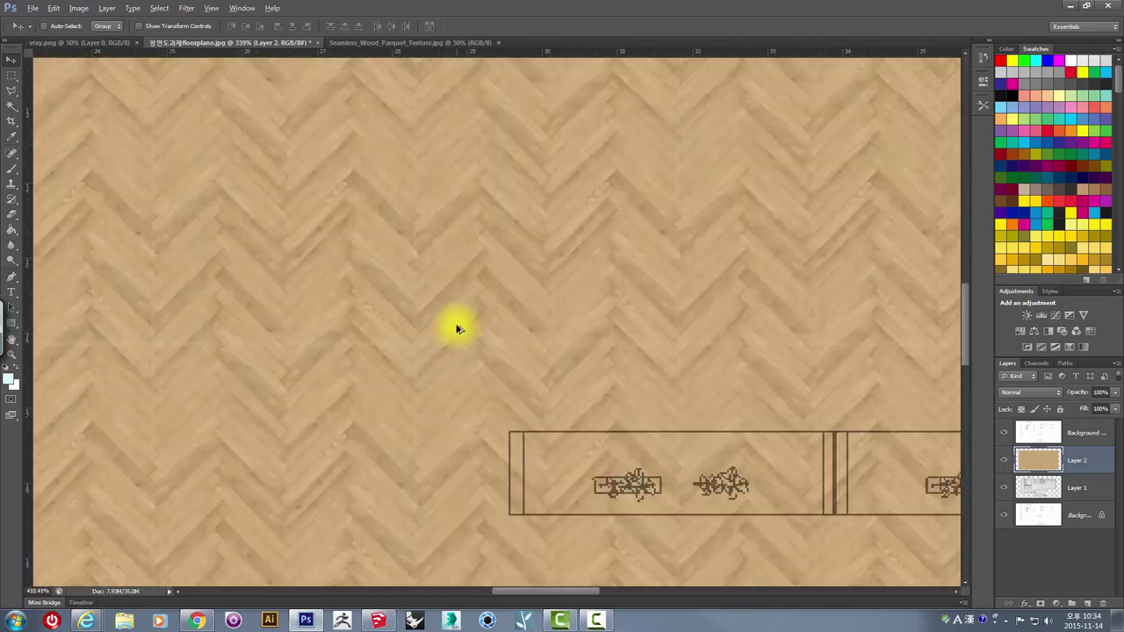
scroll(443, 338, "up", 1, "alt")
scroll(435, 351, "down", 2, "alt")
scroll(440, 352, "down", 3, "alt")
scroll(441, 351, "down", 2, "alt")
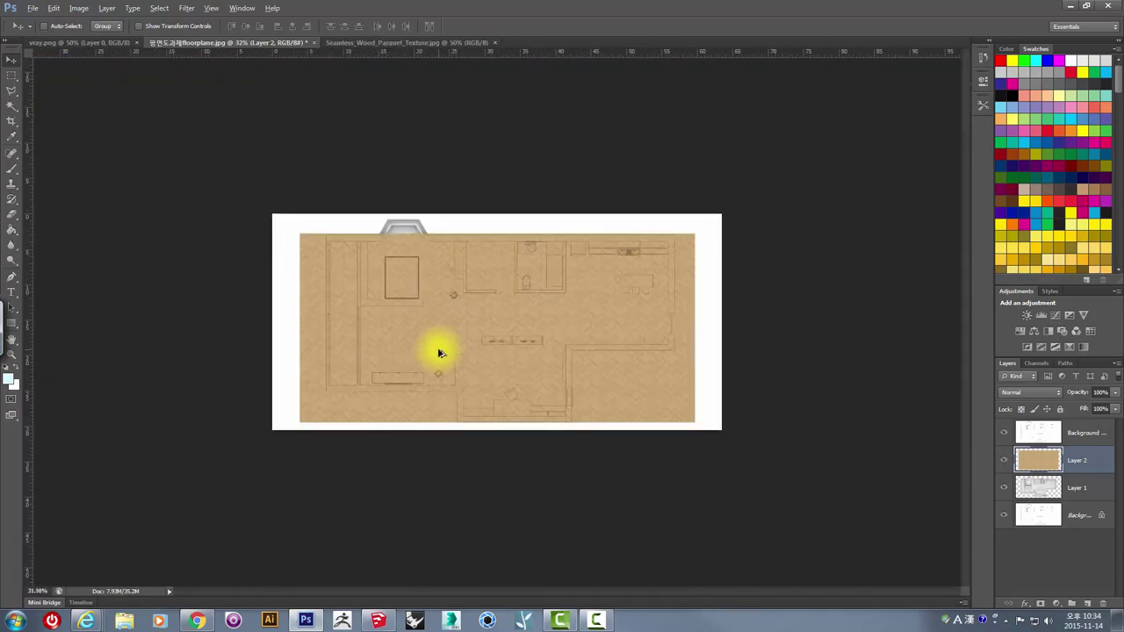
scroll(441, 351, "up", 2, "alt")
scroll(441, 351, "up", 1, "alt")
left_click_drag(449, 354, 448, 363)
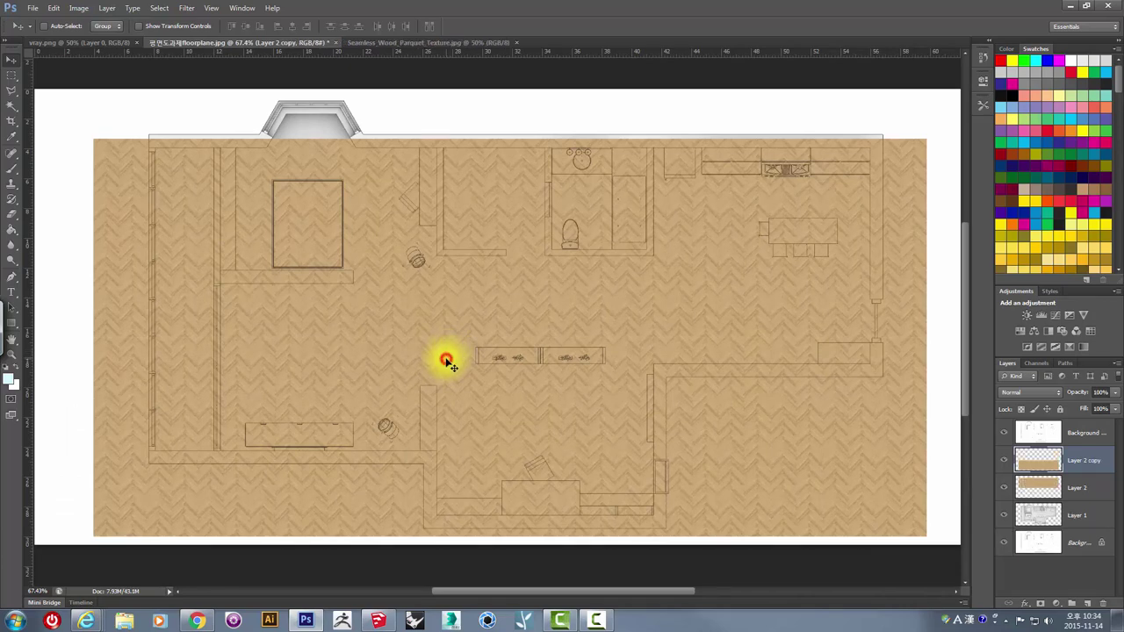
key("ctrl+z")
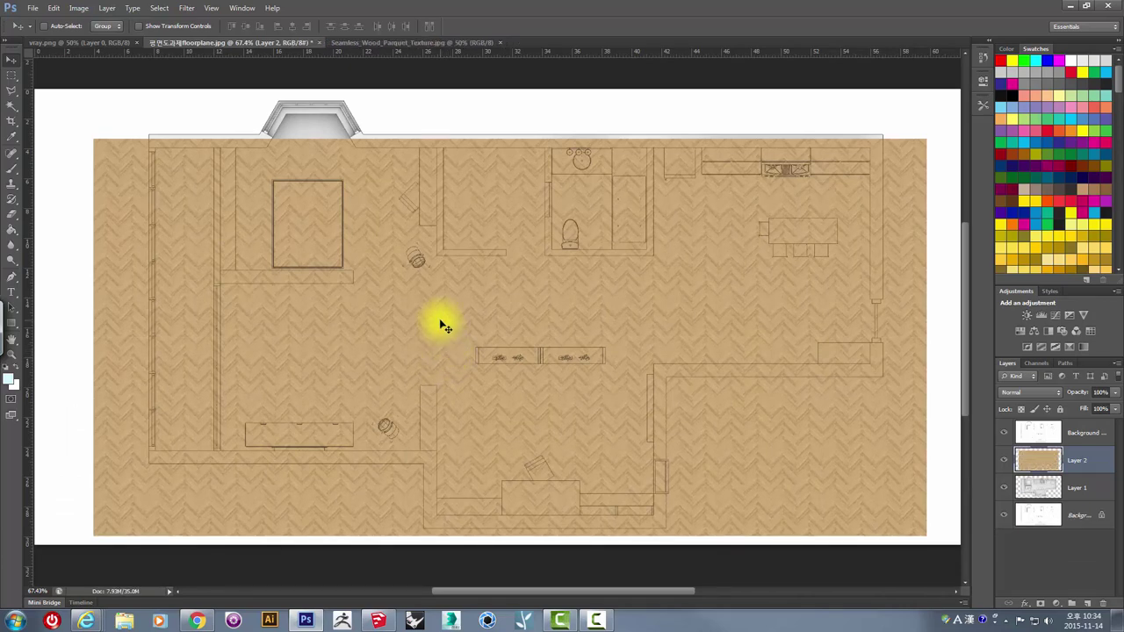
left_click_drag(439, 321, 444, 309)
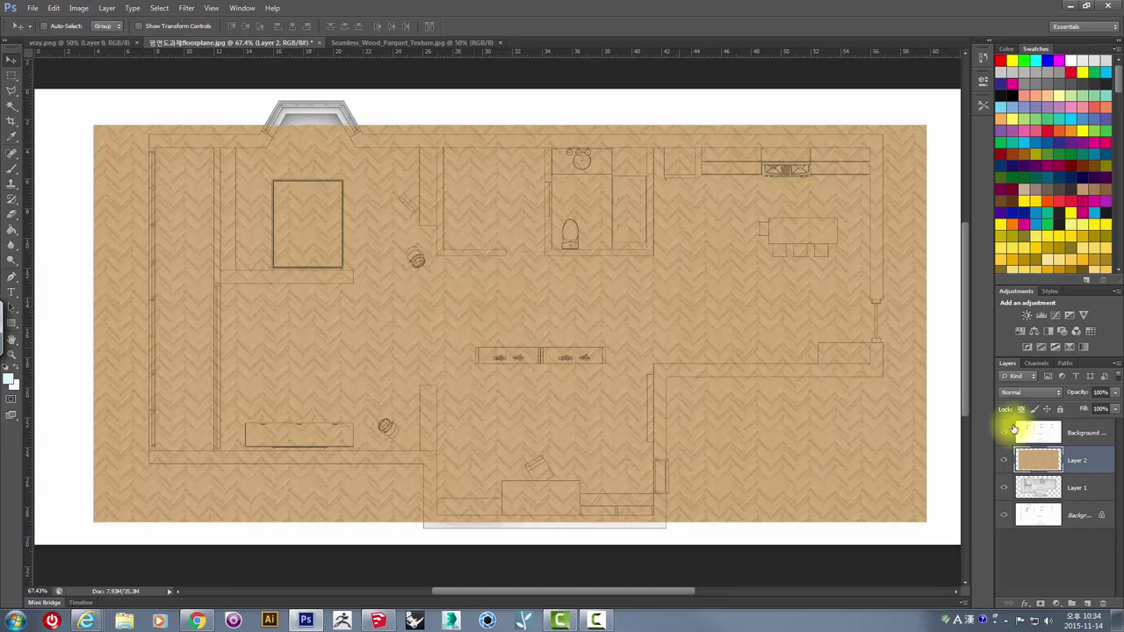
Step: Hide the parquet layer and magic-wand select the floor area on the Background copy
left_click(1002, 462)
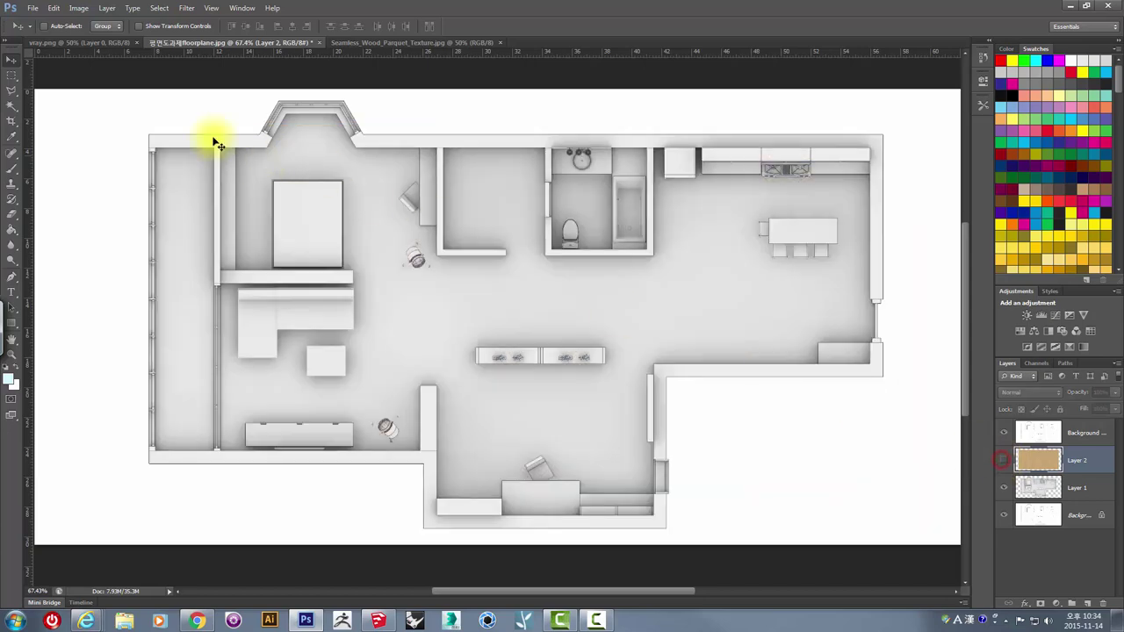
left_click(10, 109)
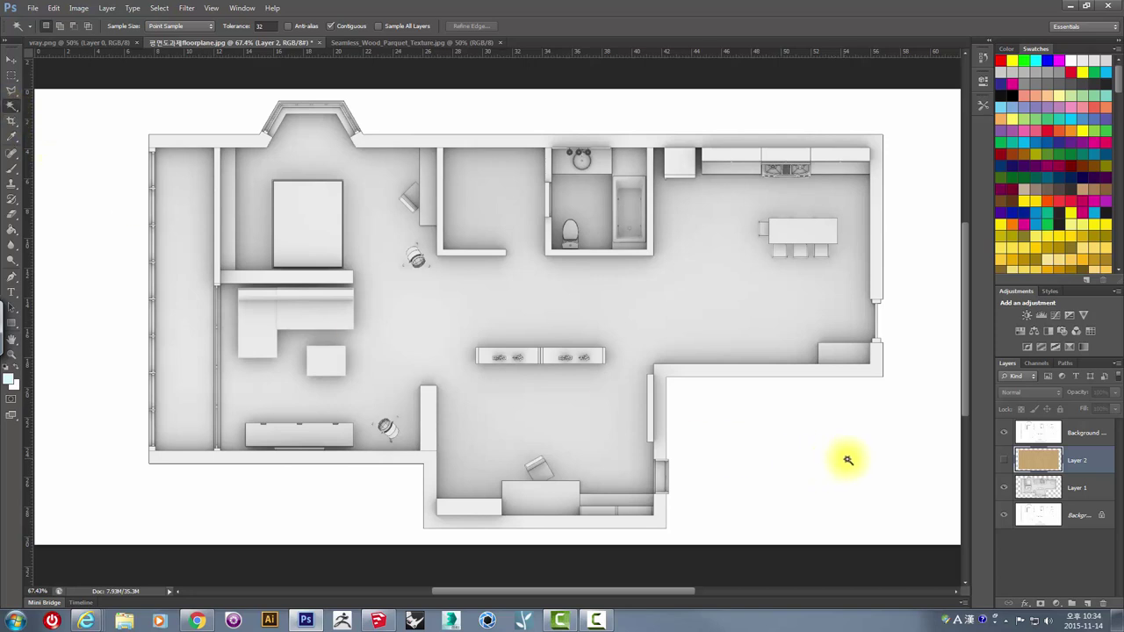
left_click(1040, 435)
left_click(537, 304)
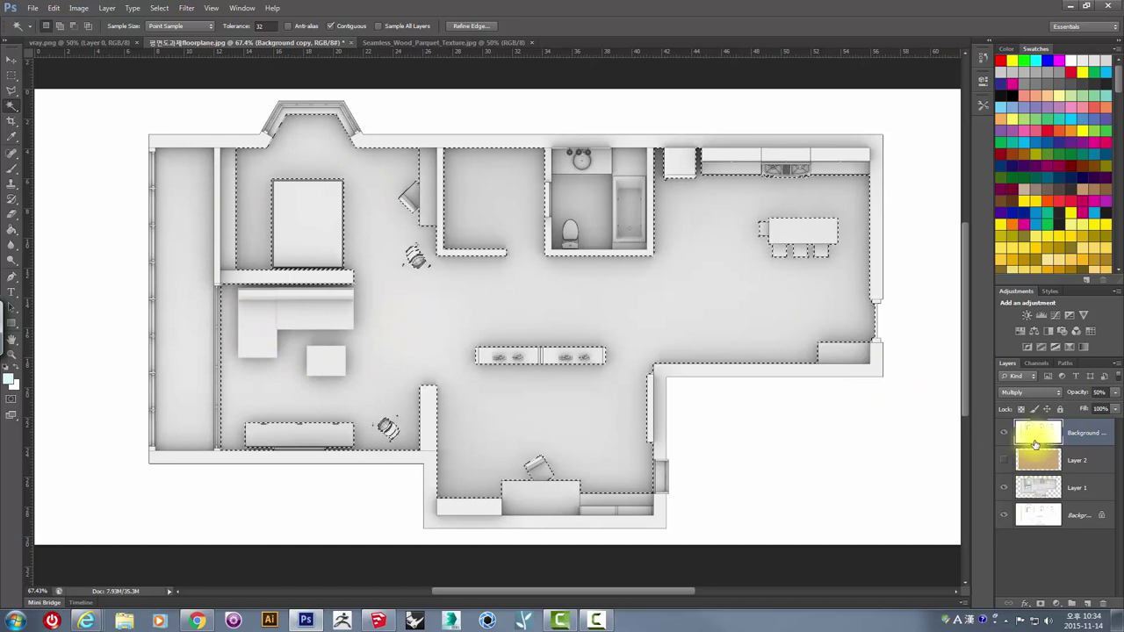
left_click(539, 281)
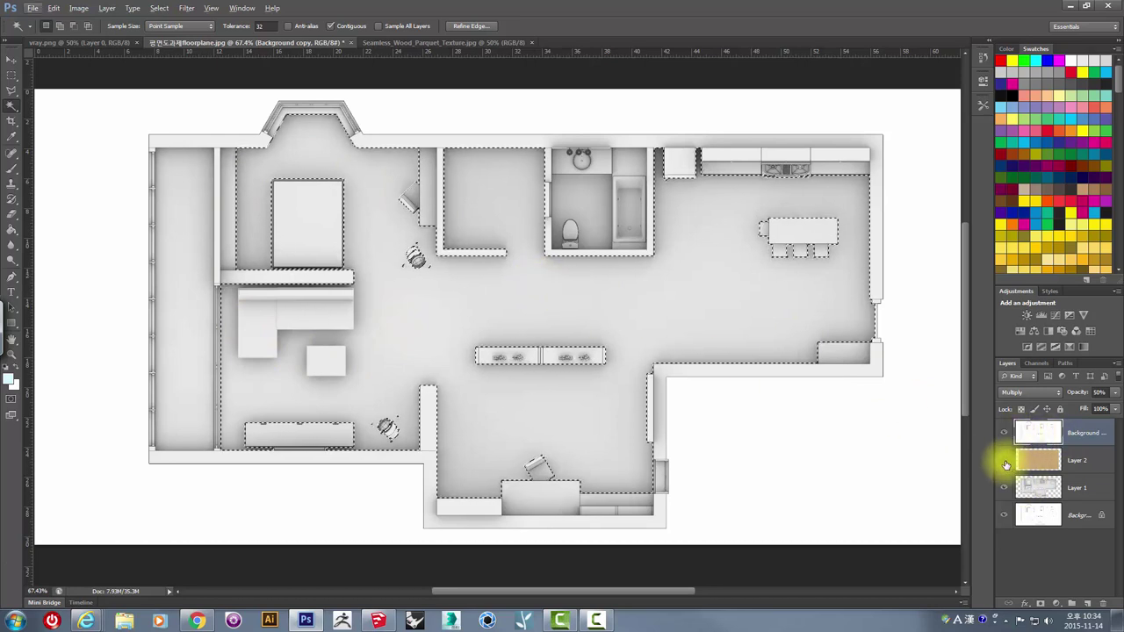
Step: Change the Background copy's blend mode, raise its opacity to 100%, and show Layer 2 again
left_click_drag(1016, 428, 1023, 399)
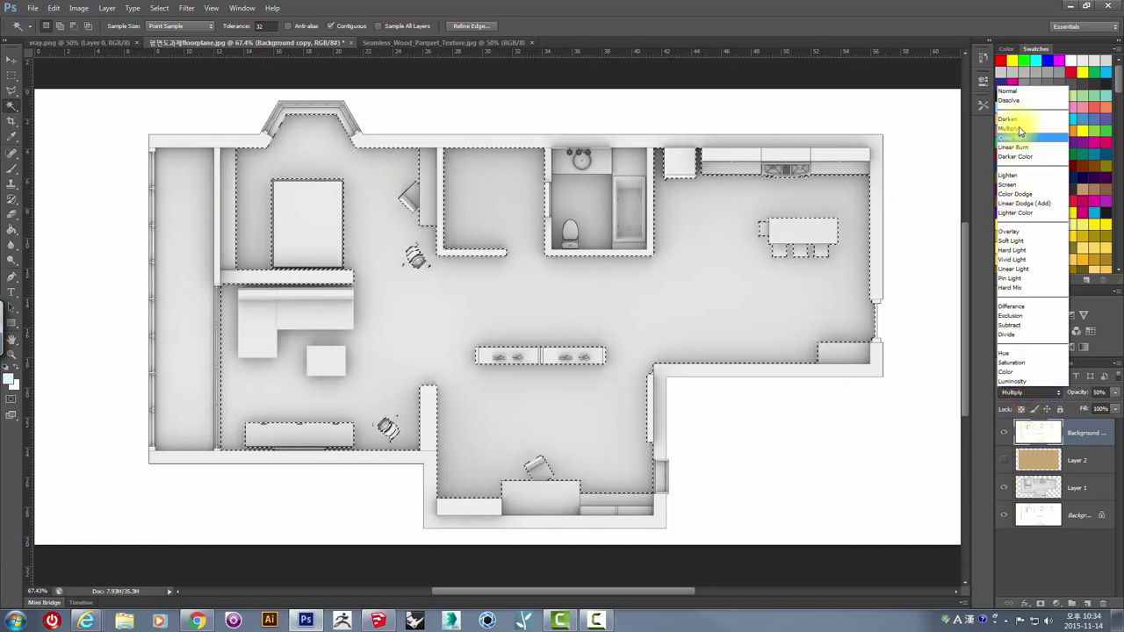
left_click(1016, 93)
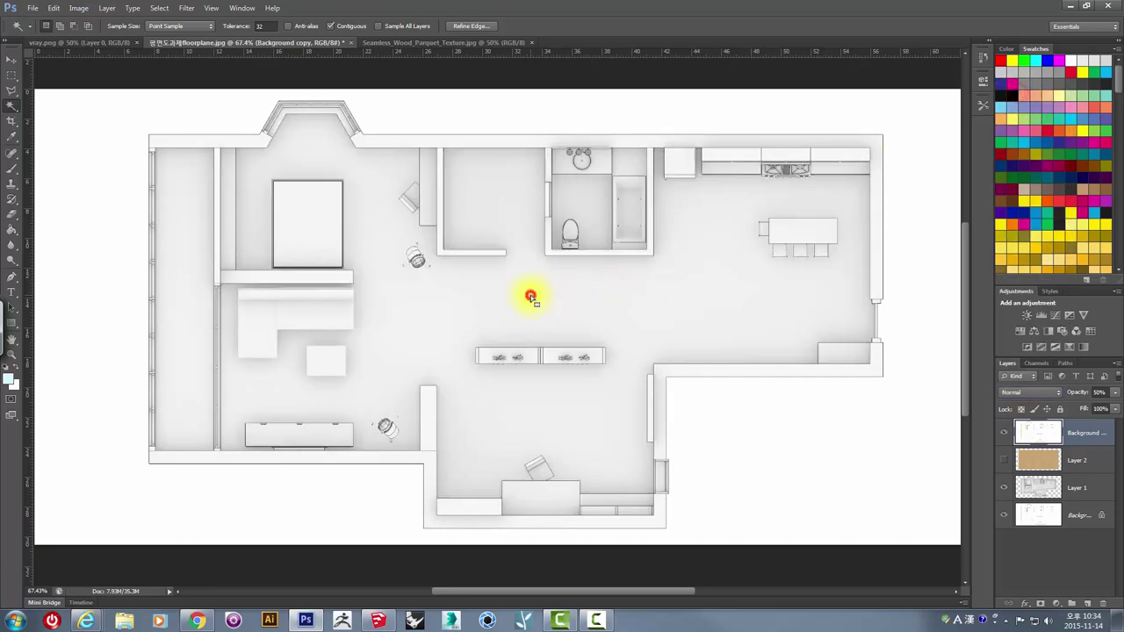
left_click(1113, 393)
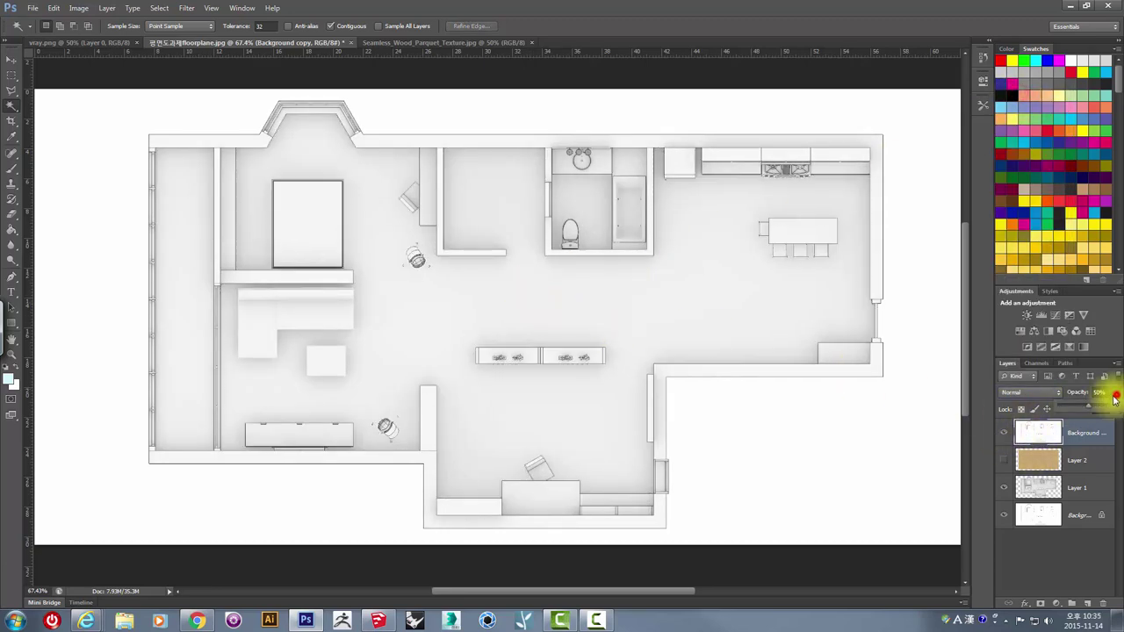
left_click_drag(1090, 409, 1117, 409)
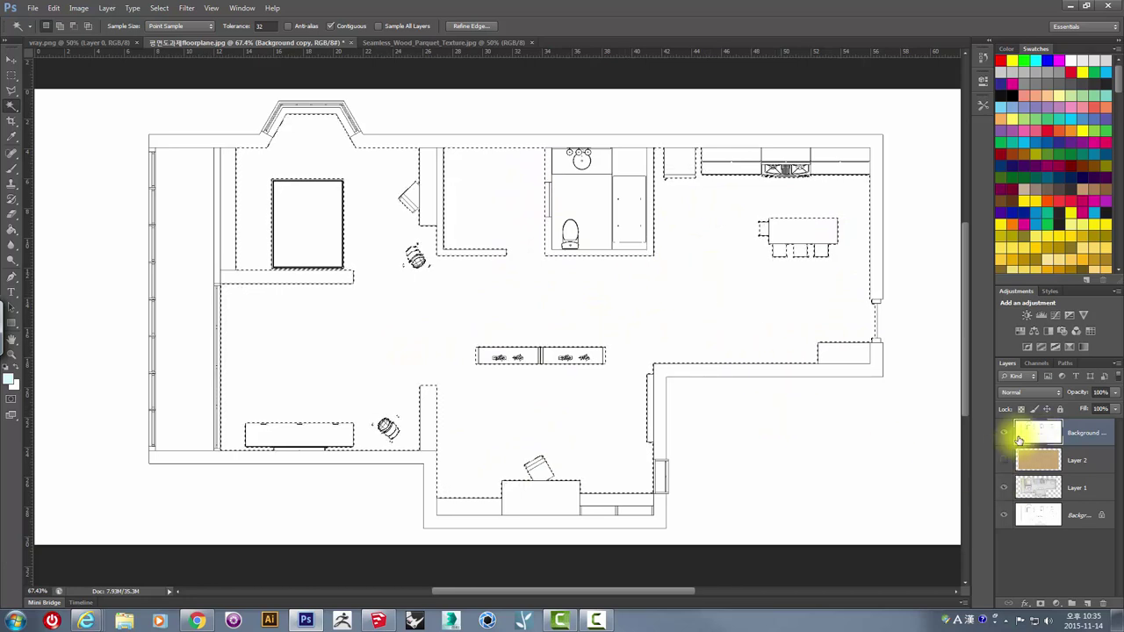
left_click(1032, 462)
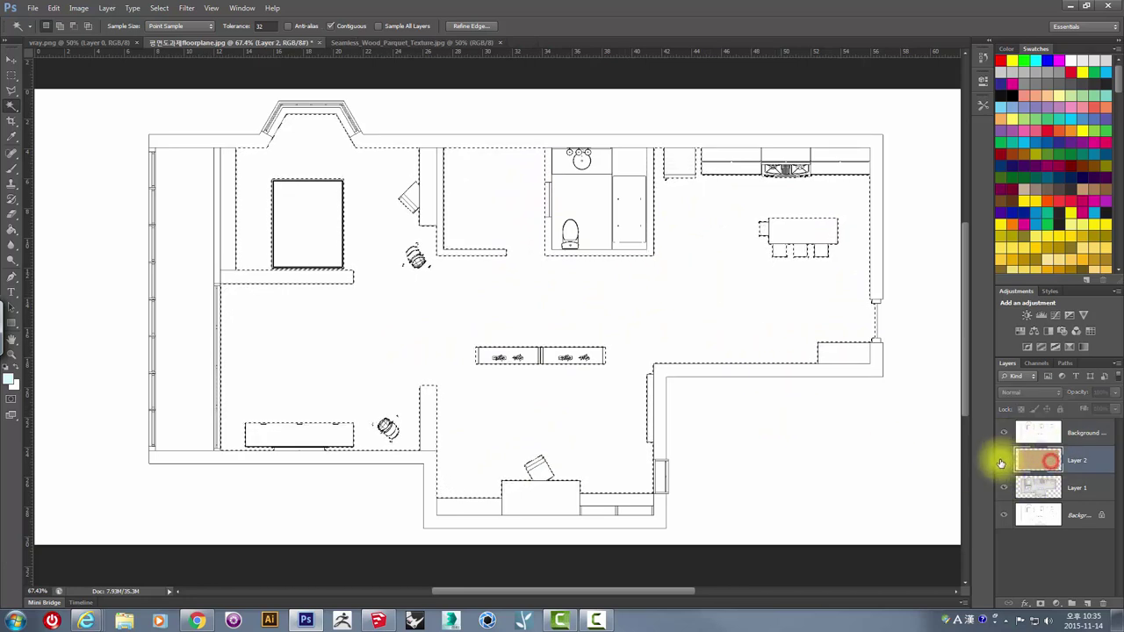
left_click(1004, 459)
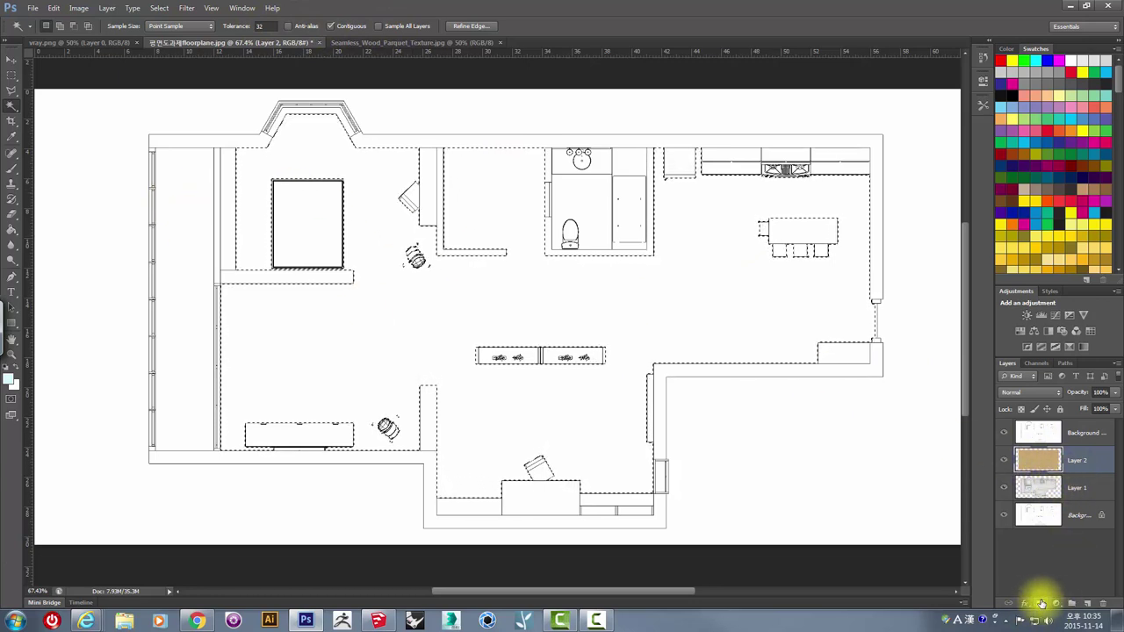
Step: Mask Layer 2 to the floor areas and set the Background copy layer to Multiply
left_click(1040, 602)
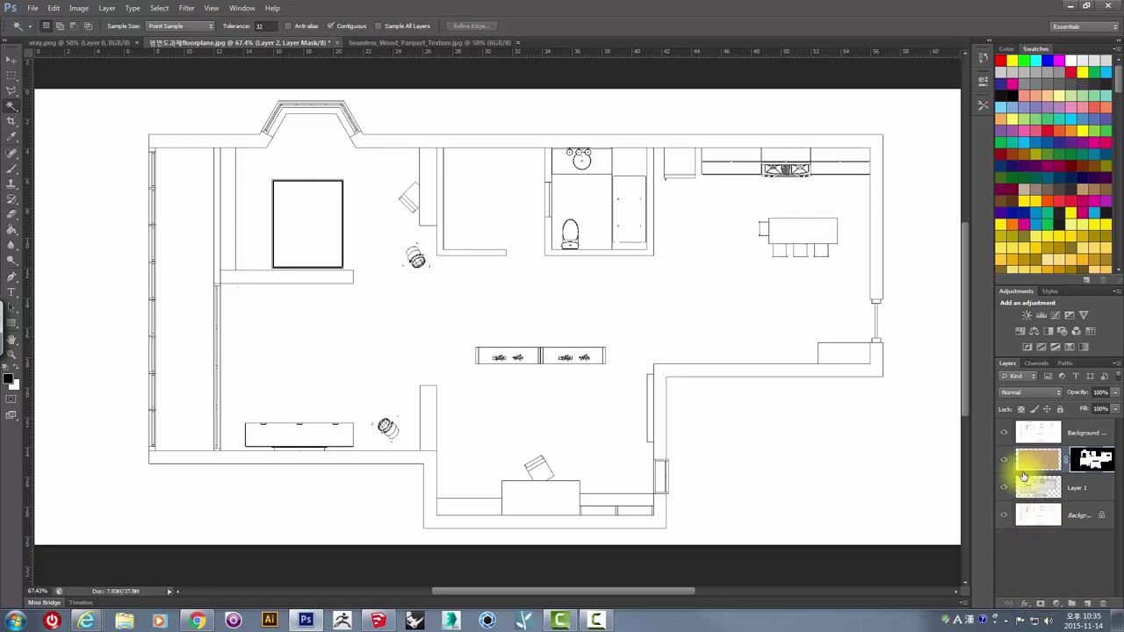
left_click(1083, 432)
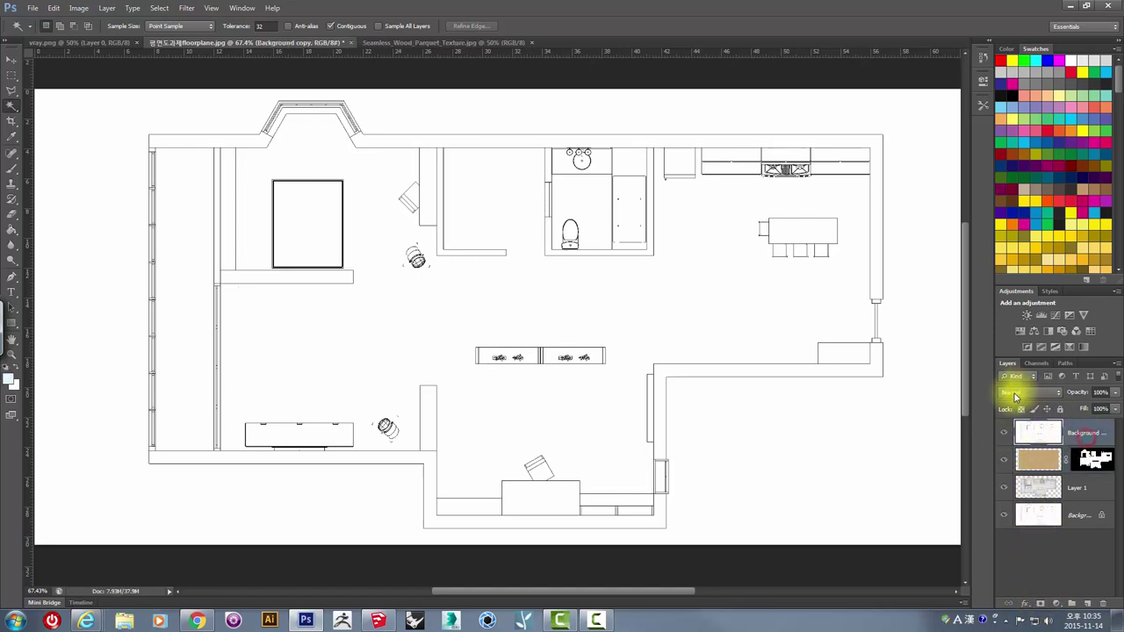
left_click(1017, 391)
left_click(1008, 128)
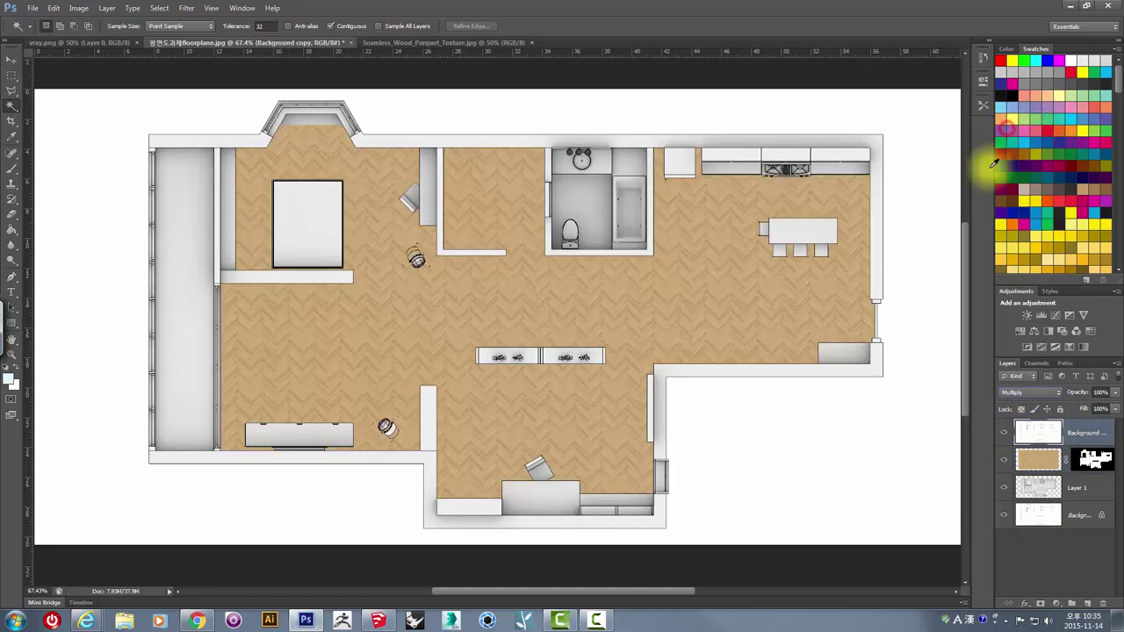
Step: Zoom in on the round chair near the bedroom
left_click(11, 59)
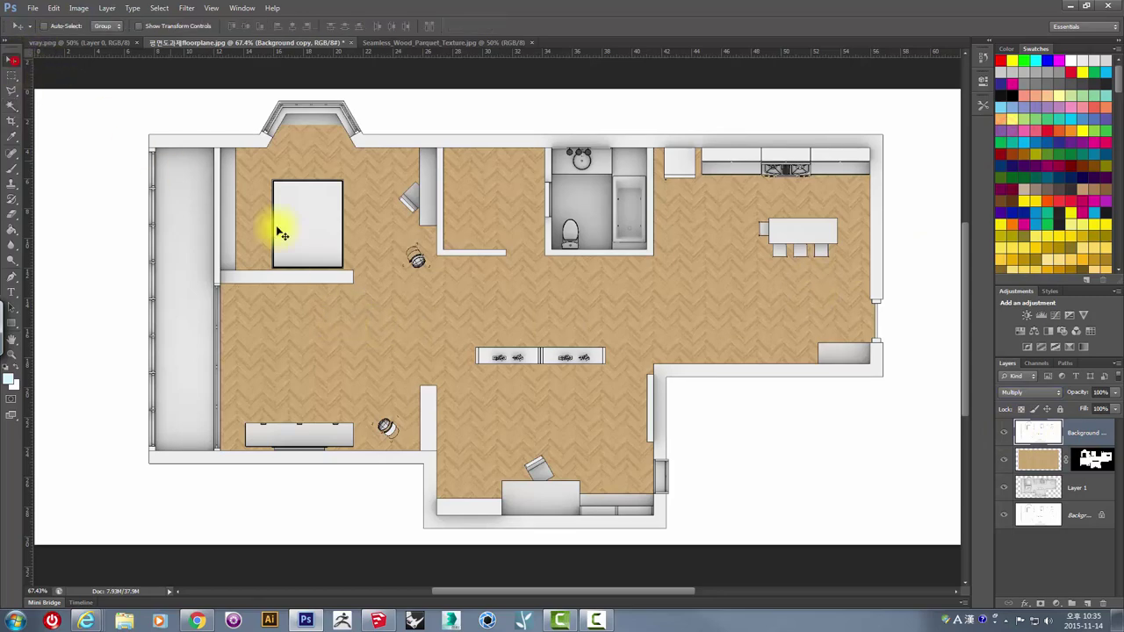
mouse_move(383, 267)
left_mouse_down("ctrl")
mouse_move(439, 238)
mouse_move(438, 252)
left_mouse_up("ctrl")
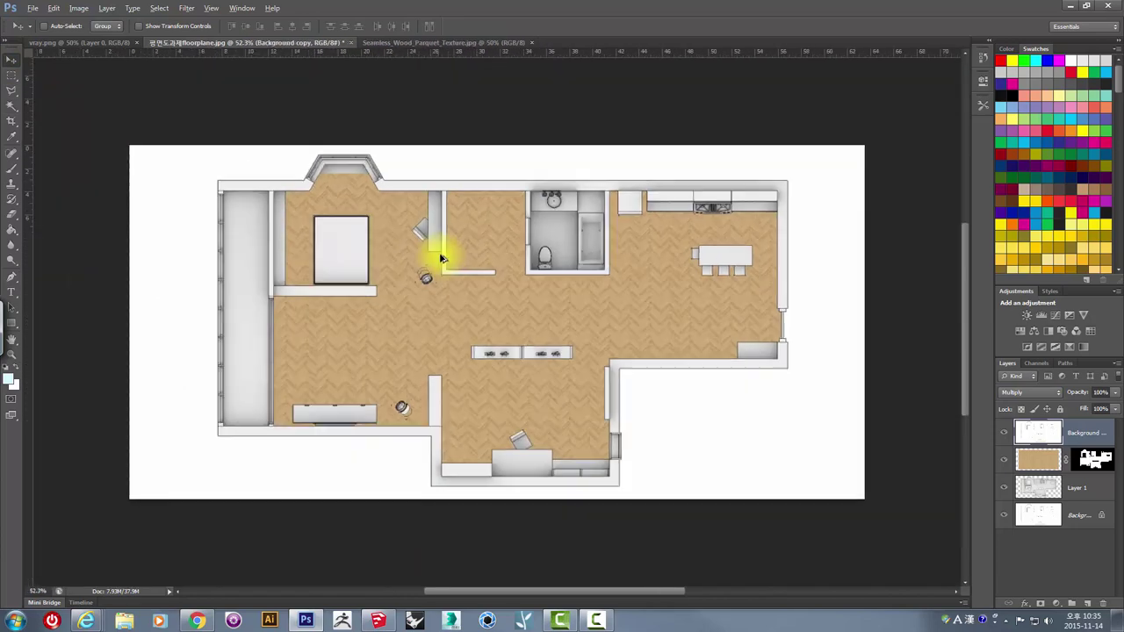
mouse_move(420, 367)
left_mouse_down("ctrl")
mouse_move(384, 464)
mouse_move(383, 421)
mouse_move(396, 446)
mouse_move(371, 444)
mouse_move(387, 443)
left_mouse_up("ctrl")
scroll(387, 443, "down", 2, "alt")
scroll(381, 431, "down", 2, "alt")
scroll(471, 402, "down", 2, "alt")
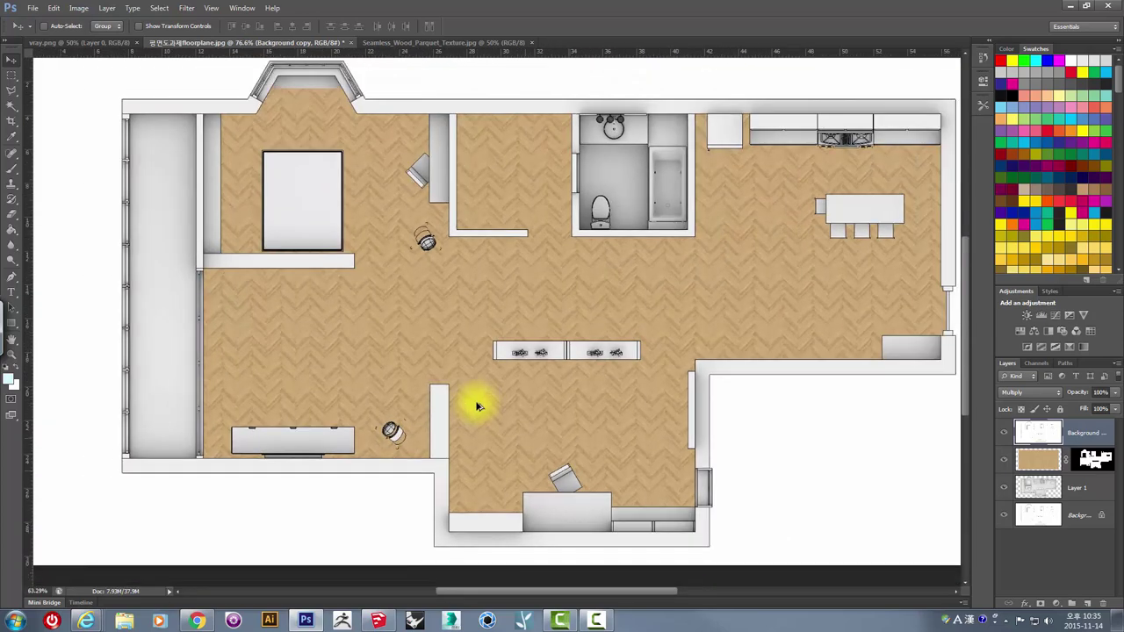
scroll(471, 401, "down", 1, "alt")
Step: On Layer 2's mask, lasso the round chair by the bedroom and fill it so it shows white
left_click(1091, 459)
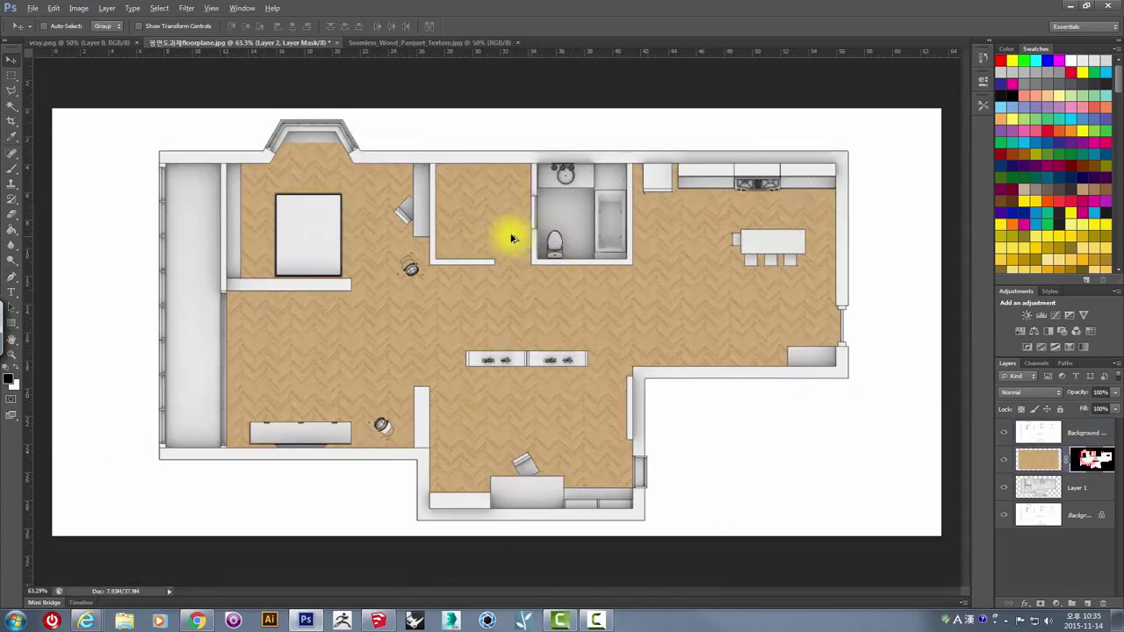
scroll(452, 248, "up", 3, "alt")
scroll(342, 294, "up", 3, "alt")
scroll(351, 326, "up", 3, "alt")
scroll(351, 325, "up", 4, "alt")
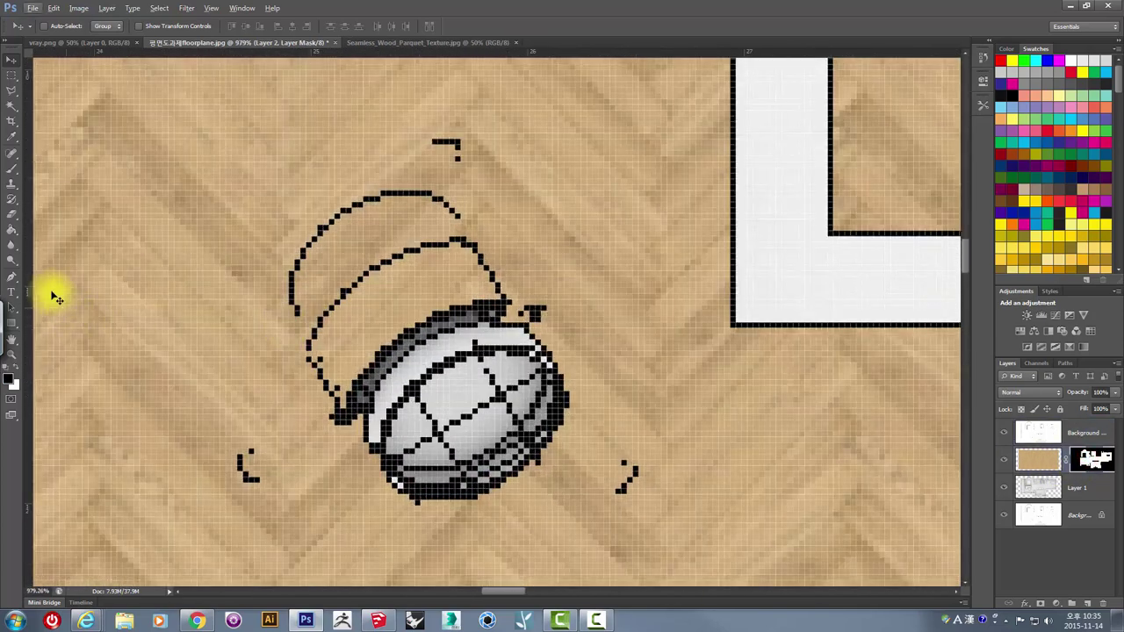
left_click(13, 91)
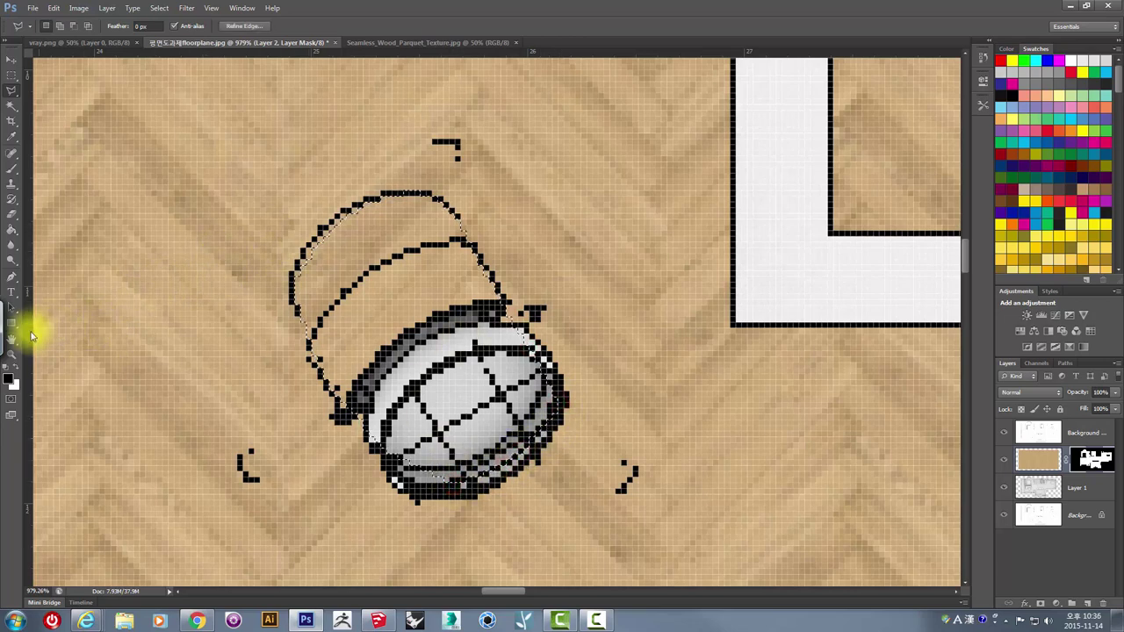
left_click(12, 231)
left_click(350, 294)
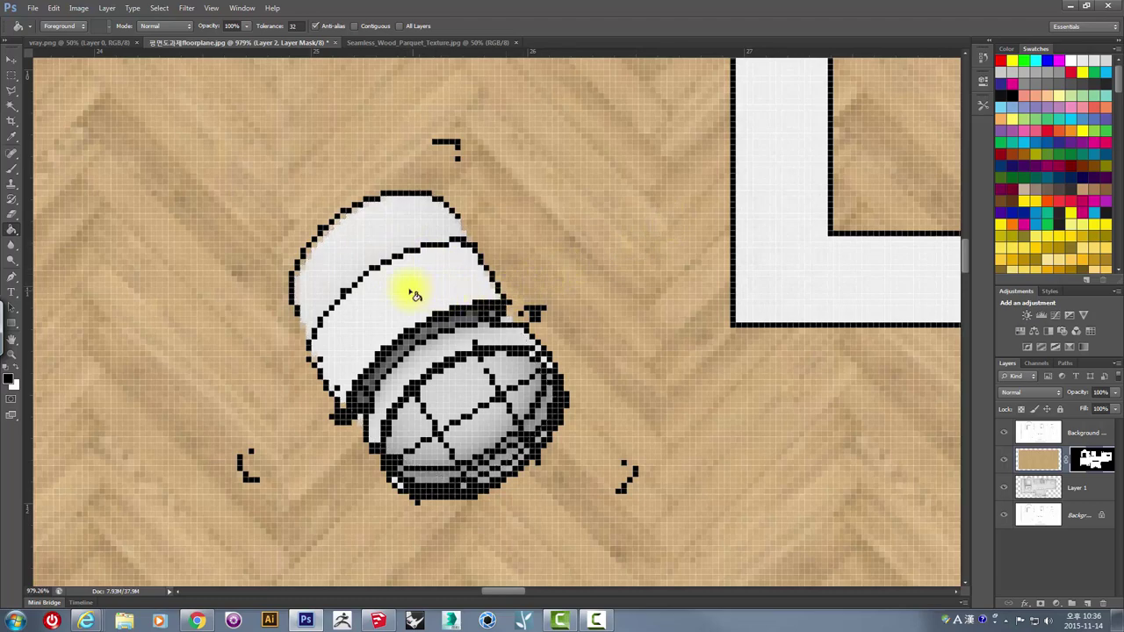
scroll(346, 359, "down", 3, "alt")
scroll(413, 351, "down", 4, "alt")
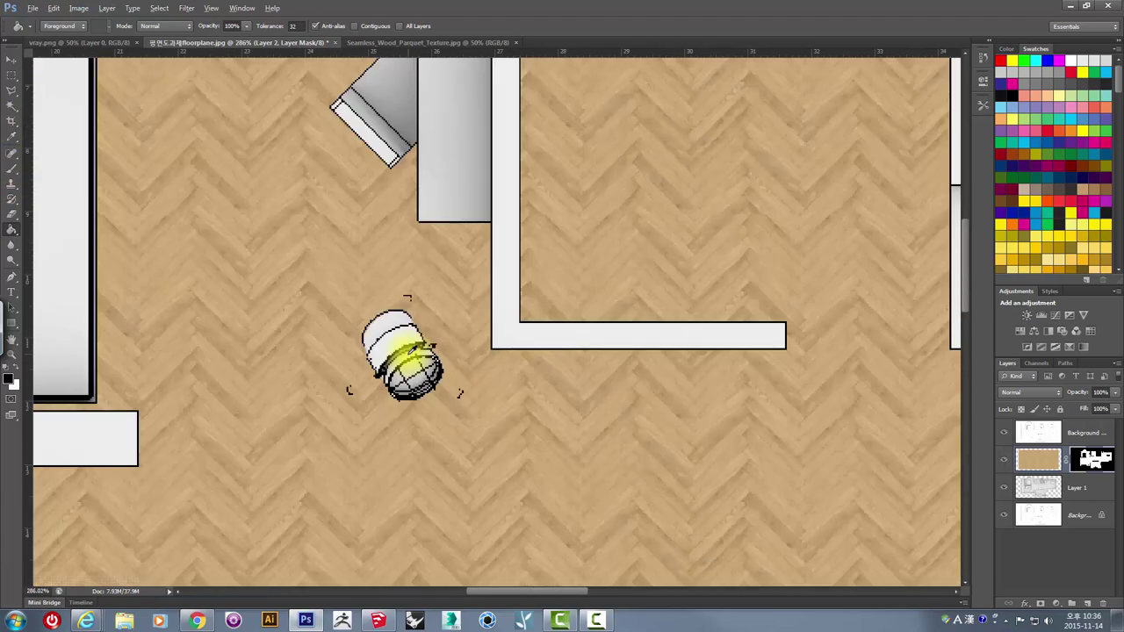
scroll(409, 355, "down", 2, "alt")
scroll(408, 351, "down", 2, "alt")
scroll(410, 303, "up", 2, "alt")
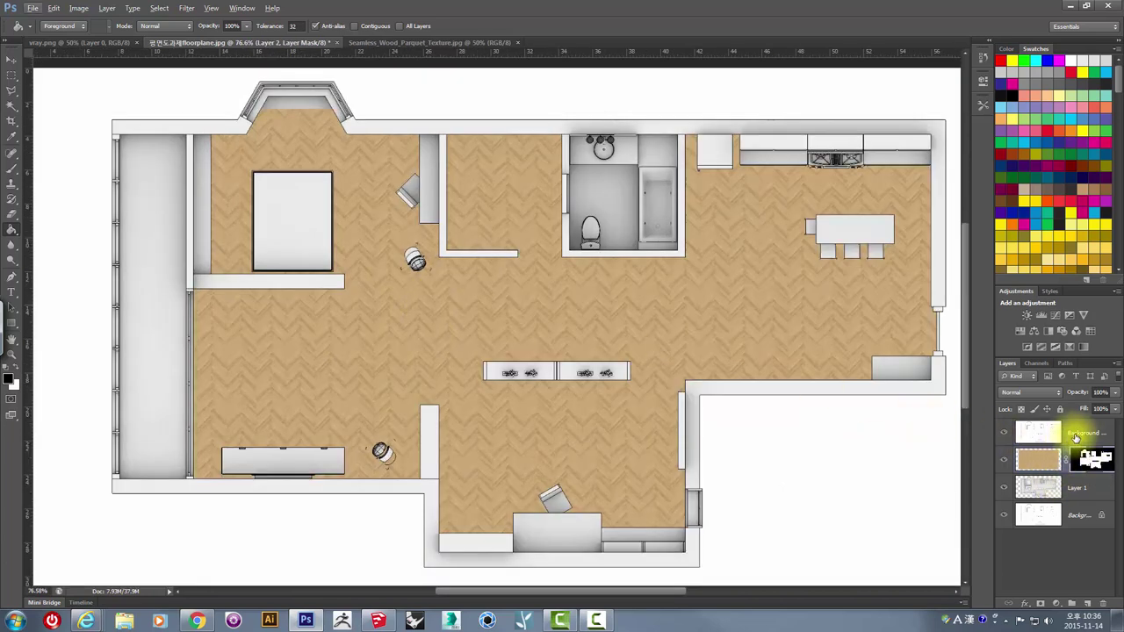
left_click(1084, 485)
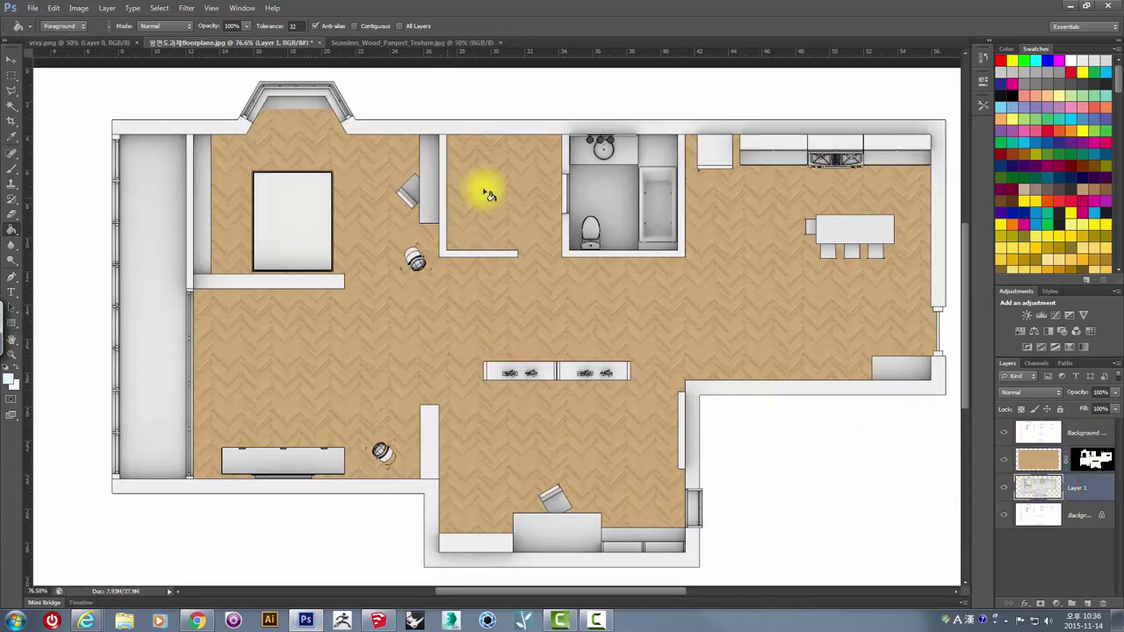
left_click(14, 61)
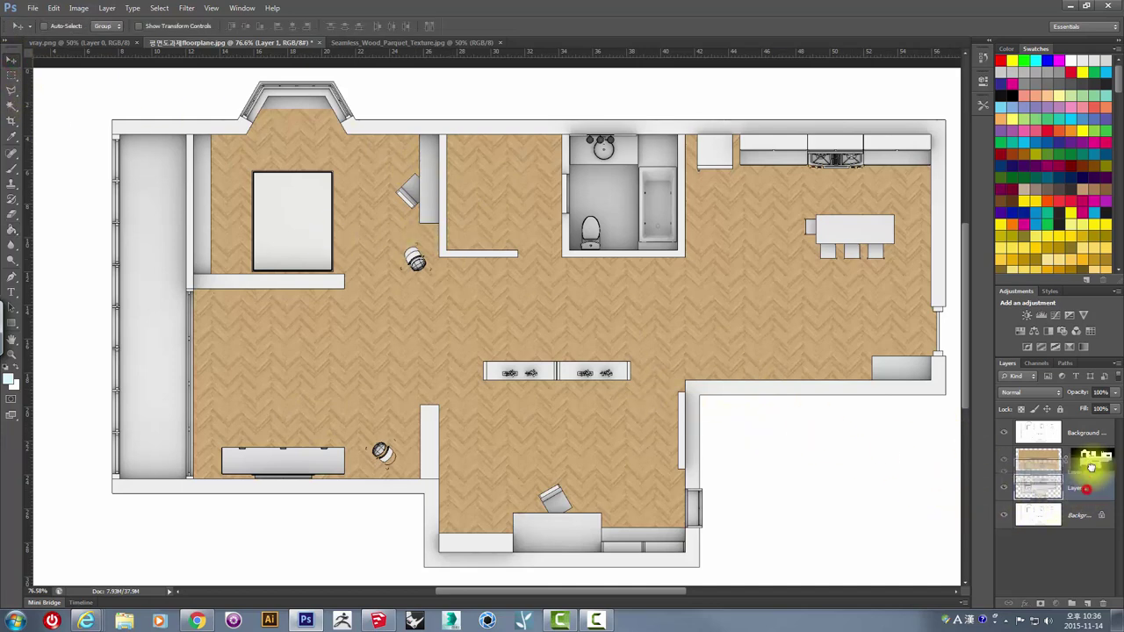
key("ctrl+bracketright")
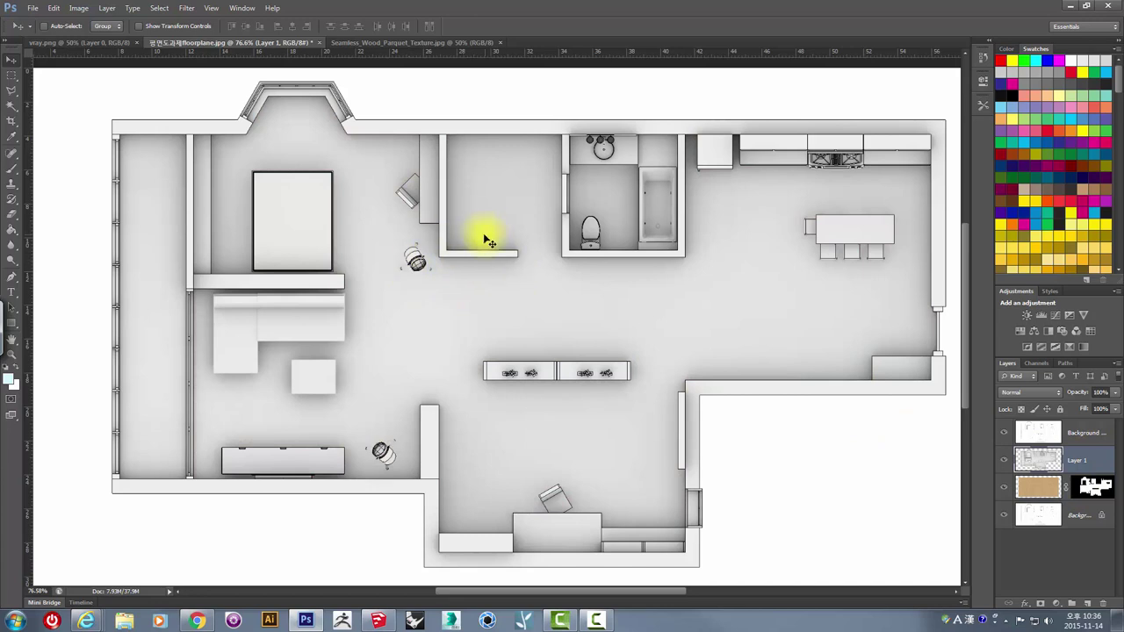
left_click(1028, 392)
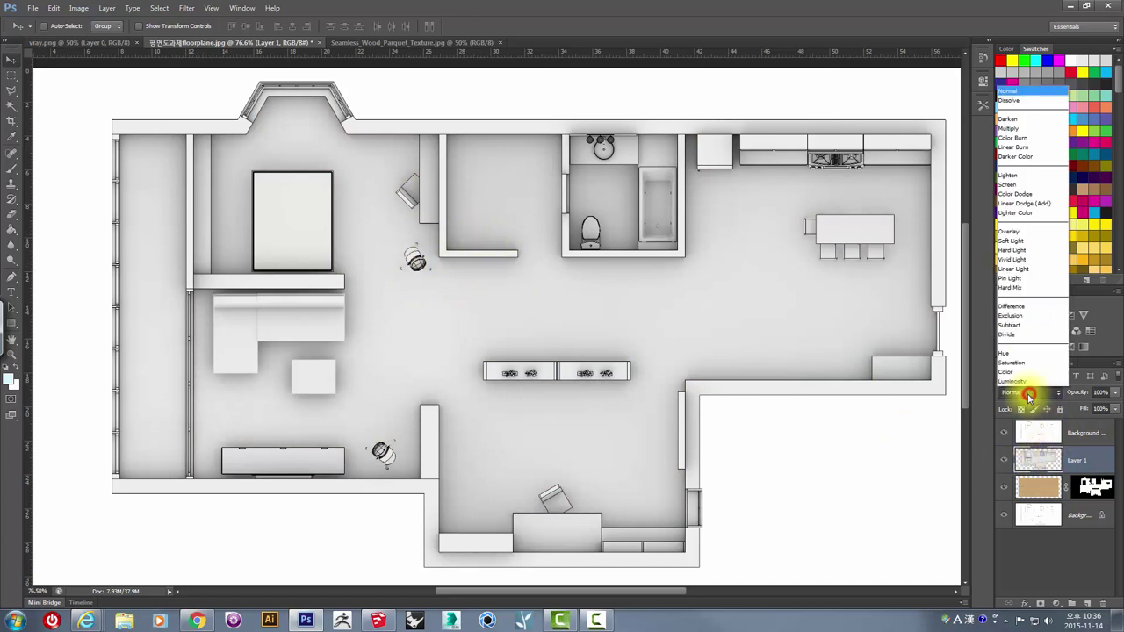
left_click(1021, 130)
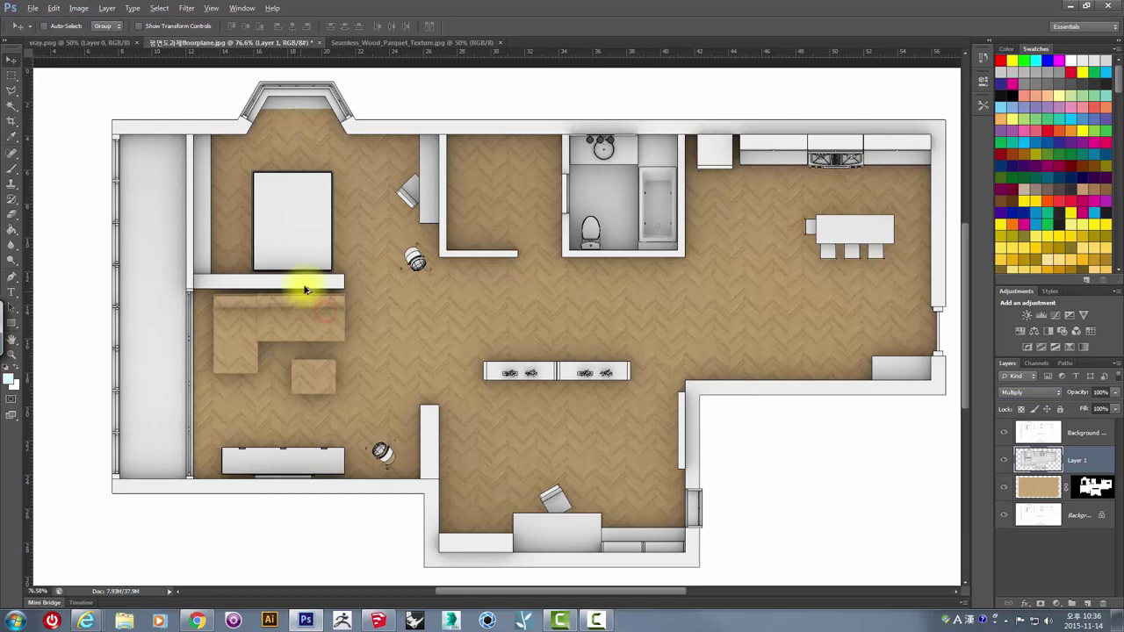
scroll(377, 234, "up", 5, "alt")
scroll(379, 235, "down", 2, "alt")
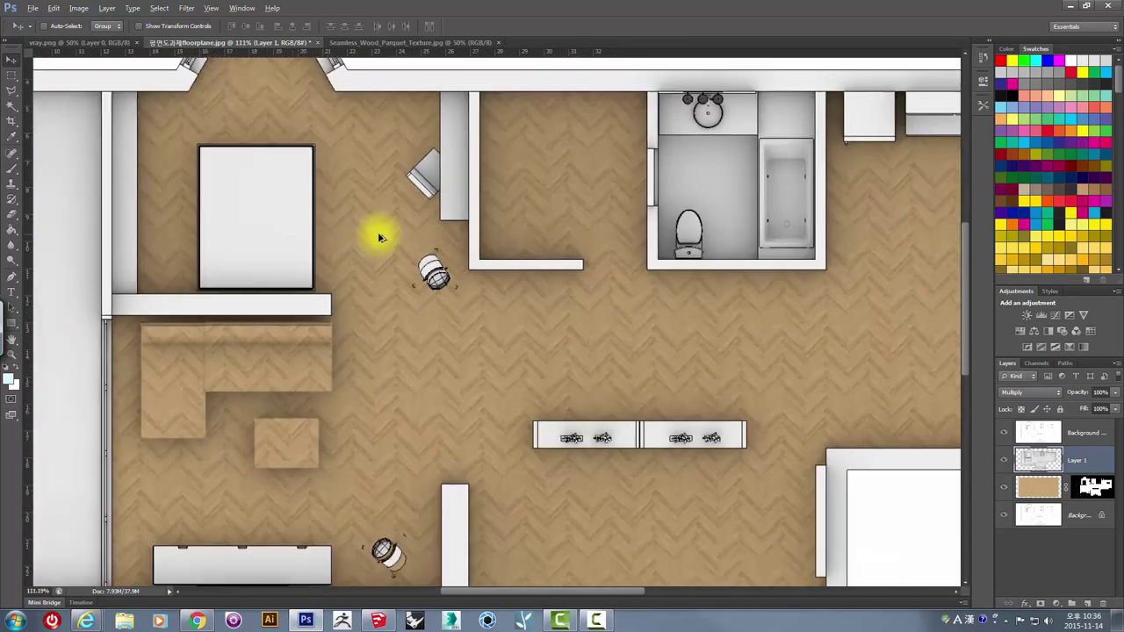
scroll(378, 236, "down", 2, "alt")
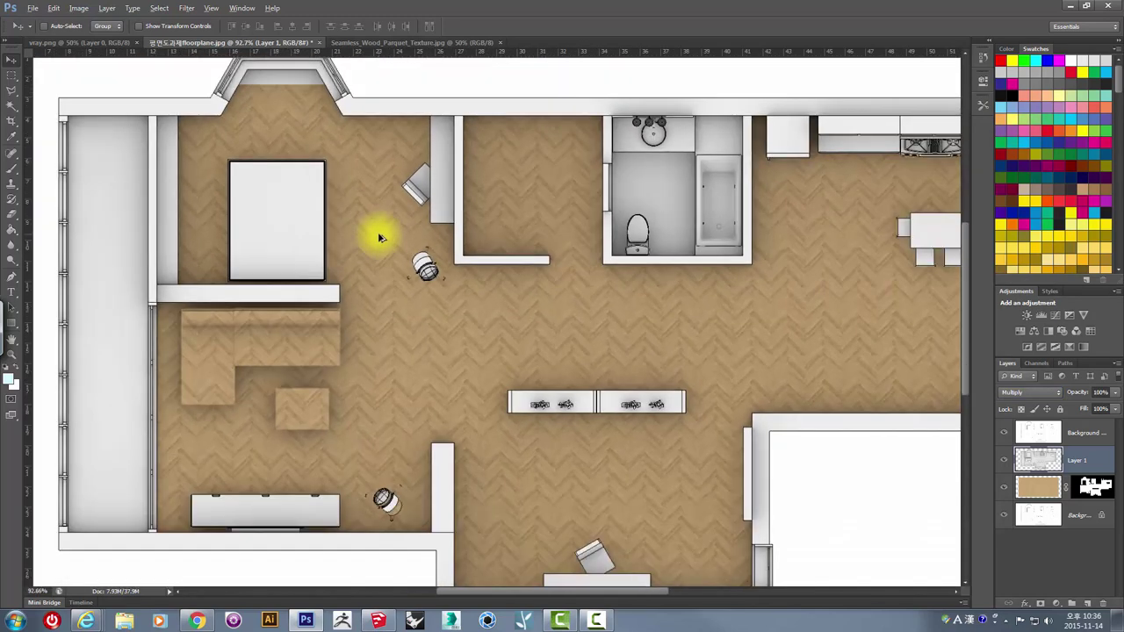
left_click(1029, 392)
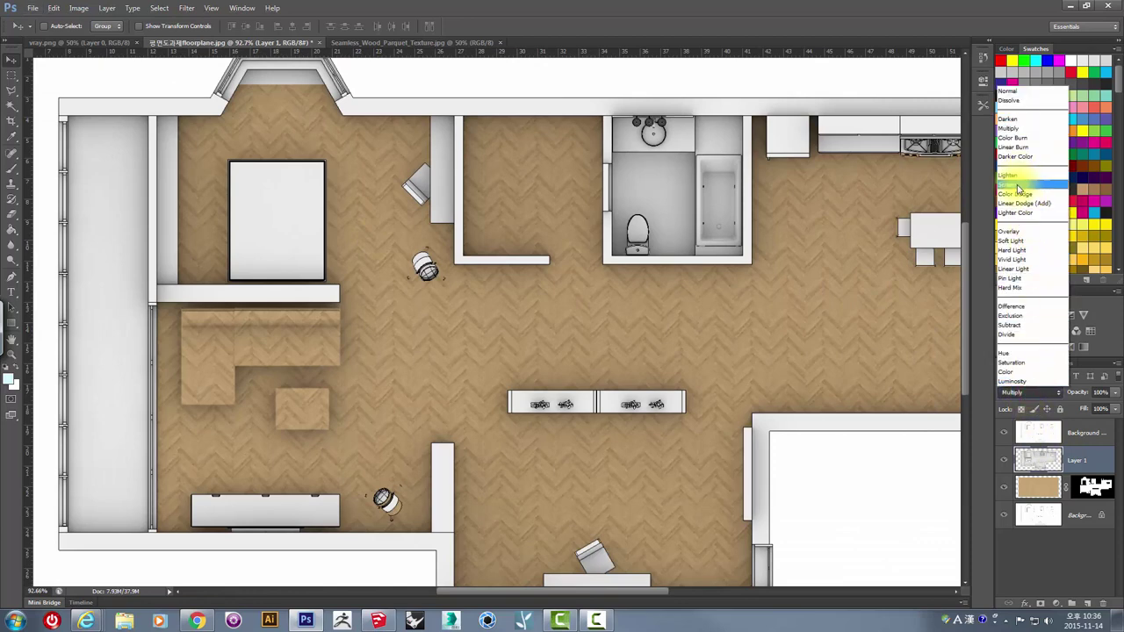
left_click(1019, 186)
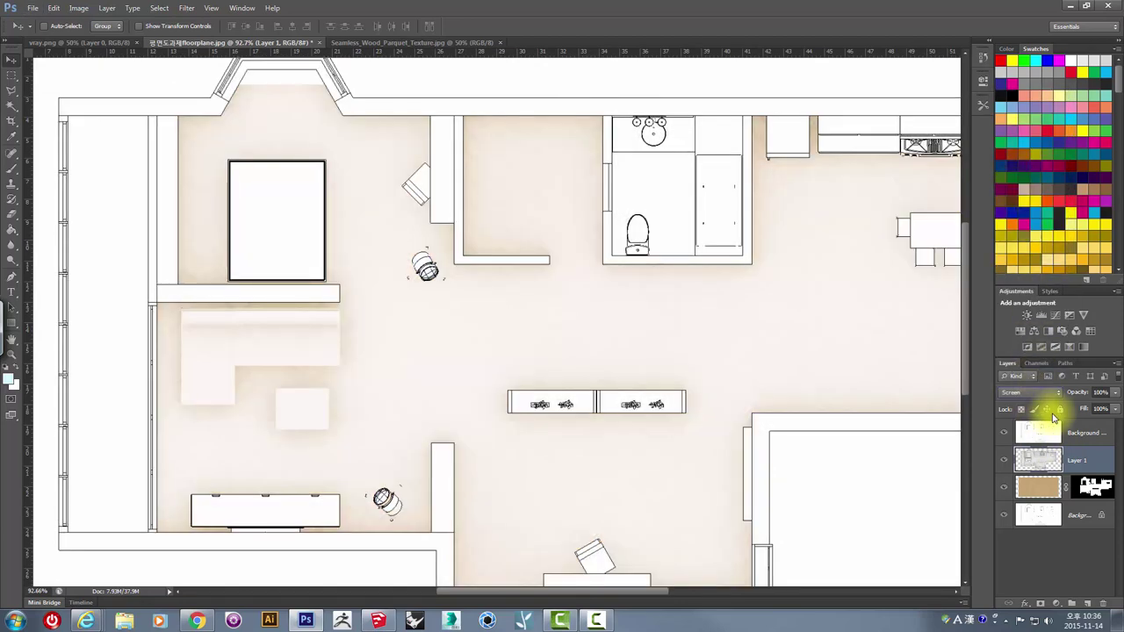
left_click(1027, 392)
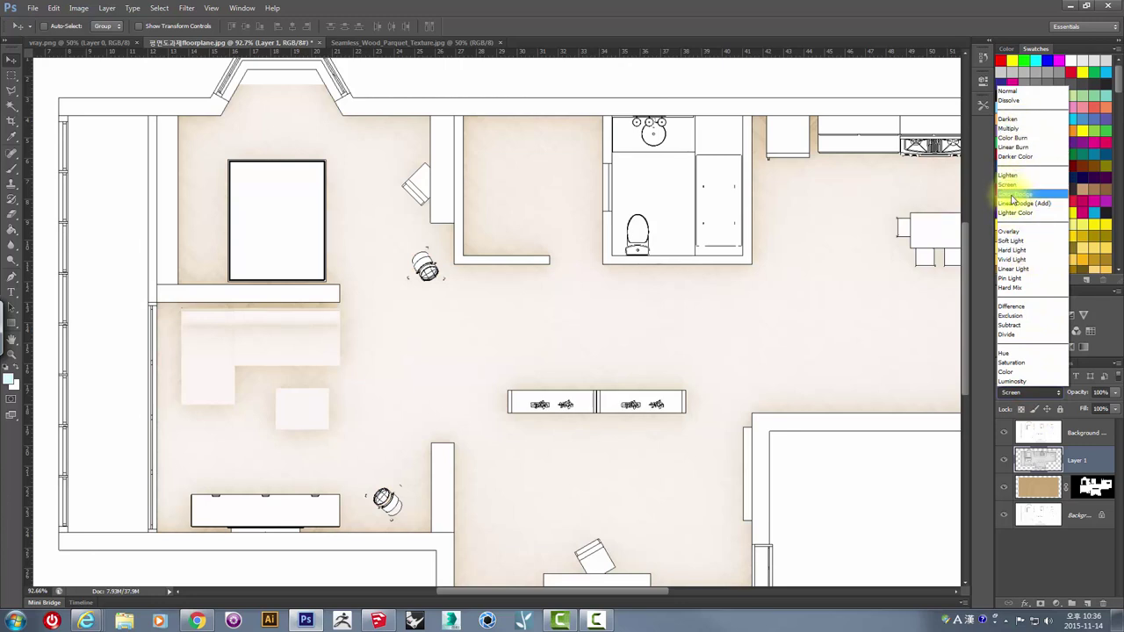
left_click(1009, 230)
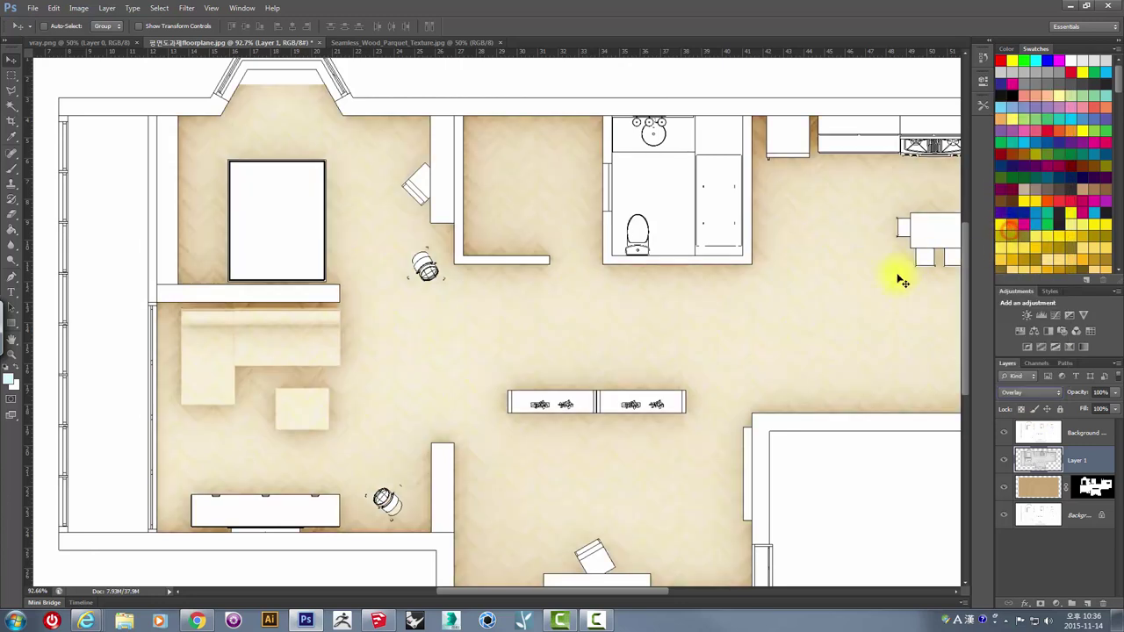
scroll(507, 345, "down", 2, "alt")
scroll(515, 394, "down", 3, "alt")
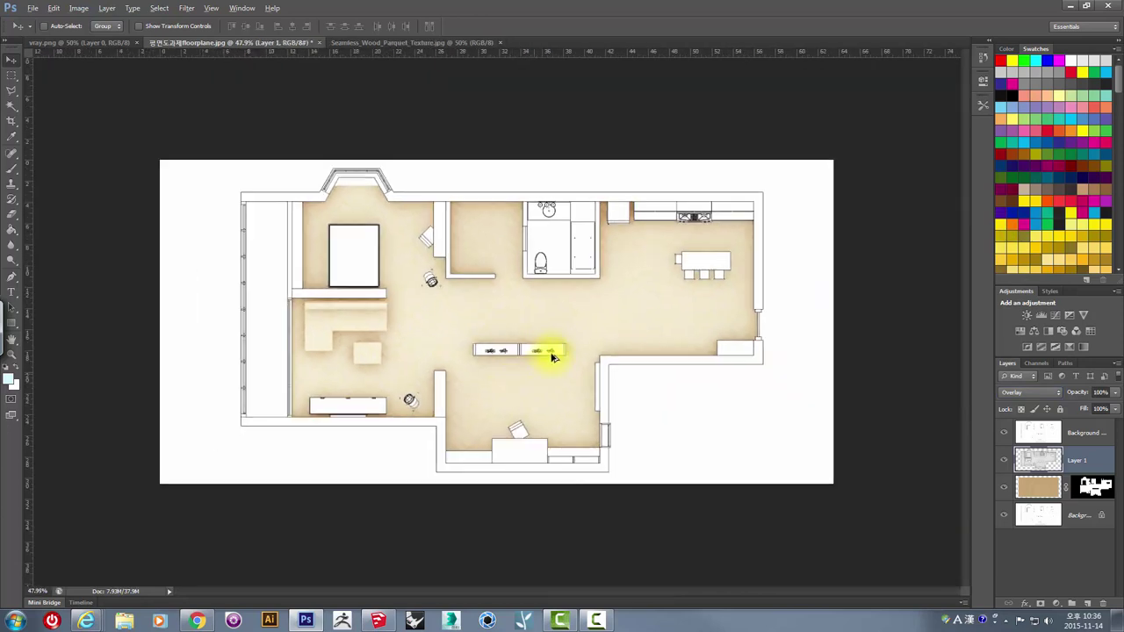
scroll(547, 357, "up", 2, "alt")
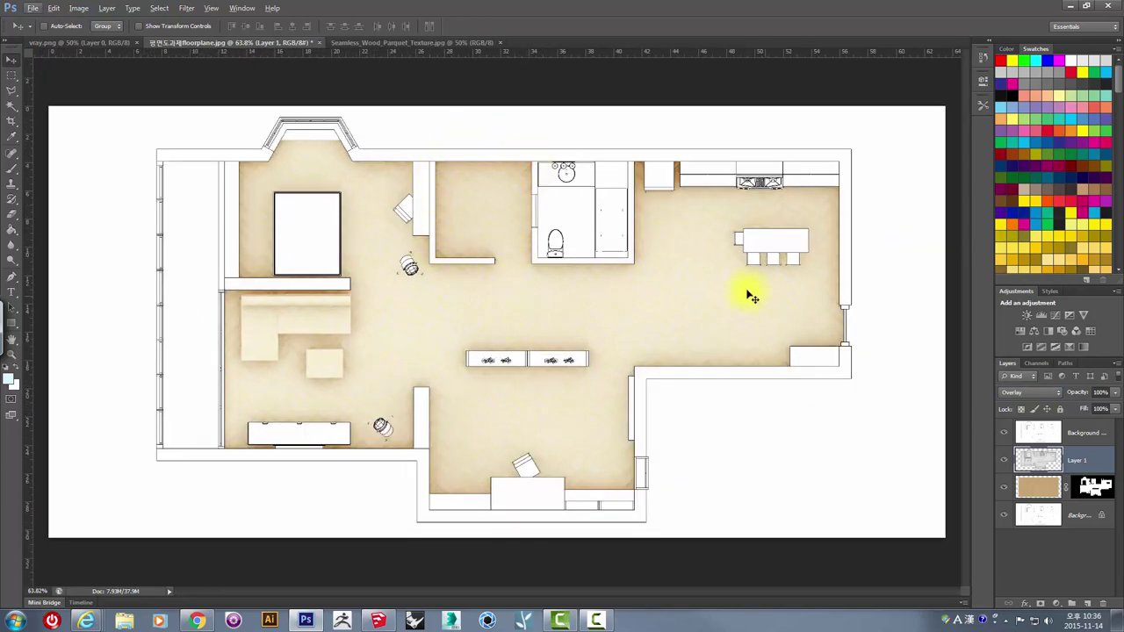
scroll(662, 180, "up", 2, "alt")
scroll(614, 173, "up", 3, "alt")
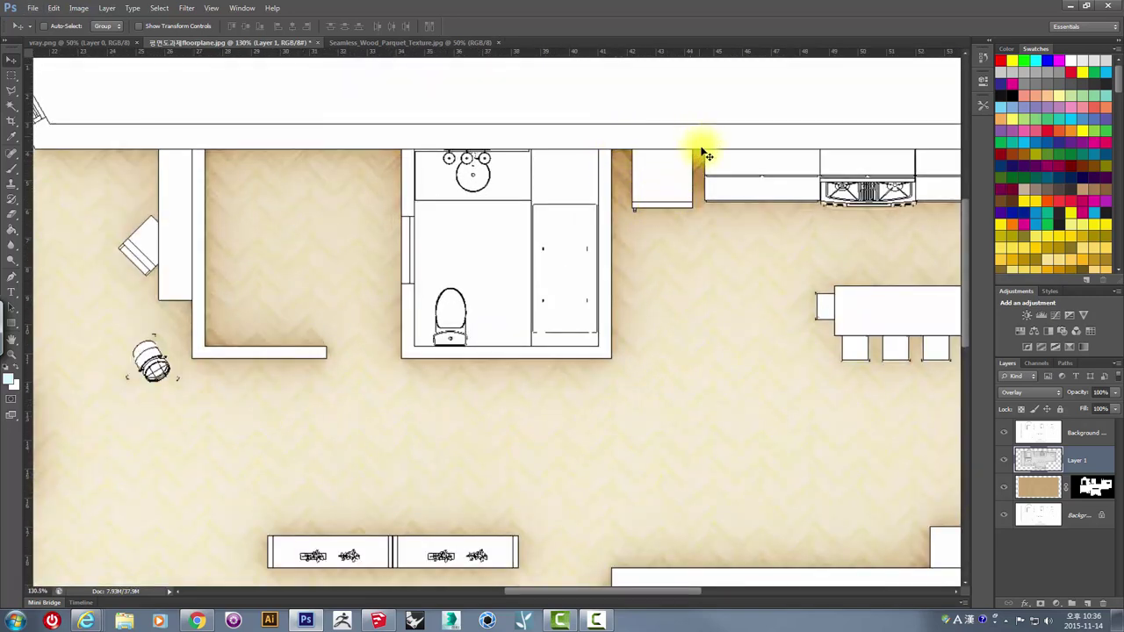
scroll(693, 180, "down", 2, "alt")
scroll(615, 264, "down", 2, "alt")
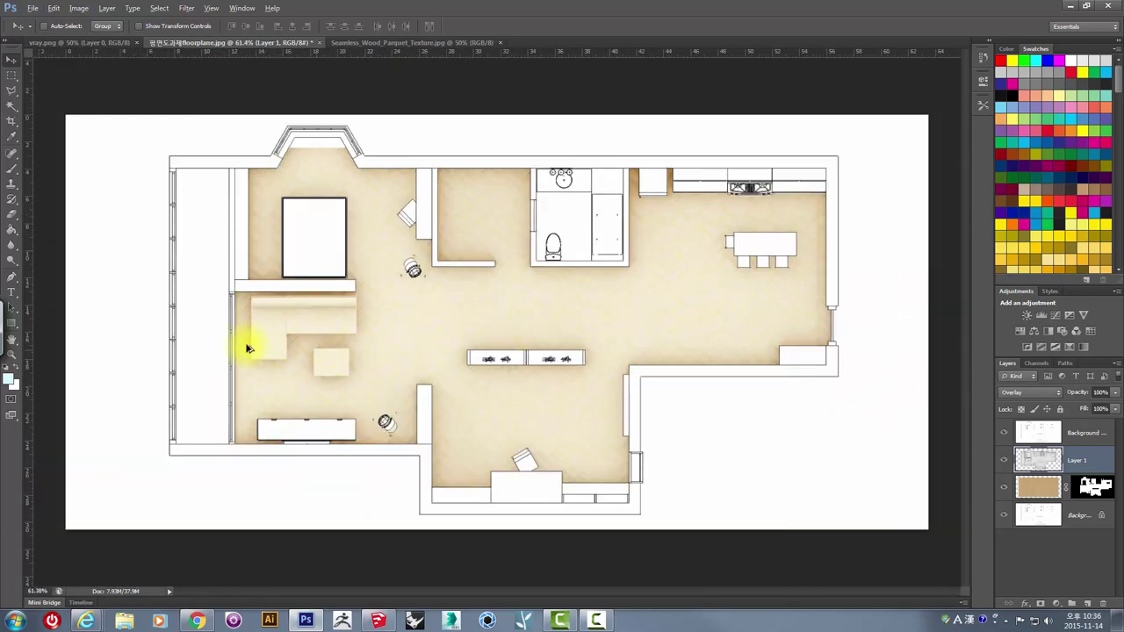
scroll(247, 349, "up", 2, "alt")
scroll(269, 313, "up", 2, "alt")
scroll(260, 279, "up", 2, "alt")
scroll(254, 261, "up", 1, "alt")
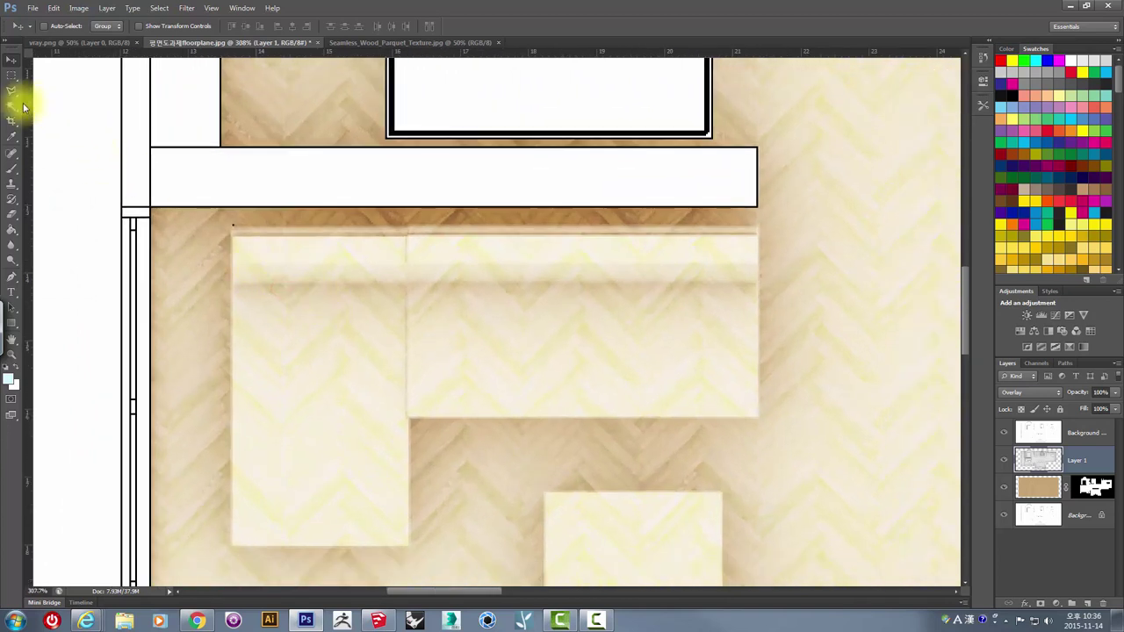
Step: On Layer 2's mask, marquee-select the L-shaped counter and small square table and fill them white
left_click(14, 79)
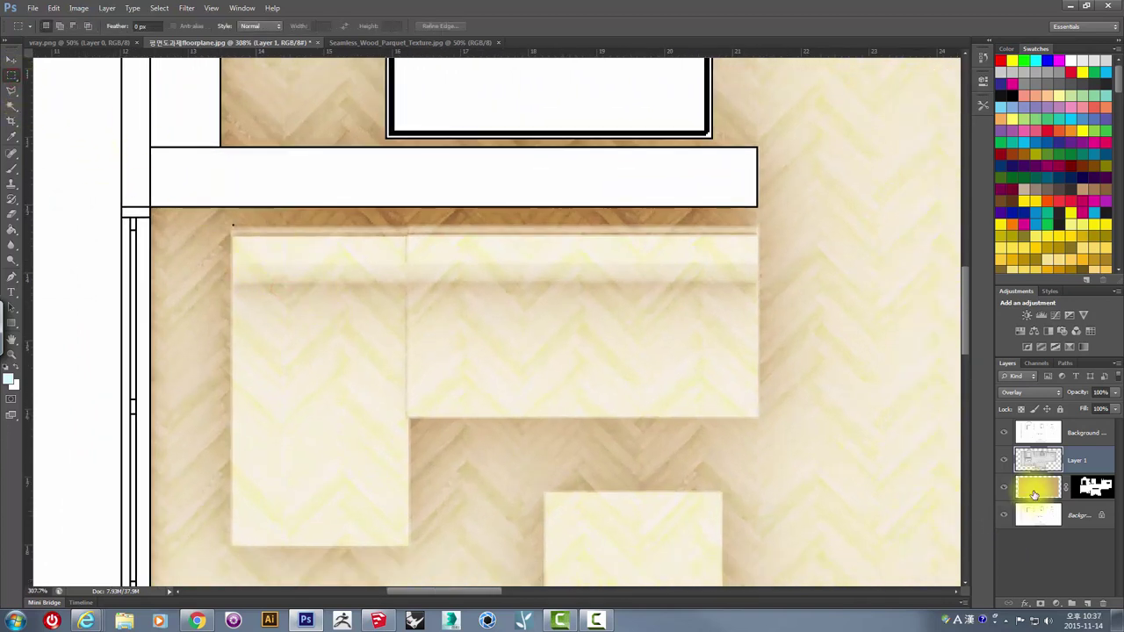
left_click(1093, 485)
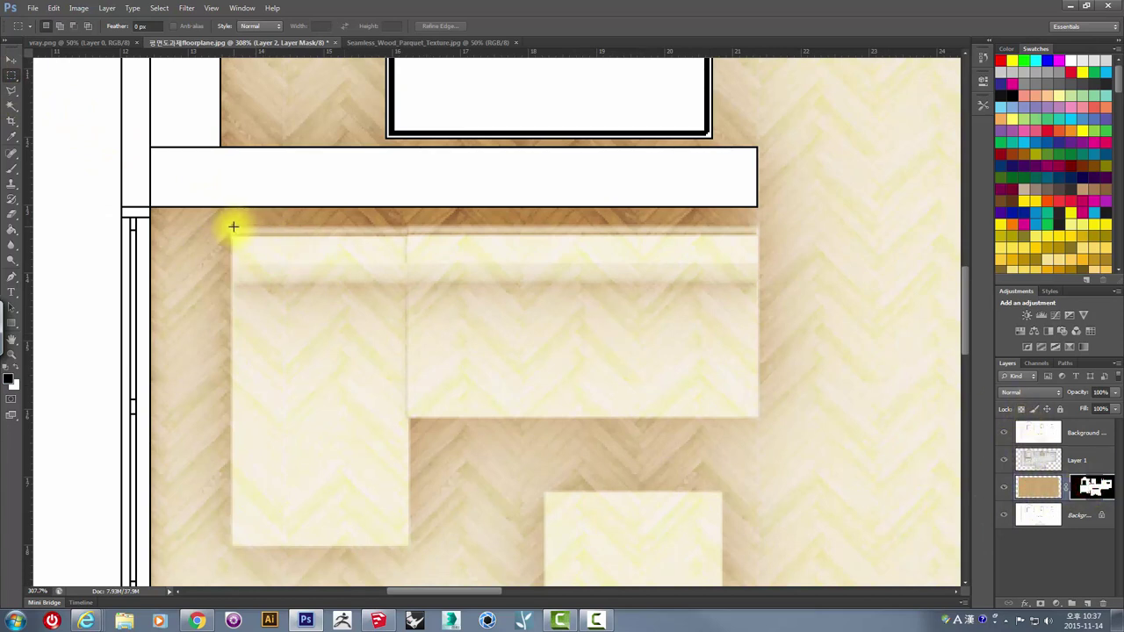
left_click_drag(596, 362, 759, 416)
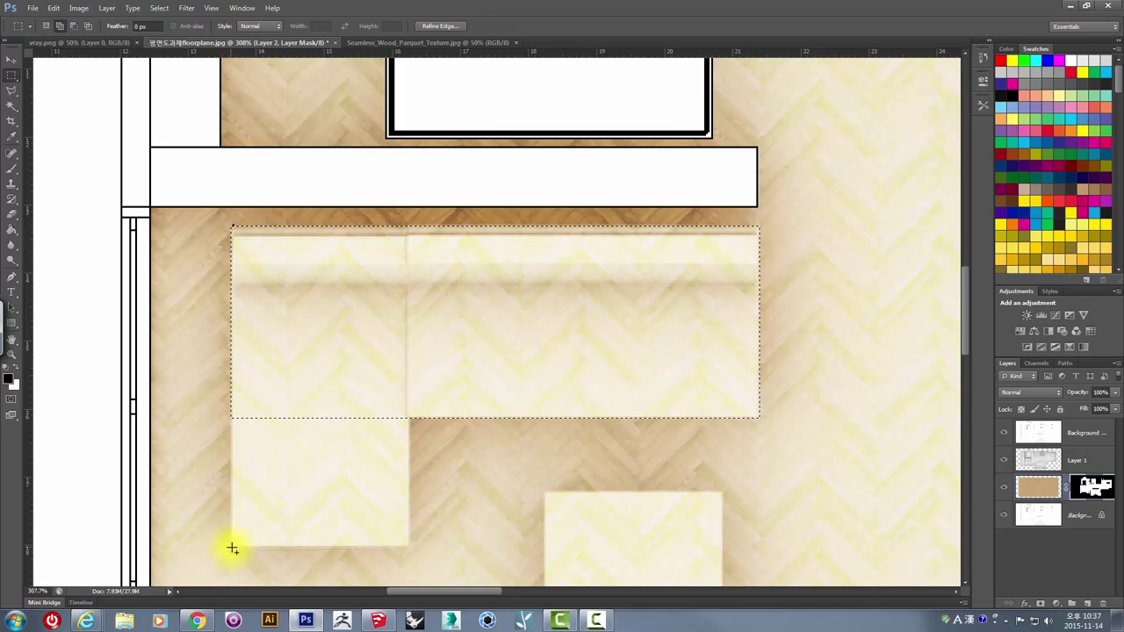
mouse_move(231, 545)
left_mouse_down("shift")
mouse_move(371, 371)
mouse_move(409, 351)
mouse_move(481, 420)
left_mouse_up("shift")
scroll(481, 421, "up", 2, "alt")
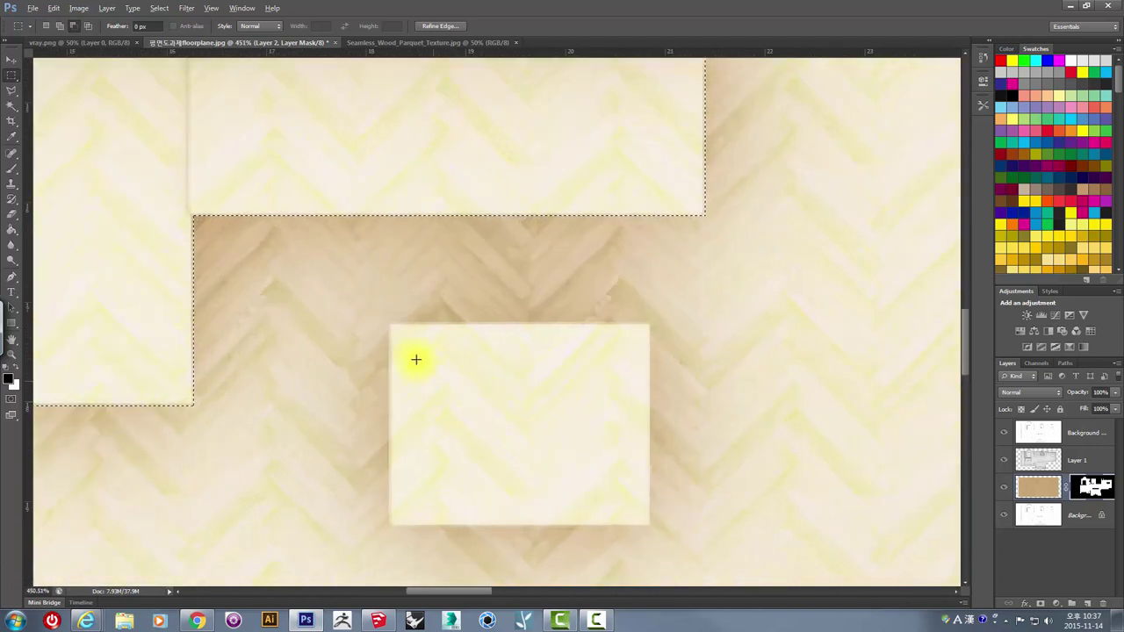
left_click_drag(388, 324, 649, 527)
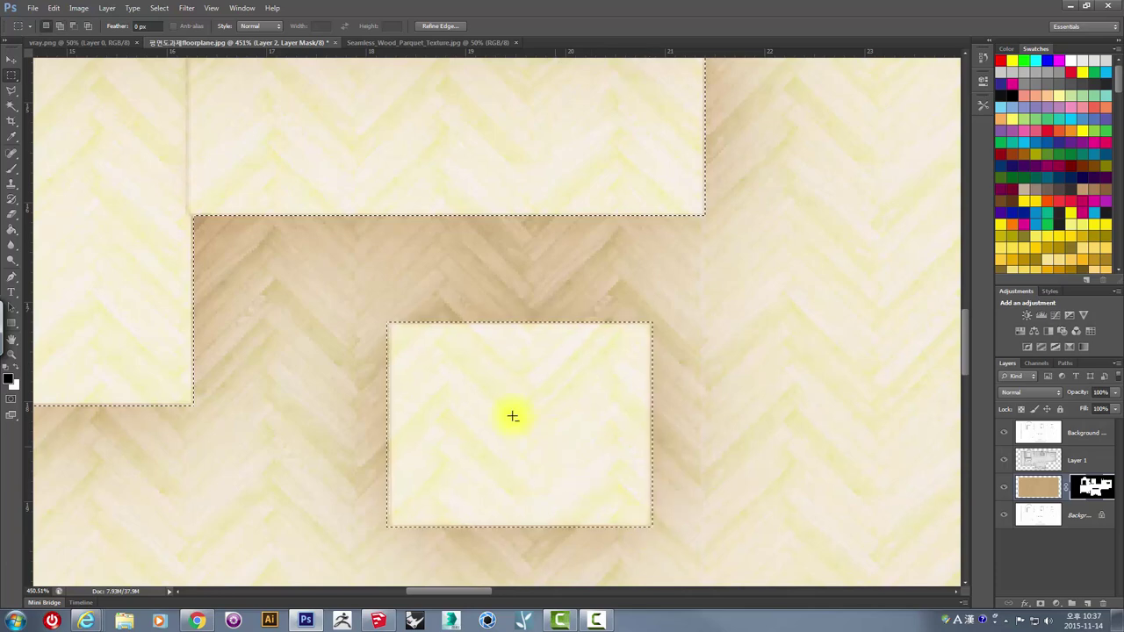
scroll(512, 413, "down", 3, "alt")
scroll(504, 407, "down", 2, "alt")
scroll(469, 381, "down", 2, "alt")
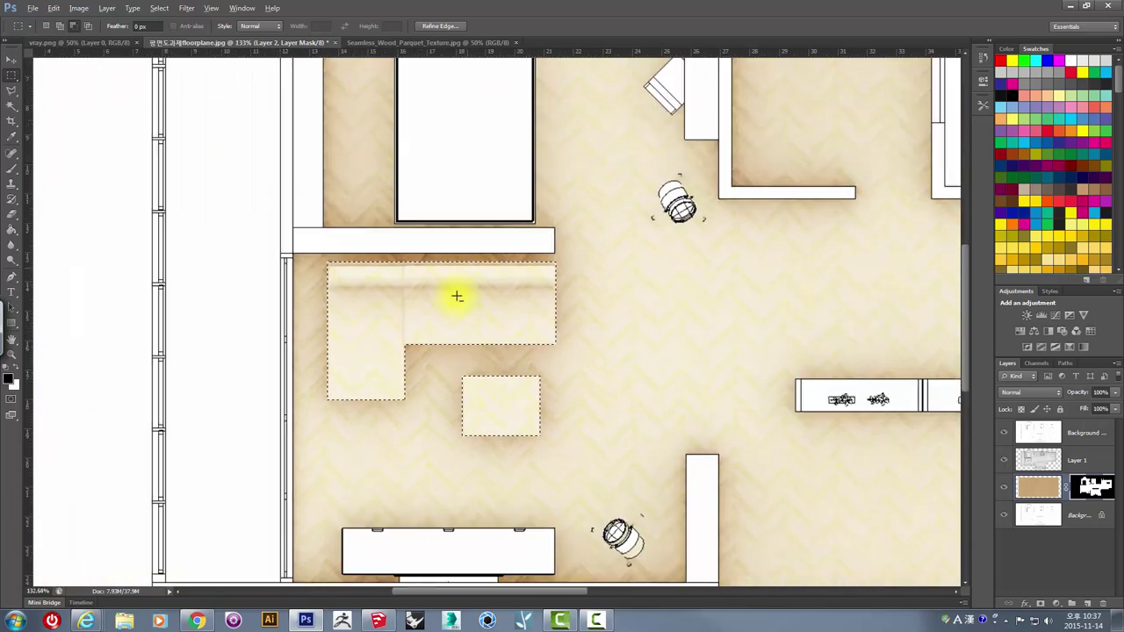
left_click(11, 229)
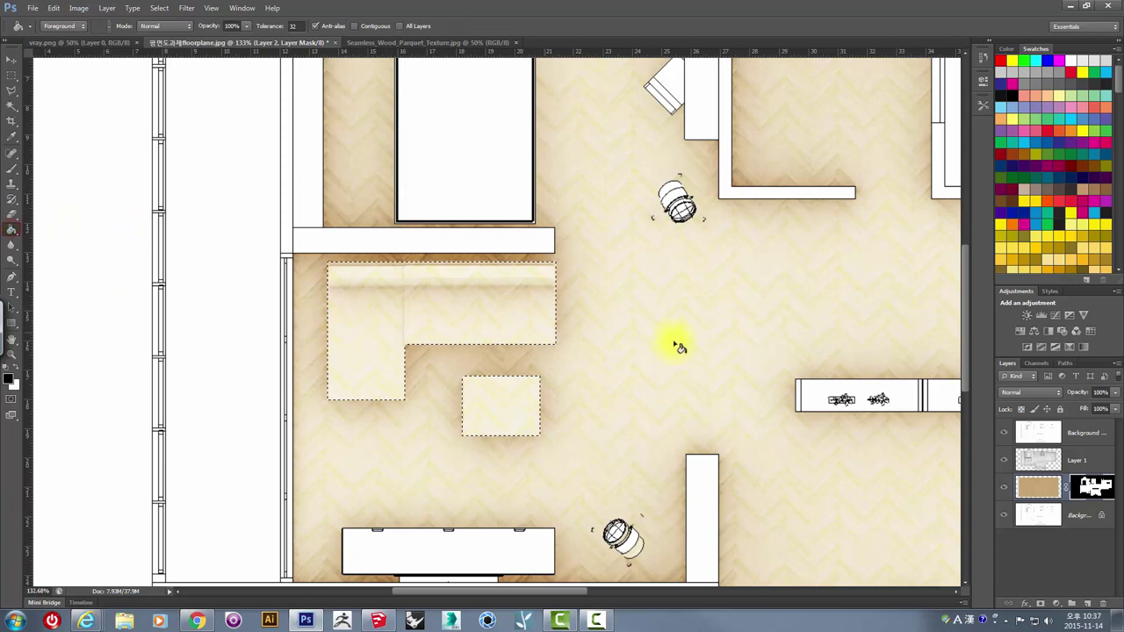
left_click(366, 300)
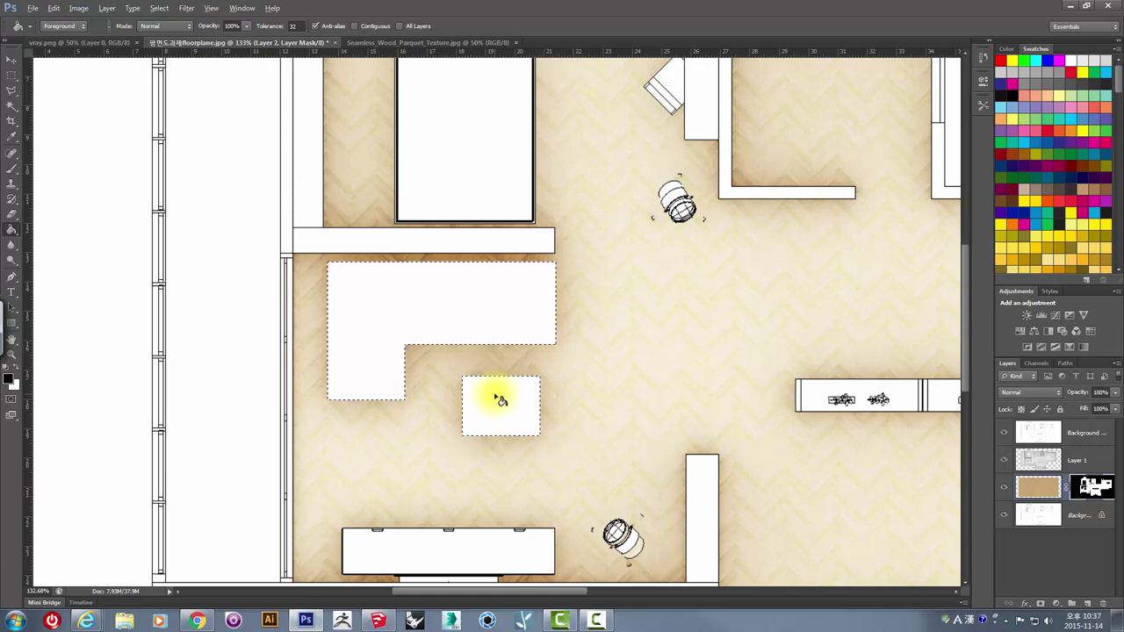
scroll(500, 399, "down", 3, "alt")
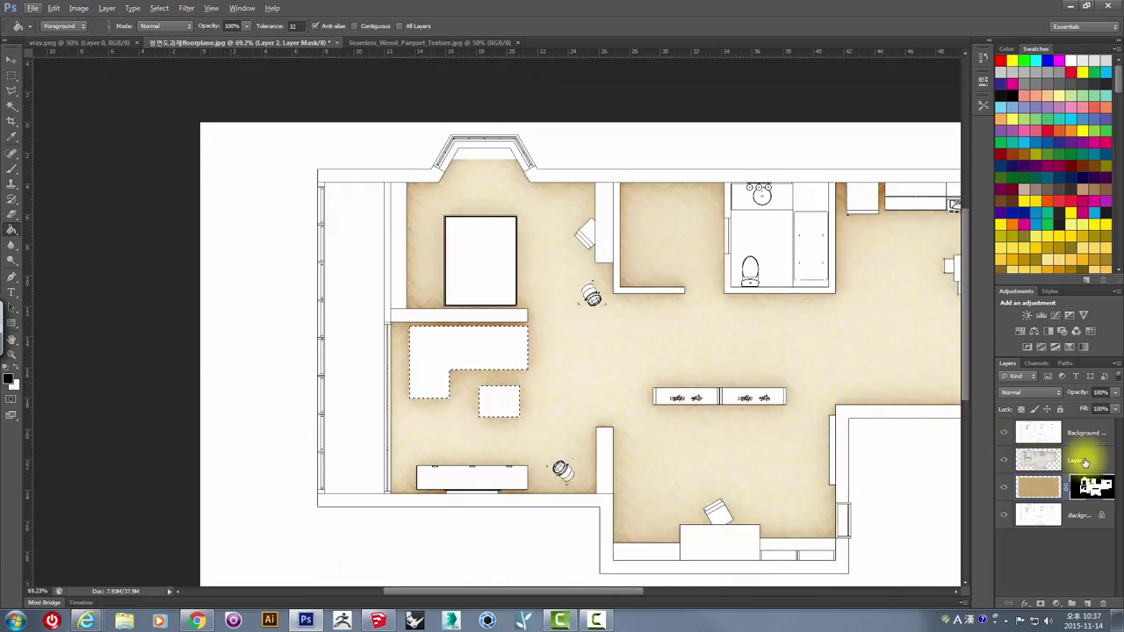
Step: Change Layer 1's blend mode from Overlay to Multiply and drop the counter and table selection
left_click(1085, 463)
left_click(1036, 397)
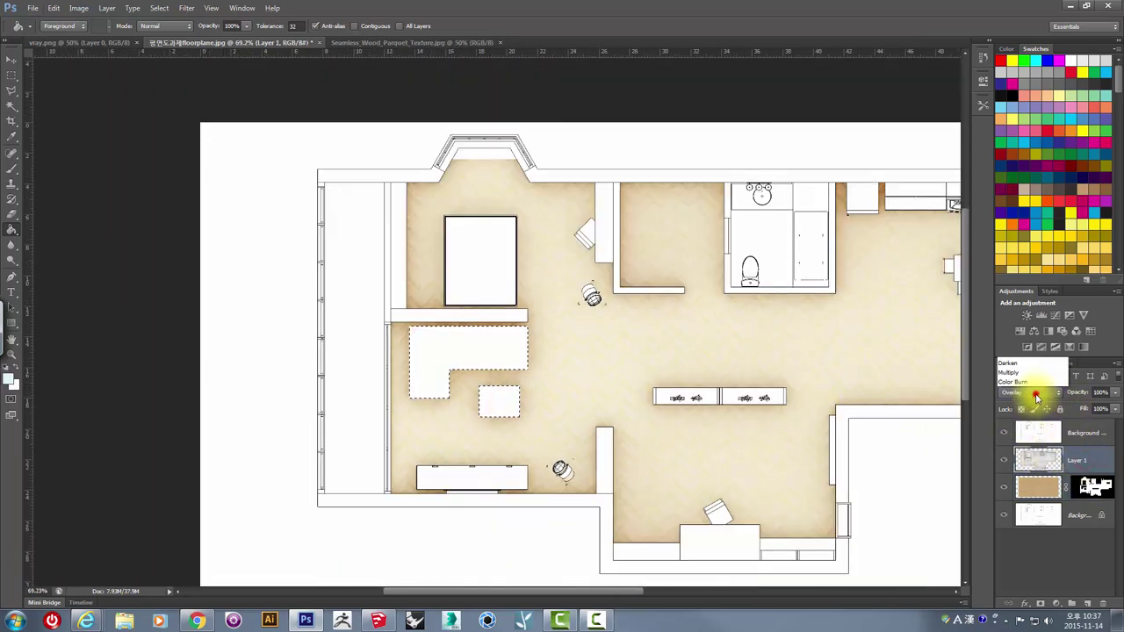
left_click(1018, 132)
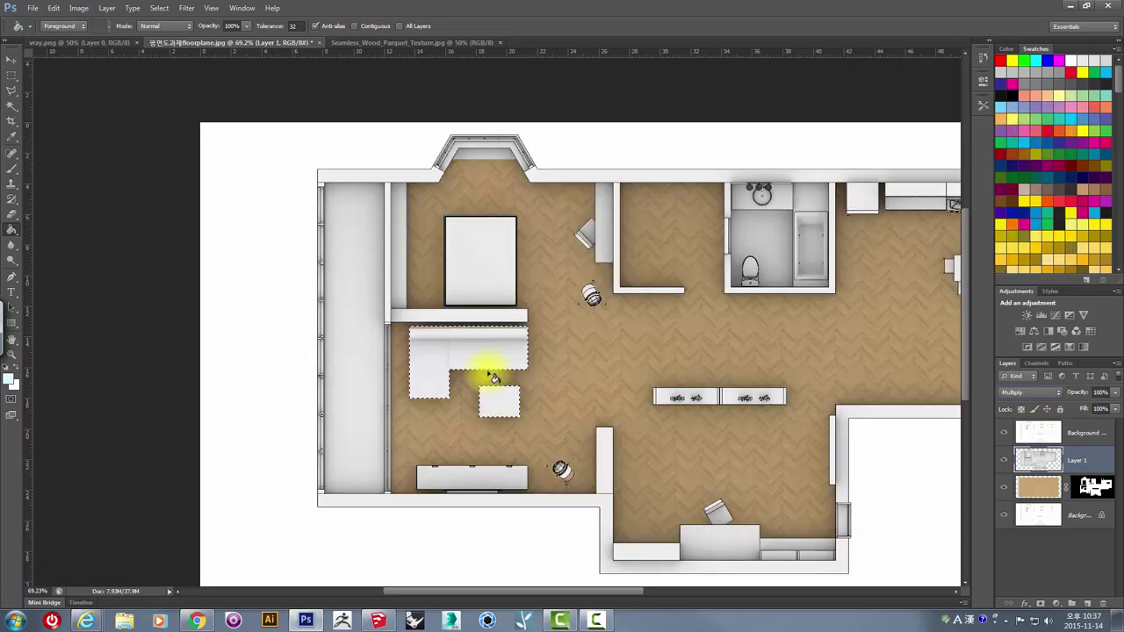
left_click(11, 75)
left_click(408, 347)
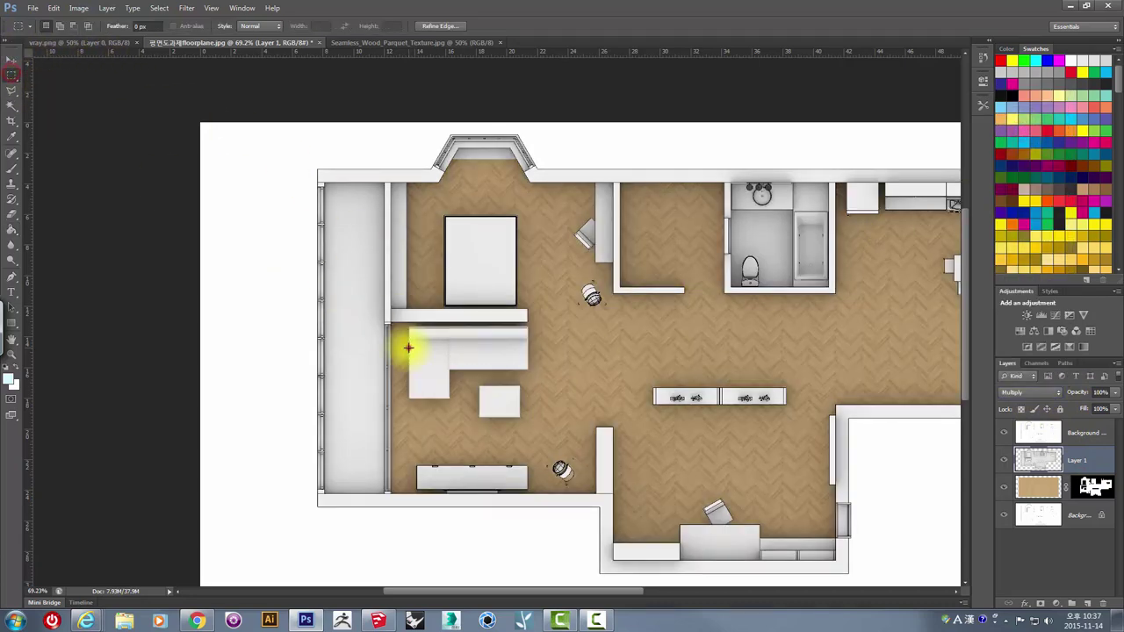
scroll(477, 381, "up", 5, "alt")
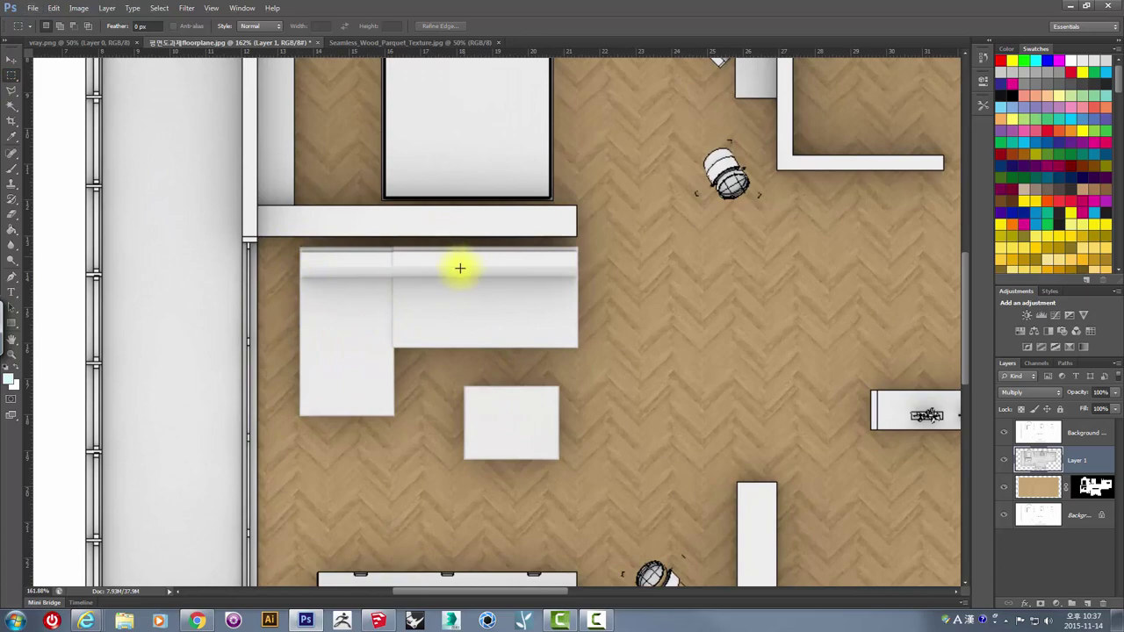
scroll(459, 268, "down", 5, "alt")
scroll(552, 453, "up", 5, "alt")
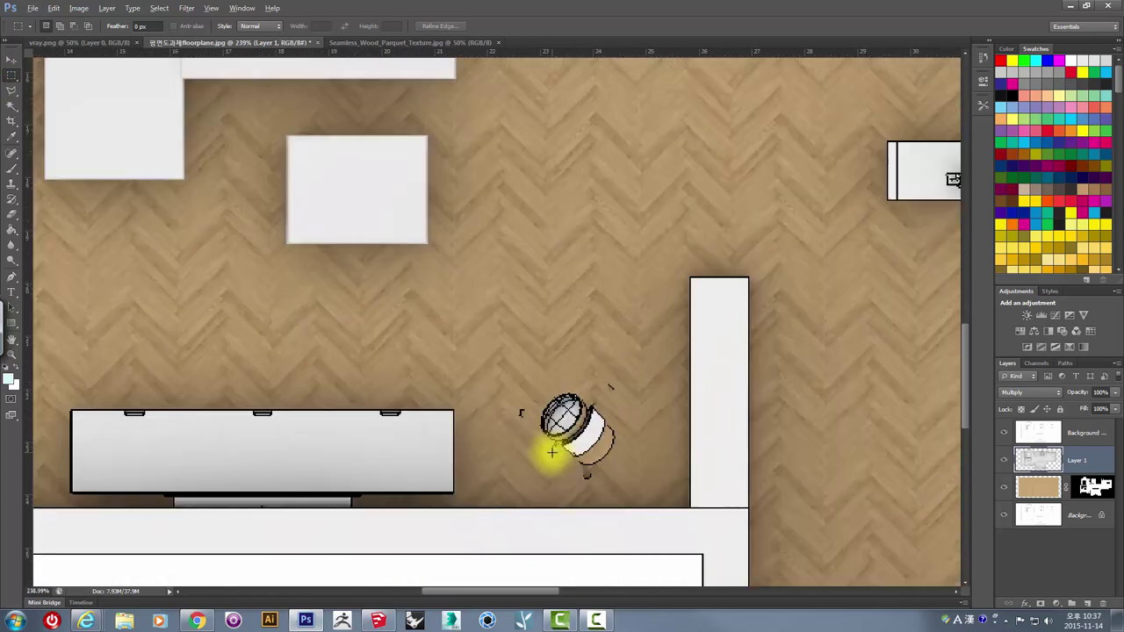
scroll(562, 448, "up", 3, "alt")
scroll(562, 447, "up", 2, "alt")
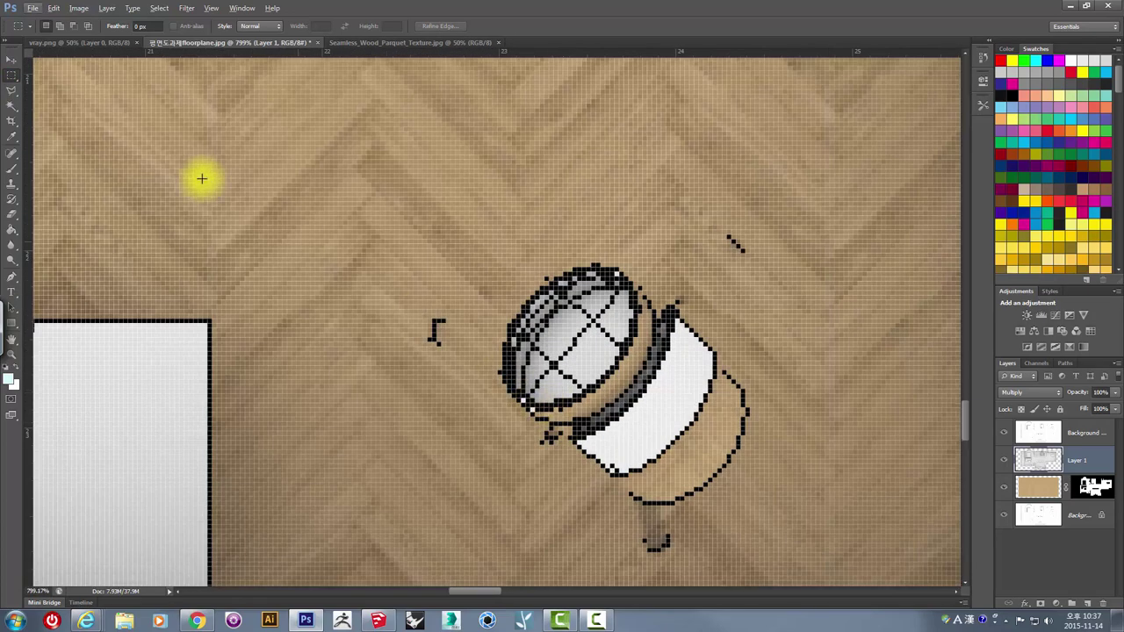
Step: On Layer 2's mask, trace the round chair near the desk, including its legs, with the Polygonal Lasso
left_click(13, 95)
left_click(1091, 485)
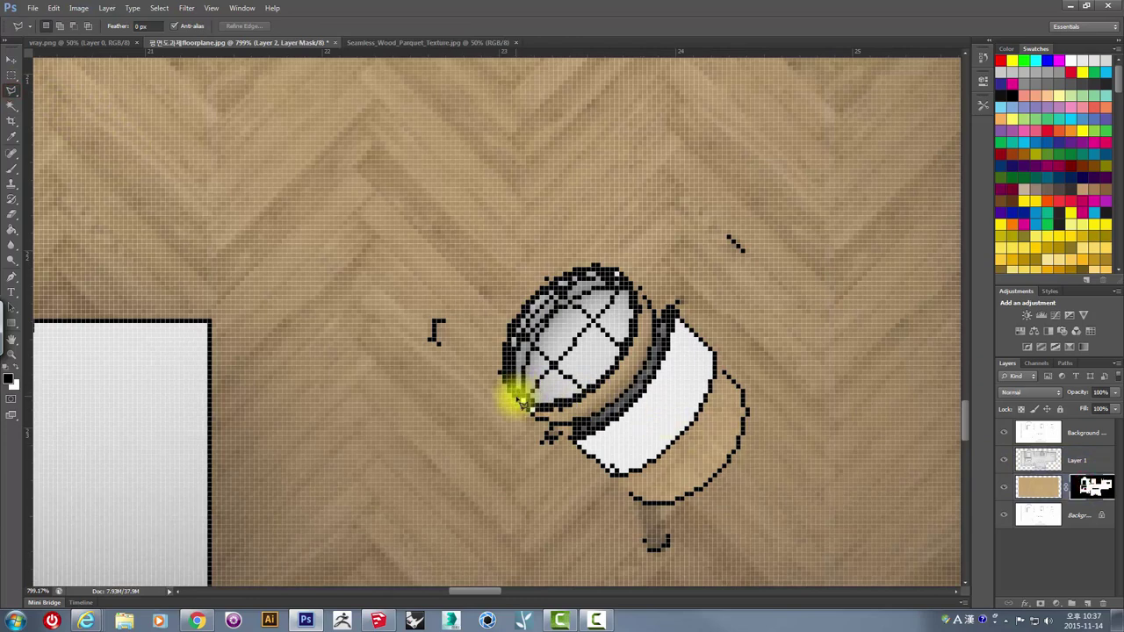
left_click(498, 367)
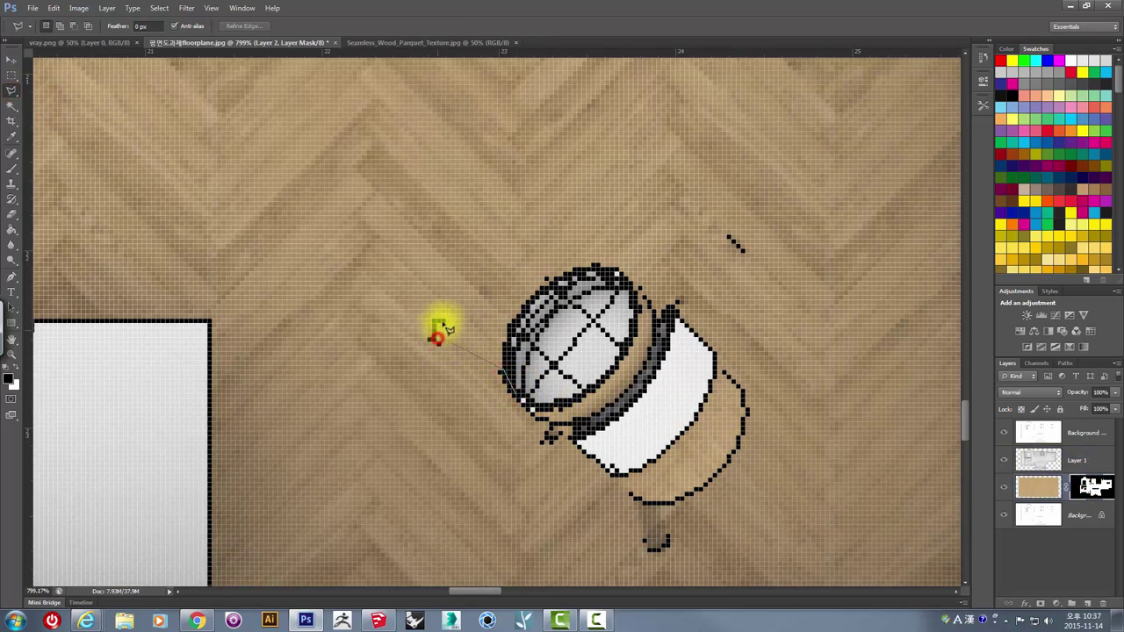
left_click(437, 339)
left_click(439, 322)
left_click(507, 353)
left_click(604, 383)
left_click(648, 360)
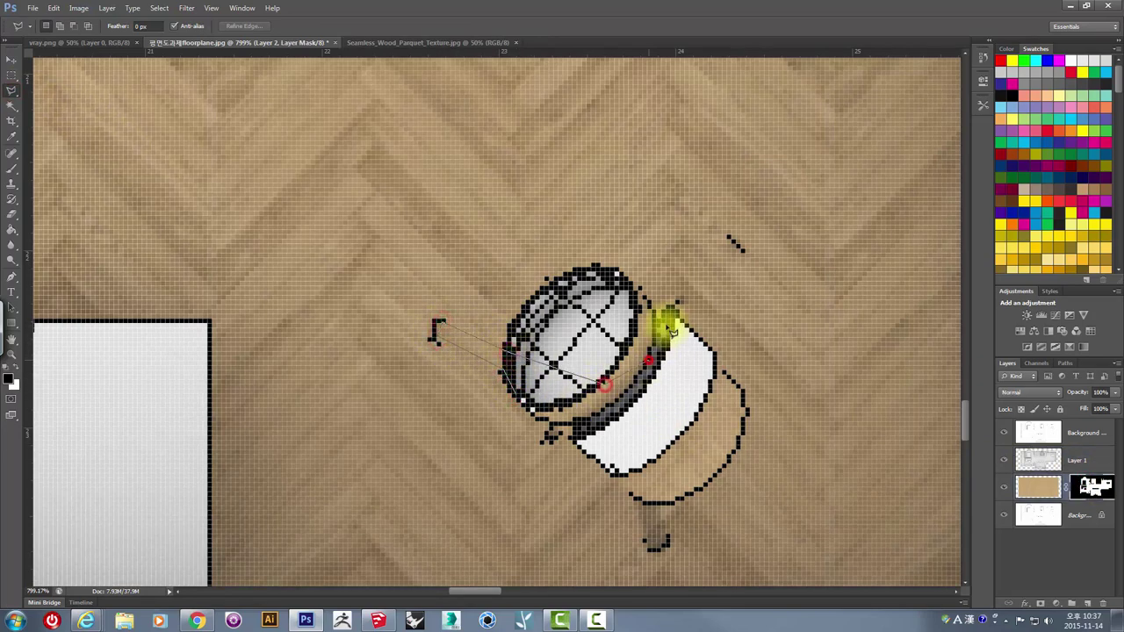
left_click(676, 303)
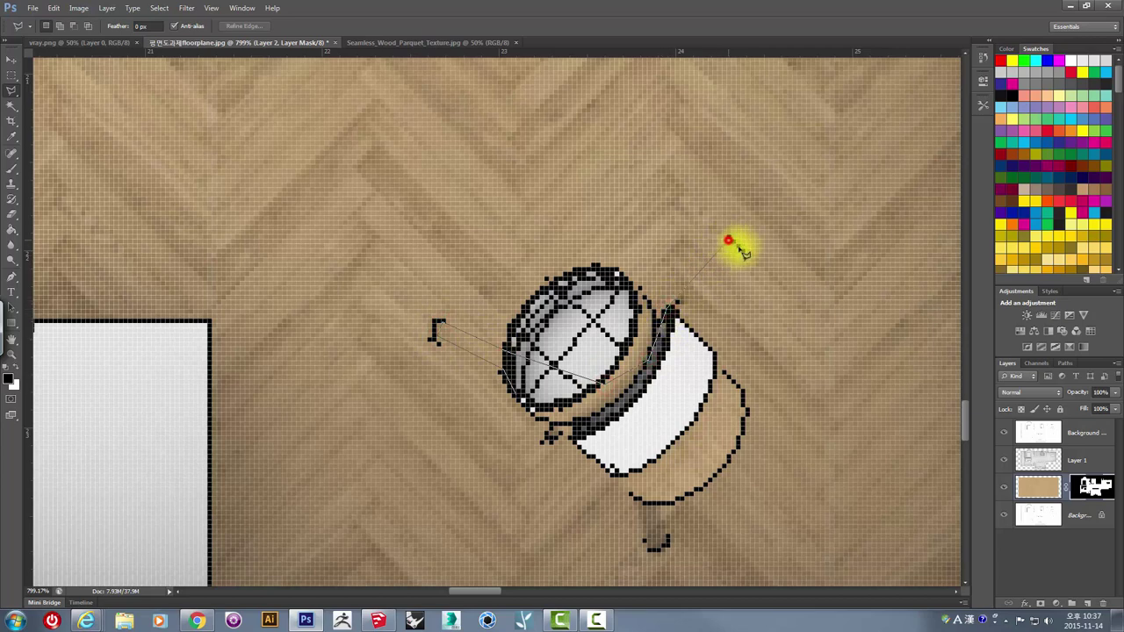
left_click(744, 250)
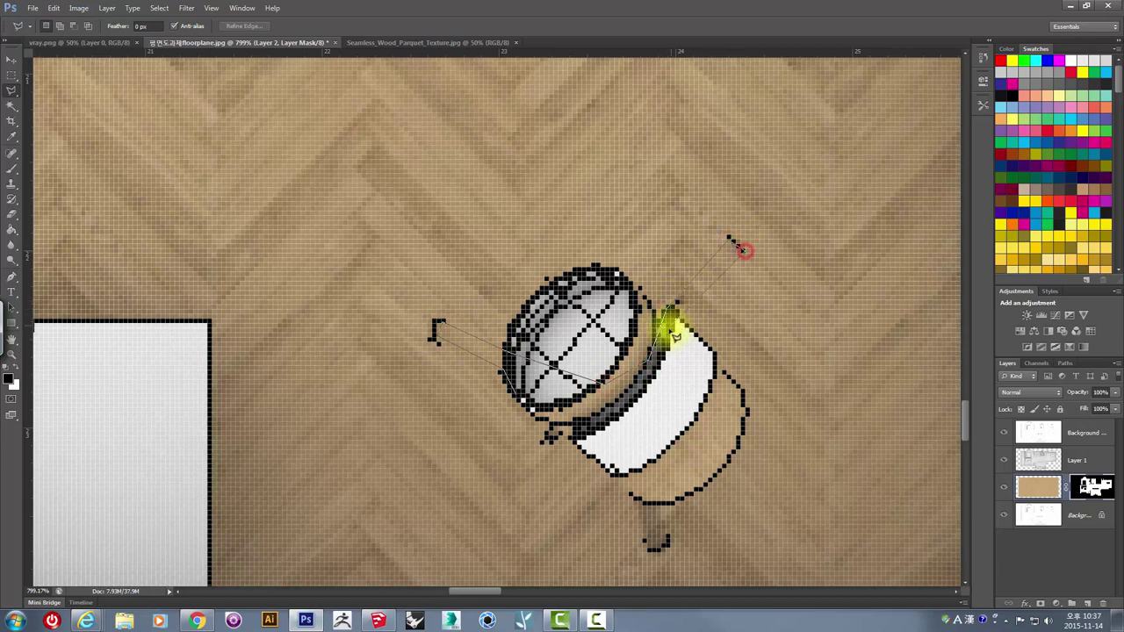
left_click(716, 369)
left_click(742, 412)
left_click(733, 446)
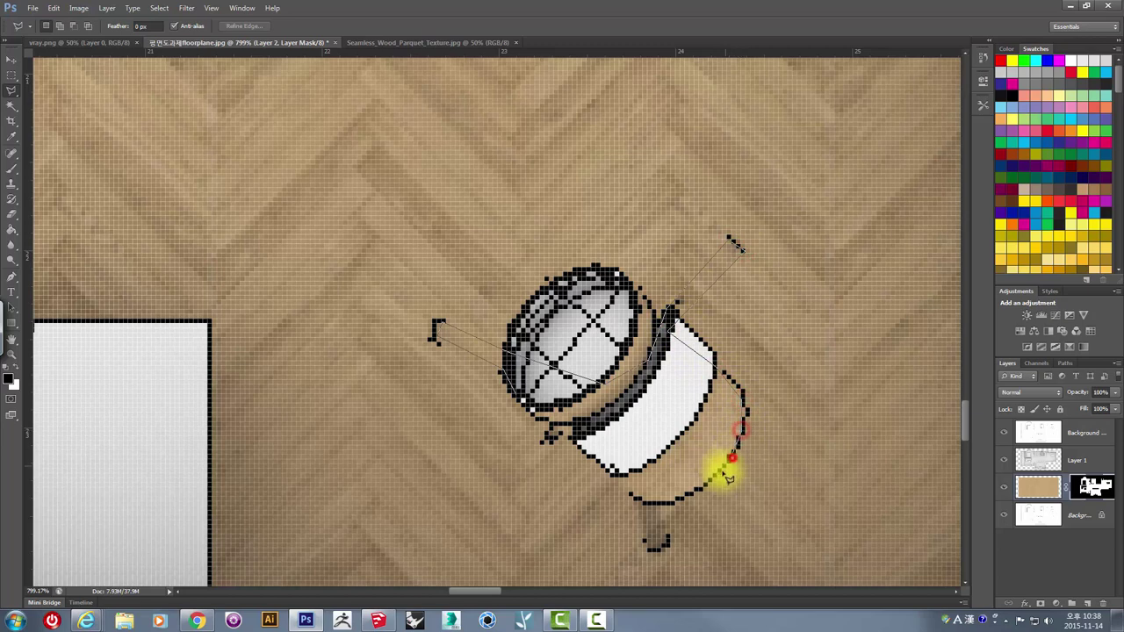
left_click(711, 474)
left_click(699, 488)
left_click(687, 497)
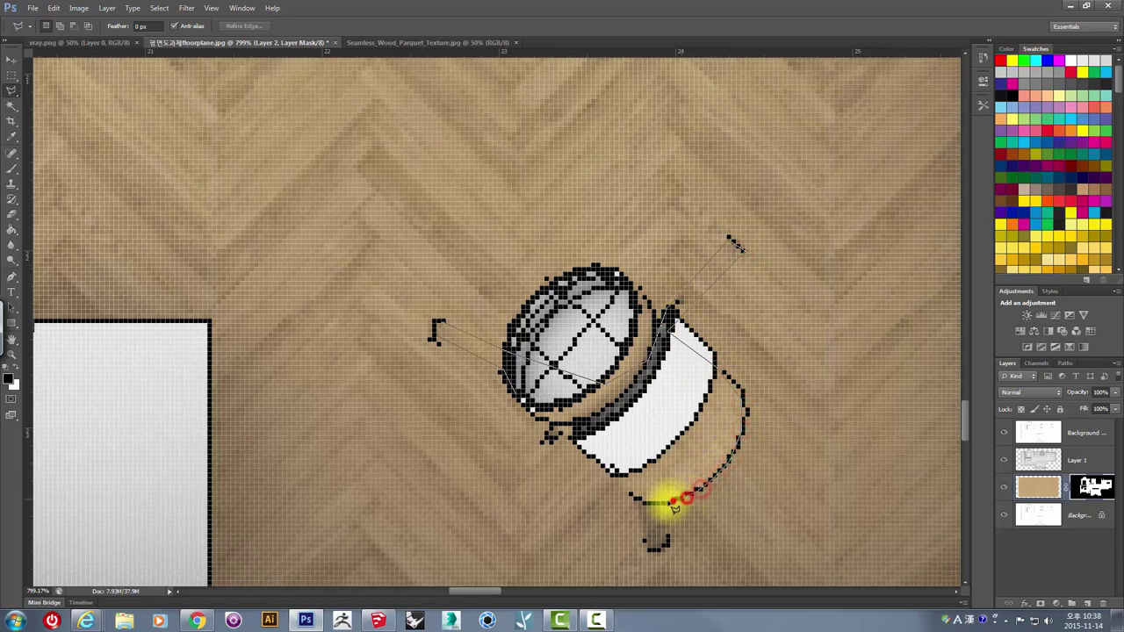
left_click(645, 542)
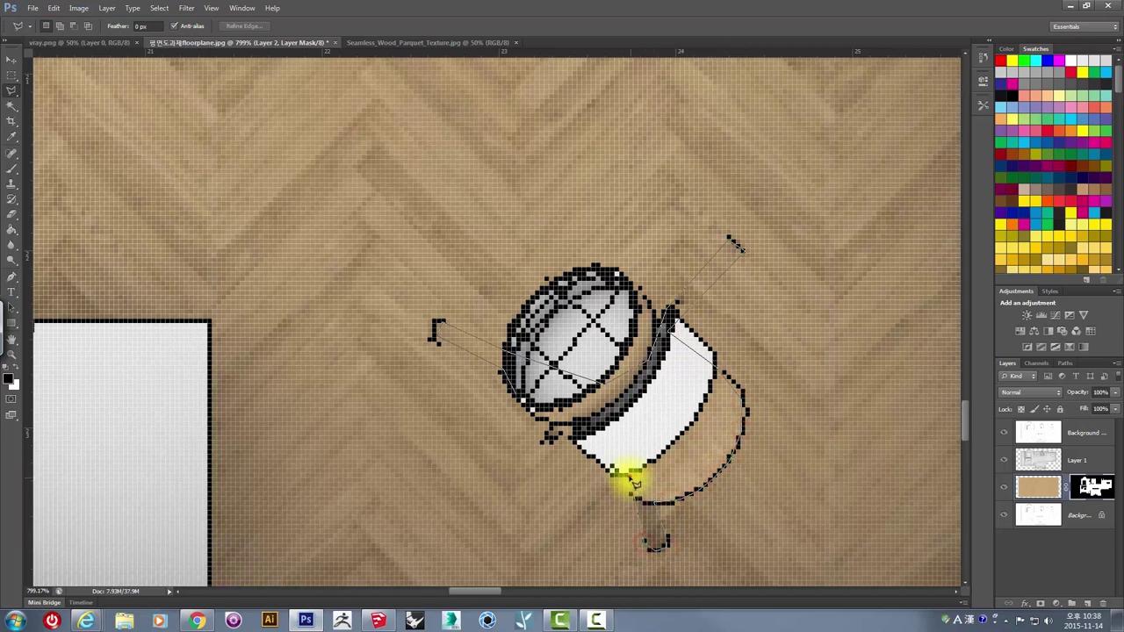
left_click(630, 475)
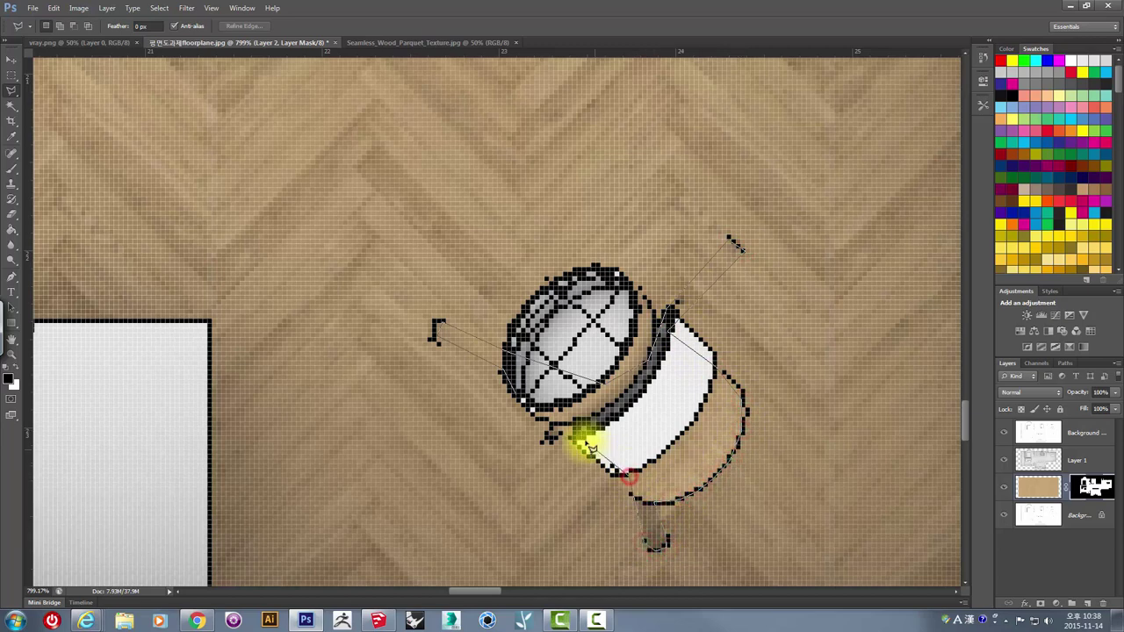
left_click(532, 409)
Step: Add the inner seat area to the selection and fill the chair white
left_click(600, 347)
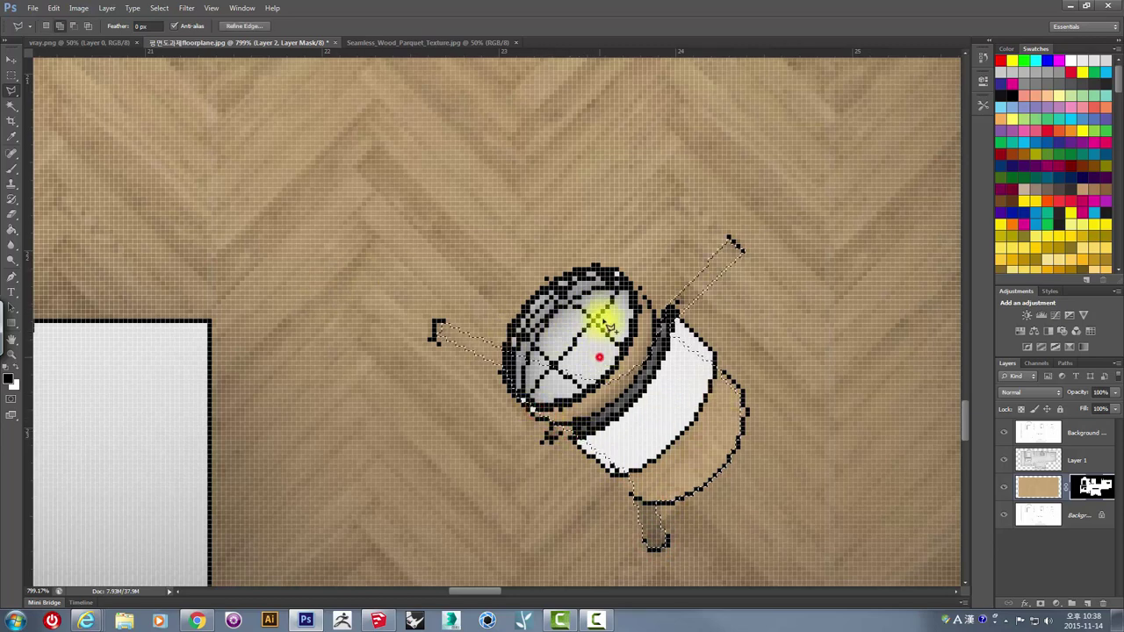
left_click(628, 279)
left_click(665, 371)
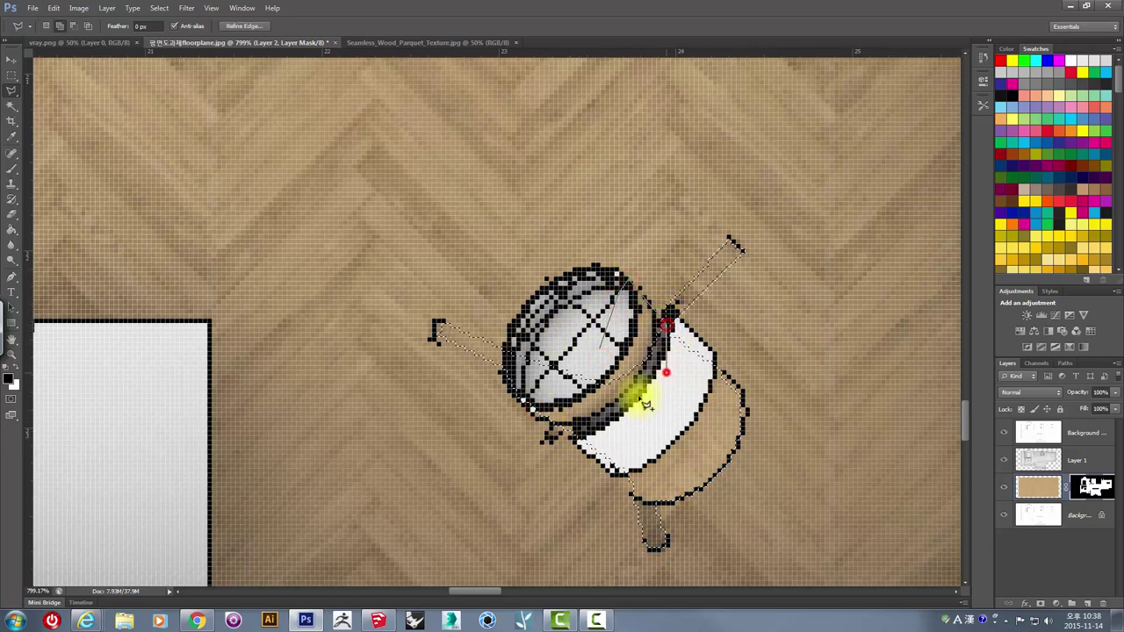
double_click(582, 377)
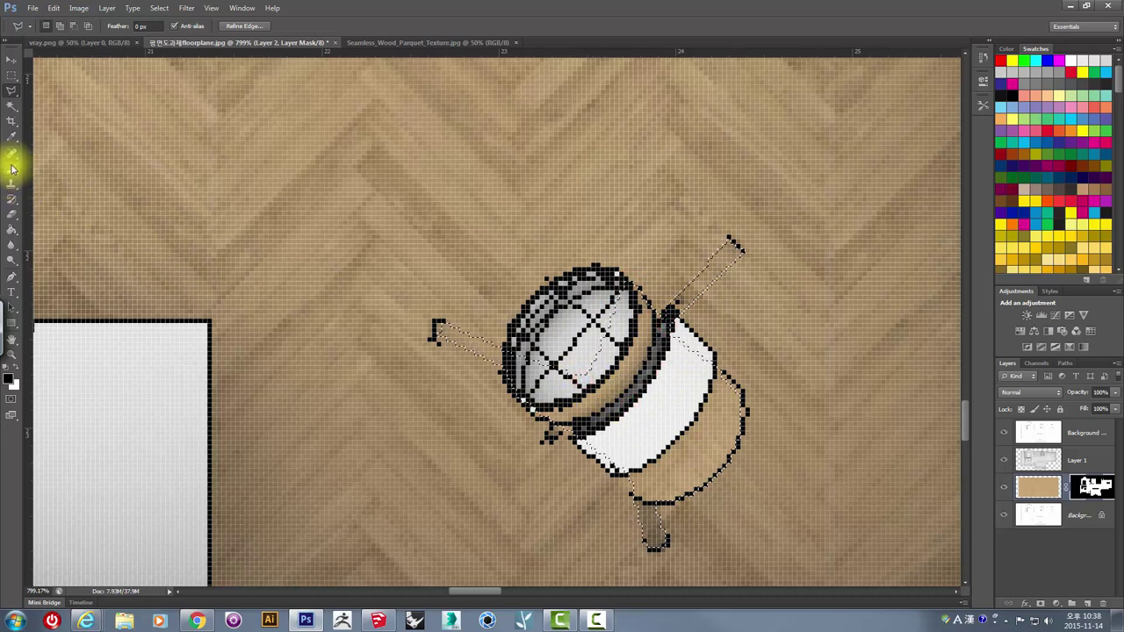
left_click(12, 229)
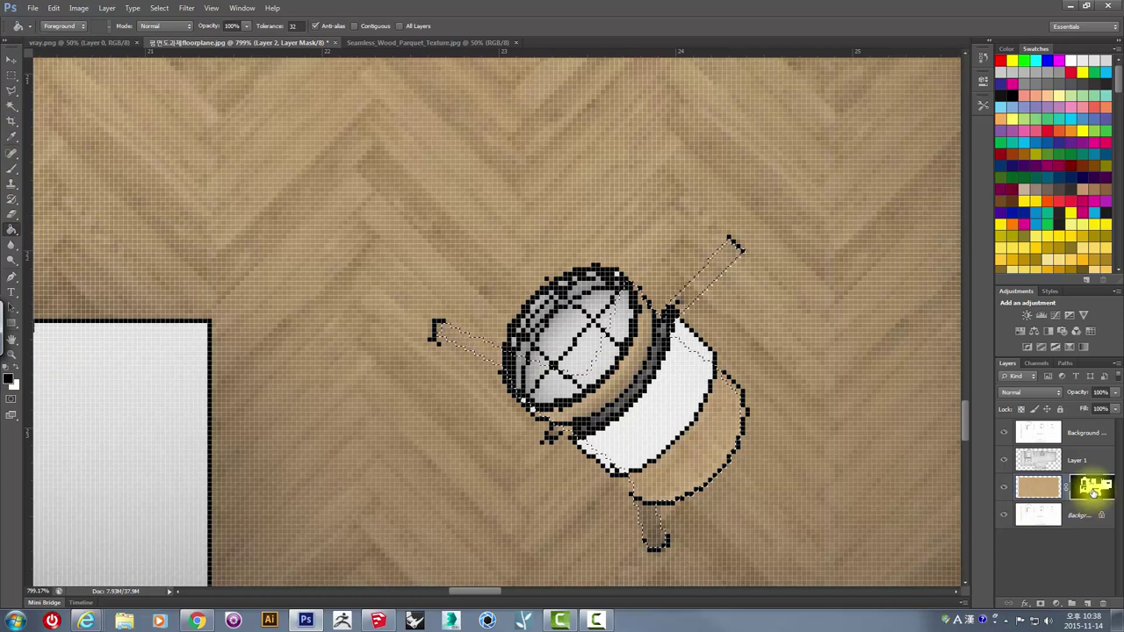
left_click(608, 390)
left_click(655, 421)
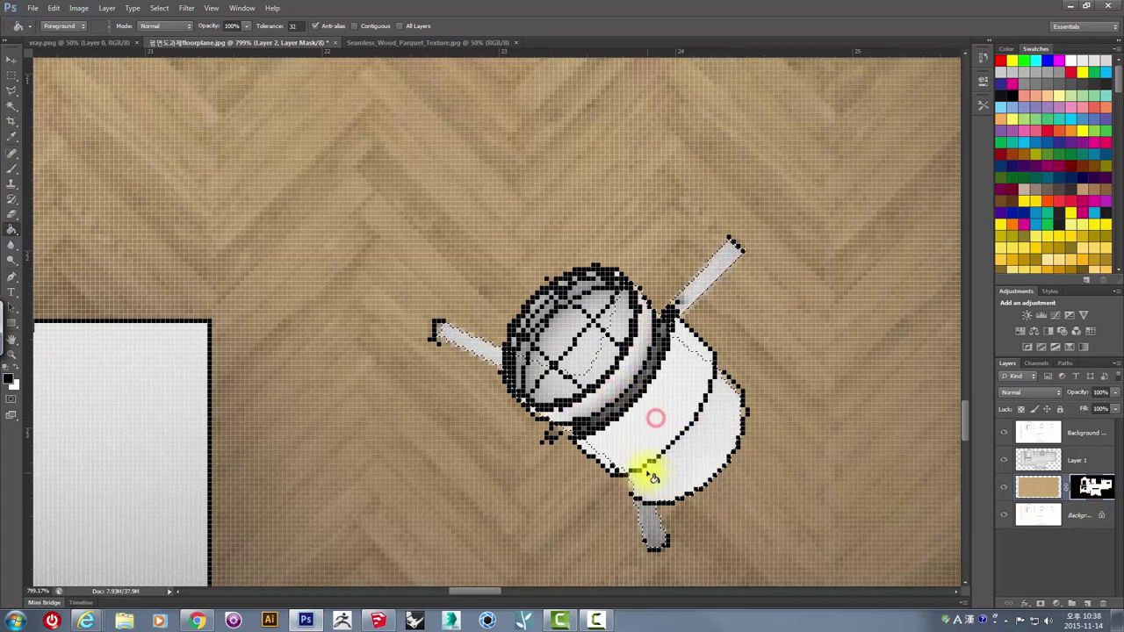
scroll(662, 436, "down", 4, "alt")
Step: Zoom out to the whole plan and Magic Wand-select the white margin around it
scroll(640, 426, "down", 2, "alt")
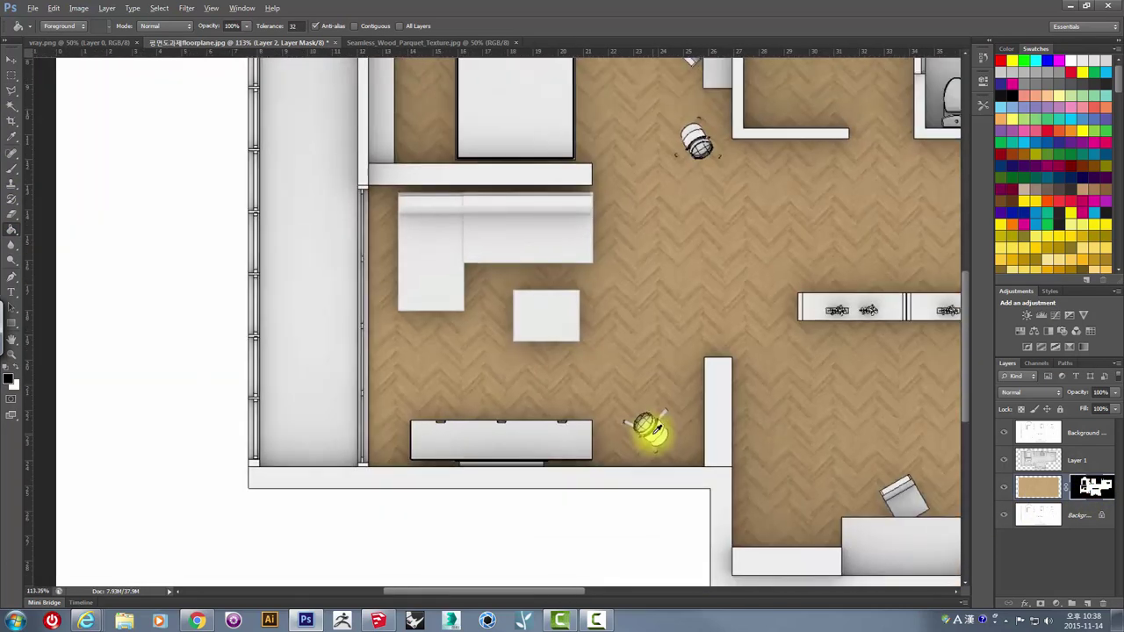
scroll(652, 431, "down", 1, "alt")
scroll(664, 427, "down", 1, "alt")
scroll(500, 309, "up", 1, "alt")
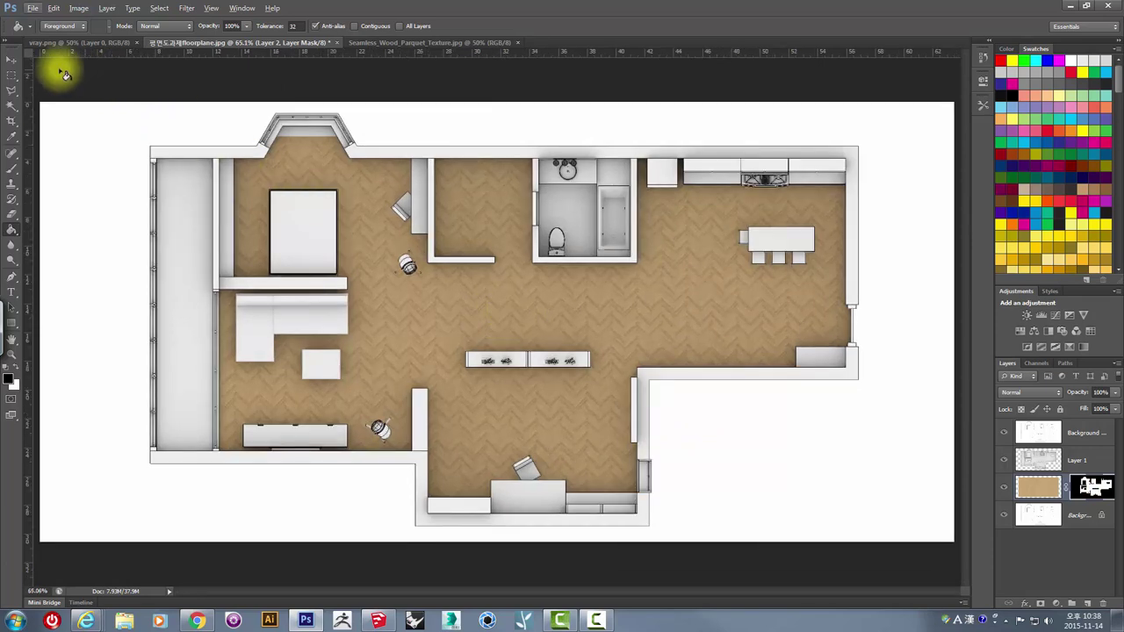
left_click(12, 60)
left_click(639, 312)
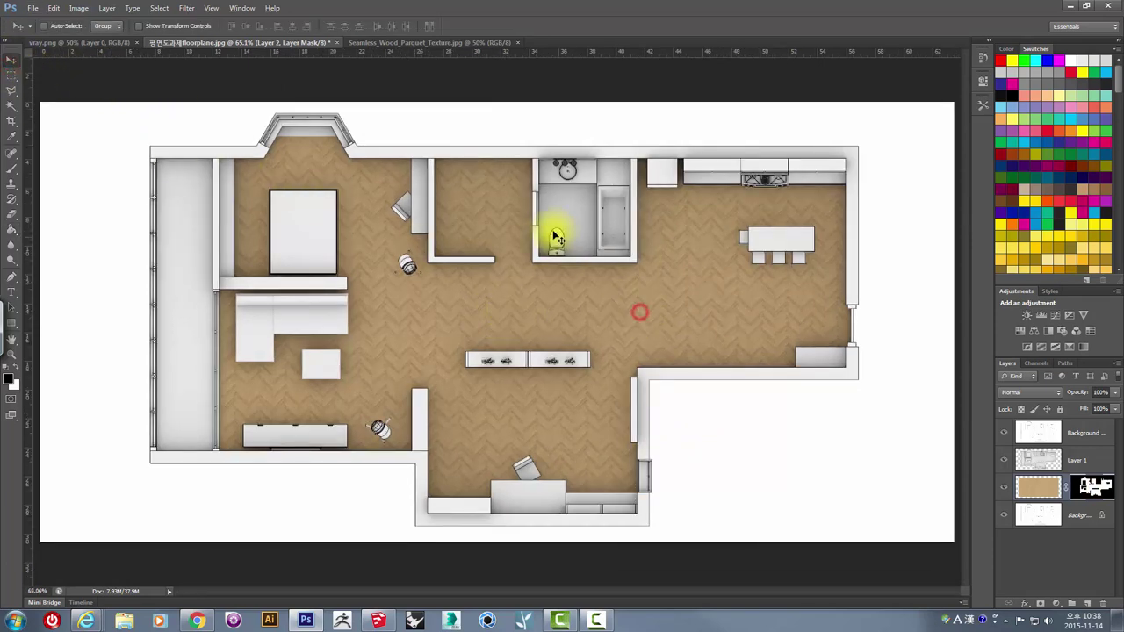
scroll(557, 238, "up", 1, "alt")
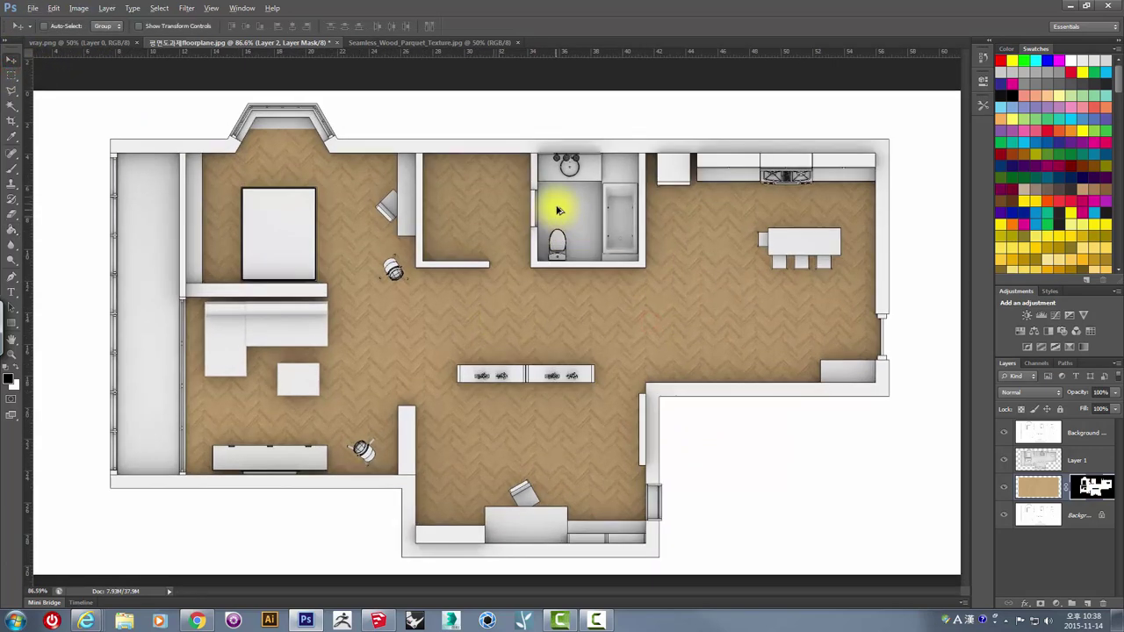
scroll(562, 200, "up", 2, "alt")
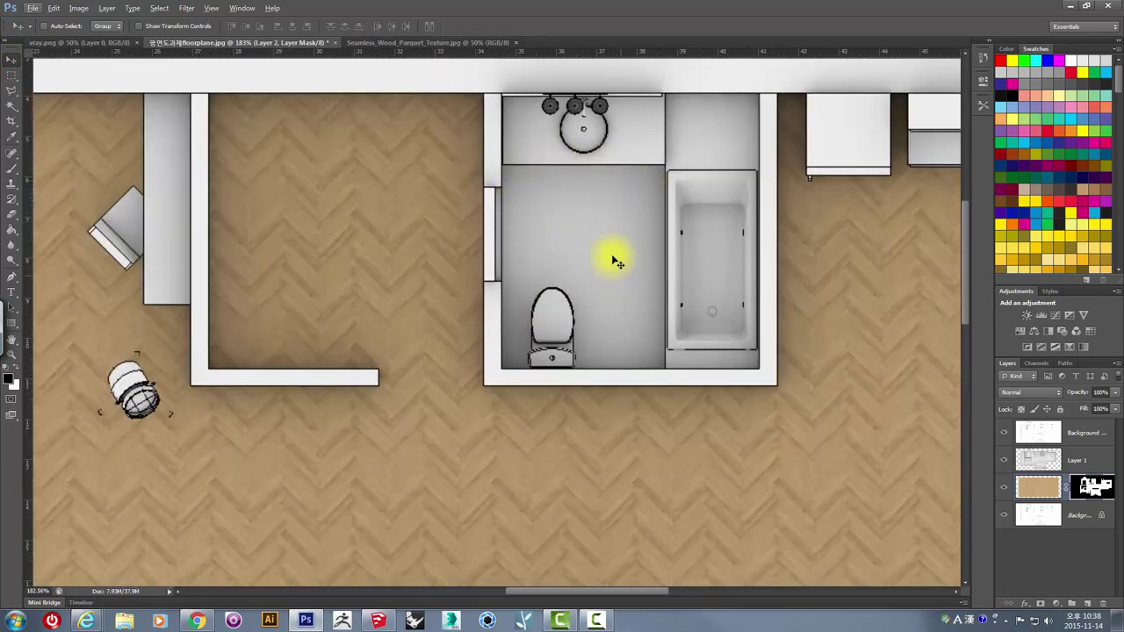
scroll(575, 191, "down", 2, "alt")
scroll(334, 140, "down", 1, "alt")
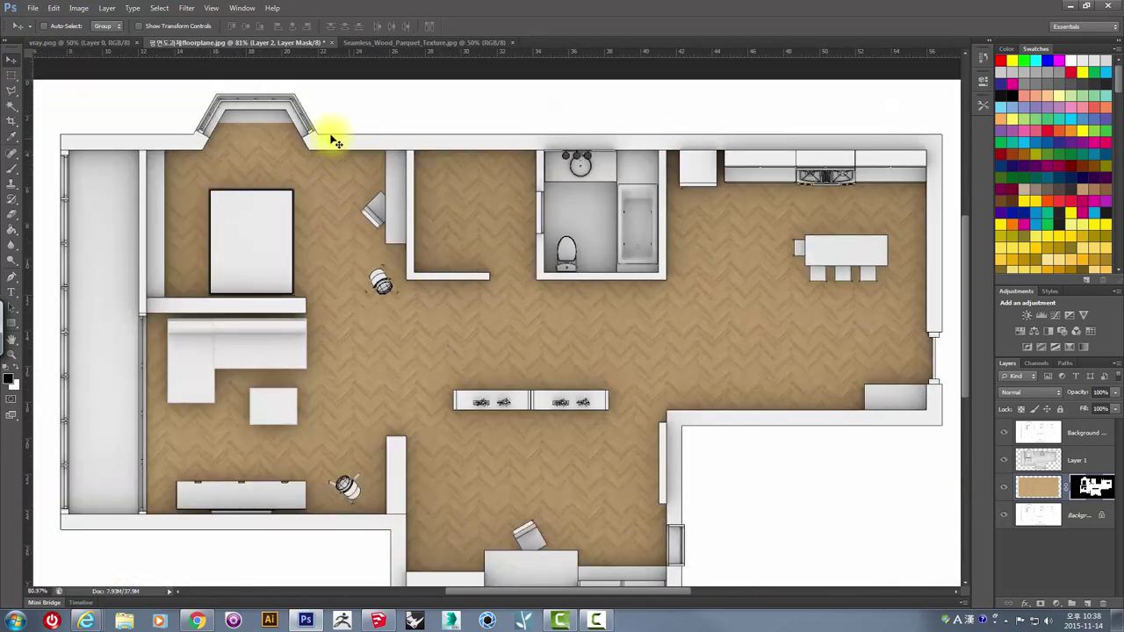
scroll(606, 286, "down", 1, "alt")
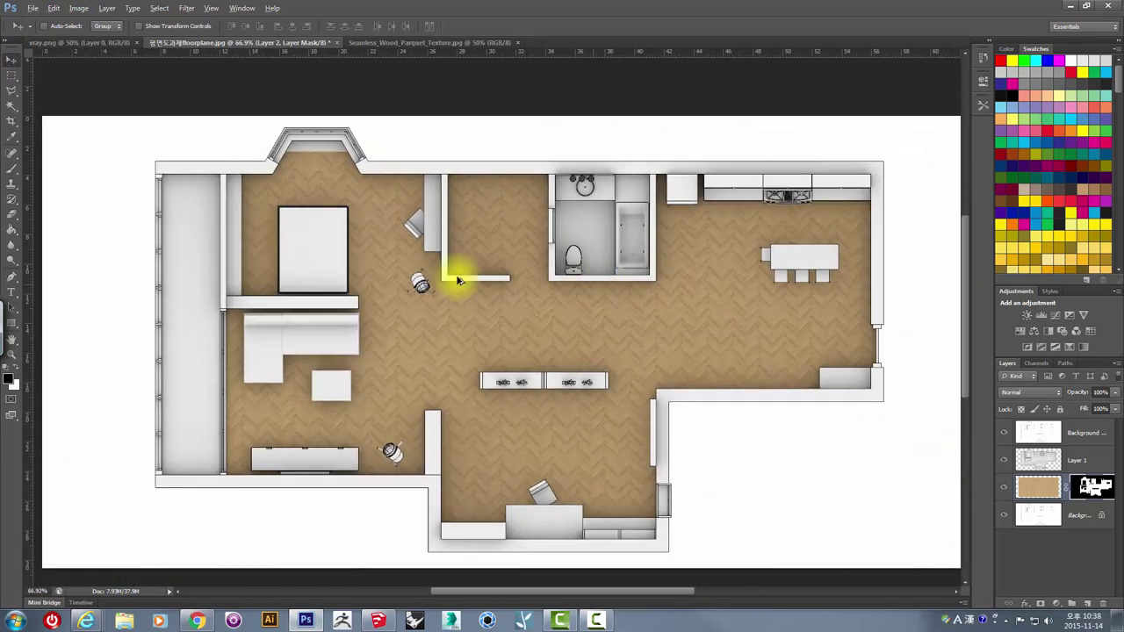
left_click(11, 104)
left_click(201, 169)
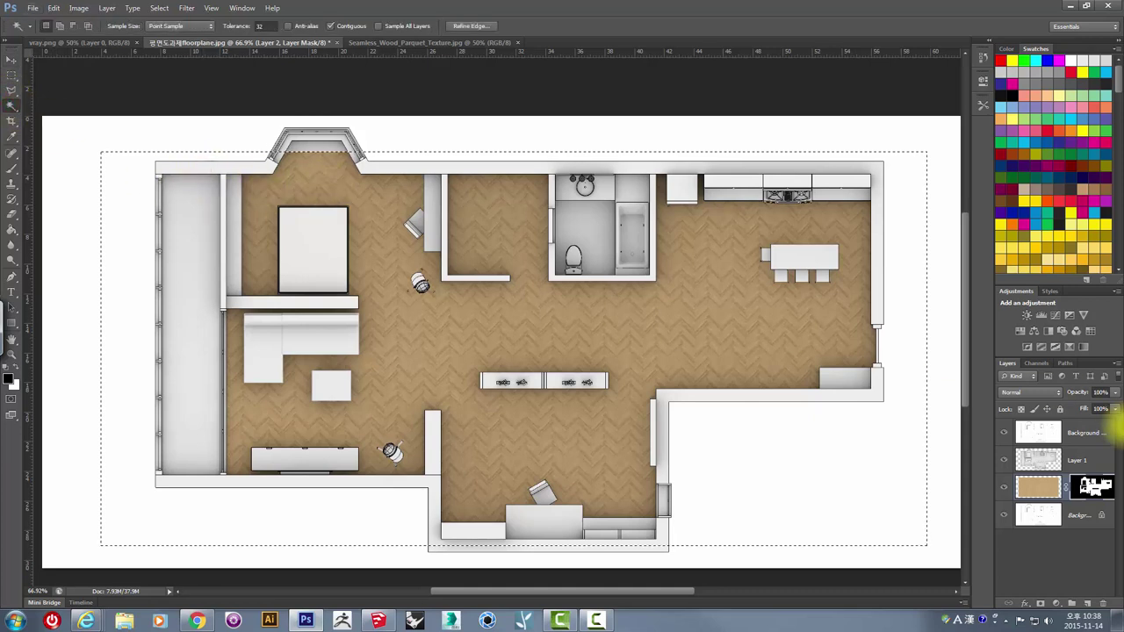
Step: Magic Wand-select the outer and inner walls on the Background copy layer
left_click(1076, 432)
left_click(381, 168)
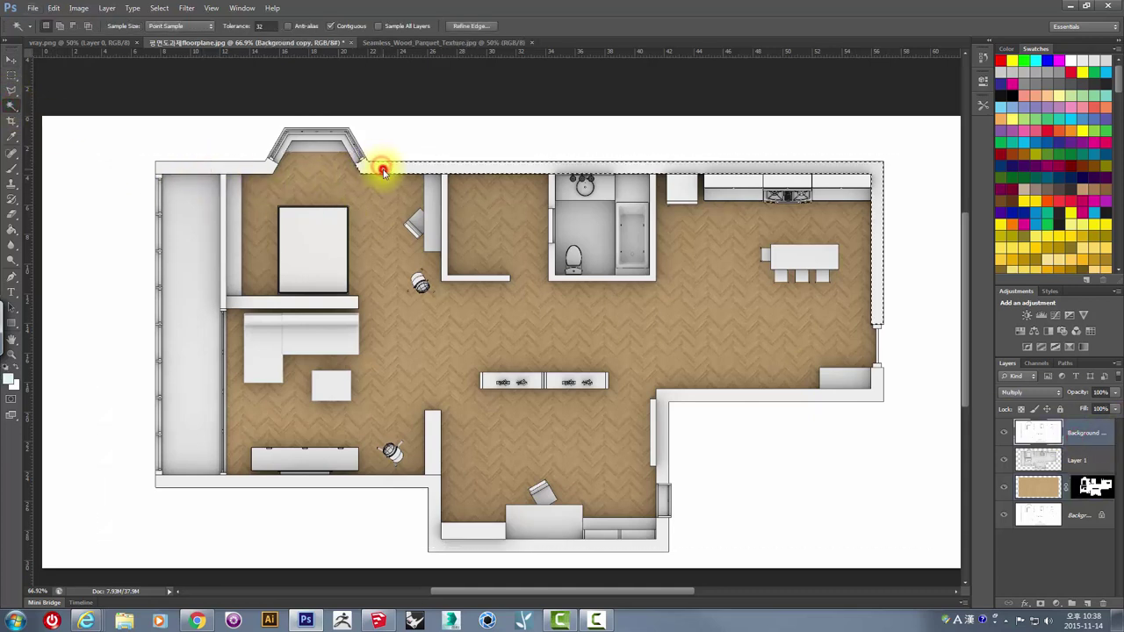
left_click(243, 481, "shift")
left_click(436, 509, "shift")
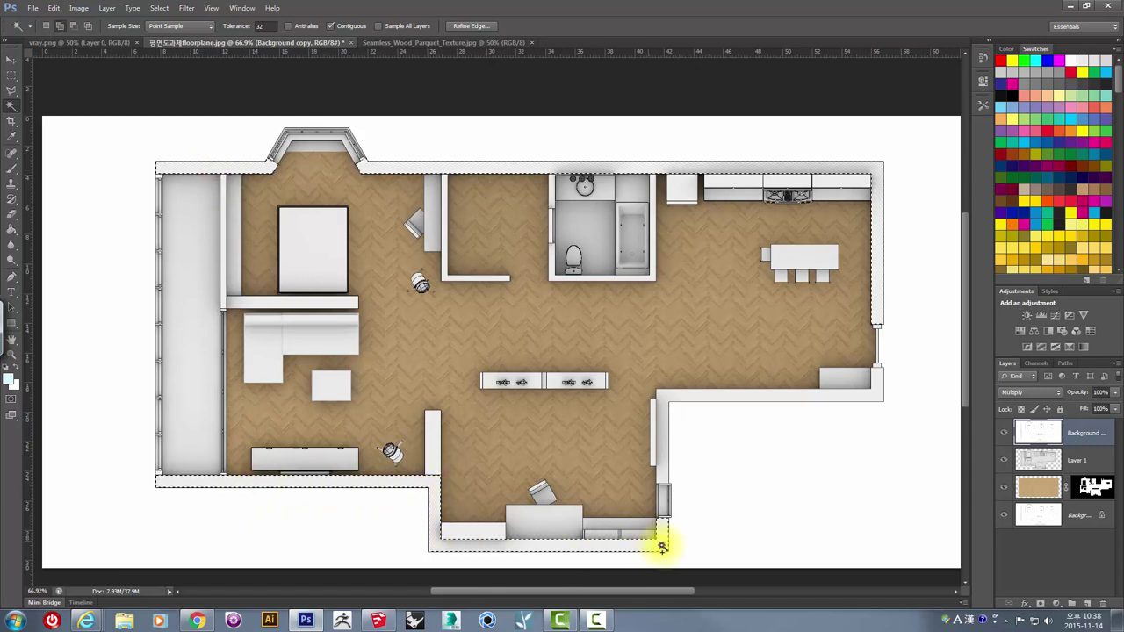
left_click(662, 431, "shift")
left_click(878, 381, "shift")
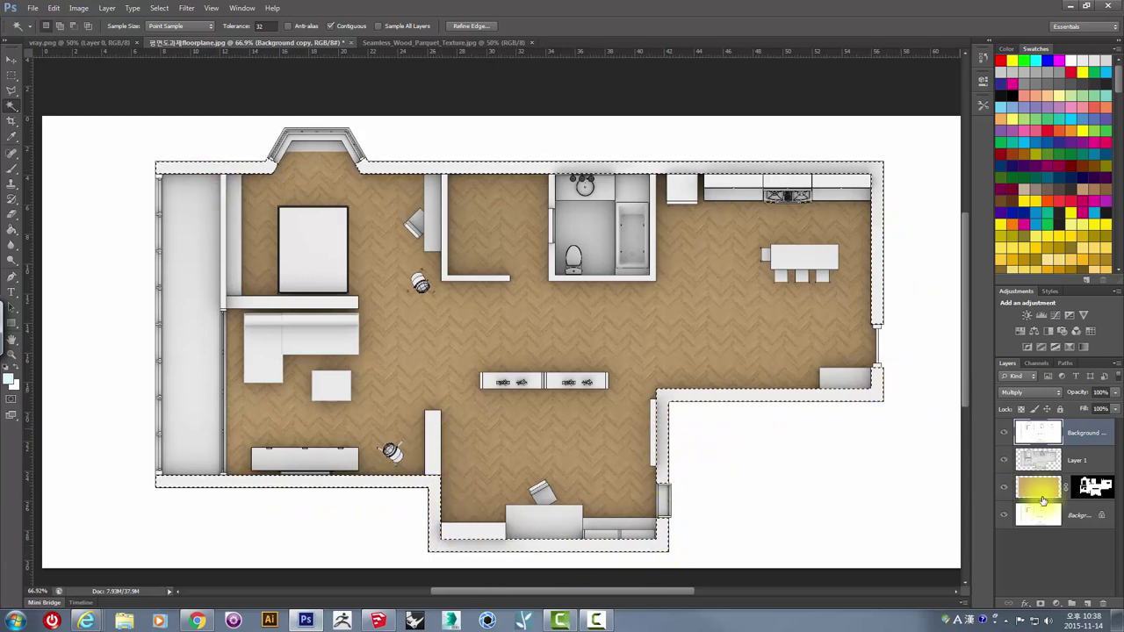
Step: Add Layer 3 beneath Background copy and fill the wall selection with #bababa grey
left_click(1087, 603)
left_click_drag(1075, 456, 1074, 466)
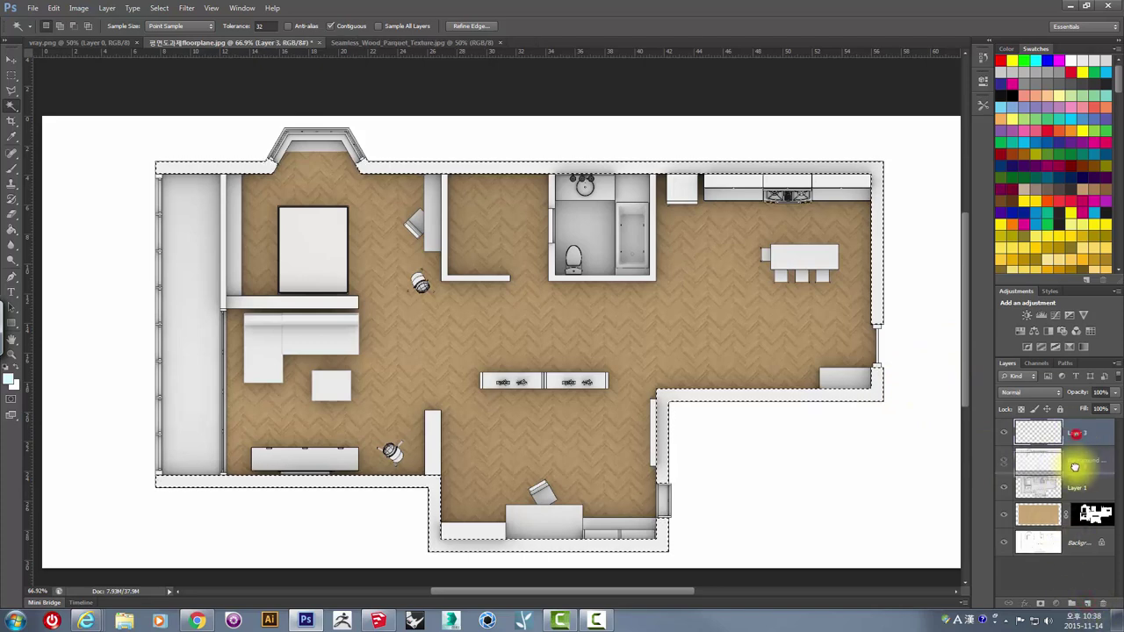
left_click(11, 382)
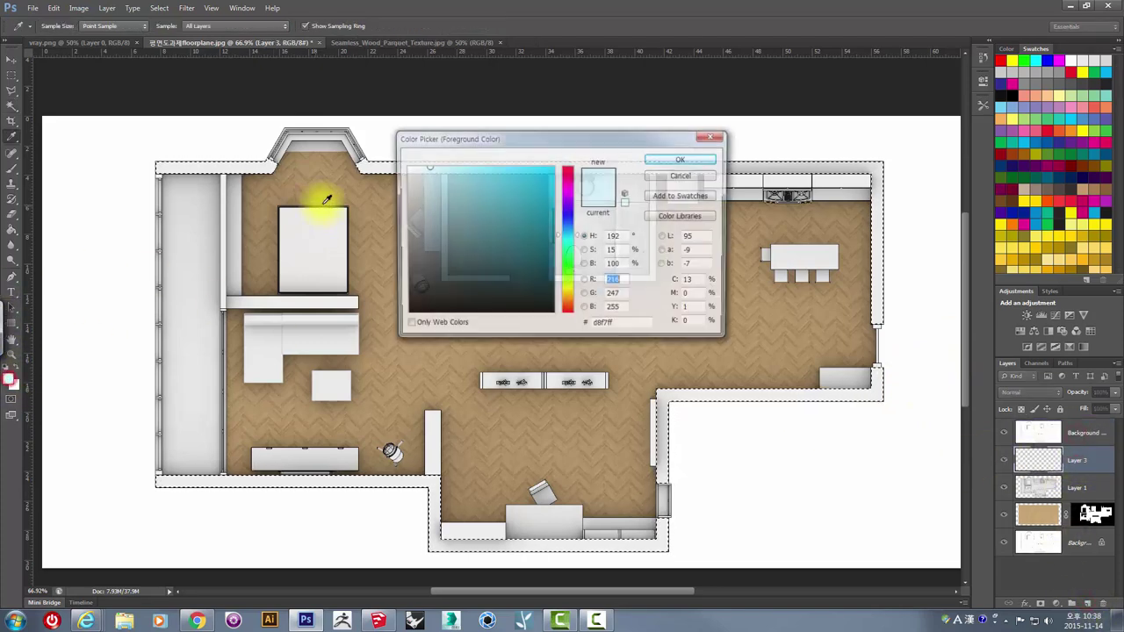
left_click_drag(388, 176, 371, 201)
left_click(682, 158)
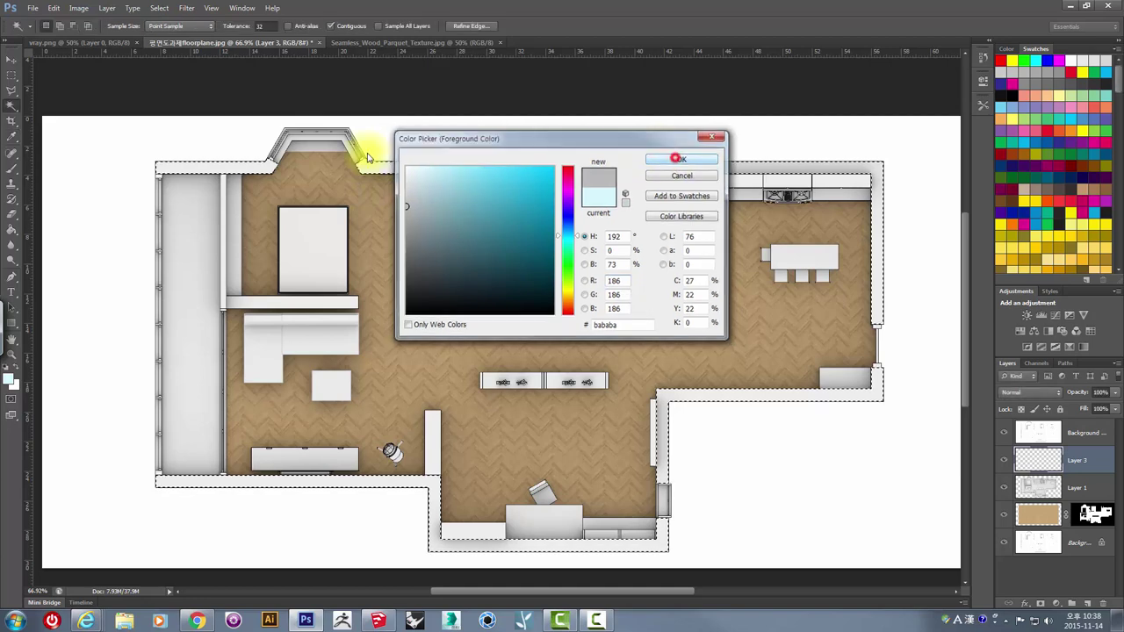
left_click(11, 229)
left_click(237, 171)
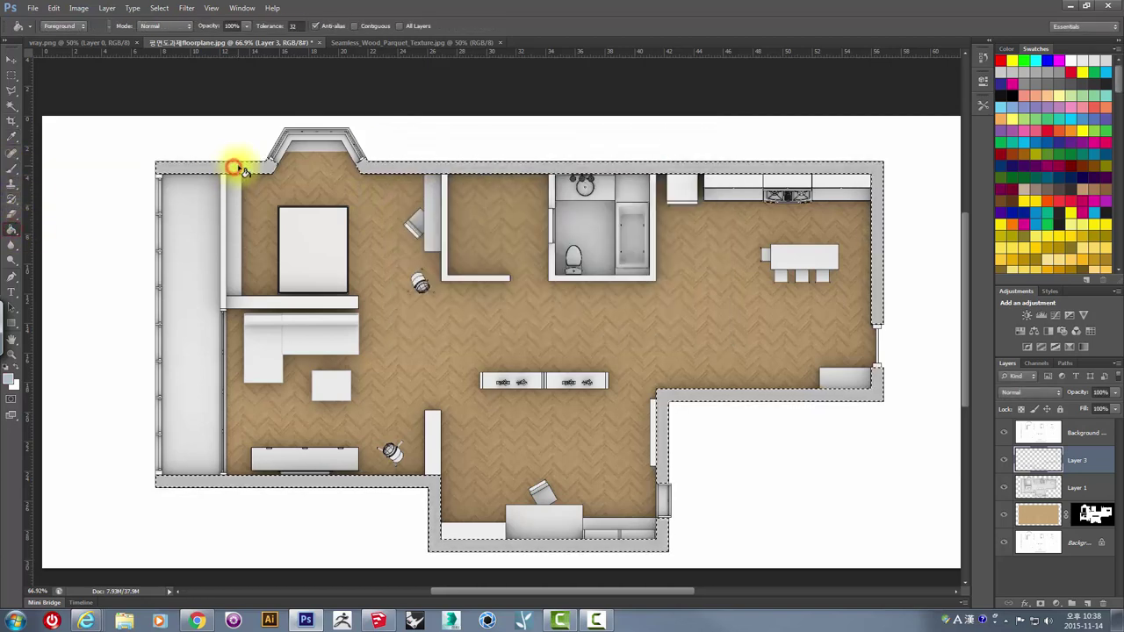
Step: Deselect the walls and dismiss the empty-selection warnings from two Ctrl+J attempts
left_click(11, 74)
left_click(316, 269)
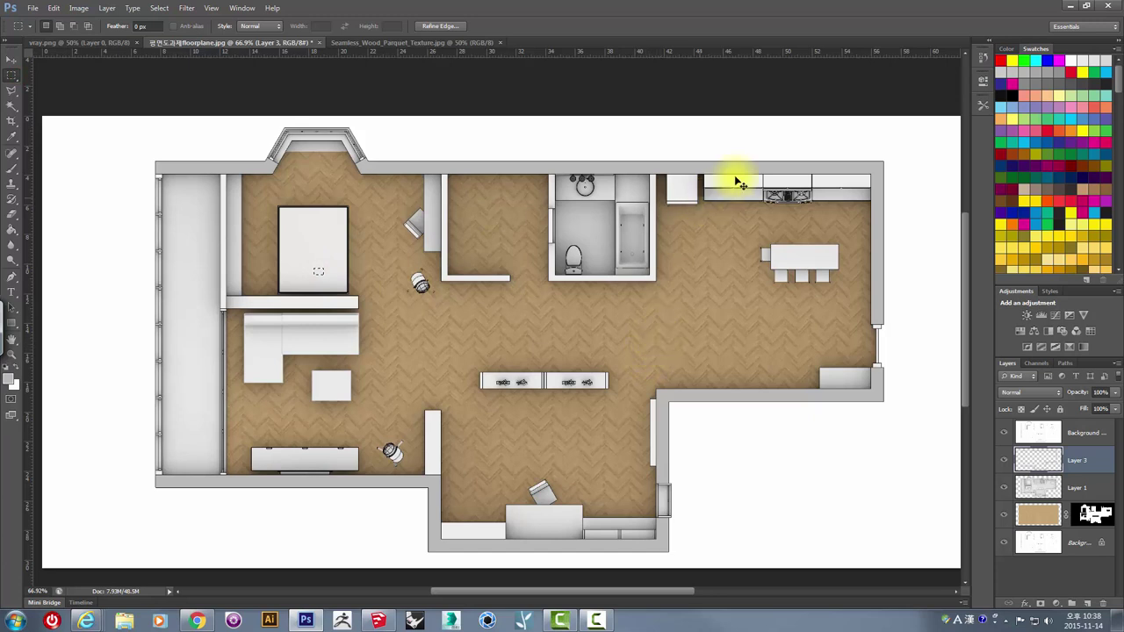
key("ctrl+j")
left_click(571, 230)
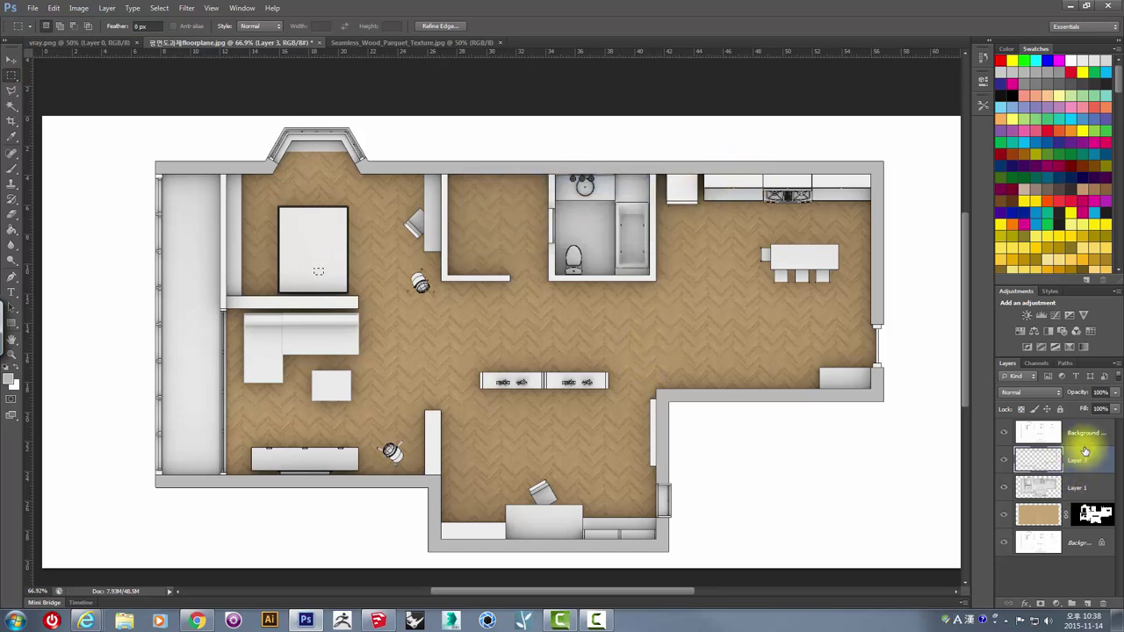
key("ctrl+j")
left_click(571, 239)
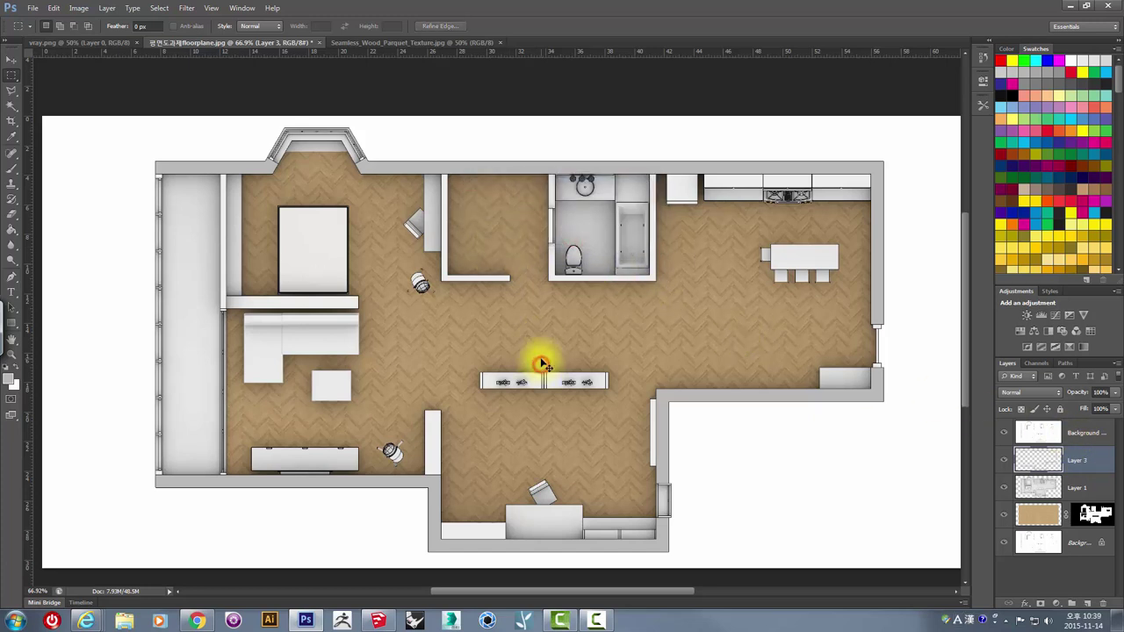
Step: Darken Layer 3's grey walls with a Levels midtone adjustment
key("ctrl+l")
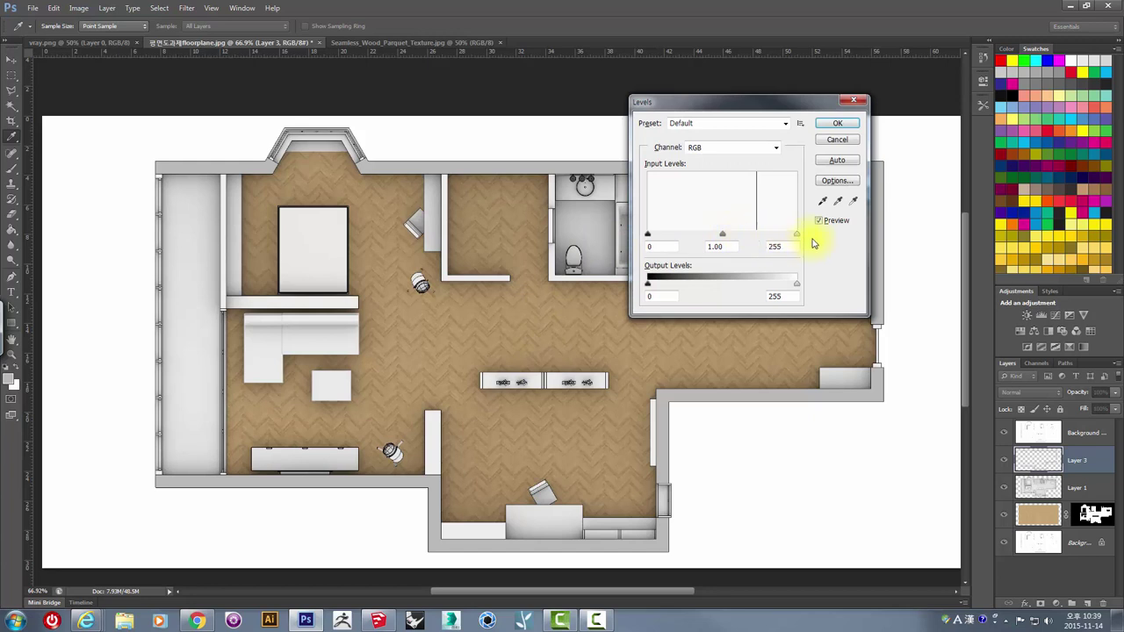
mouse_move(787, 239)
left_mouse_down()
mouse_move(745, 233)
mouse_move(797, 235)
mouse_move(752, 238)
mouse_move(764, 247)
left_mouse_up()
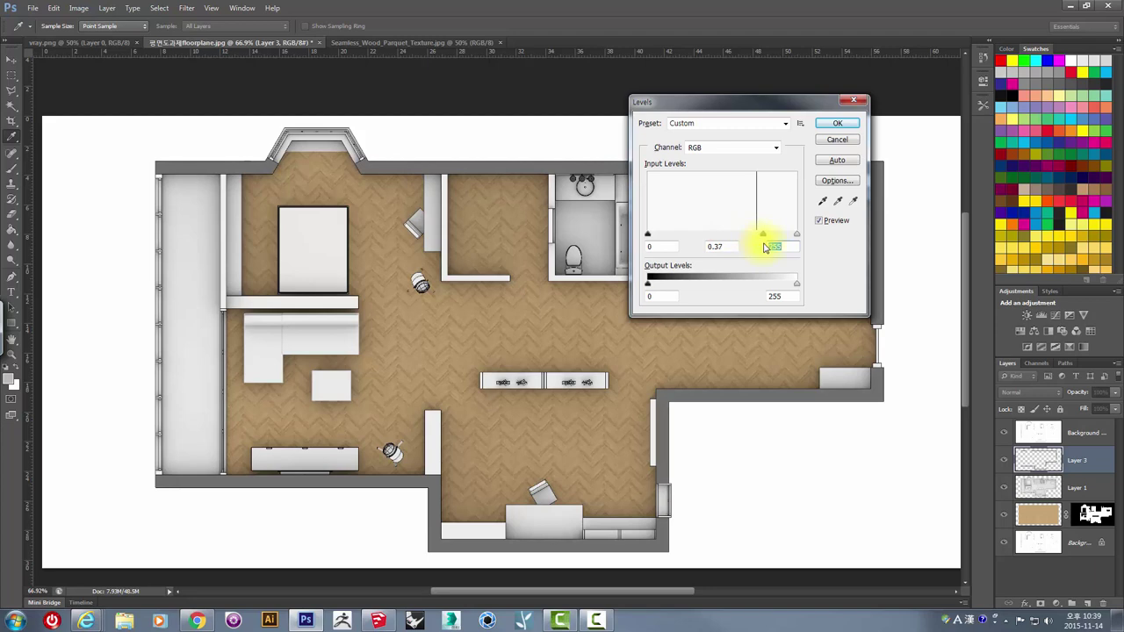
left_click(848, 123)
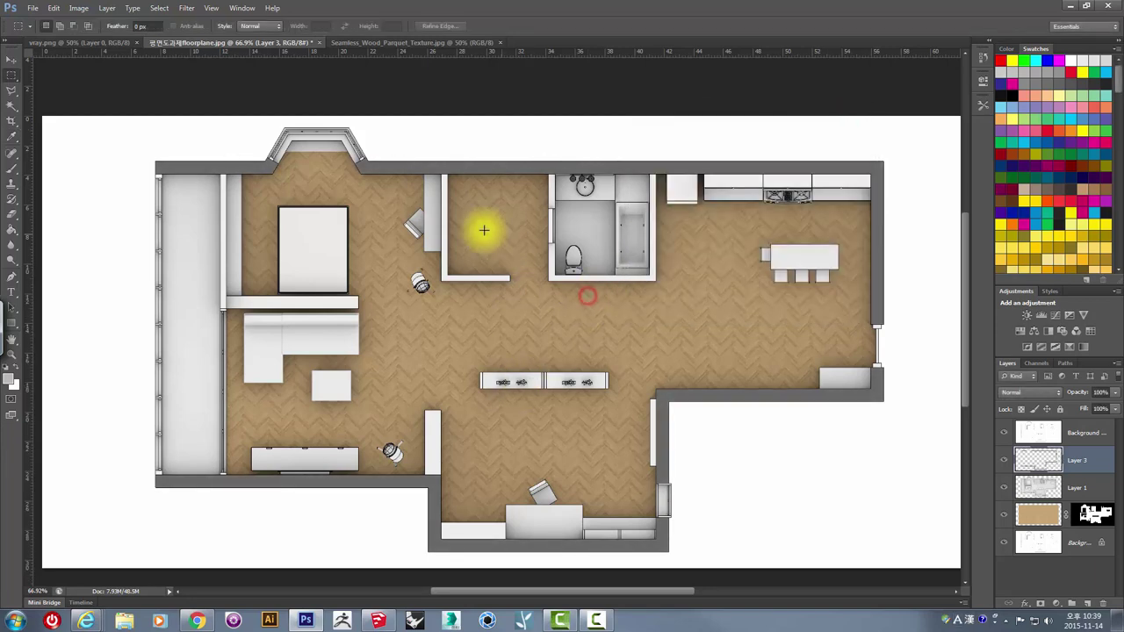
scroll(466, 220, "up", 3, "alt")
scroll(452, 180, "up", 3, "alt")
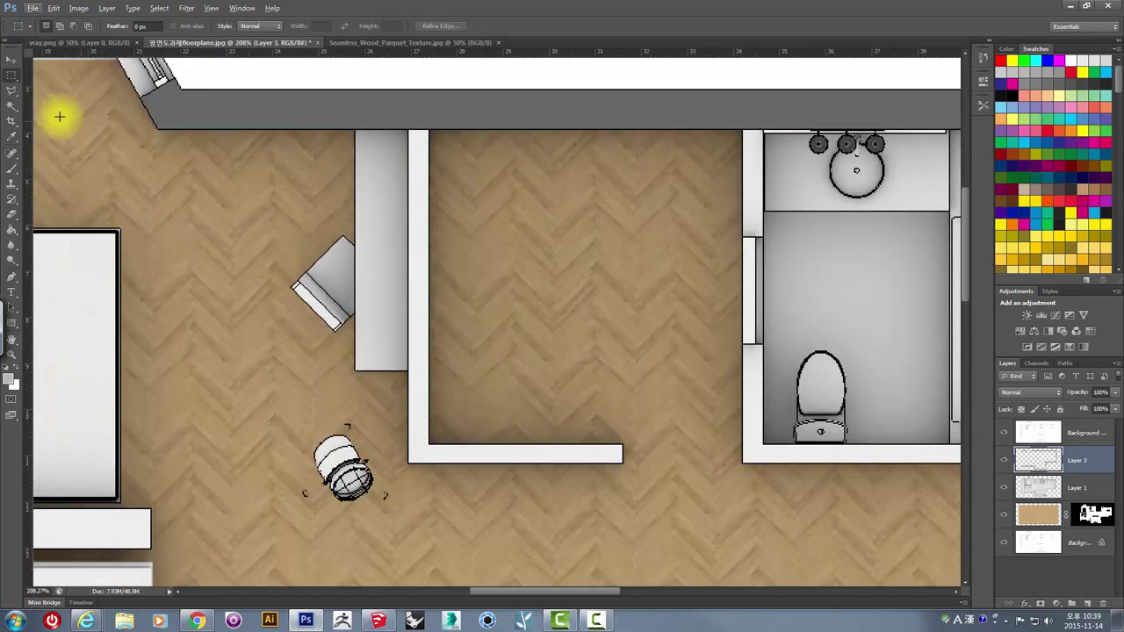
Step: Magic Wand-select the inner L-shaped wall and bathroom walls on Background copy
left_click(11, 102)
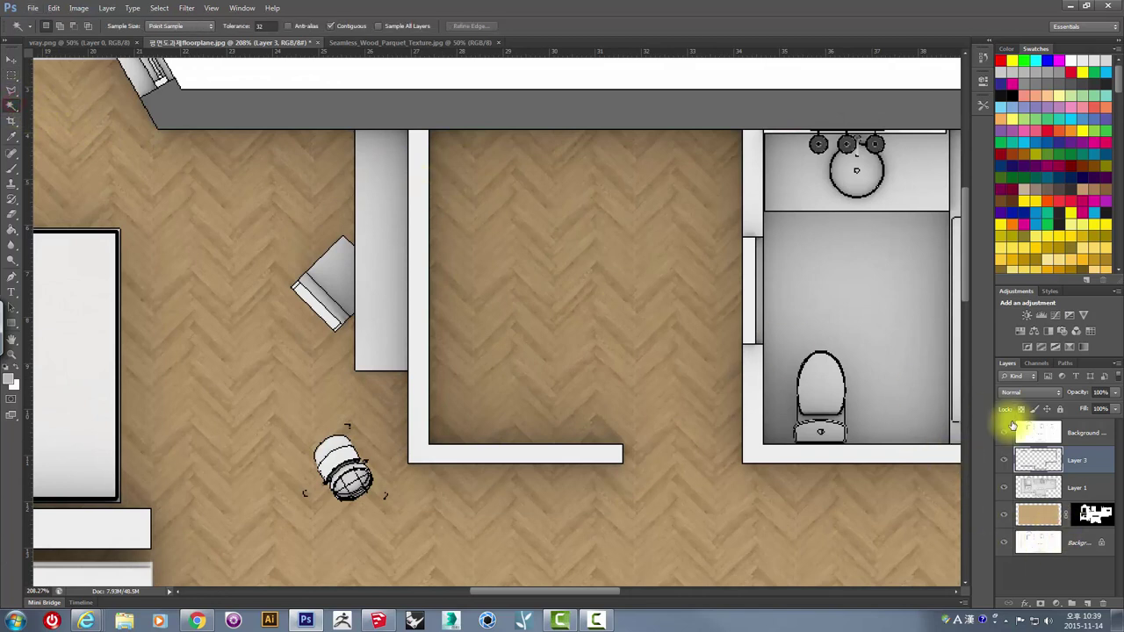
left_click(1072, 432)
left_click(417, 230)
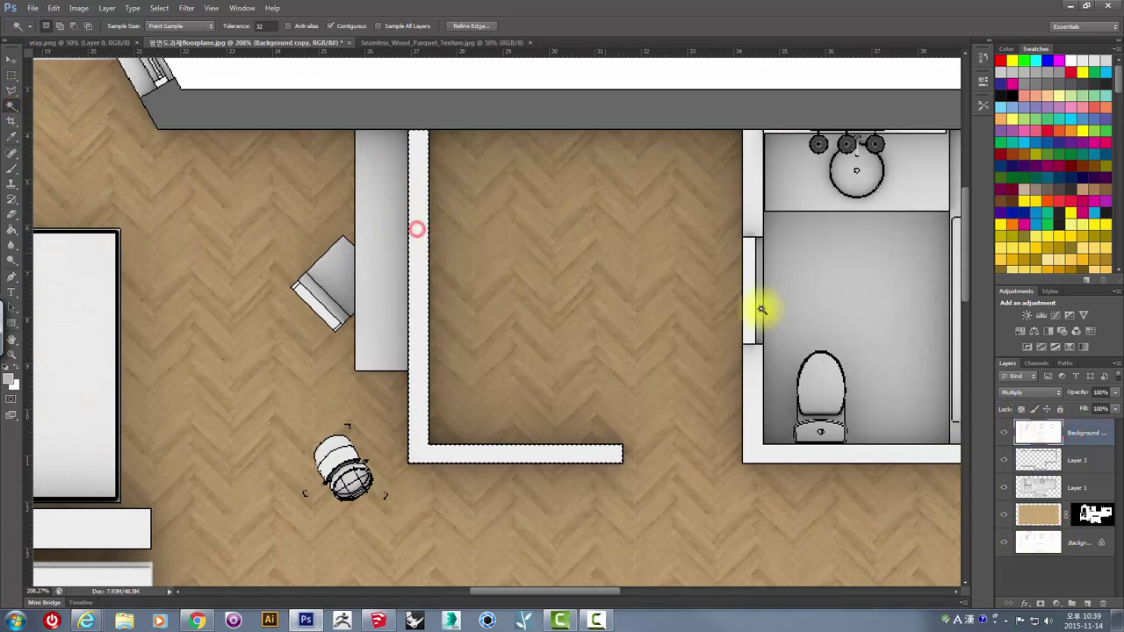
left_click(752, 383, "shift")
left_click(755, 223, "shift")
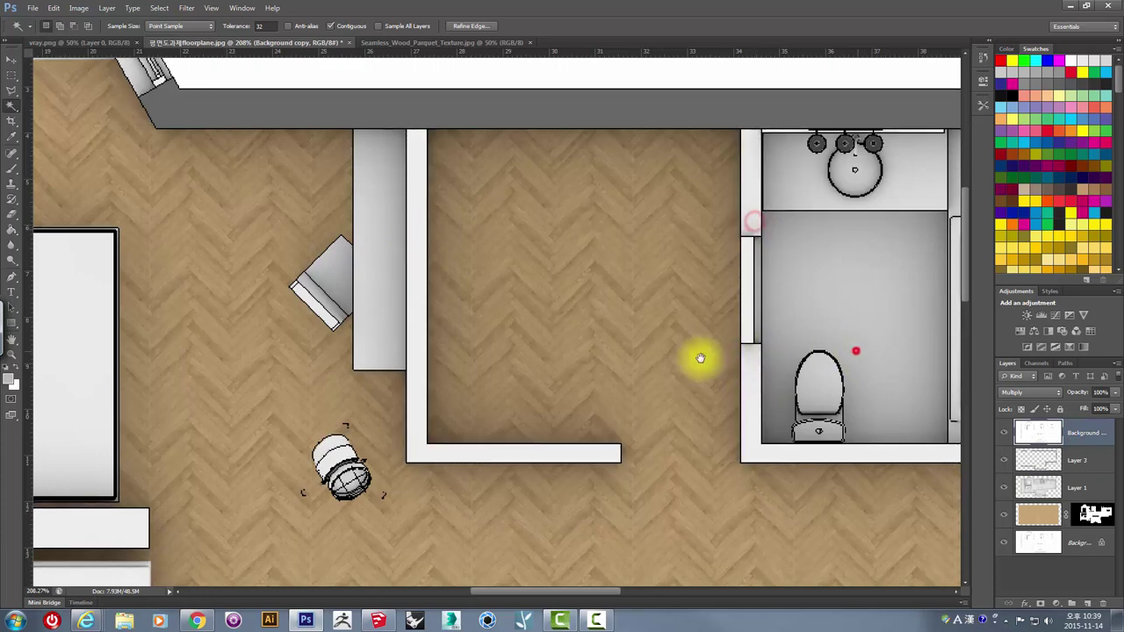
left_click_drag(855, 348, 623, 381)
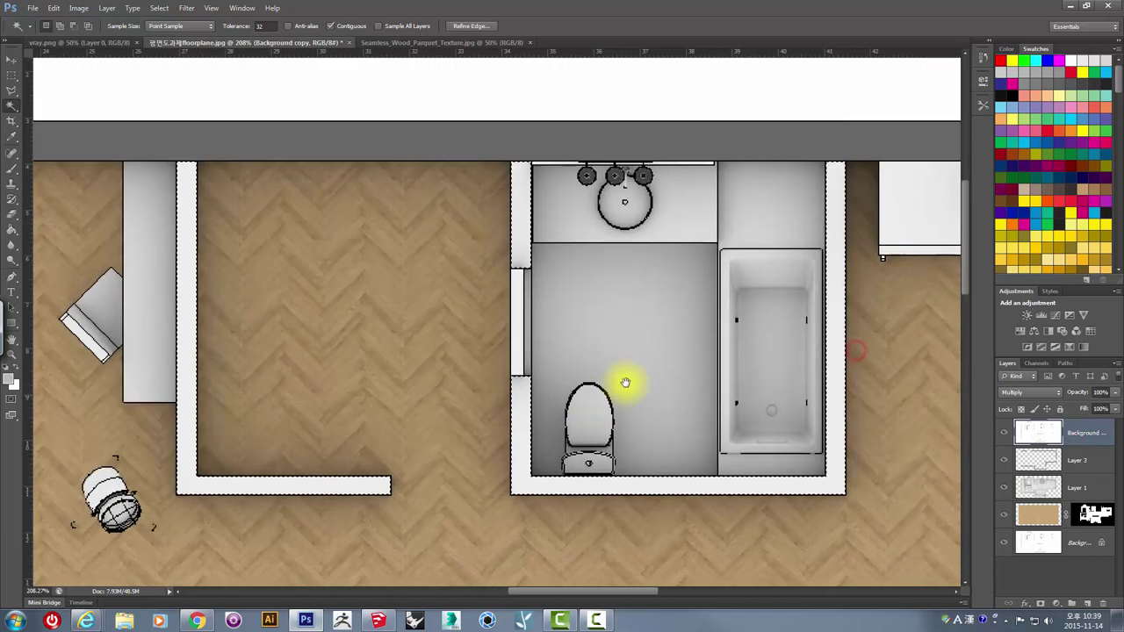
Step: Fill the selected inner walls dark grey on Layer 3
left_click(11, 136)
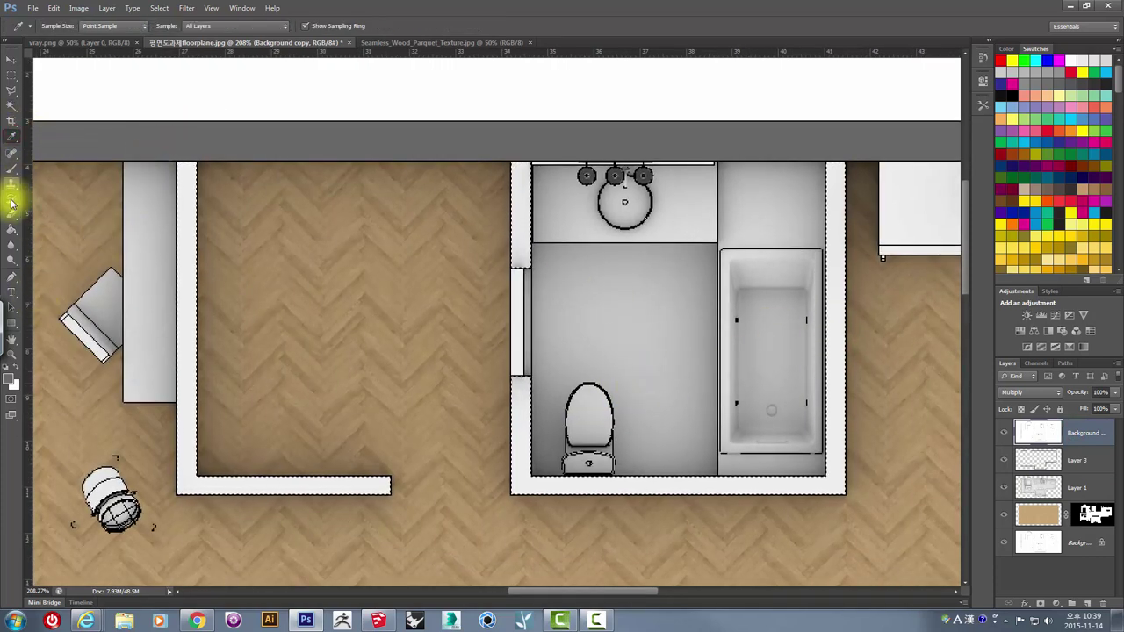
left_click(11, 228)
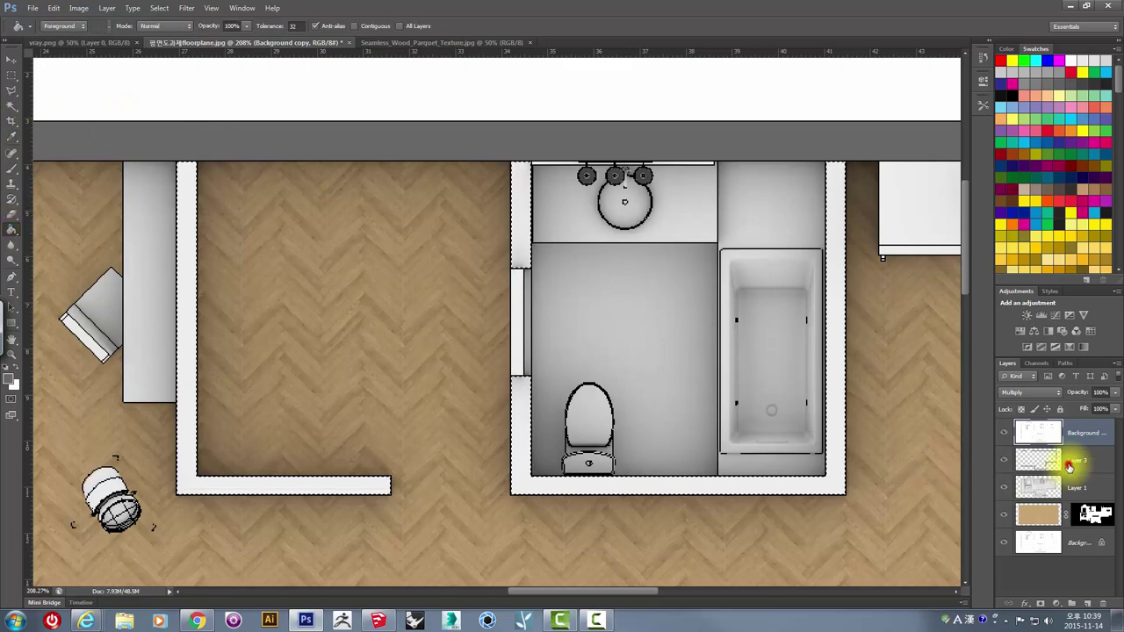
left_click(1035, 459)
left_click(188, 239)
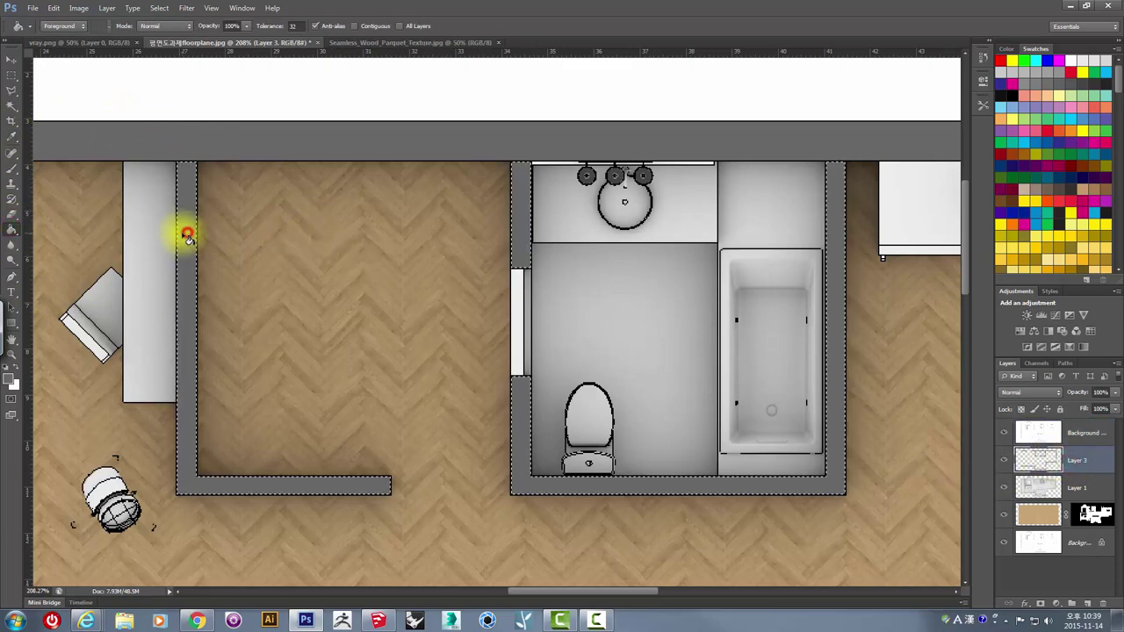
scroll(288, 281, "down", 5, "alt")
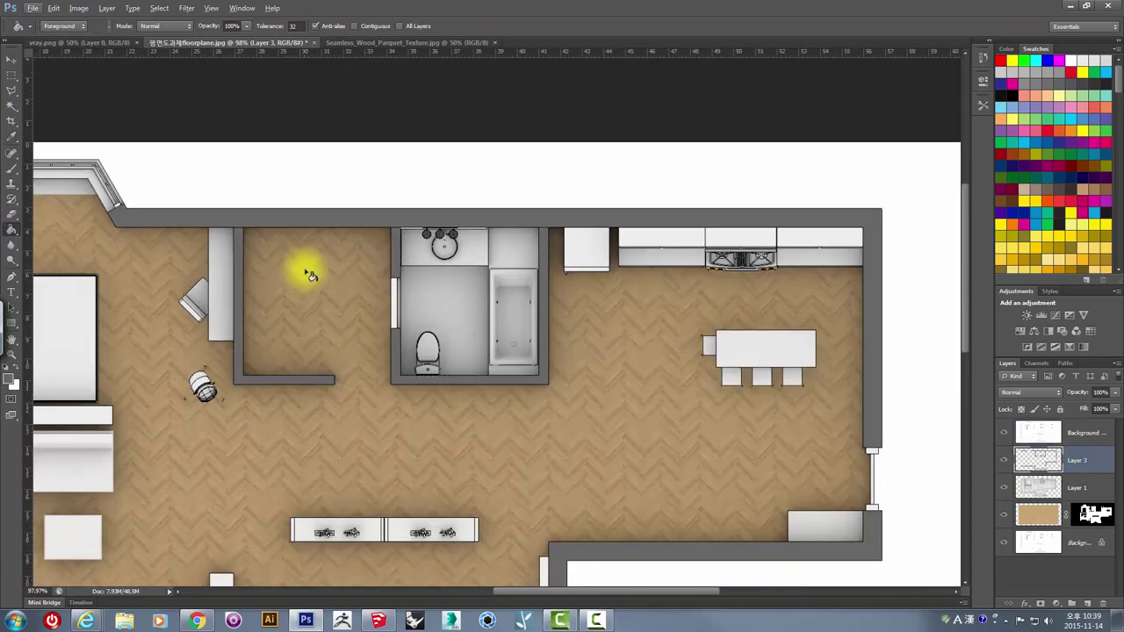
scroll(407, 276, "down", 2, "alt")
scroll(421, 283, "down", 2, "alt")
scroll(401, 238, "up", 1, "alt")
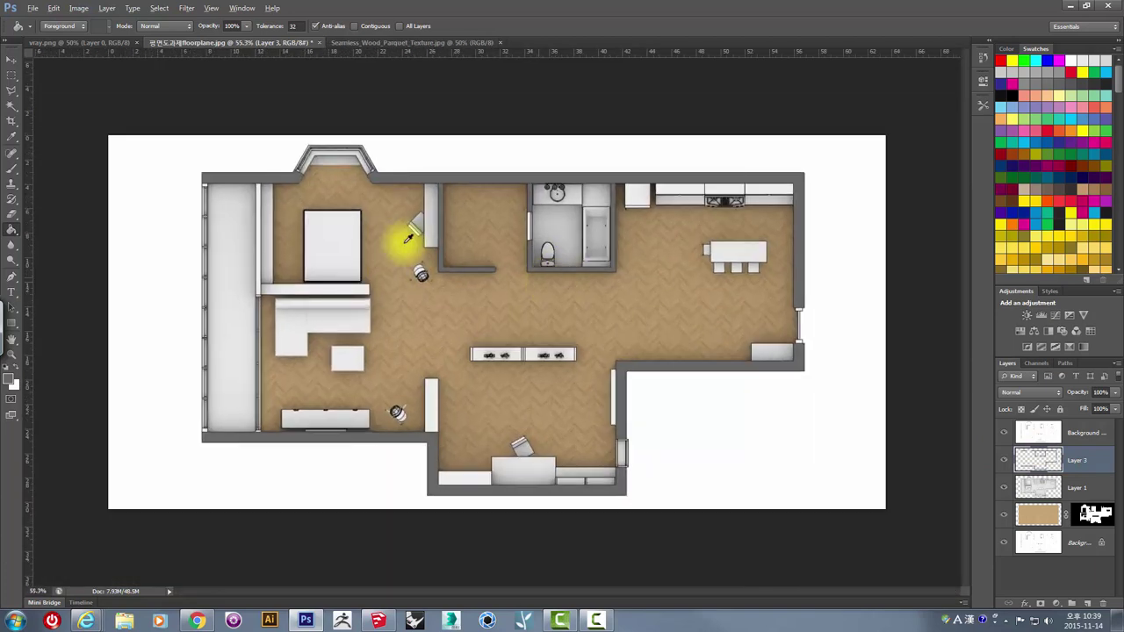
left_click(12, 74)
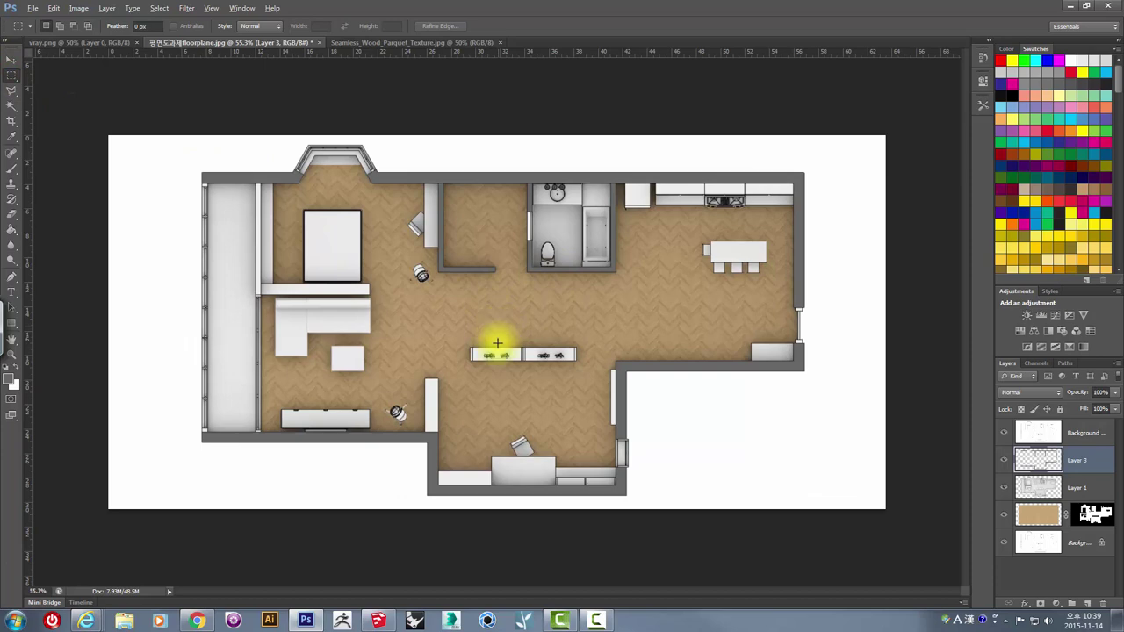
scroll(375, 346, "up", 1, "alt")
scroll(372, 346, "up", 1, "alt")
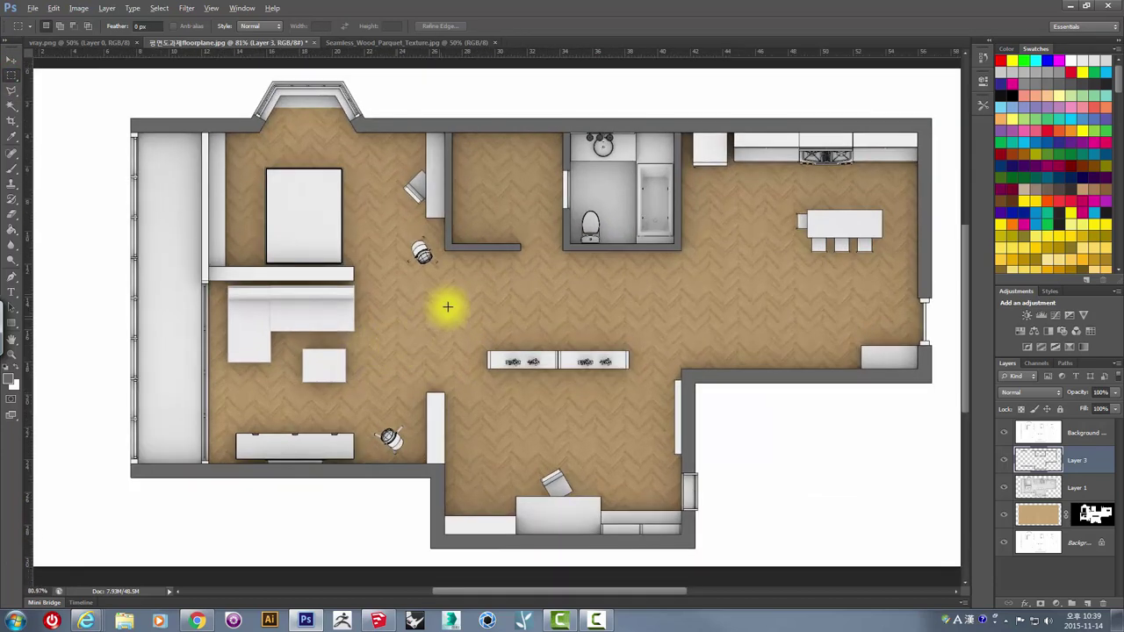
scroll(447, 307, "up", 1, "alt")
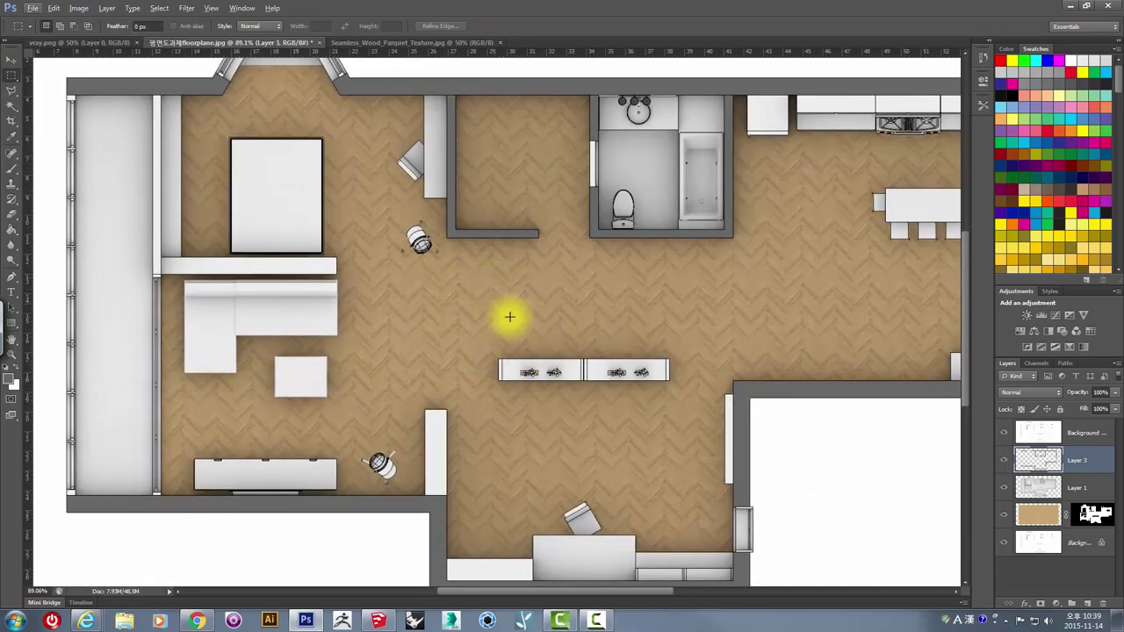
left_click(1031, 516)
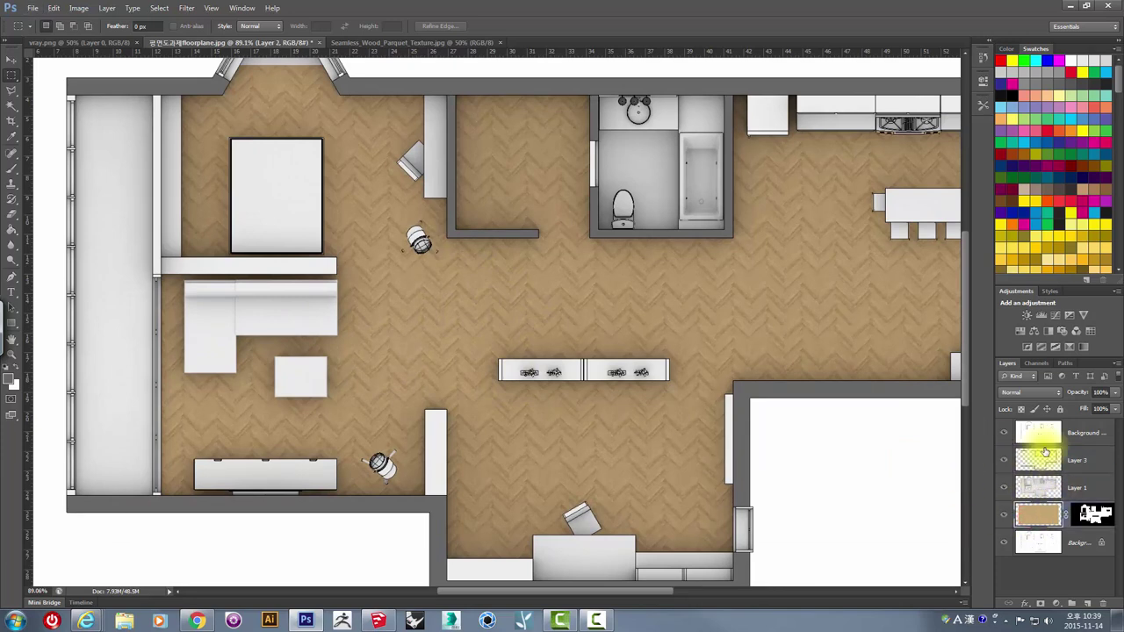
left_click(1043, 490)
scroll(556, 281, "down", 1, "alt")
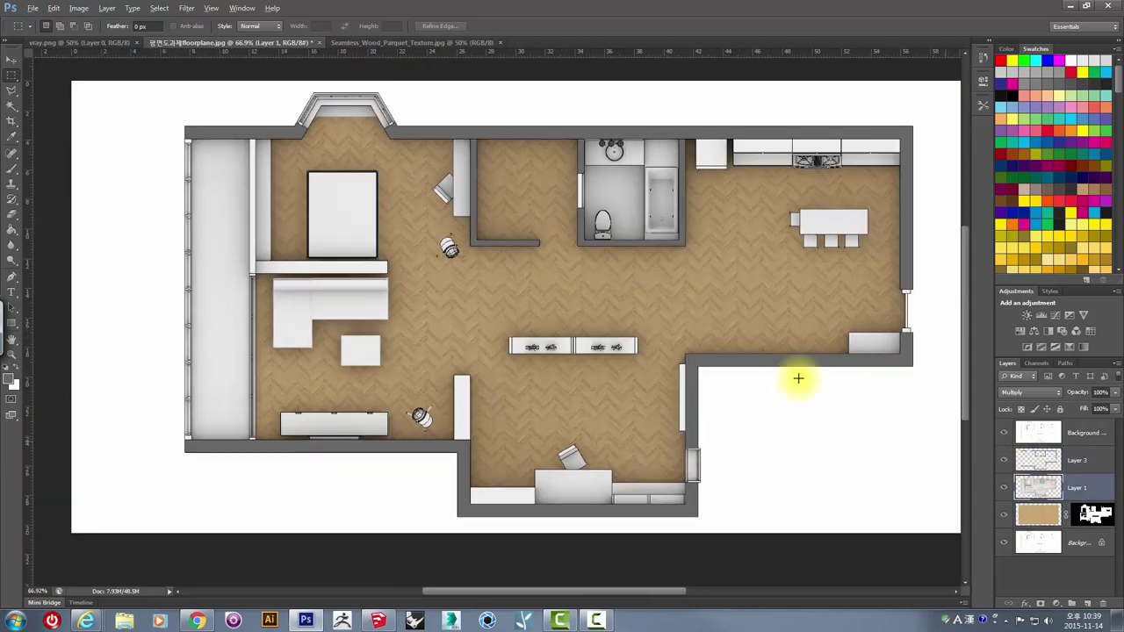
scroll(523, 250, "up", 1, "alt")
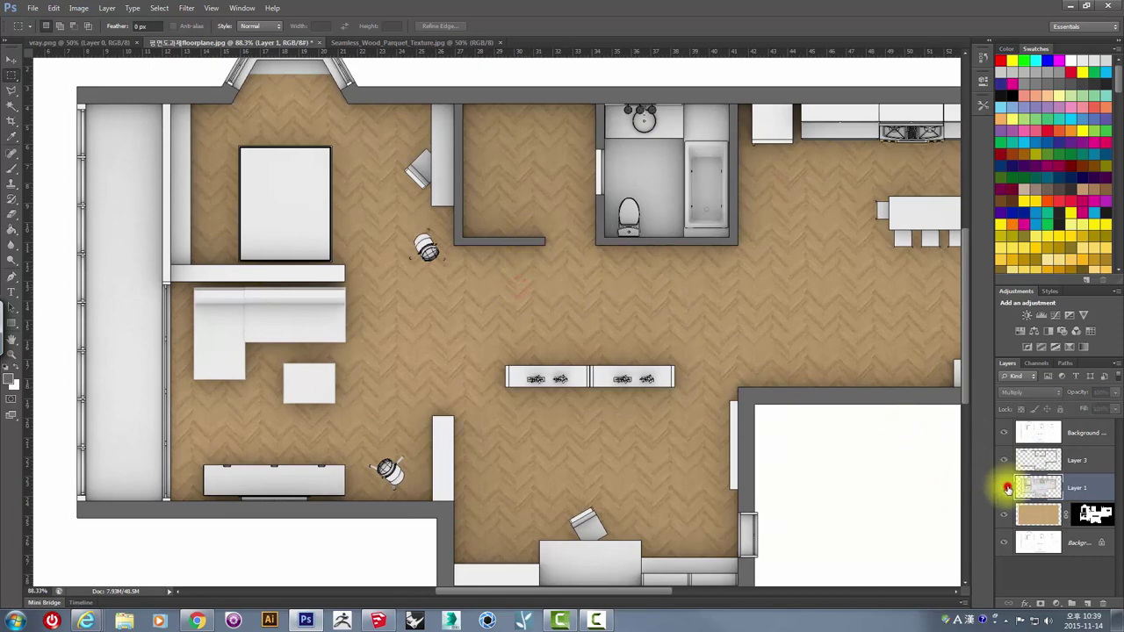
left_click(1004, 487)
left_click(1006, 487)
left_click(1006, 487)
left_click(1006, 487)
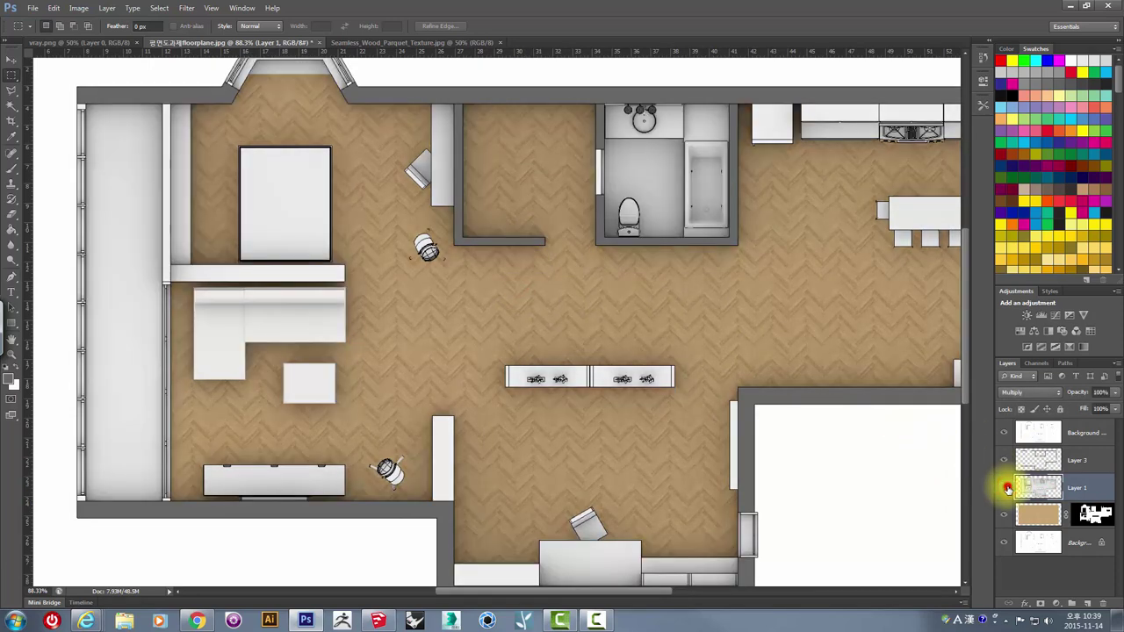
left_click(1006, 487)
left_click(1006, 487)
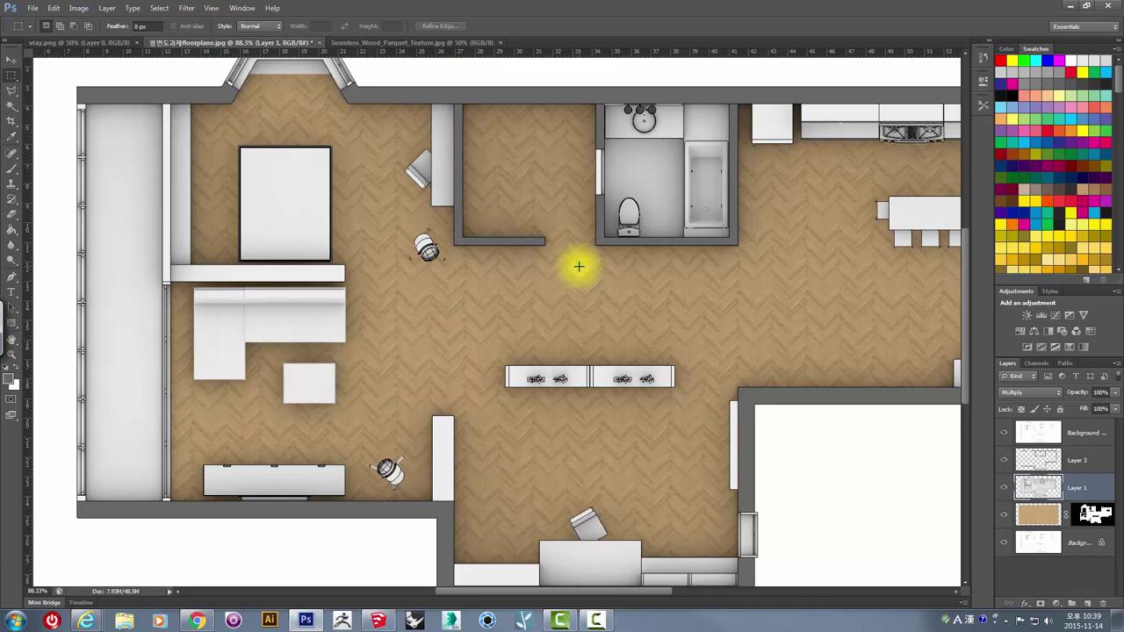
key("ctrl+u")
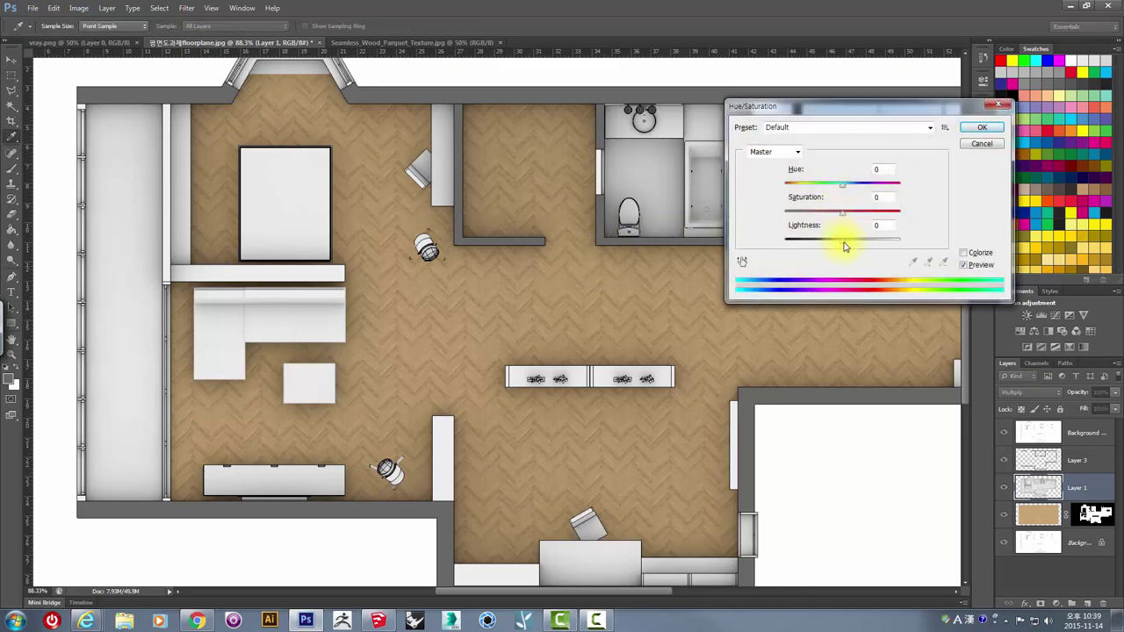
left_click_drag(841, 247, 851, 243)
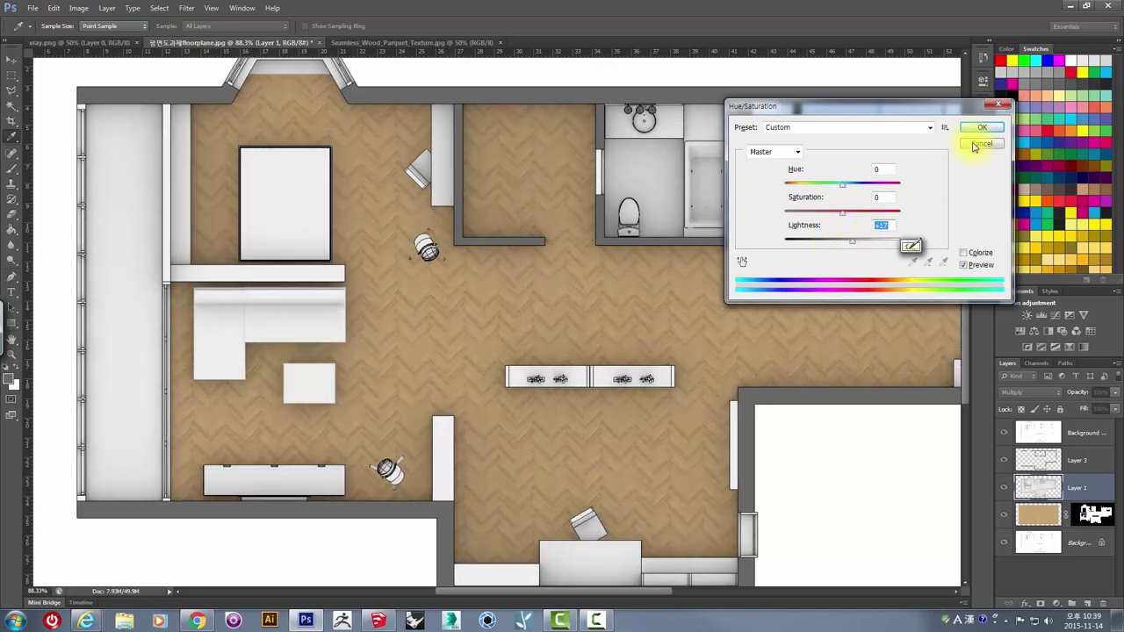
left_click(975, 144)
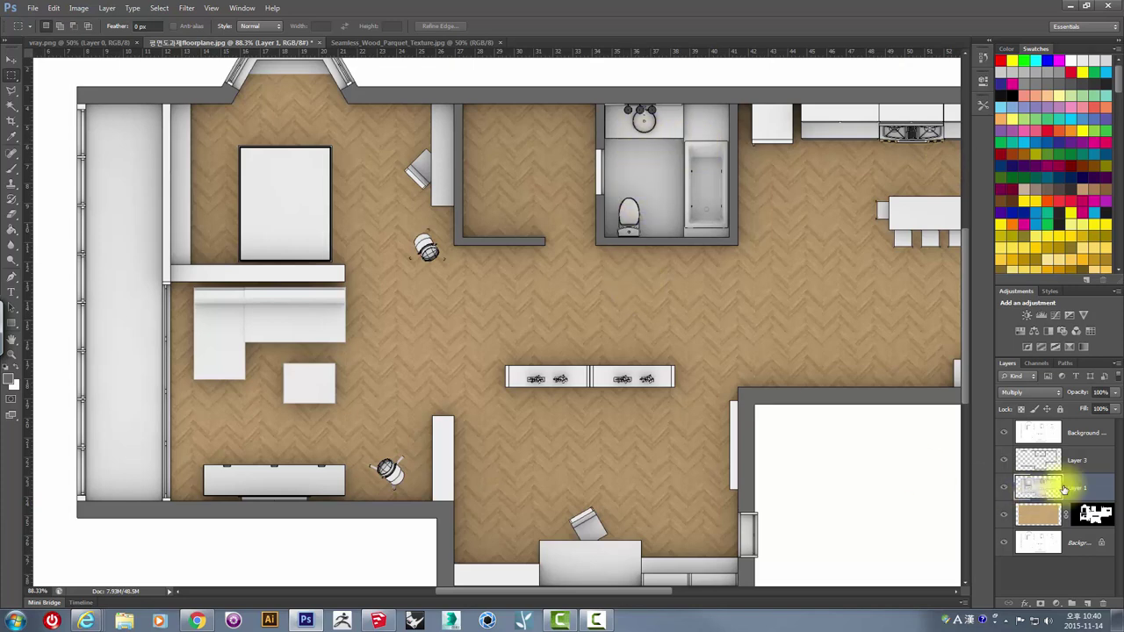
Step: Open Image > Adjustments > Curves for Layer 1
left_click(79, 8)
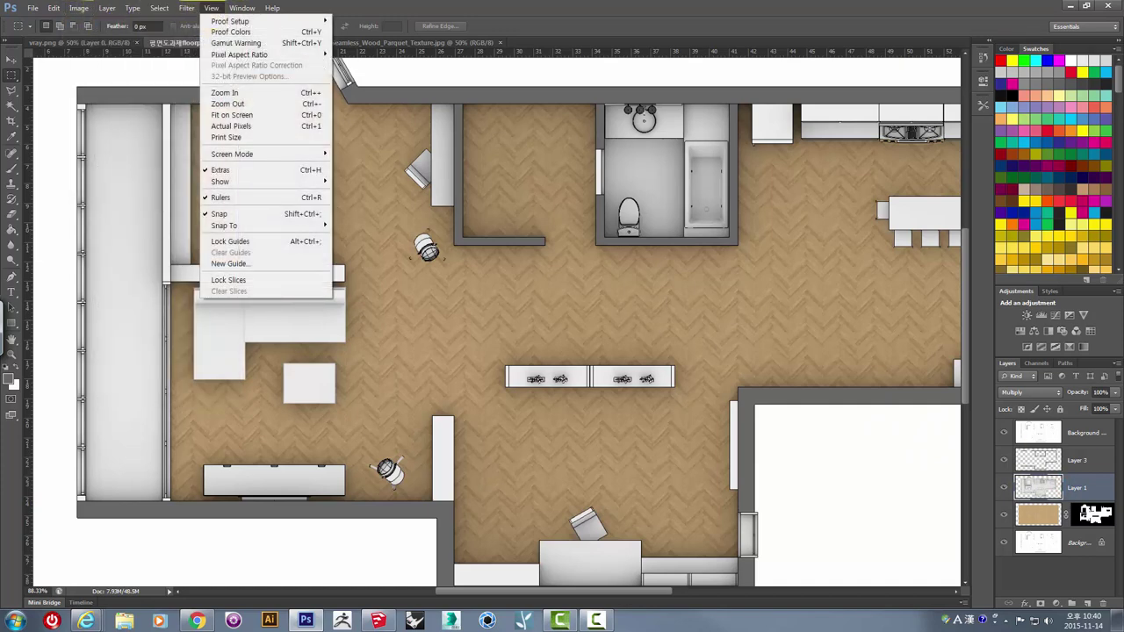
left_click(307, 131)
left_click(81, 9)
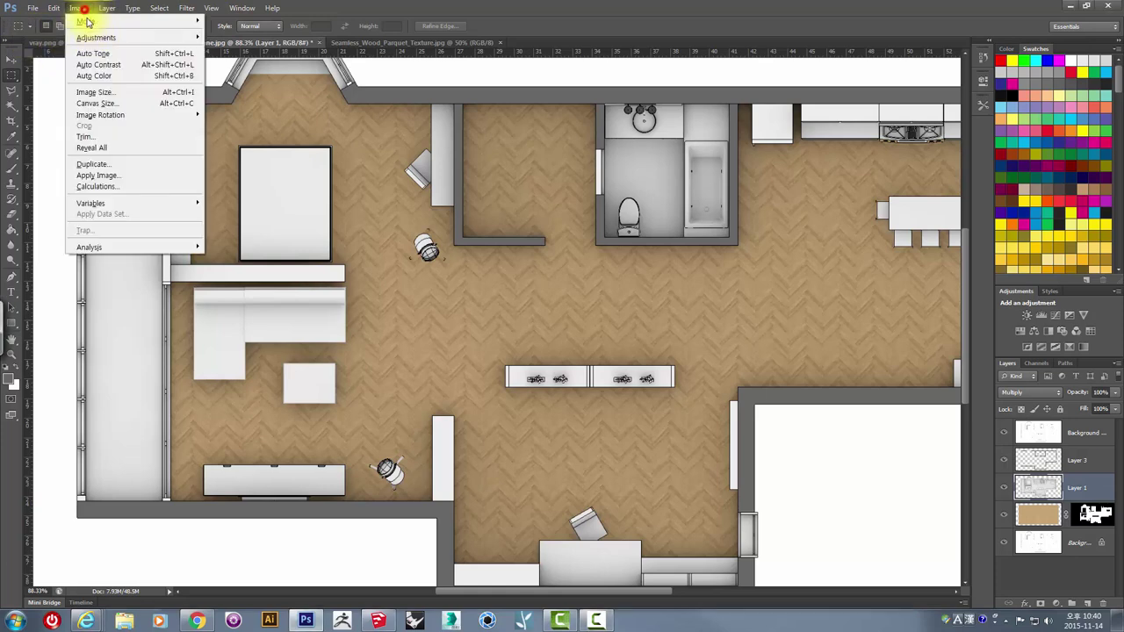
mouse_move(96, 37)
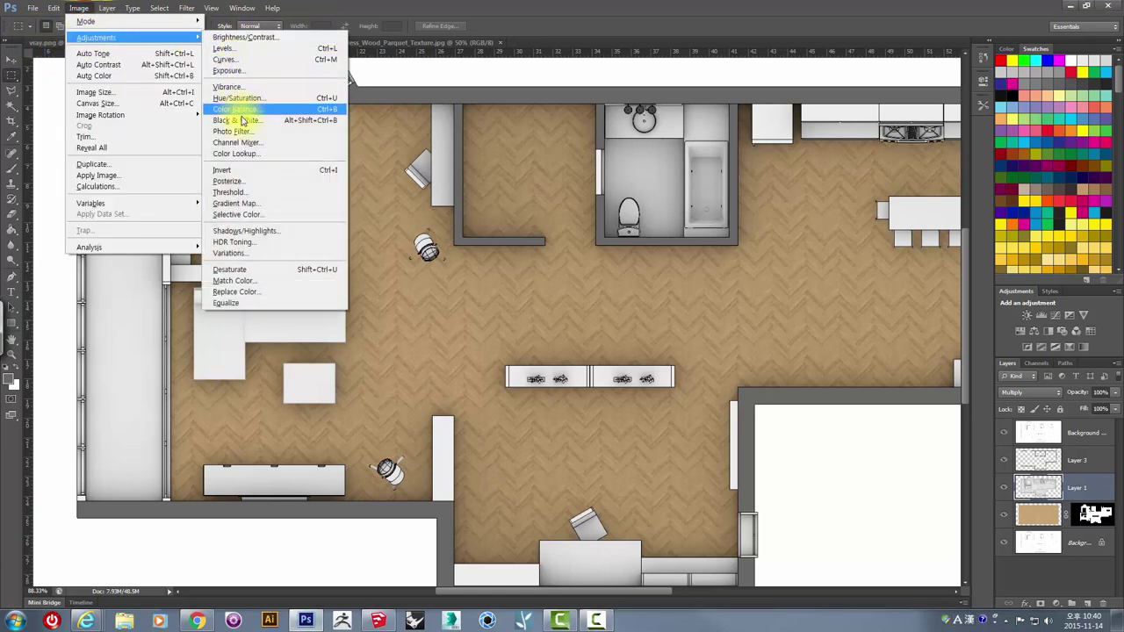
left_click(239, 59)
left_click_drag(401, 98, 751, 231)
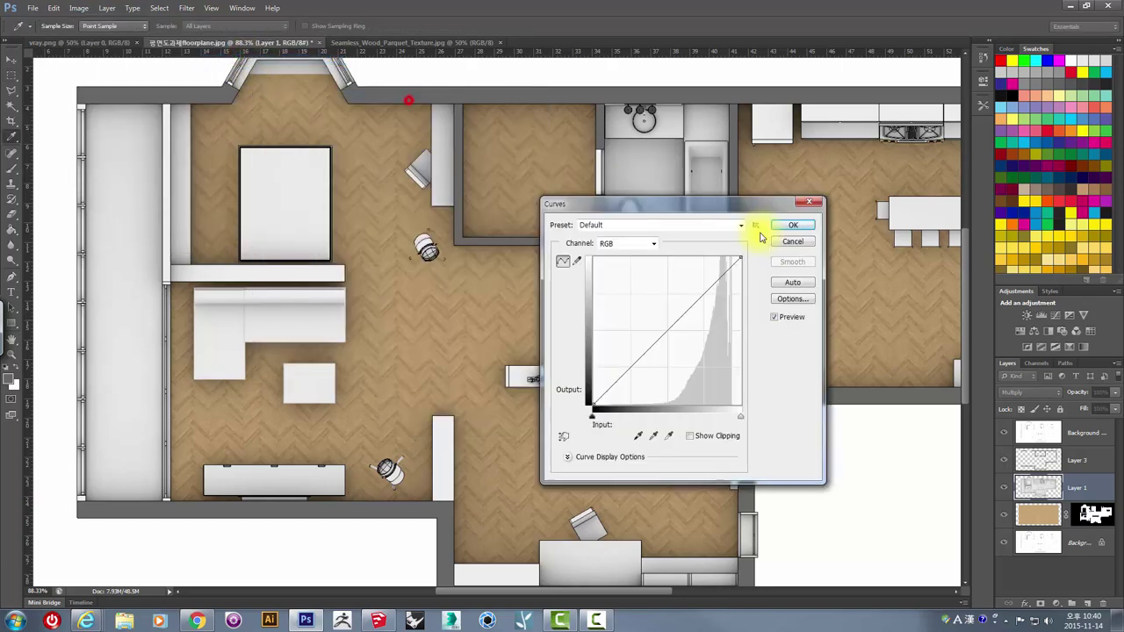
Step: Shape an S-curve with deeper shadows and brighter highlights, then apply it
left_click_drag(721, 373, 723, 352)
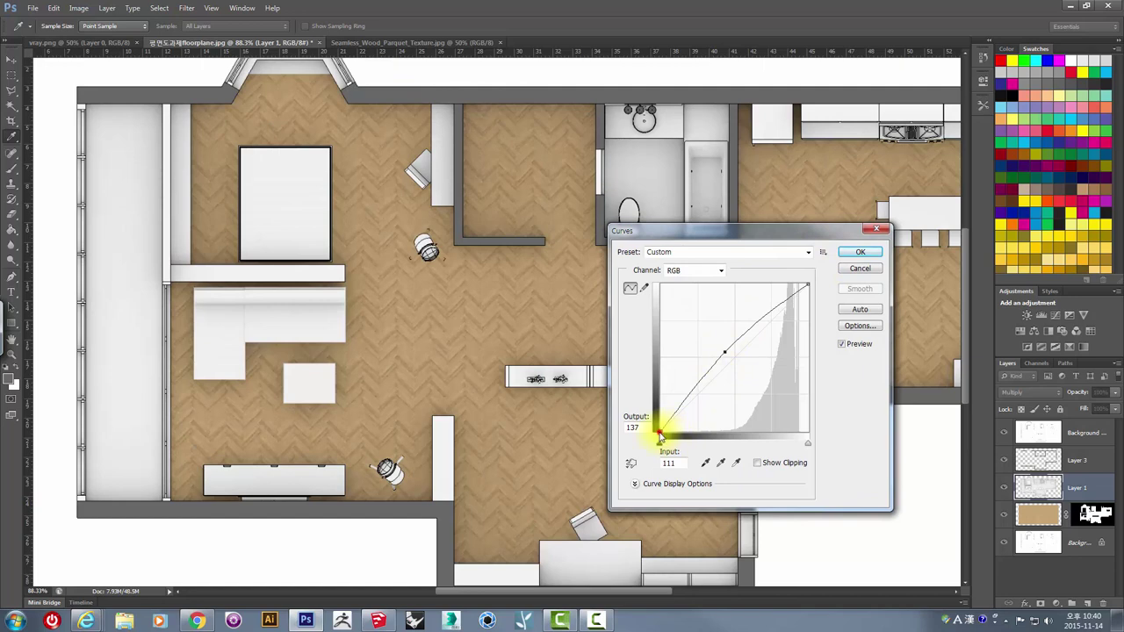
left_click_drag(660, 430, 689, 429)
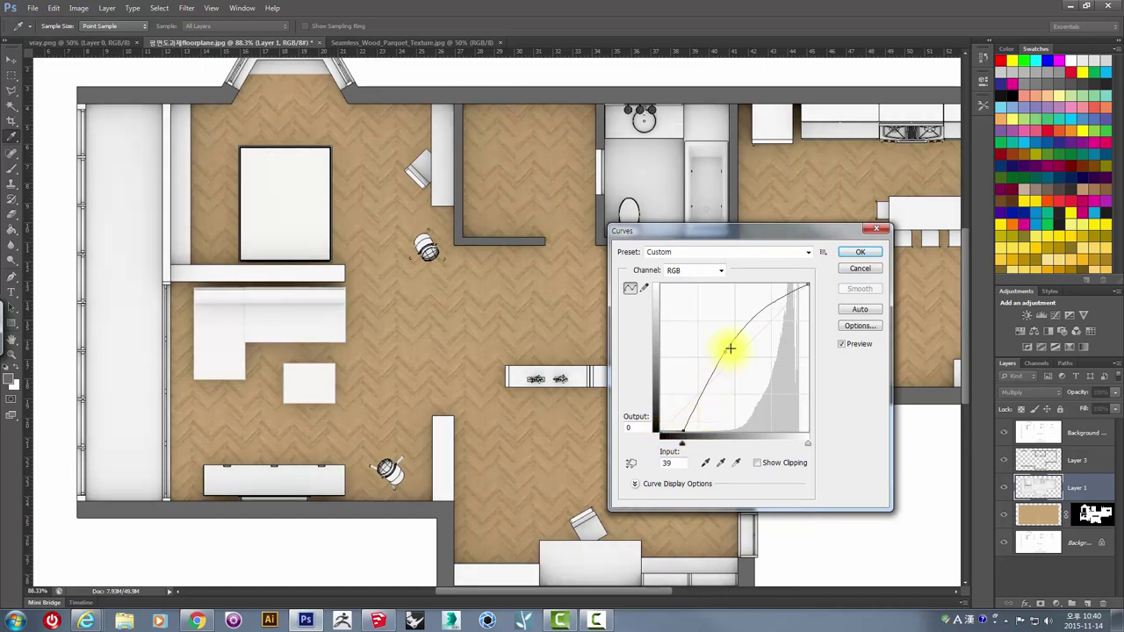
left_click_drag(724, 351, 739, 377)
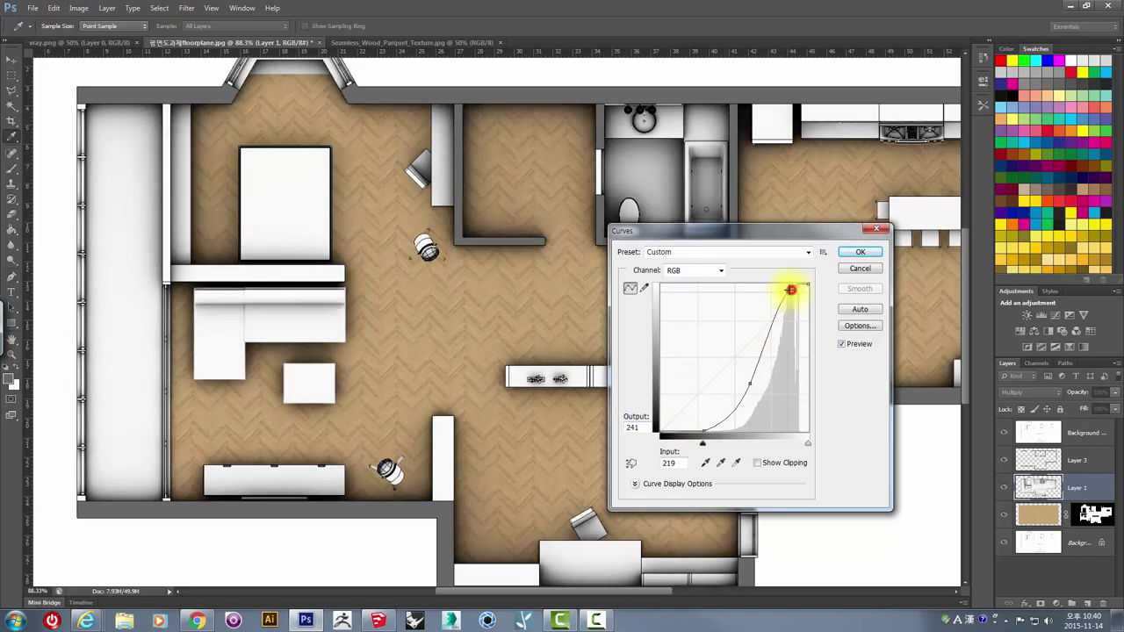
left_click_drag(786, 288, 783, 289)
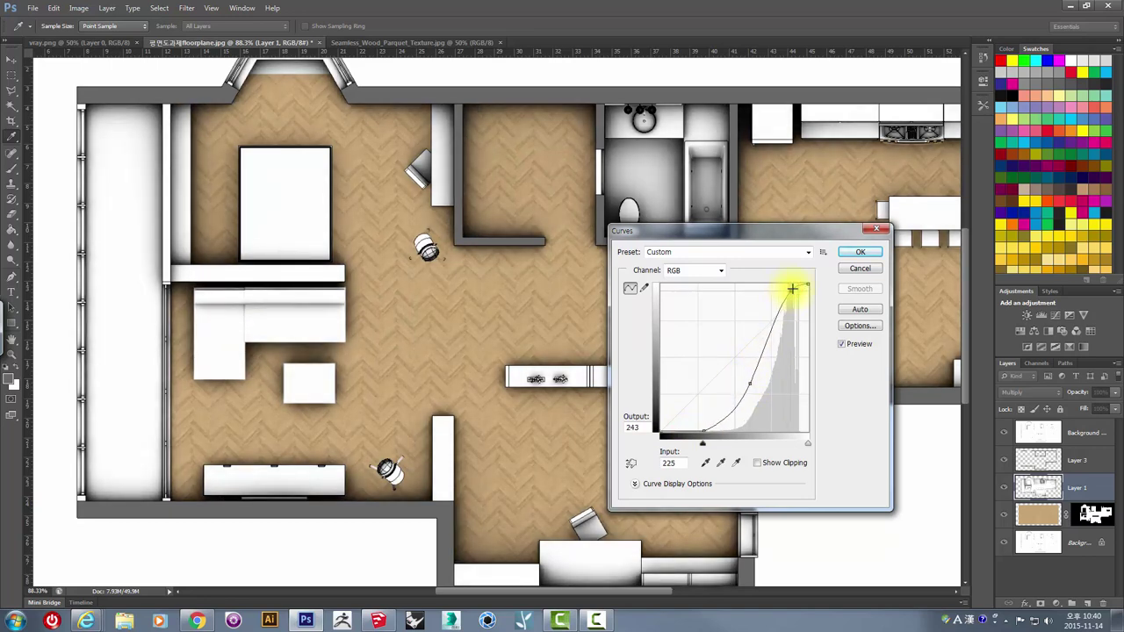
left_click(858, 256)
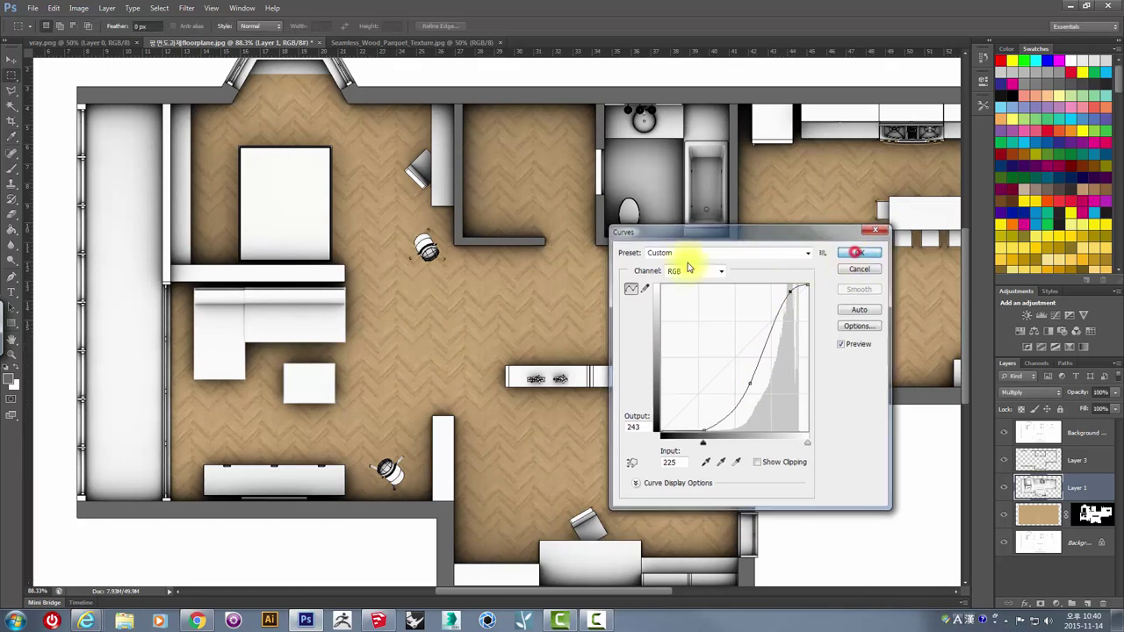
Step: Lower the shading layer (Layer 1) opacity to 61%
left_click(1113, 392)
left_click_drag(1104, 413, 1097, 413)
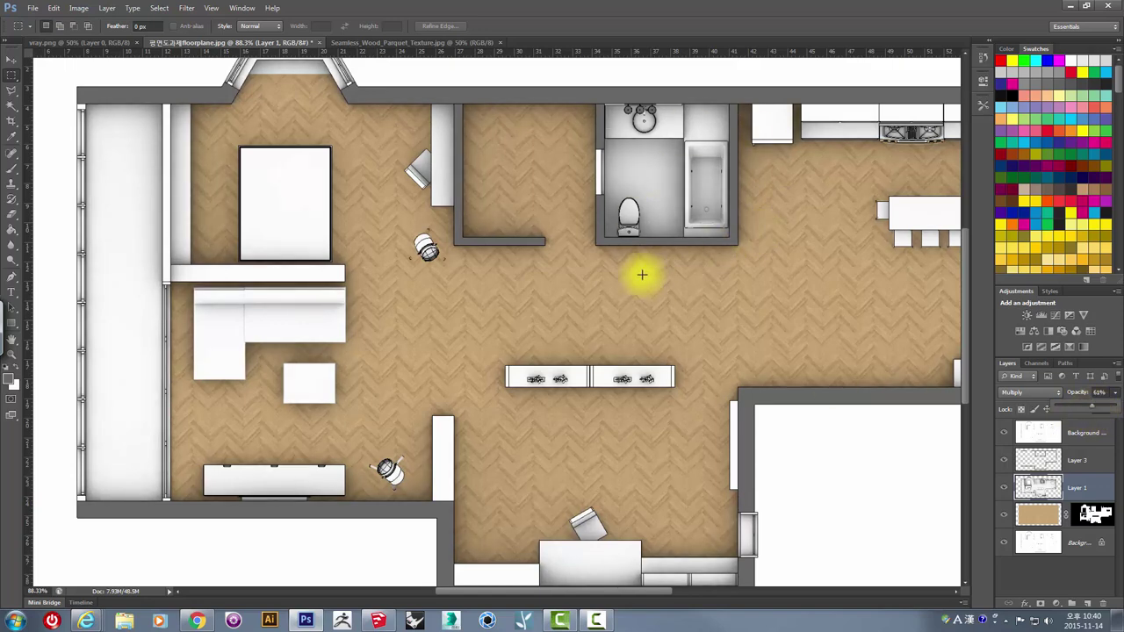
scroll(643, 281, "down", 3, "alt")
scroll(606, 294, "down", 2, "alt")
scroll(553, 298, "up", 2, "alt")
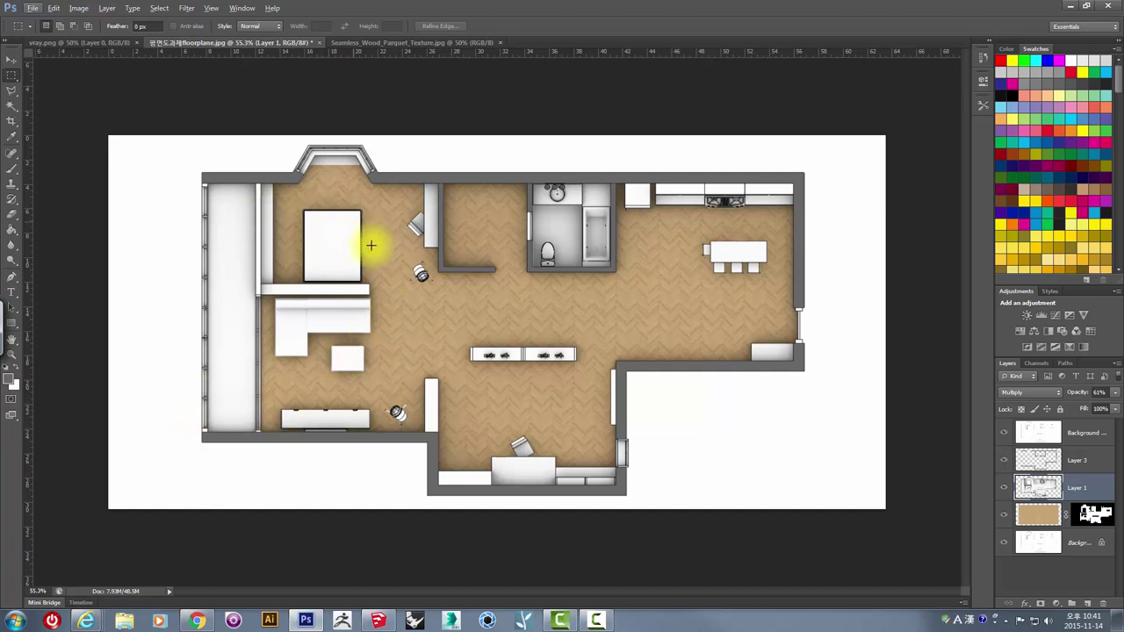
scroll(373, 280, "up", 2, "alt")
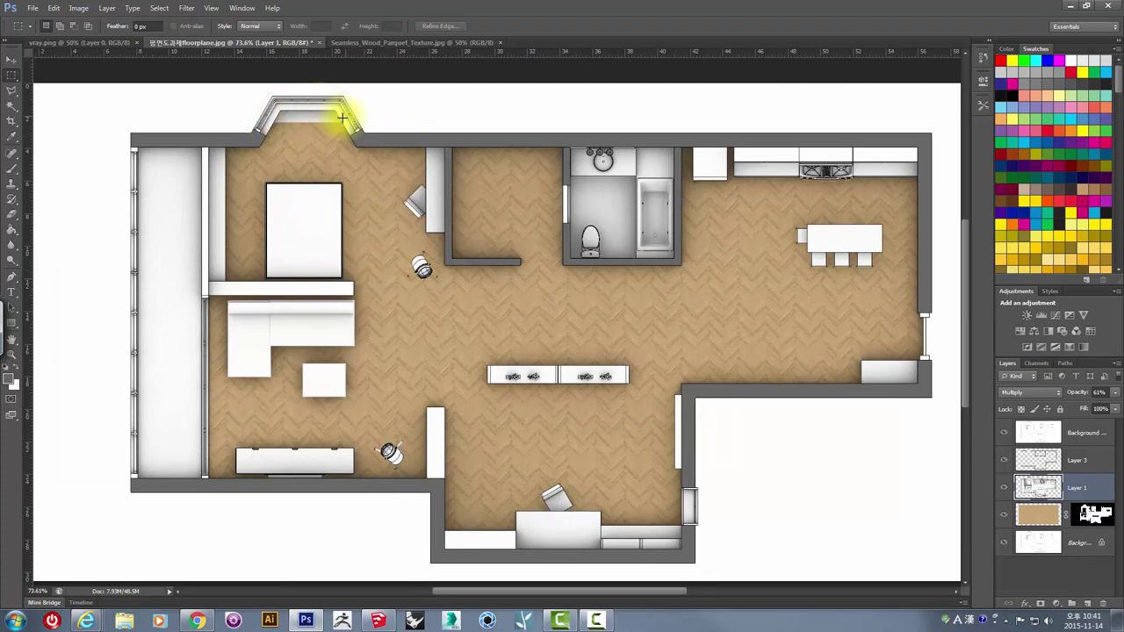
Step: Nudge the parquet texture layer (Layer 2) slightly upward with the Move tool to align with the plan
left_click(1037, 513)
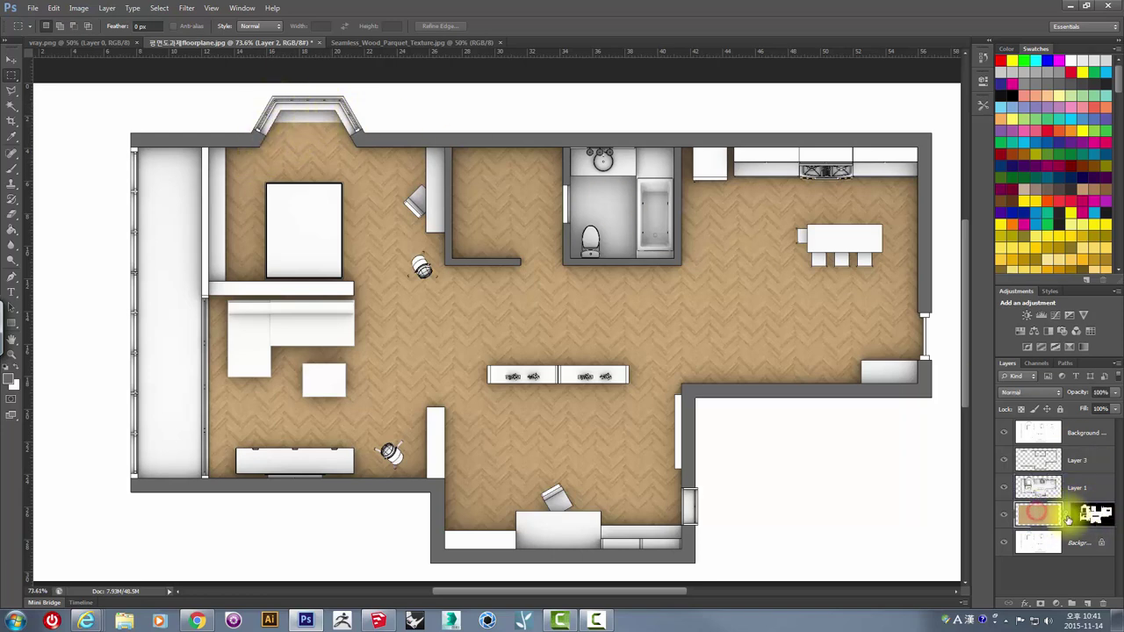
left_click(8, 62)
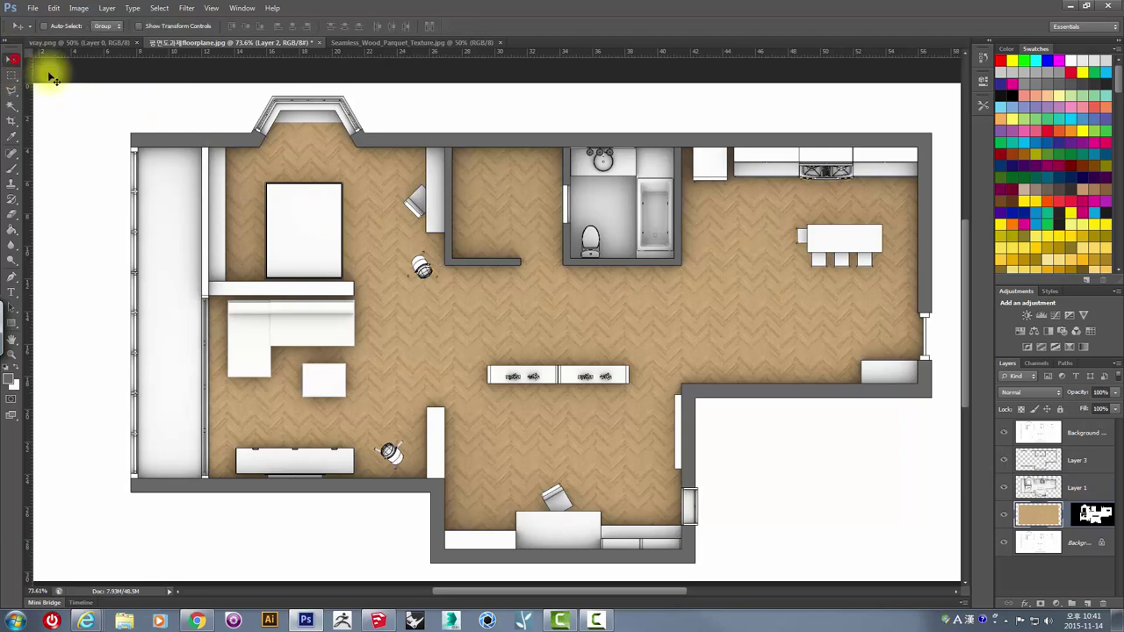
left_click_drag(356, 276, 355, 254)
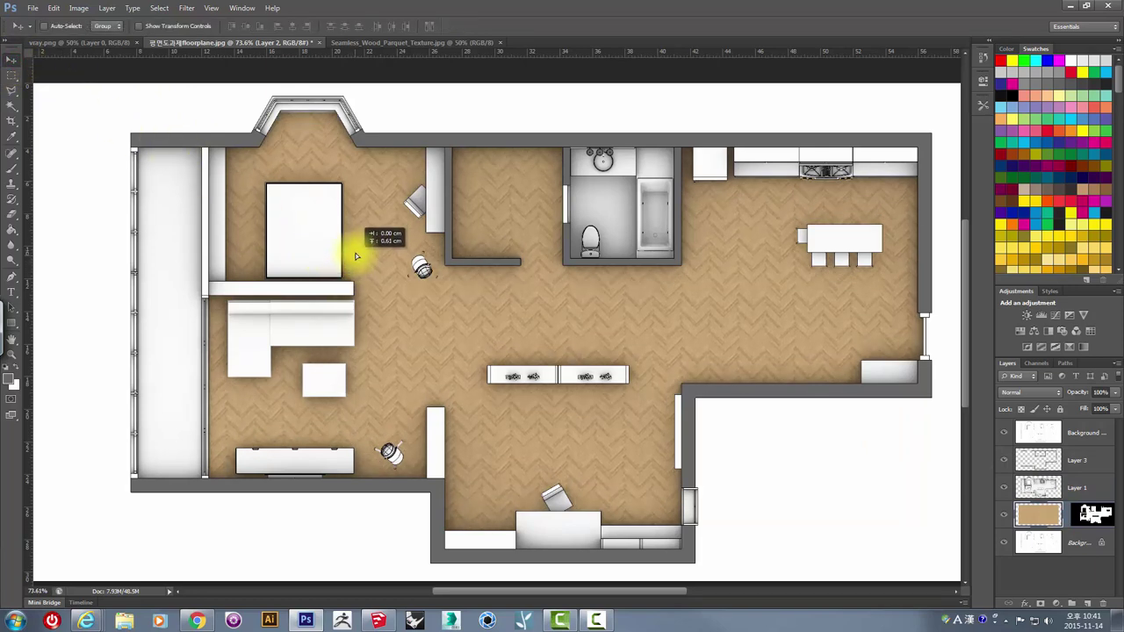
left_click_drag(355, 255, 359, 249)
left_click(501, 244)
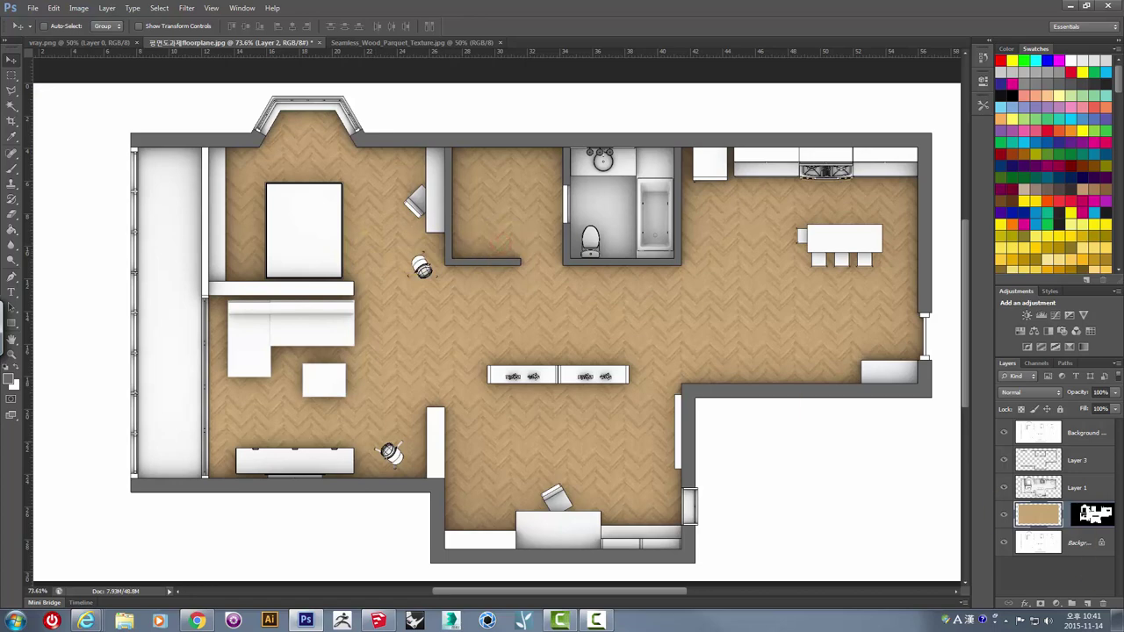